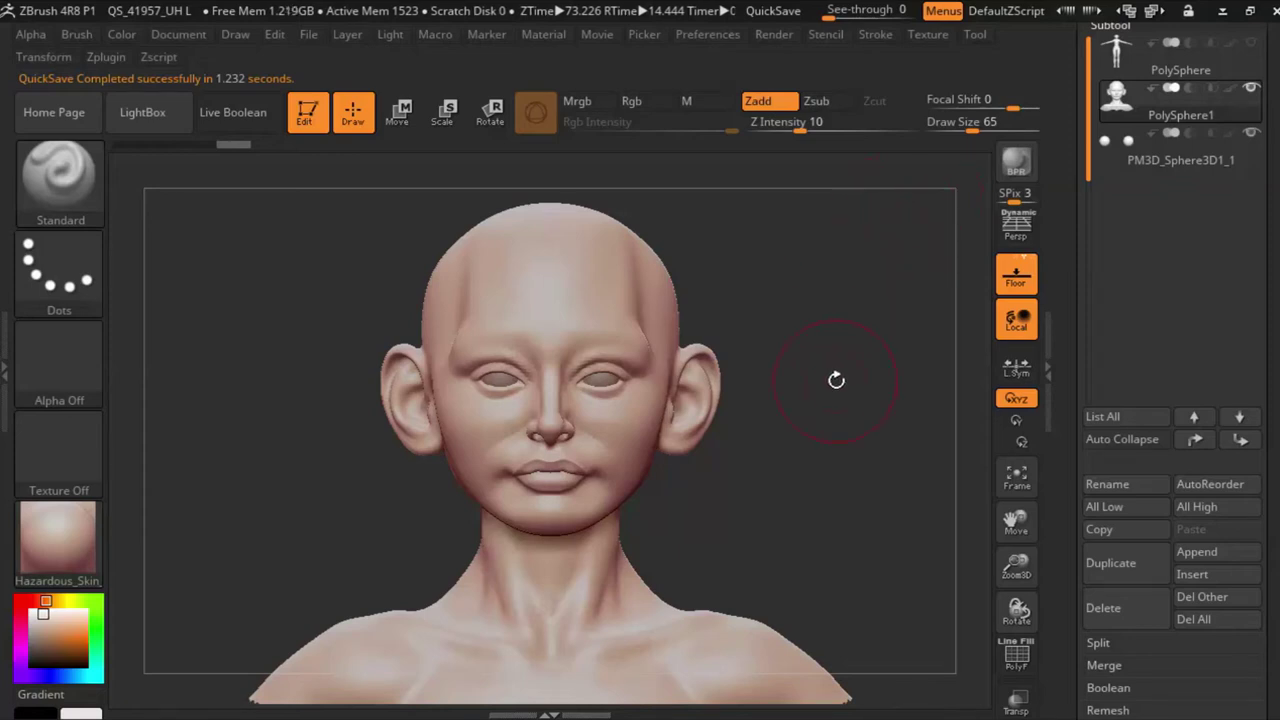
Step: Turn the bust to face left, then shrink it and shift it up-right in the canvas
{"action": "left_click_drag", "start_coordinate": [831, 374], "coordinate": [810, 383]}
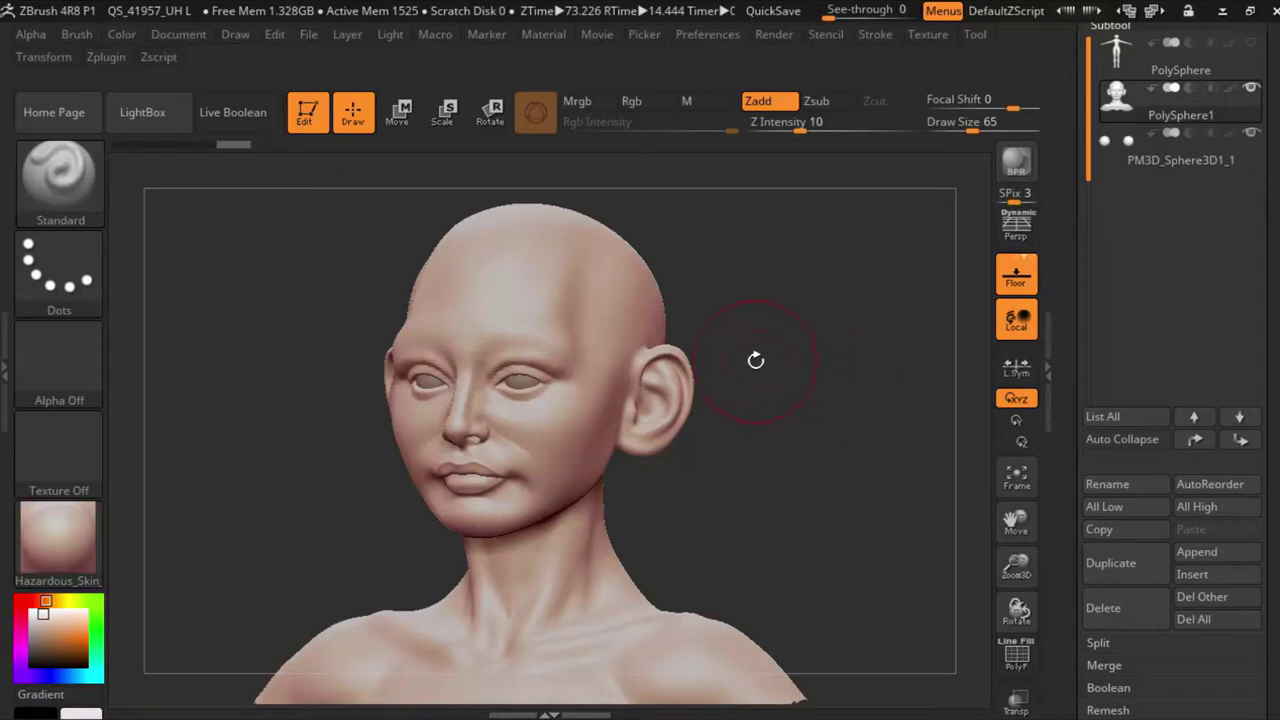
{"action": "left_click_drag", "start_coordinate": [1016, 566], "coordinate": [1016, 580]}
{"action": "left_click_drag", "start_coordinate": [1016, 520], "coordinate": [1034, 492]}
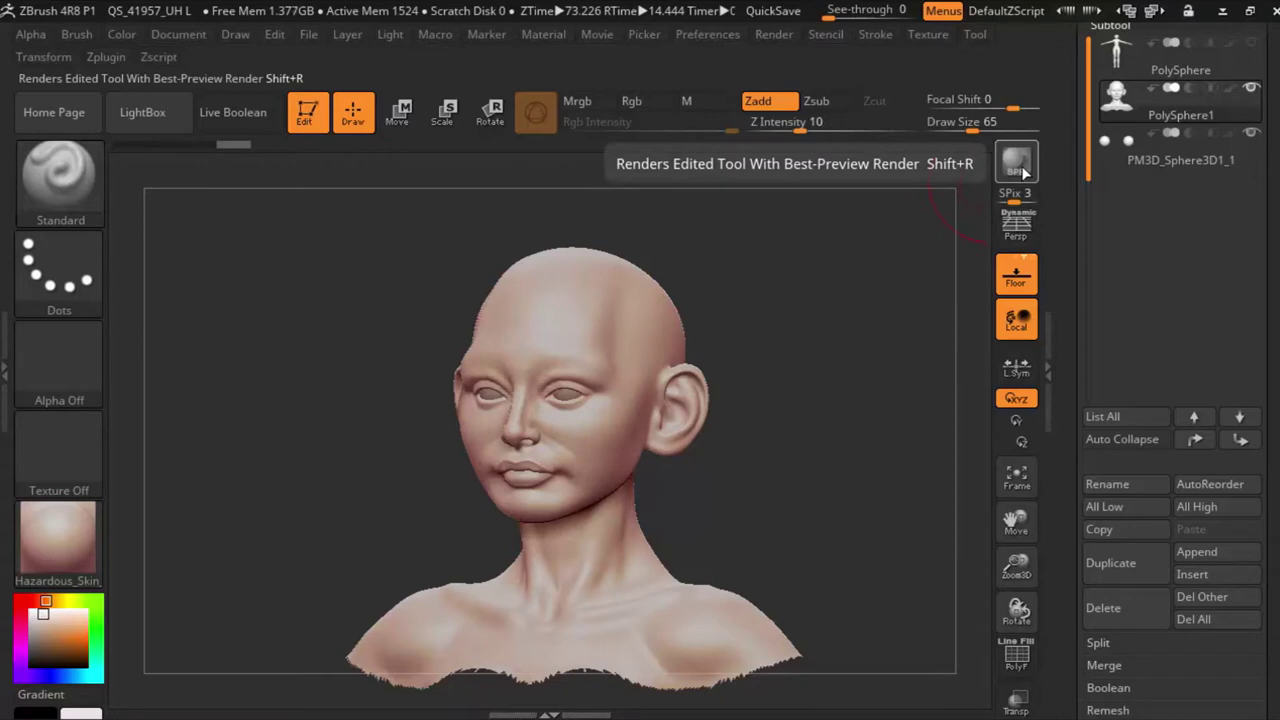
Step: Render the bust with BPR, then re-render at Best quality with GI shadows
{"action": "left_click", "coordinate": [1022, 174]}
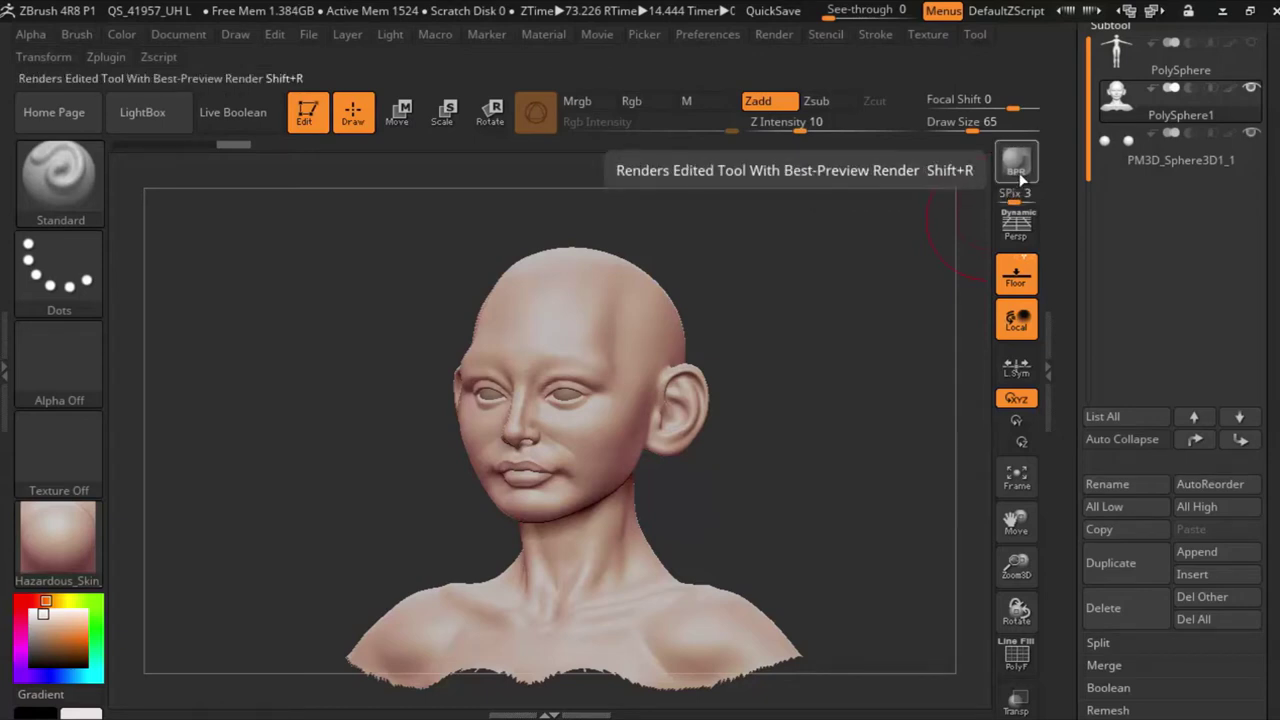
{"action": "left_click", "coordinate": [1022, 174]}
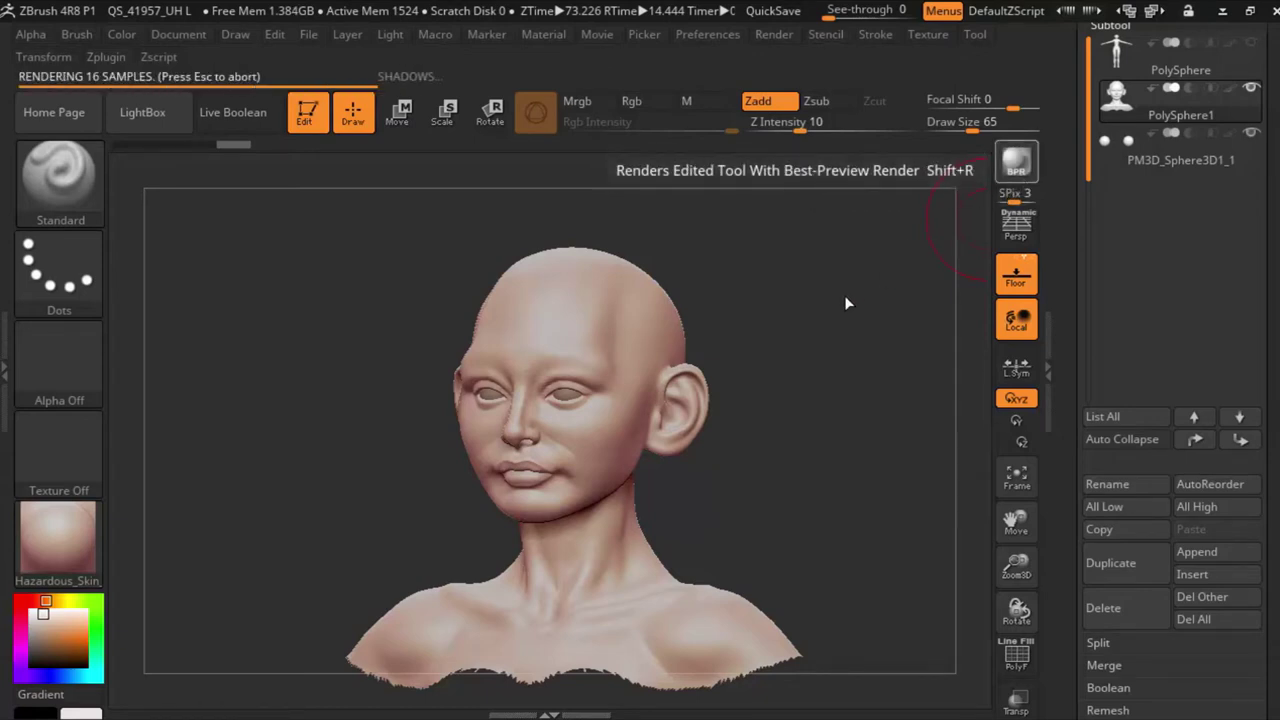
{"action": "left_click", "coordinate": [784, 38]}
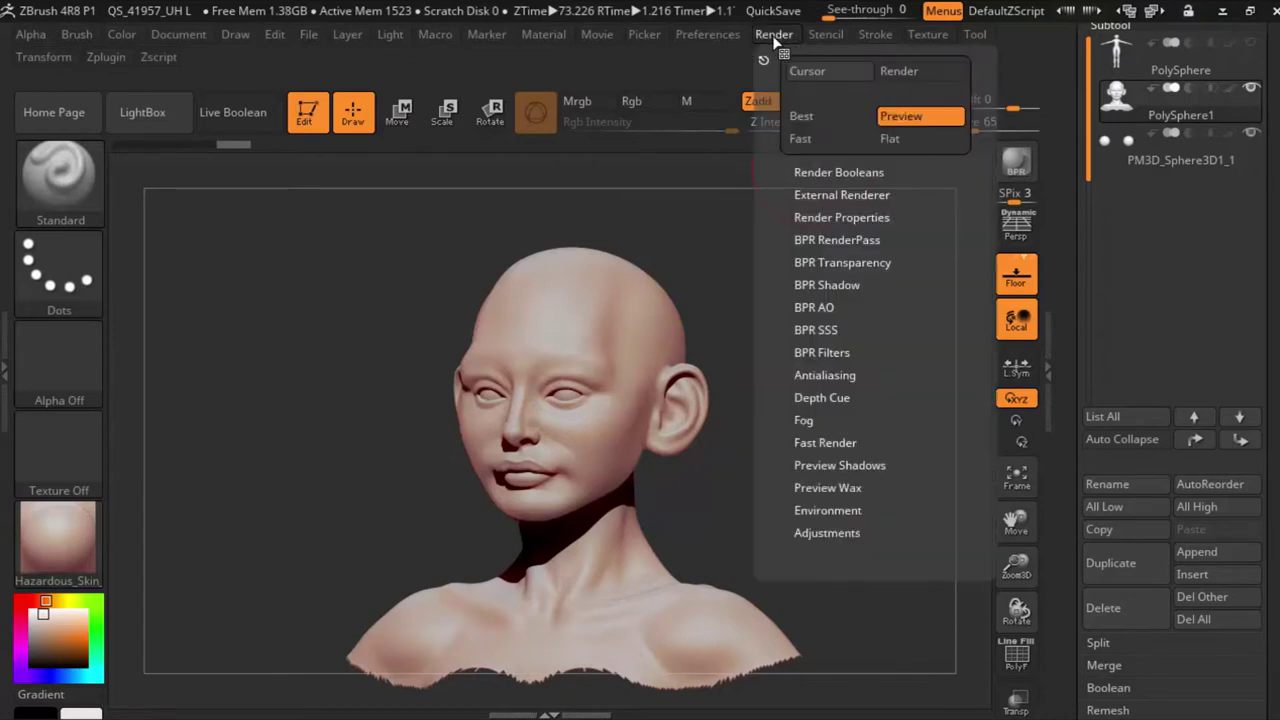
{"action": "left_click", "coordinate": [815, 116]}
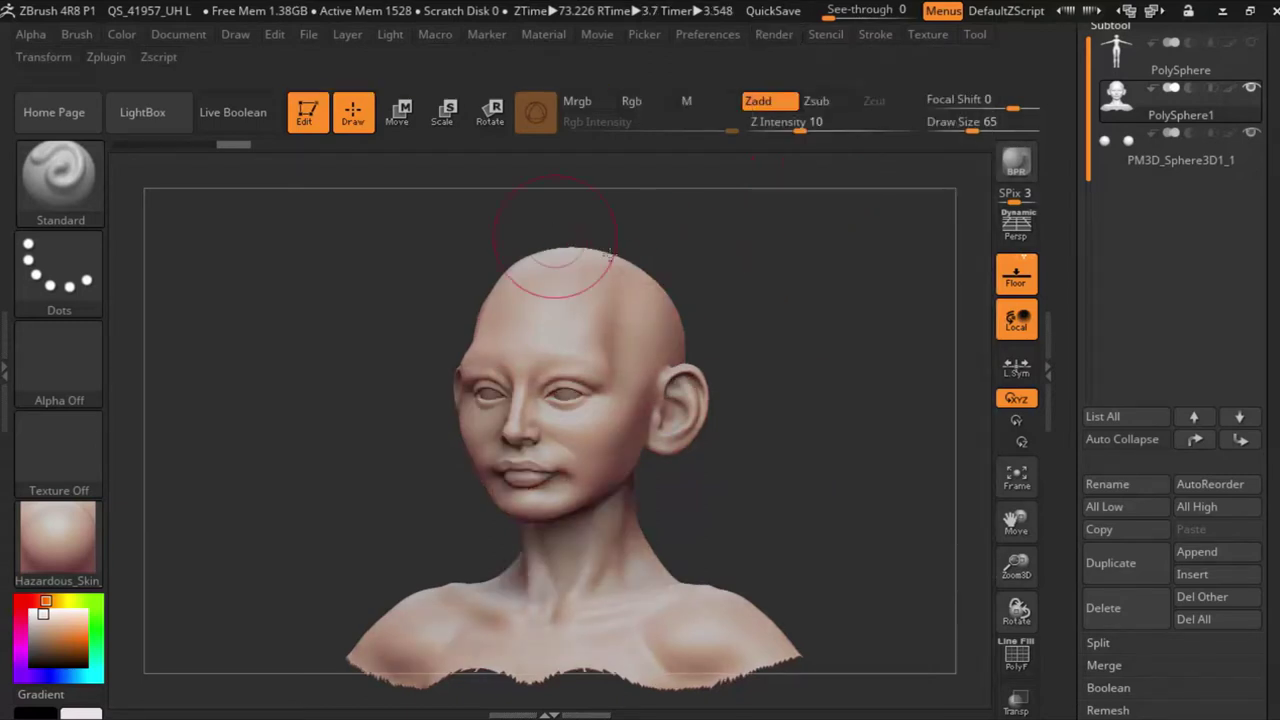
Step: Re-render, then toggle perspective and hide the floor grid while orbiting the head
{"action": "left_click", "coordinate": [1017, 176]}
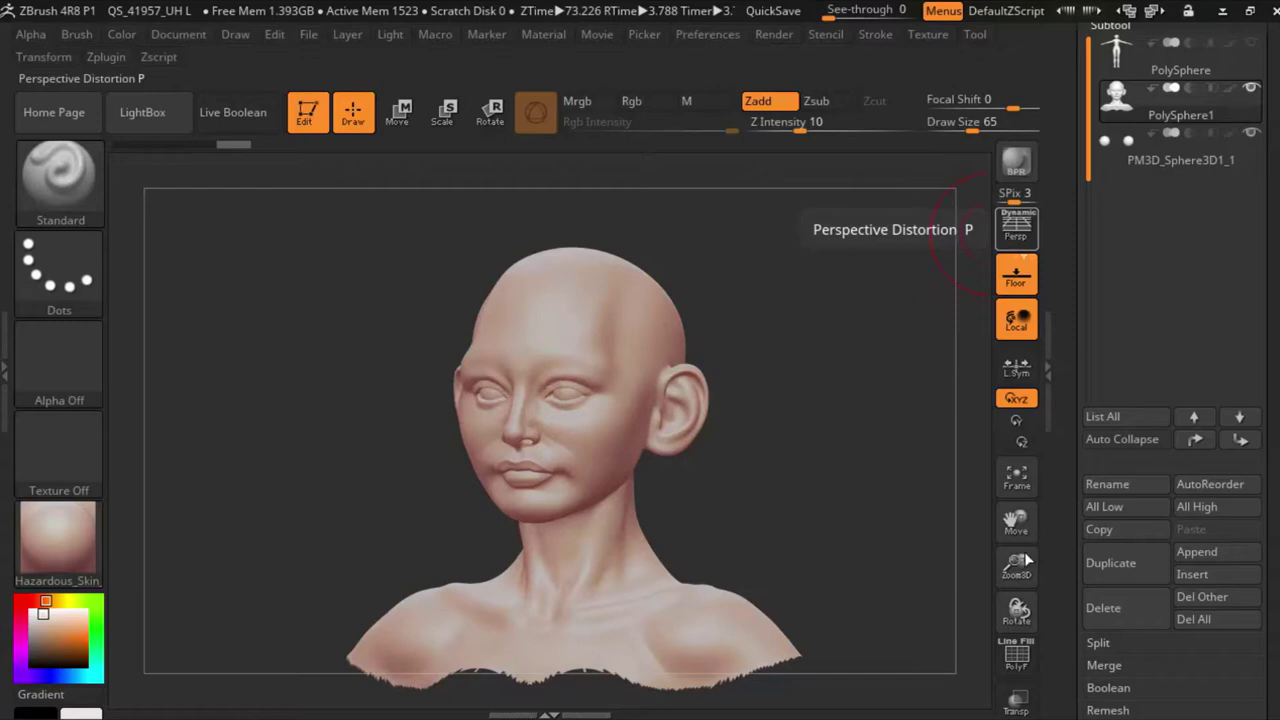
{"action": "key", "text": "p"}
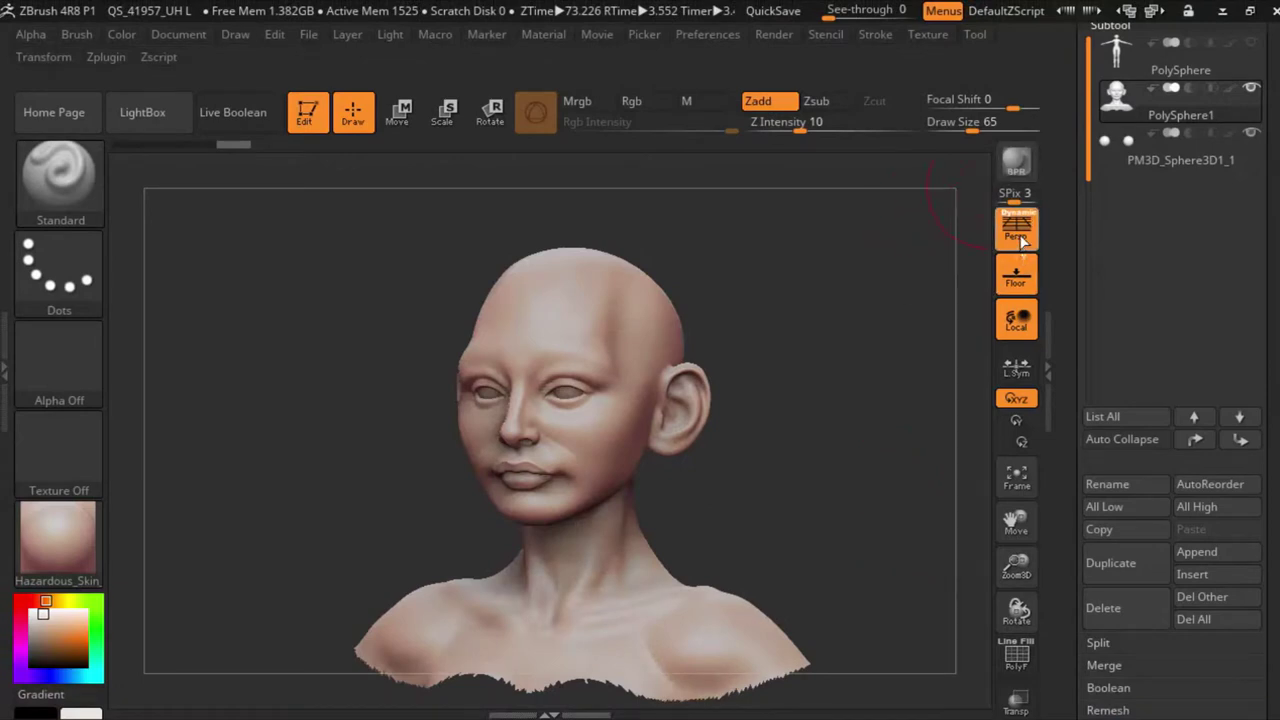
{"action": "mouse_move", "coordinate": [923, 300]}
{"action": "left_mouse_down", "text": "shift"}
{"action": "mouse_move", "coordinate": [967, 306]}
{"action": "mouse_move", "coordinate": [1000, 251]}
{"action": "left_mouse_up", "text": "shift"}
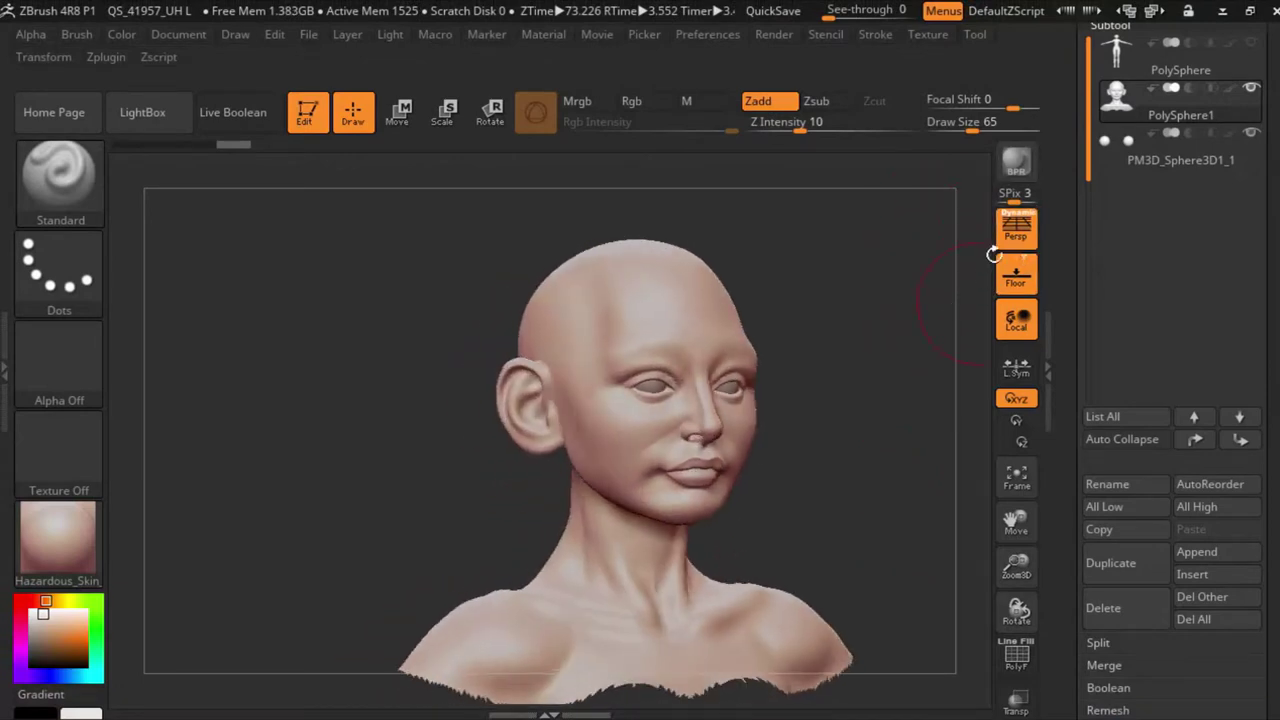
{"action": "left_click", "coordinate": [1016, 228]}
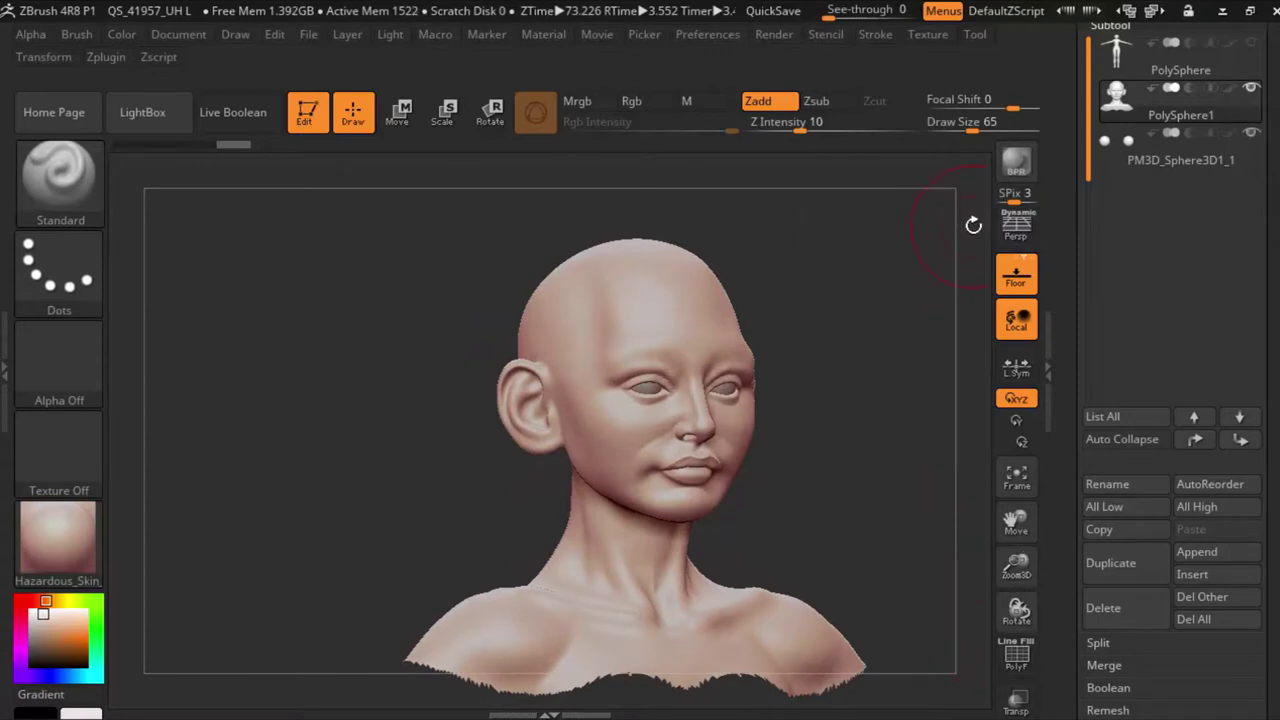
{"action": "left_click", "coordinate": [1016, 274]}
{"action": "left_click_drag", "start_coordinate": [975, 260], "coordinate": [980, 320]}
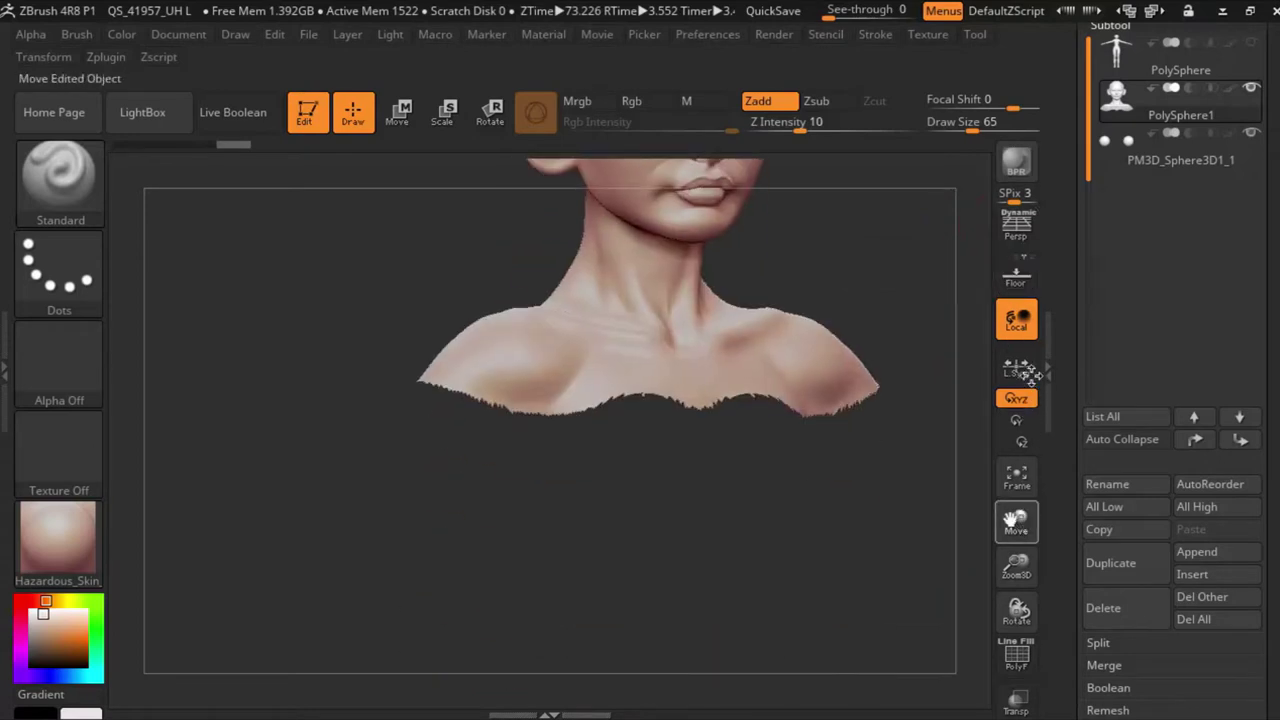
Step: Restore the floor grid, leave perspective off, and square the bust to a front view
{"action": "left_click", "coordinate": [1020, 222]}
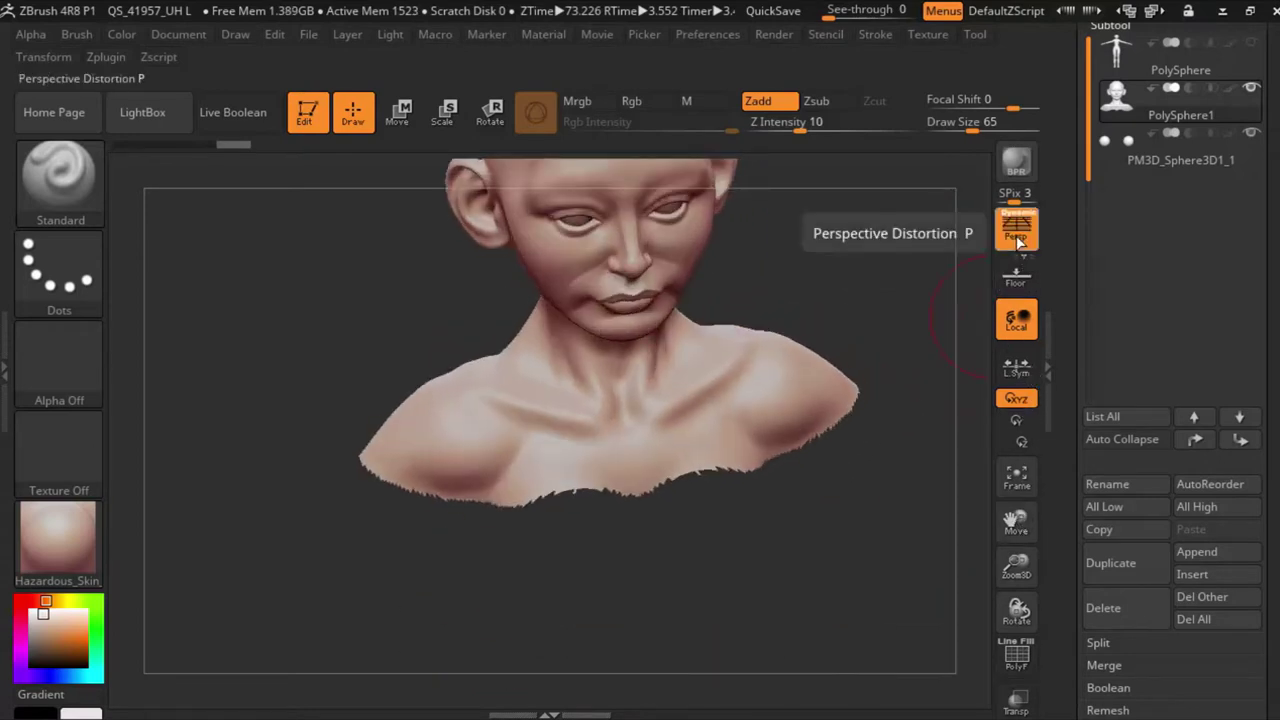
{"action": "left_click", "coordinate": [1020, 222]}
{"action": "left_click", "coordinate": [1016, 274]}
{"action": "left_click_drag", "start_coordinate": [901, 464], "coordinate": [900, 400]}
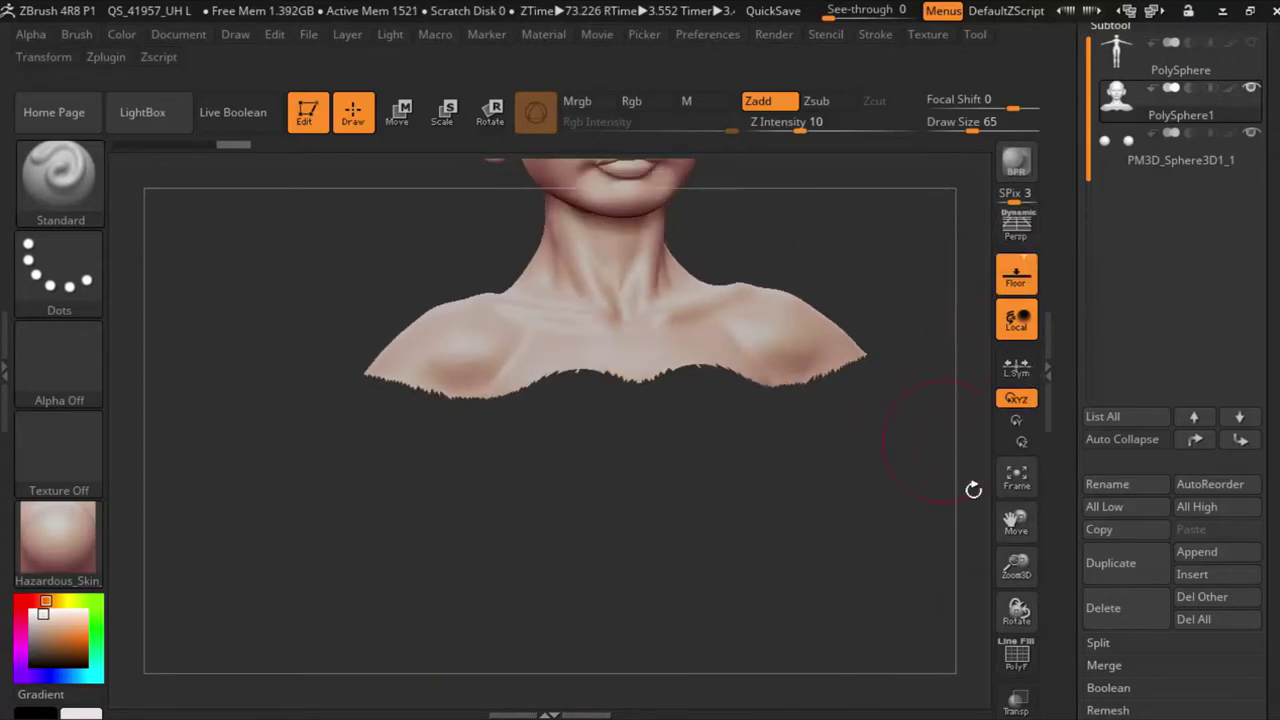
{"action": "left_click_drag", "start_coordinate": [990, 596], "coordinate": [1014, 634]}
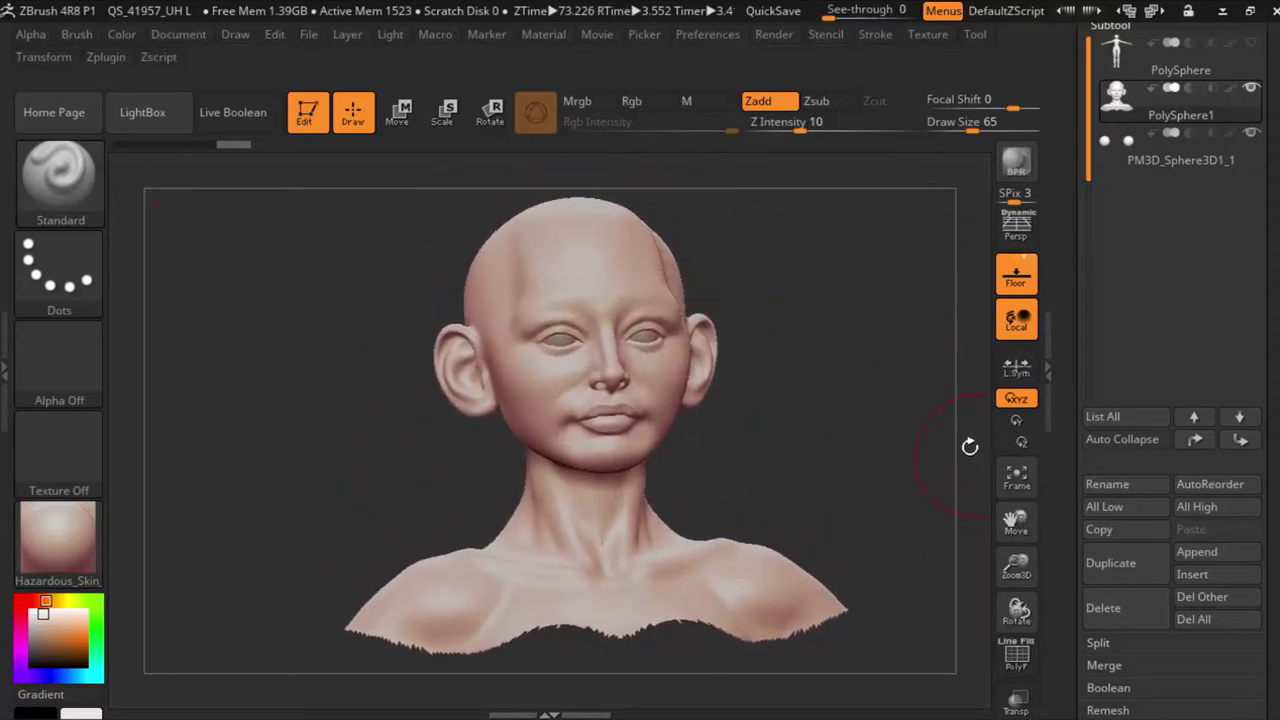
{"action": "left_click_drag", "start_coordinate": [966, 443], "coordinate": [890, 440]}
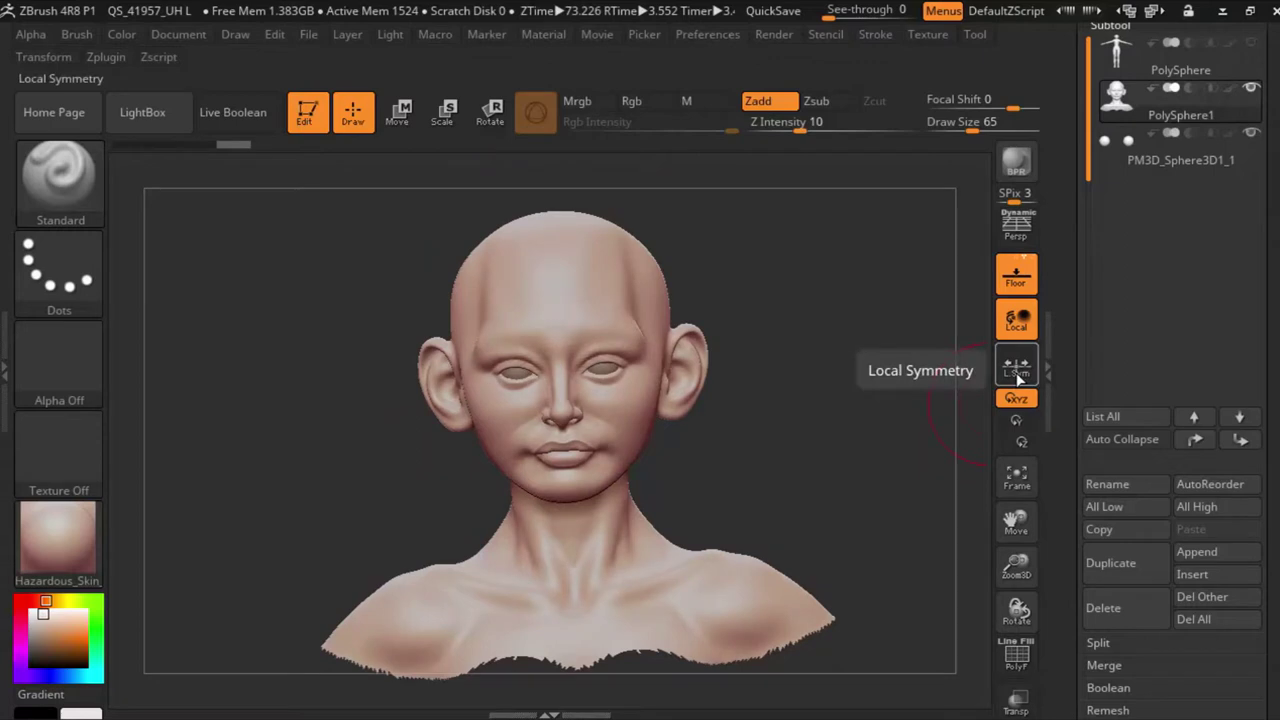
Step: Enable L.Sym, sculpt both cheeks in one stroke, then pick the Move brush
{"action": "left_click_drag", "start_coordinate": [1012, 526], "coordinate": [1036, 500]}
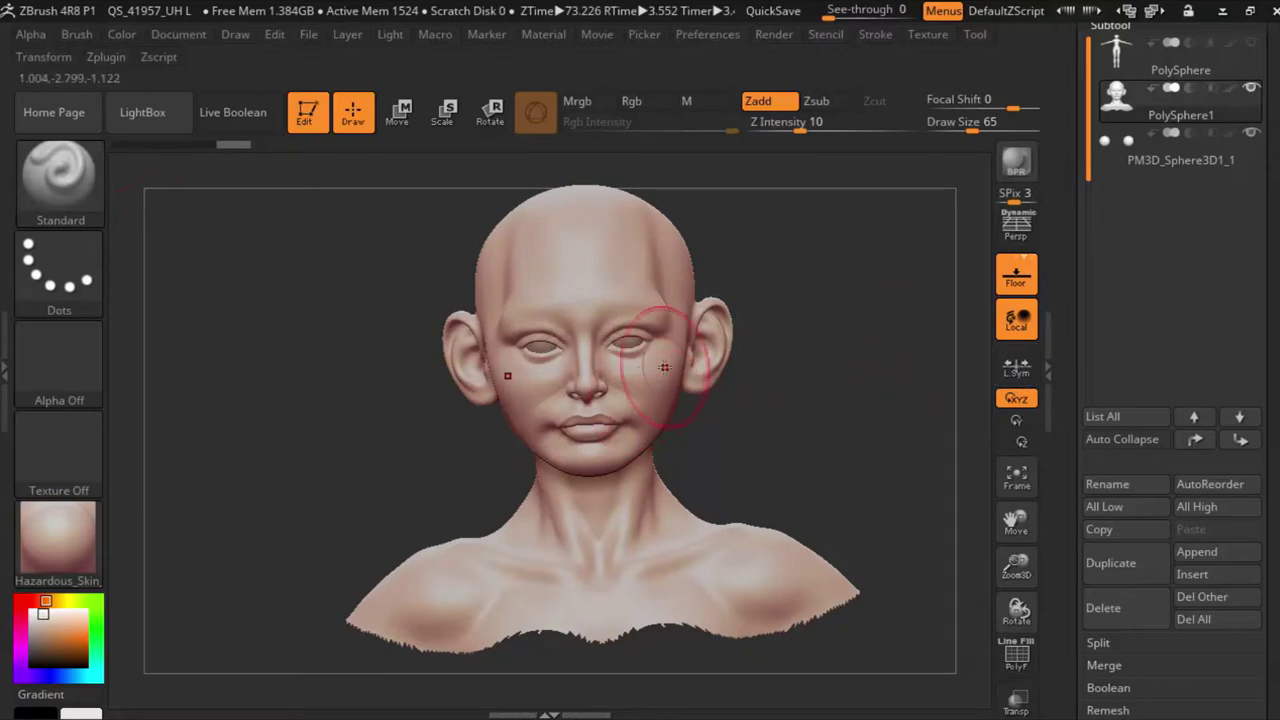
{"action": "left_click_drag", "start_coordinate": [771, 423], "coordinate": [740, 413]}
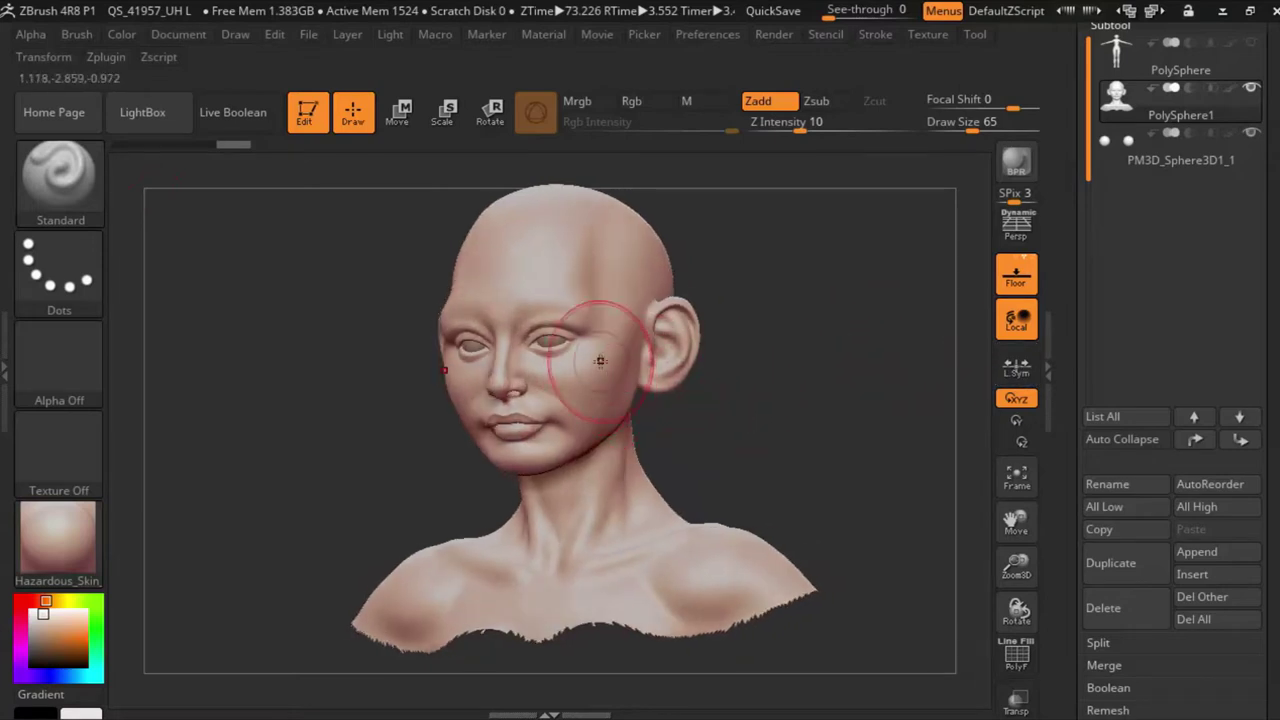
{"action": "left_click", "coordinate": [1016, 368]}
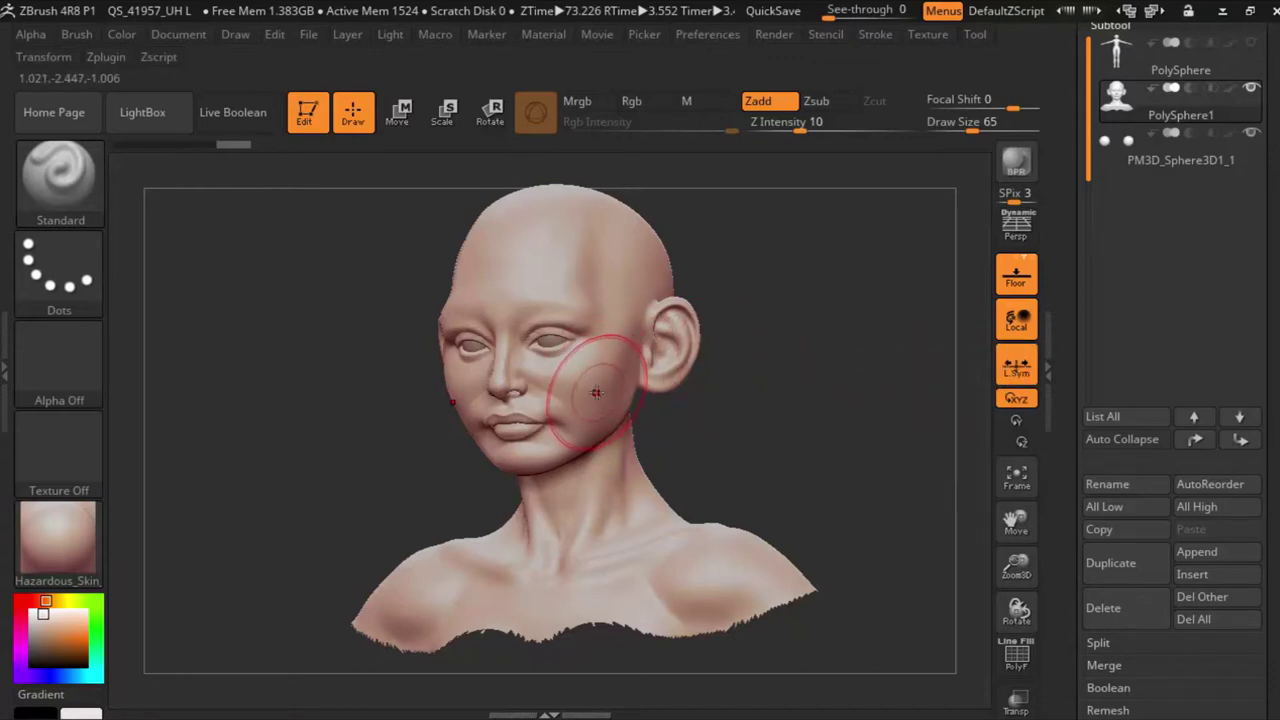
{"action": "left_click_drag", "start_coordinate": [610, 403], "coordinate": [610, 372]}
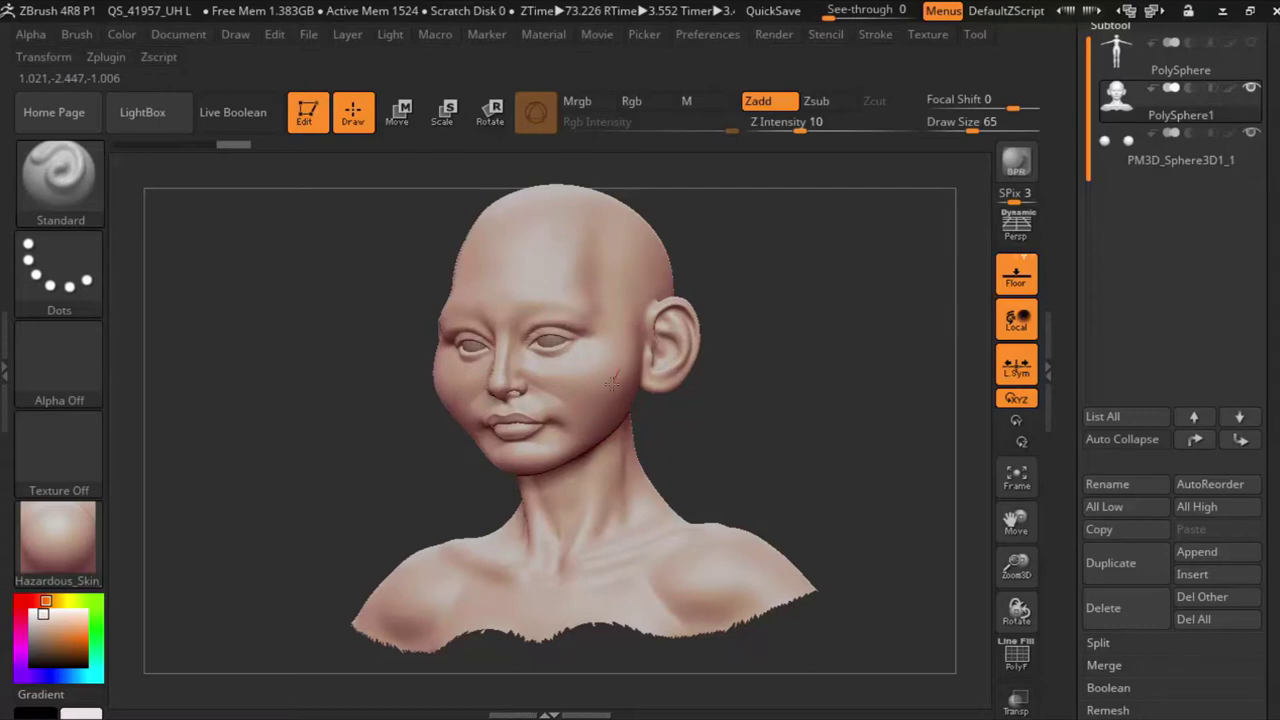
{"action": "left_click", "coordinate": [79, 207]}
{"action": "left_click", "coordinate": [345, 155]}
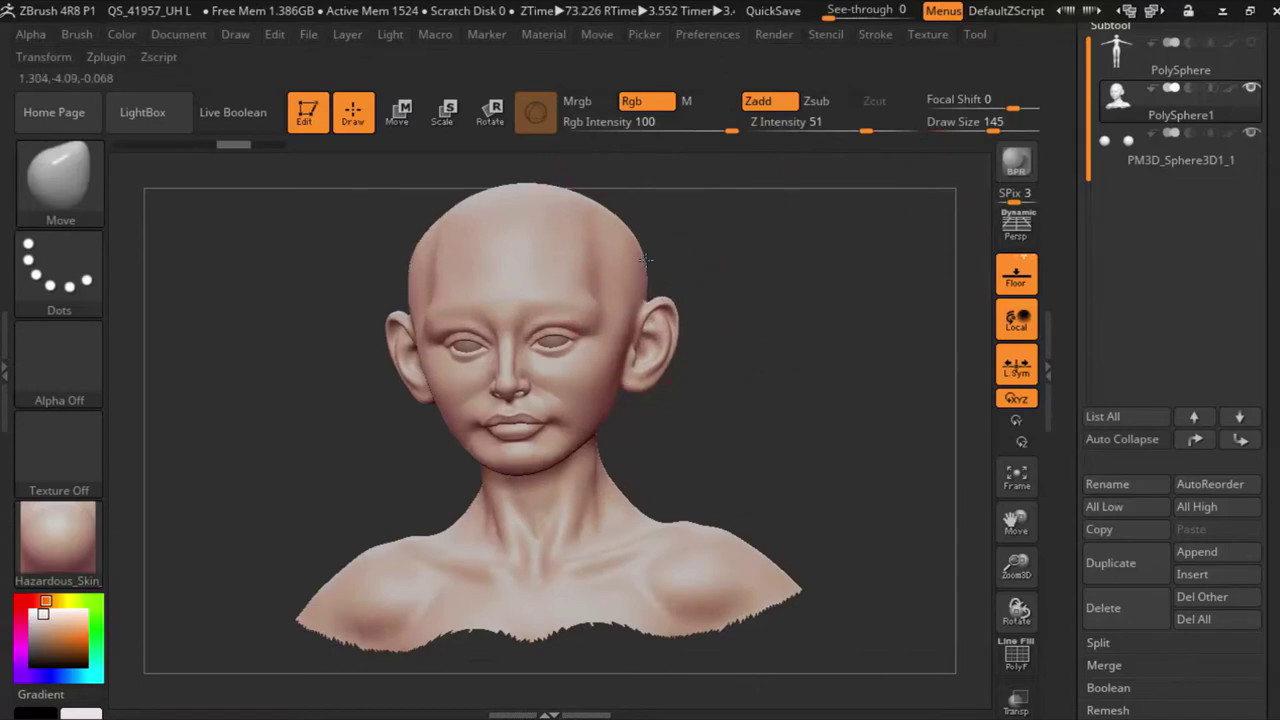
Step: Undo the trial Move stroke on the upper skull and turn off L.Sym
{"action": "left_click_drag", "start_coordinate": [623, 205], "coordinate": [684, 290]}
{"action": "key", "text": "ctrl+z"}
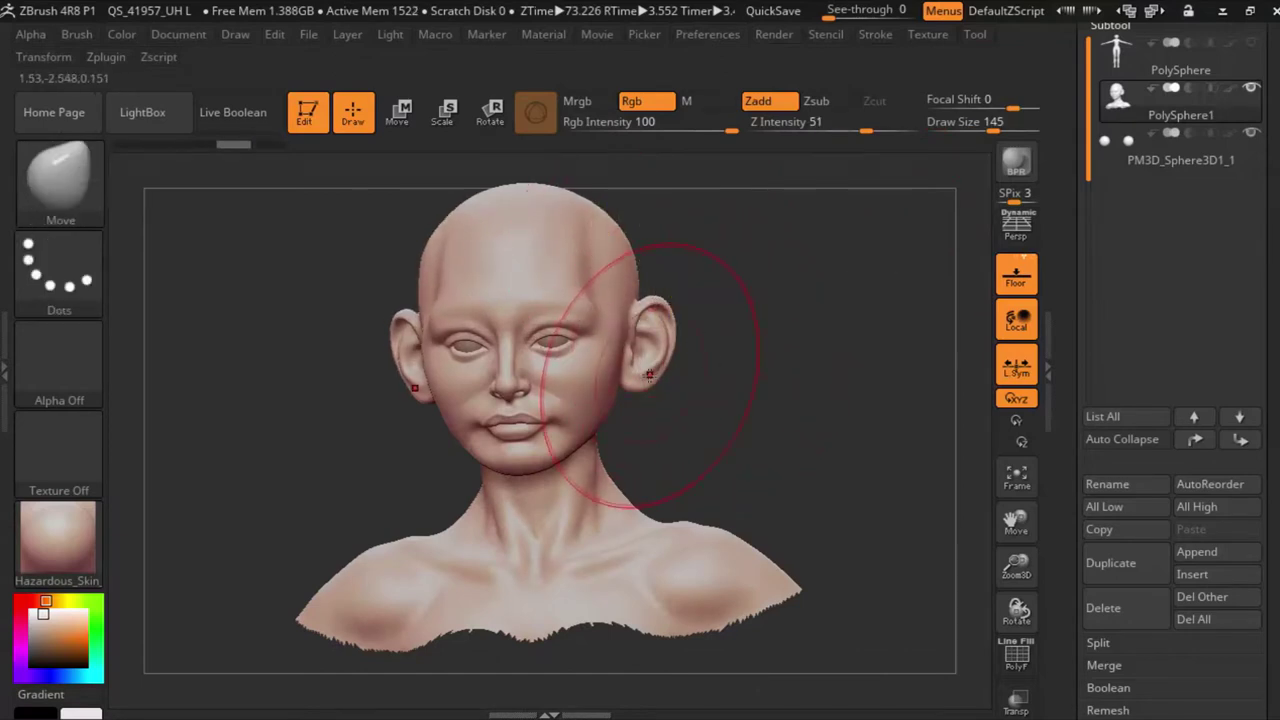
{"action": "left_click", "coordinate": [1016, 366]}
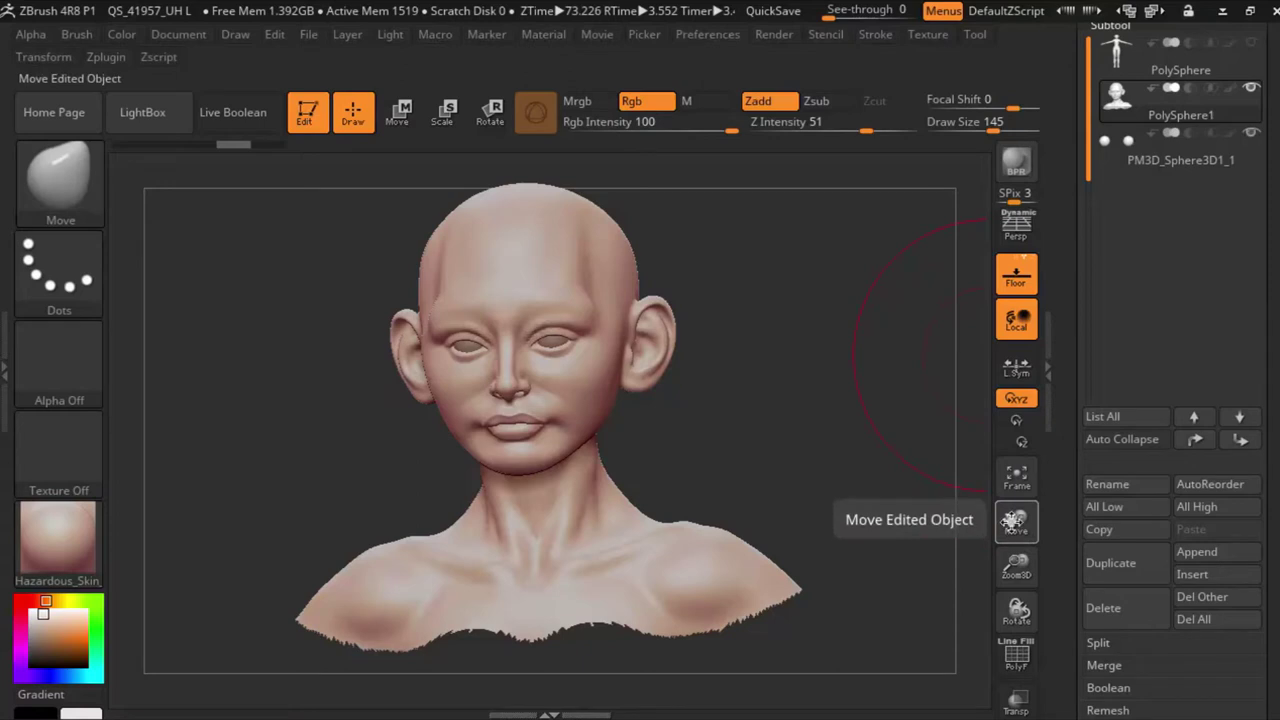
Step: Reposition, frame and zoom the bust so it appears larger in view
{"action": "left_click_drag", "start_coordinate": [1016, 521], "coordinate": [1060, 660]}
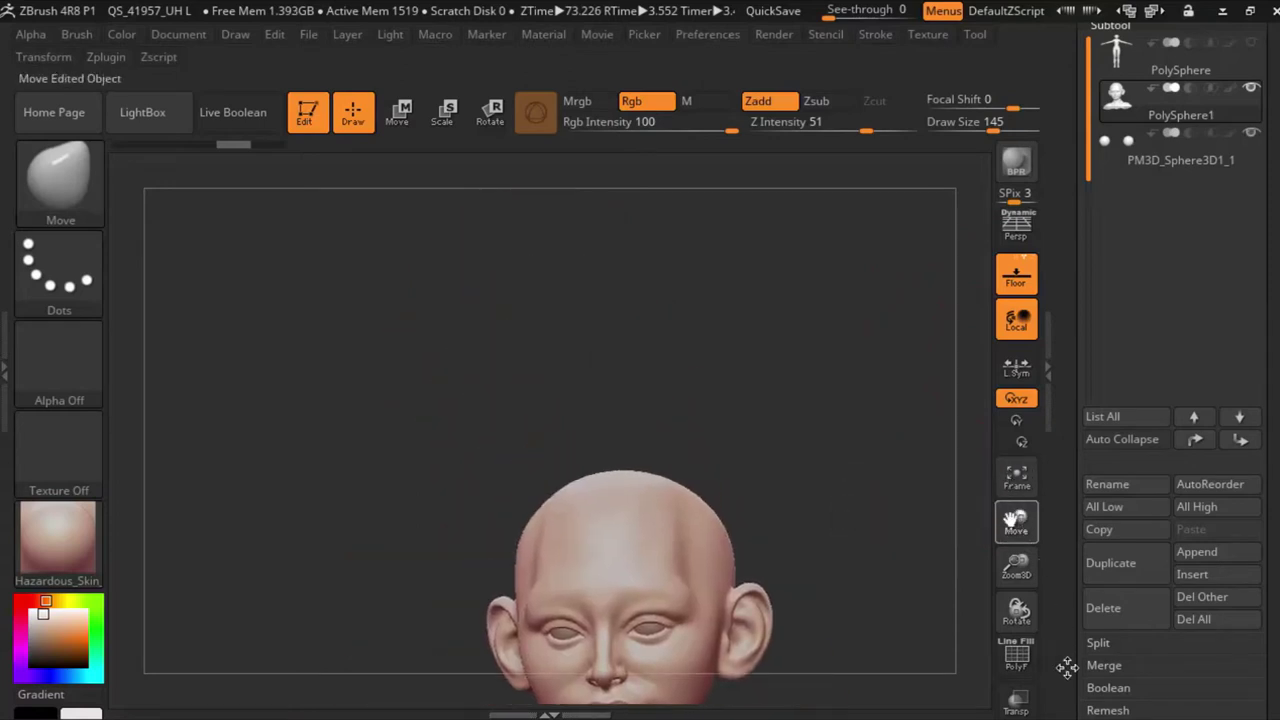
{"action": "left_click", "coordinate": [1017, 480]}
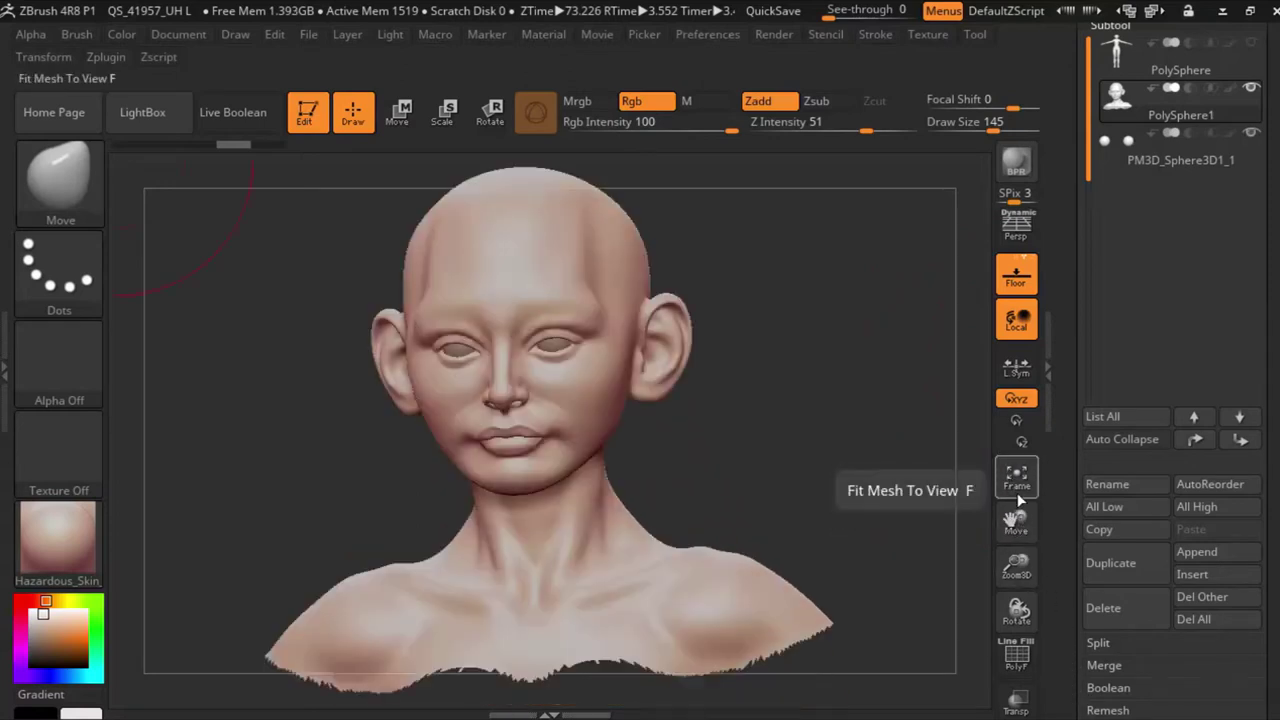
{"action": "left_click_drag", "start_coordinate": [1013, 521], "coordinate": [1015, 520]}
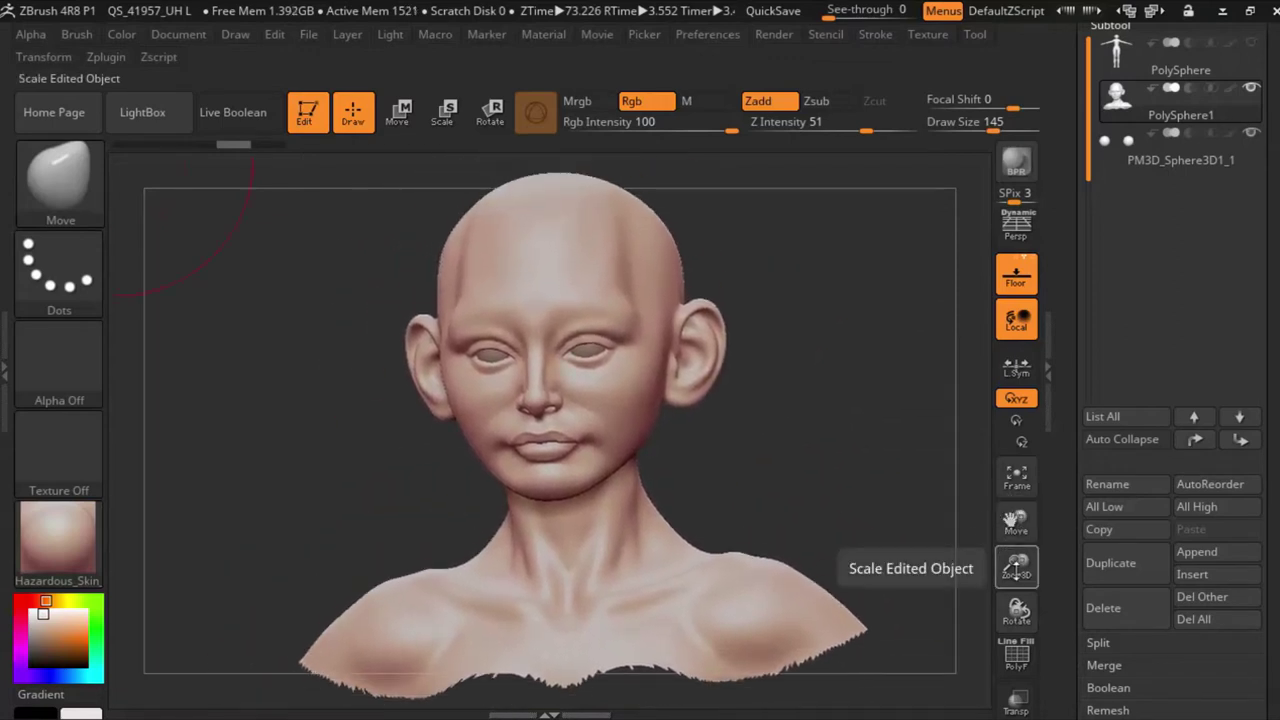
{"action": "left_click_drag", "start_coordinate": [1016, 565], "coordinate": [1030, 607]}
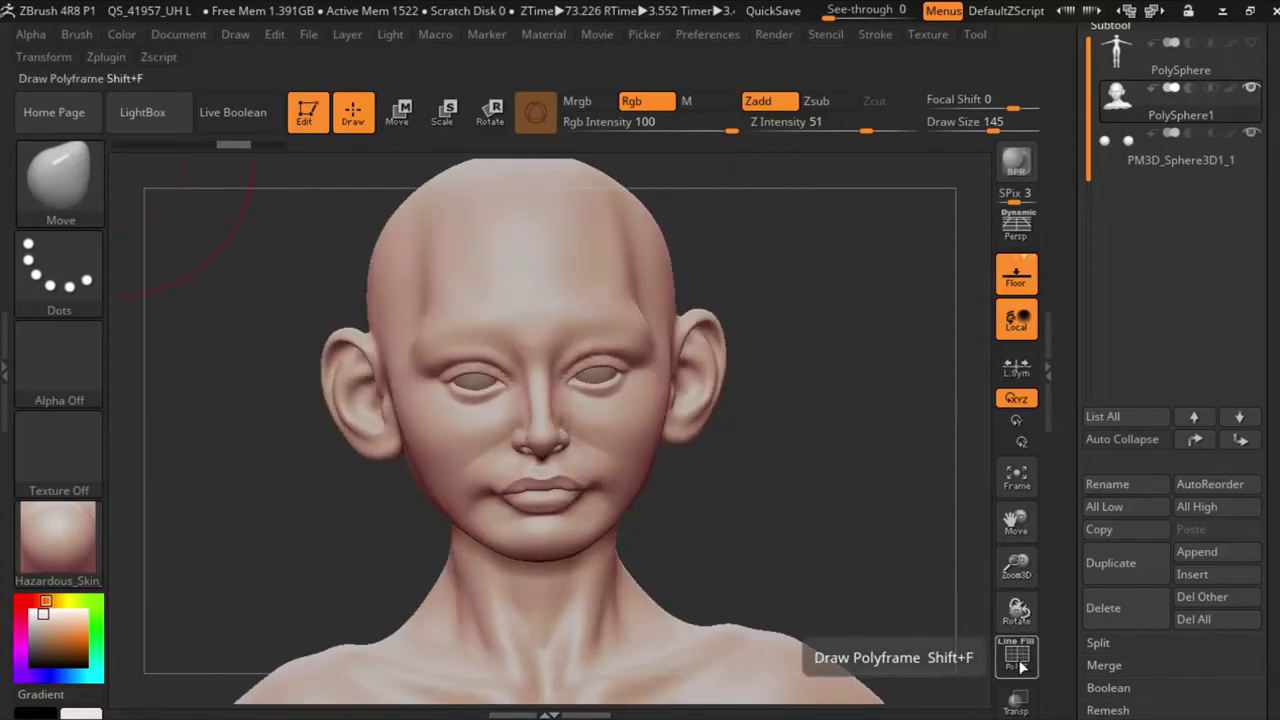
Step: Show the PolyF wireframe, inspect the face in three-quarter view, then hide PolyF
{"action": "left_click", "coordinate": [1020, 667]}
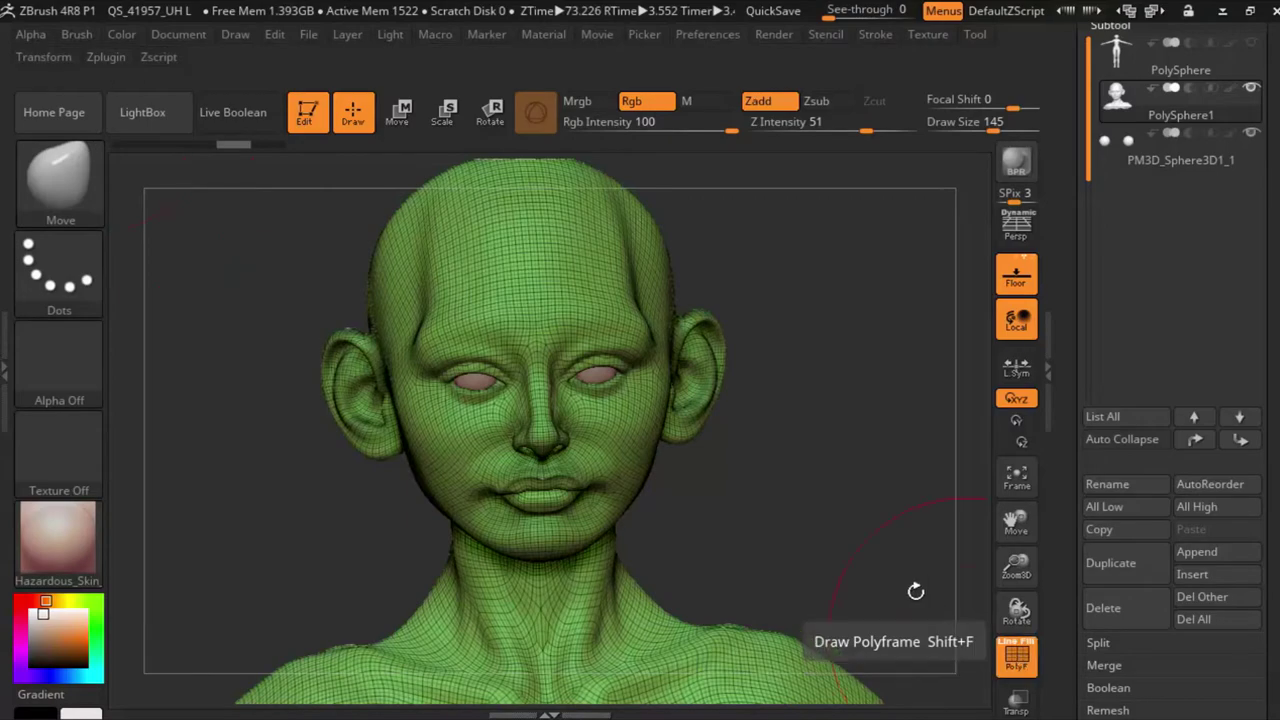
{"action": "mouse_move", "coordinate": [908, 586]}
{"action": "left_mouse_down"}
{"action": "mouse_move", "coordinate": [1016, 570]}
{"action": "mouse_move", "coordinate": [1016, 530]}
{"action": "mouse_move", "coordinate": [988, 690]}
{"action": "left_mouse_up"}
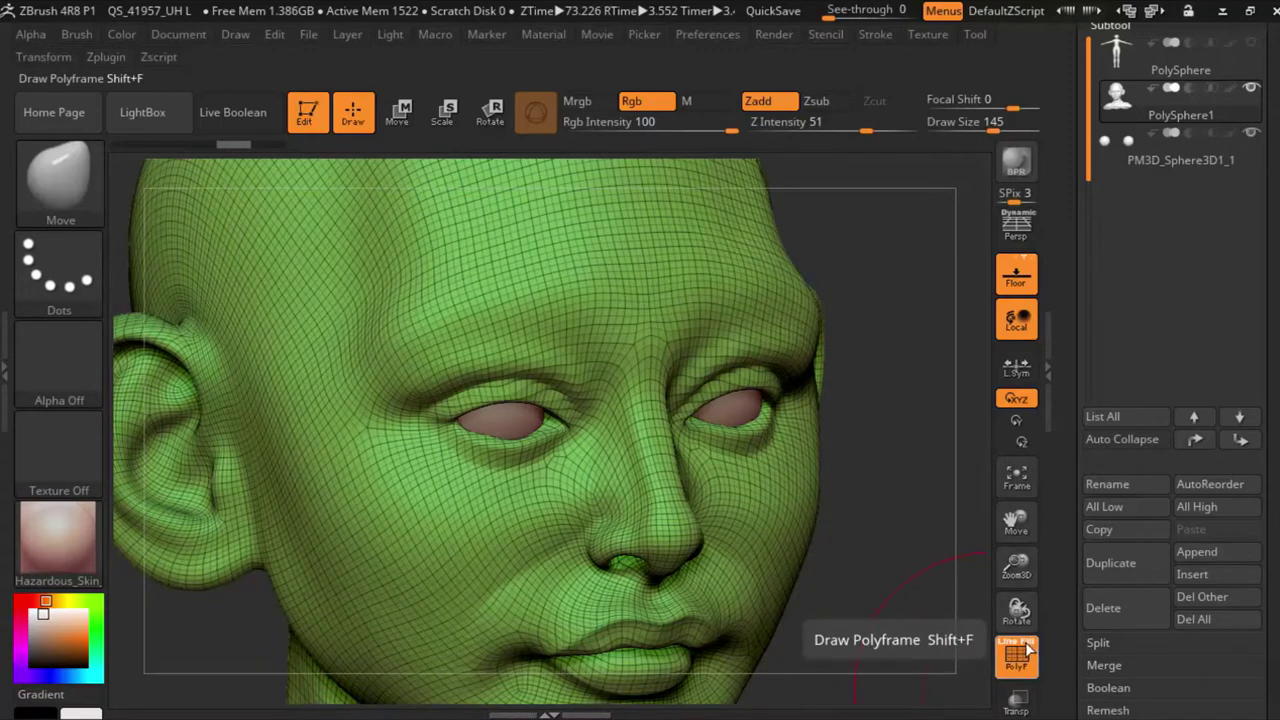
{"action": "left_click", "coordinate": [1026, 651]}
{"action": "left_click", "coordinate": [1018, 651]}
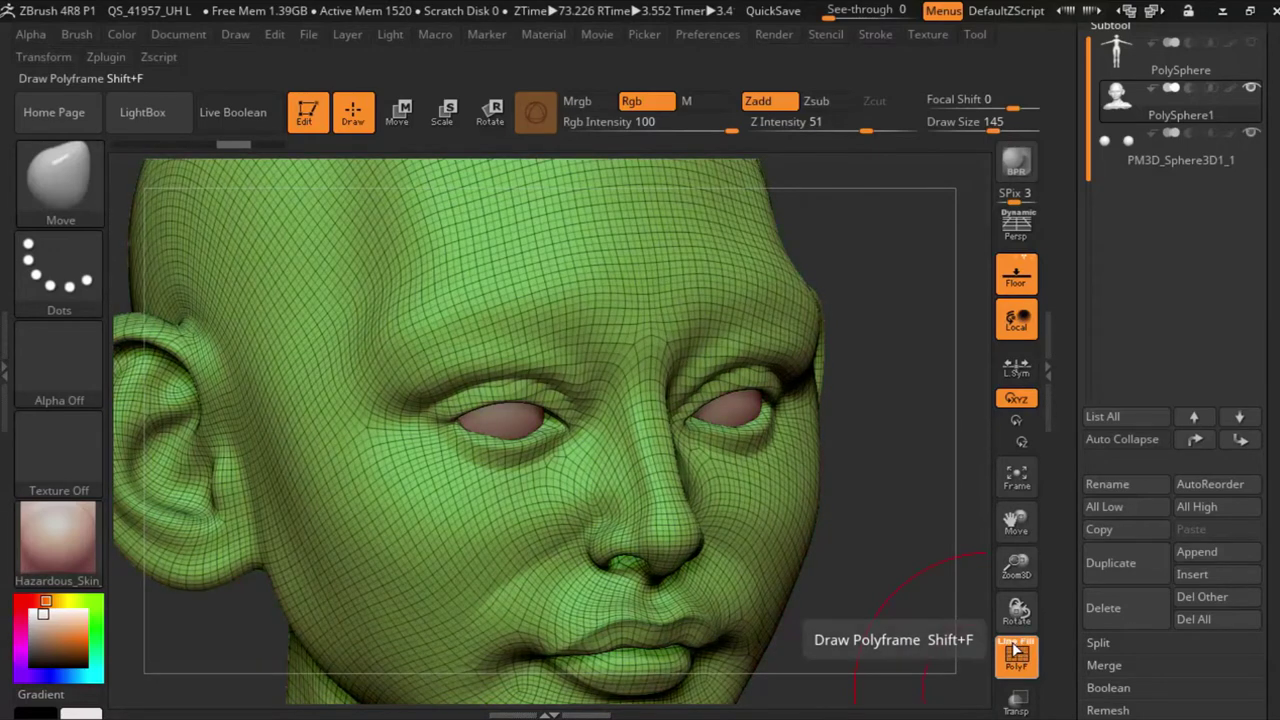
{"action": "left_click", "coordinate": [1016, 651]}
{"action": "left_click", "coordinate": [1016, 651]}
{"action": "left_click", "coordinate": [1018, 664]}
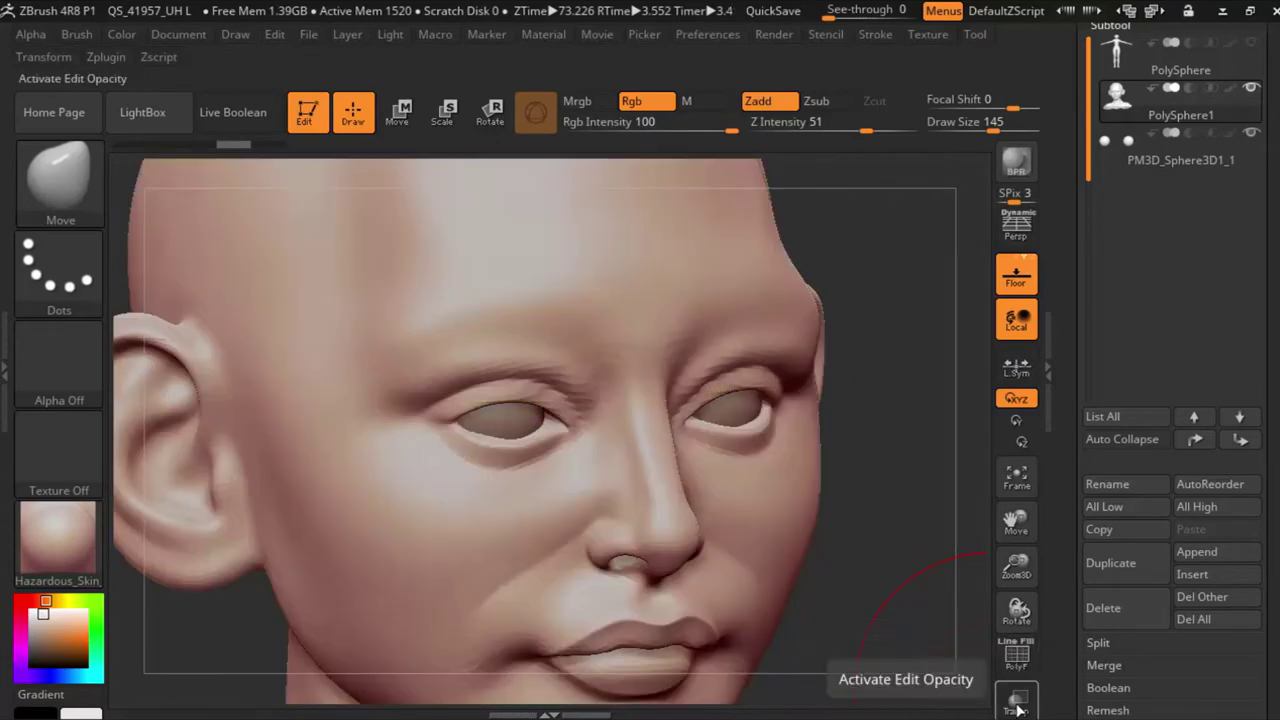
Step: Turn on Transp, select the eyes then PolySphere1 subtool, and open the Insert mesh list
{"action": "left_click", "coordinate": [1016, 703]}
{"action": "left_click_drag", "start_coordinate": [975, 430], "coordinate": [930, 420]}
{"action": "left_click", "coordinate": [1112, 143]}
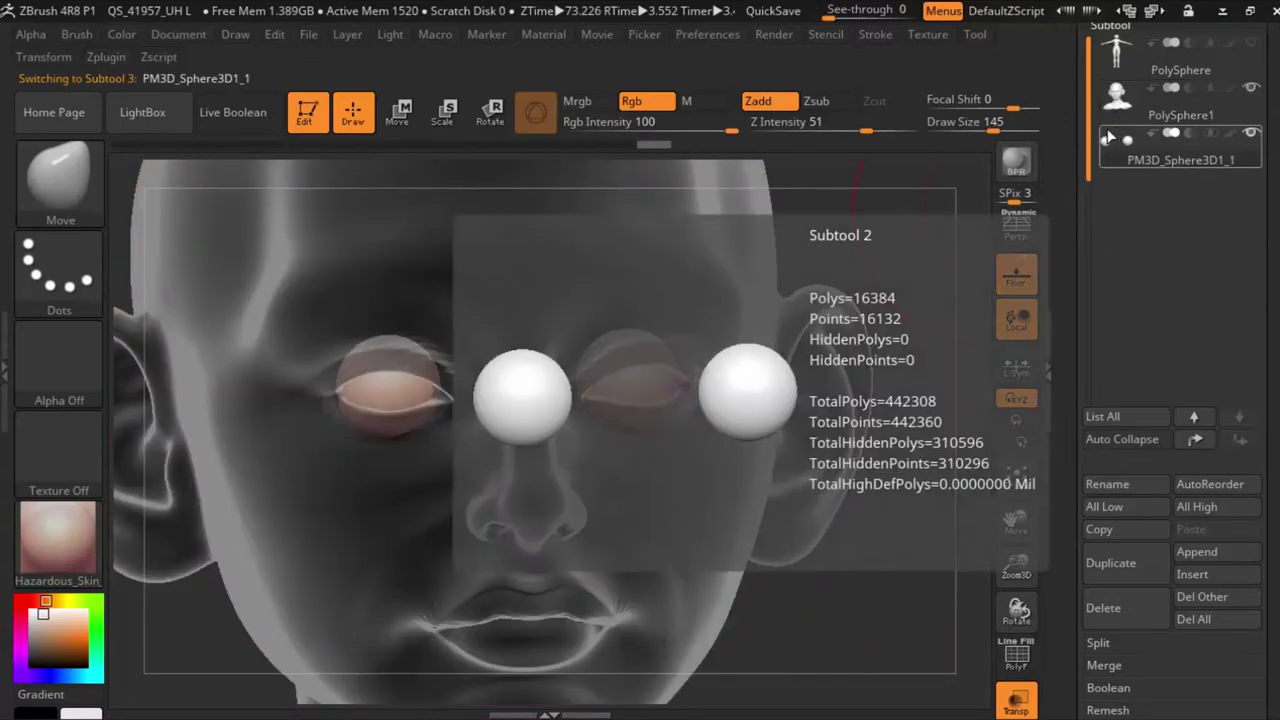
{"action": "left_click", "coordinate": [1118, 98]}
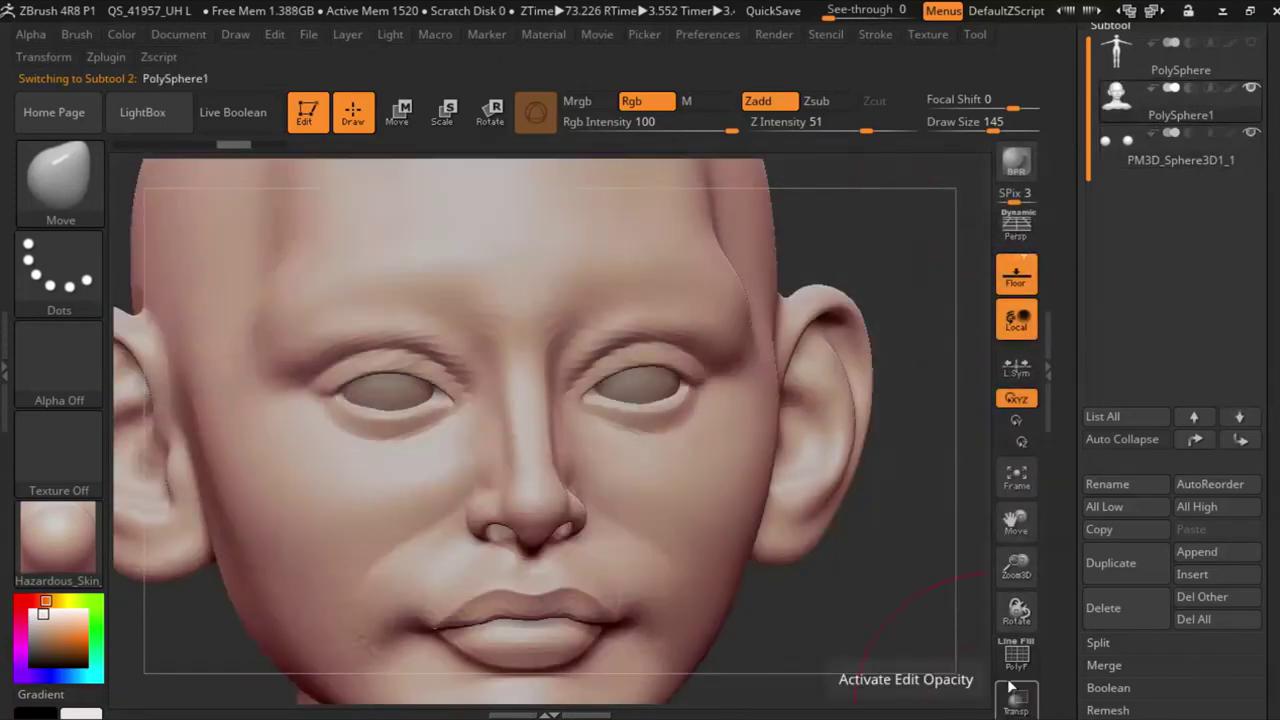
{"action": "left_click_drag", "start_coordinate": [1067, 287], "coordinate": [1063, 398]}
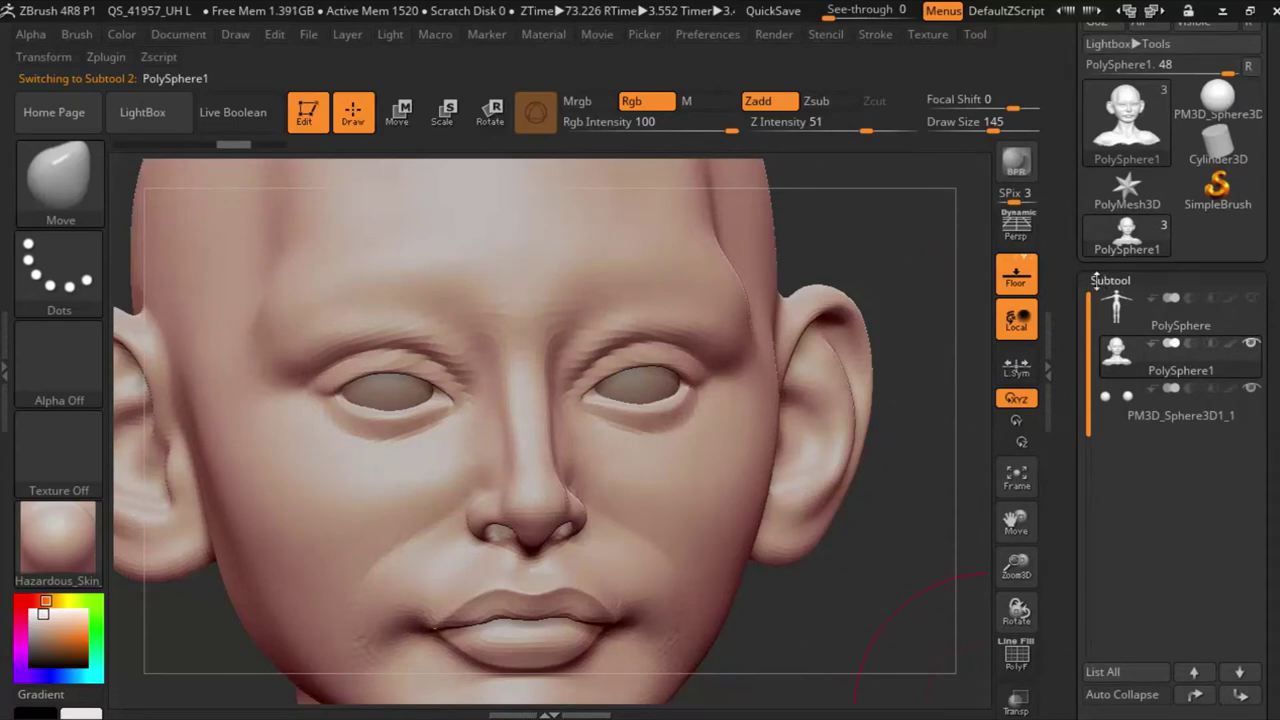
{"action": "mouse_move", "coordinate": [1064, 272]}
{"action": "left_mouse_down"}
{"action": "mouse_move", "coordinate": [1070, 252]}
{"action": "mouse_move", "coordinate": [1064, 437]}
{"action": "left_mouse_up"}
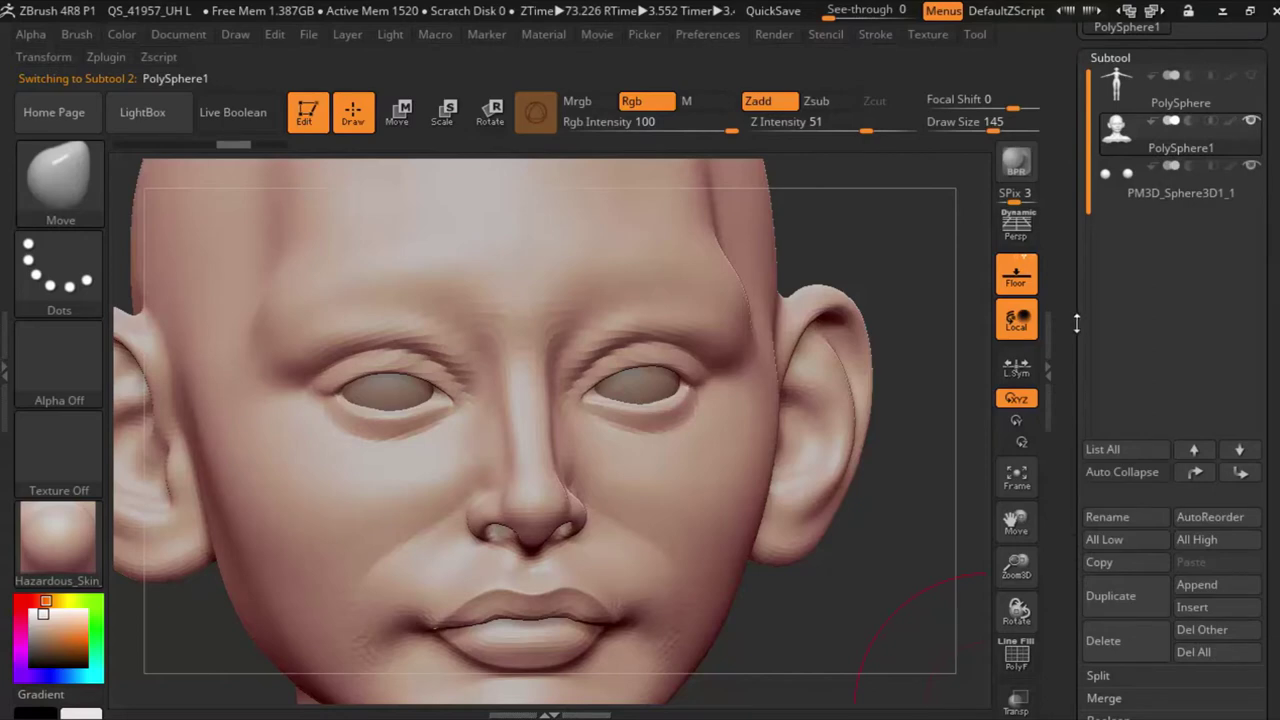
{"action": "left_click", "coordinate": [1196, 607]}
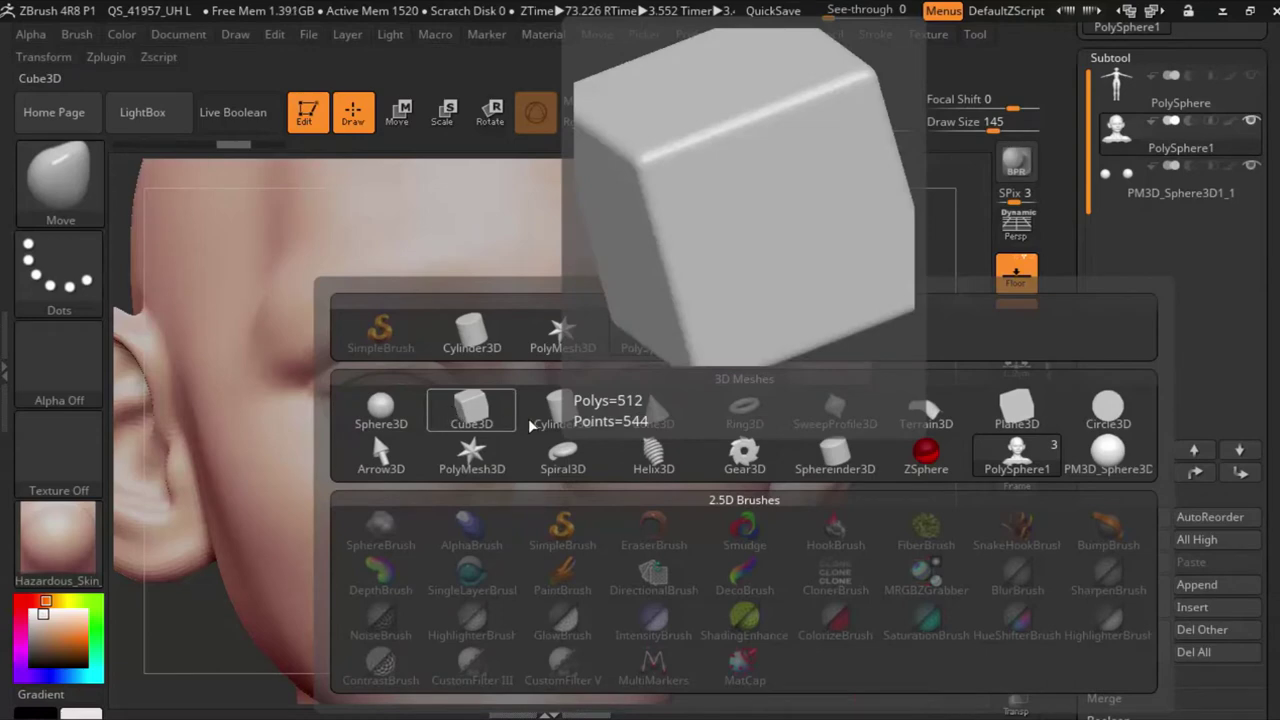
Step: Insert Cube3D and Cone3D as new subtools
{"action": "left_click", "coordinate": [474, 415]}
{"action": "mouse_move", "coordinate": [1118, 180]}
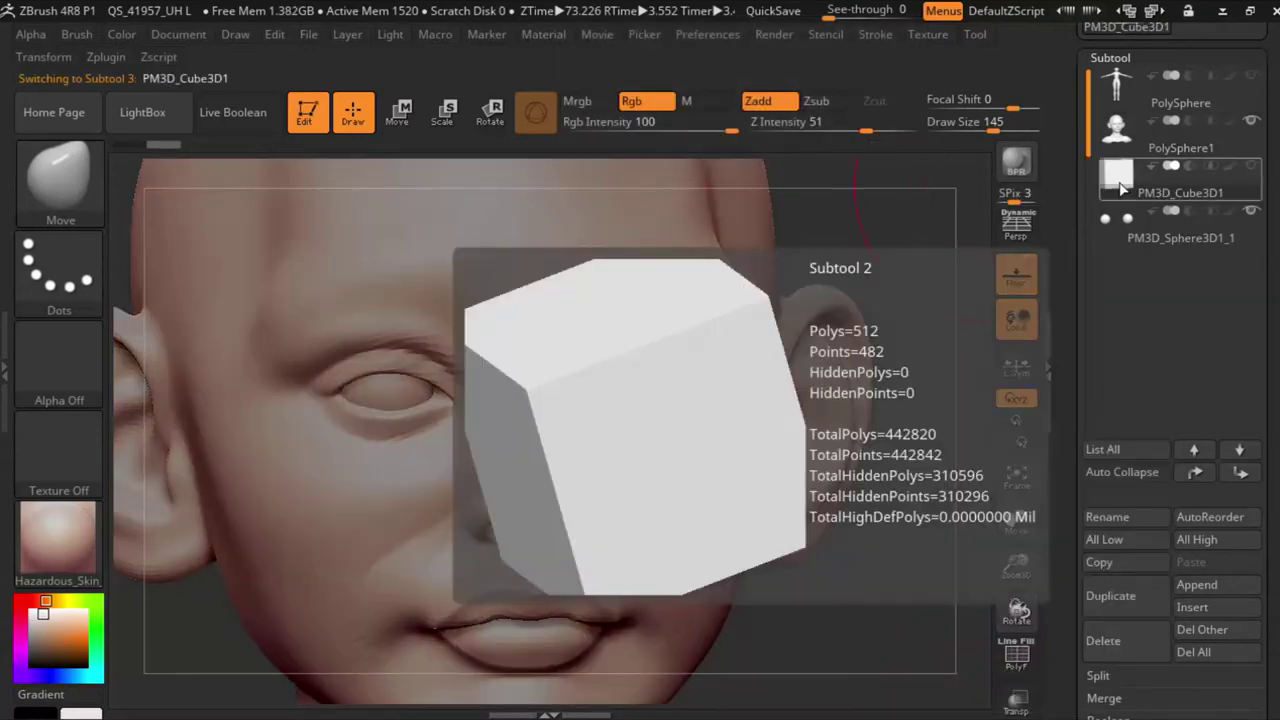
{"action": "mouse_move", "coordinate": [1016, 563]}
{"action": "left_mouse_down"}
{"action": "mouse_move", "coordinate": [990, 560]}
{"action": "mouse_move", "coordinate": [974, 523]}
{"action": "left_mouse_up"}
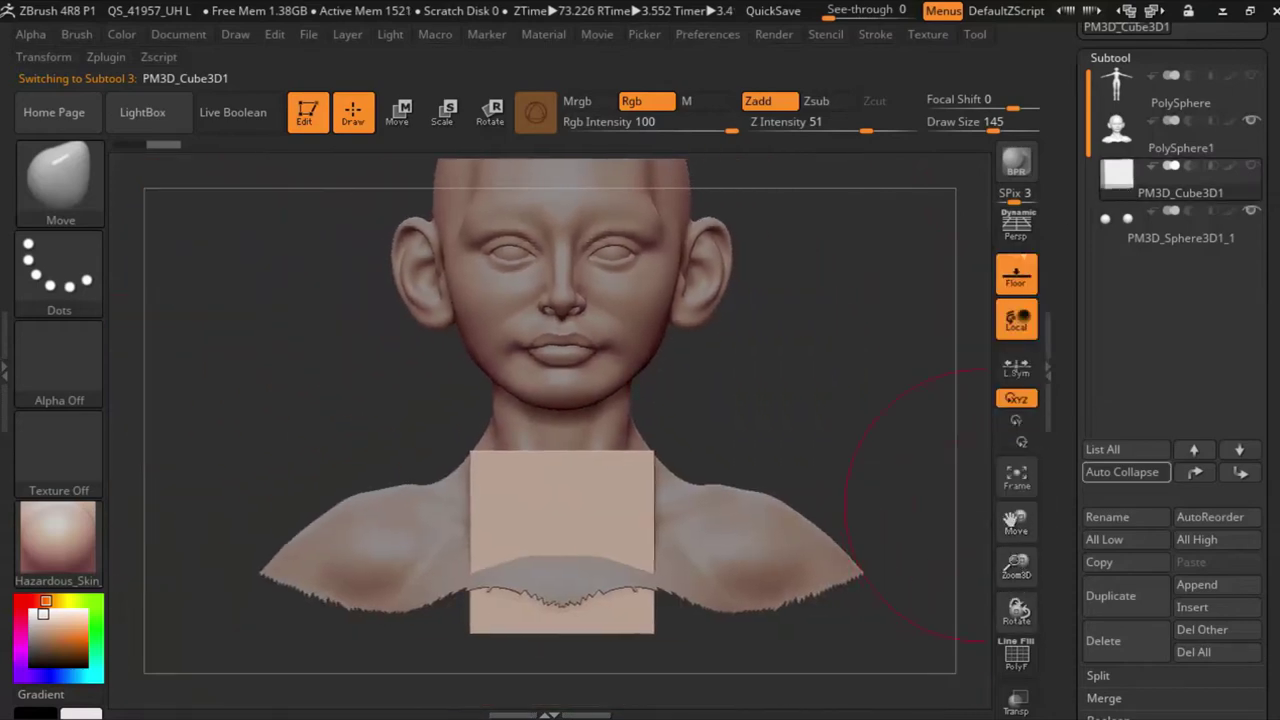
{"action": "left_click", "coordinate": [1225, 606]}
{"action": "left_click", "coordinate": [655, 452]}
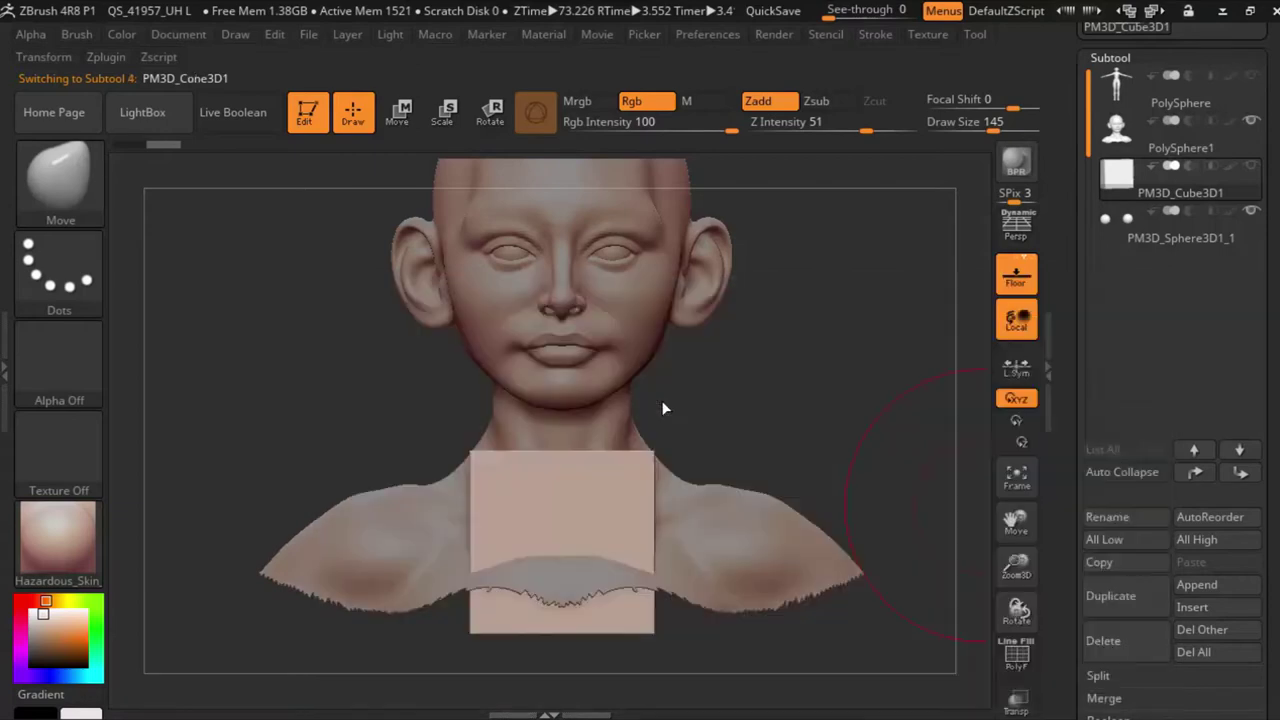
{"action": "left_click_drag", "start_coordinate": [663, 408], "coordinate": [787, 390]}
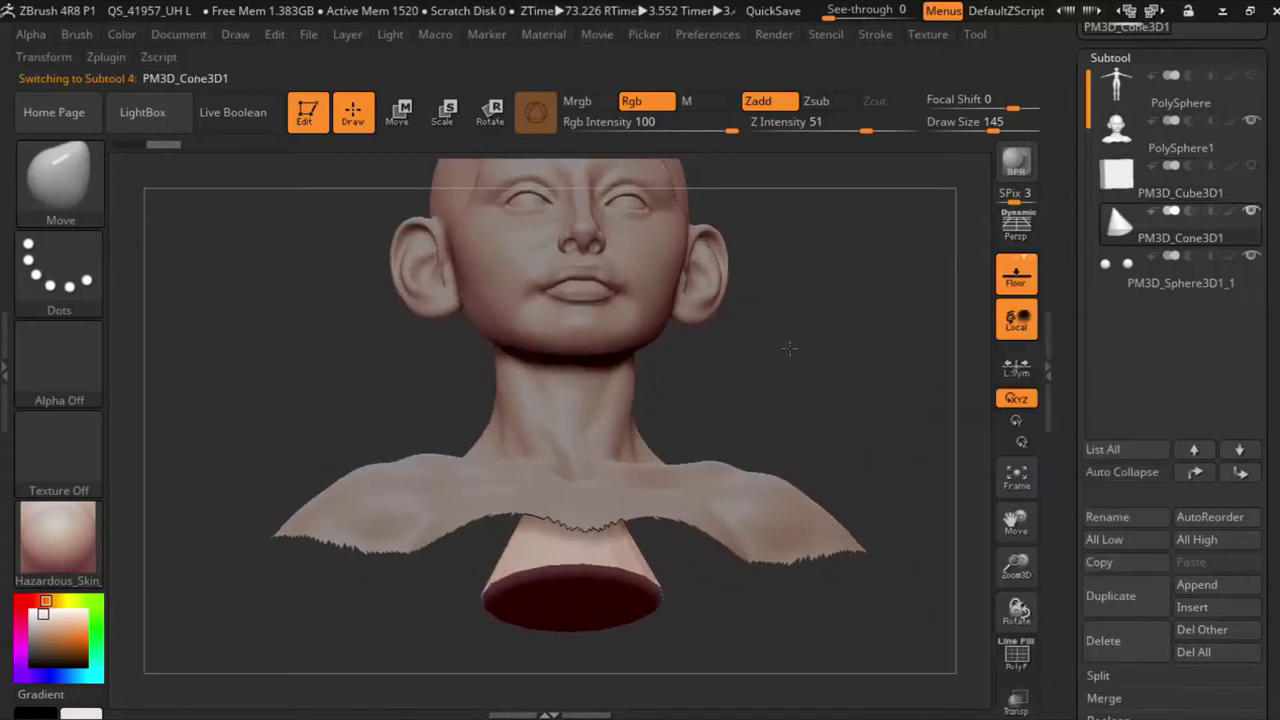
{"action": "mouse_move", "coordinate": [1180, 180]}
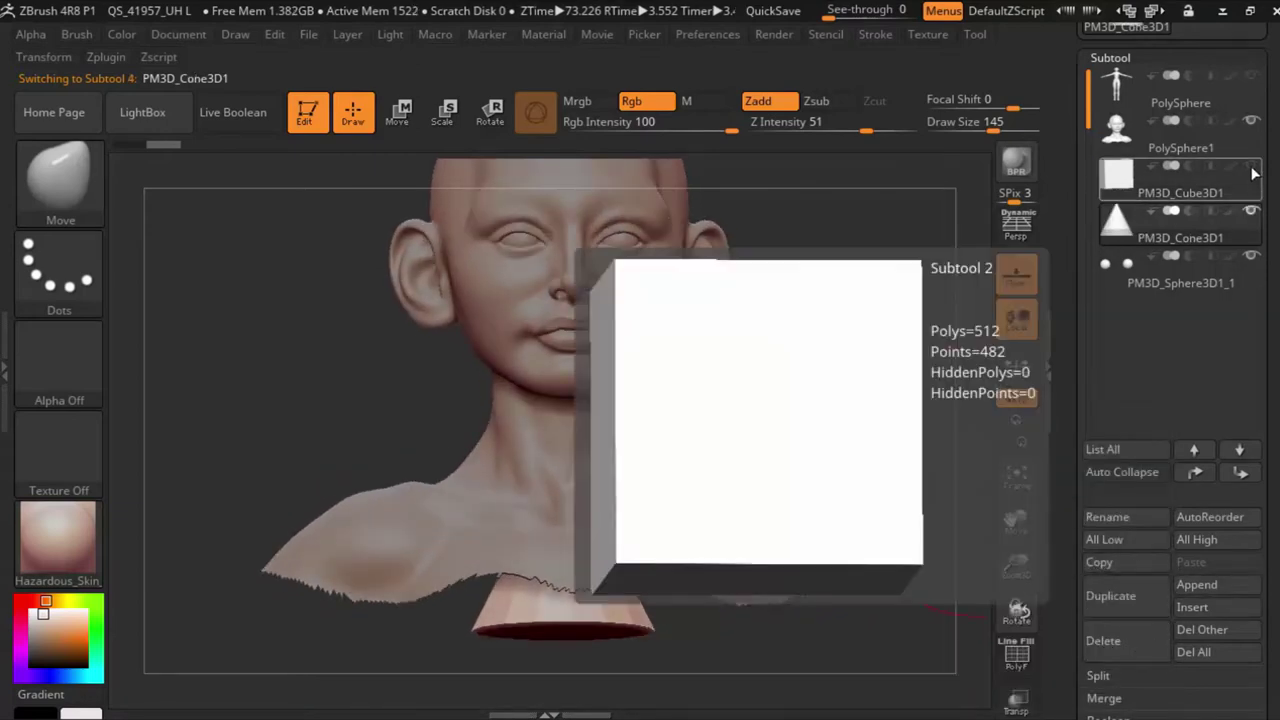
Step: Delete the PM3D_Cube3D1 subtool and confirm
{"action": "left_click", "coordinate": [1251, 166]}
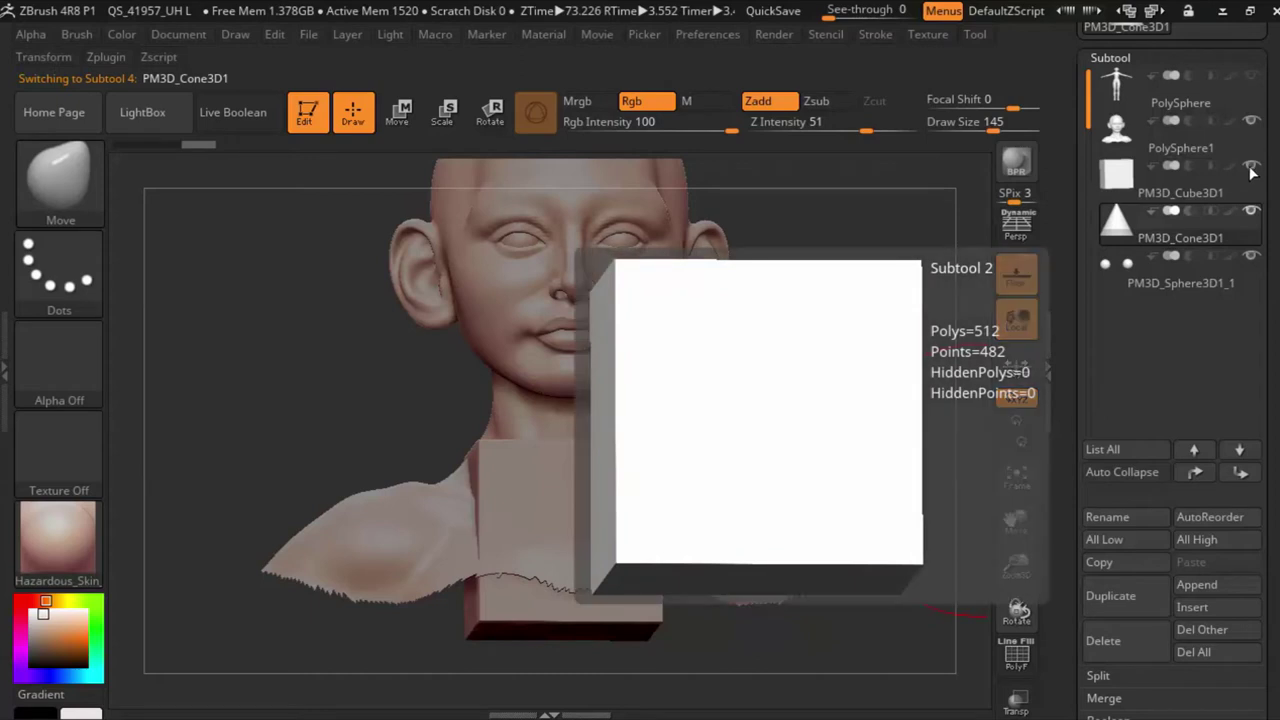
{"action": "left_click", "coordinate": [1122, 163]}
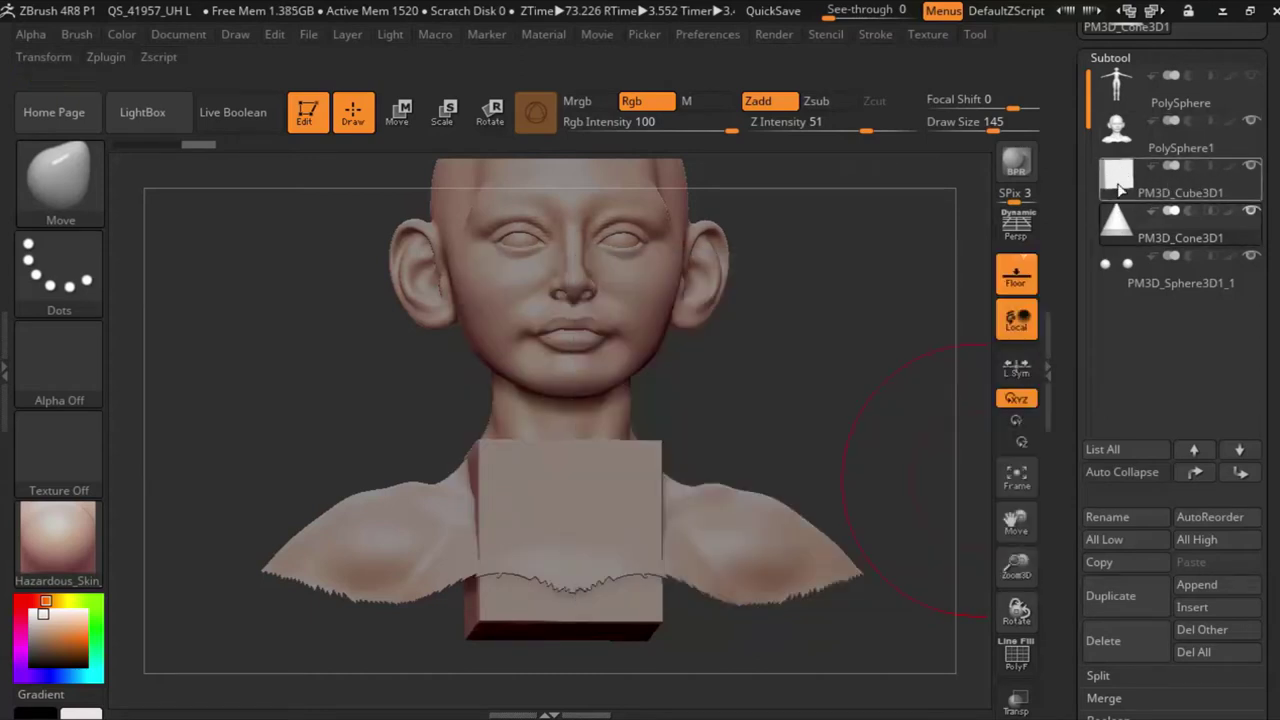
{"action": "left_click", "coordinate": [1118, 628]}
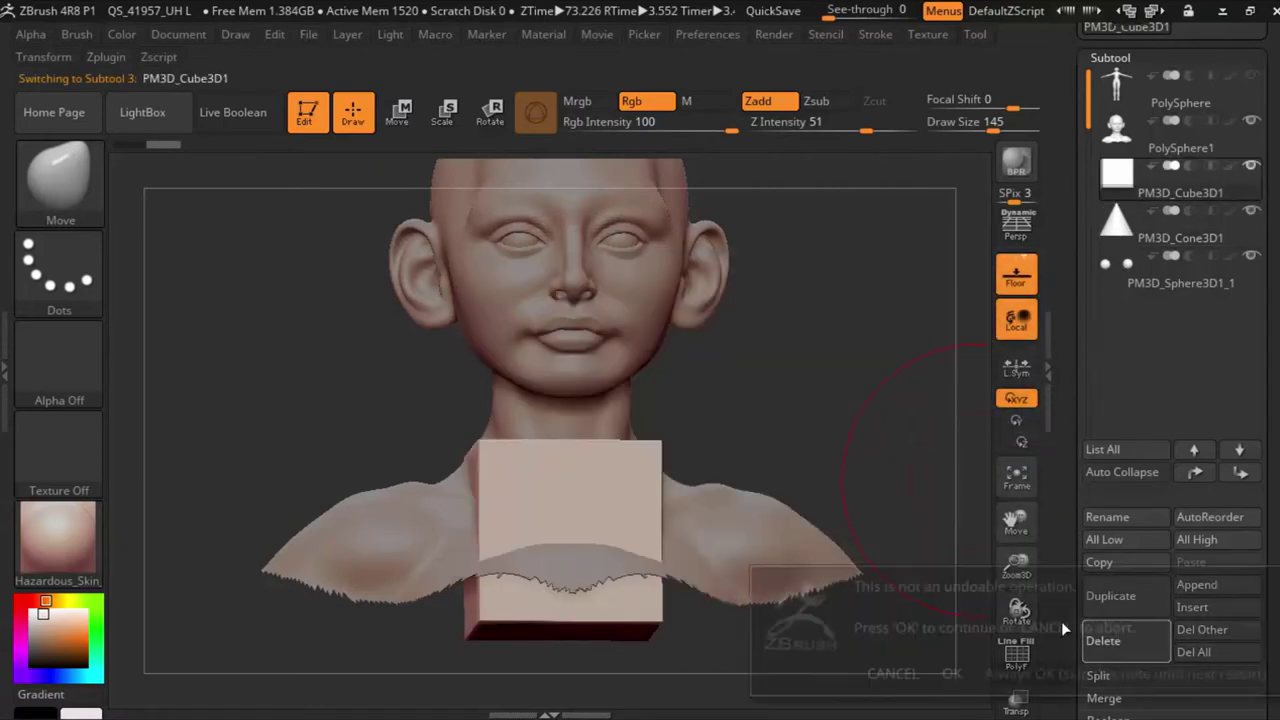
{"action": "left_click", "coordinate": [950, 674]}
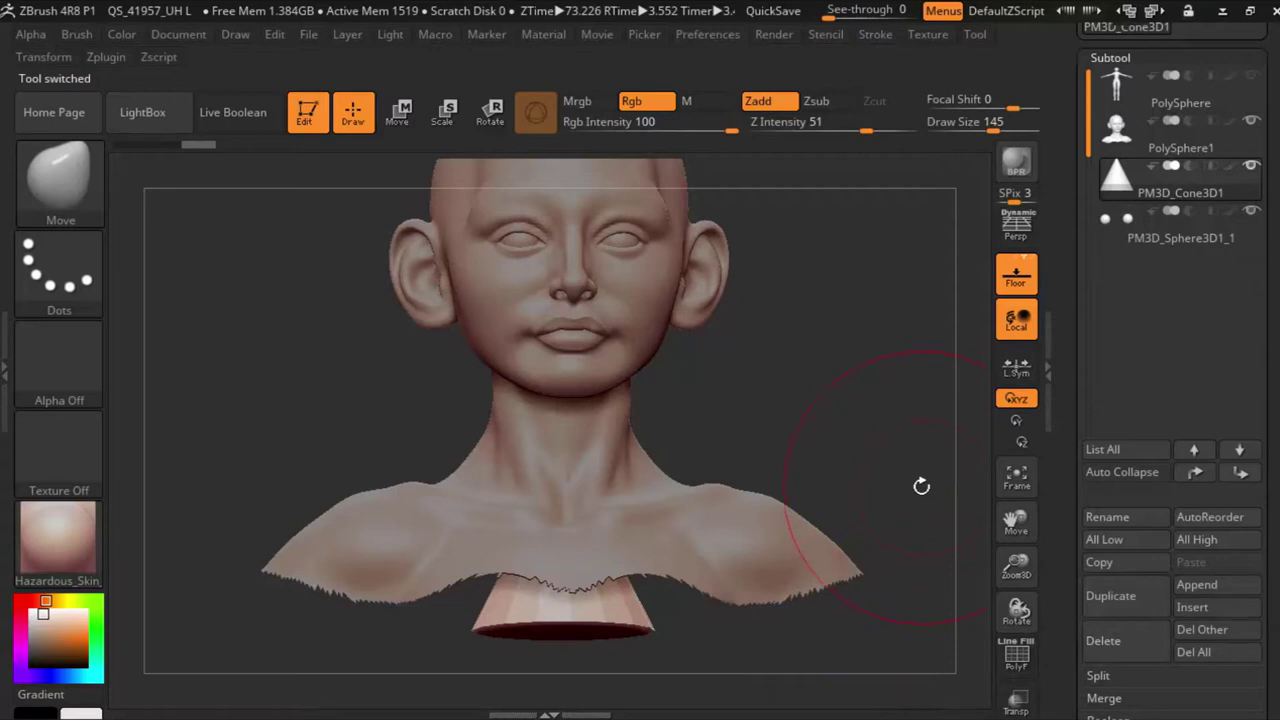
Step: Delete the PM3D_Cone3D1 subtool and confirm
{"action": "left_click", "coordinate": [1129, 647]}
{"action": "left_click", "coordinate": [950, 690]}
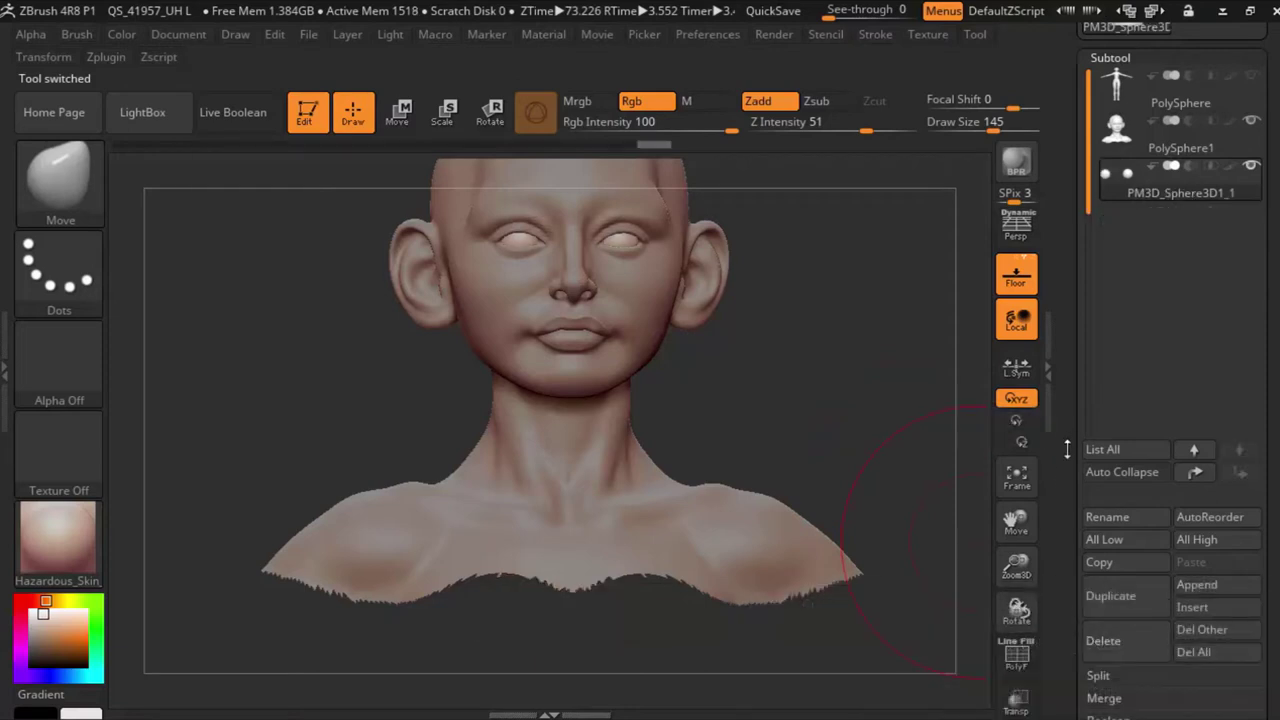
{"action": "left_click_drag", "start_coordinate": [1016, 520], "coordinate": [1061, 577]}
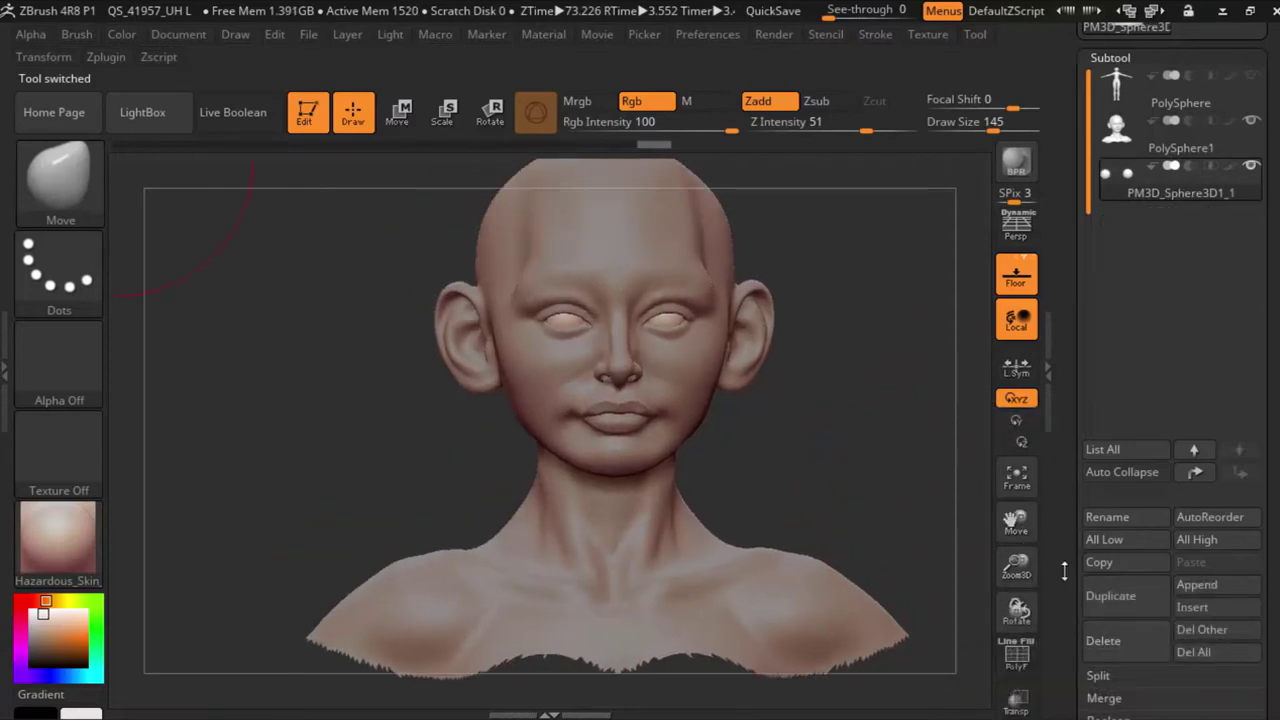
{"action": "scroll", "coordinate": [1064, 450], "scroll_direction": "down", "scroll_amount": 5}
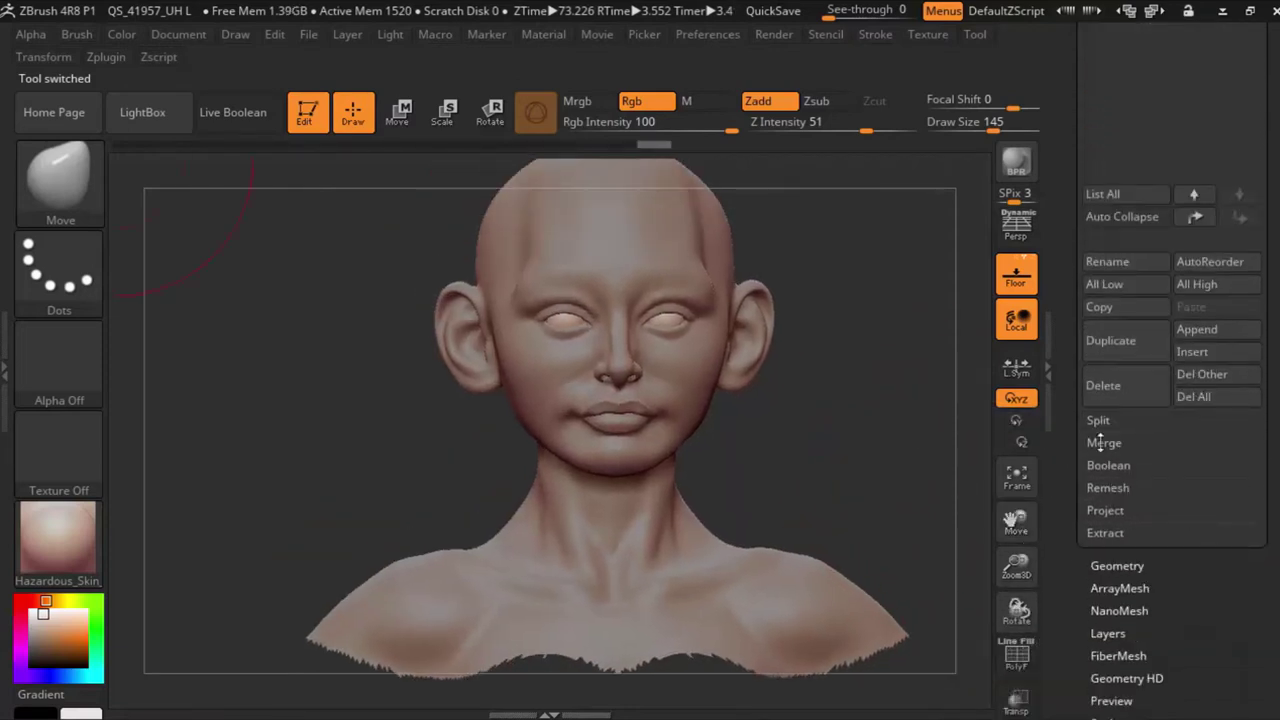
Step: Expand Geometry and ZRemesher settings and zoom into the head at three-quarter view
{"action": "left_click", "coordinate": [1106, 565]}
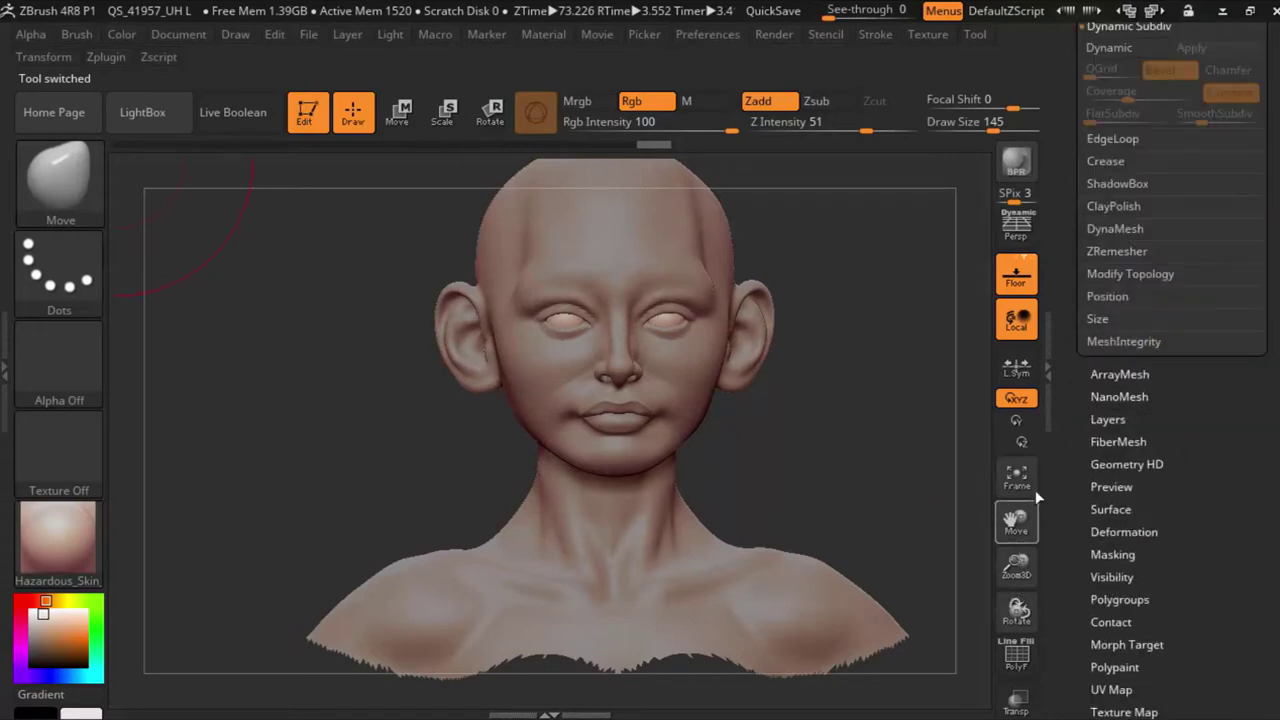
{"action": "mouse_move", "coordinate": [1068, 421]}
{"action": "left_mouse_down"}
{"action": "mouse_move", "coordinate": [1066, 544]}
{"action": "mouse_move", "coordinate": [1019, 597]}
{"action": "left_mouse_up"}
{"action": "left_click", "coordinate": [1113, 404]}
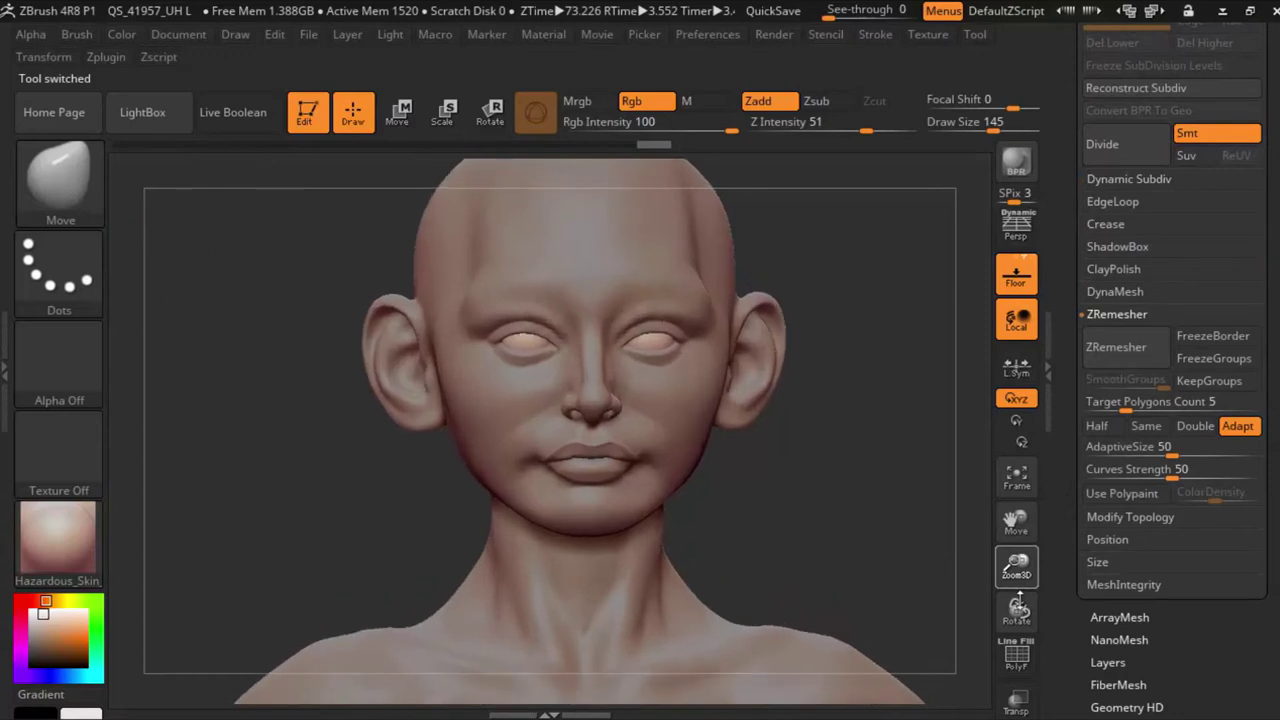
{"action": "mouse_move", "coordinate": [1017, 520]}
{"action": "left_mouse_down"}
{"action": "mouse_move", "coordinate": [974, 417]}
{"action": "mouse_move", "coordinate": [951, 507]}
{"action": "left_mouse_up"}
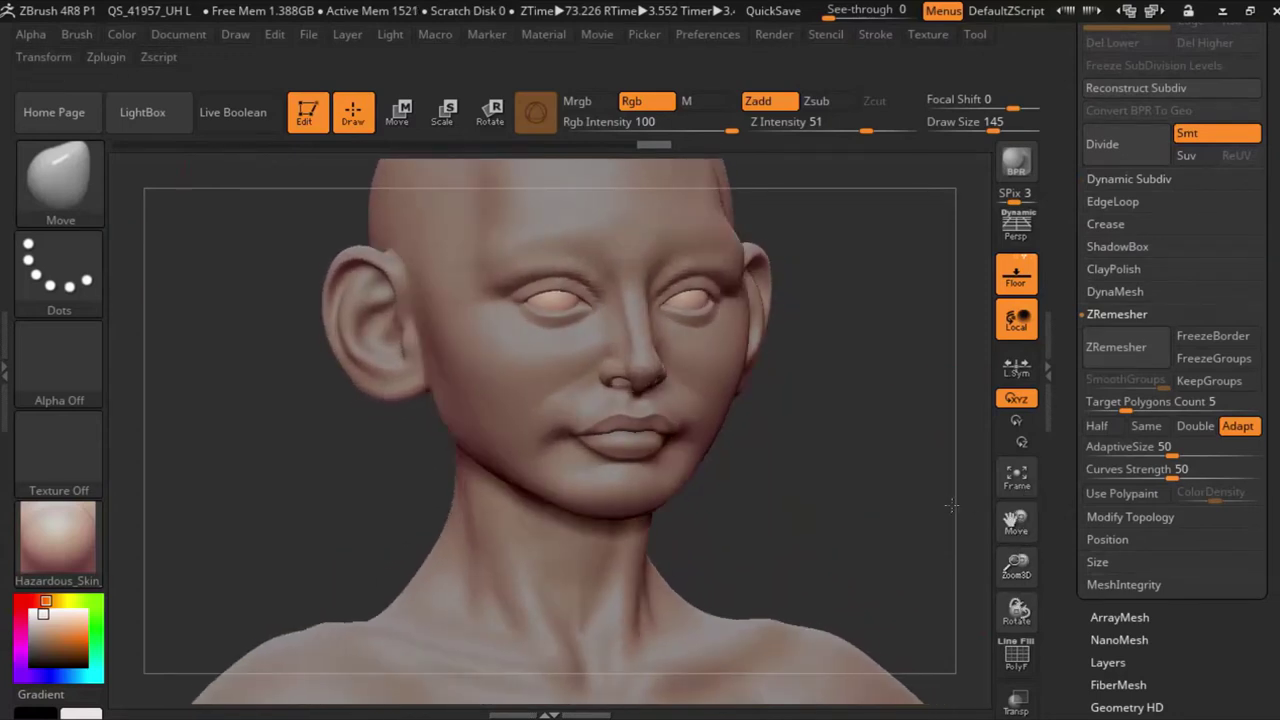
{"action": "mouse_move", "coordinate": [1017, 565]}
{"action": "left_mouse_down"}
{"action": "mouse_move", "coordinate": [1030, 524]}
{"action": "mouse_move", "coordinate": [1017, 580]}
{"action": "left_mouse_up"}
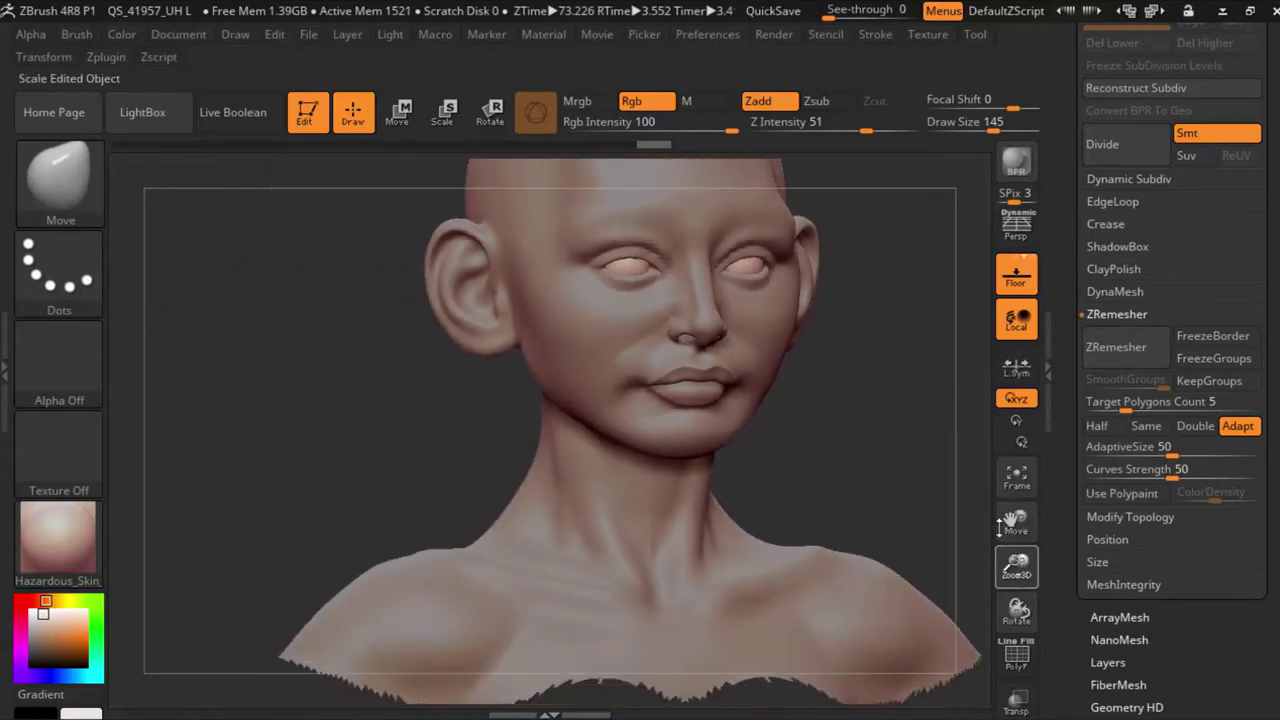
{"action": "mouse_move", "coordinate": [1000, 527]}
{"action": "left_mouse_down"}
{"action": "mouse_move", "coordinate": [1005, 510]}
{"action": "mouse_move", "coordinate": [1017, 558]}
{"action": "mouse_move", "coordinate": [1006, 533]}
{"action": "left_mouse_up"}
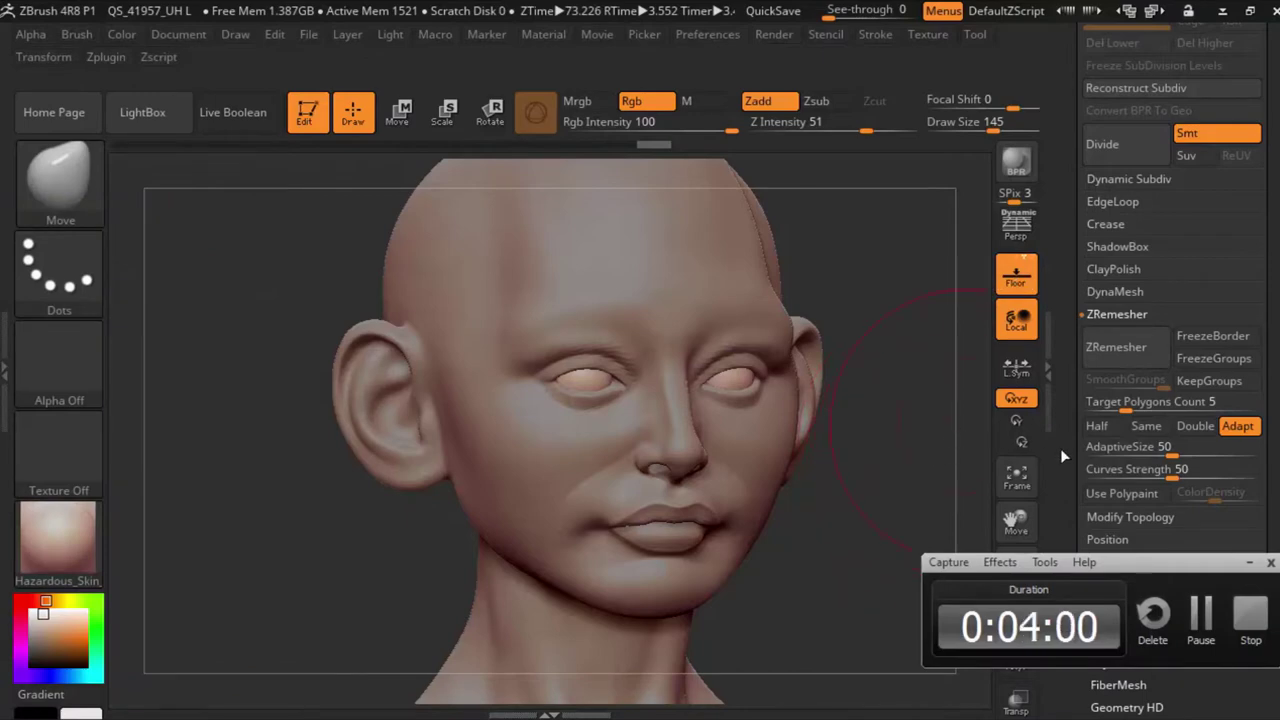
{"action": "left_click", "coordinate": [1253, 564]}
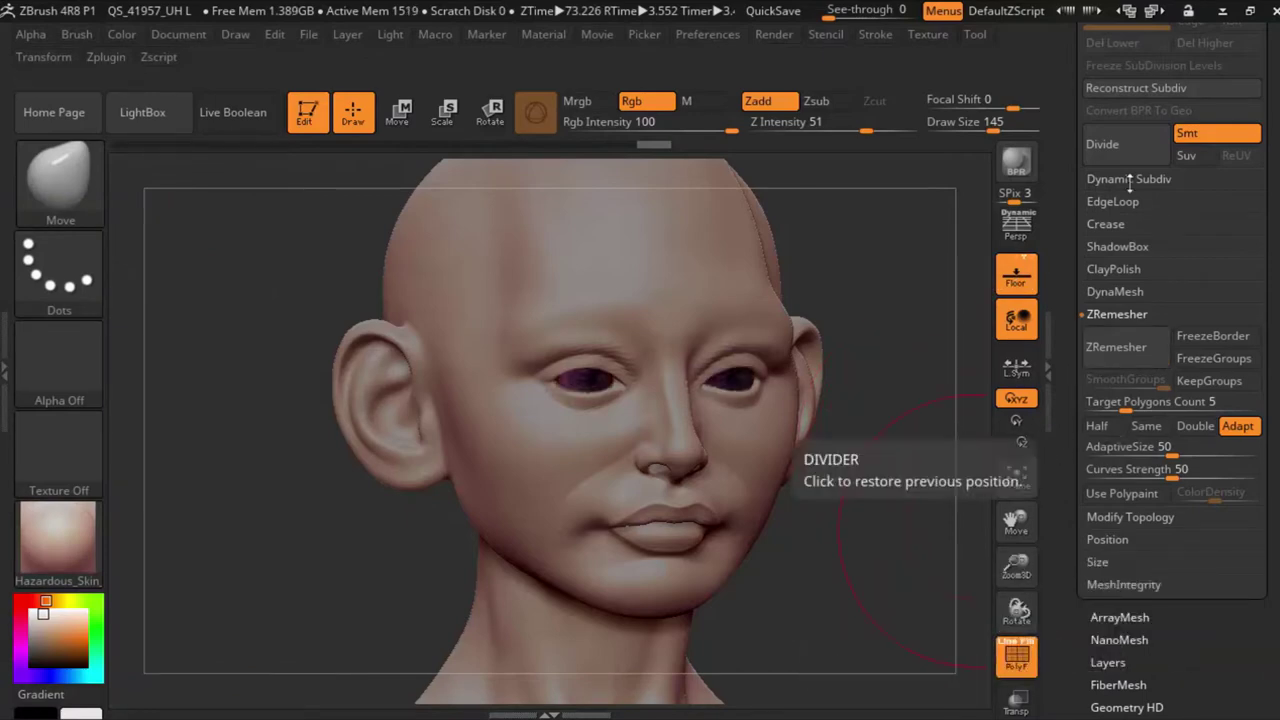
{"action": "scroll", "coordinate": [1100, 364], "scroll_direction": "up", "scroll_amount": 5}
Step: Select PolySphere1 and ZRemesh it with a target polygon count of 5
{"action": "left_click", "coordinate": [1110, 337]}
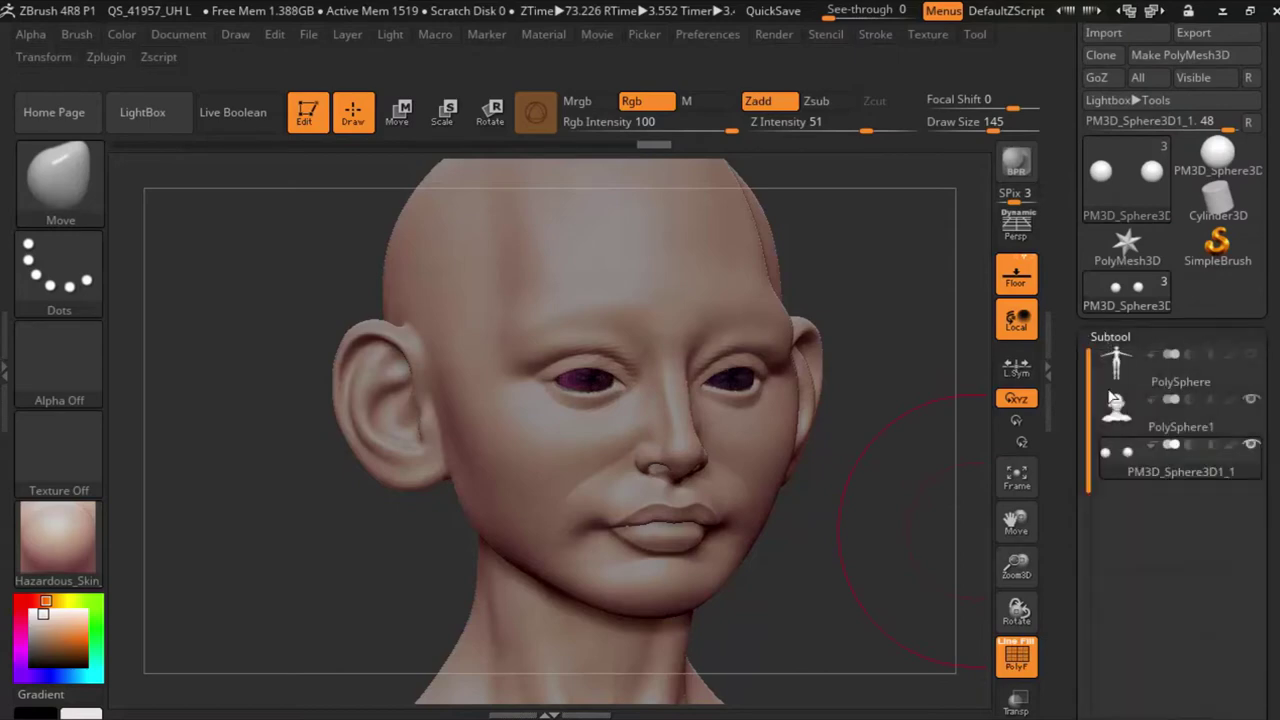
{"action": "left_click", "coordinate": [1127, 414]}
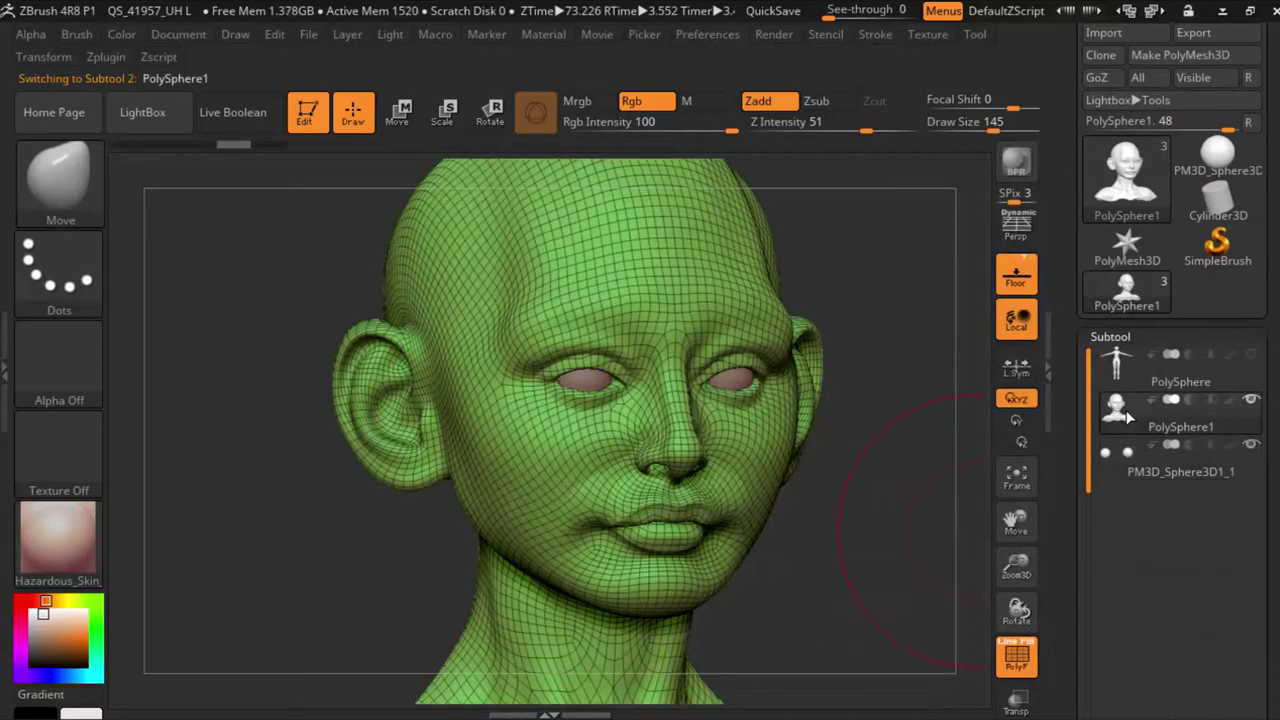
{"action": "left_click", "coordinate": [1100, 337]}
{"action": "left_click", "coordinate": [1110, 360]}
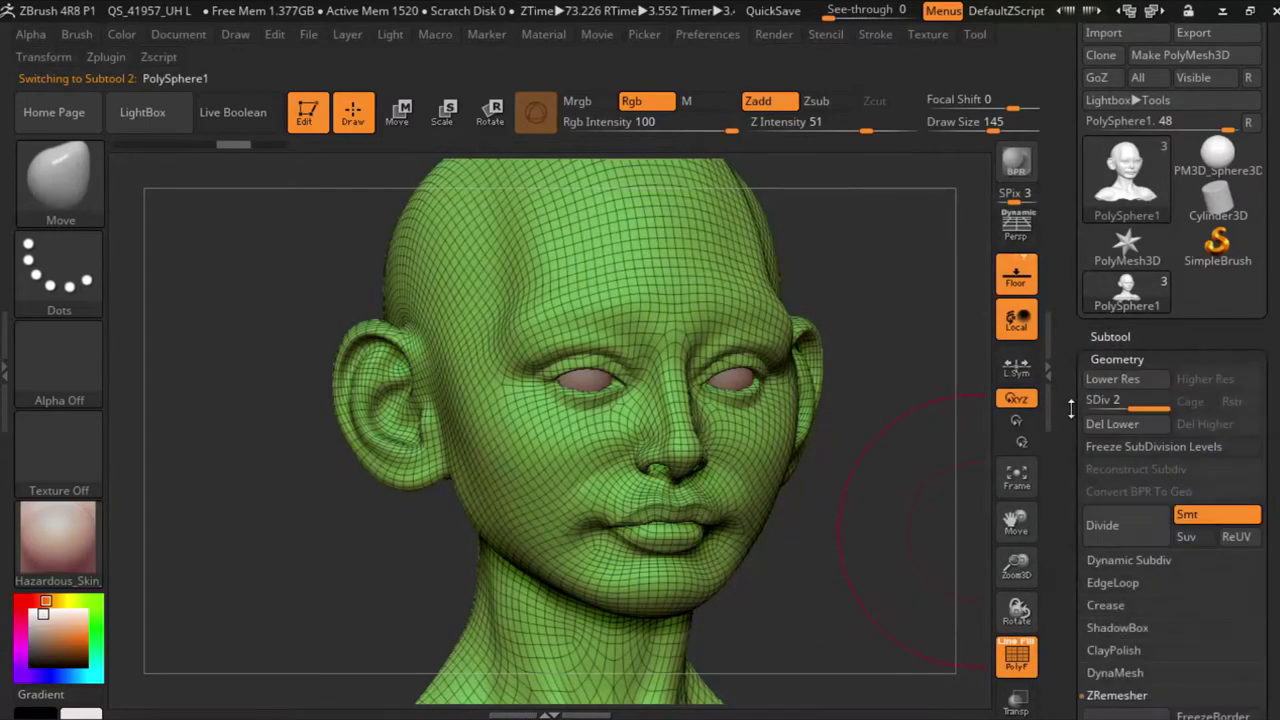
{"action": "scroll", "coordinate": [1095, 480], "scroll_direction": "down", "scroll_amount": 5}
{"action": "left_click", "coordinate": [1100, 546]}
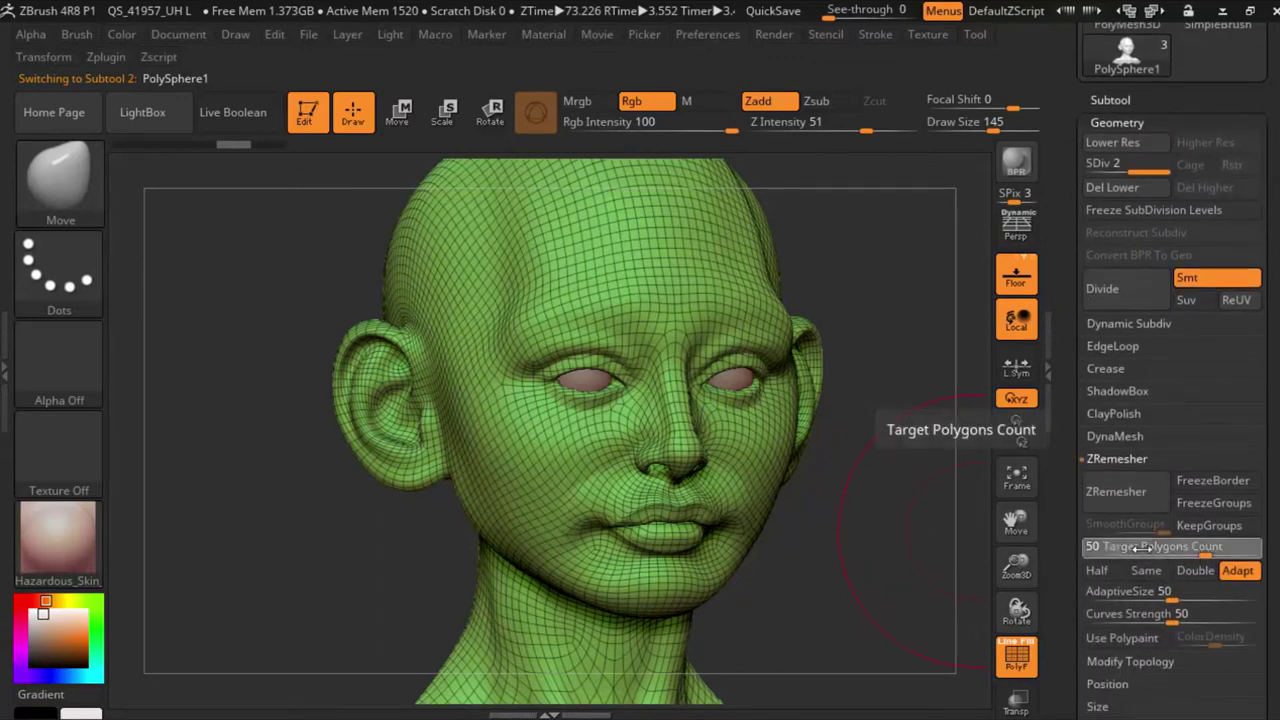
{"action": "type", "text": "5"}
{"action": "key", "text": "Return"}
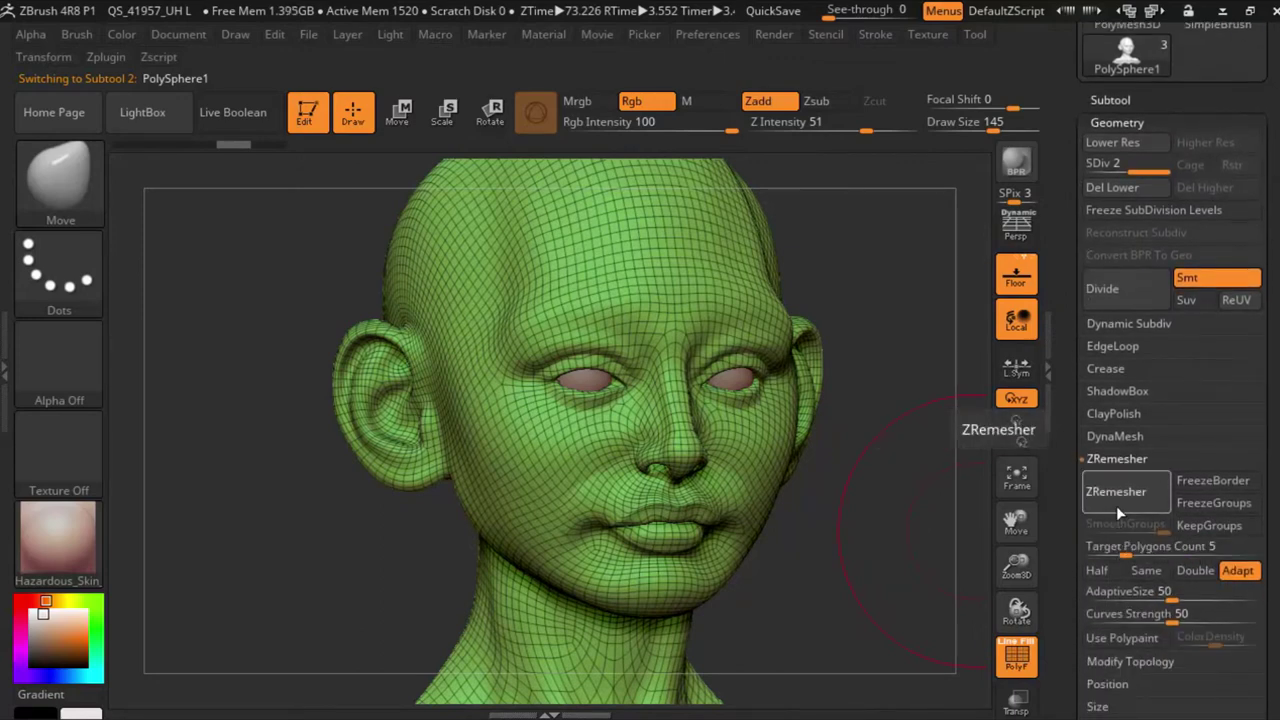
{"action": "left_click", "coordinate": [1116, 491]}
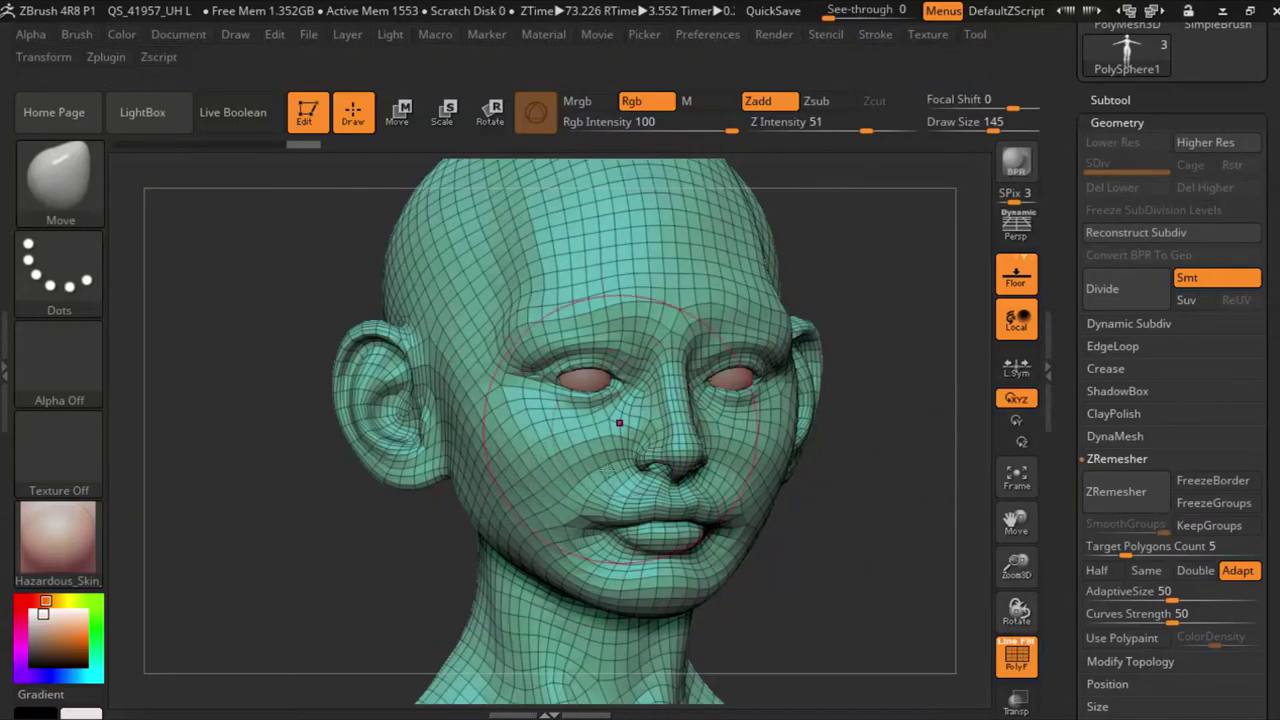
Step: Turn the head near-front and subdivide it one level with Ctrl+D
{"action": "mouse_move", "coordinate": [823, 560]}
{"action": "left_mouse_down"}
{"action": "mouse_move", "coordinate": [885, 556]}
{"action": "mouse_move", "coordinate": [747, 563]}
{"action": "left_mouse_up"}
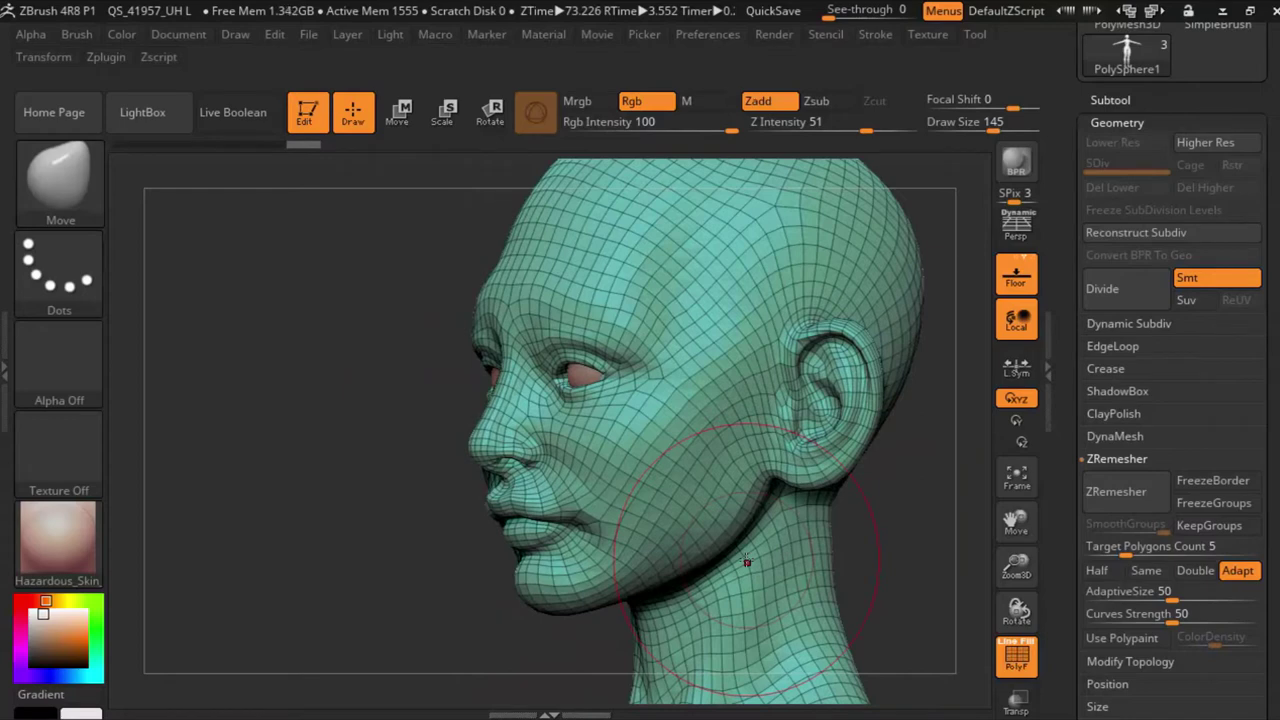
{"action": "left_click_drag", "start_coordinate": [906, 537], "coordinate": [888, 537]}
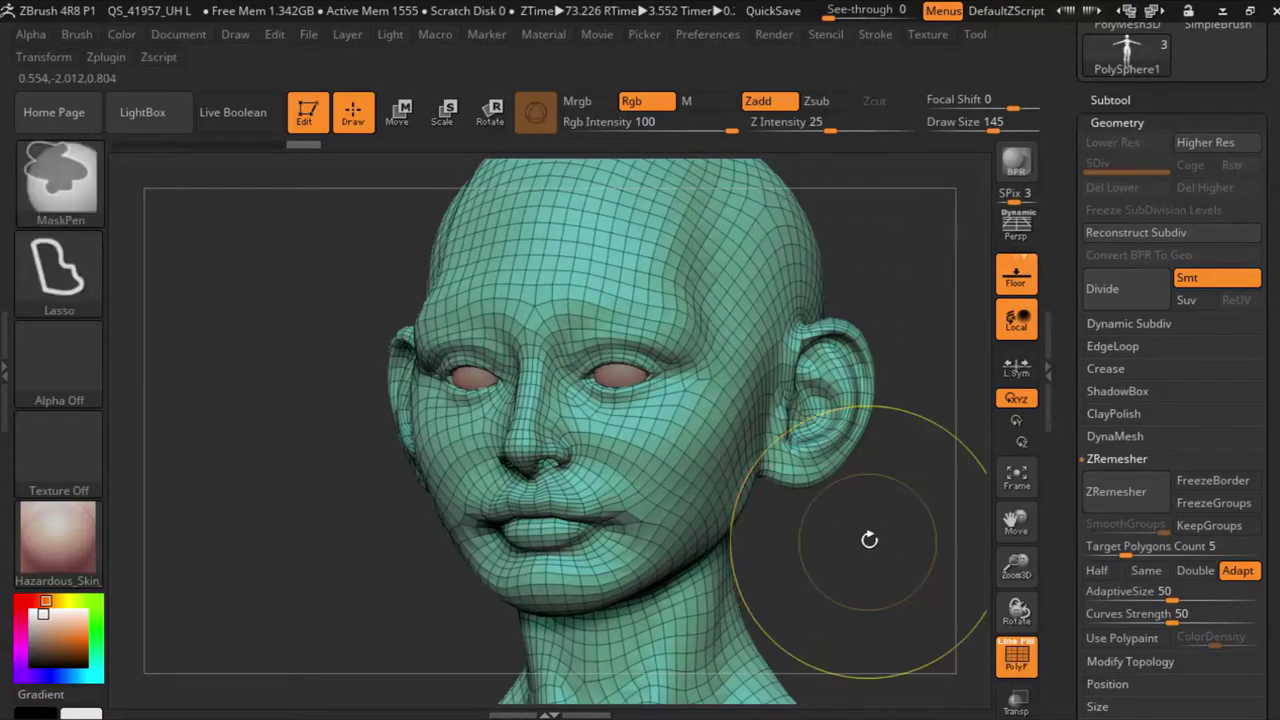
{"action": "key", "text": "ctrl+d"}
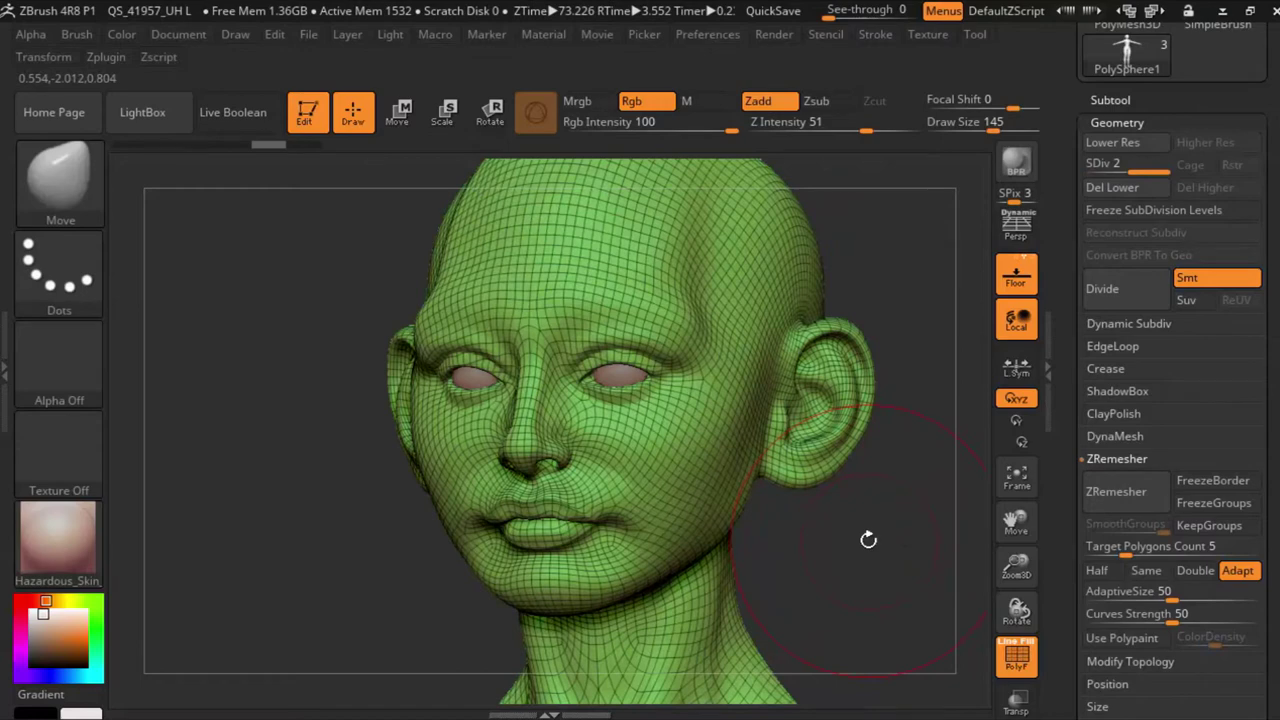
Step: Set the DynaMesh resolution to 128
{"action": "left_click", "coordinate": [1110, 436]}
{"action": "left_click_drag", "start_coordinate": [1030, 537], "coordinate": [1080, 500]}
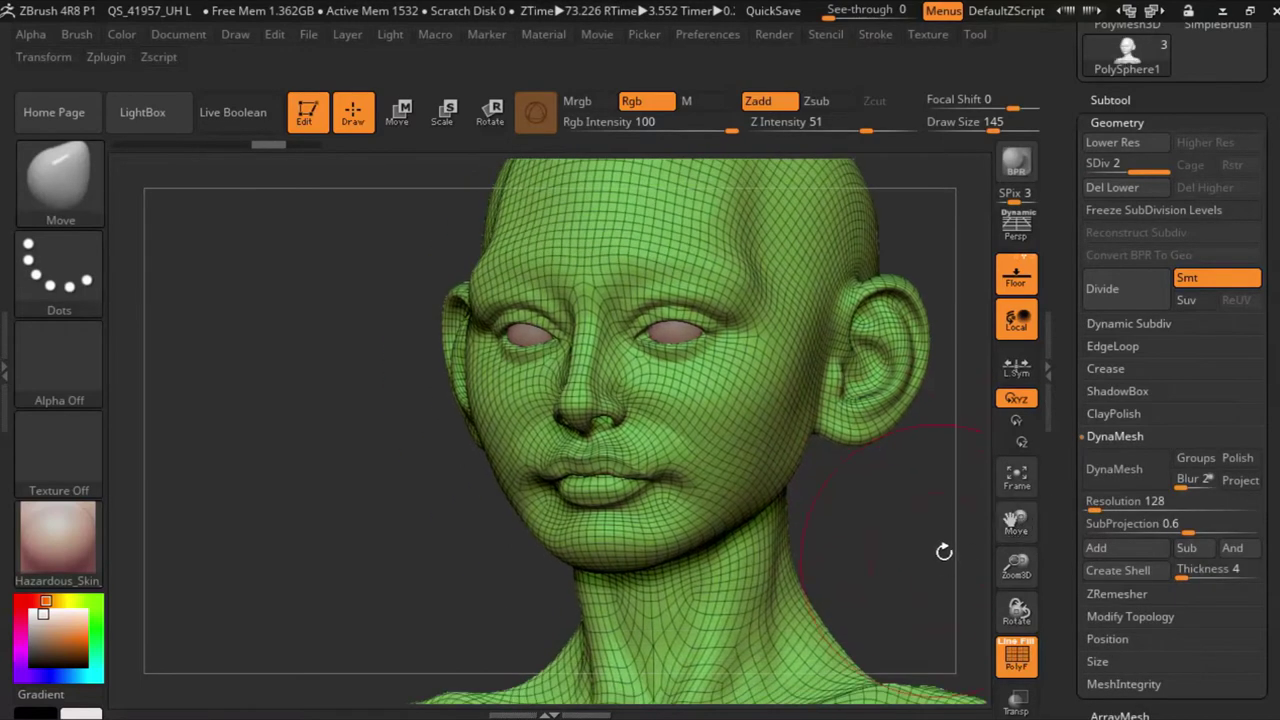
{"action": "left_click_drag", "start_coordinate": [1016, 560], "coordinate": [1018, 574]}
{"action": "left_click", "coordinate": [1125, 501]}
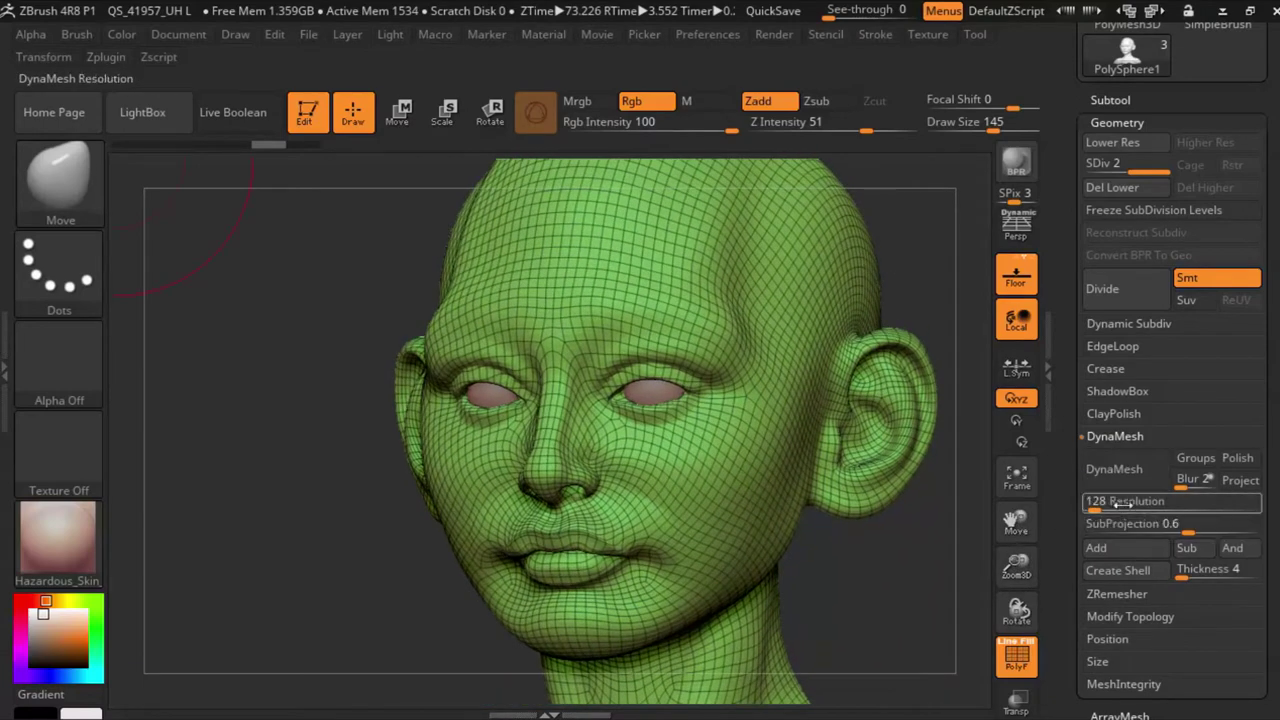
{"action": "key", "text": "Return"}
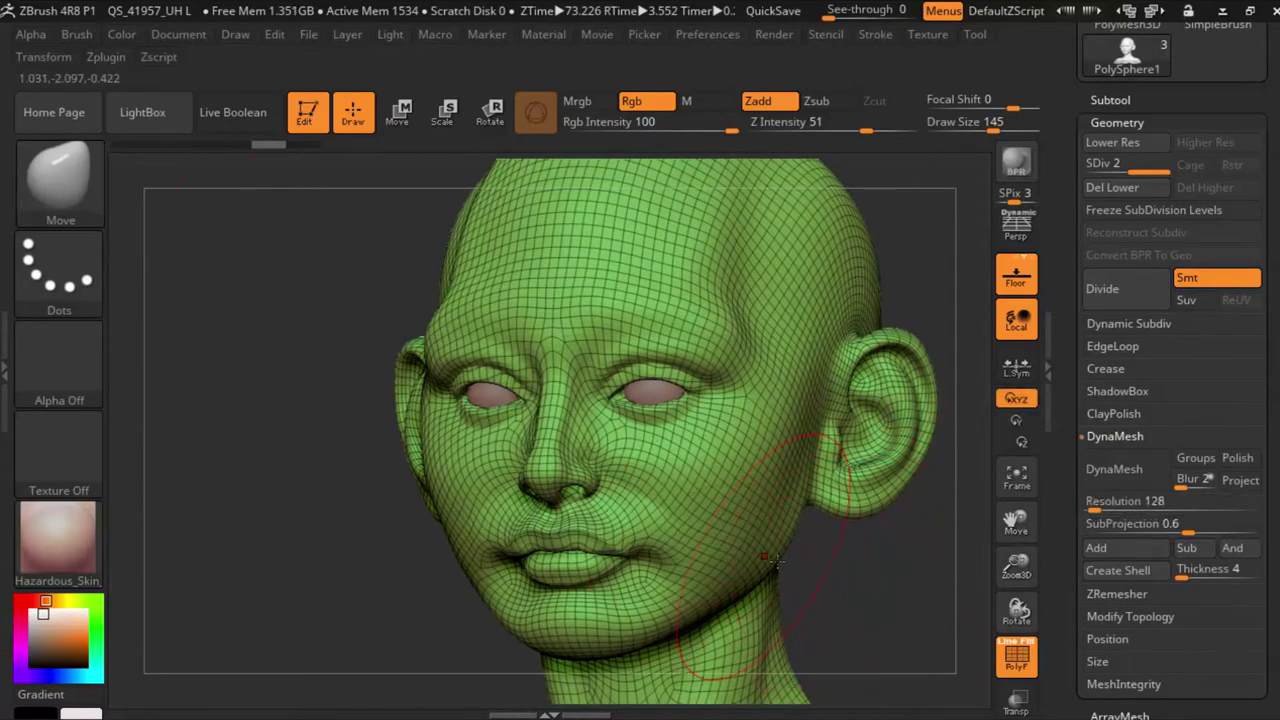
{"action": "left_click_drag", "start_coordinate": [1018, 520], "coordinate": [1038, 468]}
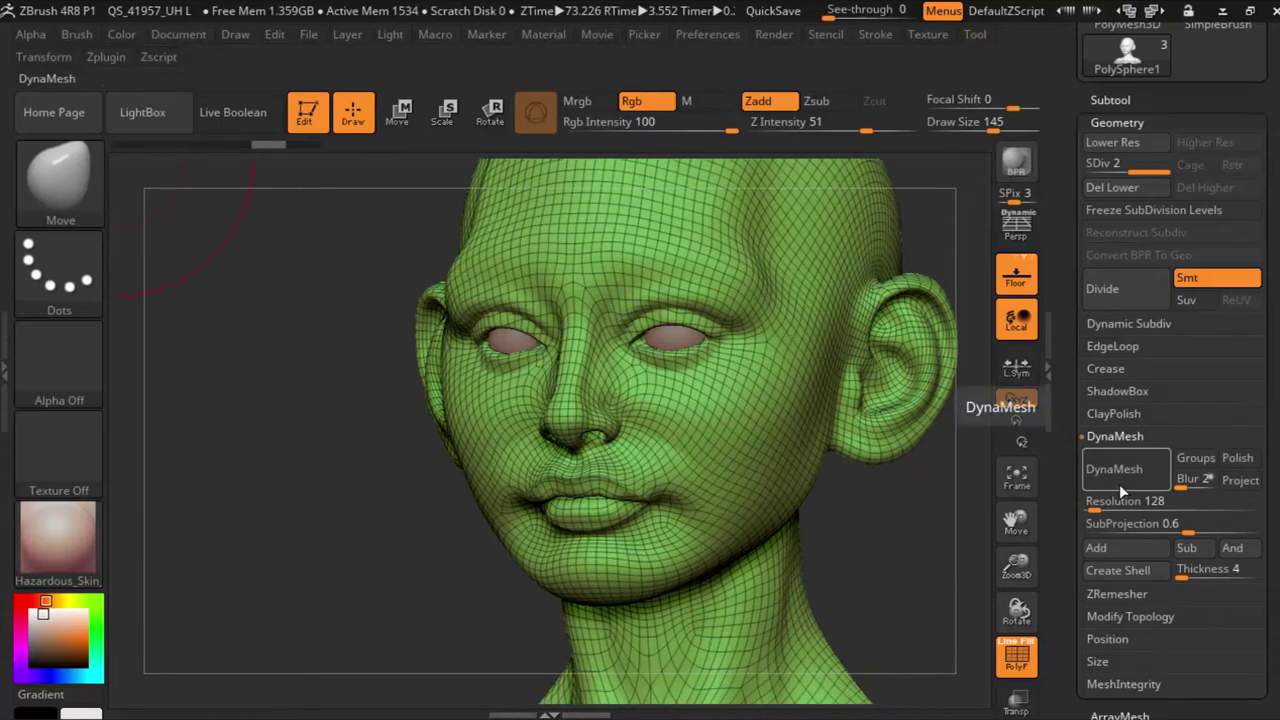
Step: Delete the lower and higher subdivision levels, then DynaMesh the head
{"action": "left_click", "coordinate": [1119, 484]}
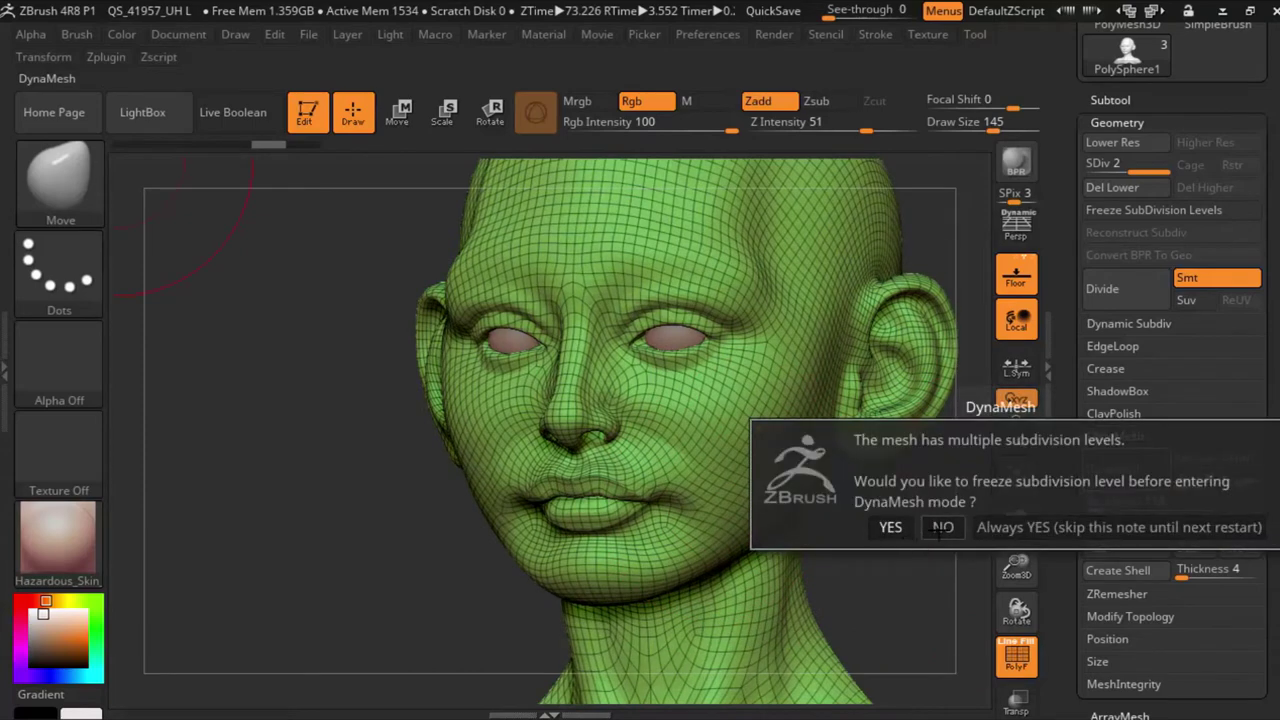
{"action": "left_click", "coordinate": [940, 527]}
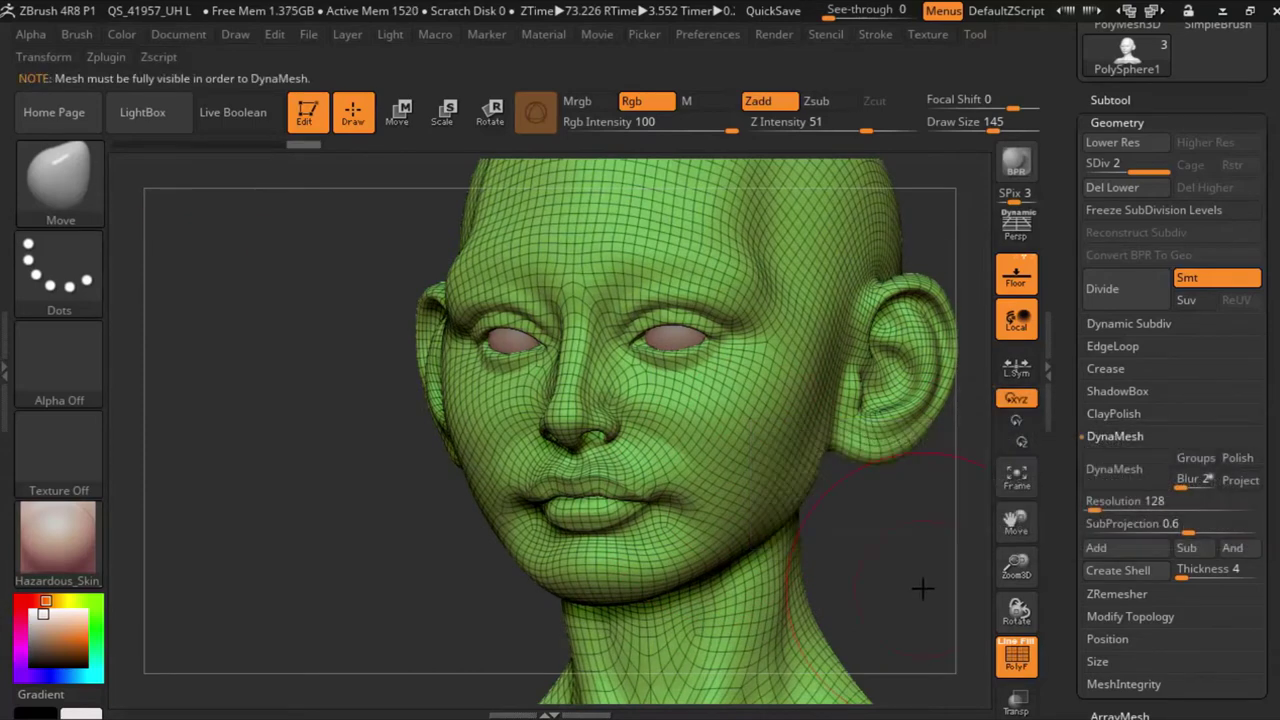
{"action": "left_click_drag", "start_coordinate": [1018, 518], "coordinate": [1003, 528]}
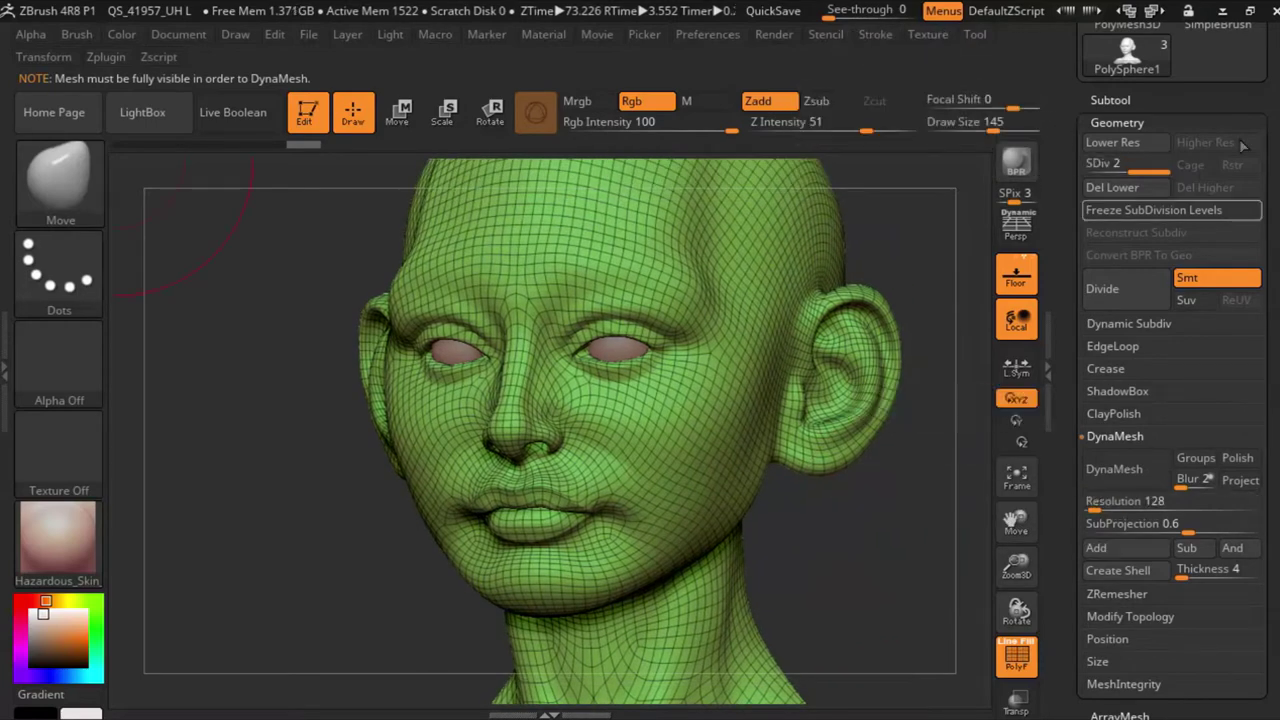
{"action": "left_click", "coordinate": [1145, 188]}
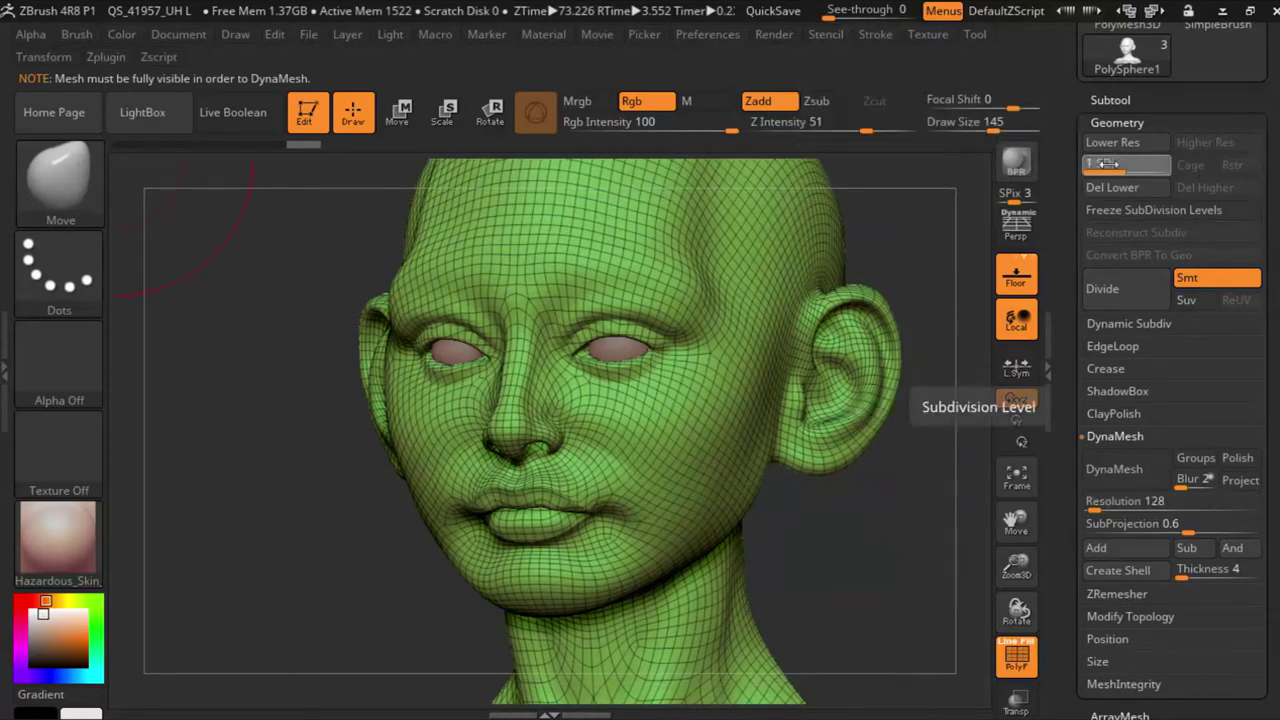
{"action": "left_click", "coordinate": [1181, 191]}
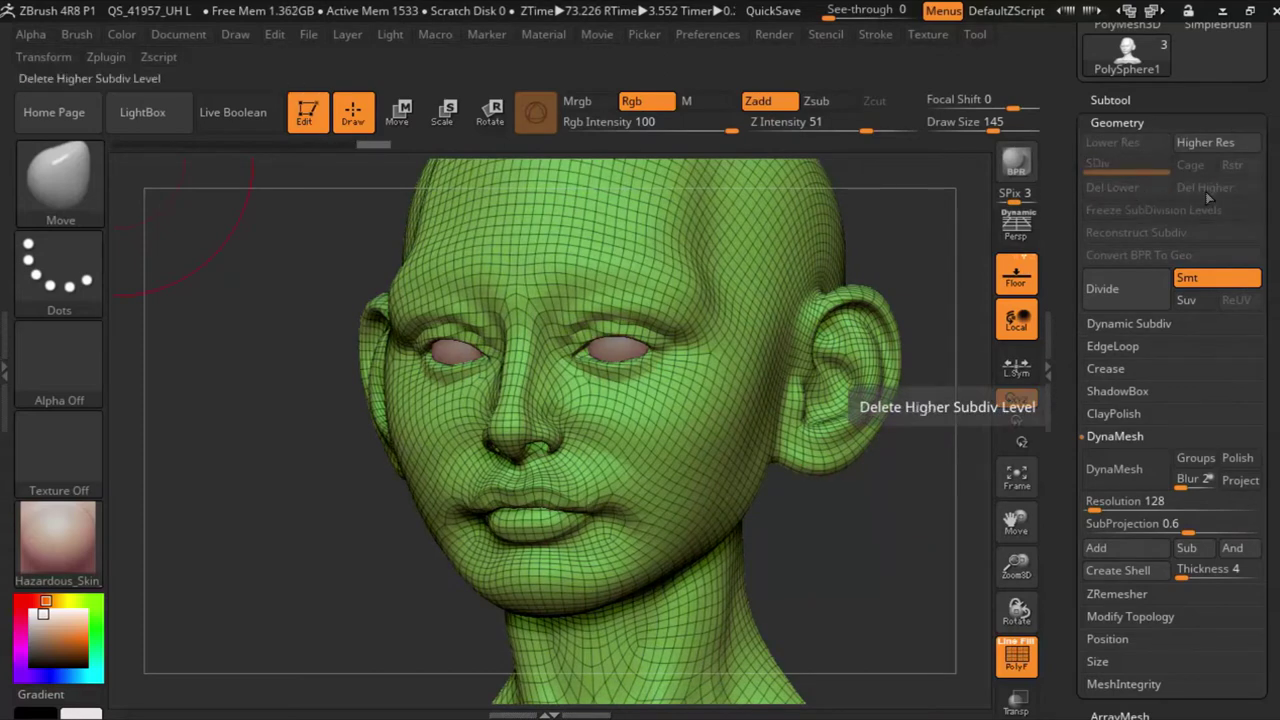
{"action": "left_click", "coordinate": [1114, 469]}
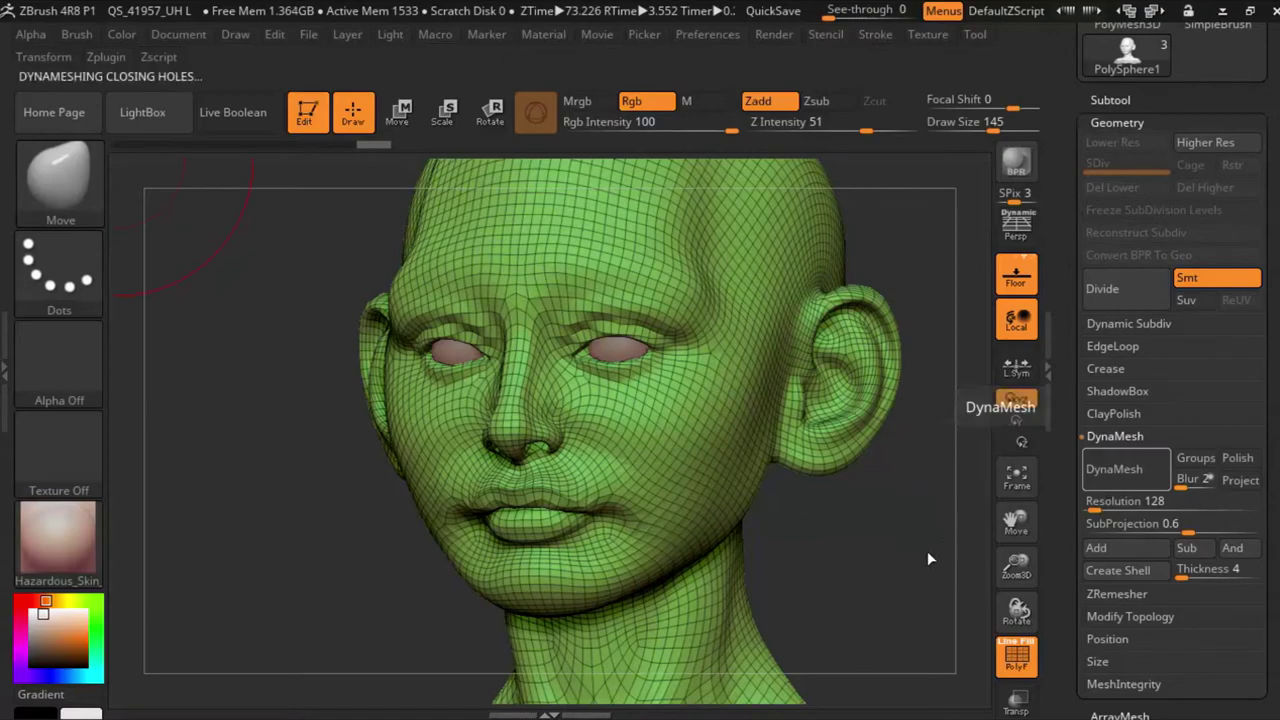
Step: Inspect the remeshed bust, then revert it to the original quad mesh
{"action": "left_click_drag", "start_coordinate": [928, 558], "coordinate": [948, 504]}
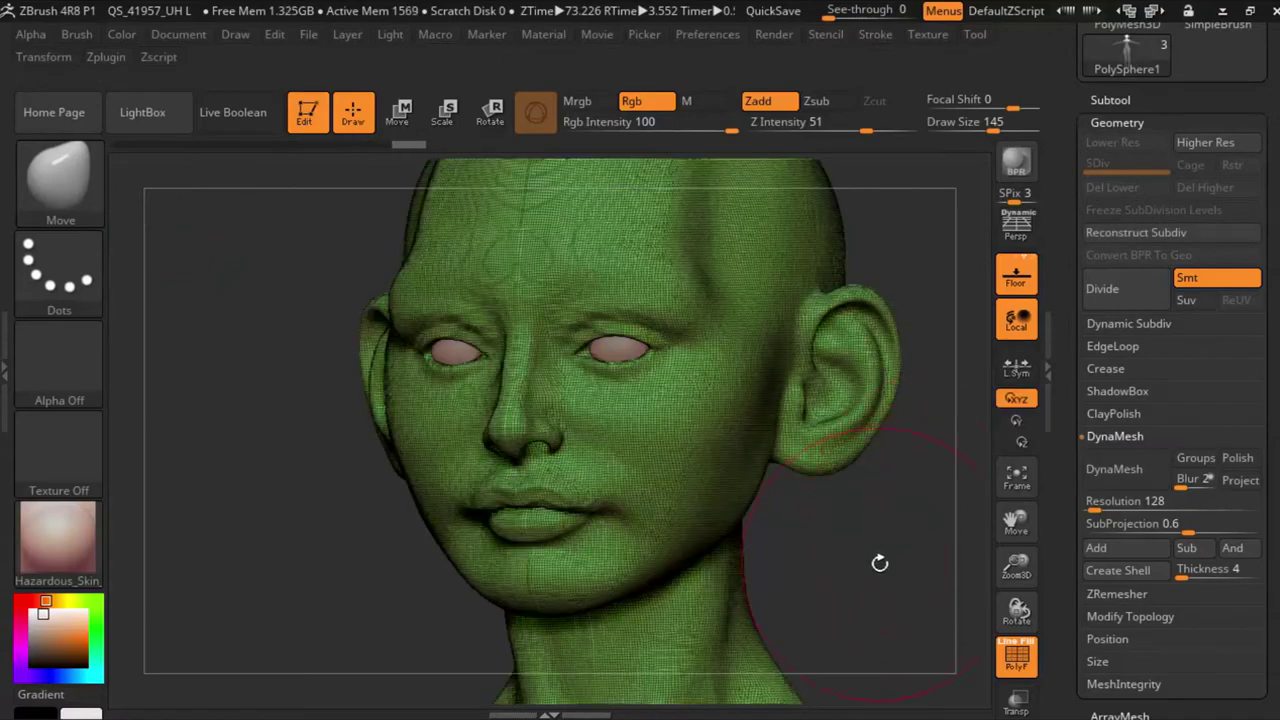
{"action": "left_click_drag", "start_coordinate": [879, 563], "coordinate": [935, 563], "text": "shift"}
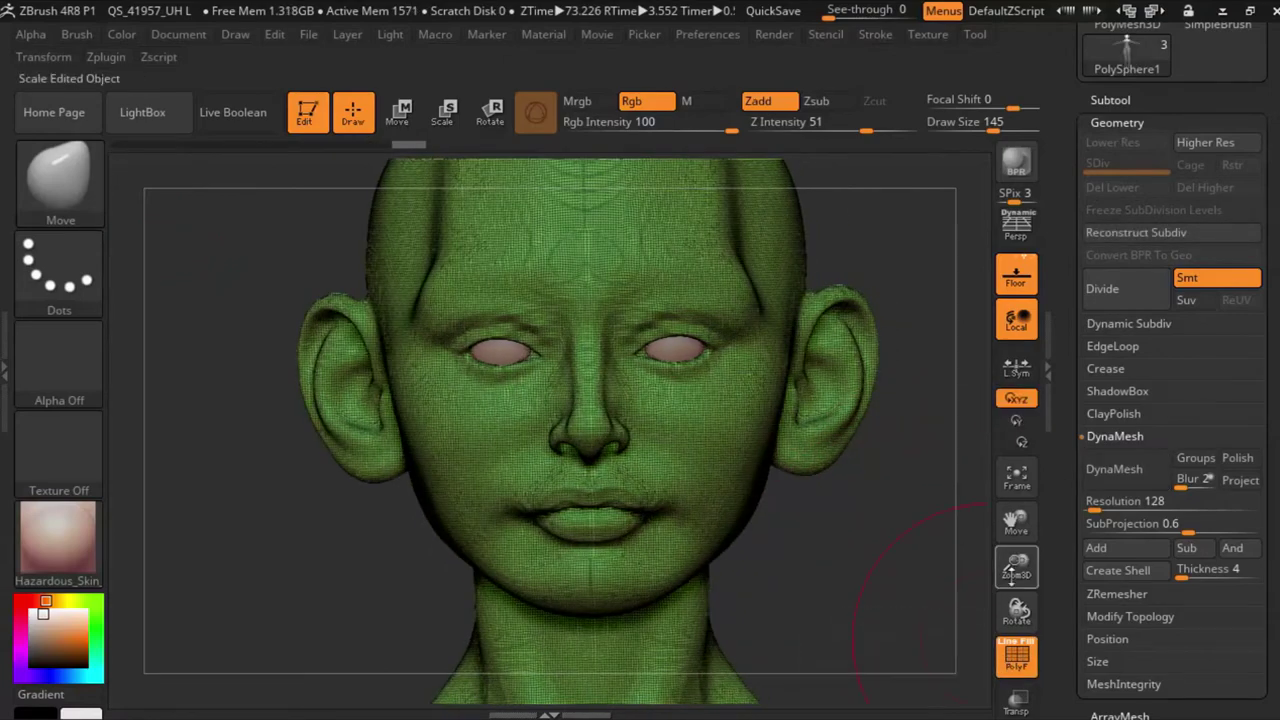
{"action": "mouse_move", "coordinate": [1016, 567]}
{"action": "left_mouse_down"}
{"action": "mouse_move", "coordinate": [1044, 561]}
{"action": "mouse_move", "coordinate": [1057, 451]}
{"action": "left_mouse_up"}
{"action": "left_click_drag", "start_coordinate": [1016, 520], "coordinate": [1060, 278]}
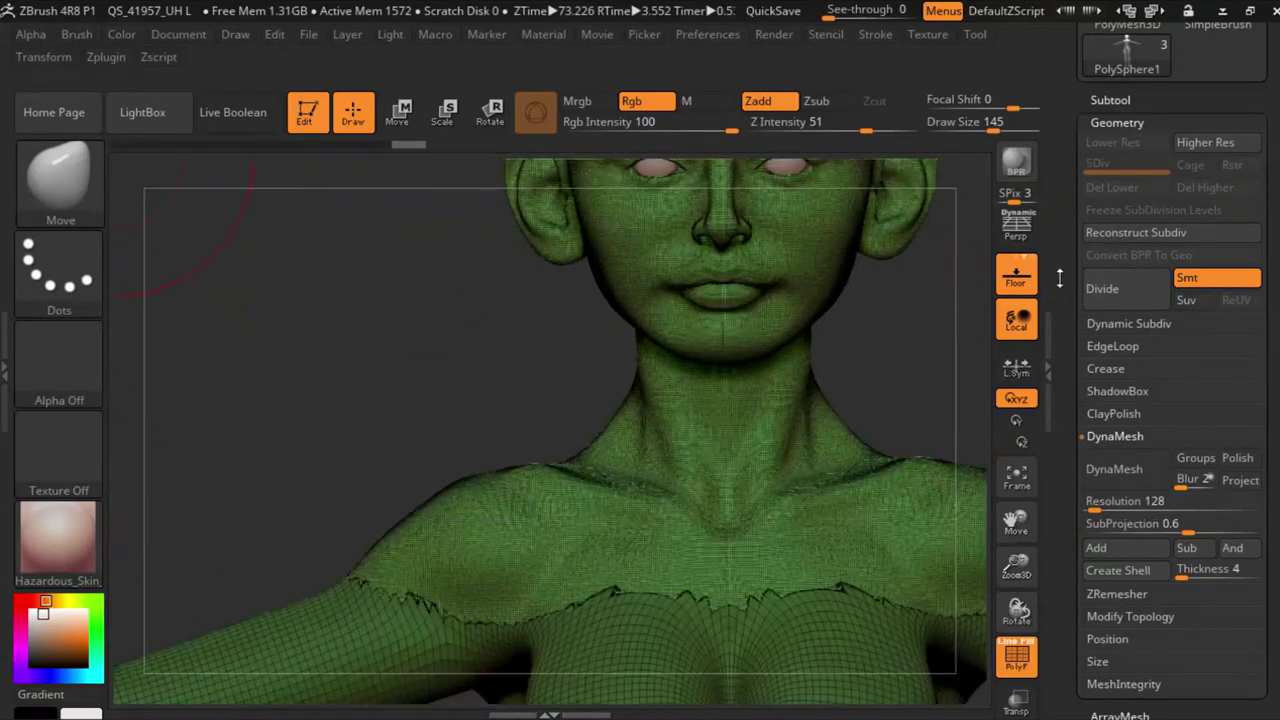
{"action": "key", "text": "shift+d"}
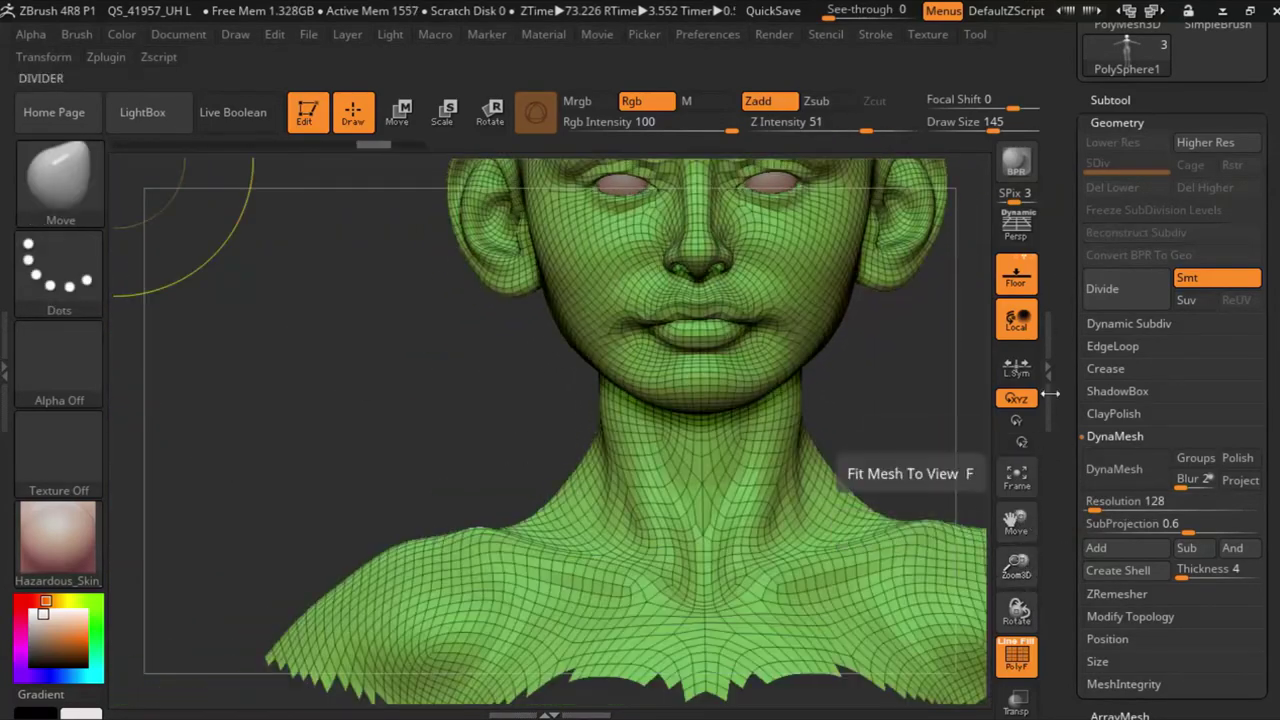
Step: Append a Cylinder3D subtool and move it with Transpose beside the face on the right
{"action": "left_click_drag", "start_coordinate": [1108, 87], "coordinate": [1108, 393]}
{"action": "left_click", "coordinate": [1110, 406]}
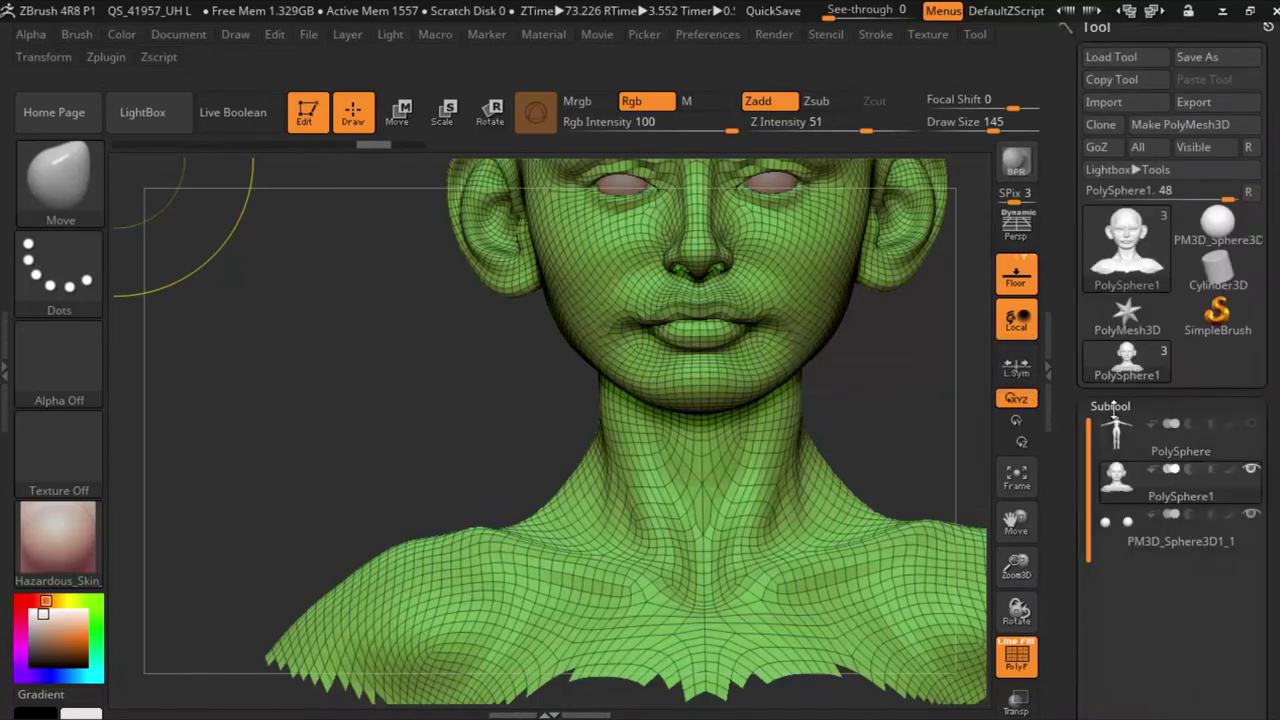
{"action": "scroll", "coordinate": [1172, 657], "scroll_direction": "down", "scroll_amount": 5}
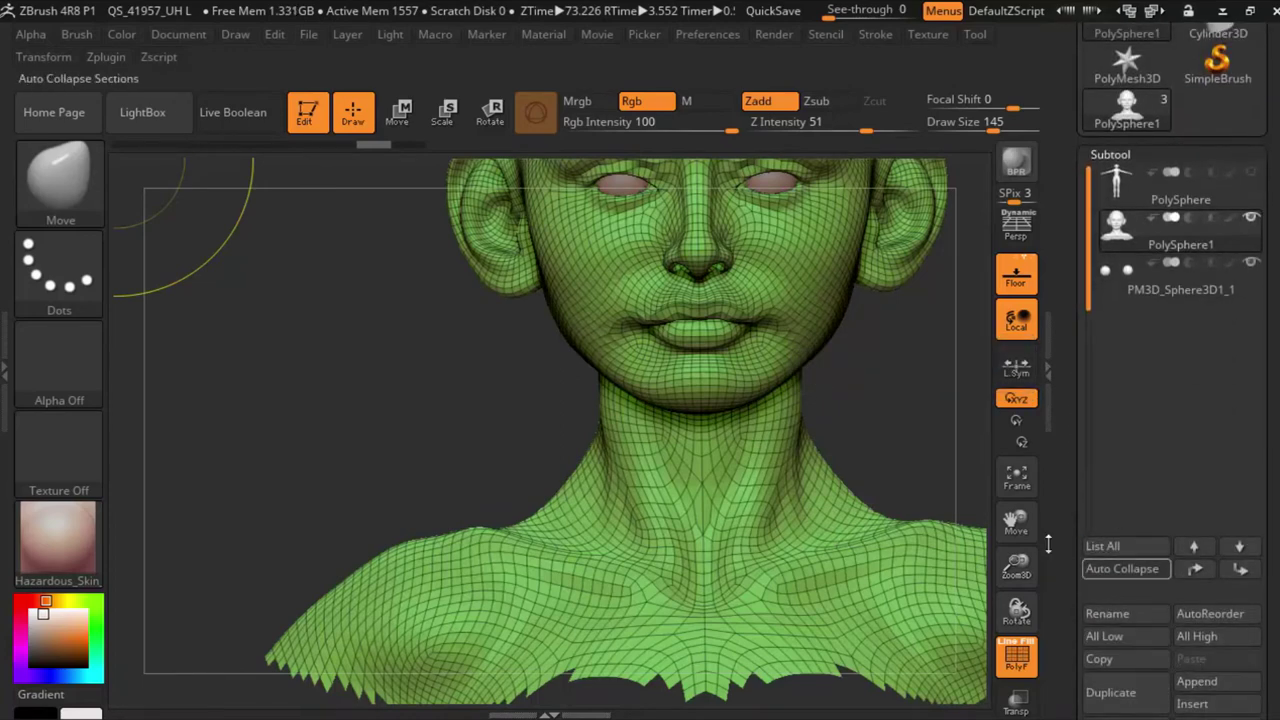
{"action": "scroll", "coordinate": [1180, 640], "scroll_direction": "down", "scroll_amount": 3}
{"action": "left_click", "coordinate": [1197, 588]}
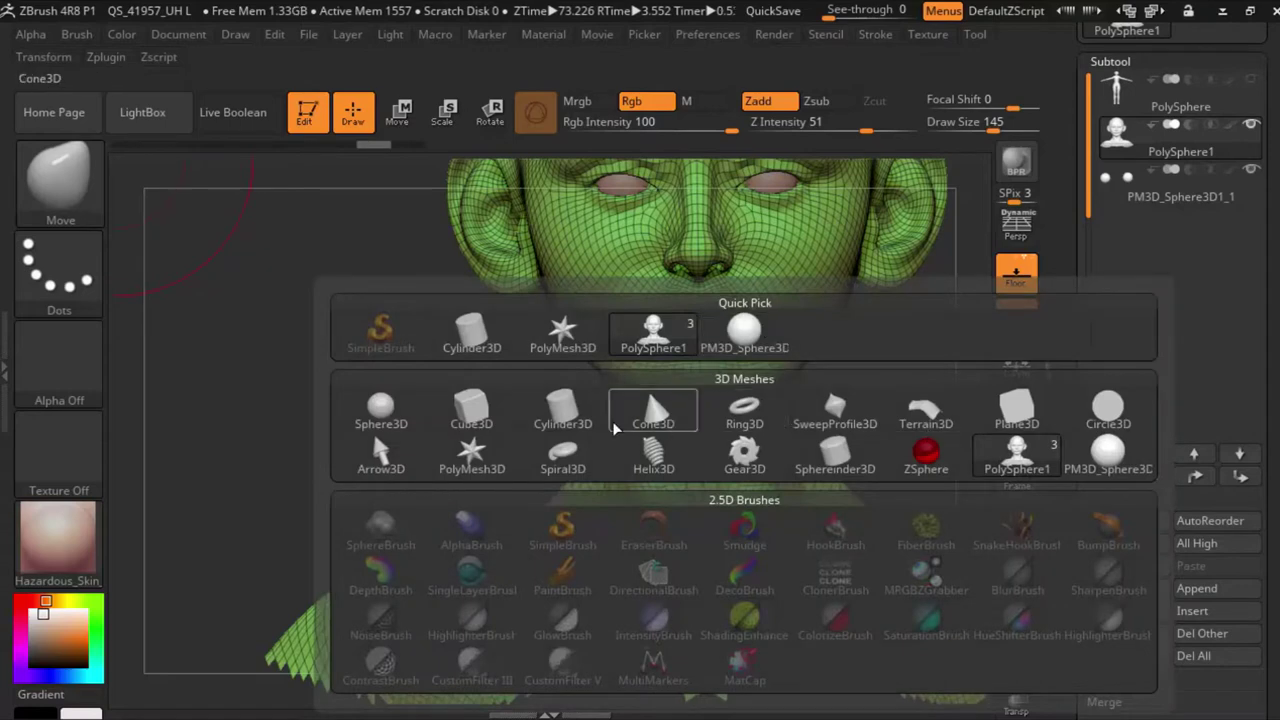
{"action": "left_click", "coordinate": [563, 410]}
{"action": "left_click_drag", "start_coordinate": [984, 547], "coordinate": [869, 612]}
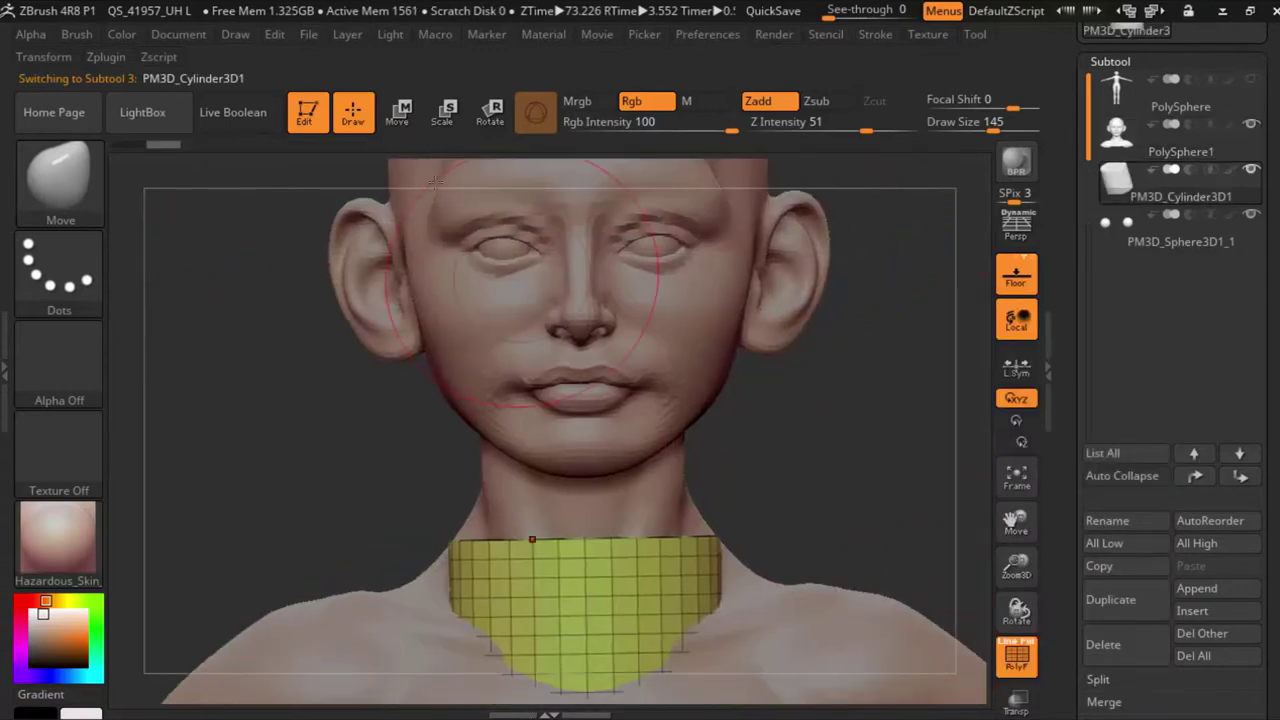
{"action": "key", "text": "w"}
{"action": "left_click_drag", "start_coordinate": [637, 613], "coordinate": [852, 281]}
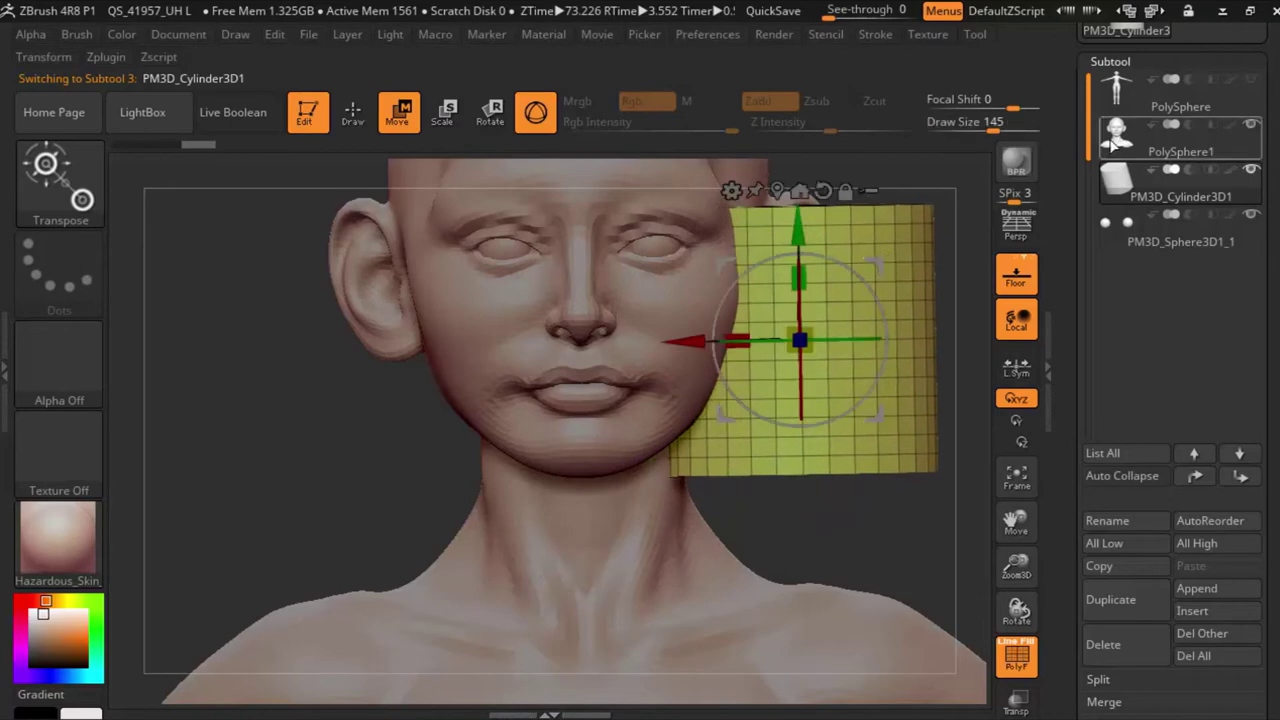
Step: Duplicate the head subtool as PolySphere2 and attempt a MergeDown
{"action": "left_click", "coordinate": [1115, 140]}
{"action": "left_click", "coordinate": [1116, 608]}
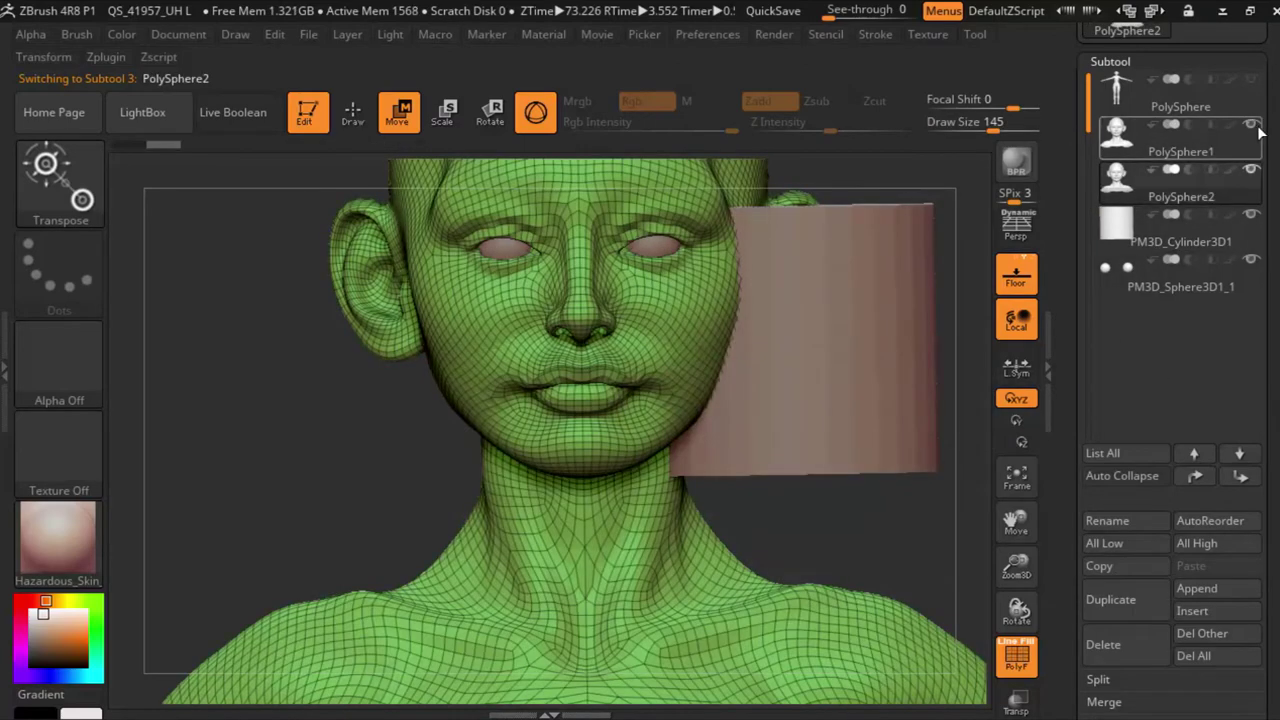
{"action": "left_click", "coordinate": [1104, 701]}
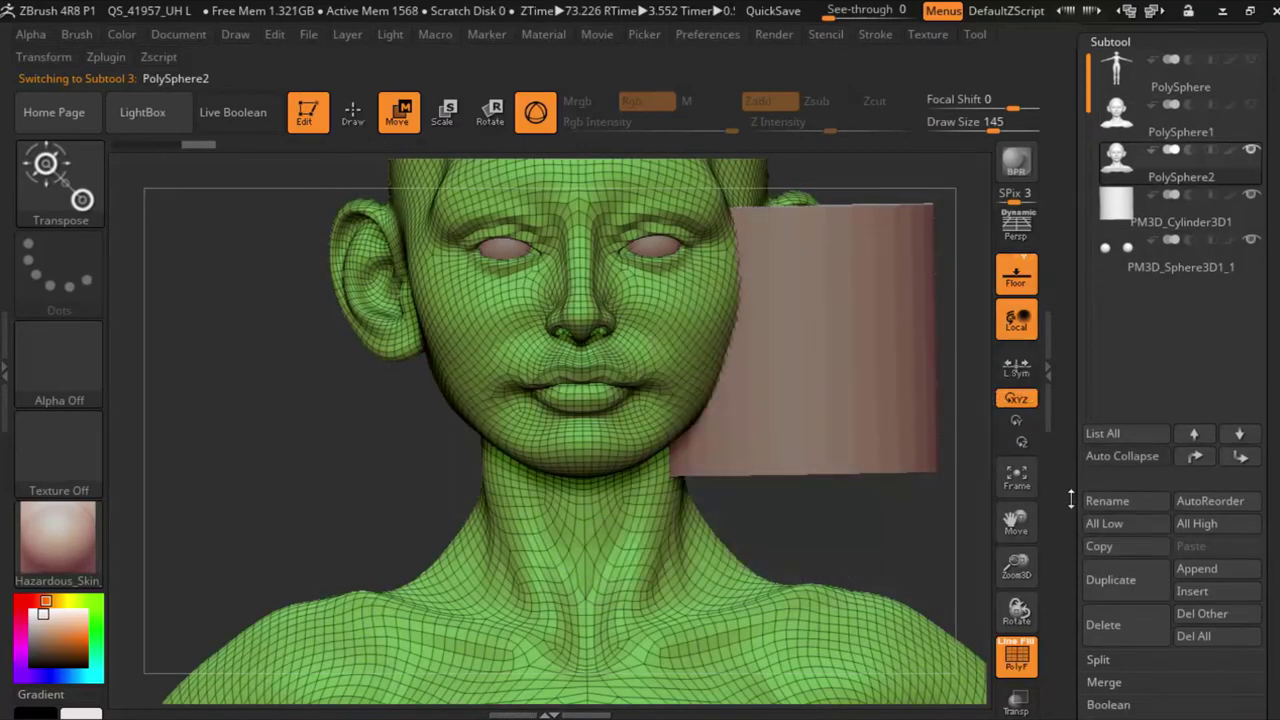
{"action": "left_click", "coordinate": [1122, 665]}
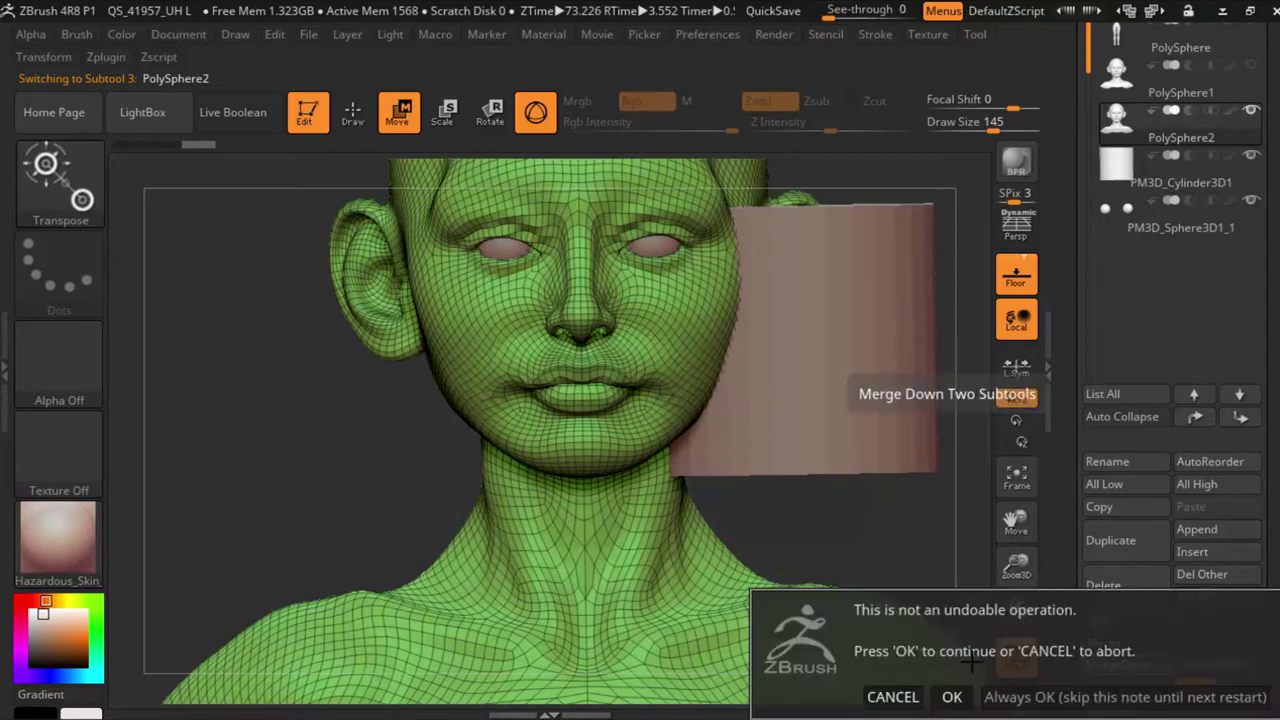
{"action": "left_click", "coordinate": [953, 695]}
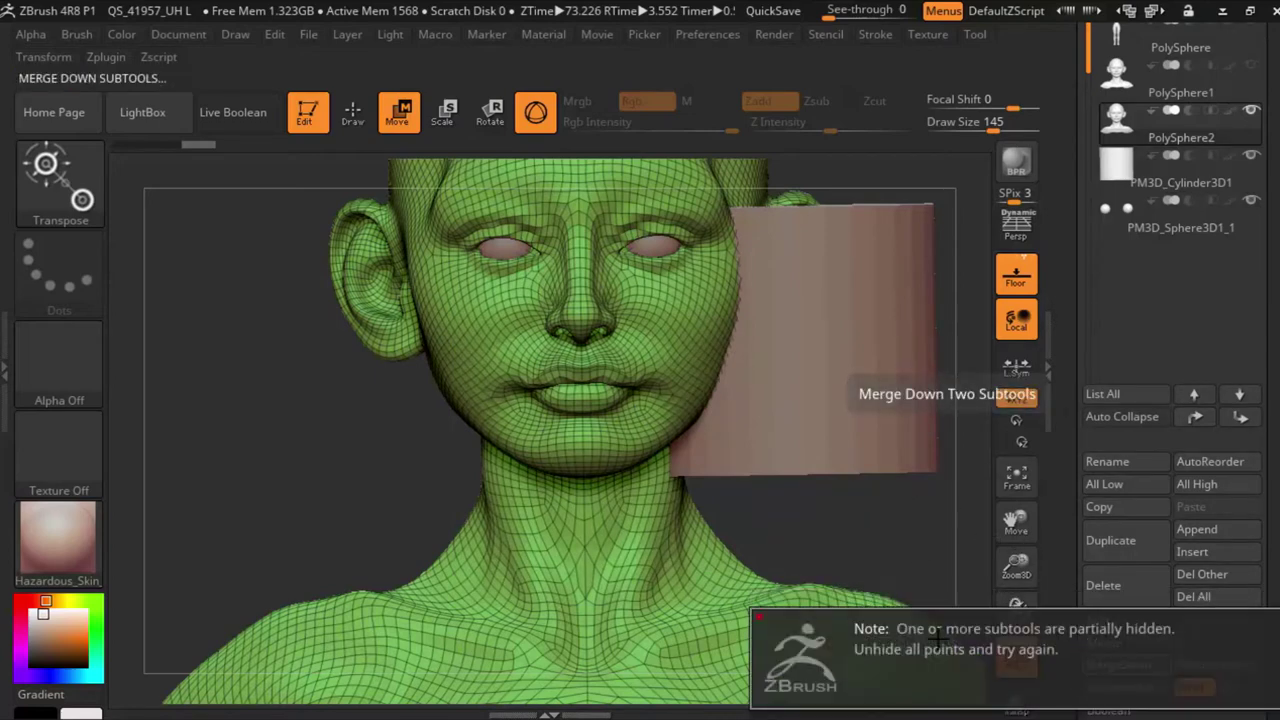
{"action": "left_click_drag", "start_coordinate": [1016, 550], "coordinate": [1016, 570]}
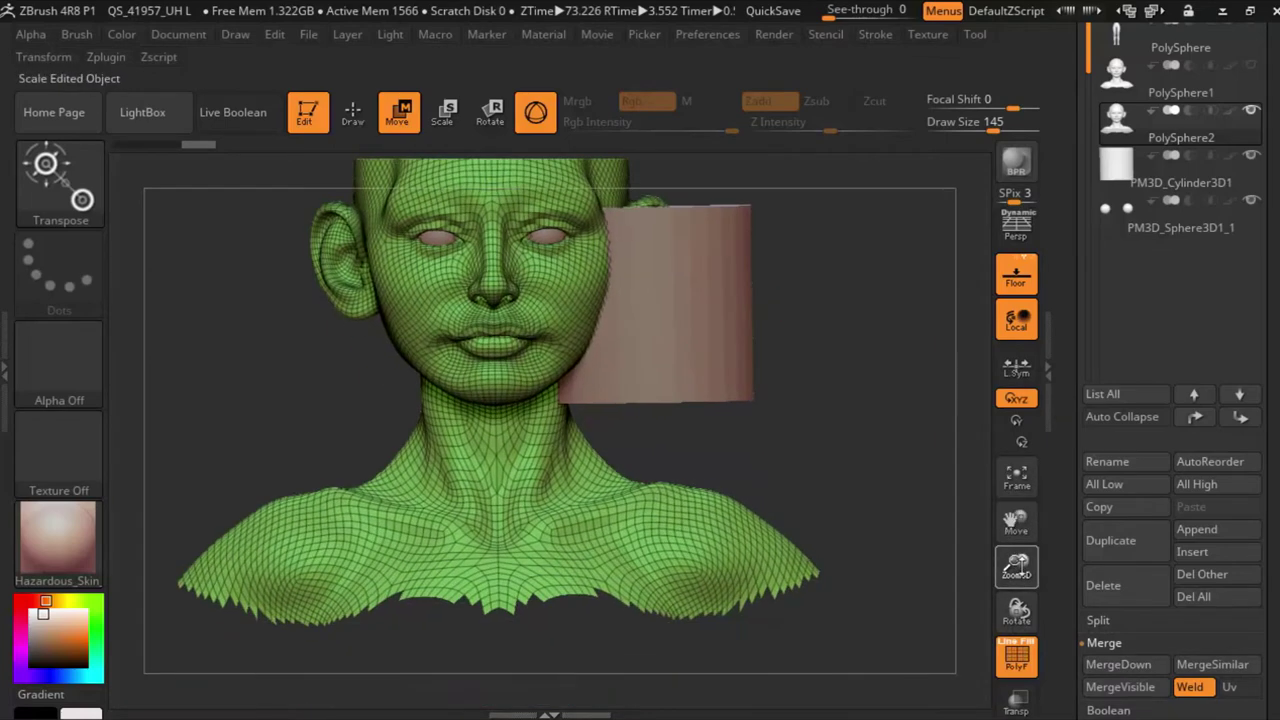
{"action": "left_click_drag", "start_coordinate": [1016, 520], "coordinate": [1048, 550]}
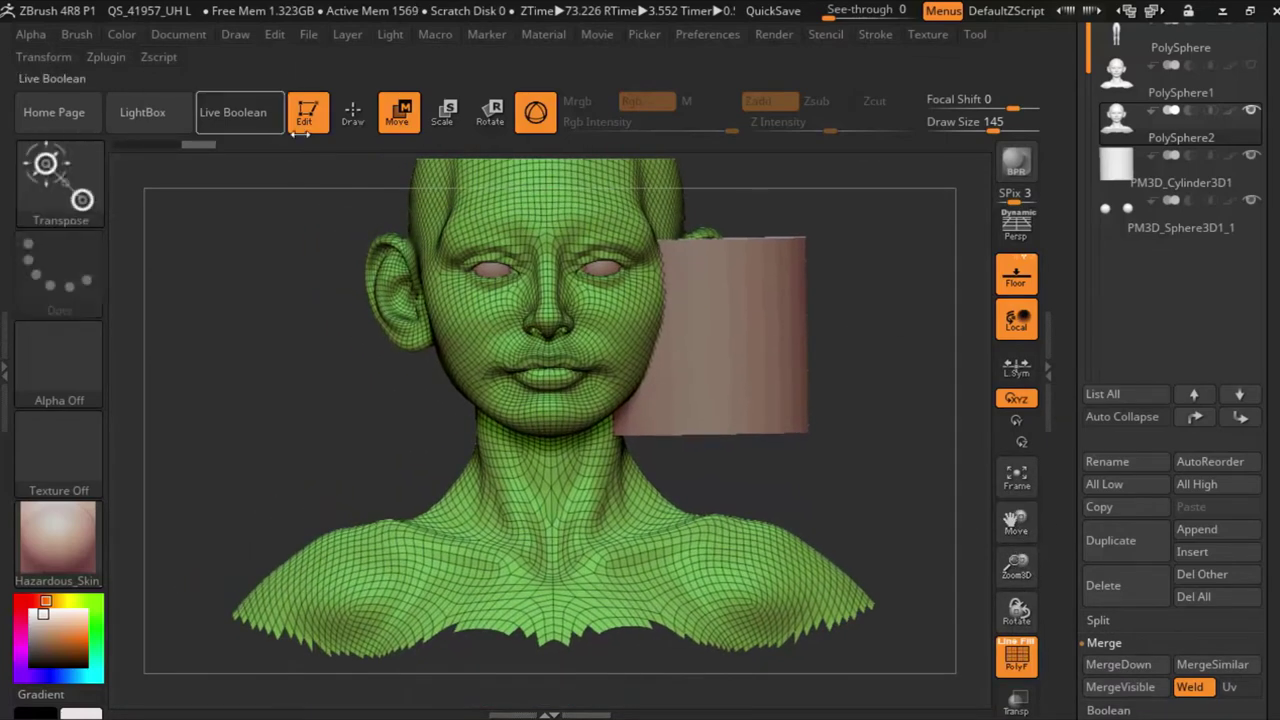
{"action": "key", "text": "q"}
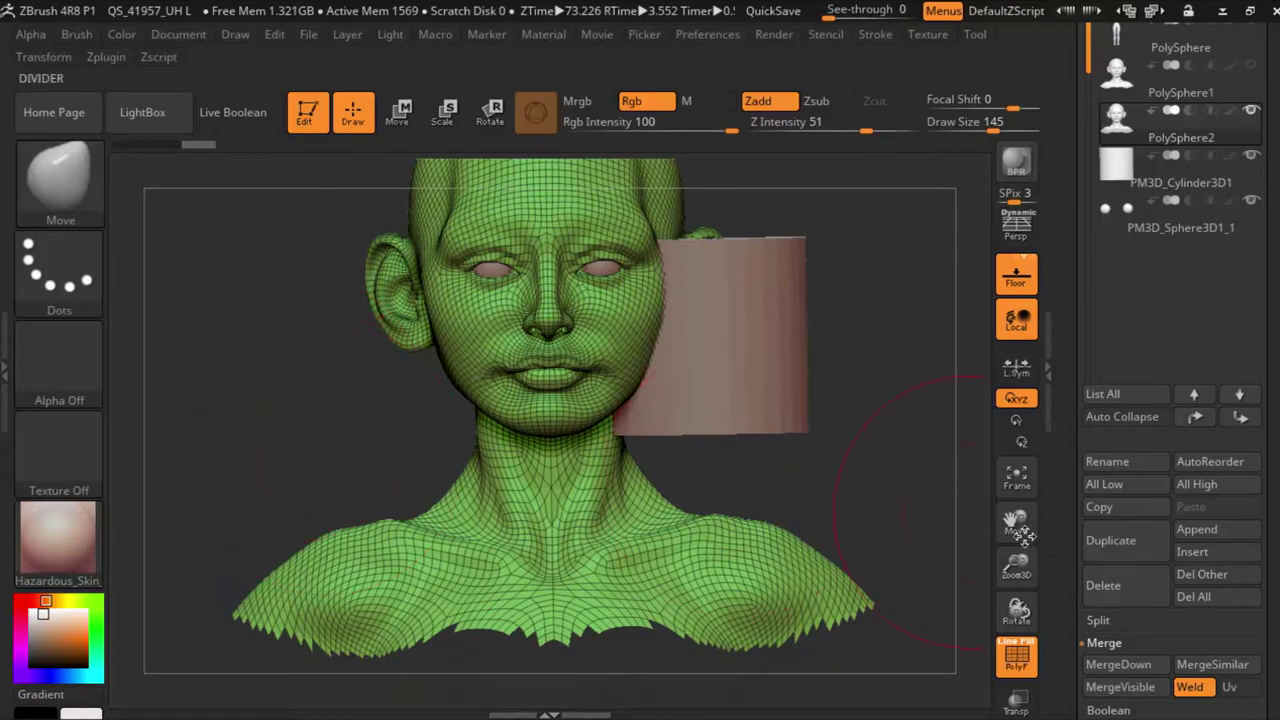
{"action": "left_click_drag", "start_coordinate": [1020, 533], "coordinate": [1016, 528]}
Step: Split the hidden body part into its own subtool
{"action": "scroll", "coordinate": [1065, 468], "scroll_direction": "down", "scroll_amount": 1}
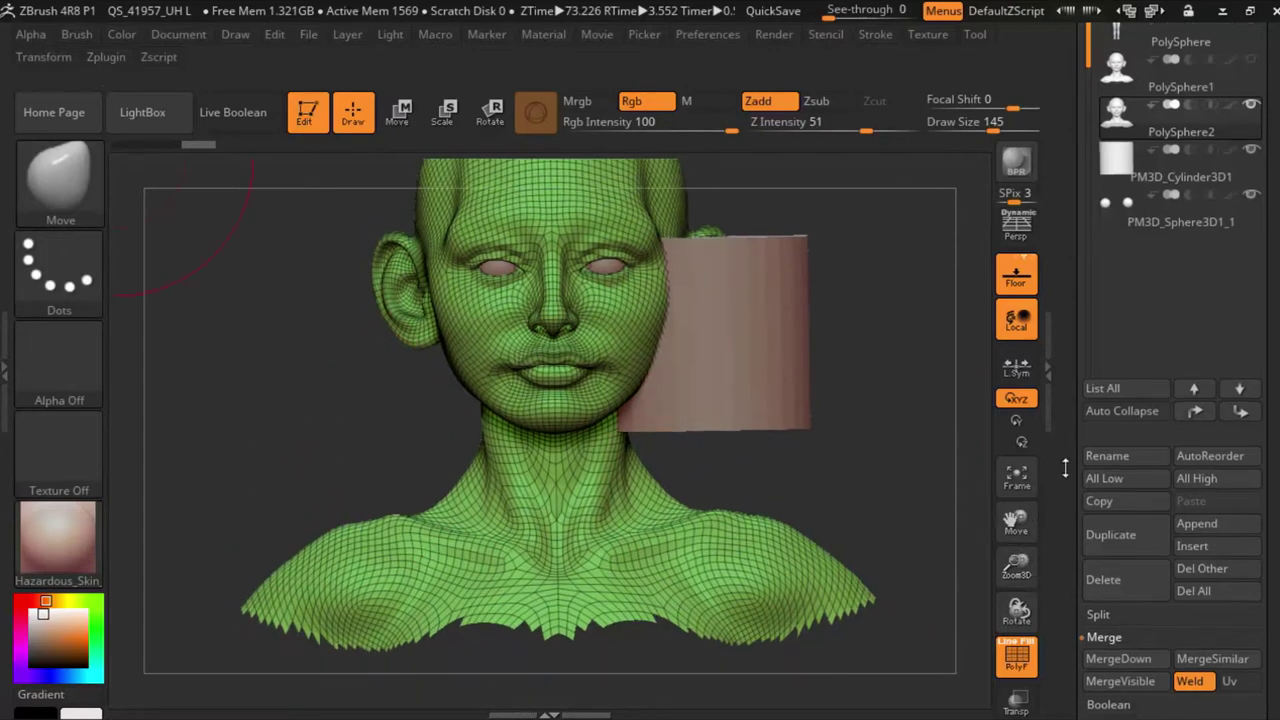
{"action": "scroll", "coordinate": [1090, 470], "scroll_direction": "down", "scroll_amount": 3}
{"action": "scroll", "coordinate": [1095, 465], "scroll_direction": "down", "scroll_amount": 1}
{"action": "left_click", "coordinate": [1098, 461]}
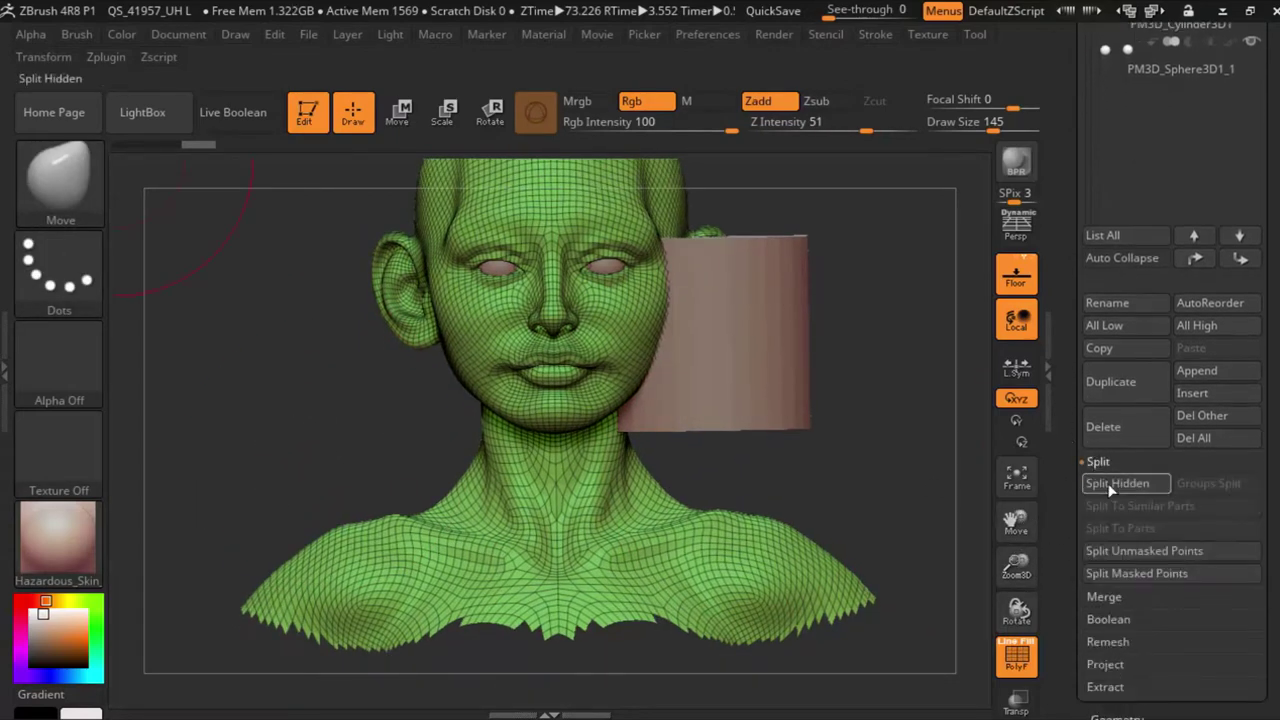
{"action": "left_click", "coordinate": [1109, 486]}
{"action": "left_click_drag", "start_coordinate": [1010, 517], "coordinate": [1035, 560]}
{"action": "scroll", "coordinate": [1071, 424], "scroll_direction": "up", "scroll_amount": 2}
{"action": "scroll", "coordinate": [1071, 424], "scroll_direction": "up", "scroll_amount": 3}
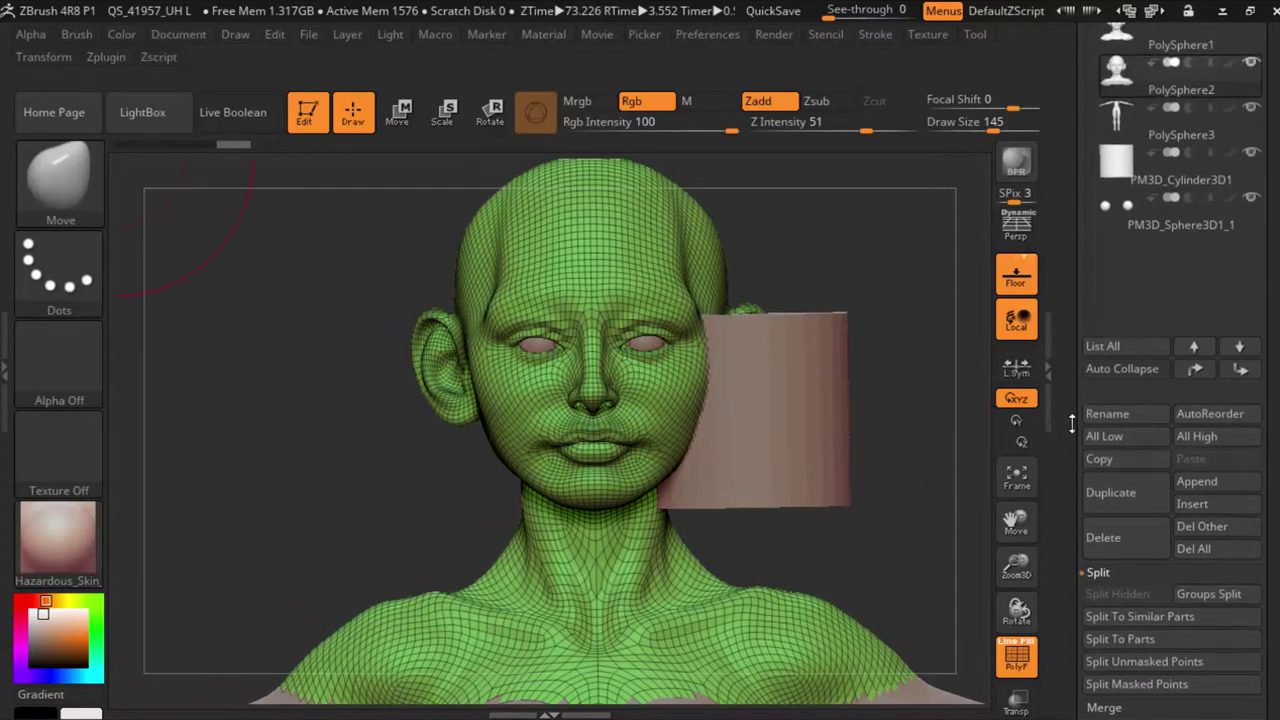
{"action": "scroll", "coordinate": [1071, 424], "scroll_direction": "up", "scroll_amount": 1}
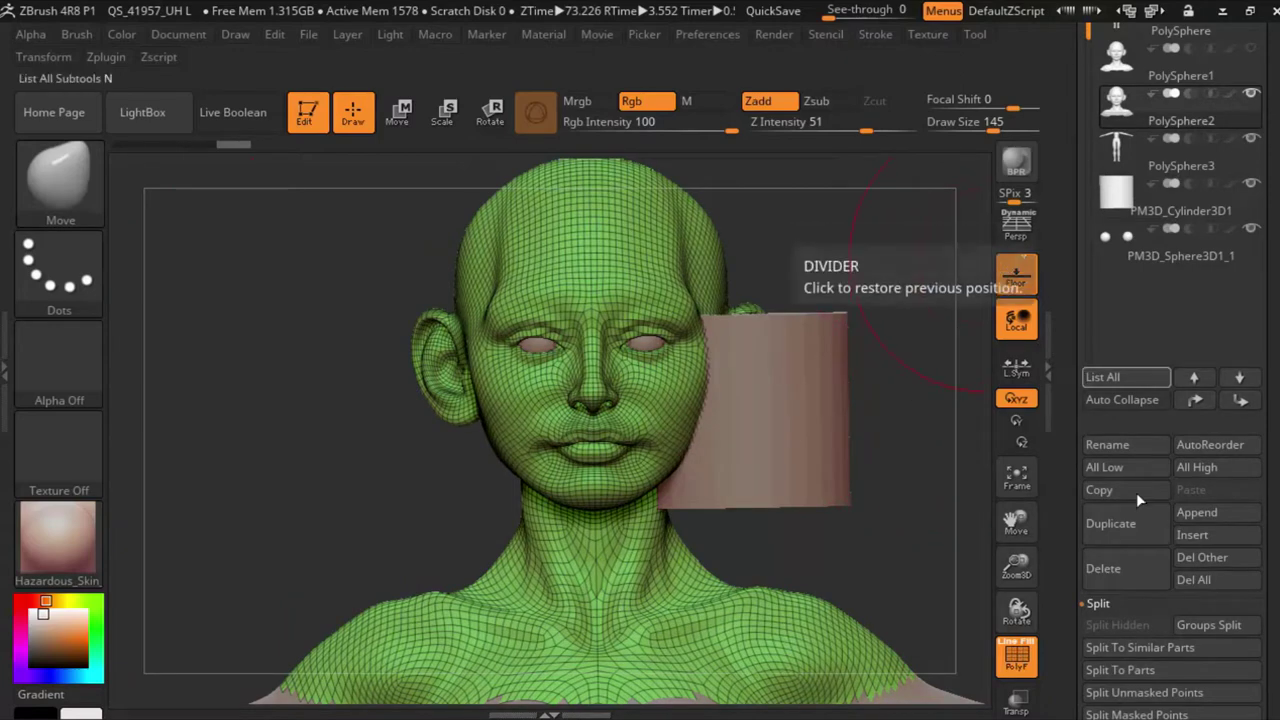
Step: Move PolySphere2 one place down above the cylinder and bring up MergeDown
{"action": "left_click", "coordinate": [1237, 378]}
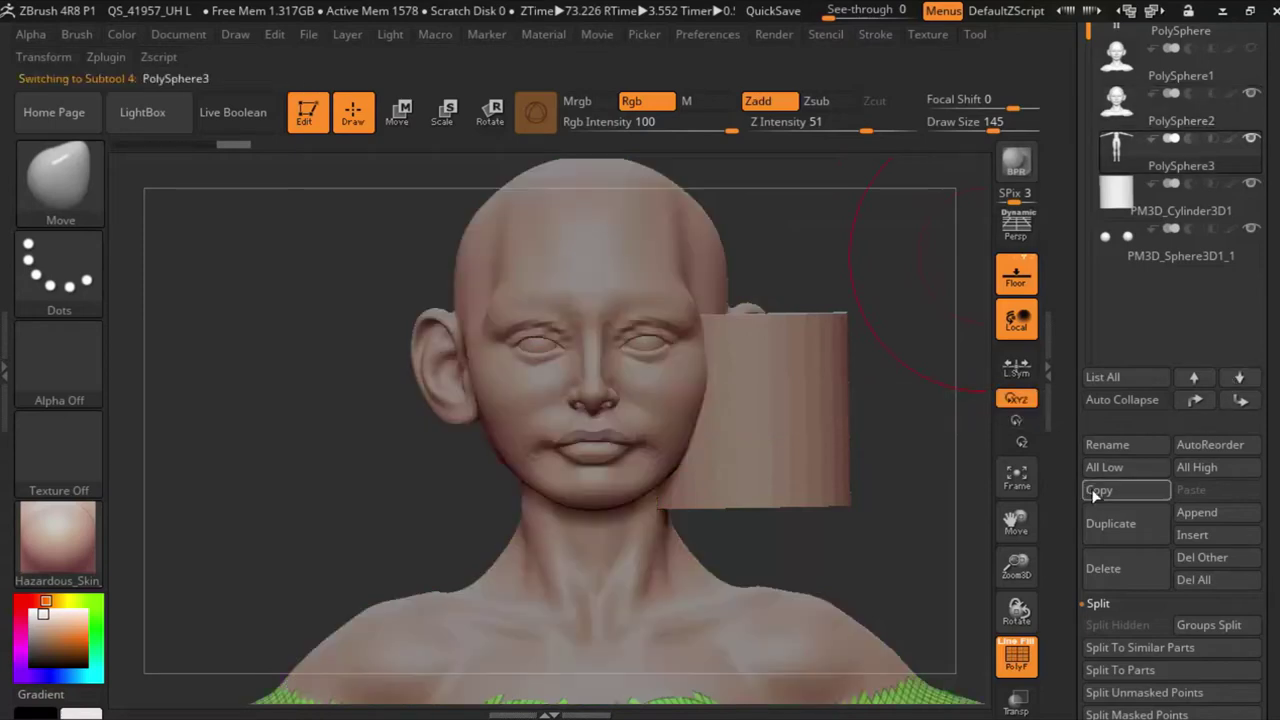
{"action": "left_click", "coordinate": [1120, 122]}
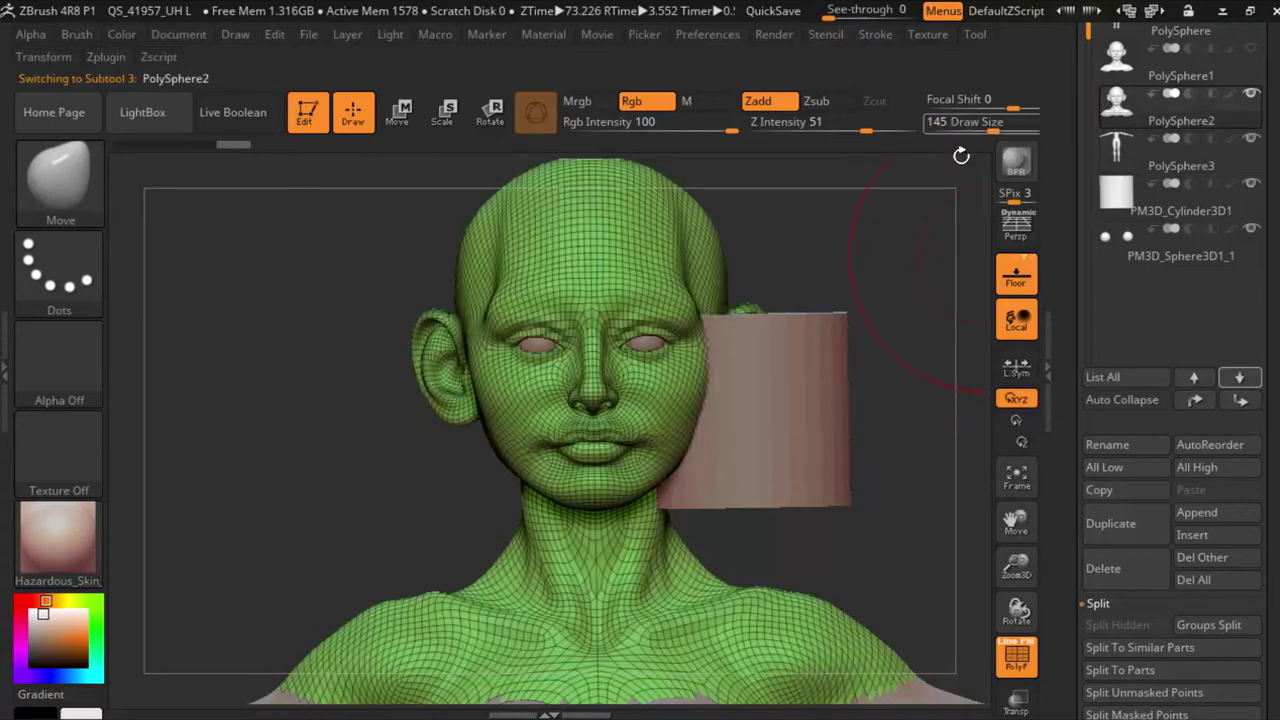
{"action": "left_click", "coordinate": [1240, 402]}
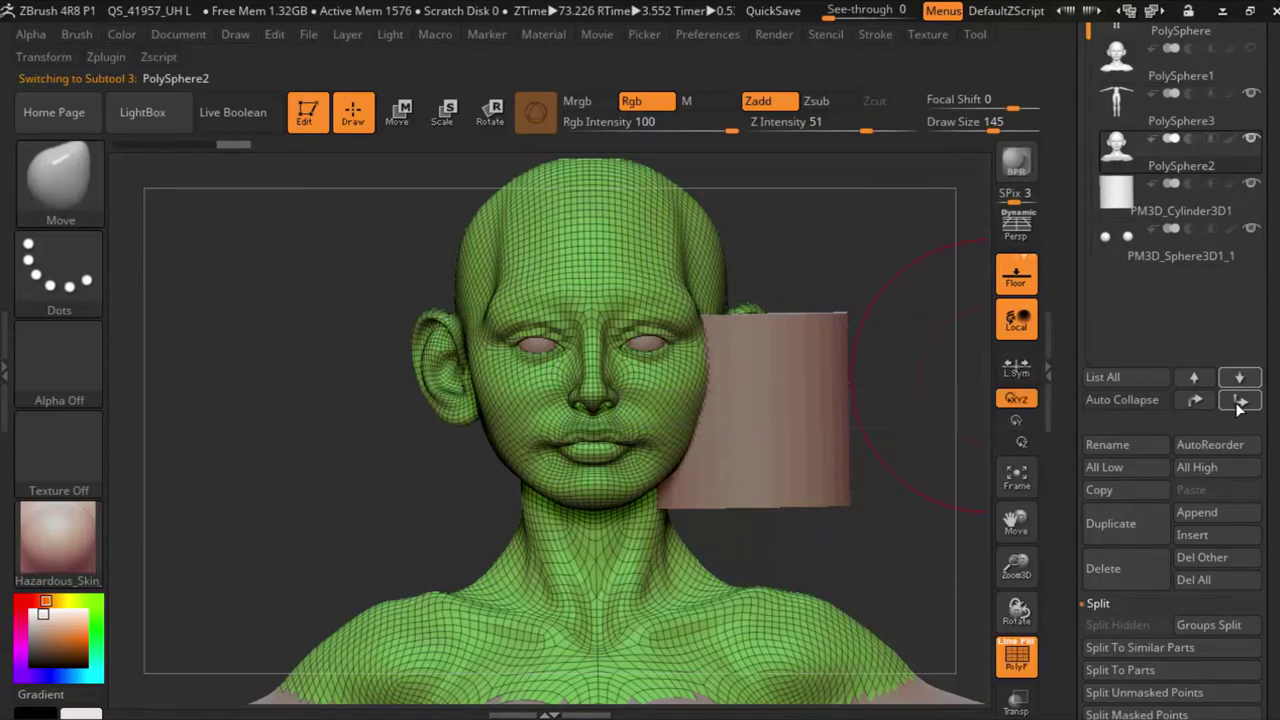
{"action": "left_click_drag", "start_coordinate": [1075, 533], "coordinate": [1075, 380]}
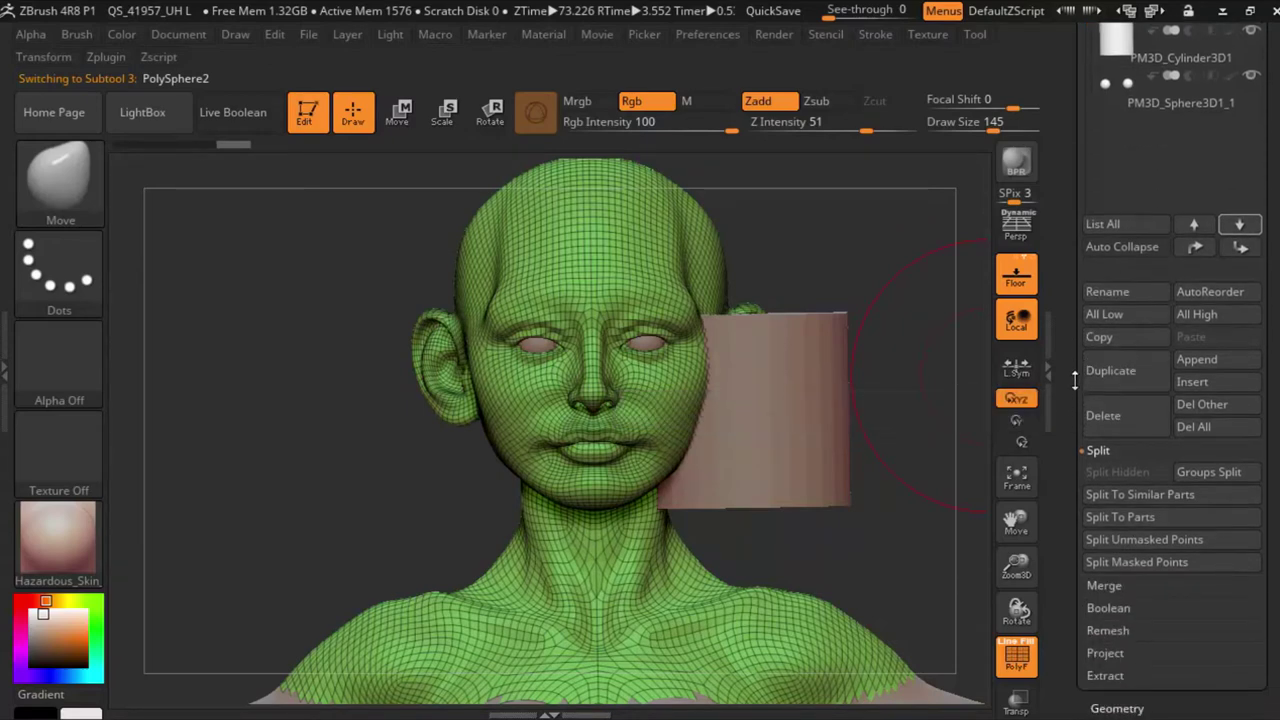
{"action": "left_click", "coordinate": [1115, 588]}
Step: Merge the head with the cylinder and DynaMesh the result at resolution 64
{"action": "left_click", "coordinate": [1117, 495]}
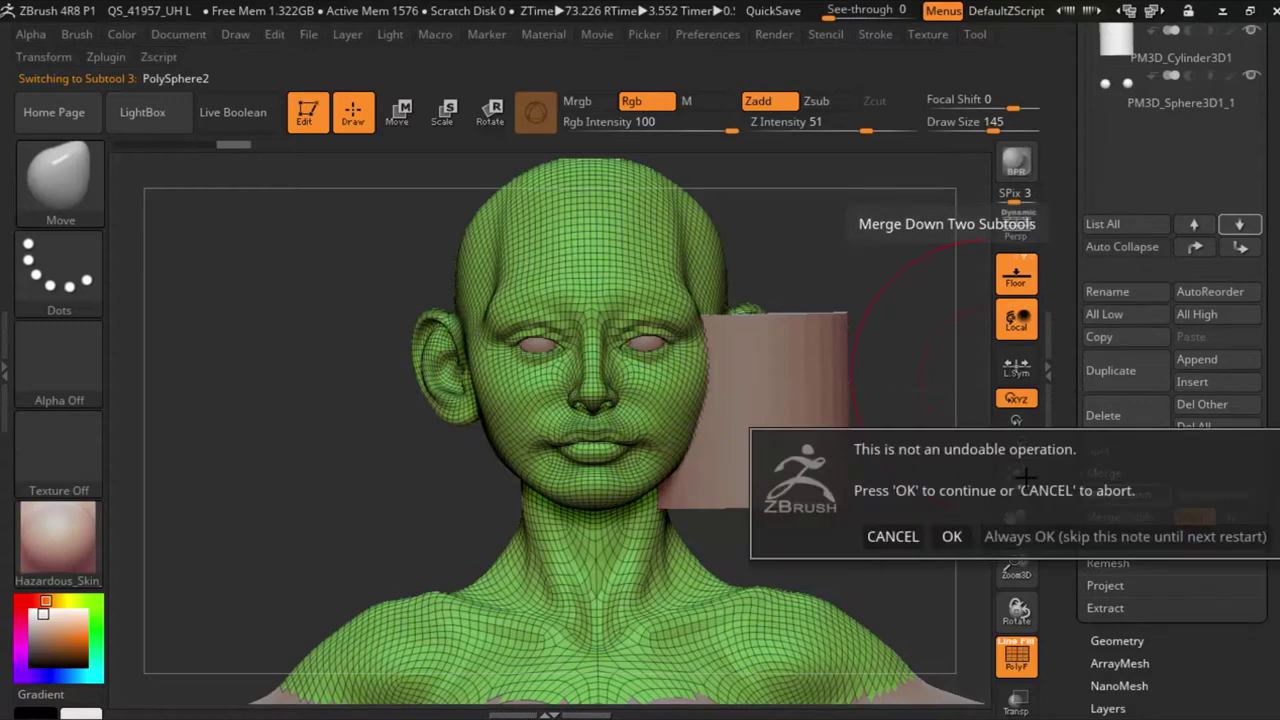
{"action": "left_click", "coordinate": [952, 536]}
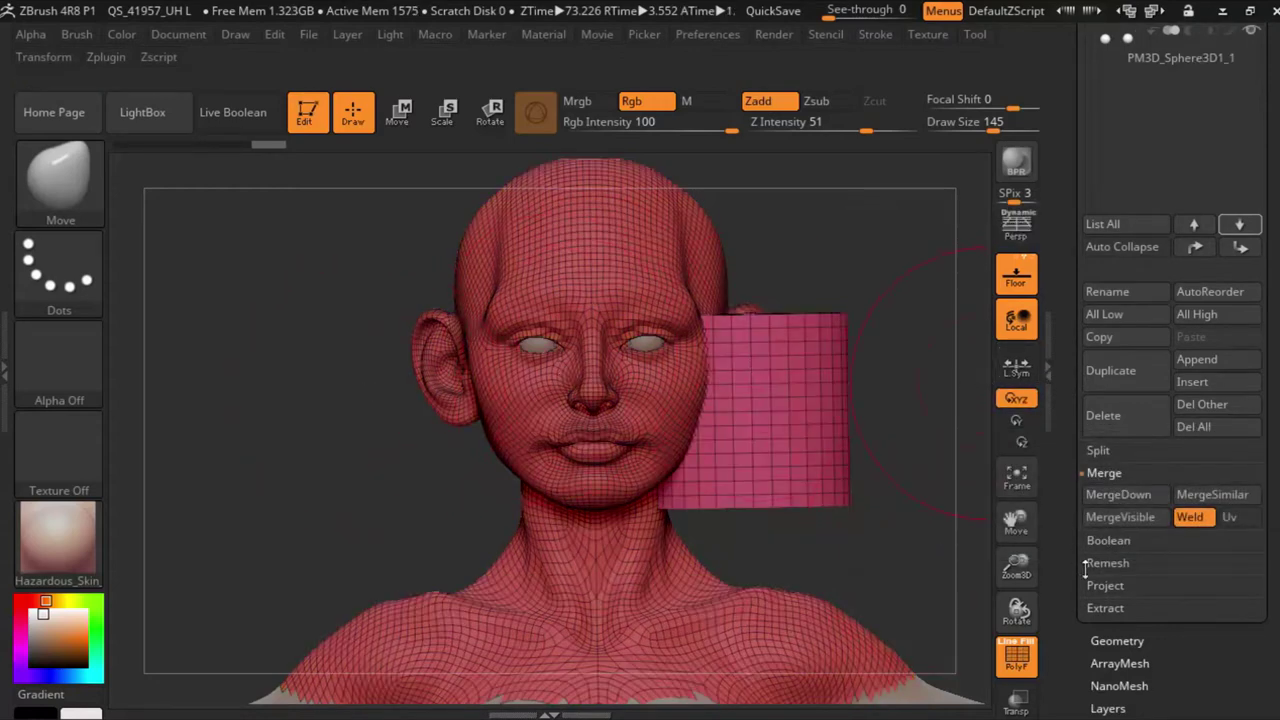
{"action": "left_click", "coordinate": [1137, 641]}
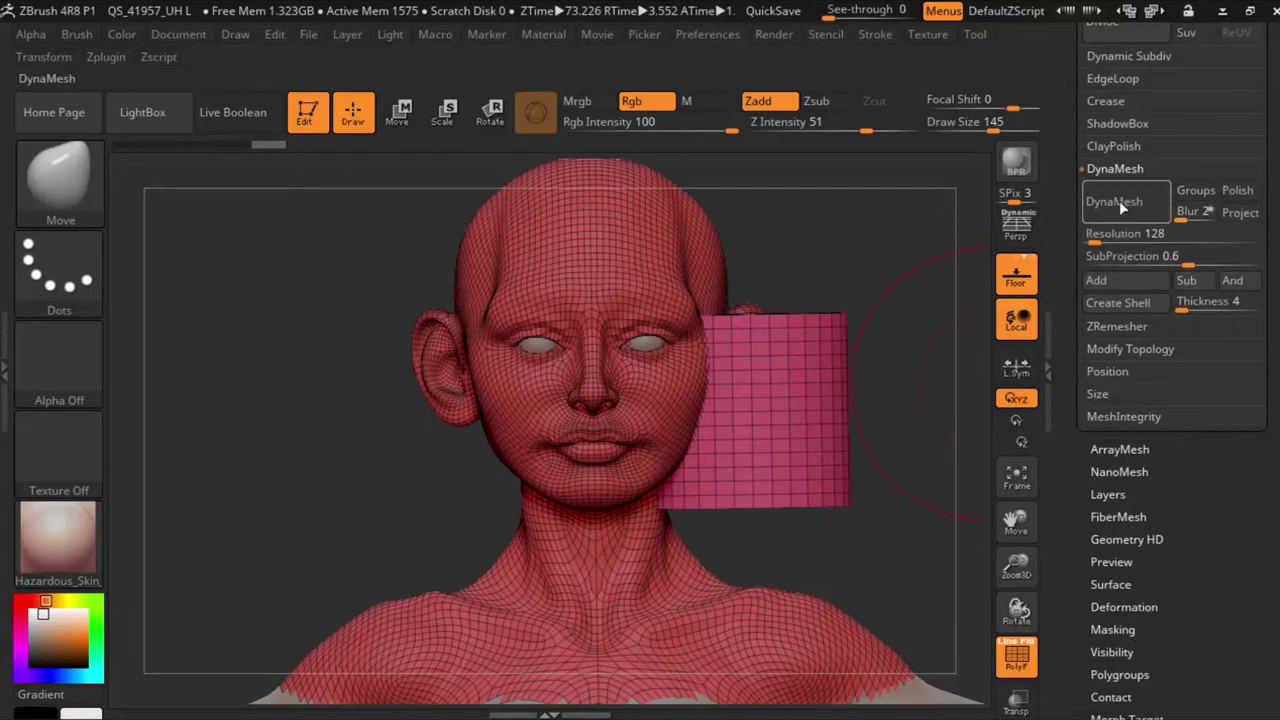
{"action": "left_click", "coordinate": [1110, 233]}
{"action": "type", "text": "64"}
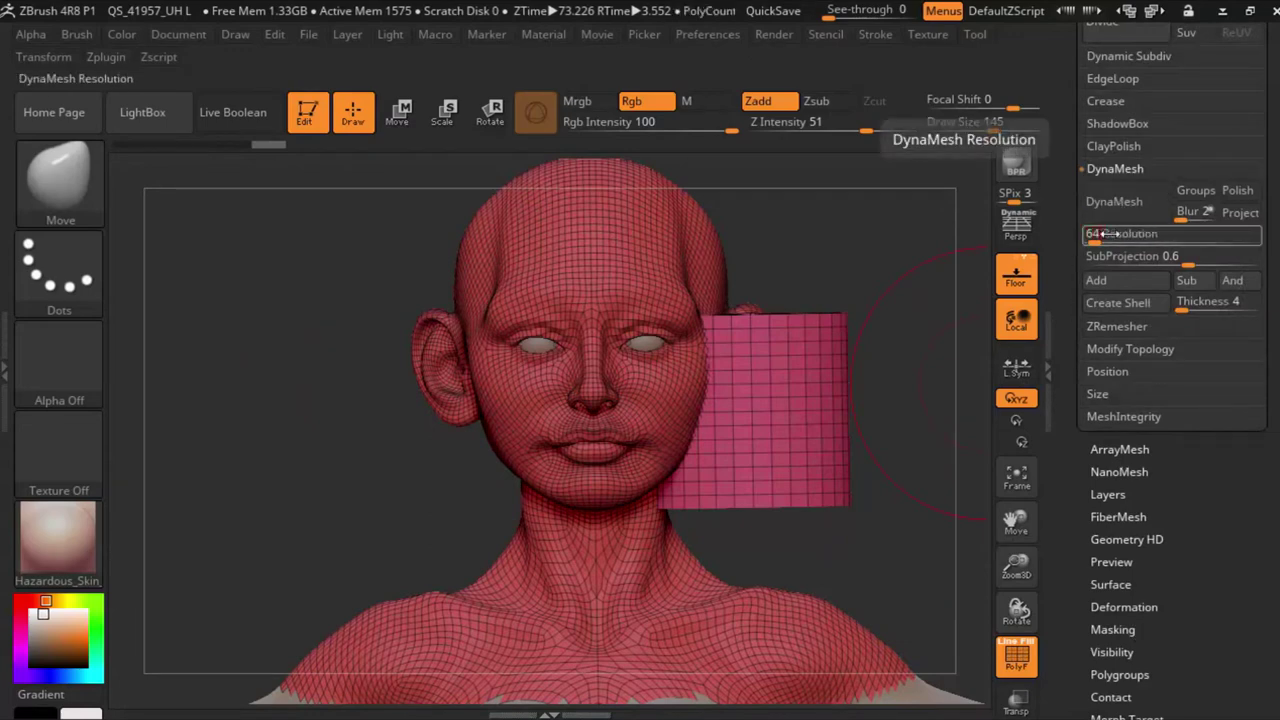
{"action": "key", "text": "Return"}
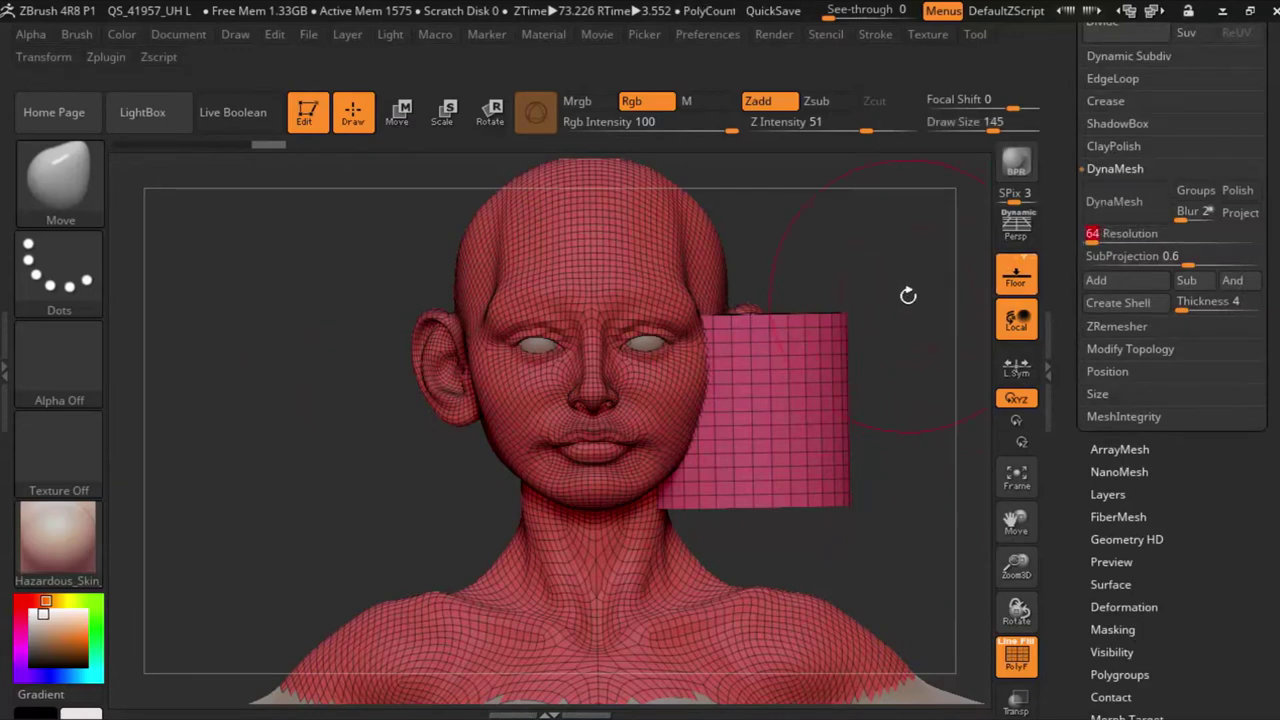
{"action": "mouse_move", "coordinate": [906, 294]}
{"action": "left_mouse_down"}
{"action": "mouse_move", "coordinate": [879, 297]}
{"action": "mouse_move", "coordinate": [856, 366]}
{"action": "left_mouse_up"}
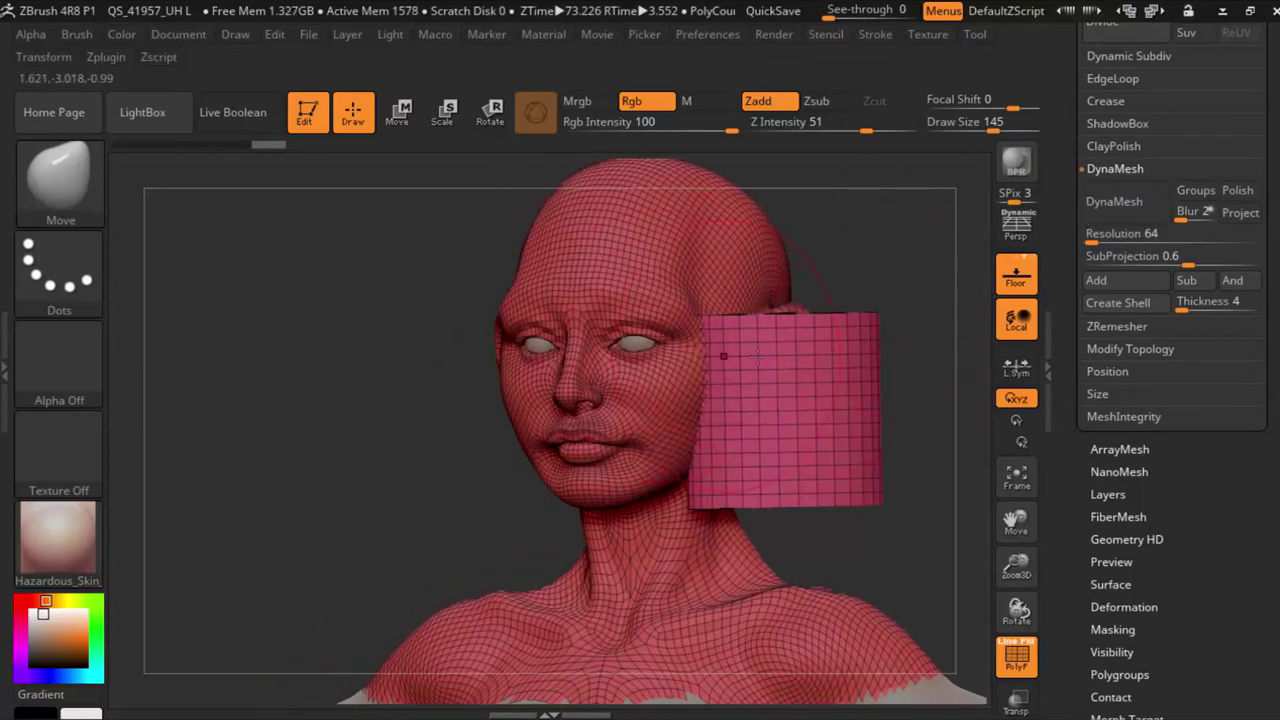
{"action": "left_click", "coordinate": [1126, 201]}
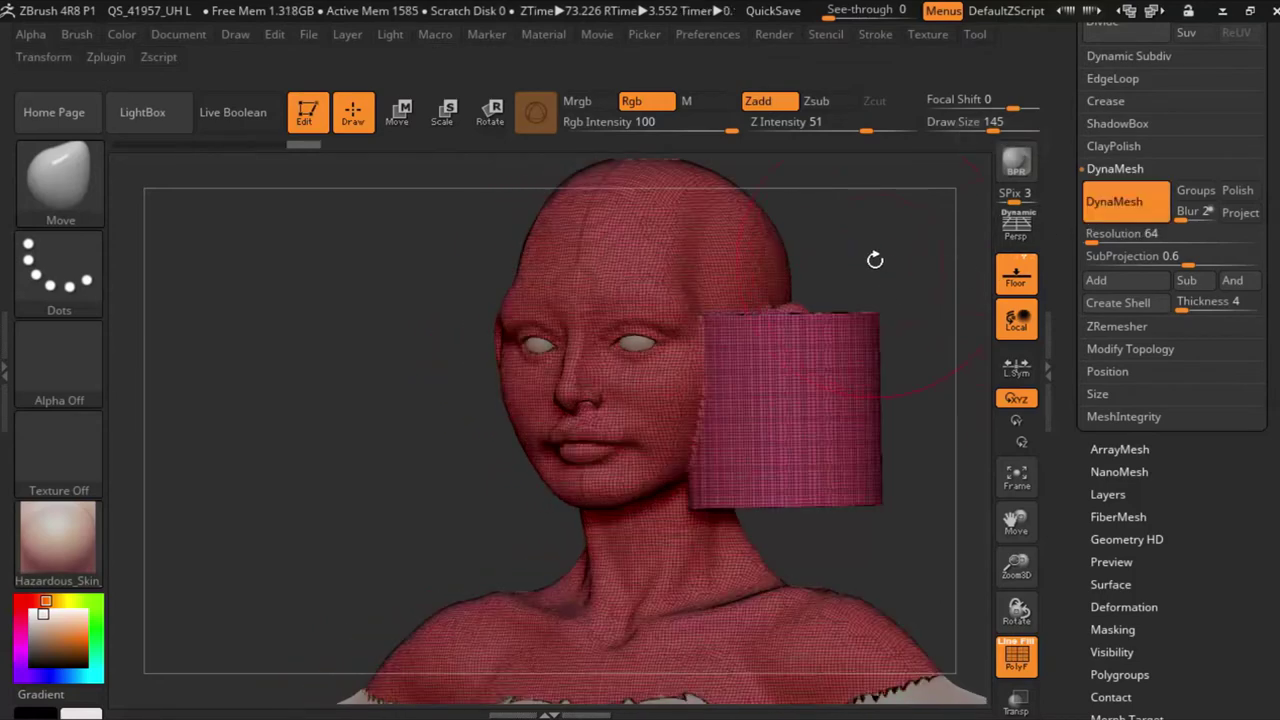
Step: Reduce the Draw Size to 54, checking the mesh with the wireframe on and off
{"action": "left_click_drag", "start_coordinate": [1016, 520], "coordinate": [1018, 250]}
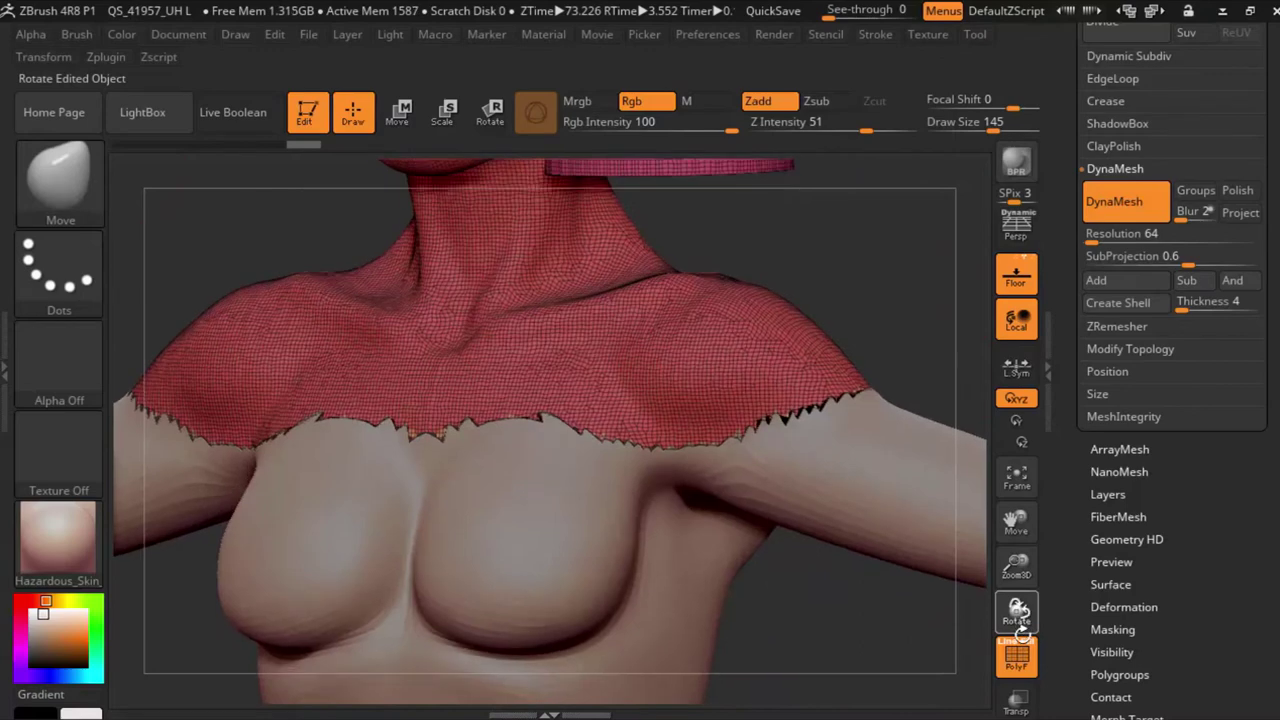
{"action": "left_click_drag", "start_coordinate": [1016, 520], "coordinate": [1016, 700]}
{"action": "left_click", "coordinate": [1017, 656]}
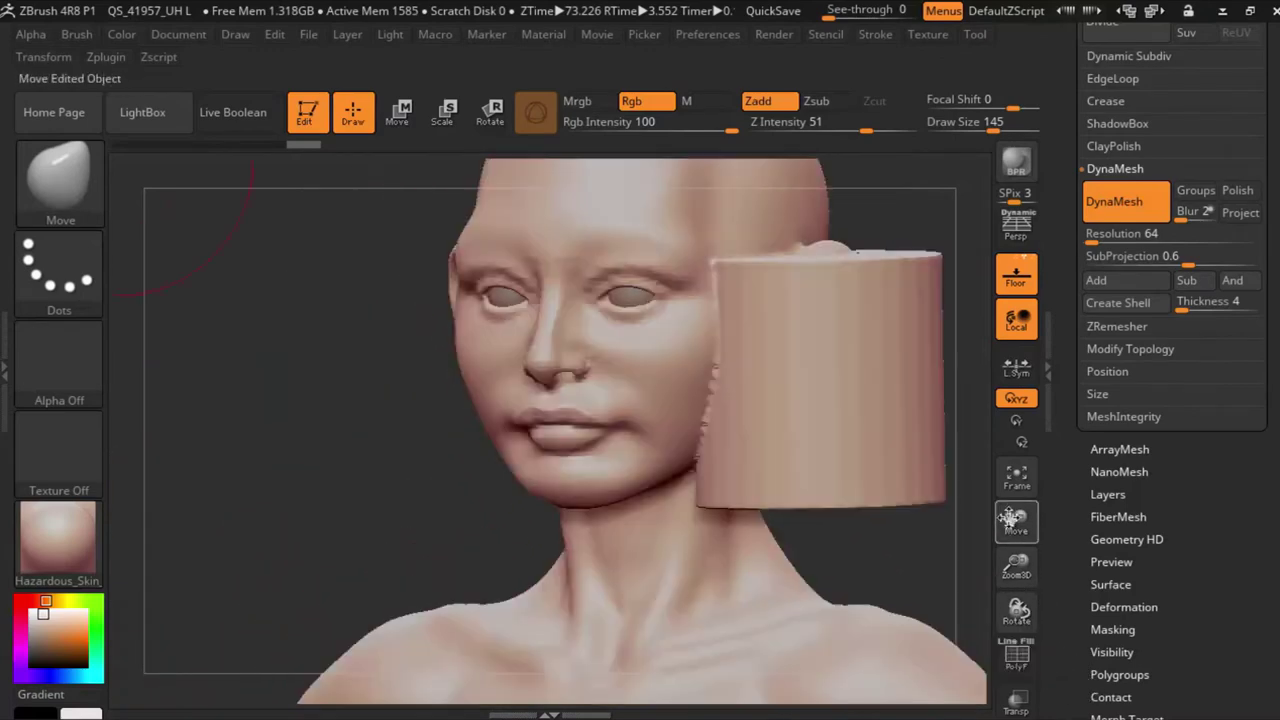
{"action": "left_click_drag", "start_coordinate": [993, 121], "coordinate": [966, 121]}
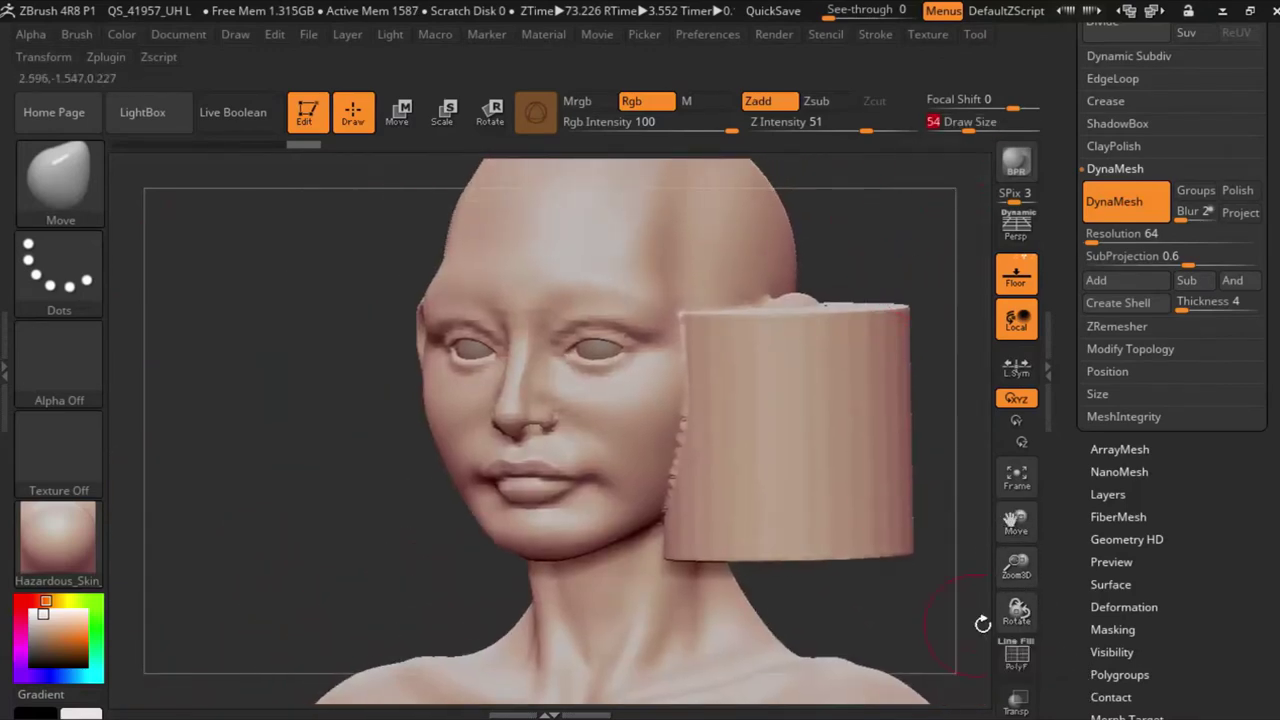
{"action": "left_click_drag", "start_coordinate": [1016, 520], "coordinate": [1017, 533]}
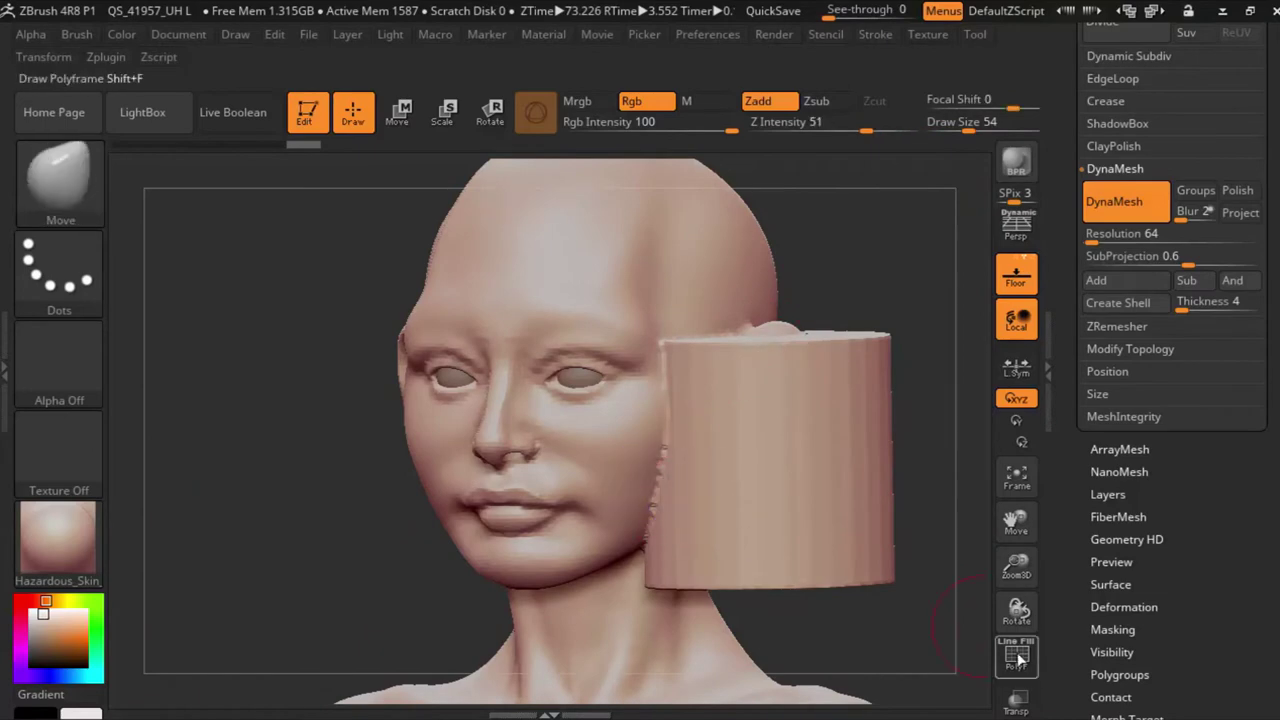
{"action": "left_click", "coordinate": [1018, 660]}
Step: Smooth the cheek and jaw where the head meets the cylinder
{"action": "mouse_move", "coordinate": [1016, 520]}
{"action": "left_mouse_down"}
{"action": "mouse_move", "coordinate": [1016, 600]}
{"action": "mouse_move", "coordinate": [1017, 540]}
{"action": "mouse_move", "coordinate": [1000, 530]}
{"action": "left_mouse_up"}
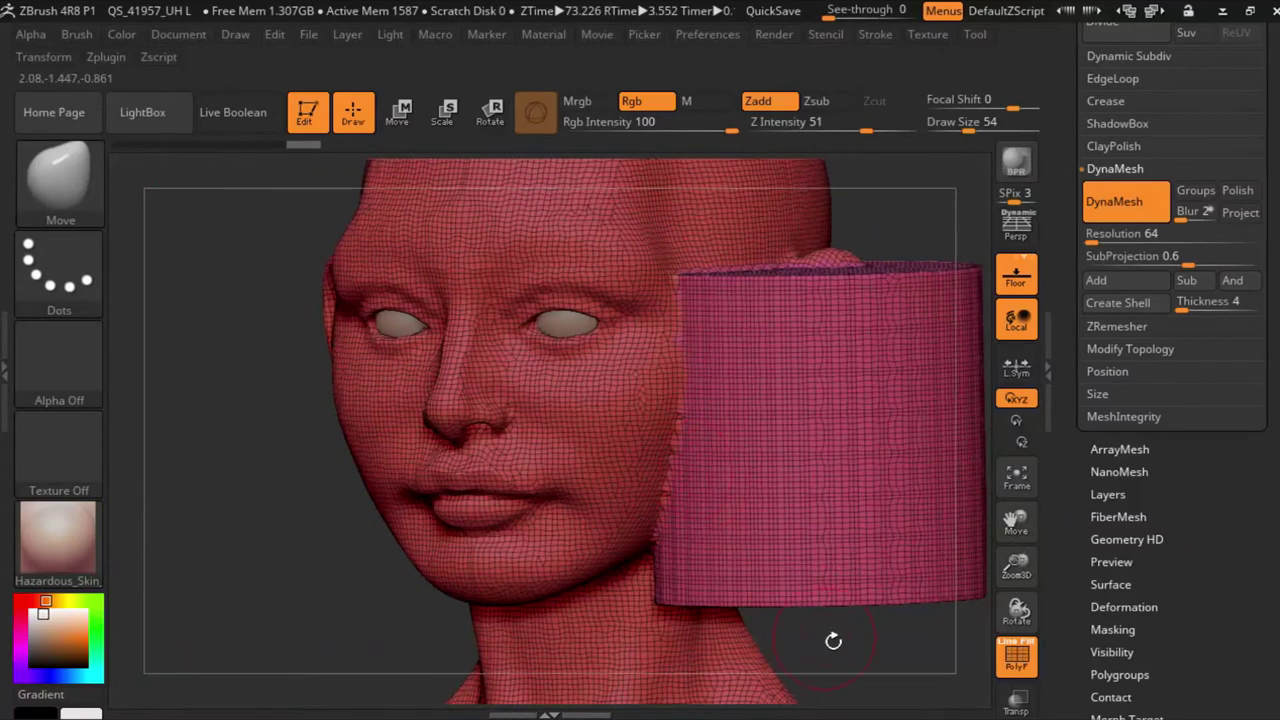
{"action": "left_click_drag", "start_coordinate": [833, 641], "coordinate": [851, 640]}
{"action": "left_click", "coordinate": [1016, 655]}
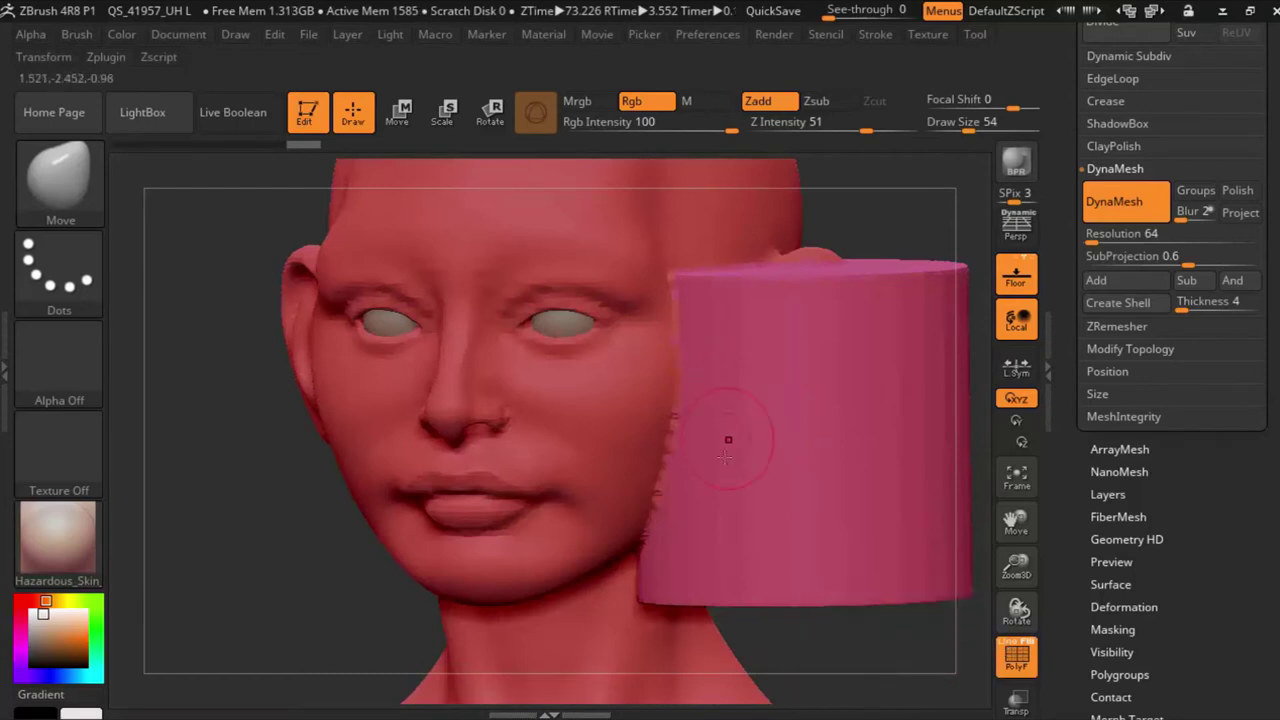
{"action": "left_click", "coordinate": [1016, 655]}
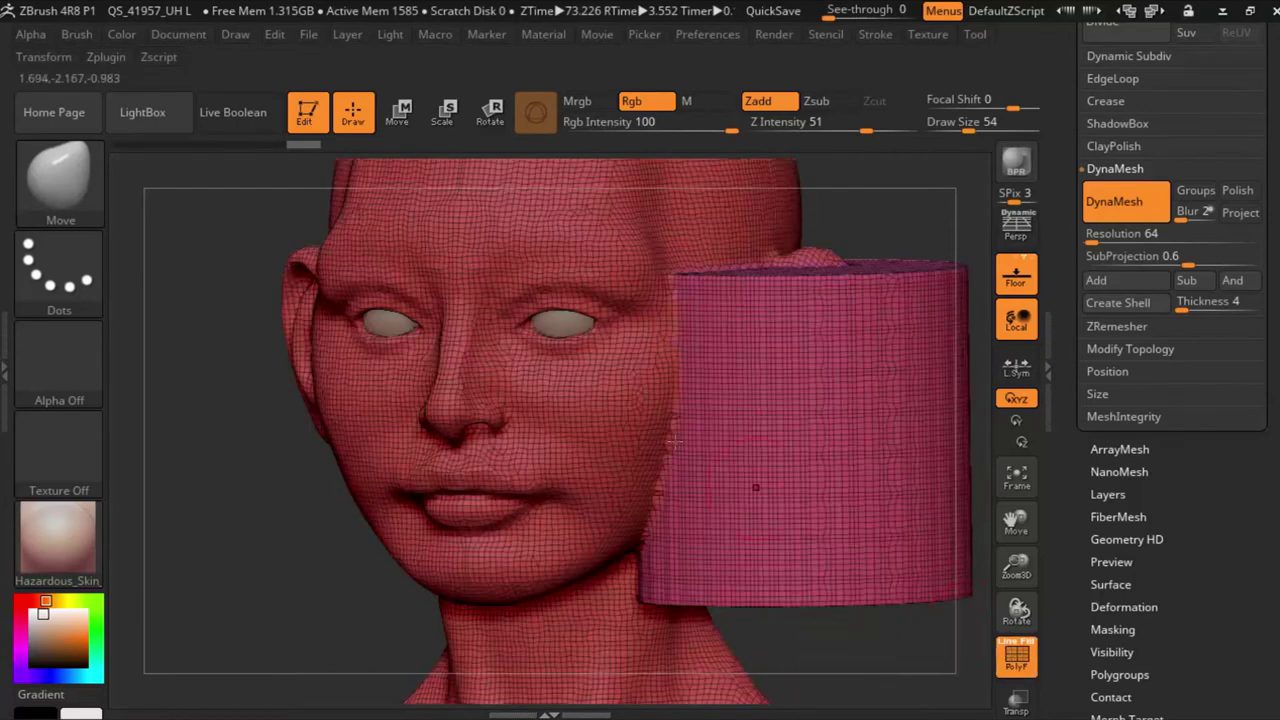
{"action": "key", "text": "shift"}
{"action": "left_click_drag", "start_coordinate": [655, 449], "coordinate": [654, 435], "text": "shift"}
{"action": "left_click_drag", "start_coordinate": [663, 388], "coordinate": [680, 505], "text": "shift"}
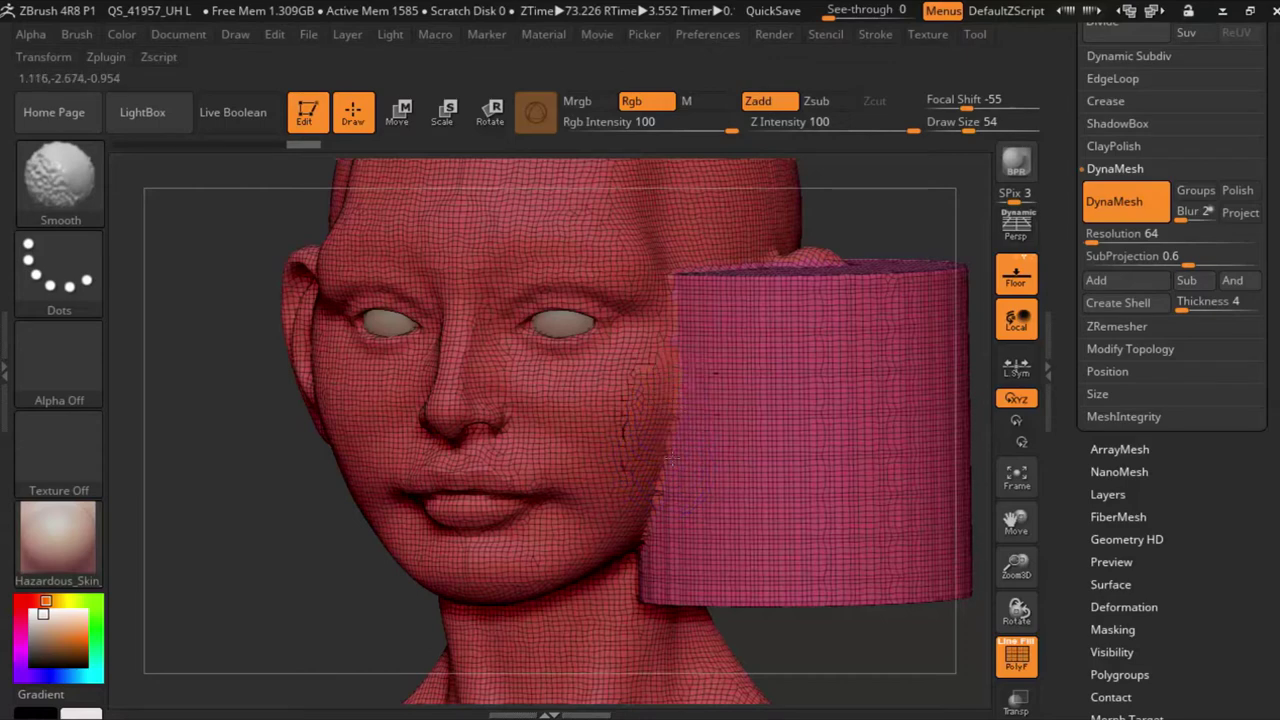
{"action": "left_click_drag", "start_coordinate": [689, 382], "coordinate": [679, 326], "text": "shift"}
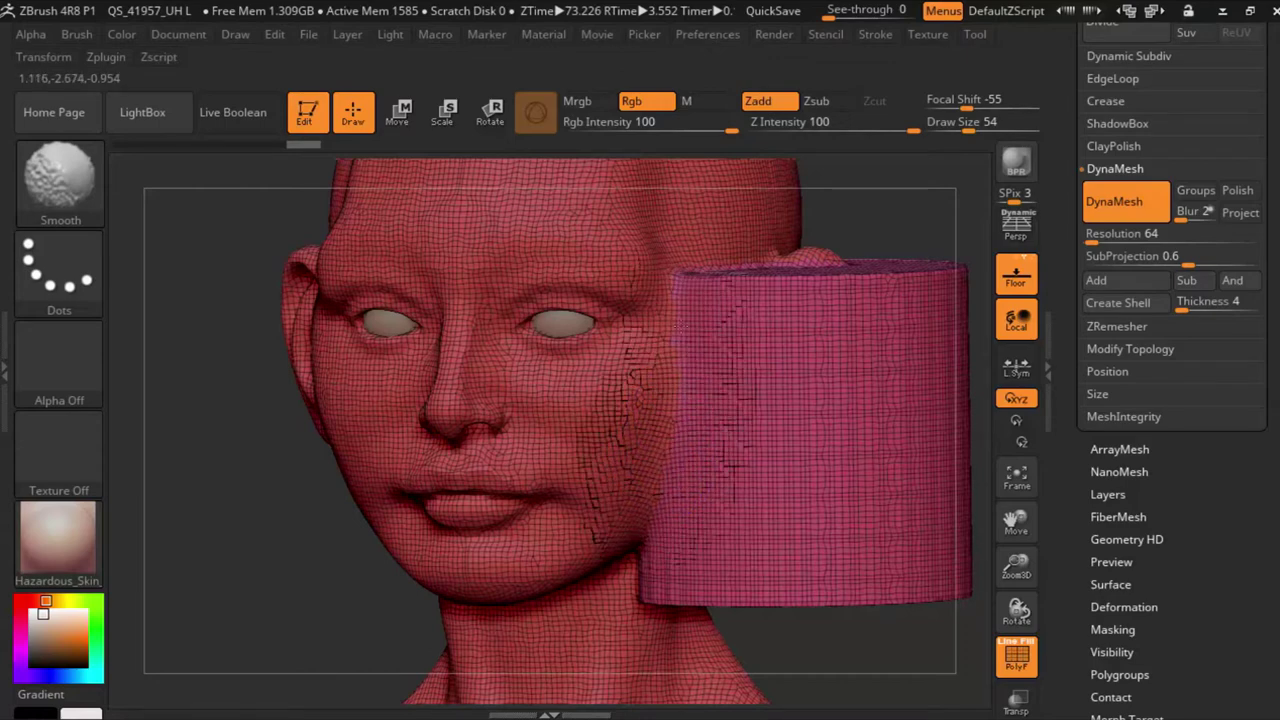
{"action": "left_click", "coordinate": [1016, 657]}
Step: Orbit around the head and cylinder to inspect the smoothed join
{"action": "left_click_drag", "start_coordinate": [900, 655], "coordinate": [737, 380]}
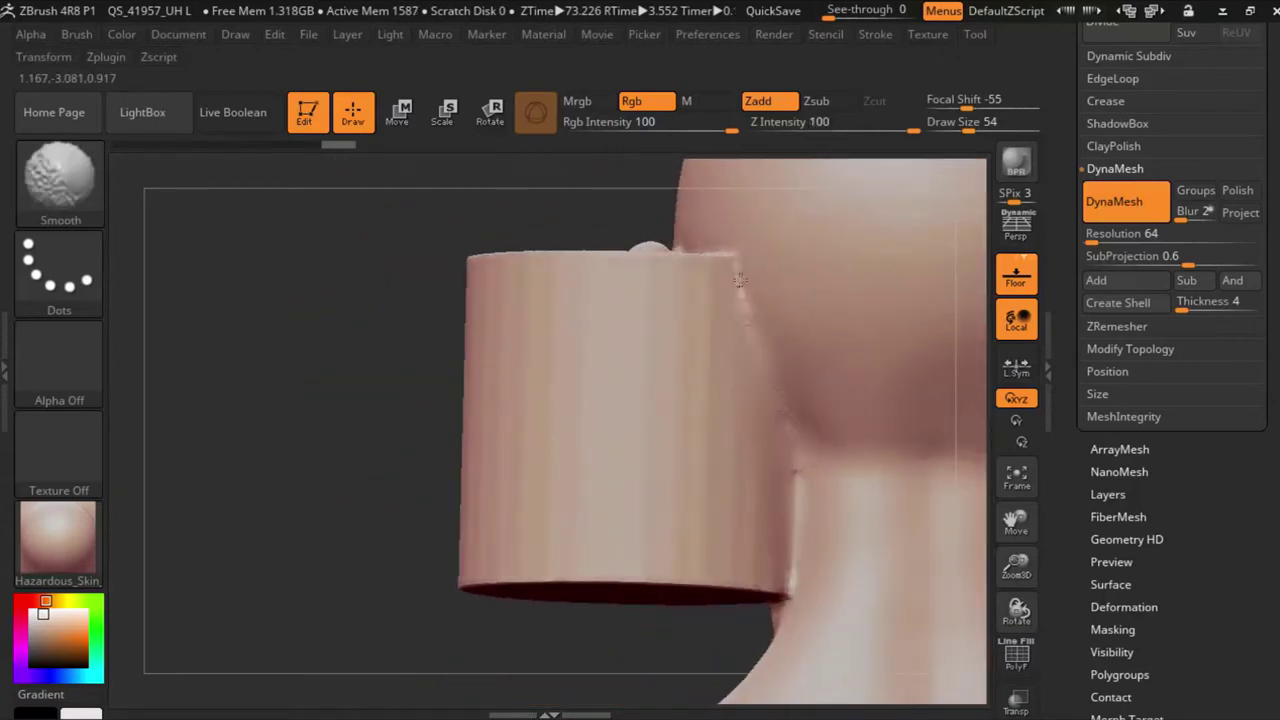
{"action": "left_click_drag", "start_coordinate": [723, 272], "coordinate": [548, 250]}
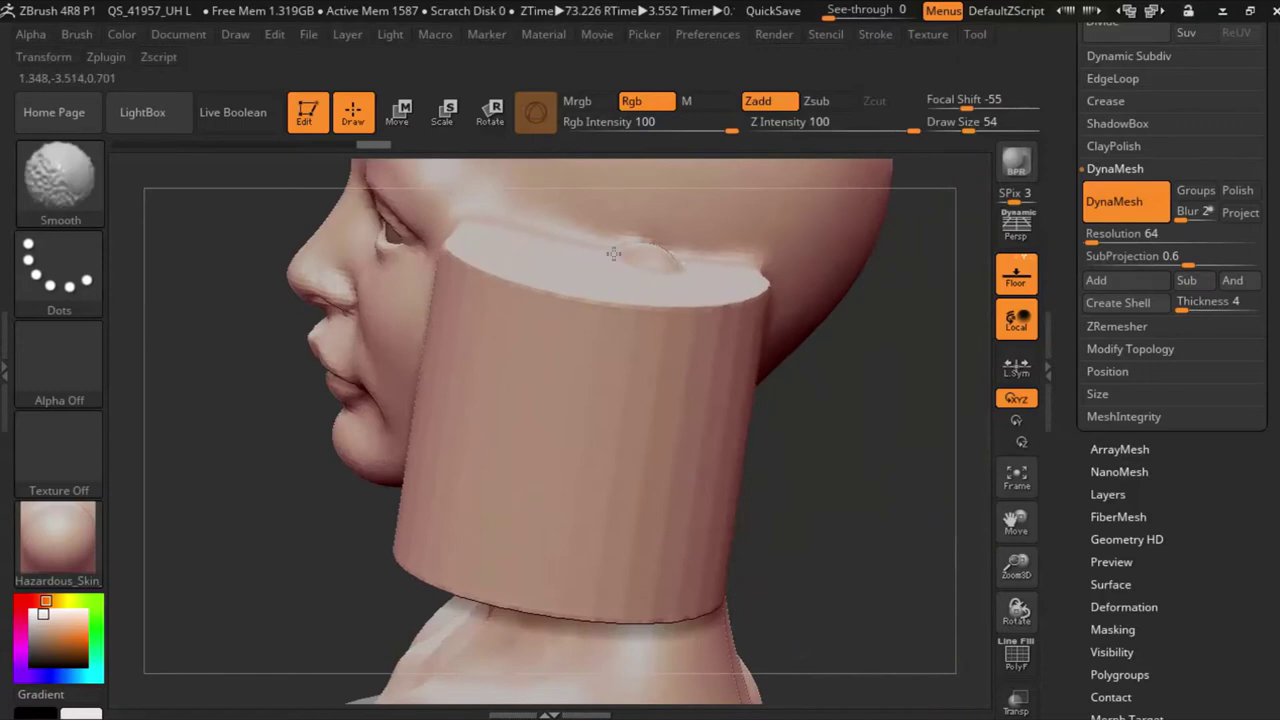
{"action": "left_click_drag", "start_coordinate": [789, 451], "coordinate": [767, 370]}
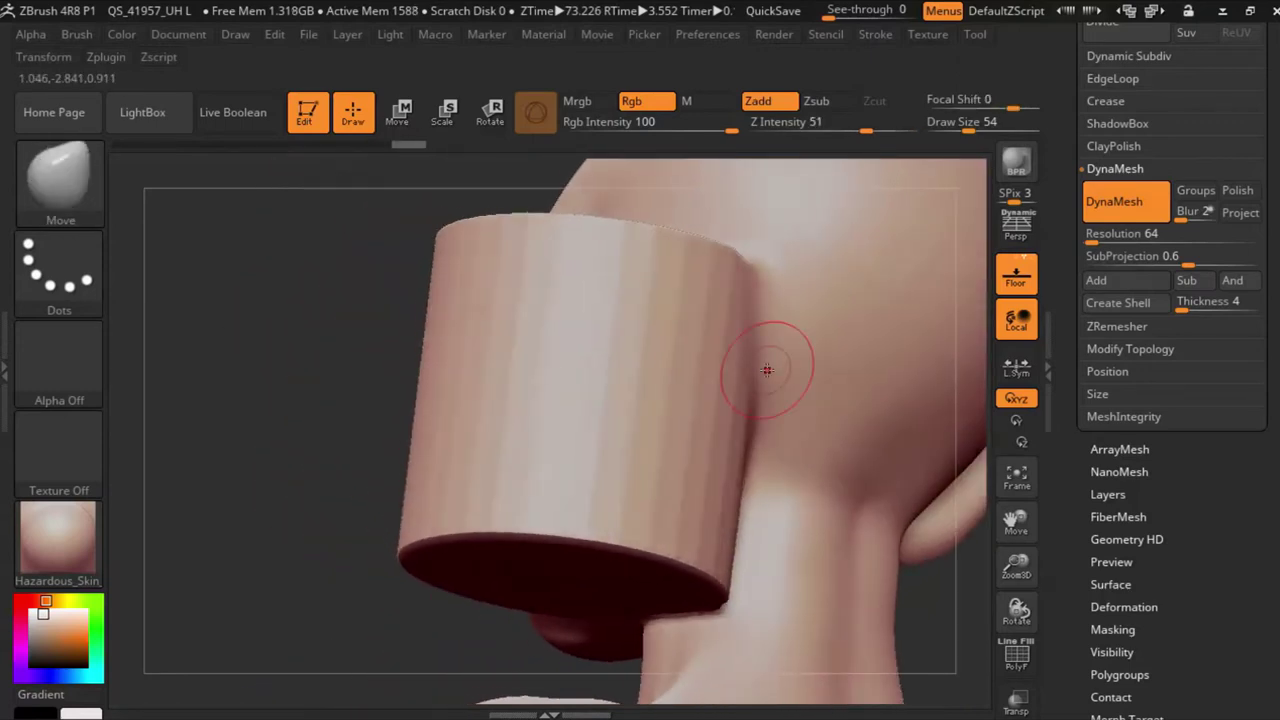
{"action": "left_click_drag", "start_coordinate": [326, 437], "coordinate": [427, 437]}
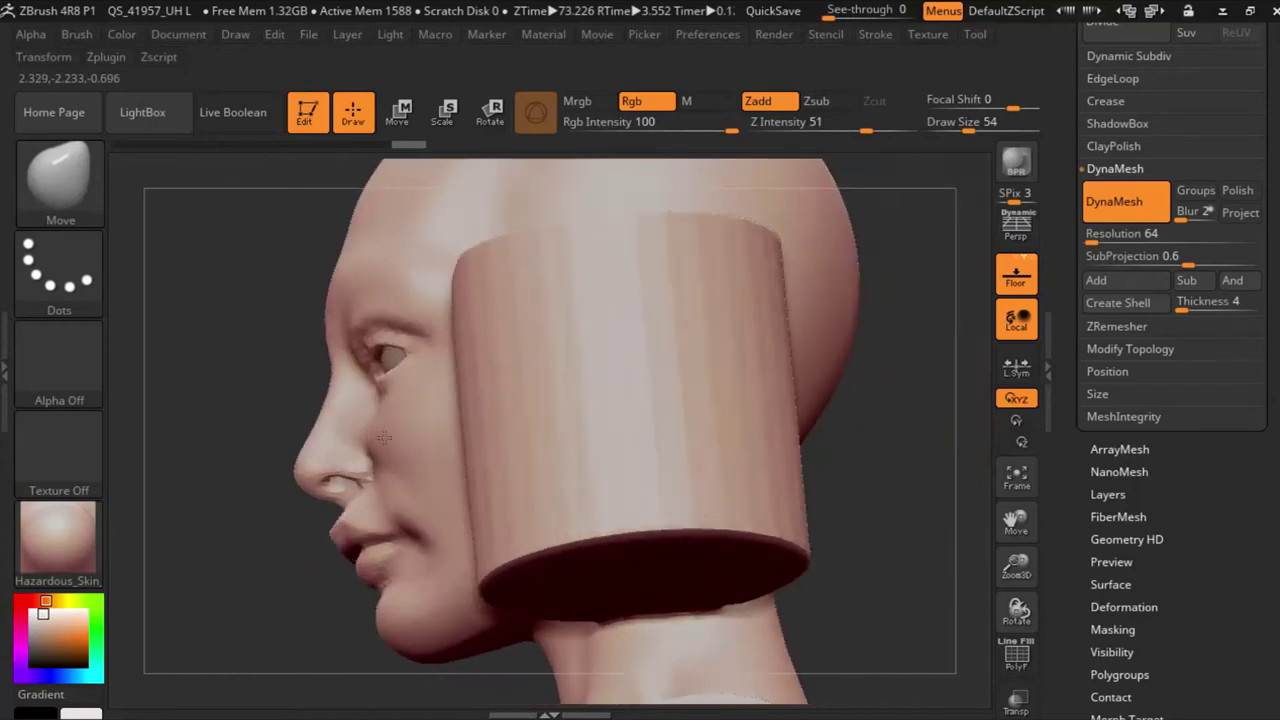
{"action": "left_click_drag", "start_coordinate": [900, 614], "coordinate": [645, 568]}
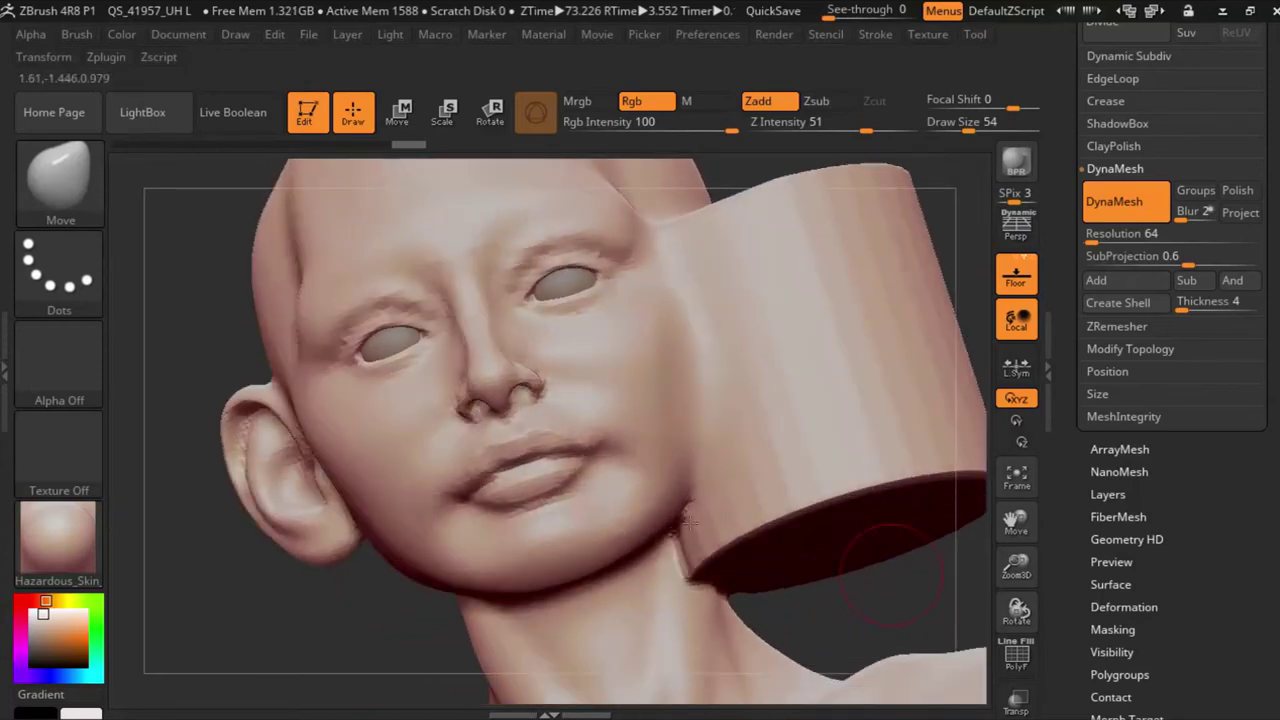
{"action": "left_click_drag", "start_coordinate": [840, 600], "coordinate": [796, 536]}
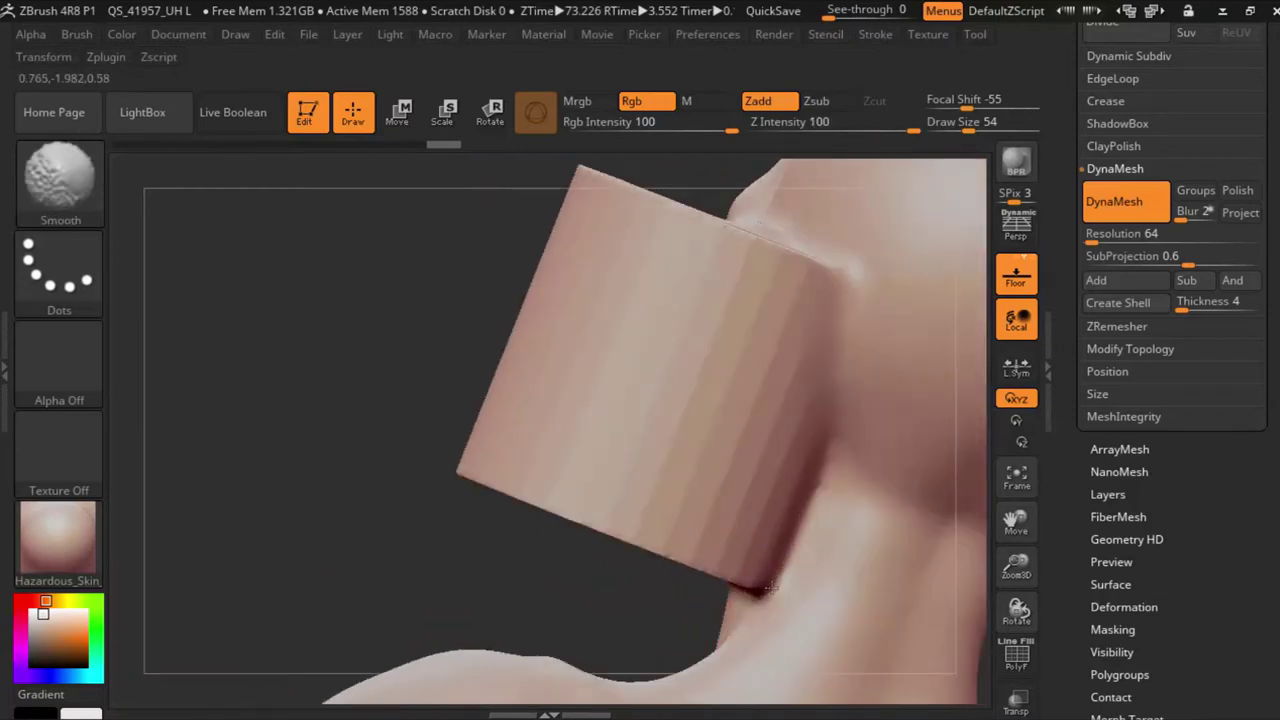
{"action": "left_click_drag", "start_coordinate": [651, 571], "coordinate": [733, 399]}
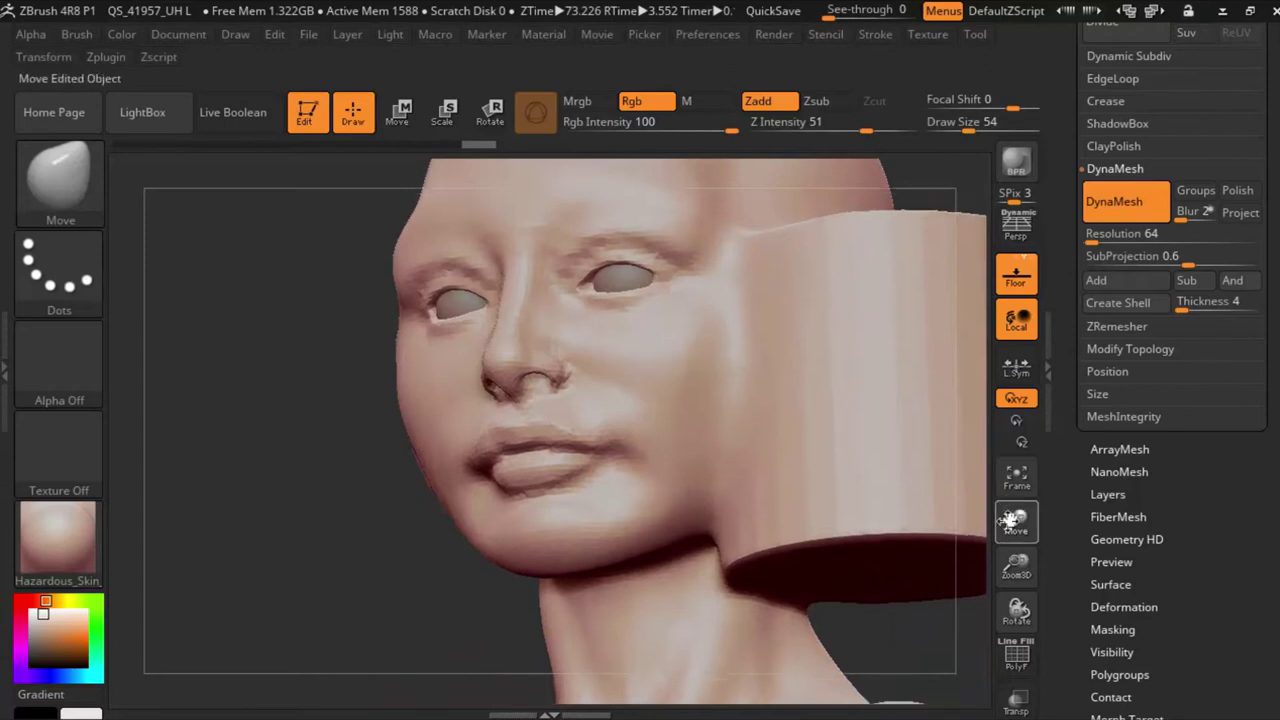
Step: Expand the Subtool palette to show the list of subtools
{"action": "left_click_drag", "start_coordinate": [1010, 520], "coordinate": [994, 559]}
{"action": "left_click_drag", "start_coordinate": [1058, 193], "coordinate": [1066, 293]}
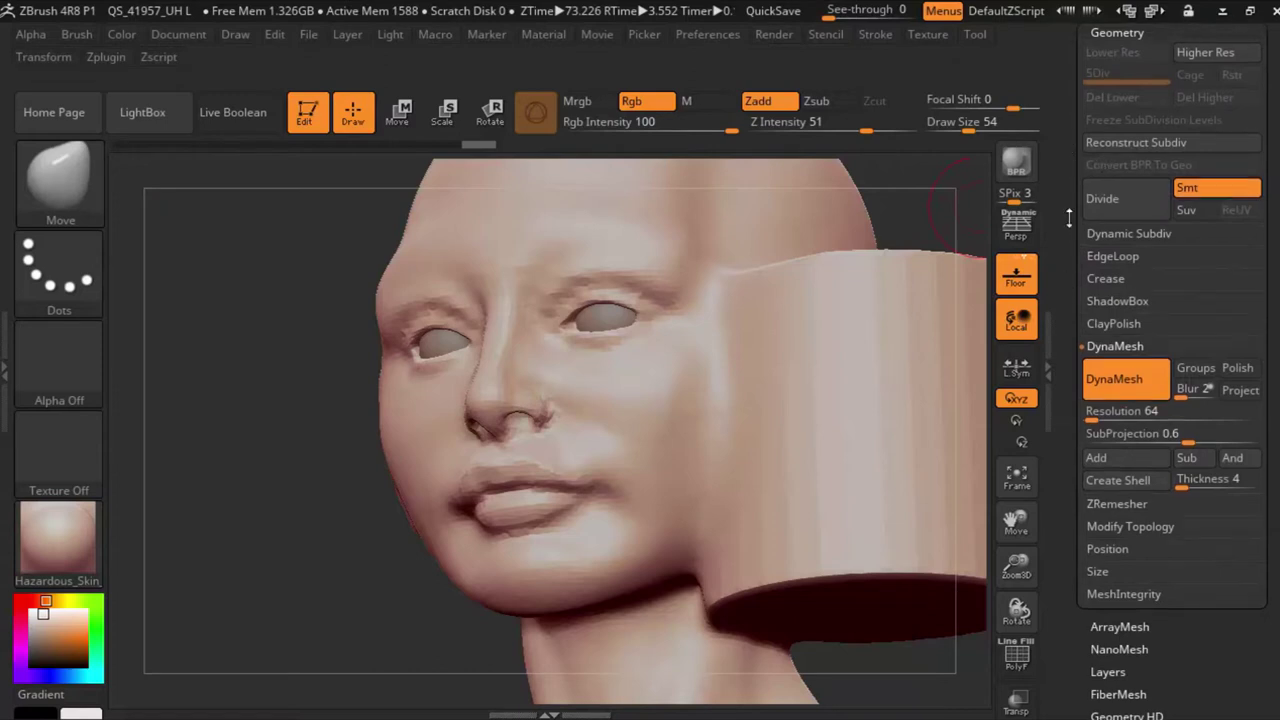
{"action": "left_click_drag", "start_coordinate": [1103, 163], "coordinate": [1110, 180]}
{"action": "left_click", "coordinate": [1110, 172]}
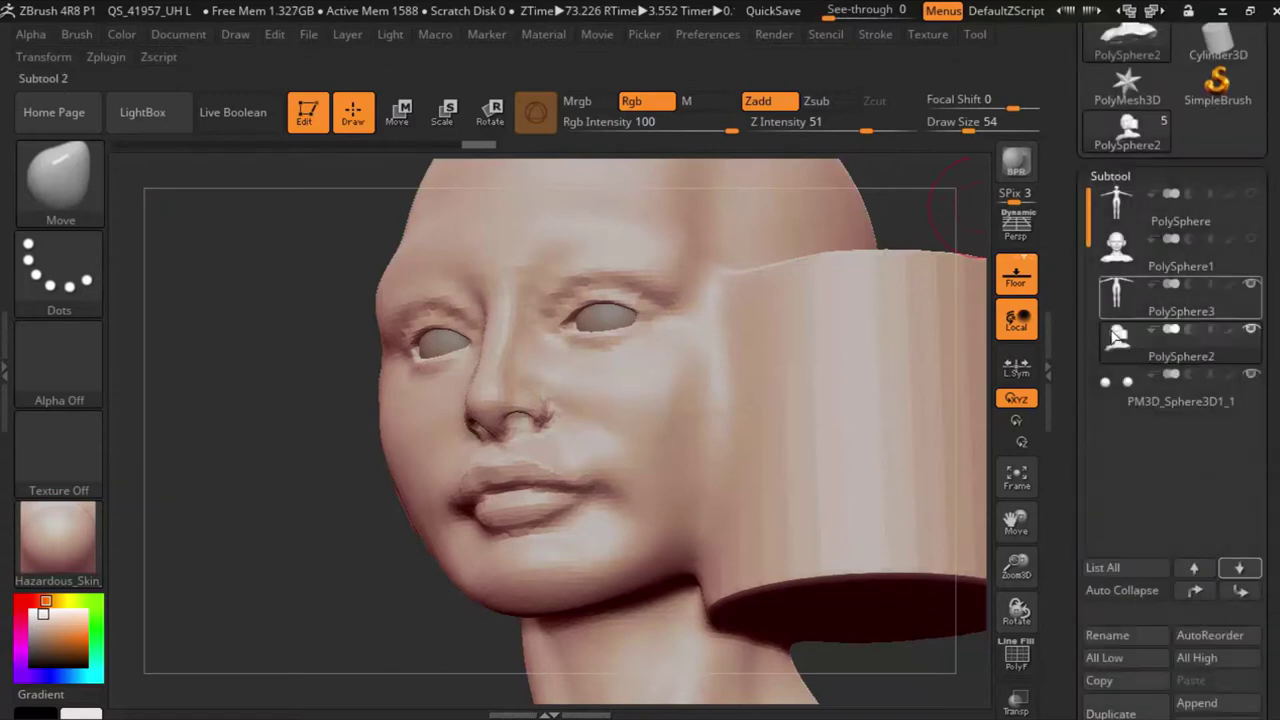
{"action": "mouse_move", "coordinate": [1117, 338]}
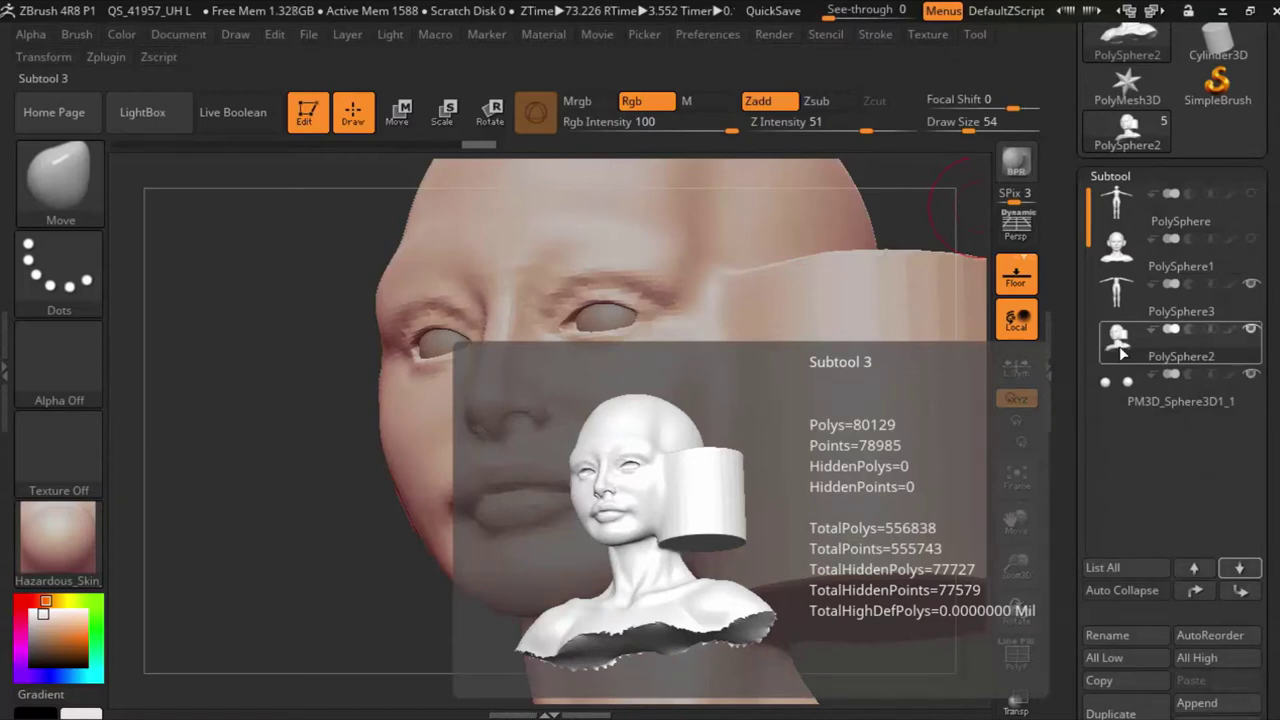
Step: Select the PolySphere2 head subtool and undo the stray lasso edit
{"action": "left_click", "coordinate": [1119, 346]}
{"action": "left_click_drag", "start_coordinate": [214, 386], "coordinate": [288, 393], "text": "shift"}
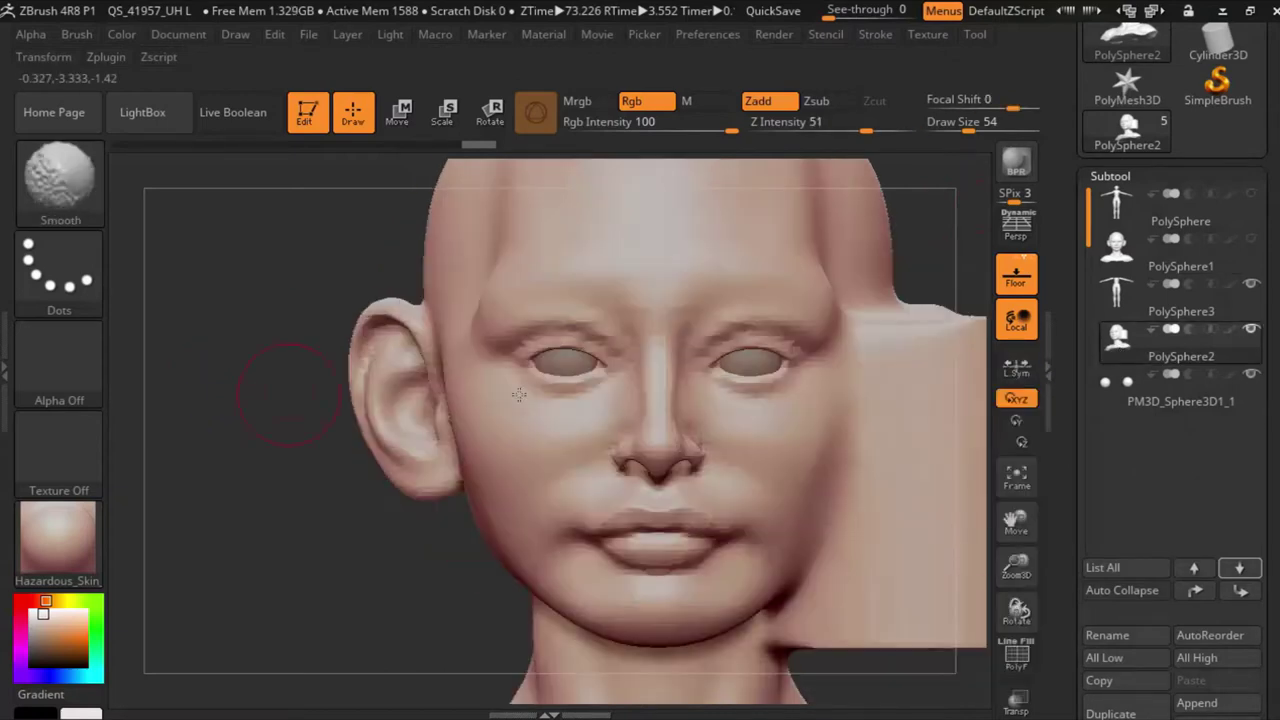
{"action": "left_click_drag", "start_coordinate": [1015, 520], "coordinate": [777, 451]}
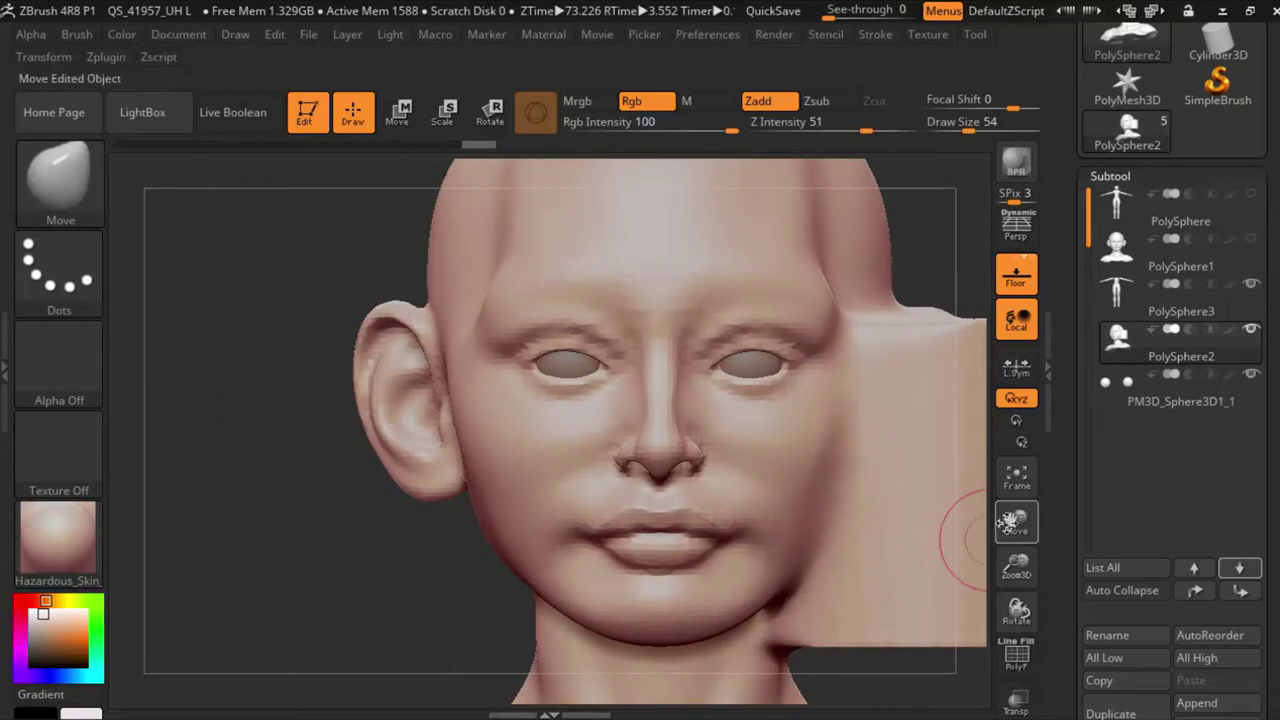
{"action": "left_click_drag", "start_coordinate": [1003, 522], "coordinate": [943, 520]}
{"action": "left_click_drag", "start_coordinate": [812, 305], "coordinate": [860, 318], "text": "ctrl"}
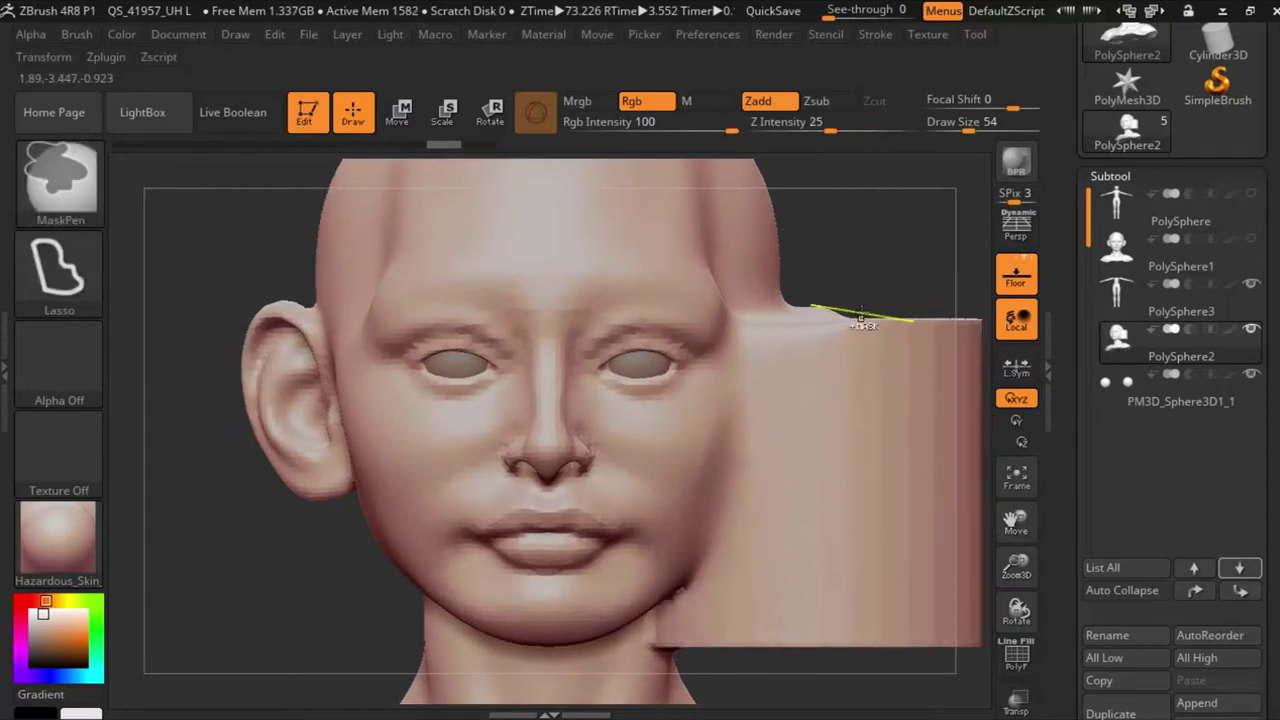
{"action": "left_click_drag", "start_coordinate": [444, 144], "coordinate": [205, 150]}
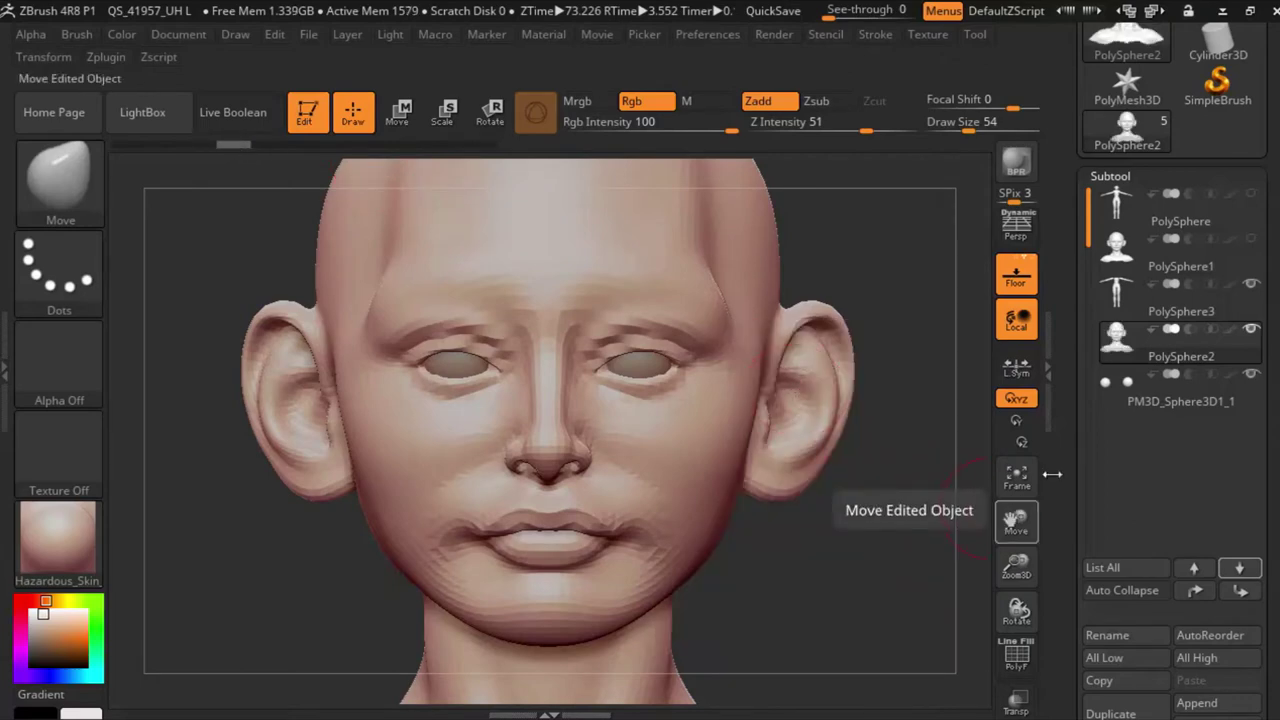
Step: In profile view, lasso-mask the scalp from the forehead back behind the ear
{"action": "left_click_drag", "start_coordinate": [1016, 565], "coordinate": [1015, 528]}
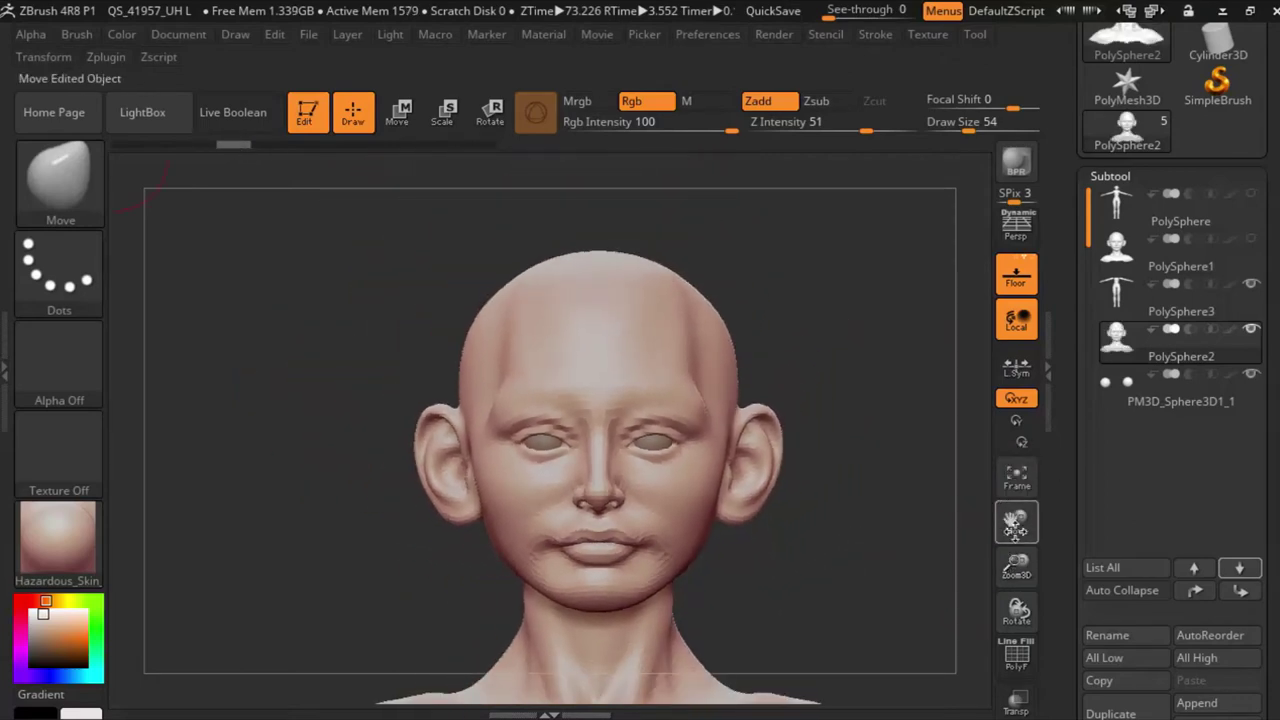
{"action": "left_click_drag", "start_coordinate": [240, 245], "coordinate": [137, 241]}
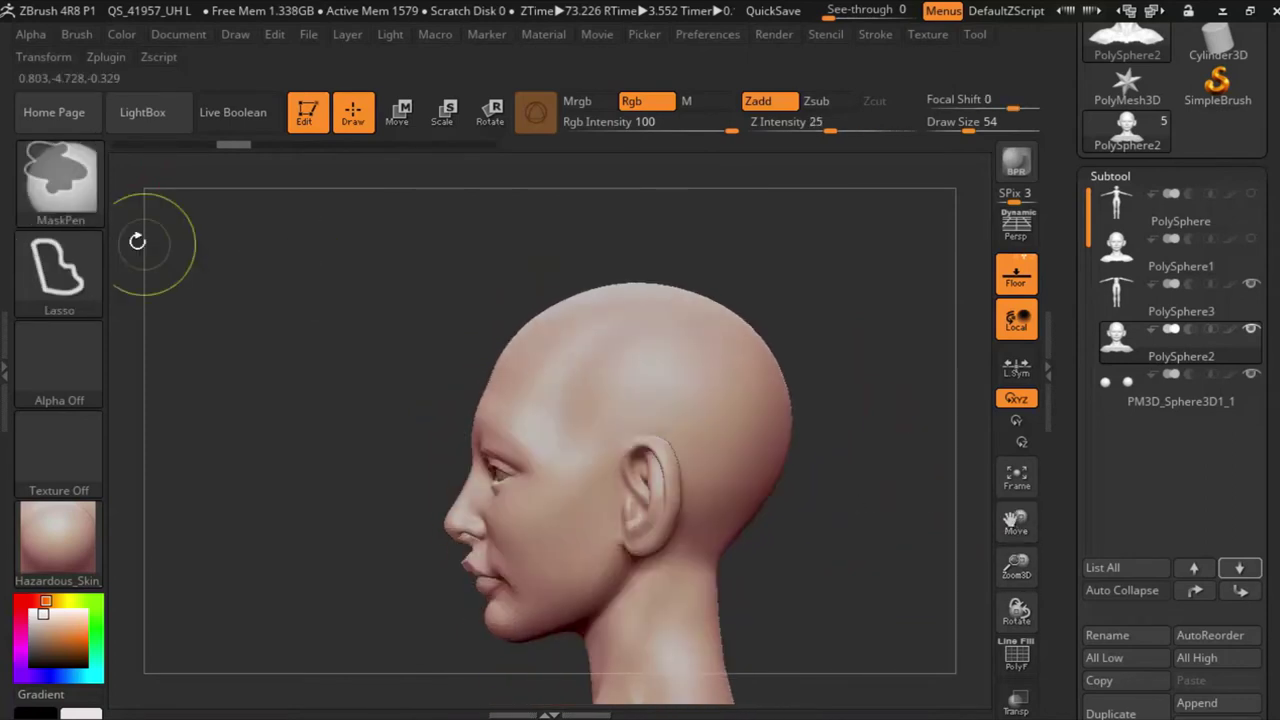
{"action": "left_click_drag", "start_coordinate": [497, 329], "coordinate": [655, 432], "text": "ctrl"}
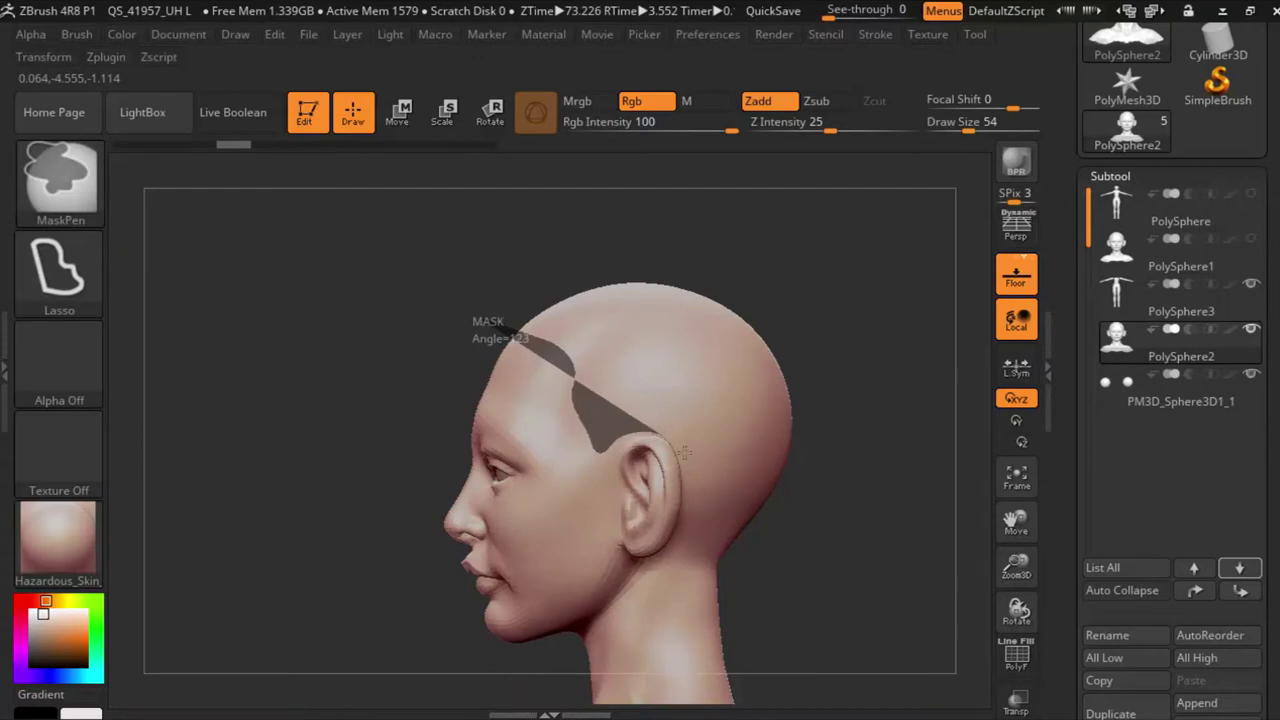
{"action": "left_click_drag", "start_coordinate": [683, 453], "coordinate": [600, 175], "text": "ctrl"}
Step: Expand the FiberMesh sub-palette in the Tool palette
{"action": "left_click_drag", "start_coordinate": [400, 290], "coordinate": [600, 295]}
{"action": "scroll", "coordinate": [1062, 433], "scroll_direction": "down", "scroll_amount": 1}
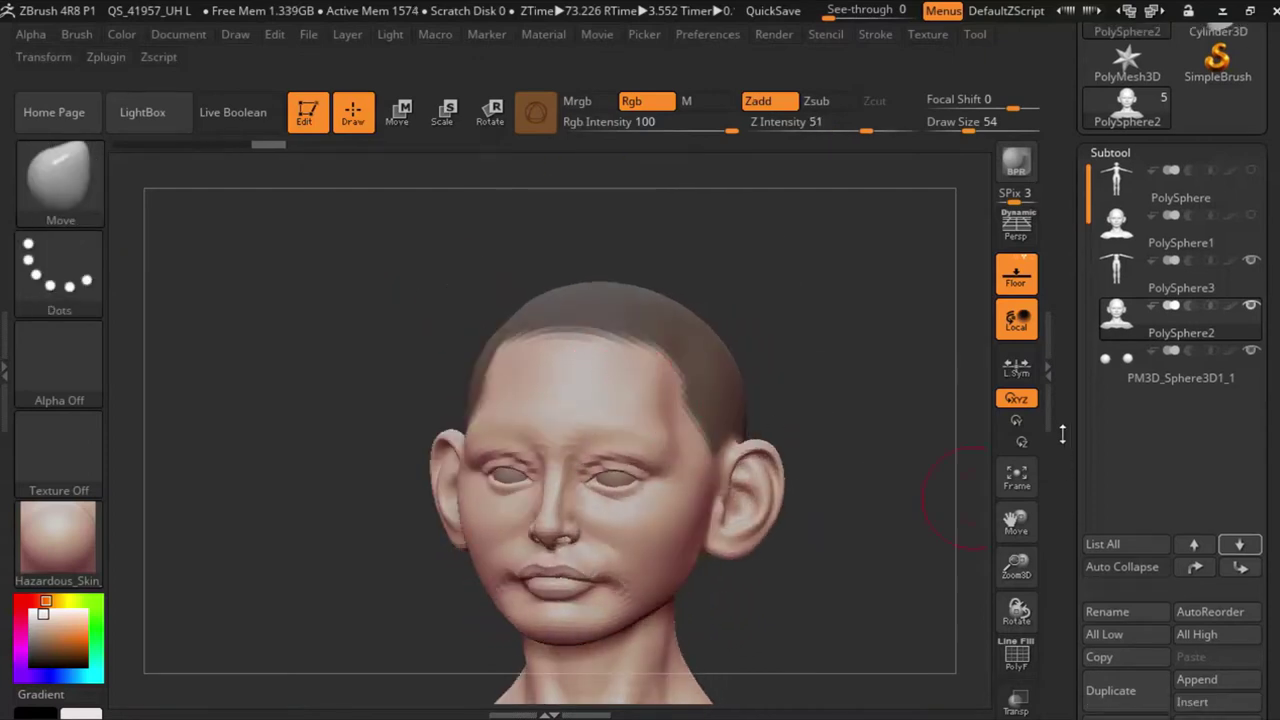
{"action": "scroll", "coordinate": [1062, 433], "scroll_direction": "down", "scroll_amount": 5}
{"action": "scroll", "coordinate": [1082, 531], "scroll_direction": "down", "scroll_amount": 1}
{"action": "scroll", "coordinate": [1080, 514], "scroll_direction": "down", "scroll_amount": 1}
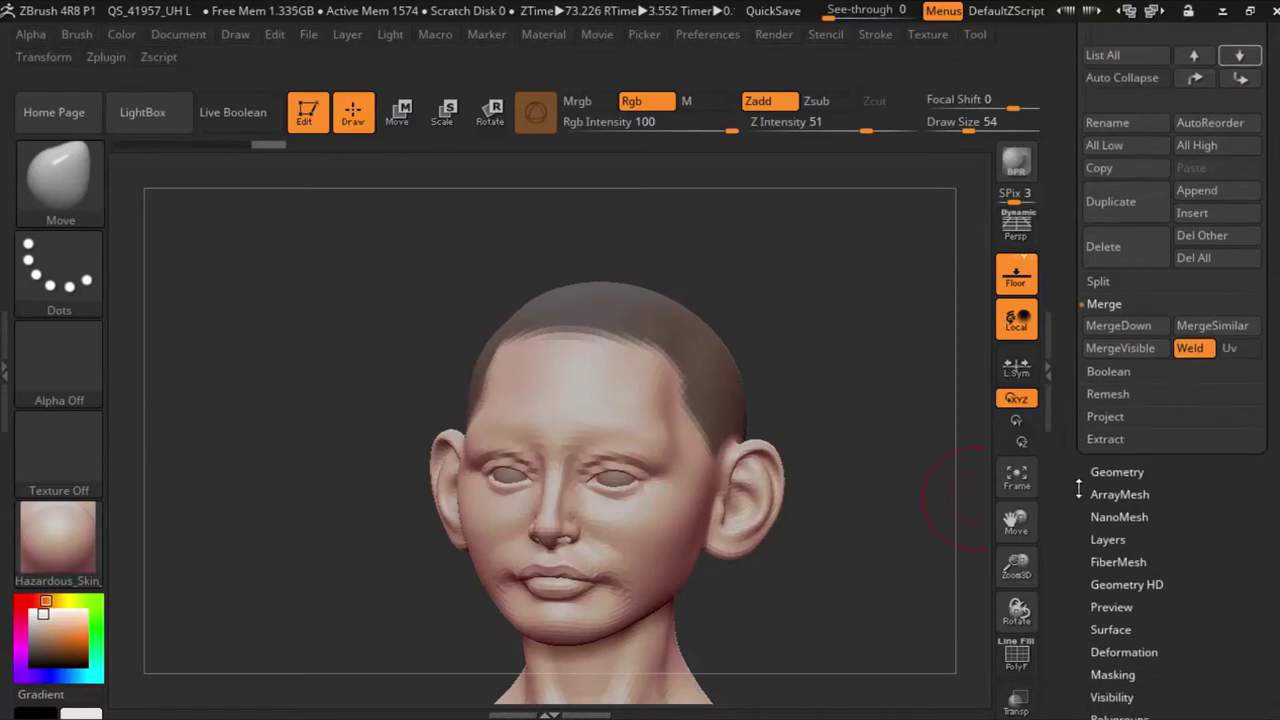
{"action": "scroll", "coordinate": [1077, 491], "scroll_direction": "down", "scroll_amount": 1}
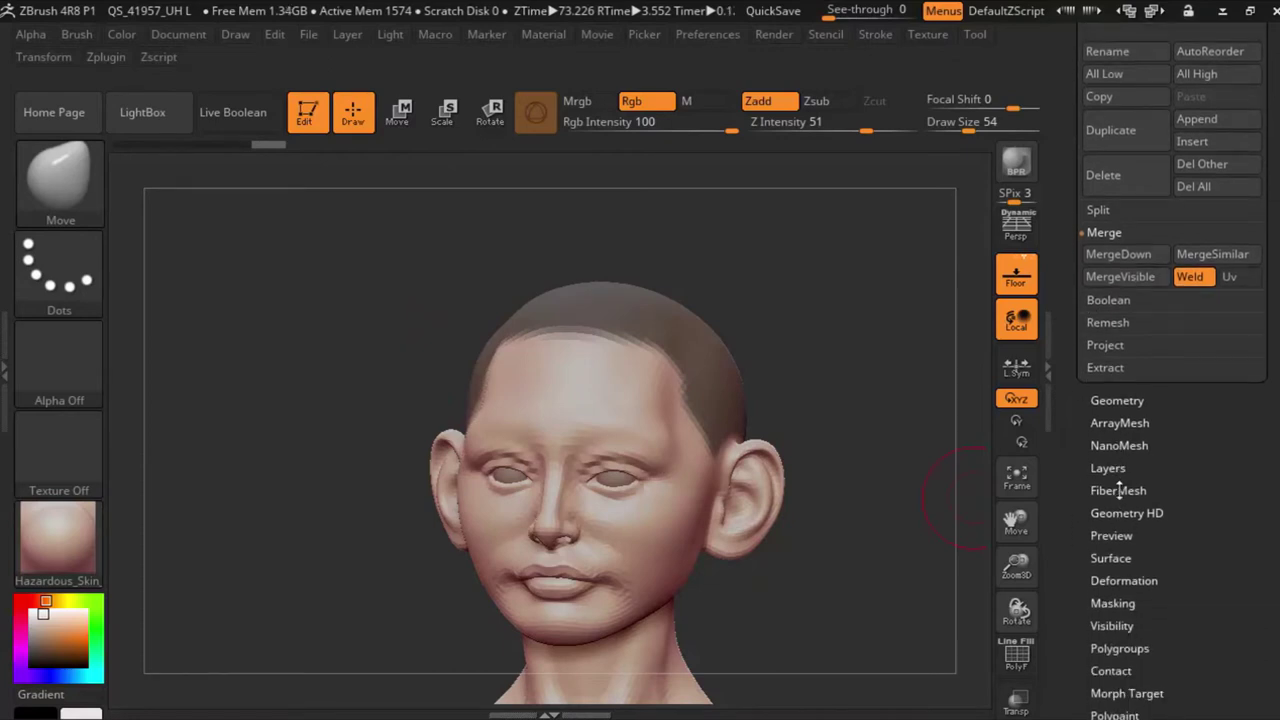
{"action": "left_click", "coordinate": [1118, 490]}
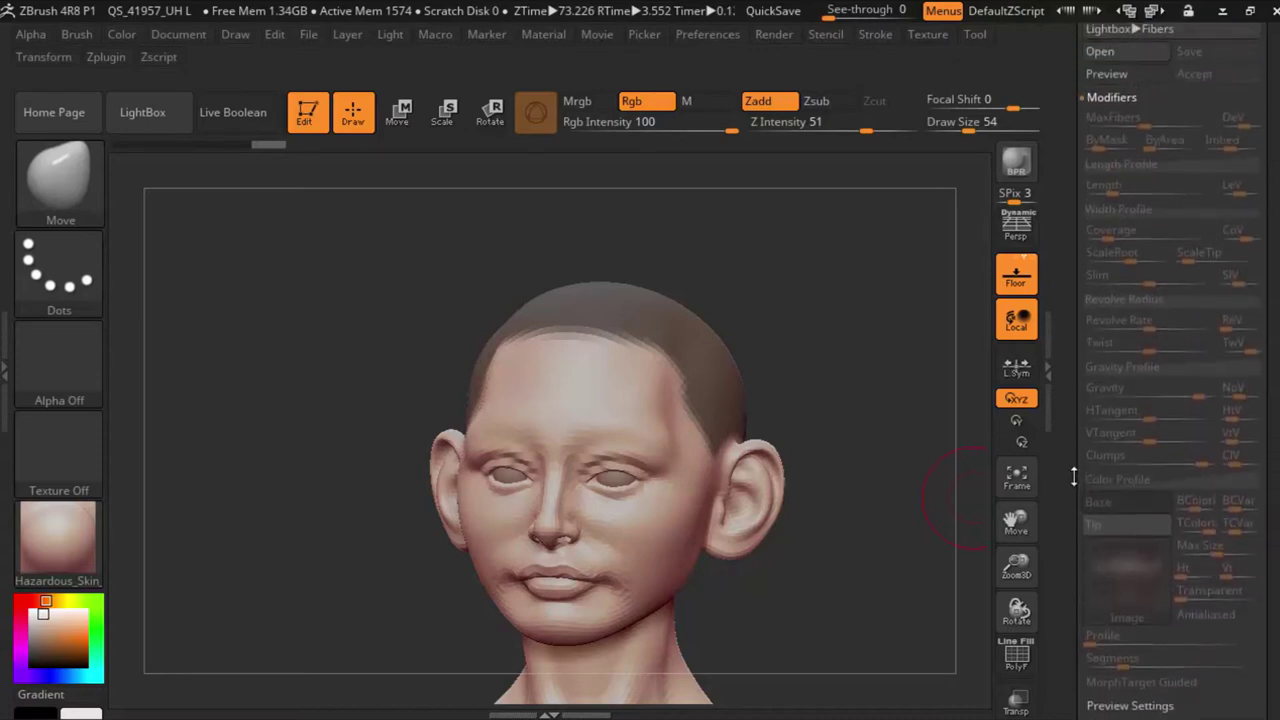
{"action": "scroll", "coordinate": [1090, 400], "scroll_direction": "up", "scroll_amount": 3}
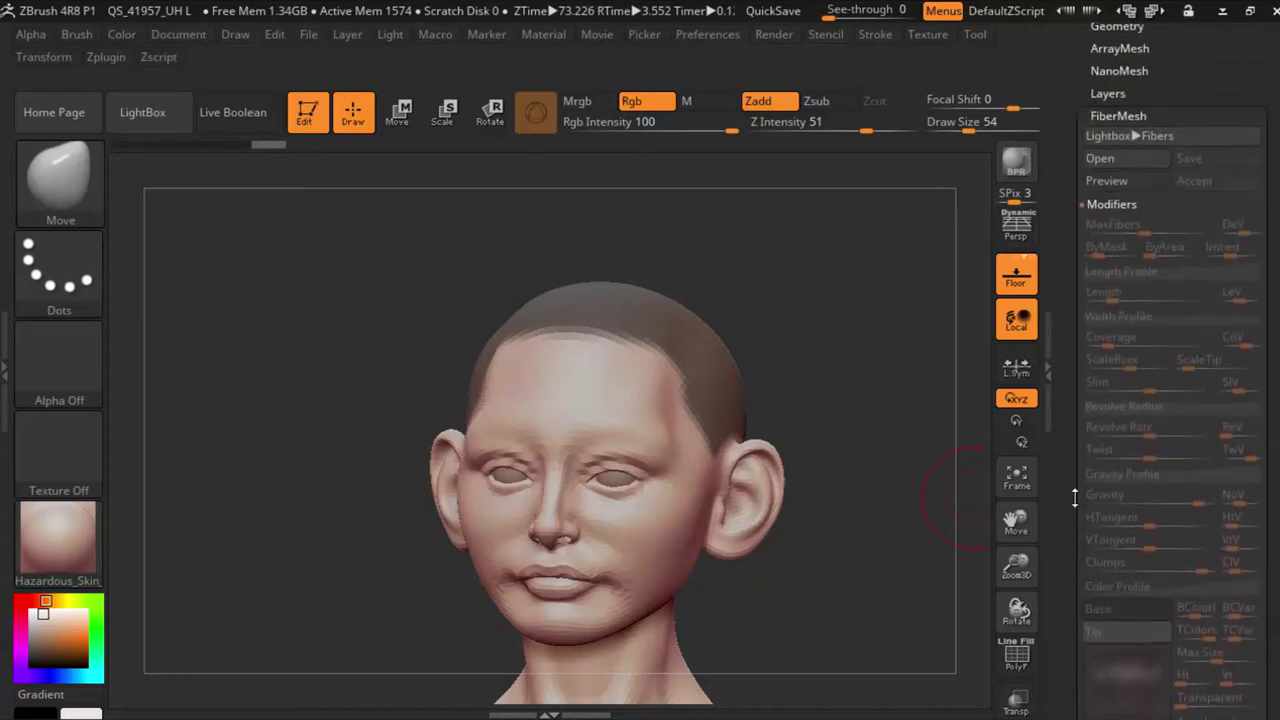
Step: Browse the Lightbox Fibers presets and load Fibers142.ZFP onto the masked scalp
{"action": "left_click", "coordinate": [1134, 143]}
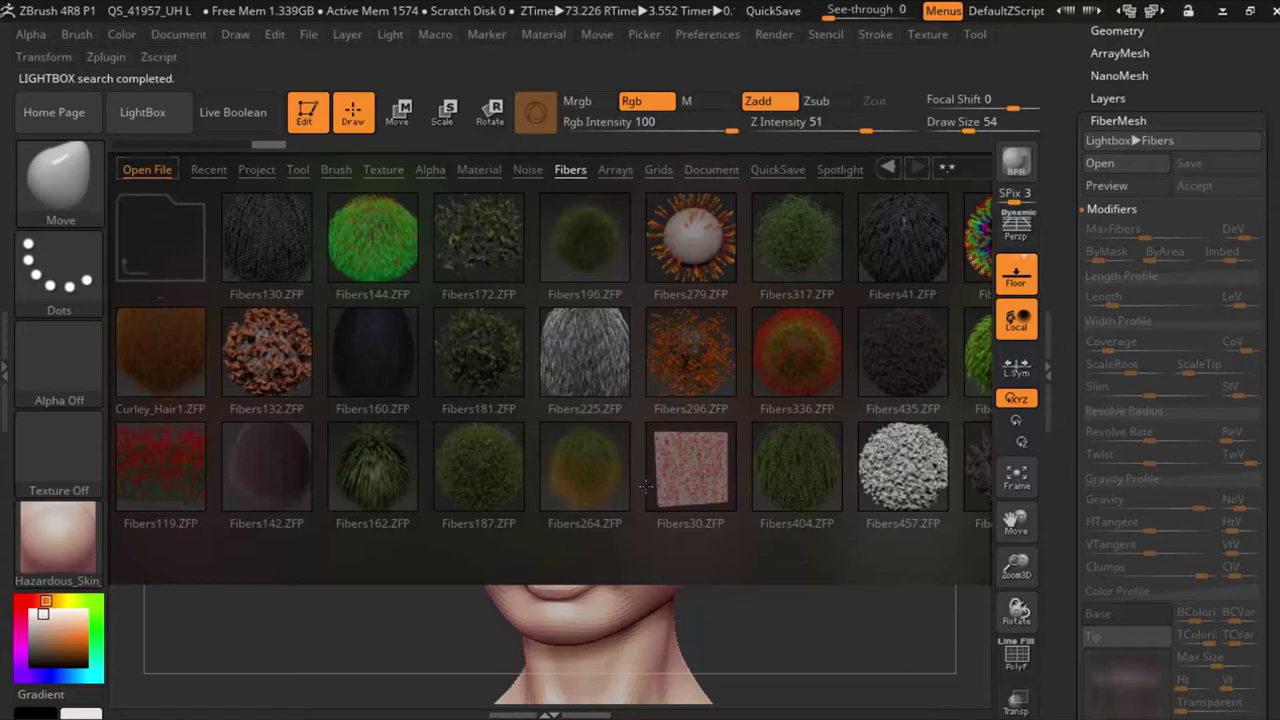
{"action": "left_click_drag", "start_coordinate": [650, 485], "coordinate": [385, 490]}
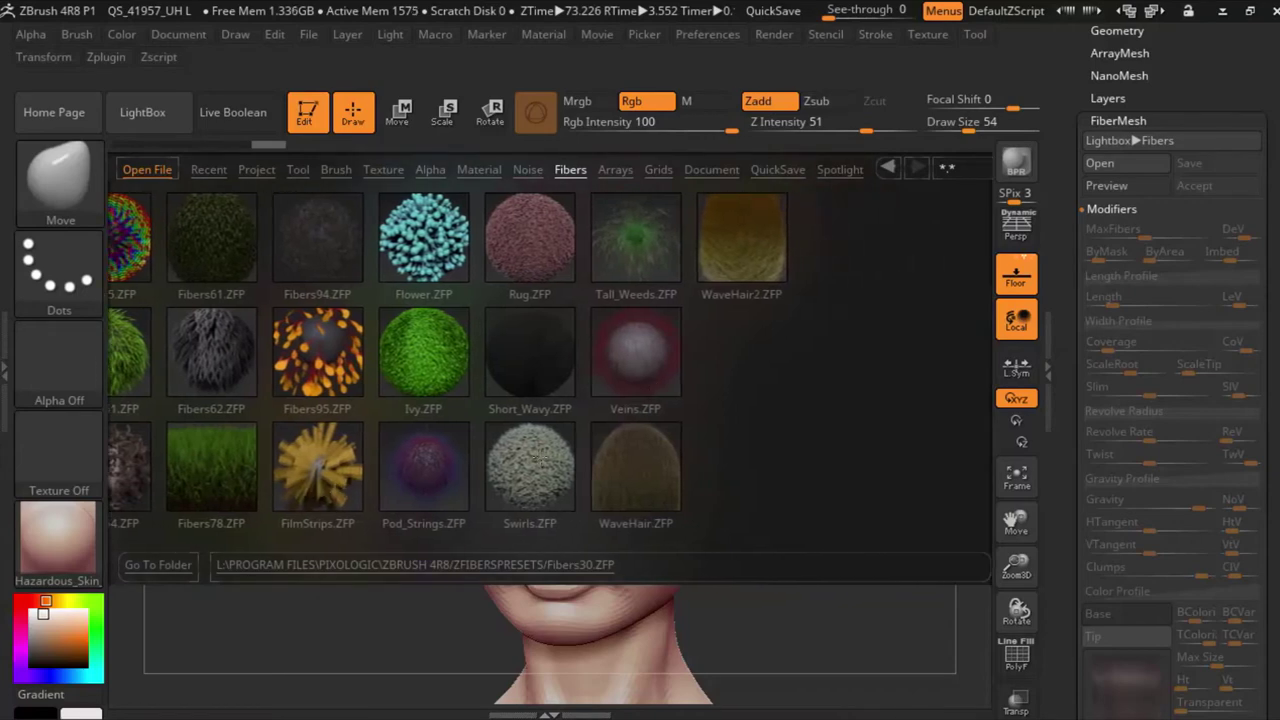
{"action": "left_click_drag", "start_coordinate": [347, 466], "coordinate": [686, 480]}
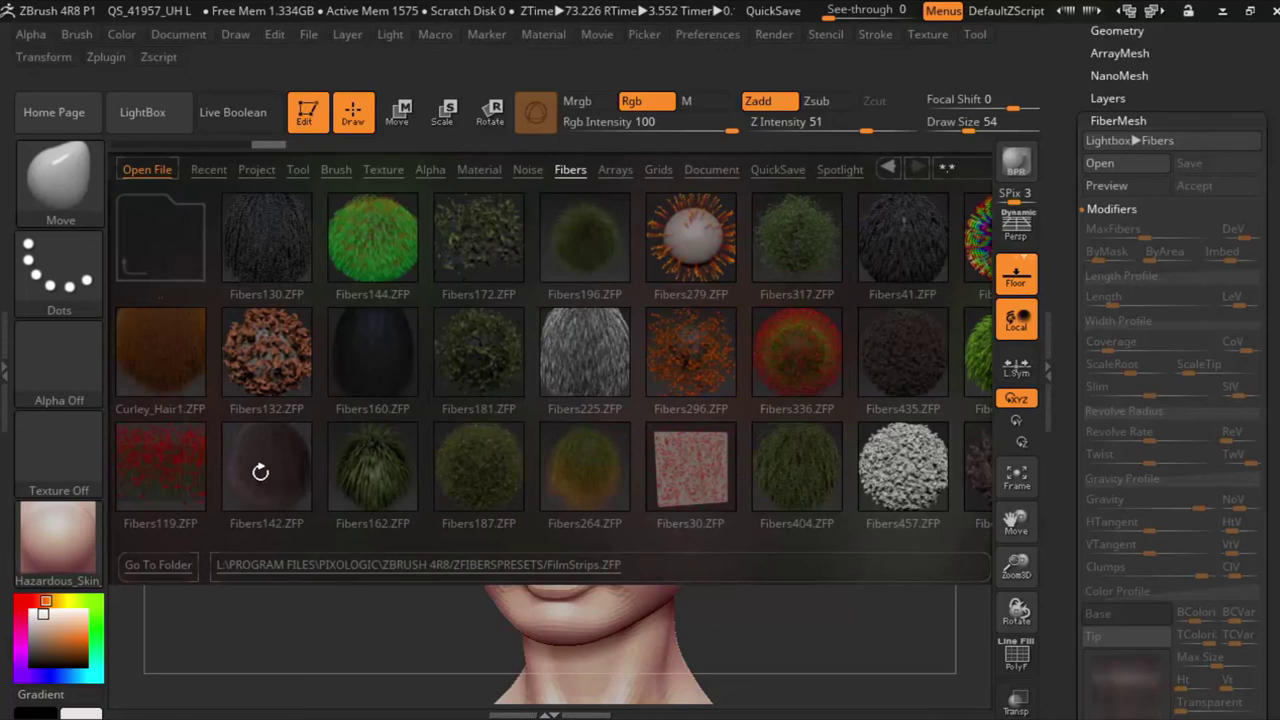
{"action": "double_click", "coordinate": [275, 470]}
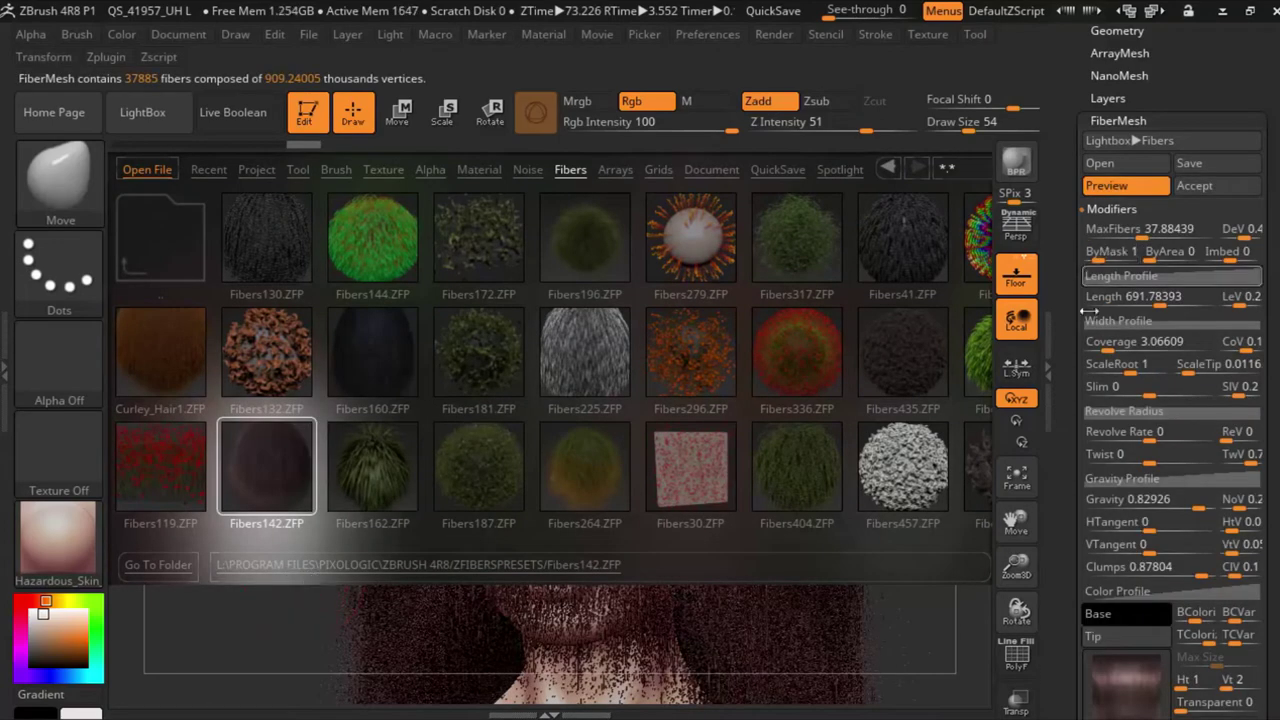
Step: Shorten the fiber Length to 21.29 and close the preset browser
{"action": "left_click", "coordinate": [1136, 238]}
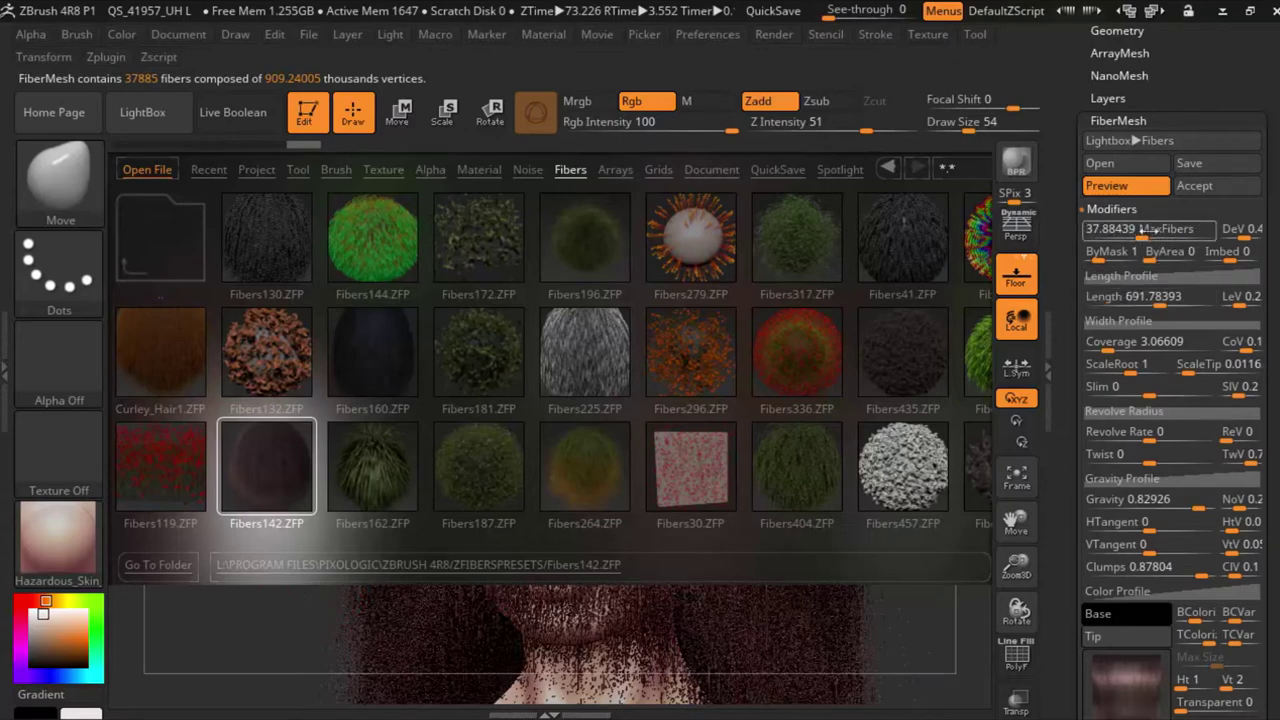
{"action": "key", "text": "Tab"}
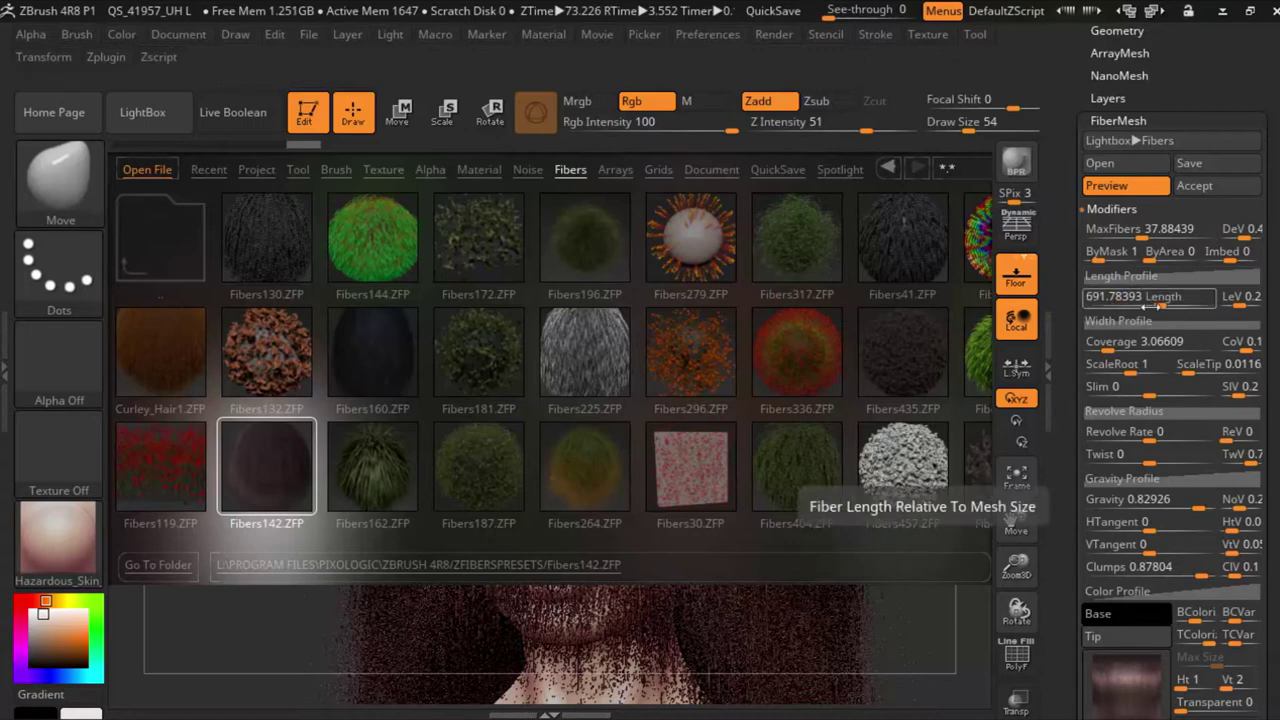
{"action": "left_click_drag", "start_coordinate": [1145, 305], "coordinate": [1129, 306]}
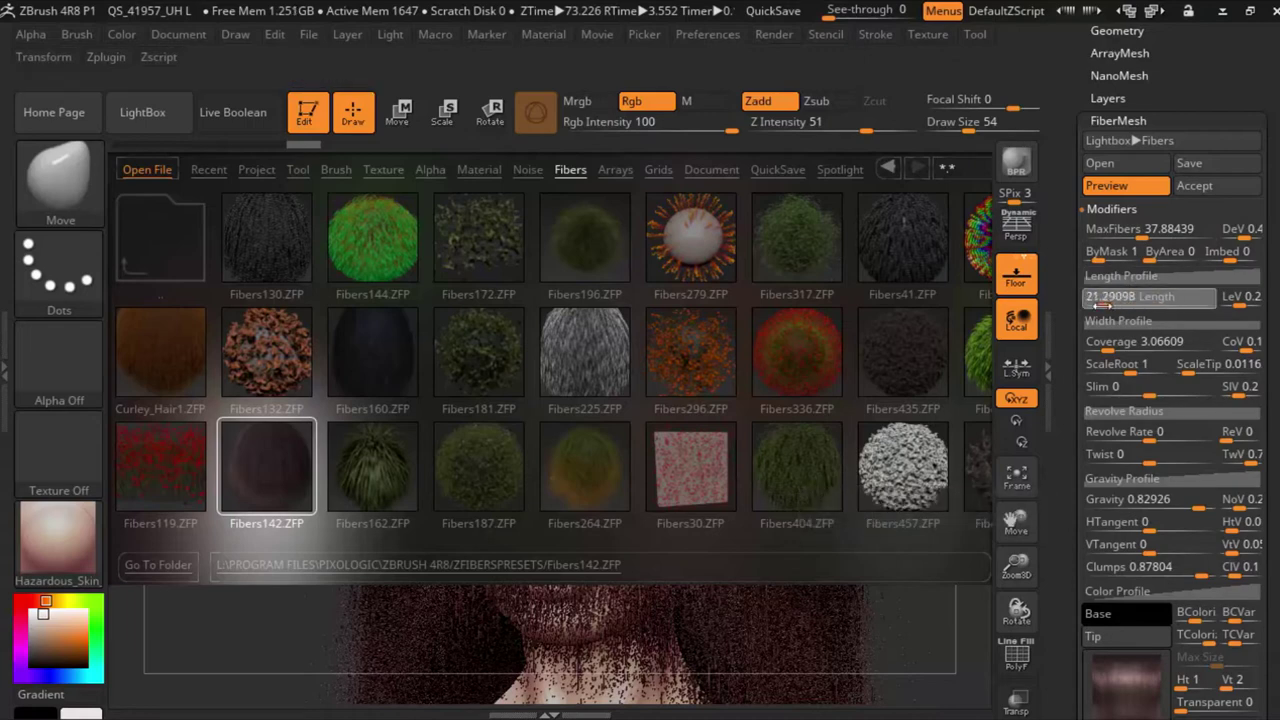
{"action": "key", "text": "comma"}
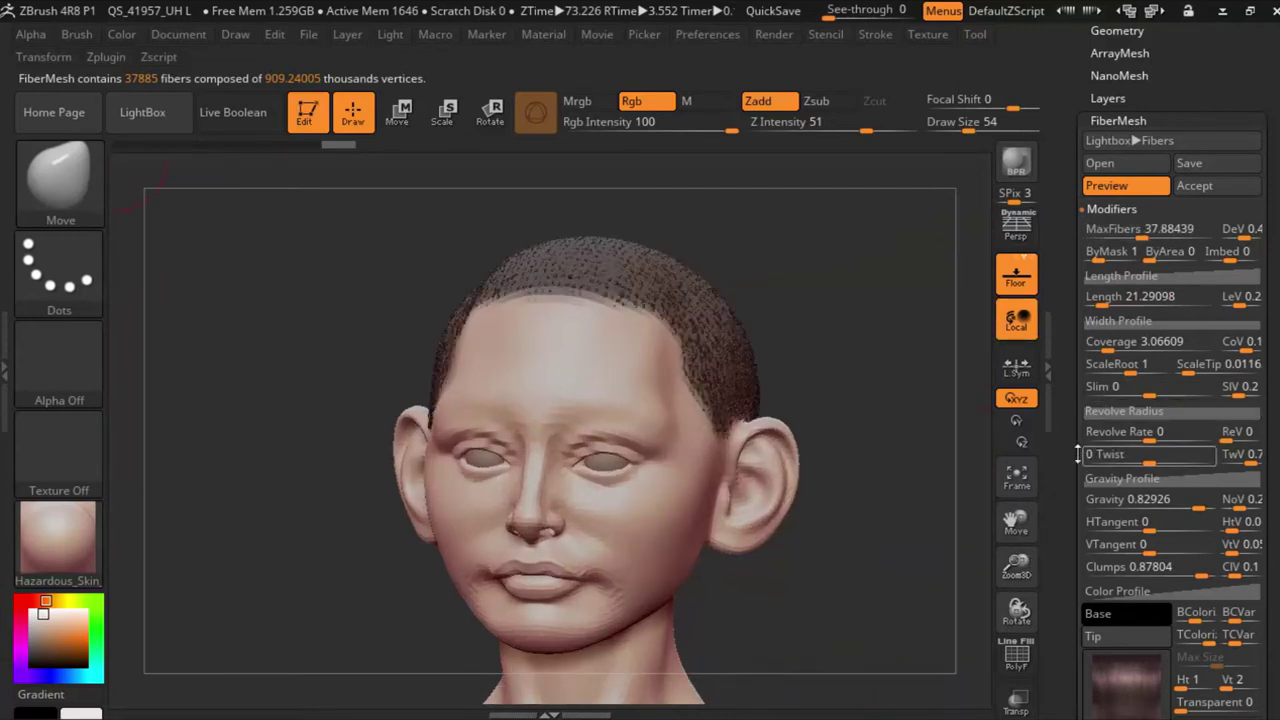
Step: Raise MaxFibers to 41.88 and Length to 255.1, then view the hair from the front
{"action": "scroll", "coordinate": [1090, 440], "scroll_direction": "down", "scroll_amount": 3}
{"action": "scroll", "coordinate": [1070, 422], "scroll_direction": "down", "scroll_amount": 1}
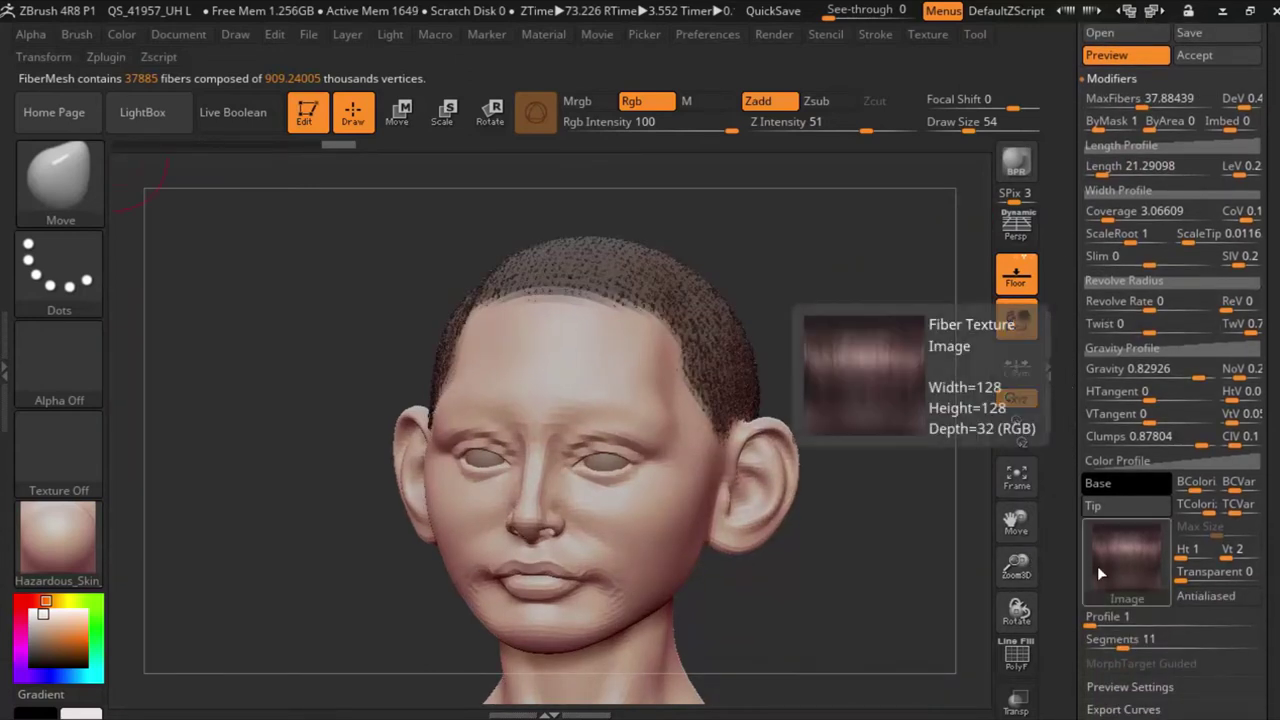
{"action": "scroll", "coordinate": [1069, 530], "scroll_direction": "up", "scroll_amount": 1}
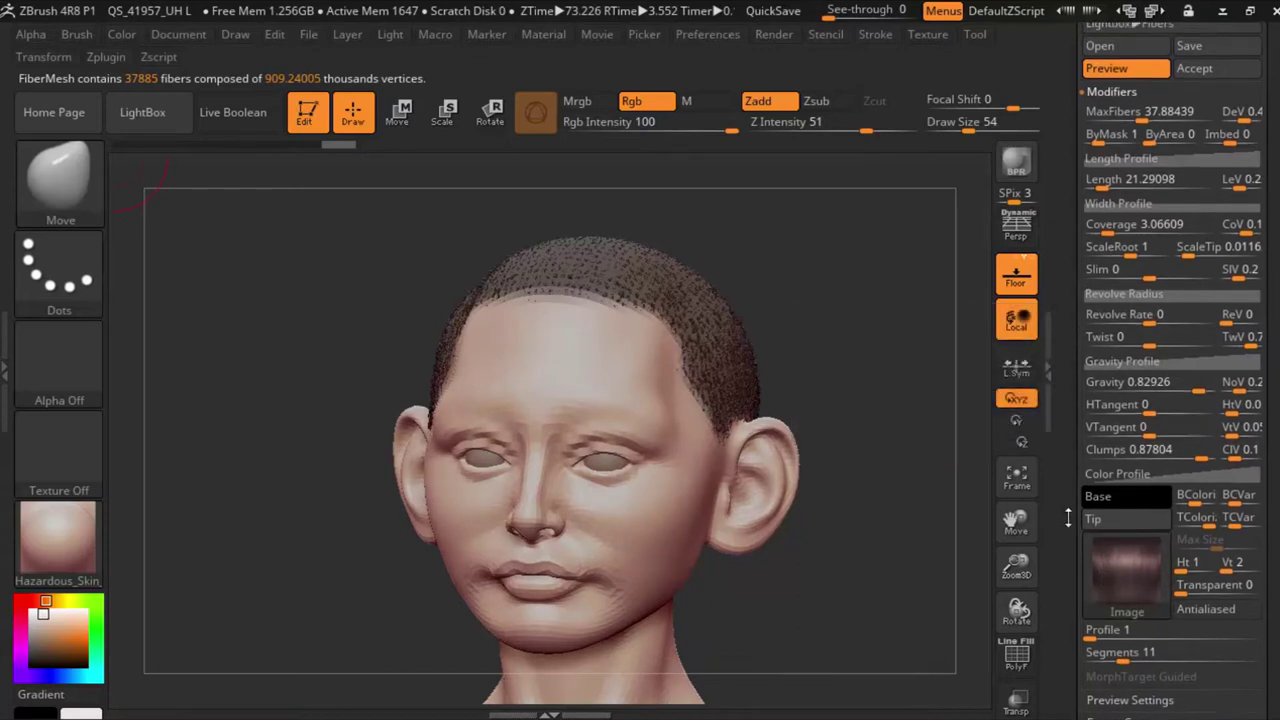
{"action": "scroll", "coordinate": [1069, 530], "scroll_direction": "up", "scroll_amount": 1}
{"action": "scroll", "coordinate": [1073, 560], "scroll_direction": "up", "scroll_amount": 2}
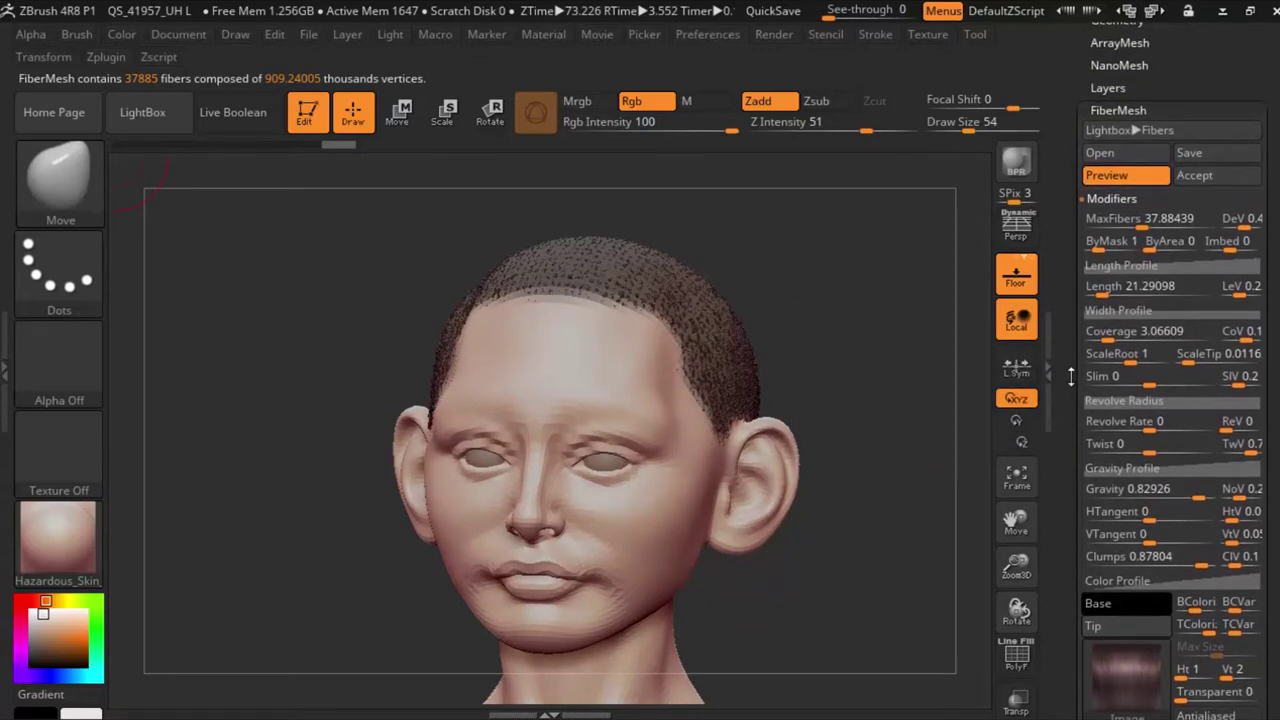
{"action": "scroll", "coordinate": [1078, 400], "scroll_direction": "down", "scroll_amount": 3}
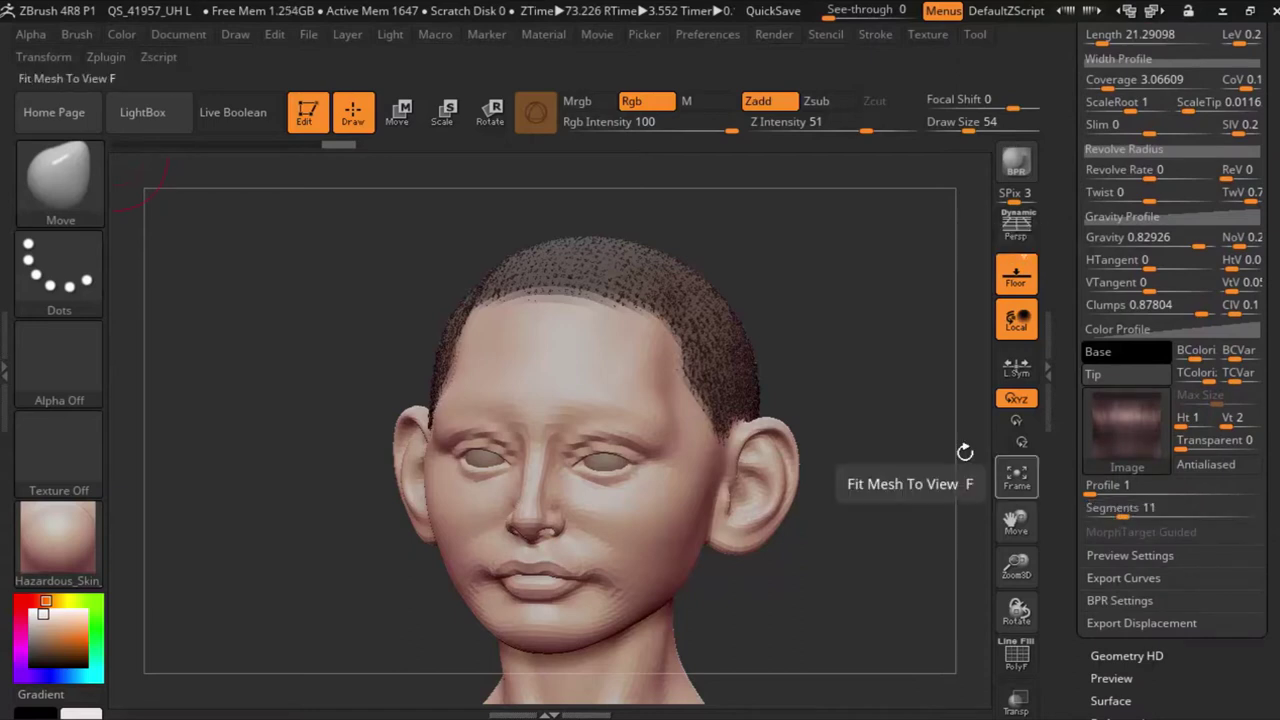
{"action": "left_click_drag", "start_coordinate": [963, 449], "coordinate": [900, 450]}
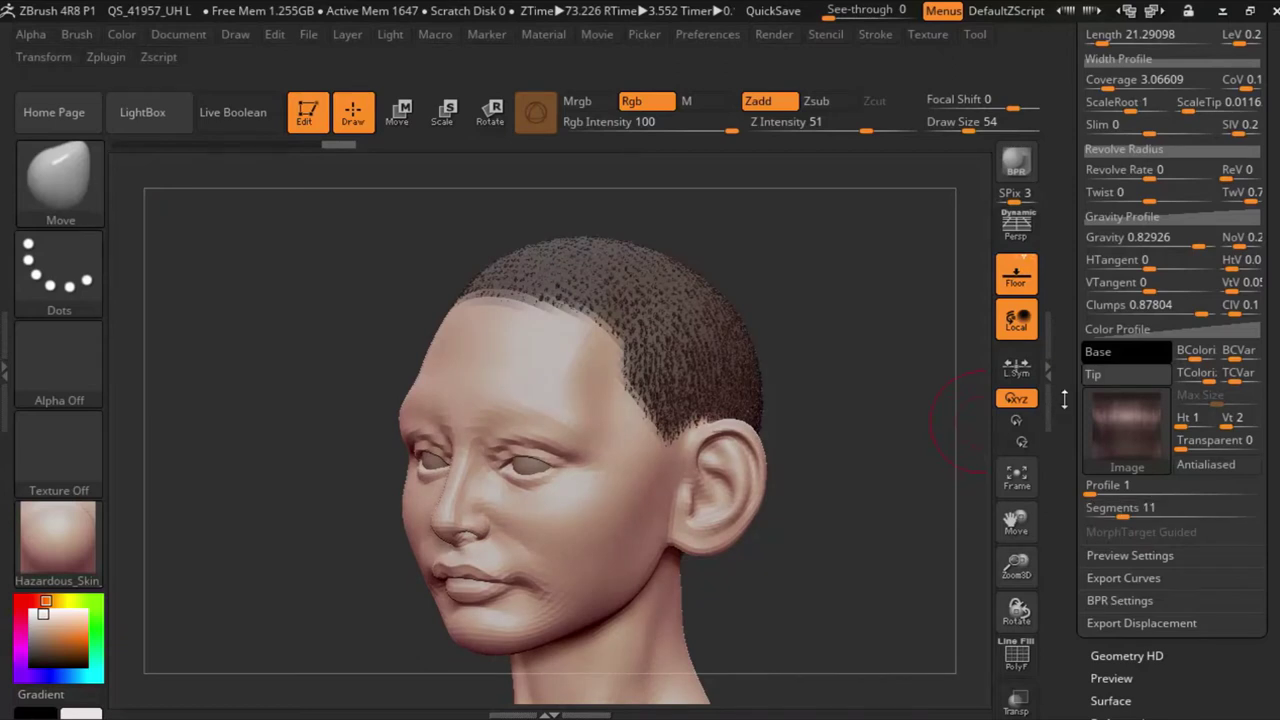
{"action": "left_click_drag", "start_coordinate": [1069, 399], "coordinate": [1072, 475]}
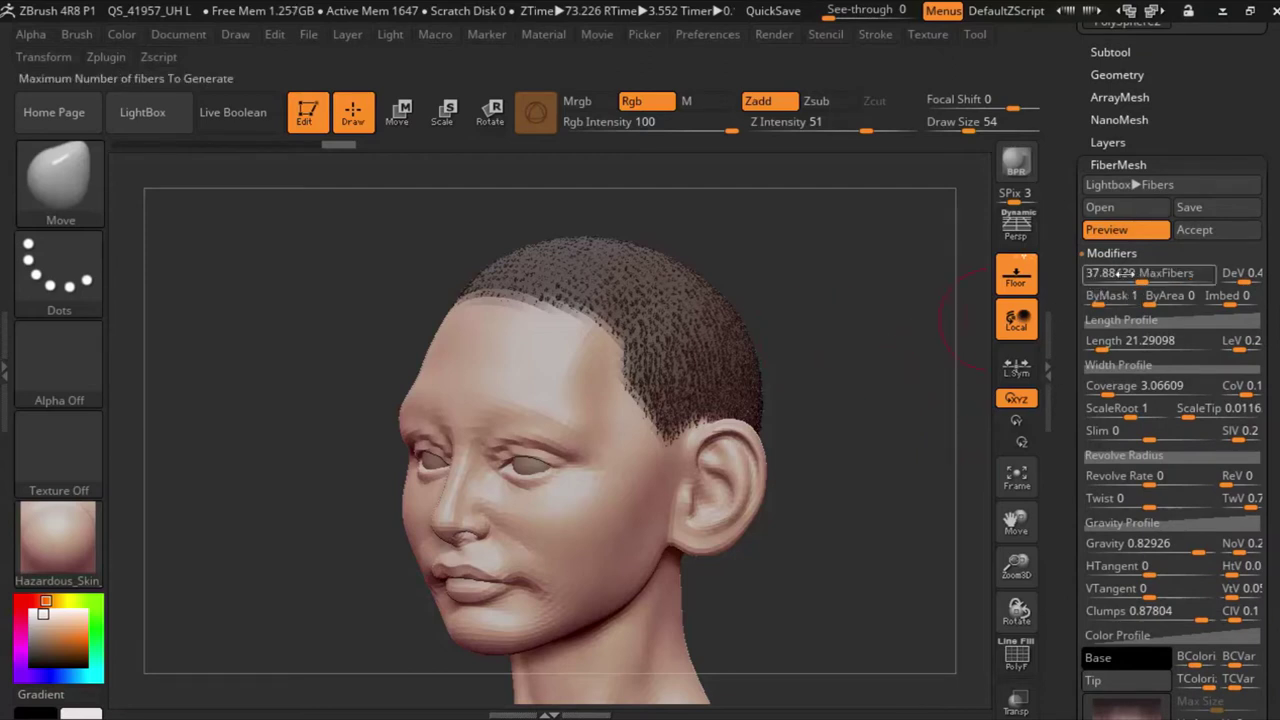
{"action": "left_click_drag", "start_coordinate": [1160, 273], "coordinate": [1146, 273]}
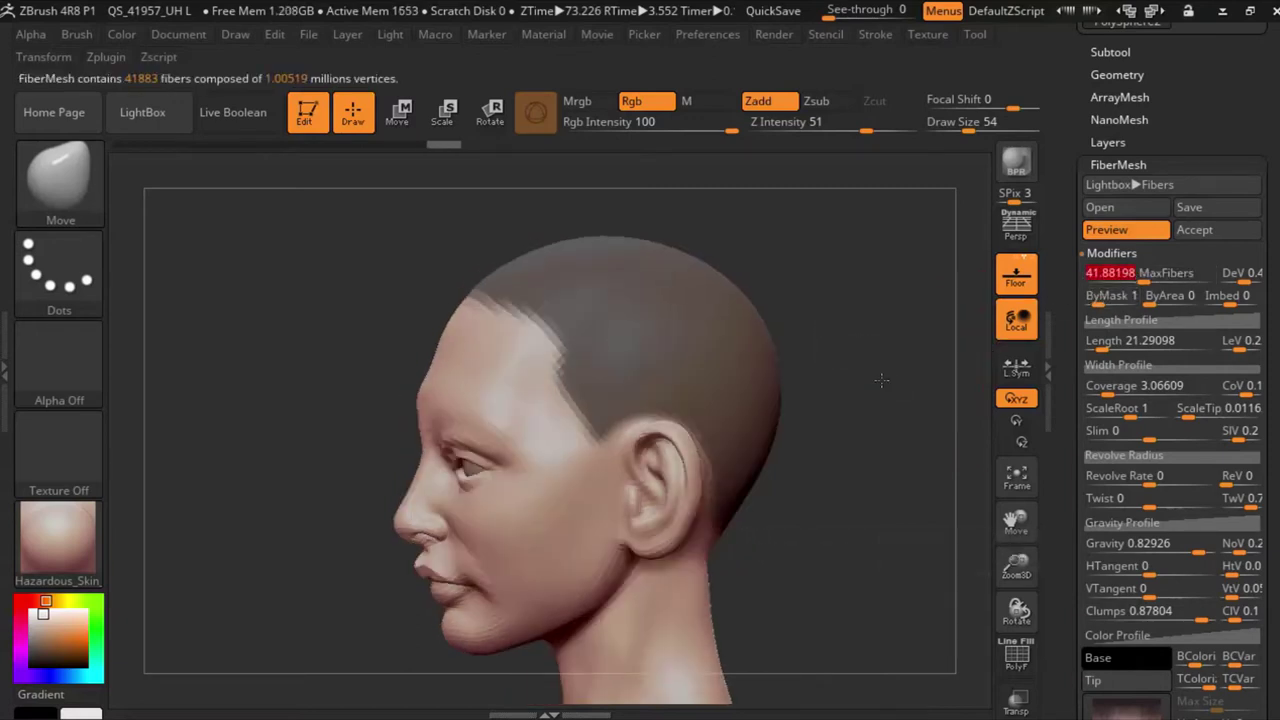
{"action": "left_click_drag", "start_coordinate": [1110, 341], "coordinate": [1205, 341]}
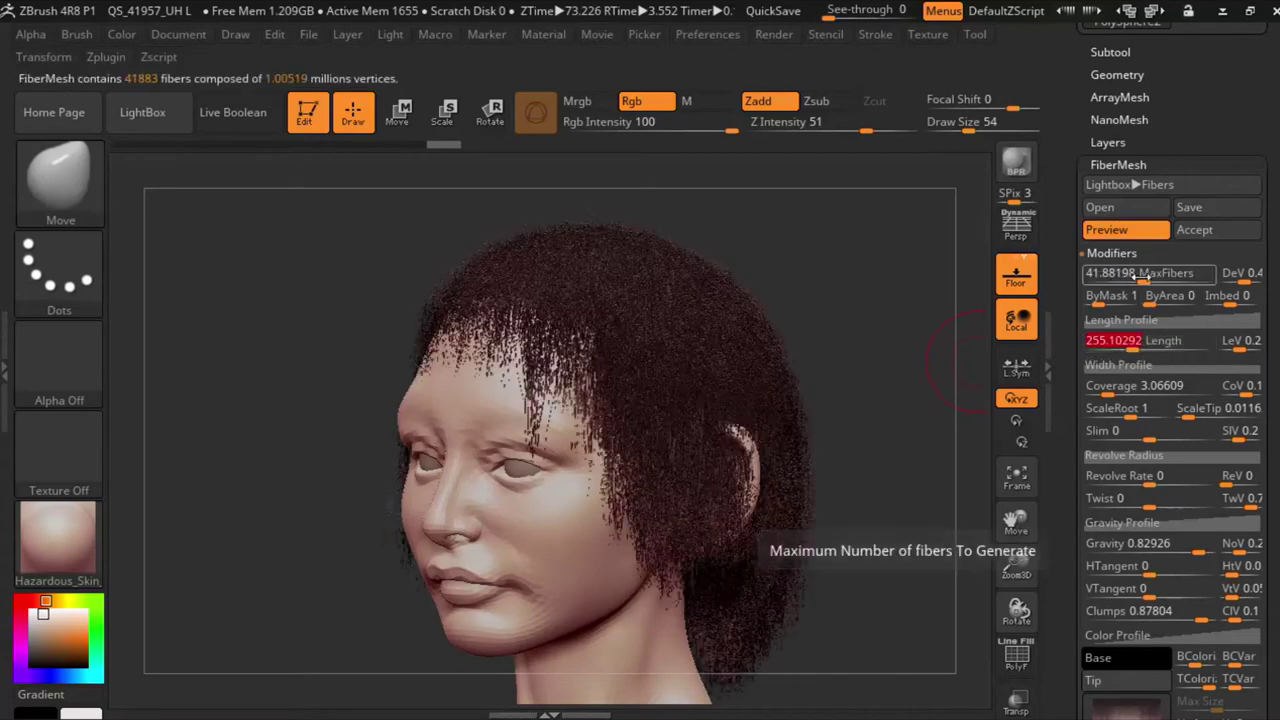
{"action": "left_click_drag", "start_coordinate": [880, 380], "coordinate": [892, 380], "text": "shift"}
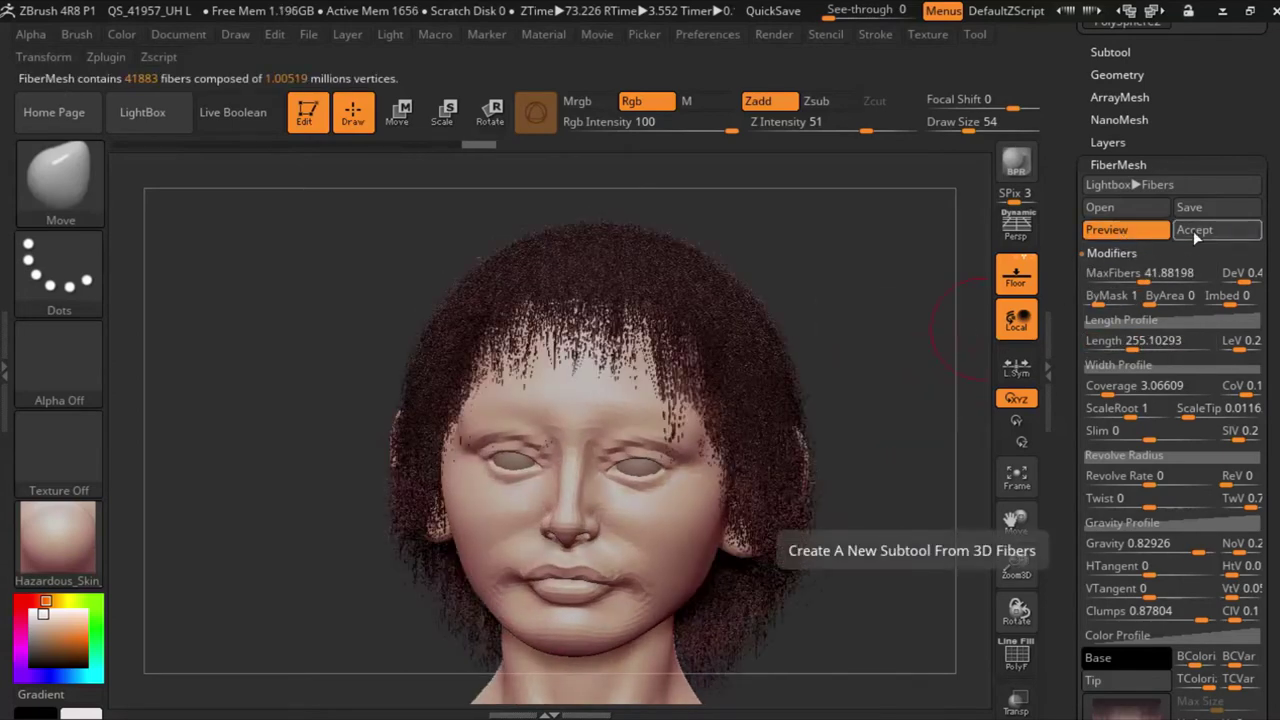
Step: Accept the fiber hair preview as the new Fibers26 subtool and angle the view on it
{"action": "left_click", "coordinate": [1193, 230]}
{"action": "left_click", "coordinate": [889, 283]}
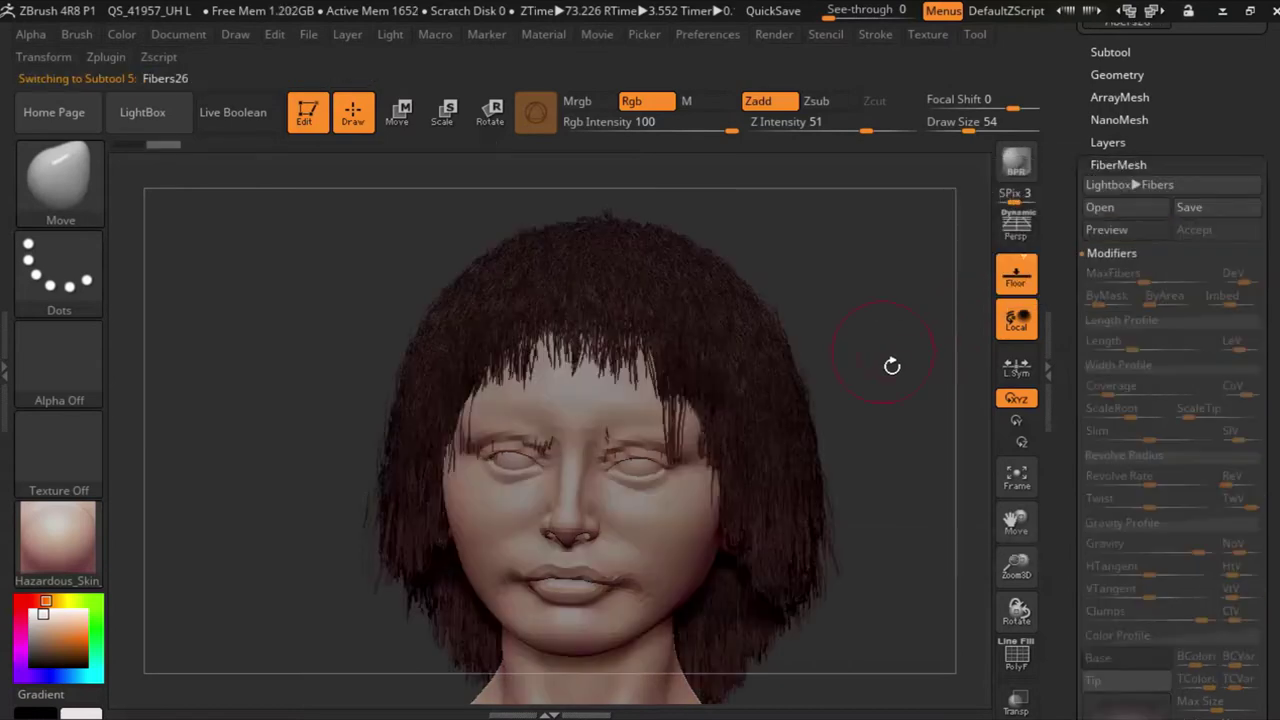
{"action": "left_click_drag", "start_coordinate": [892, 366], "coordinate": [914, 283]}
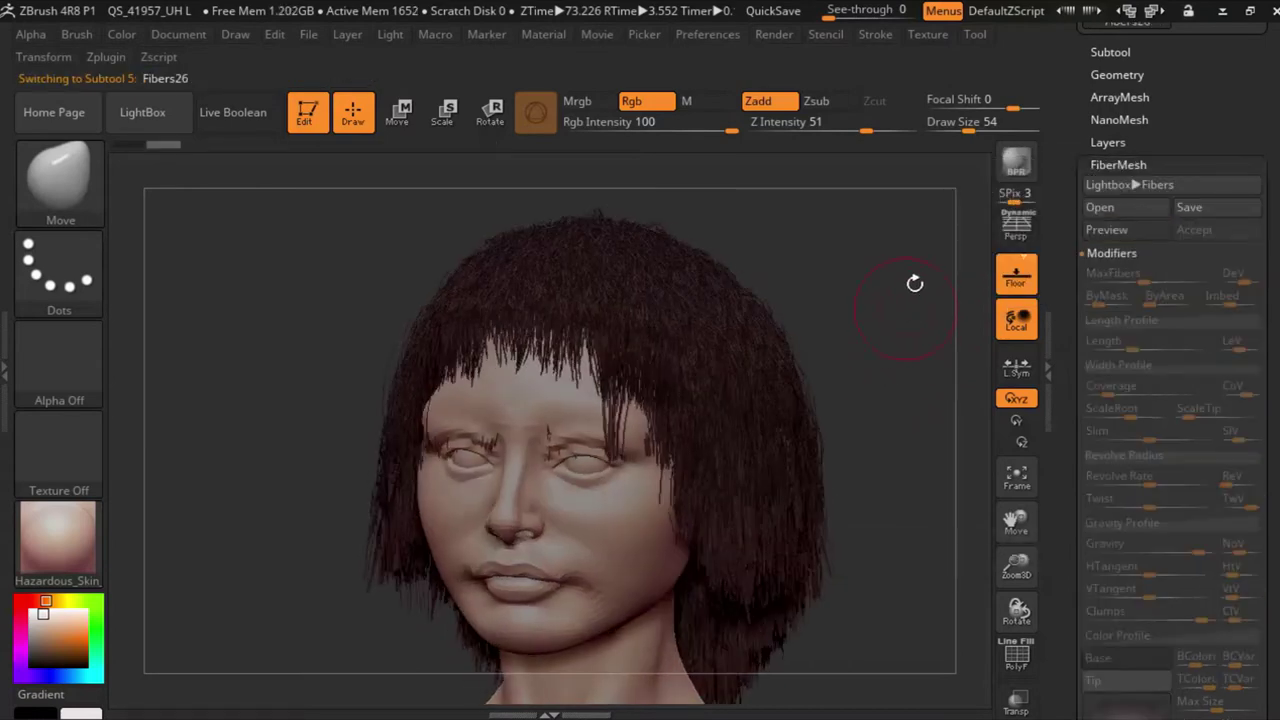
Step: Render a BPR preview of the bob-with-bangs hair and zoom in on the face
{"action": "left_click", "coordinate": [1017, 170]}
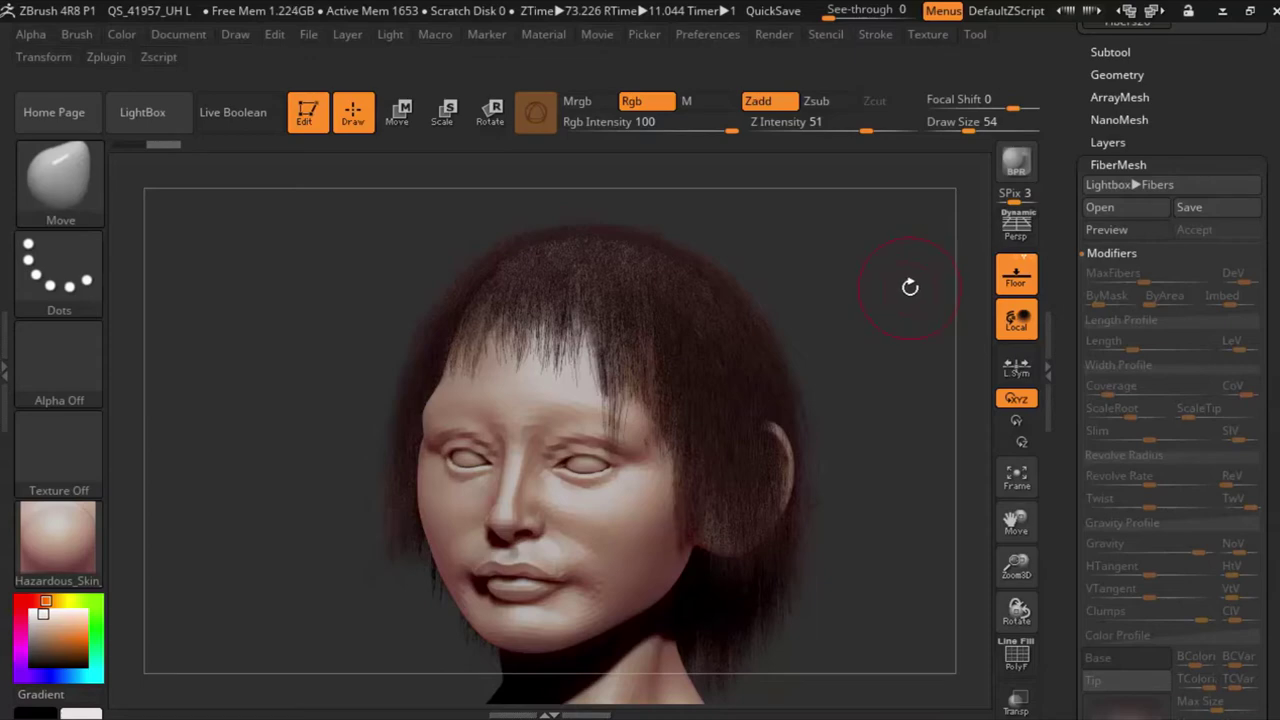
{"action": "left_click_drag", "start_coordinate": [1074, 254], "coordinate": [1070, 149]}
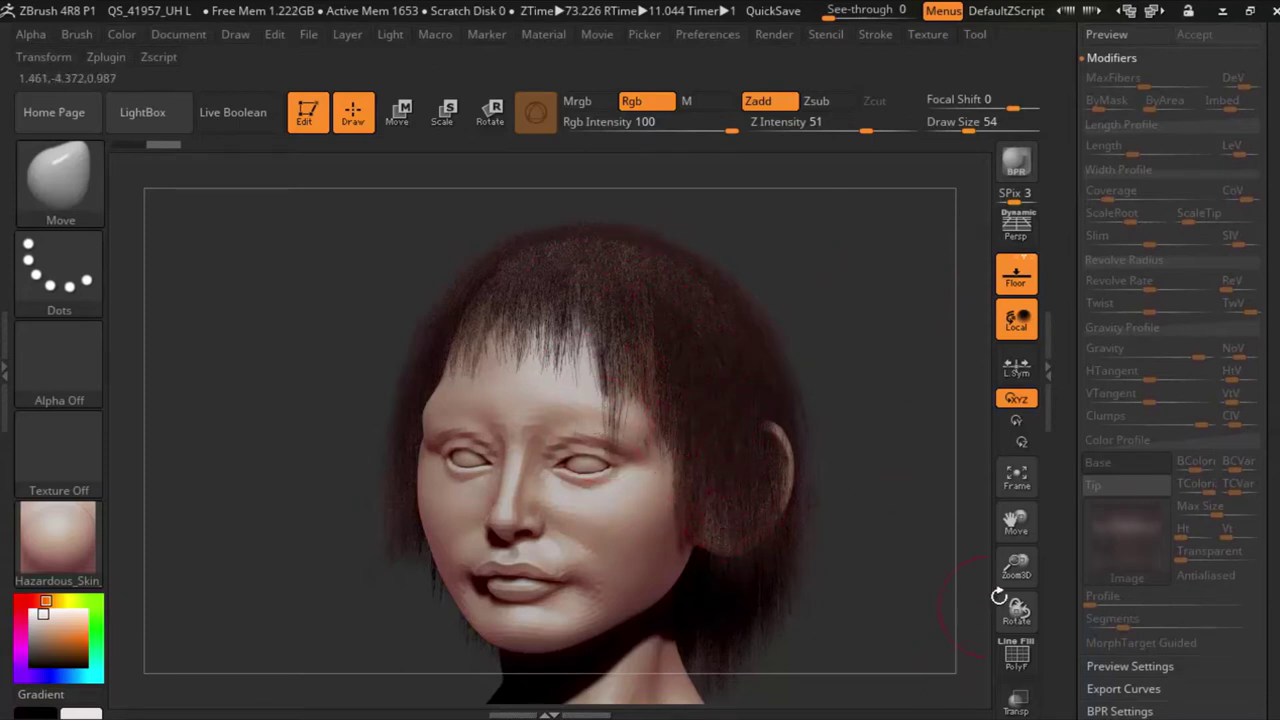
{"action": "mouse_move", "coordinate": [993, 578]}
{"action": "left_mouse_down"}
{"action": "mouse_move", "coordinate": [993, 546]}
{"action": "mouse_move", "coordinate": [993, 590]}
{"action": "left_mouse_up"}
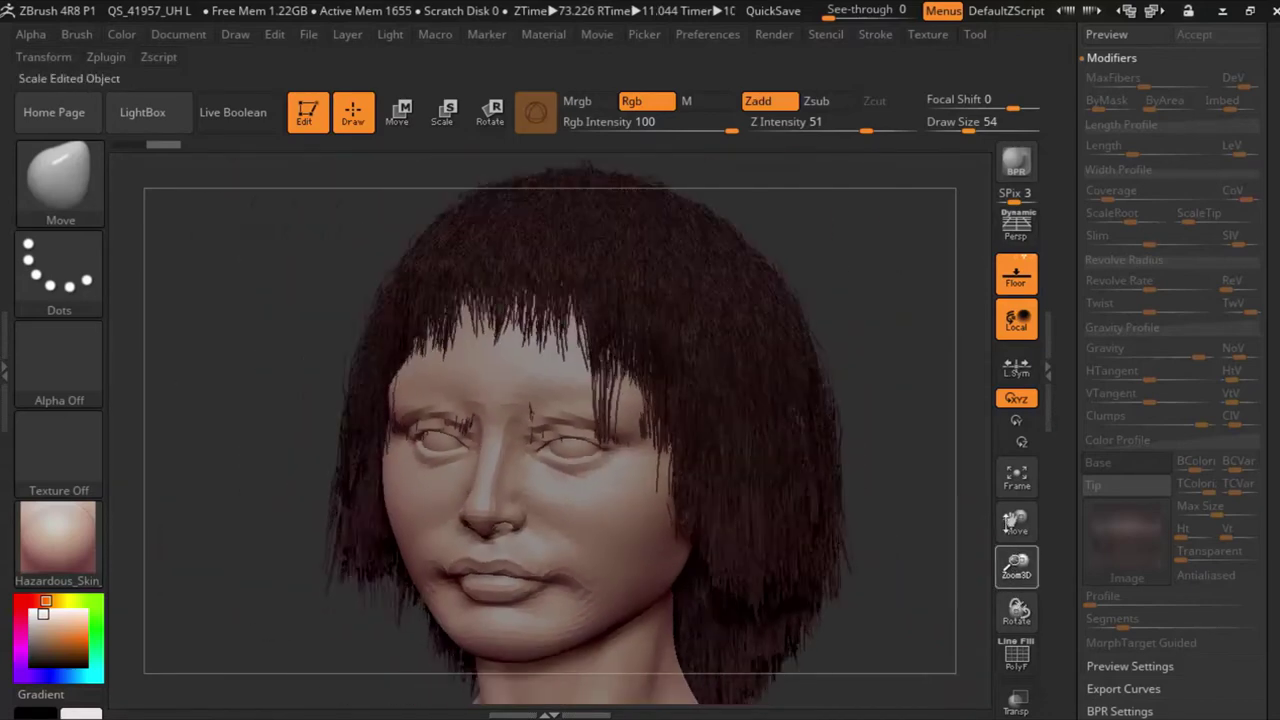
{"action": "left_click_drag", "start_coordinate": [1064, 298], "coordinate": [1062, 440]}
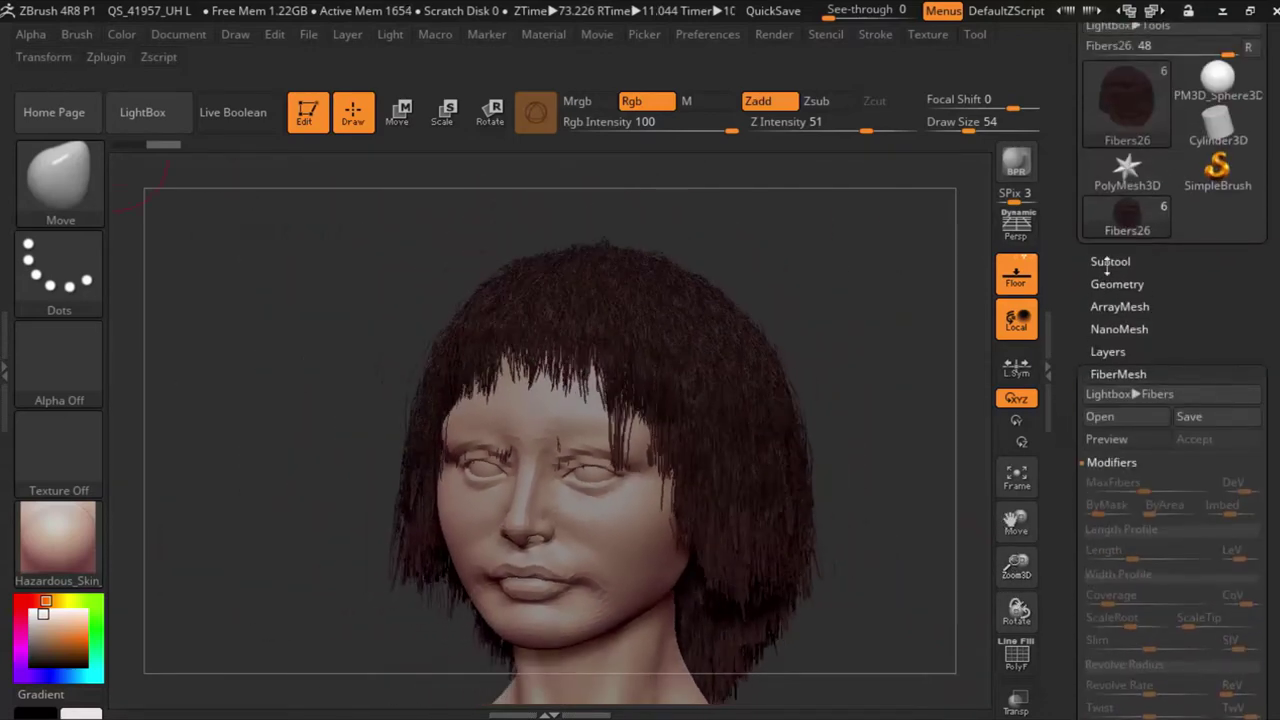
Step: Select Fibers26 in the subtool list and delete it, confirming with OK
{"action": "left_click", "coordinate": [1110, 261]}
{"action": "left_click_drag", "start_coordinate": [1068, 338], "coordinate": [1062, 440]}
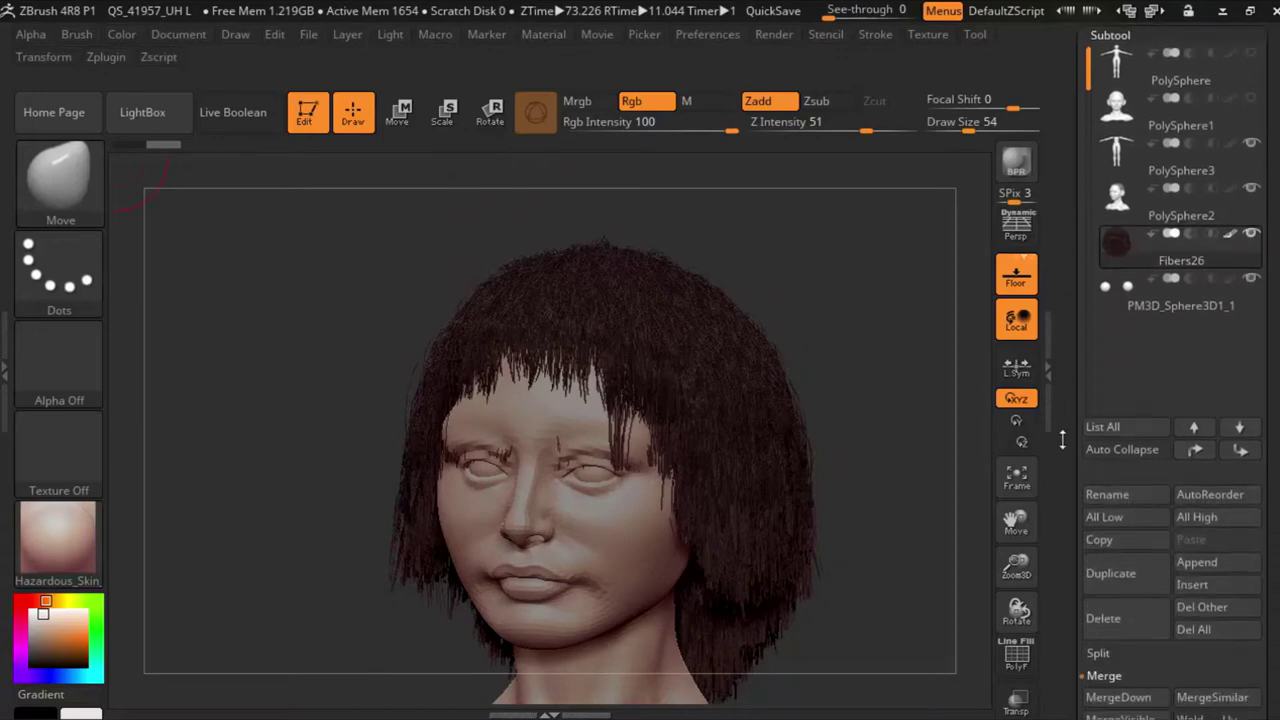
{"action": "left_click", "coordinate": [1084, 616]}
{"action": "left_click", "coordinate": [952, 661]}
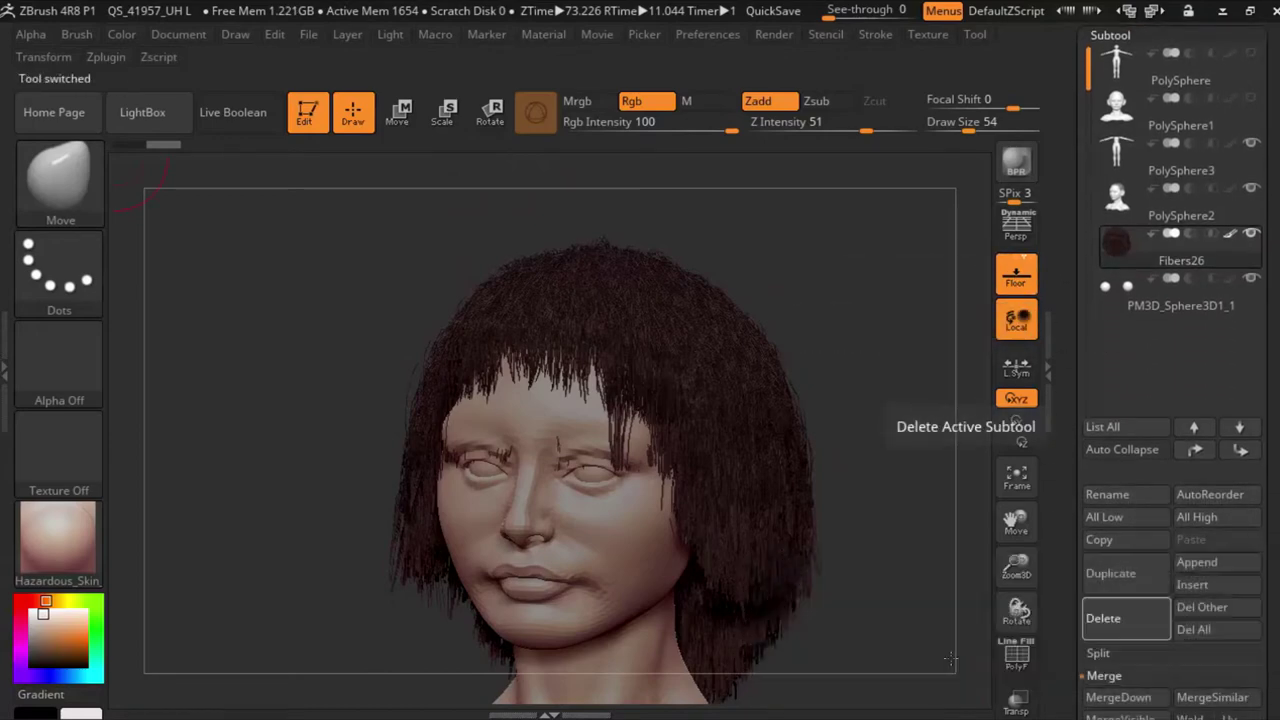
{"action": "left_click", "coordinate": [1112, 202]}
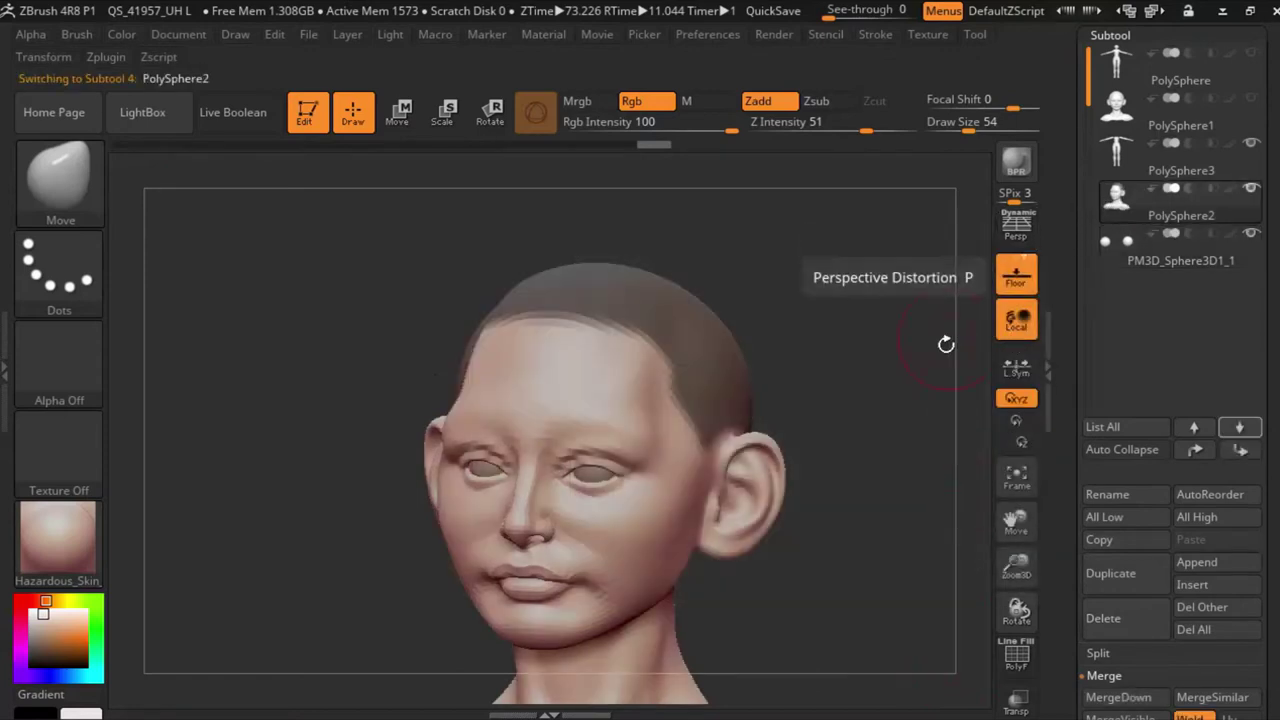
Step: Turn the bald head to face forward and bring up its Geometry settings
{"action": "left_click_drag", "start_coordinate": [943, 343], "coordinate": [909, 343]}
{"action": "mouse_move", "coordinate": [705, 206]}
{"action": "left_mouse_down", "text": "ctrl"}
{"action": "mouse_move", "coordinate": [459, 231]}
{"action": "mouse_move", "coordinate": [767, 373]}
{"action": "mouse_move", "coordinate": [822, 308]}
{"action": "mouse_move", "coordinate": [845, 306]}
{"action": "left_mouse_up", "text": "ctrl"}
{"action": "left_click_drag", "start_coordinate": [1001, 535], "coordinate": [1020, 475]}
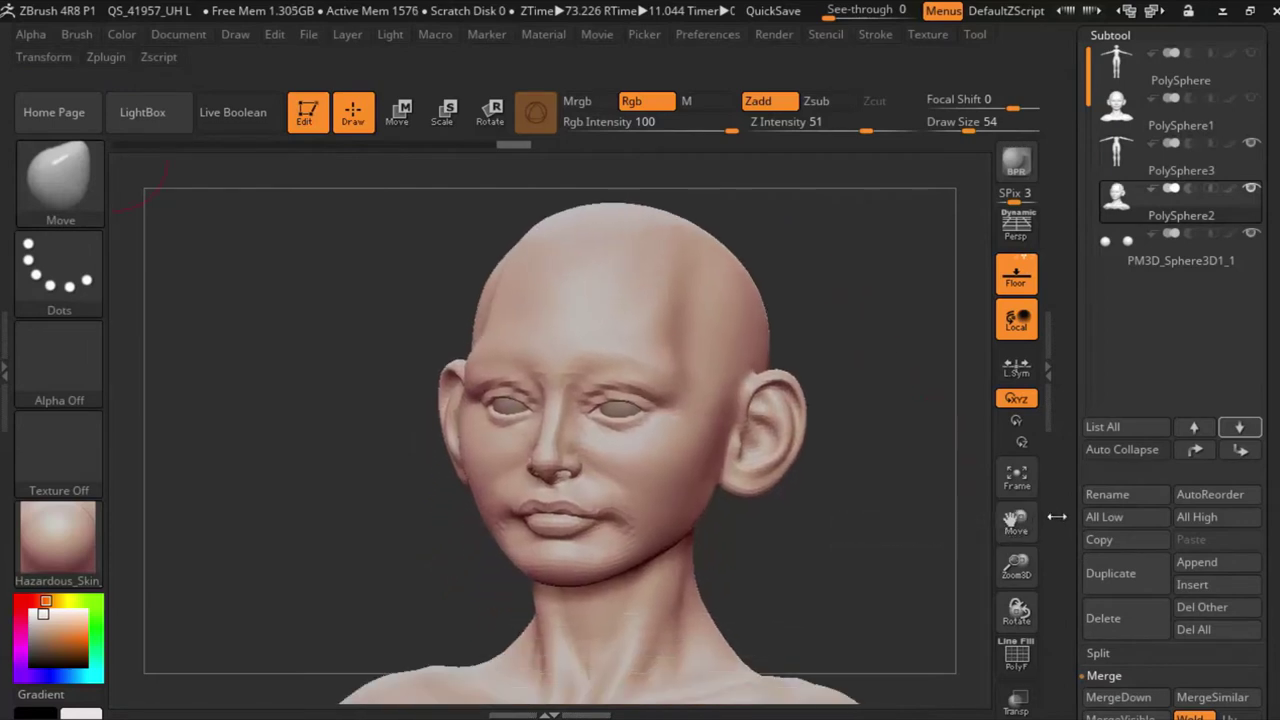
{"action": "scroll", "coordinate": [1136, 510], "scroll_direction": "down", "scroll_amount": 5}
{"action": "left_click", "coordinate": [1136, 510]}
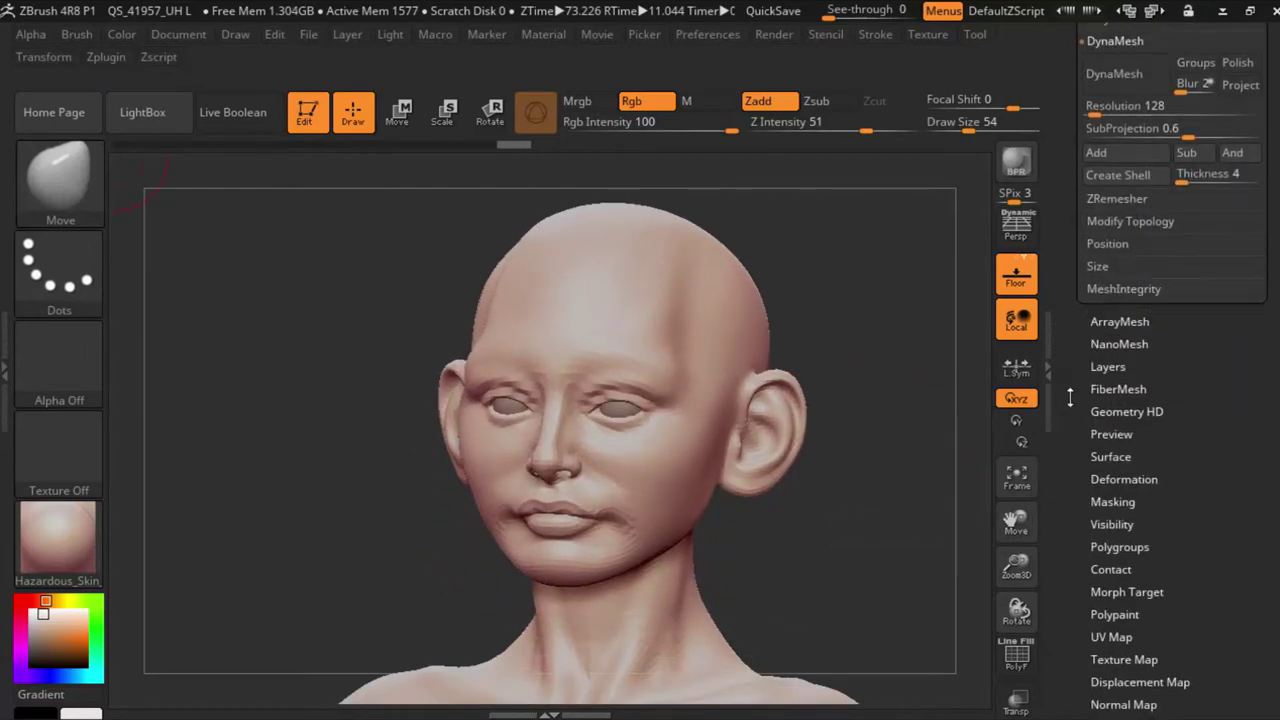
{"action": "scroll", "coordinate": [1070, 390], "scroll_direction": "up", "scroll_amount": 3}
{"action": "scroll", "coordinate": [1076, 510], "scroll_direction": "up", "scroll_amount": 3}
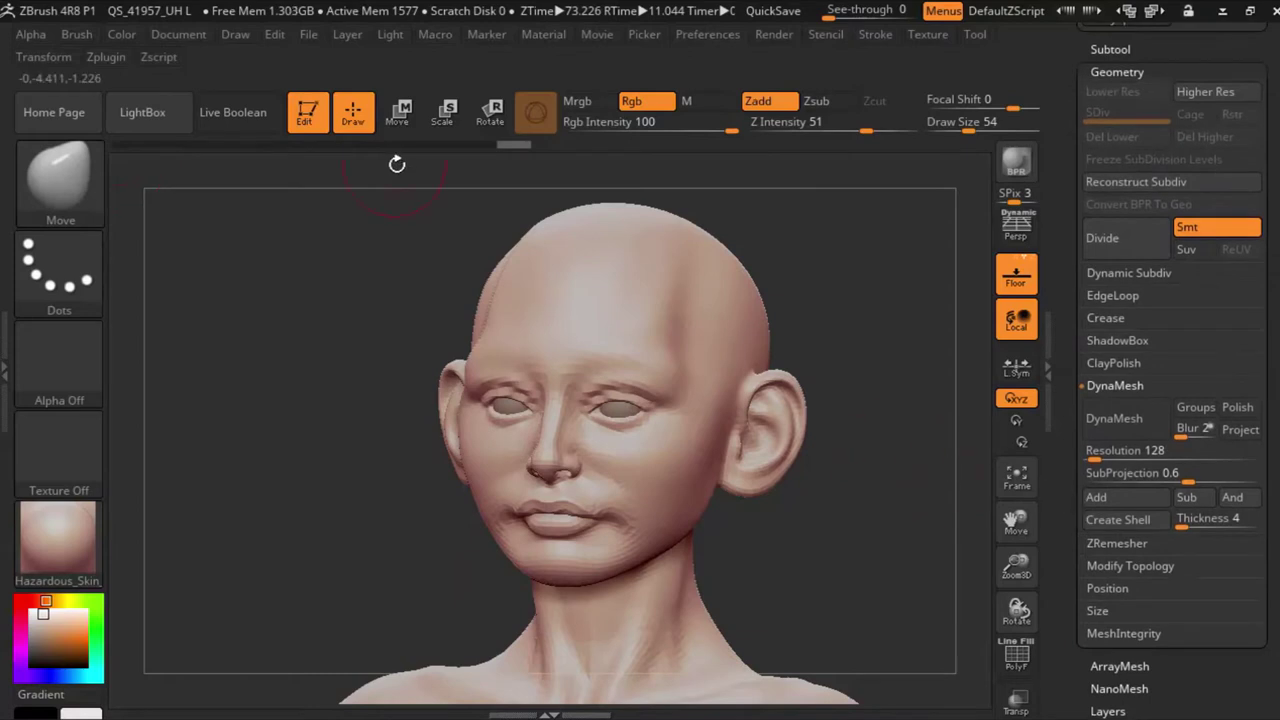
{"action": "left_click_drag", "start_coordinate": [514, 145], "coordinate": [425, 147]}
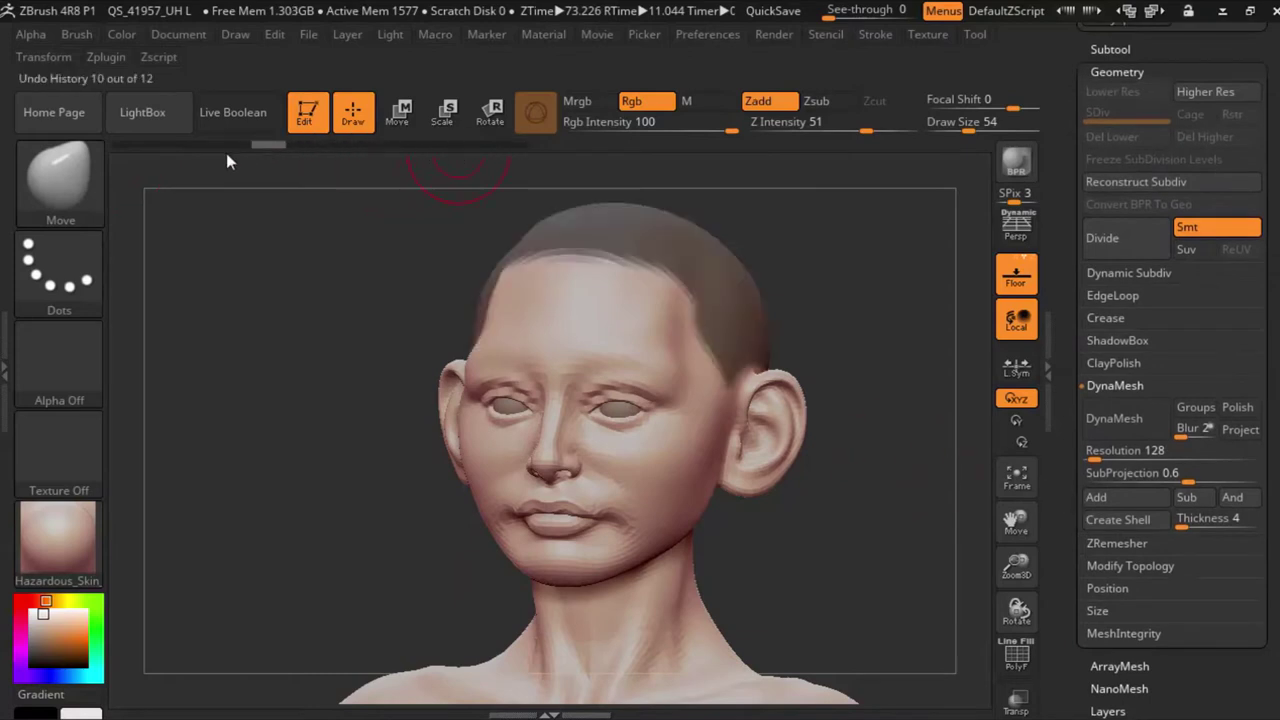
{"action": "left_click_drag", "start_coordinate": [226, 160], "coordinate": [98, 168]}
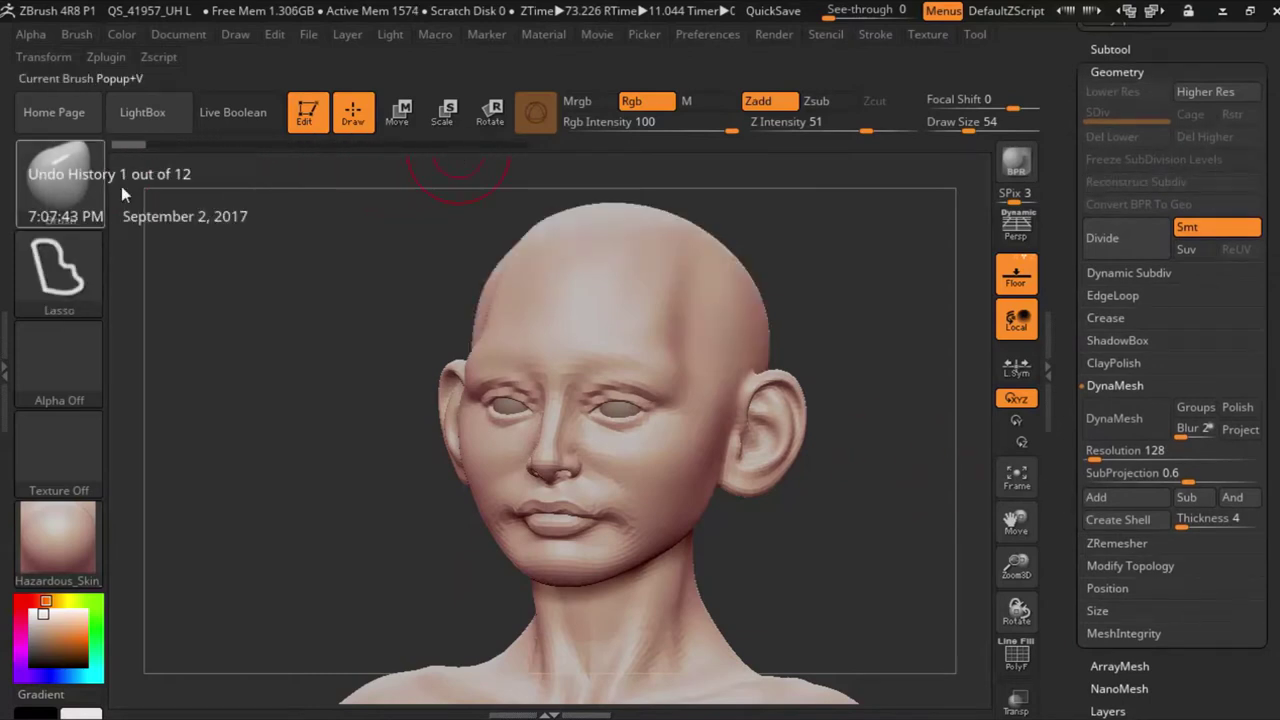
{"action": "mouse_move", "coordinate": [128, 145]}
{"action": "left_mouse_down"}
{"action": "mouse_move", "coordinate": [509, 170]}
{"action": "mouse_move", "coordinate": [461, 155]}
{"action": "left_mouse_up"}
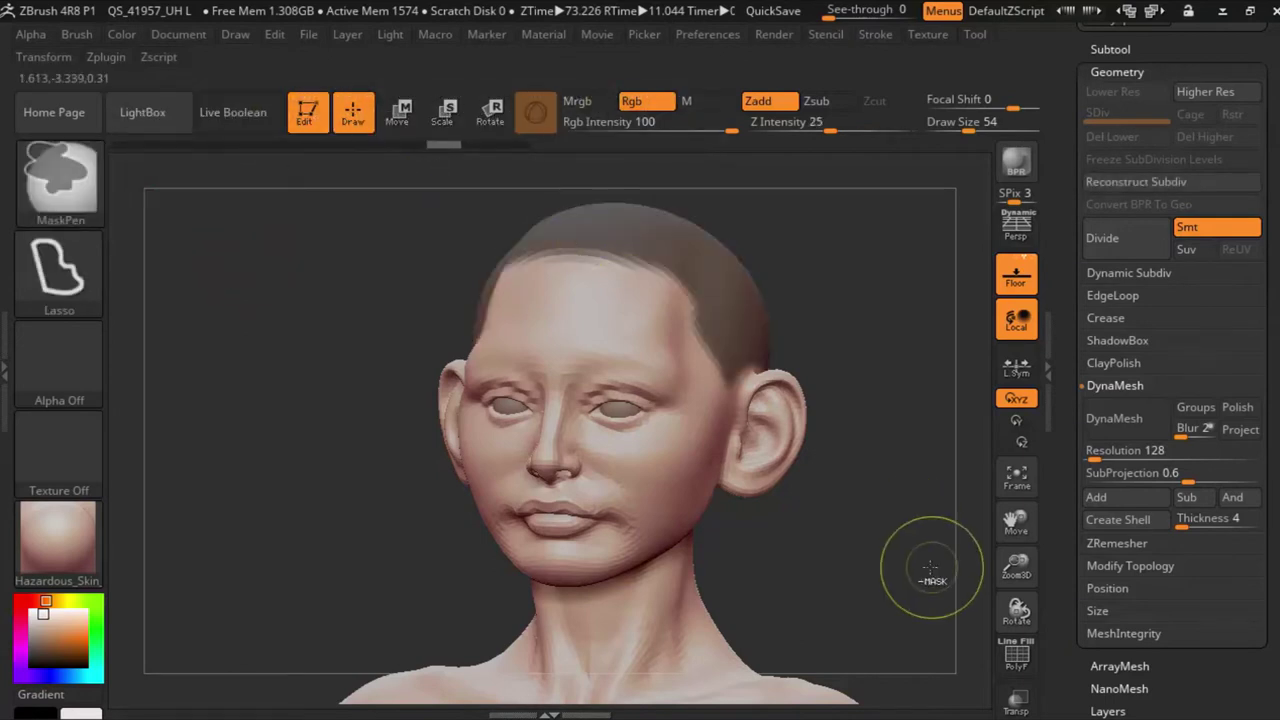
{"action": "left_click_drag", "start_coordinate": [920, 578], "coordinate": [985, 162], "text": "ctrl"}
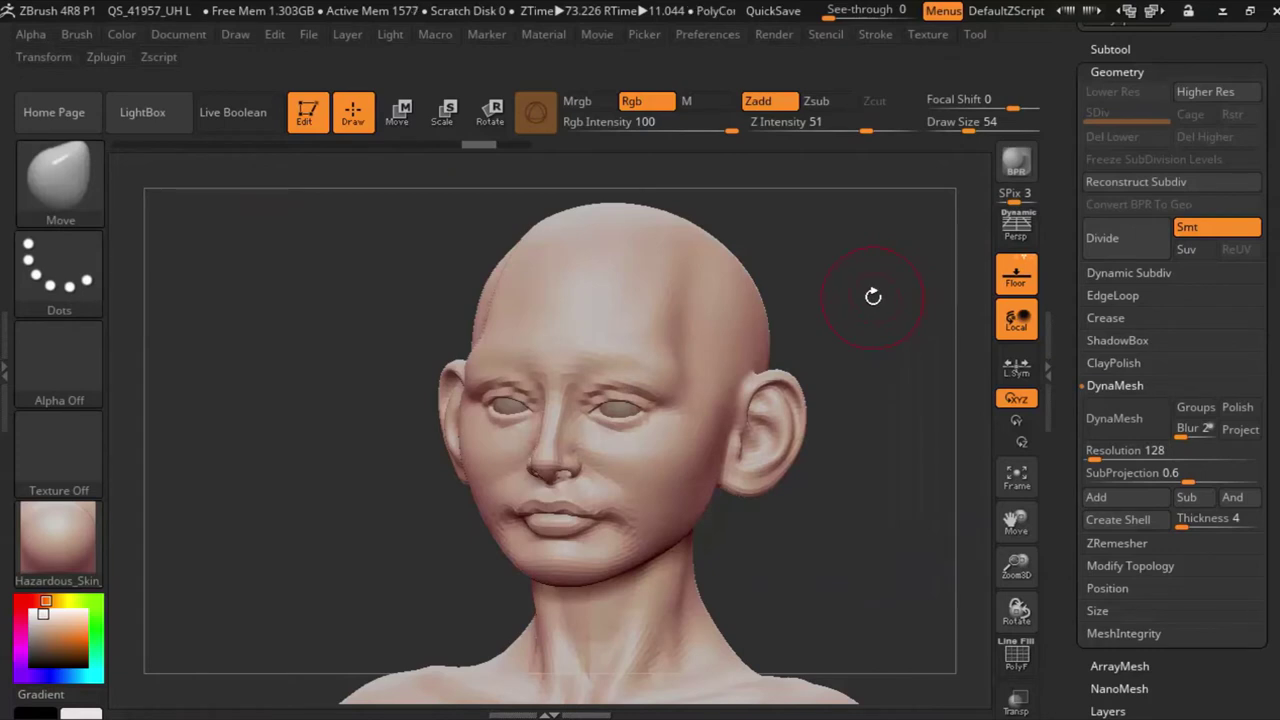
Step: Switch to the Blob brush, test a blob stroke on the upper head, and undo it
{"action": "left_click", "coordinate": [100, 174]}
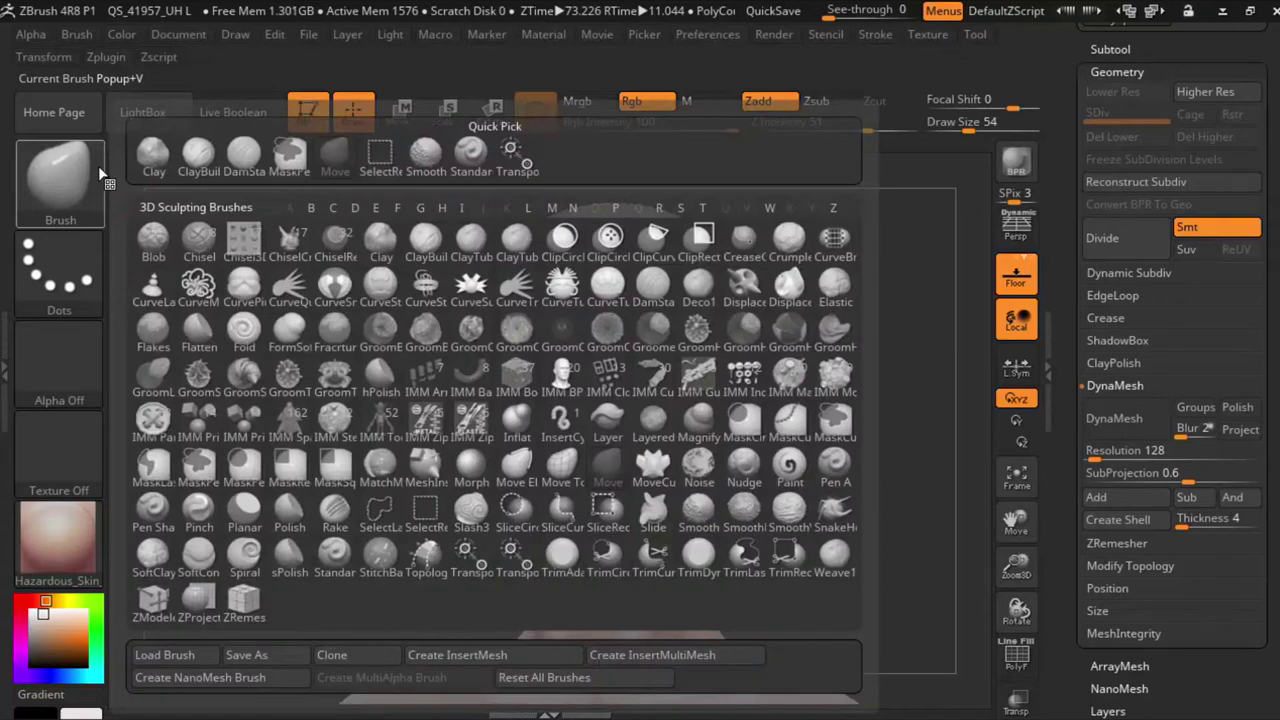
{"action": "left_click", "coordinate": [152, 233]}
{"action": "mouse_move", "coordinate": [945, 530]}
{"action": "left_mouse_down"}
{"action": "mouse_move", "coordinate": [936, 593]}
{"action": "mouse_move", "coordinate": [929, 520]}
{"action": "left_mouse_up"}
{"action": "mouse_move", "coordinate": [625, 325]}
{"action": "left_mouse_down"}
{"action": "mouse_move", "coordinate": [770, 332]}
{"action": "mouse_move", "coordinate": [772, 357]}
{"action": "mouse_move", "coordinate": [851, 357]}
{"action": "mouse_move", "coordinate": [900, 250]}
{"action": "left_mouse_up"}
{"action": "key", "text": "ctrl+z"}
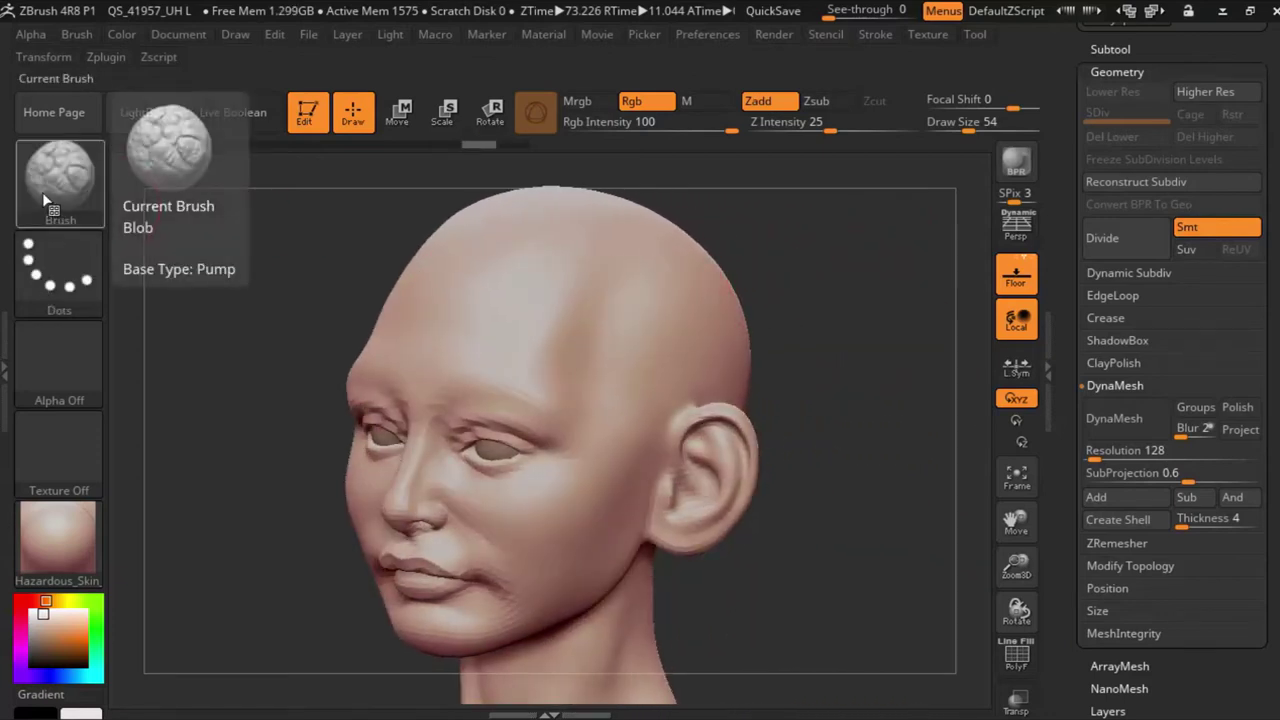
Step: Test another Blob stroke on the forehead and undo it
{"action": "left_click_drag", "start_coordinate": [530, 330], "coordinate": [629, 309]}
{"action": "key", "text": "ctrl"}
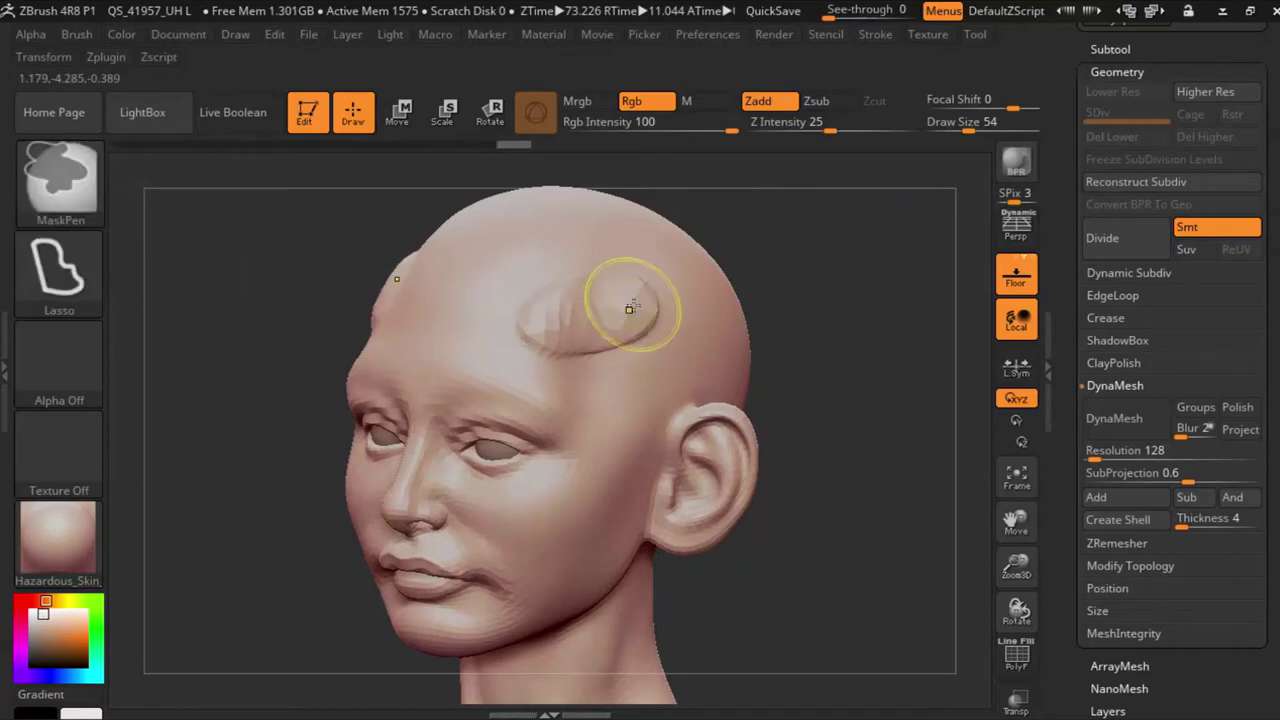
{"action": "key", "text": "ctrl+z"}
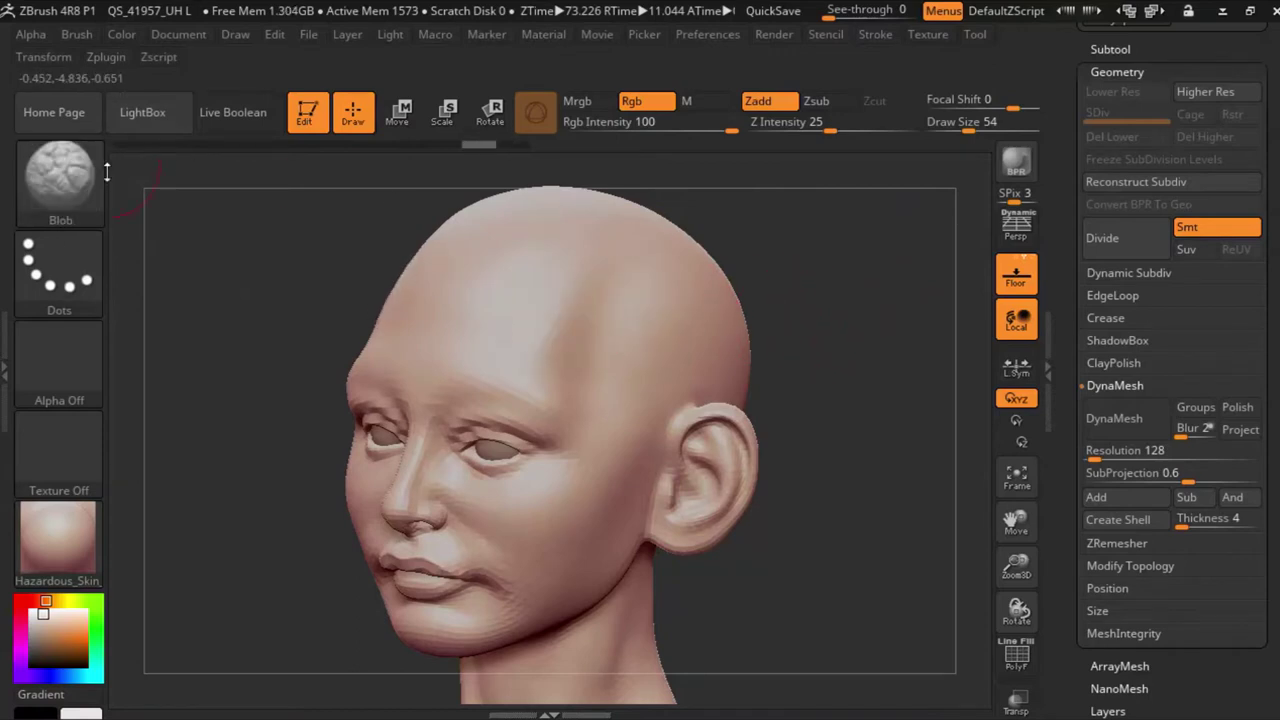
{"action": "left_click", "coordinate": [86, 175]}
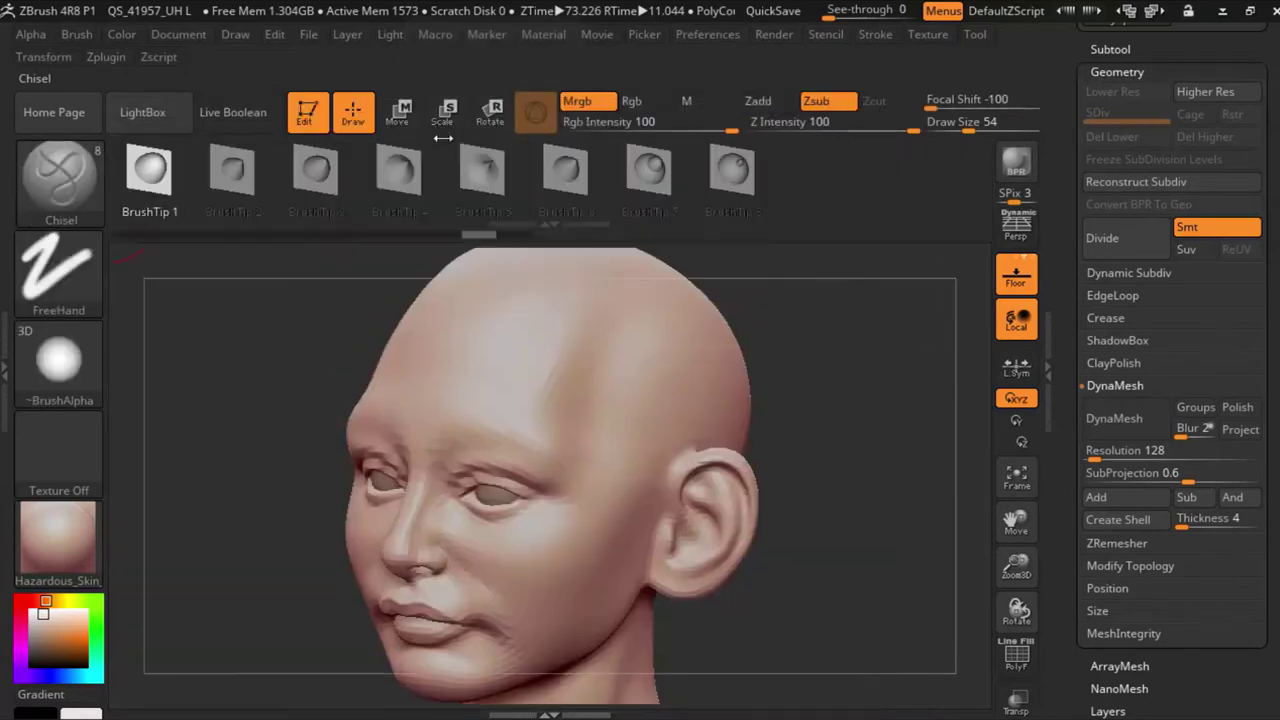
Step: Carve test grooves across the temple and skull top with BrushTip 7, then undo them
{"action": "left_click", "coordinate": [649, 170]}
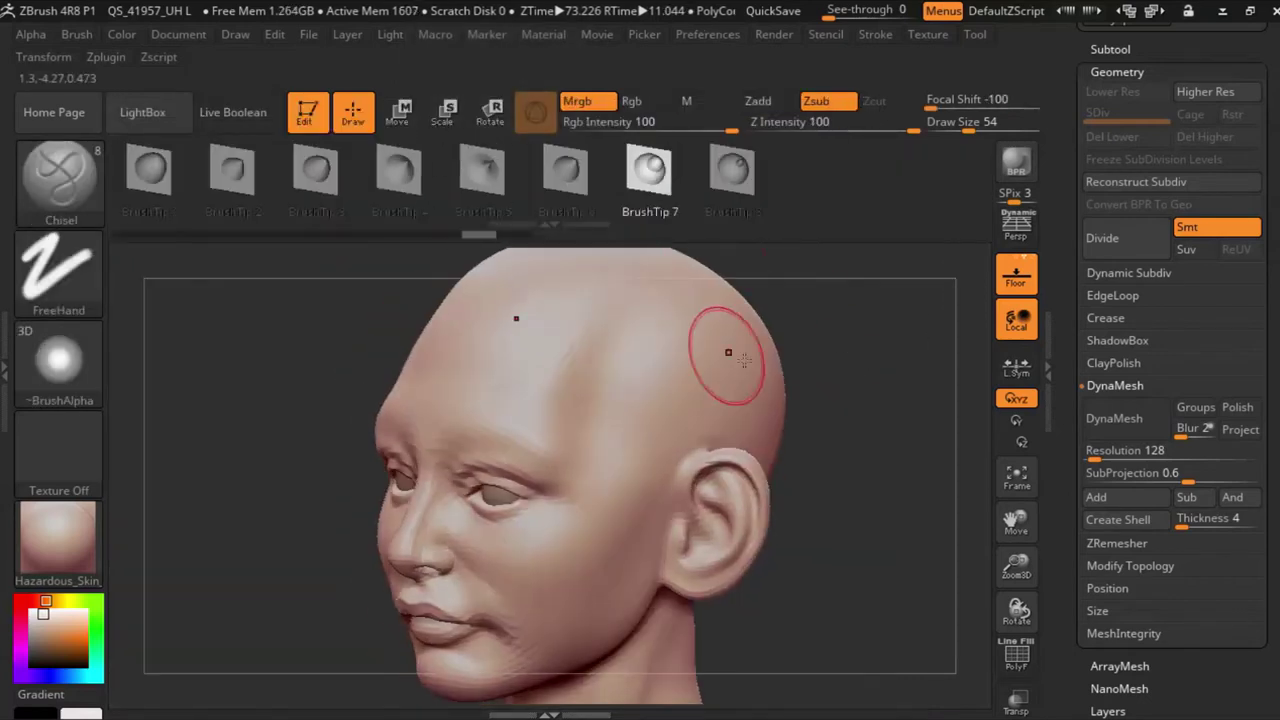
{"action": "mouse_move", "coordinate": [690, 381]}
{"action": "left_mouse_down"}
{"action": "mouse_move", "coordinate": [785, 275]}
{"action": "mouse_move", "coordinate": [460, 330]}
{"action": "left_mouse_up"}
{"action": "left_click_drag", "start_coordinate": [277, 360], "coordinate": [333, 365]}
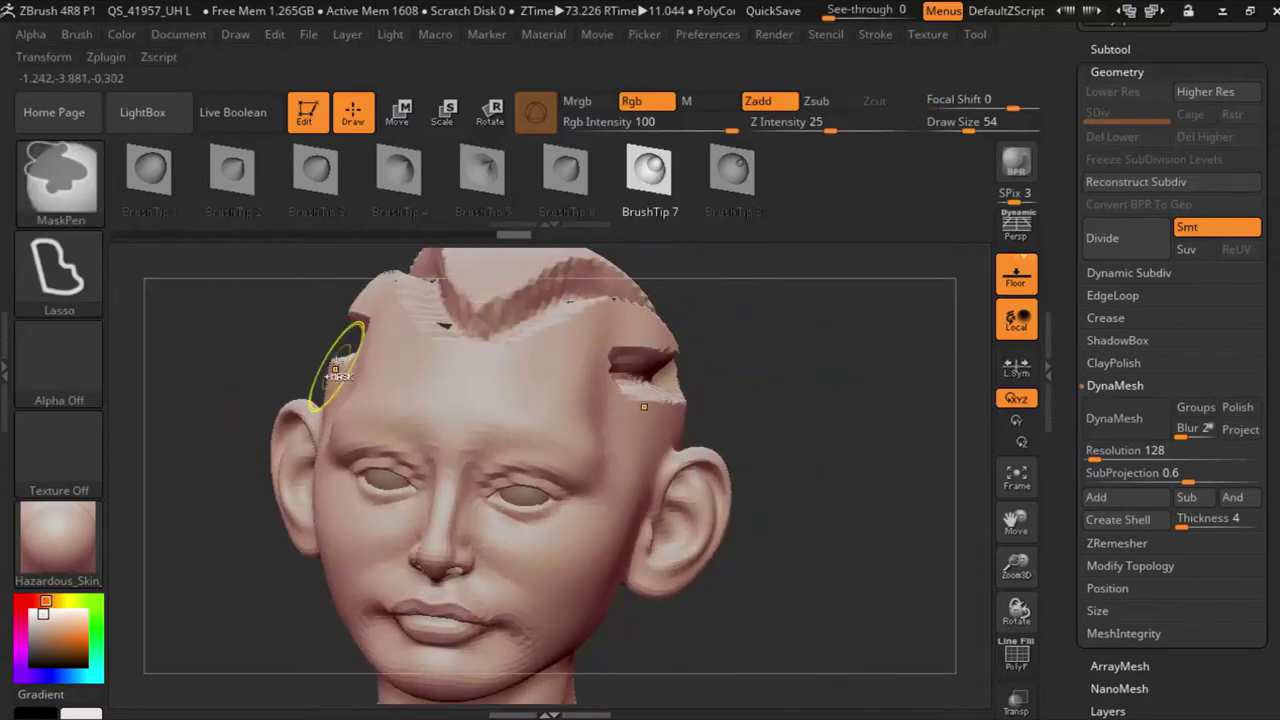
{"action": "key", "text": "ctrl+z"}
{"action": "left_click", "coordinate": [90, 219]}
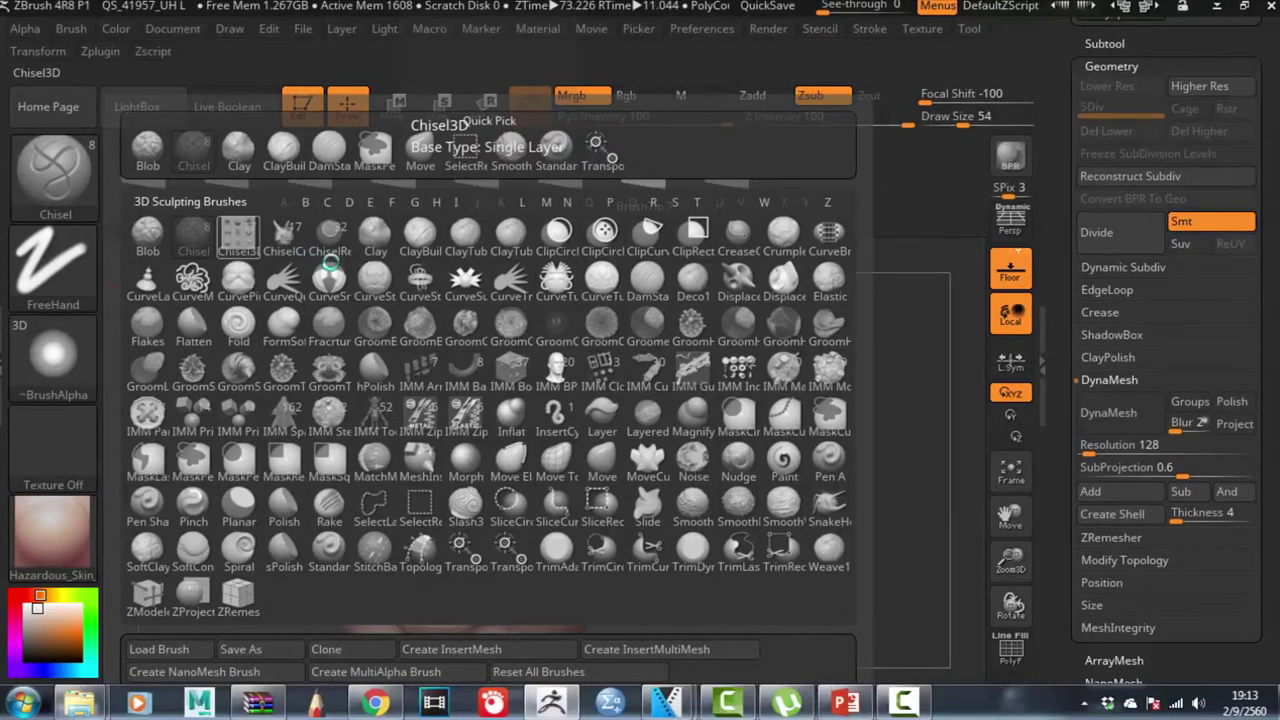
Step: Load Chisel3D with the Ear01 insert mesh, stamp an ear on the skull side, then undo it
{"action": "left_click", "coordinate": [330, 263]}
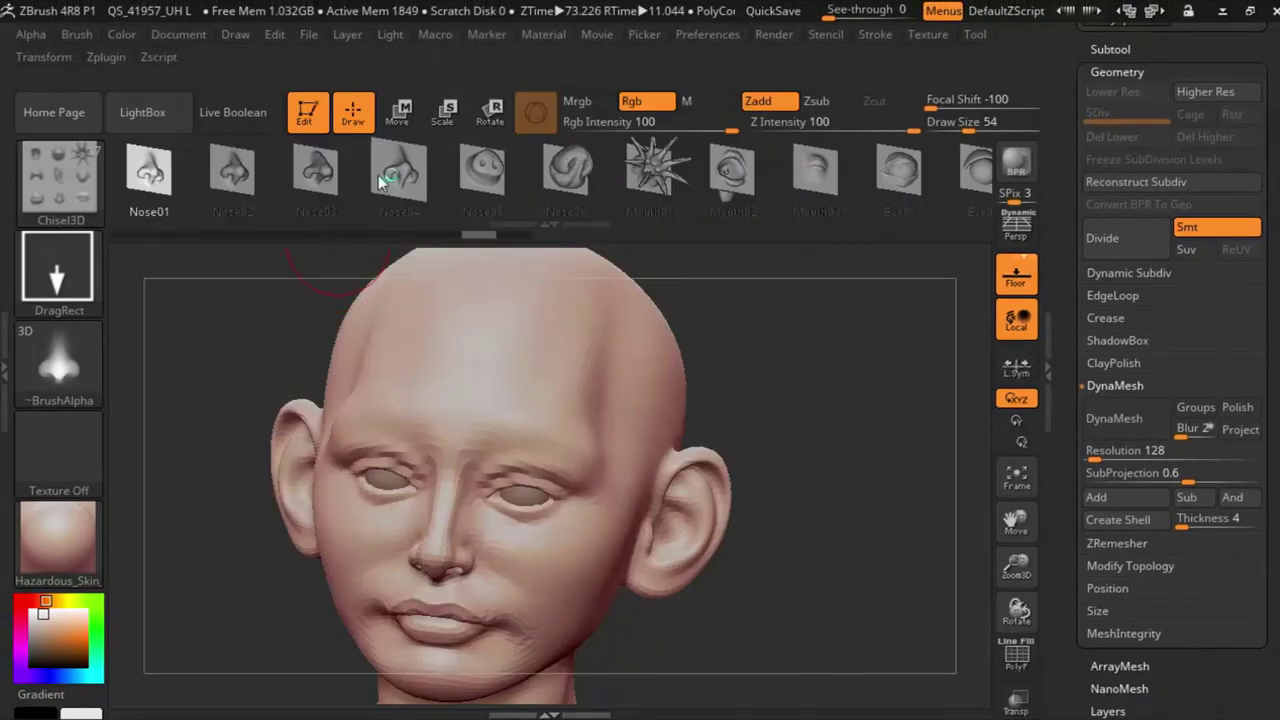
{"action": "left_click_drag", "start_coordinate": [691, 183], "coordinate": [366, 190]}
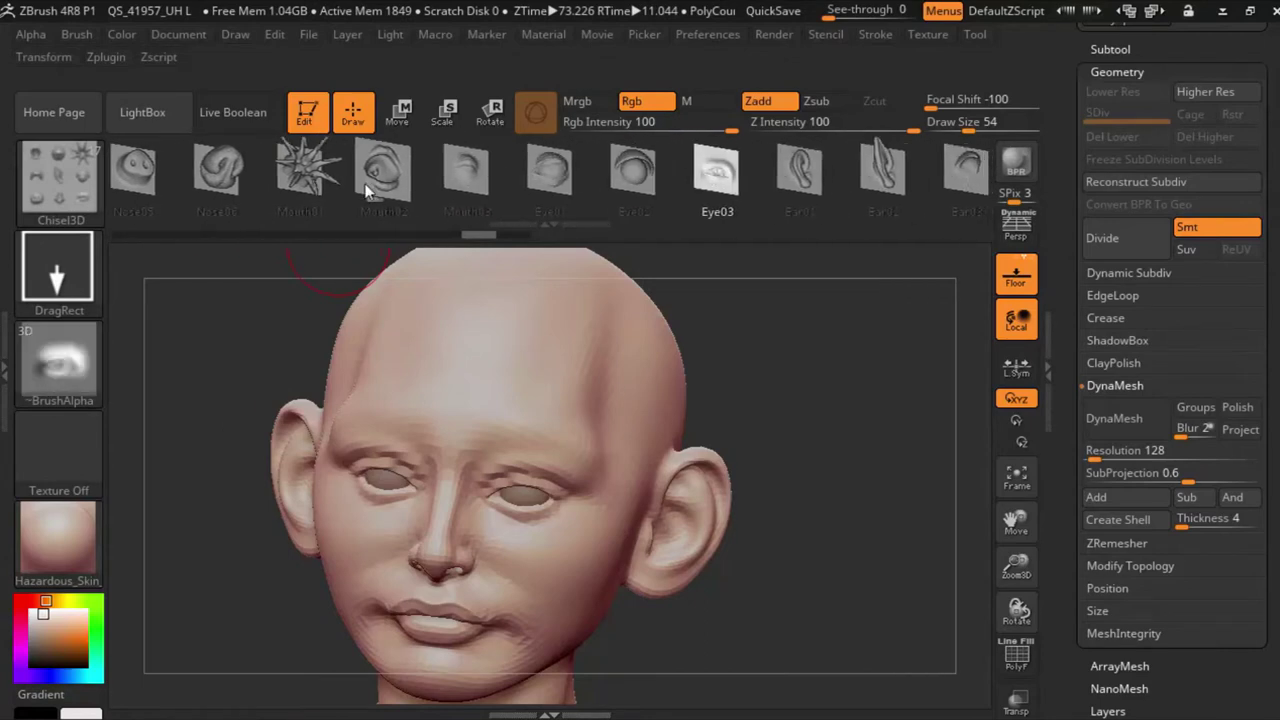
{"action": "left_click_drag", "start_coordinate": [743, 178], "coordinate": [687, 178]}
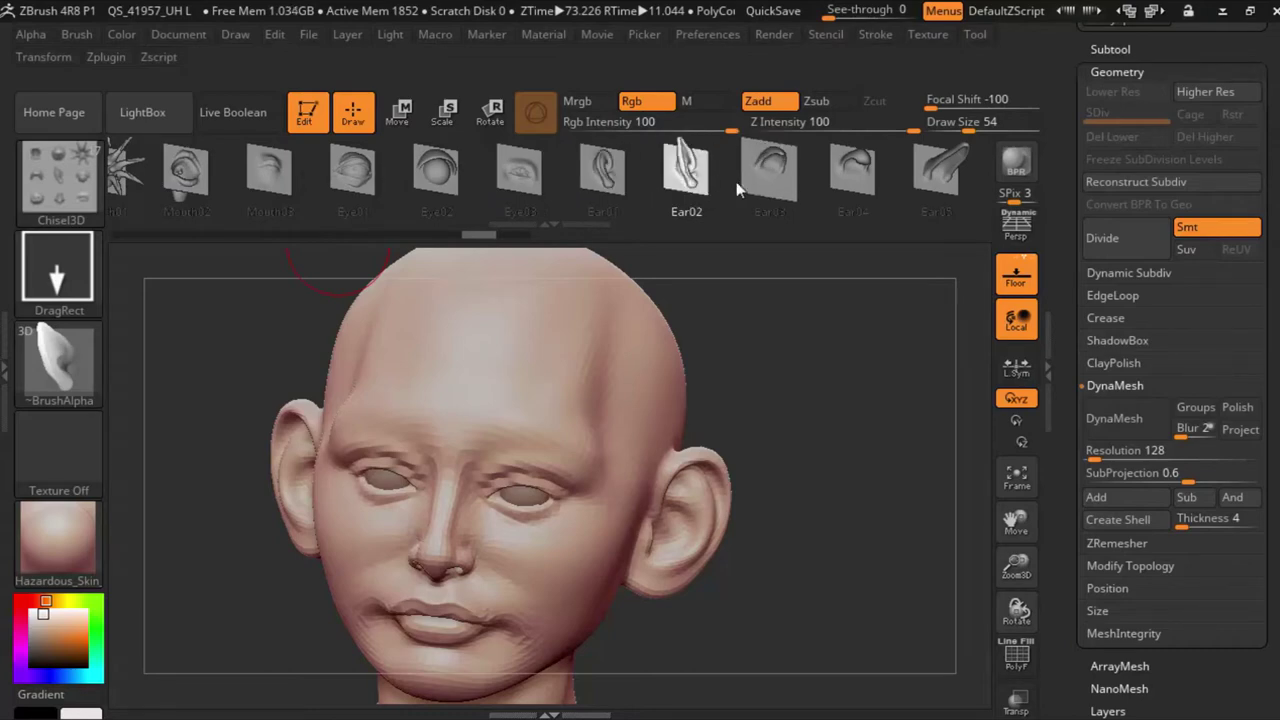
{"action": "left_click", "coordinate": [603, 170]}
{"action": "mouse_move", "coordinate": [820, 417]}
{"action": "left_mouse_down"}
{"action": "mouse_move", "coordinate": [857, 417]}
{"action": "mouse_move", "coordinate": [837, 409]}
{"action": "left_mouse_up"}
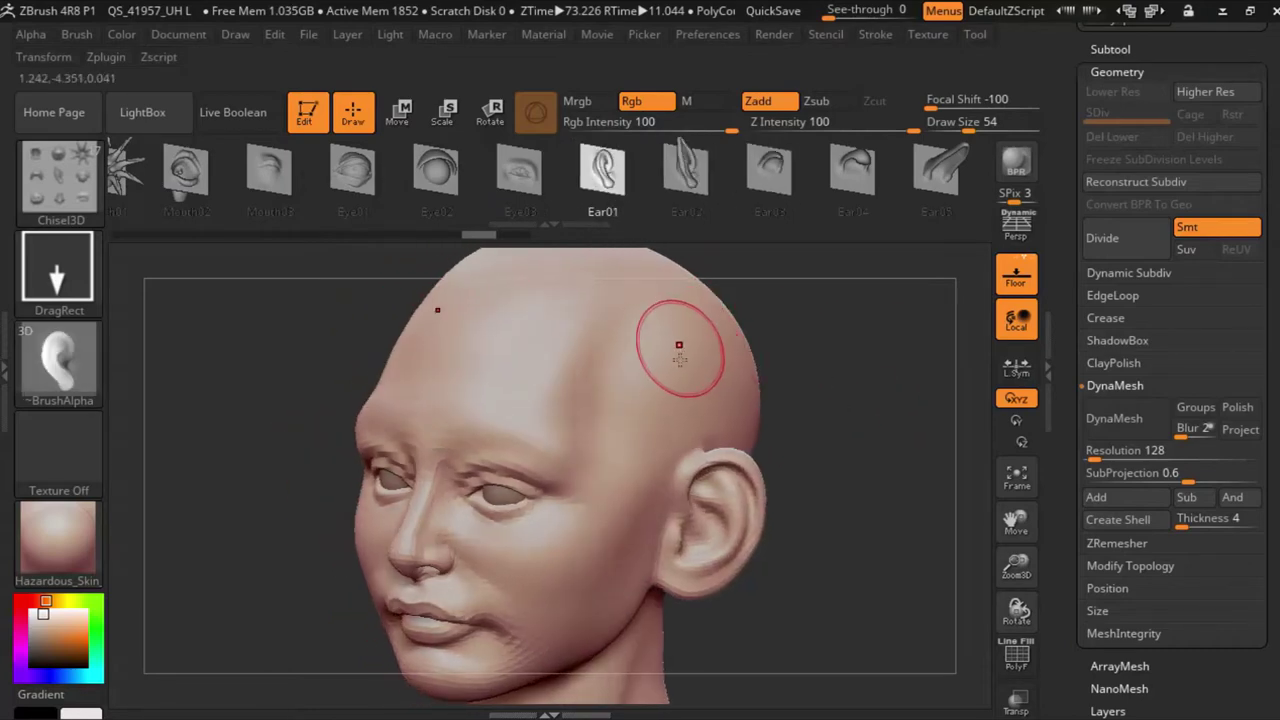
{"action": "left_click_drag", "start_coordinate": [704, 340], "coordinate": [668, 256]}
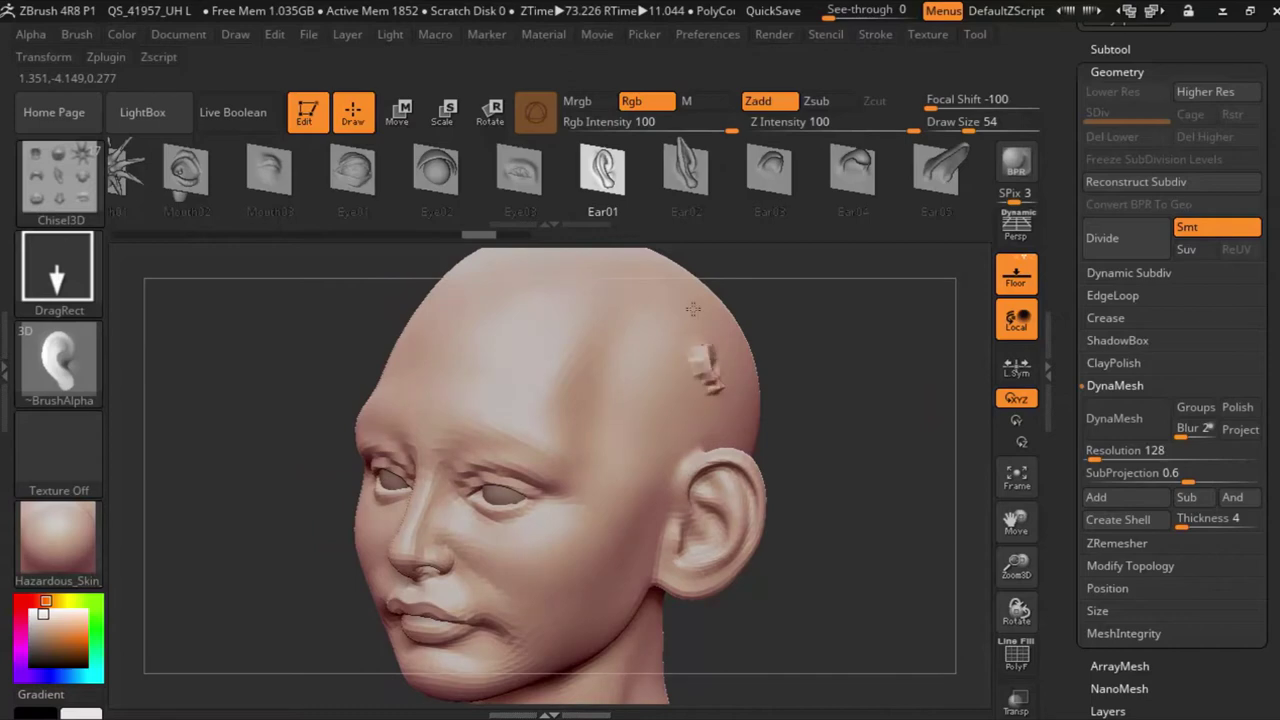
{"action": "left_click_drag", "start_coordinate": [913, 467], "coordinate": [903, 478]}
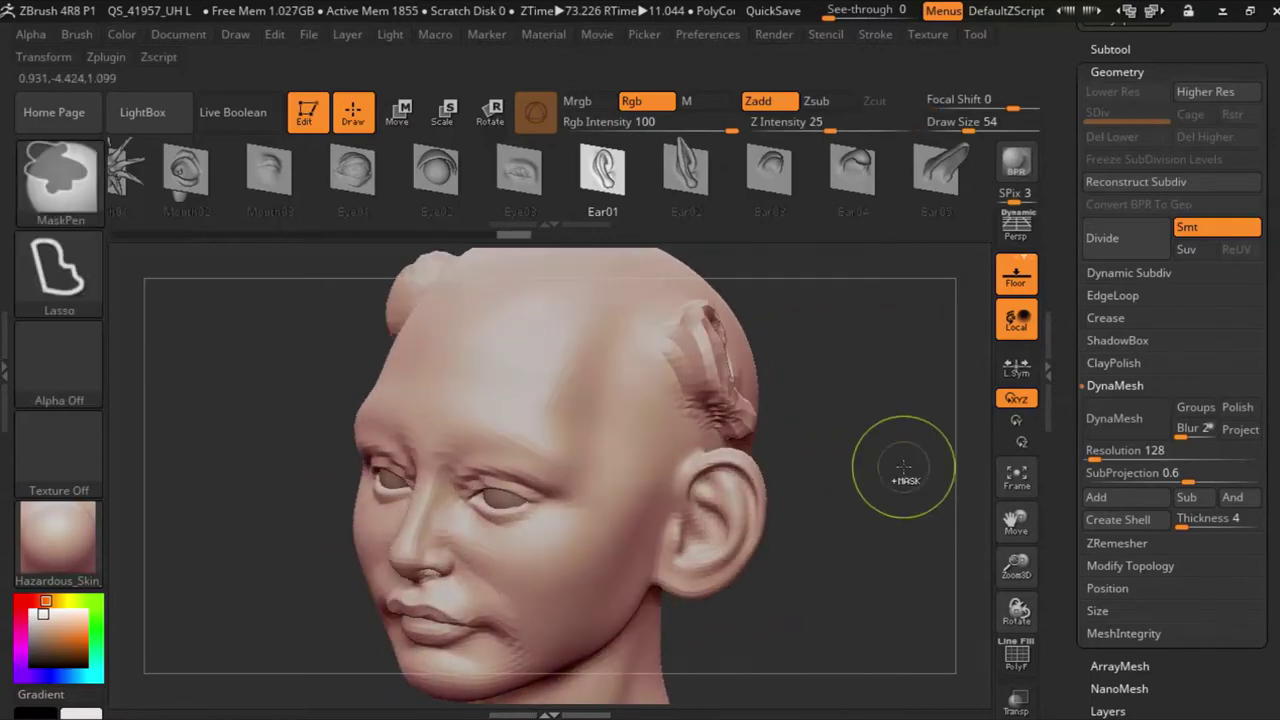
{"action": "key", "text": "ctrl+z"}
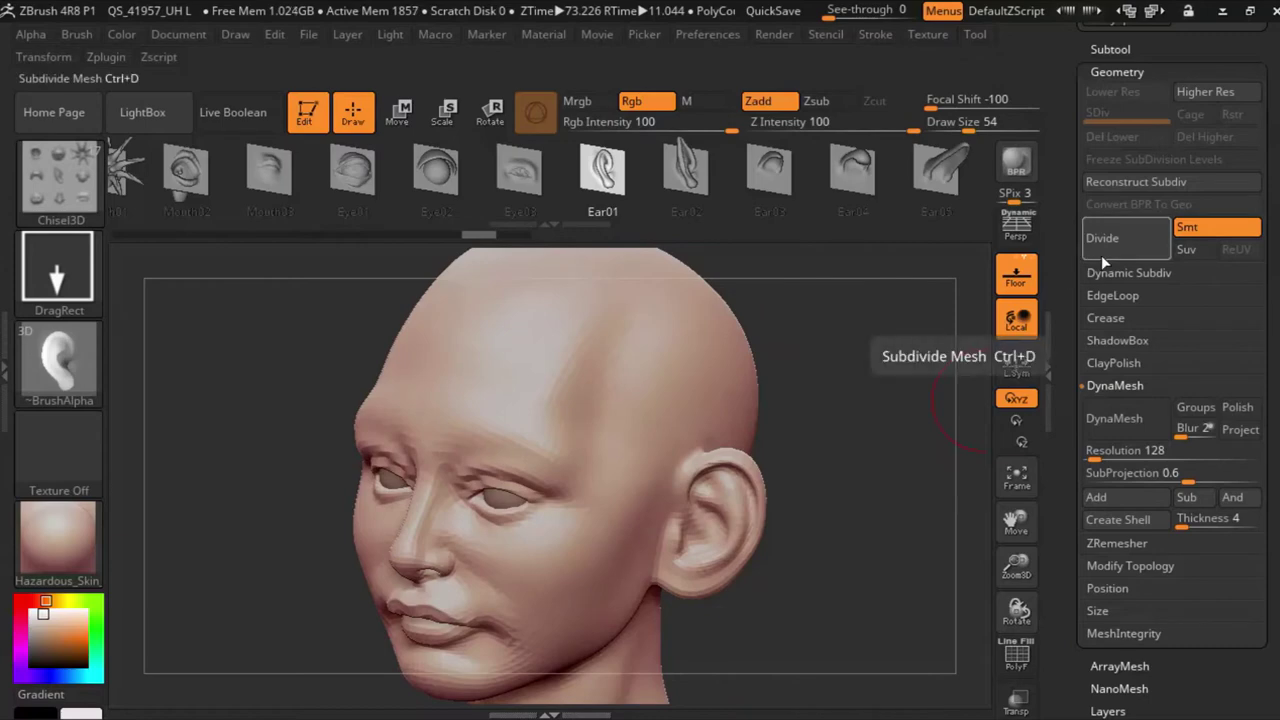
Step: Divide the head mesh twice to reach SDiv 3, toggling the PolyF wireframe around it
{"action": "left_click", "coordinate": [1016, 668]}
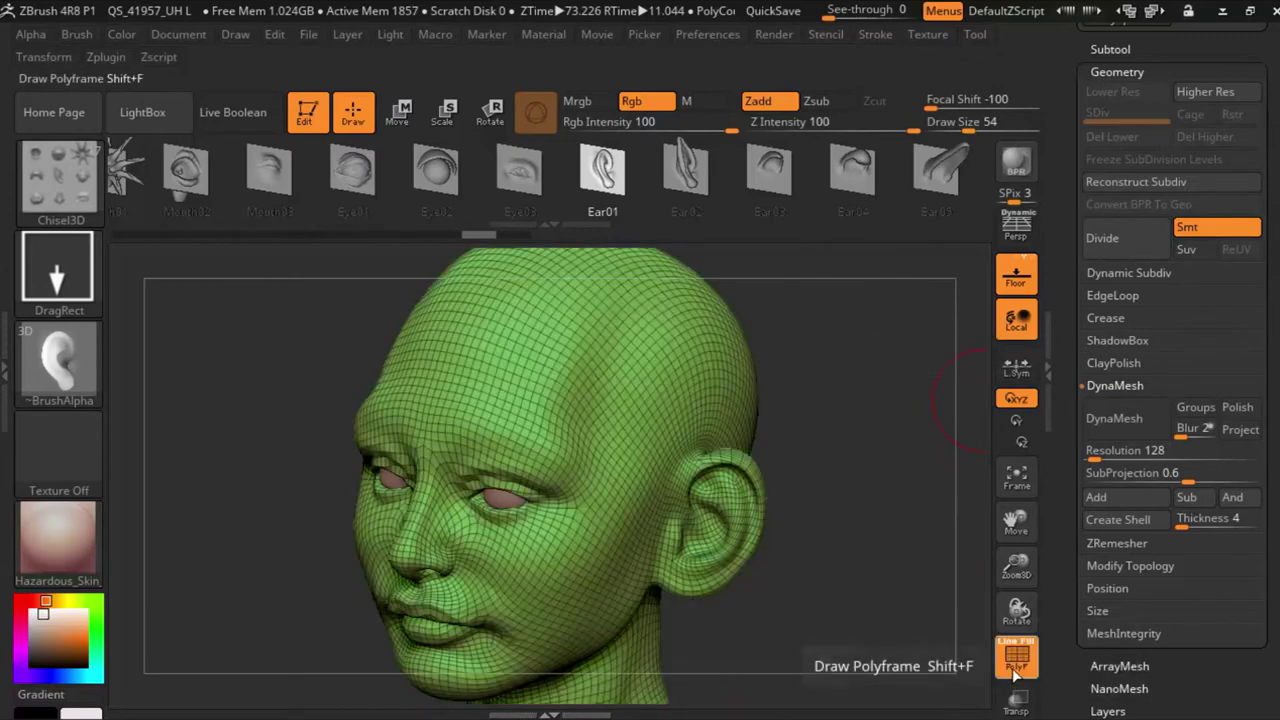
{"action": "left_click", "coordinate": [1122, 257]}
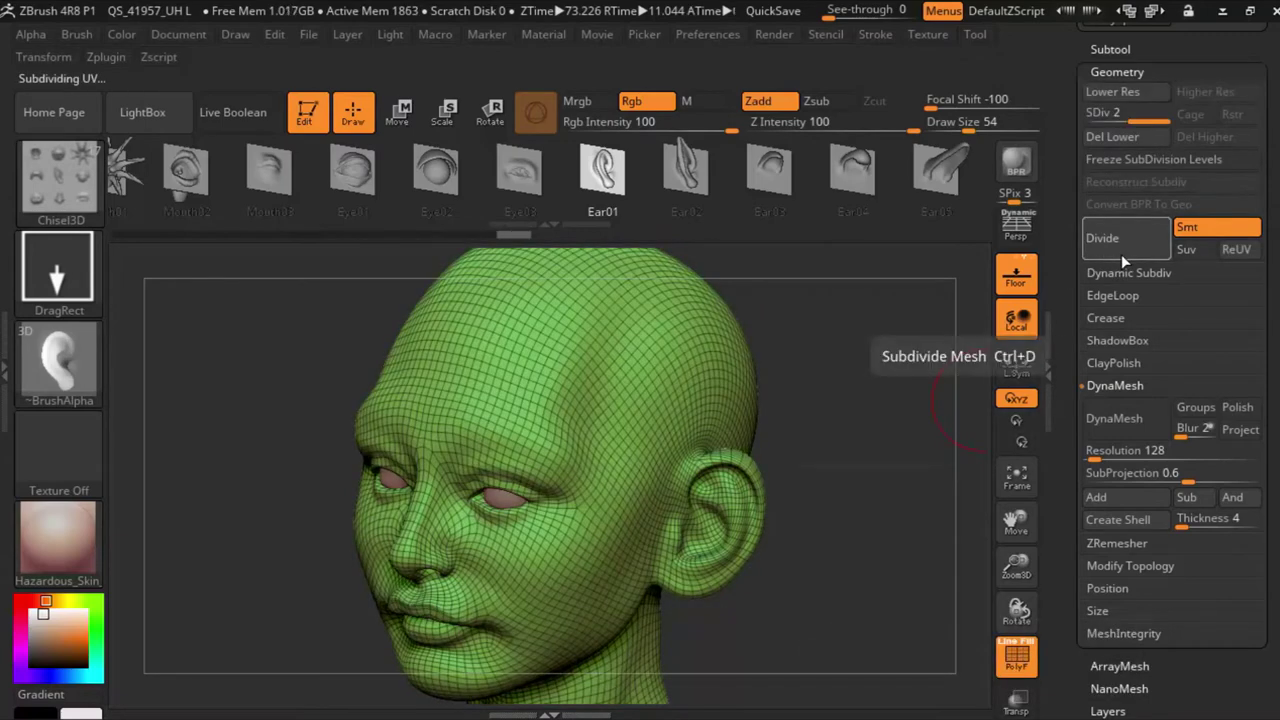
{"action": "left_click", "coordinate": [1121, 254]}
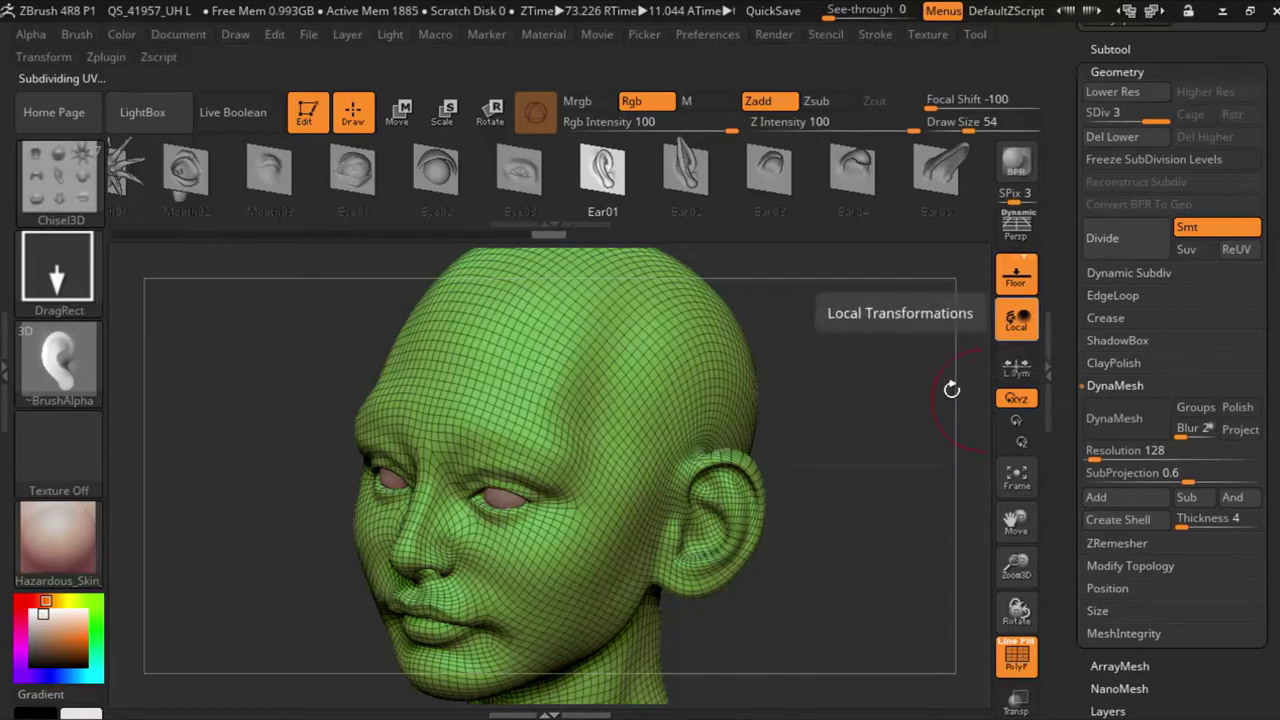
{"action": "left_click", "coordinate": [1016, 660]}
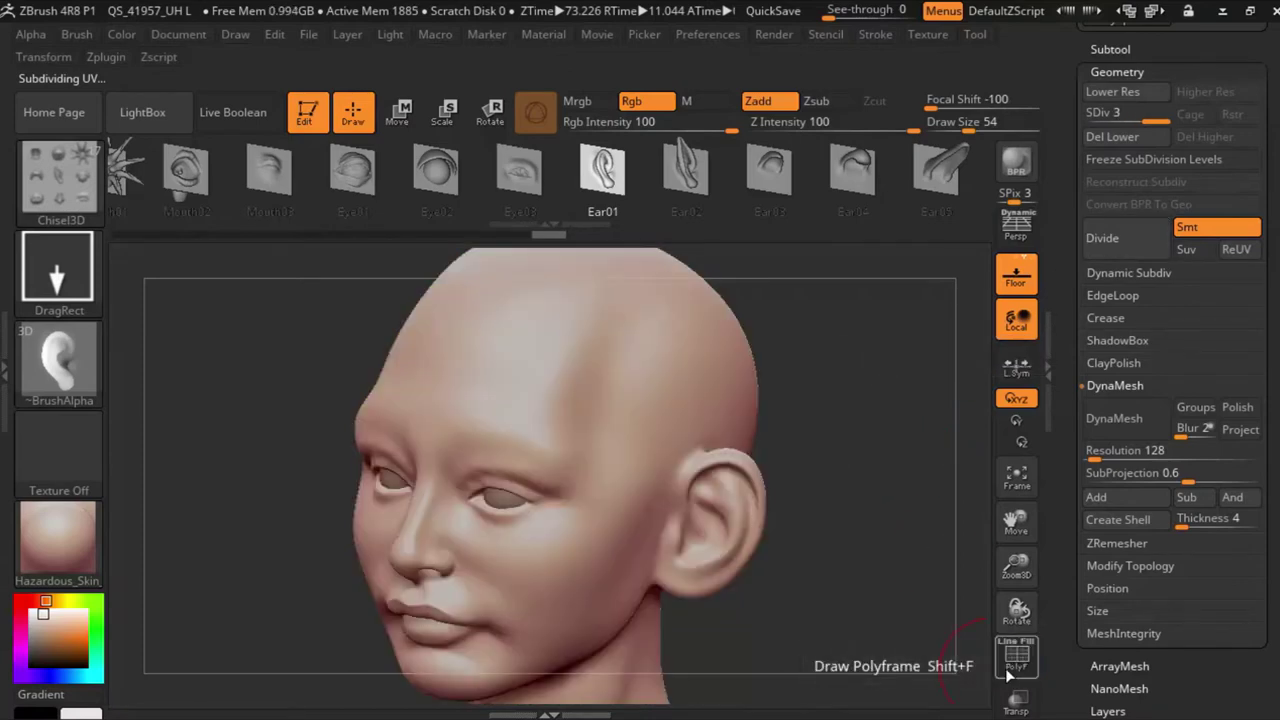
{"action": "left_click", "coordinate": [1016, 660]}
{"action": "mouse_move", "coordinate": [900, 605]}
{"action": "left_mouse_down"}
{"action": "mouse_move", "coordinate": [965, 596]}
{"action": "mouse_move", "coordinate": [829, 567]}
{"action": "left_mouse_up"}
{"action": "left_click", "coordinate": [1016, 660]}
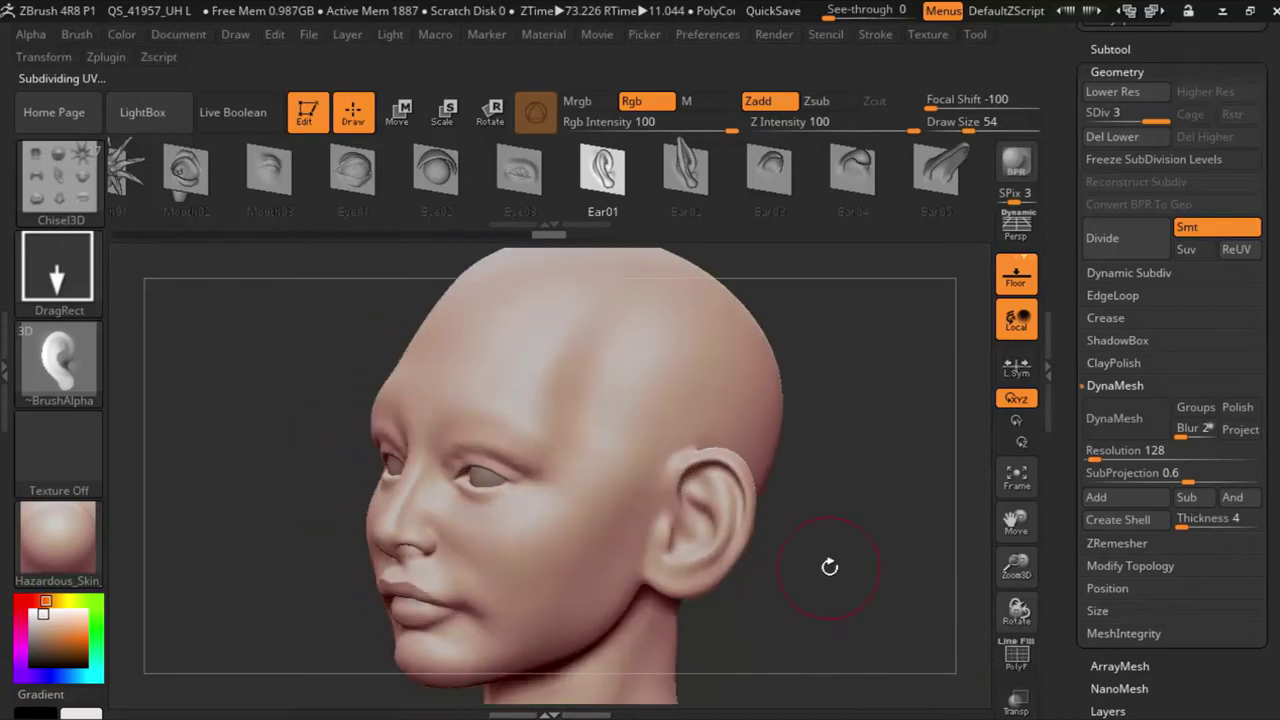
{"action": "left_click_drag", "start_coordinate": [836, 445], "coordinate": [680, 255]}
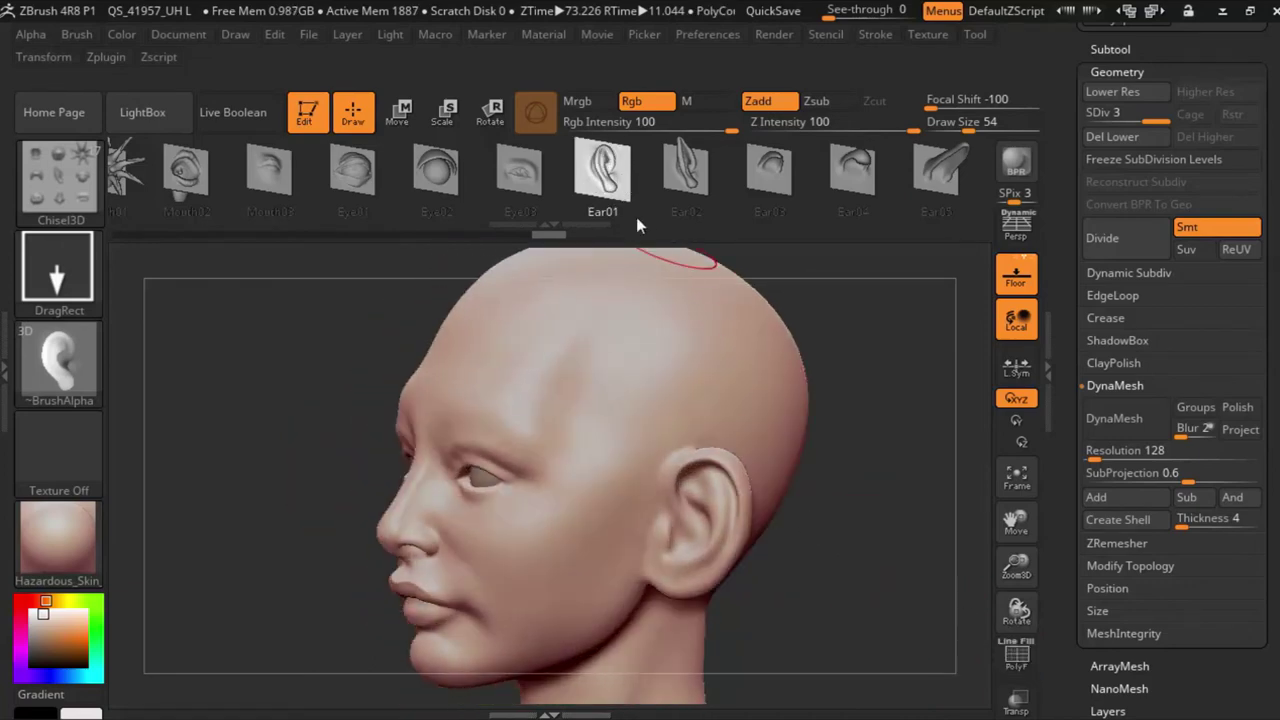
{"action": "left_click_drag", "start_coordinate": [880, 450], "coordinate": [966, 523]}
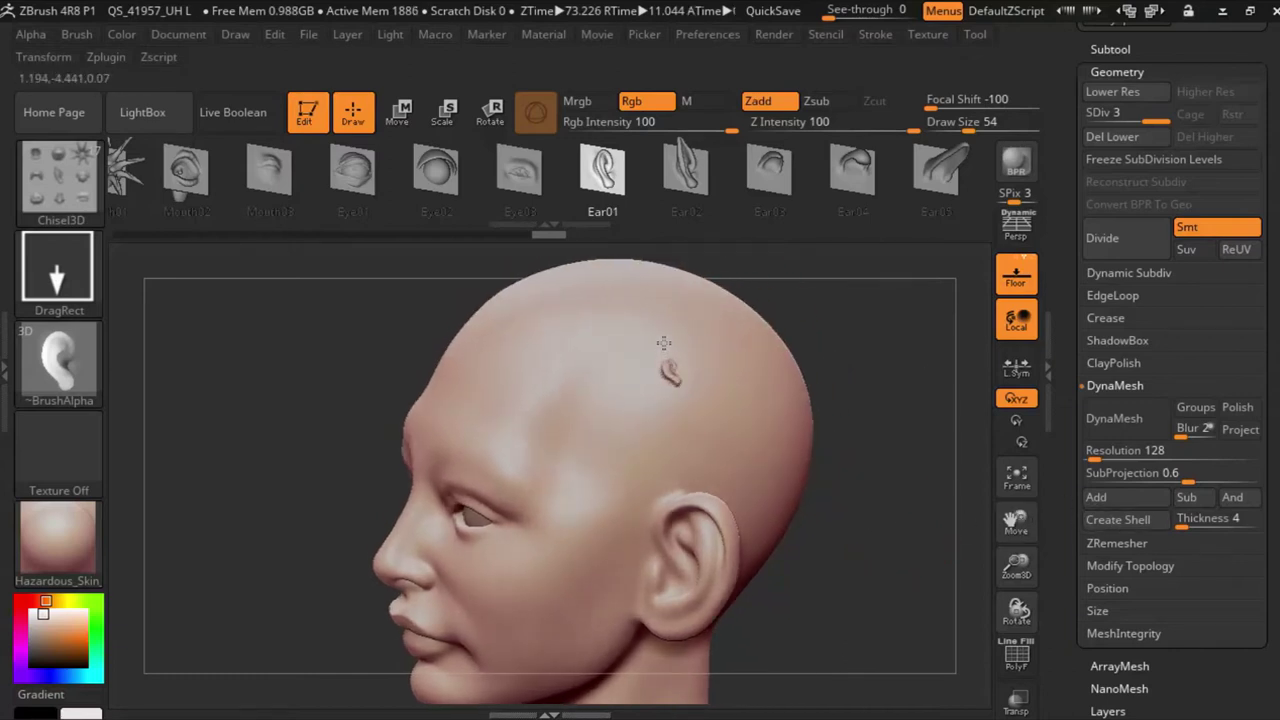
{"action": "left_click_drag", "start_coordinate": [664, 343], "coordinate": [652, 268]}
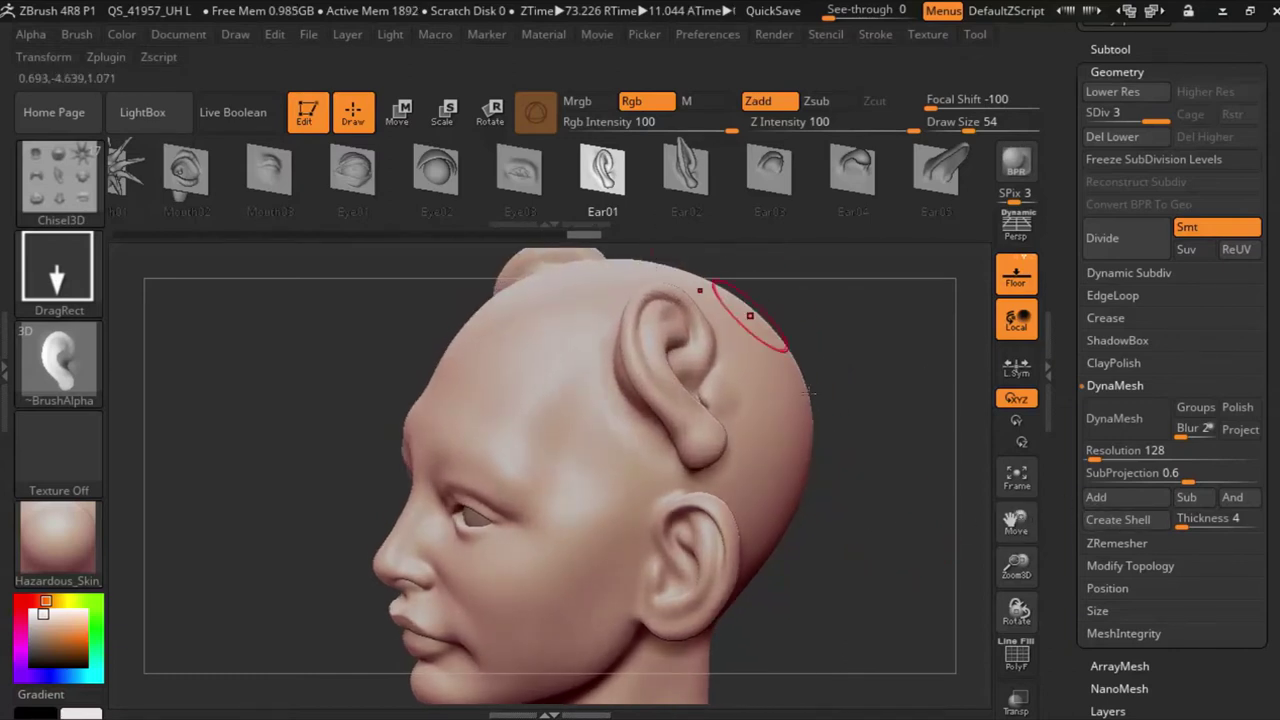
{"action": "left_click_drag", "start_coordinate": [808, 392], "coordinate": [686, 404]}
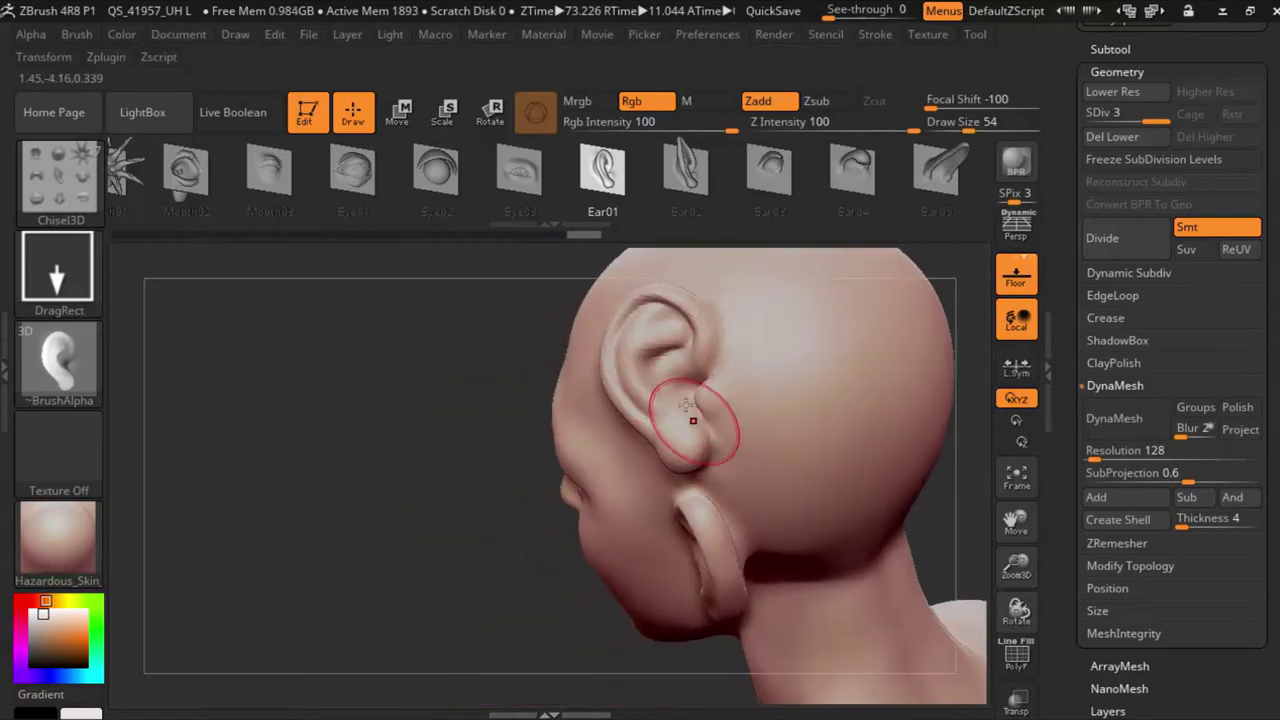
{"action": "left_click", "coordinate": [768, 172]}
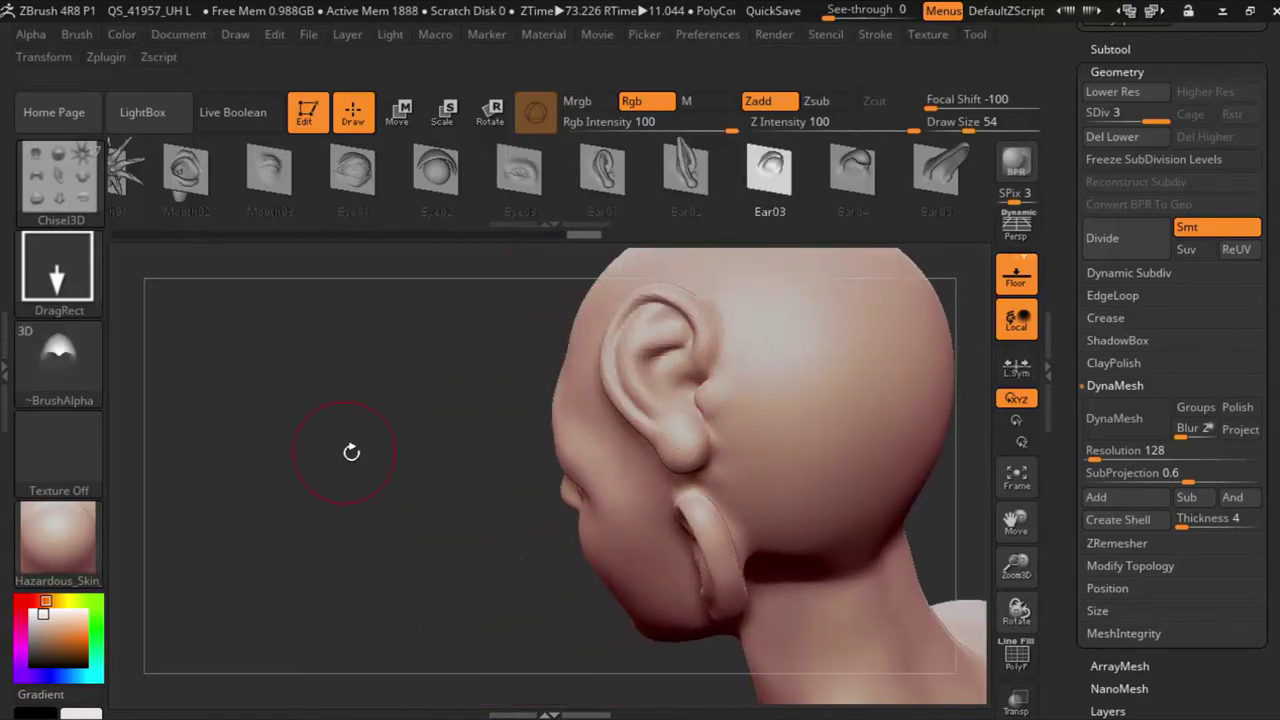
{"action": "mouse_move", "coordinate": [351, 452]}
{"action": "left_mouse_down"}
{"action": "mouse_move", "coordinate": [834, 460]}
{"action": "mouse_move", "coordinate": [817, 443]}
{"action": "mouse_move", "coordinate": [850, 400]}
{"action": "left_mouse_up"}
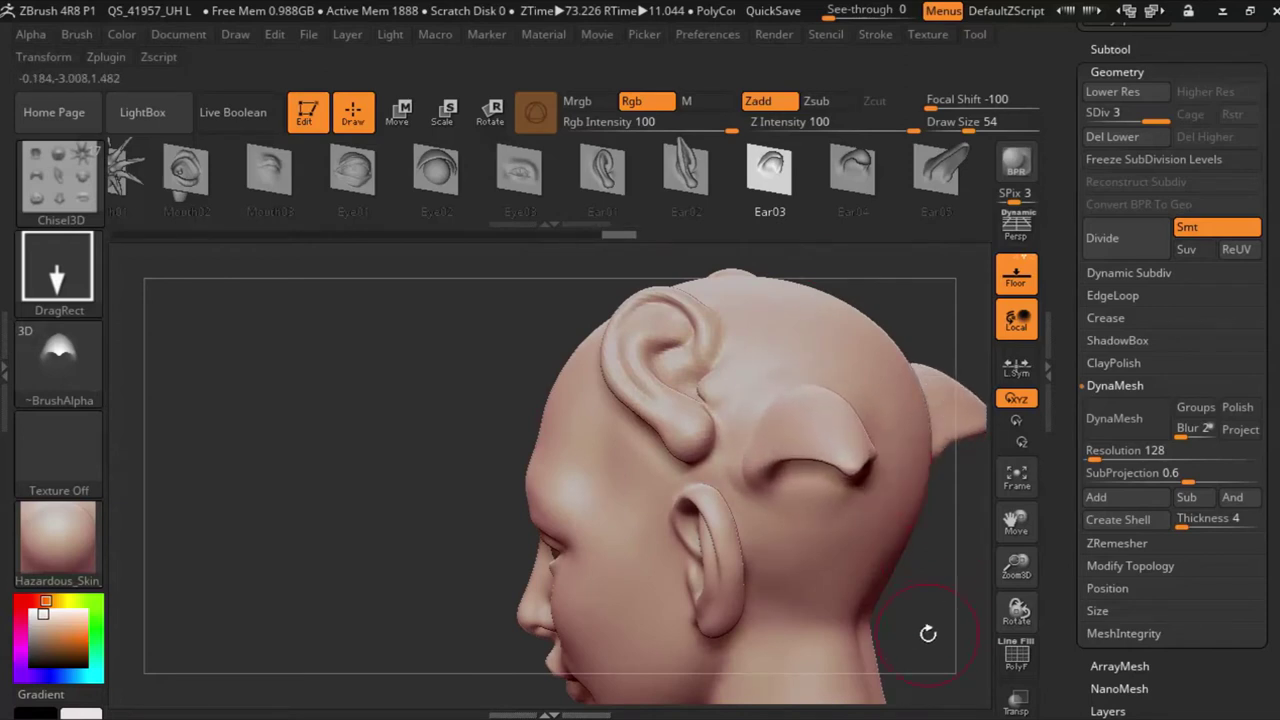
{"action": "left_click_drag", "start_coordinate": [928, 633], "coordinate": [843, 313]}
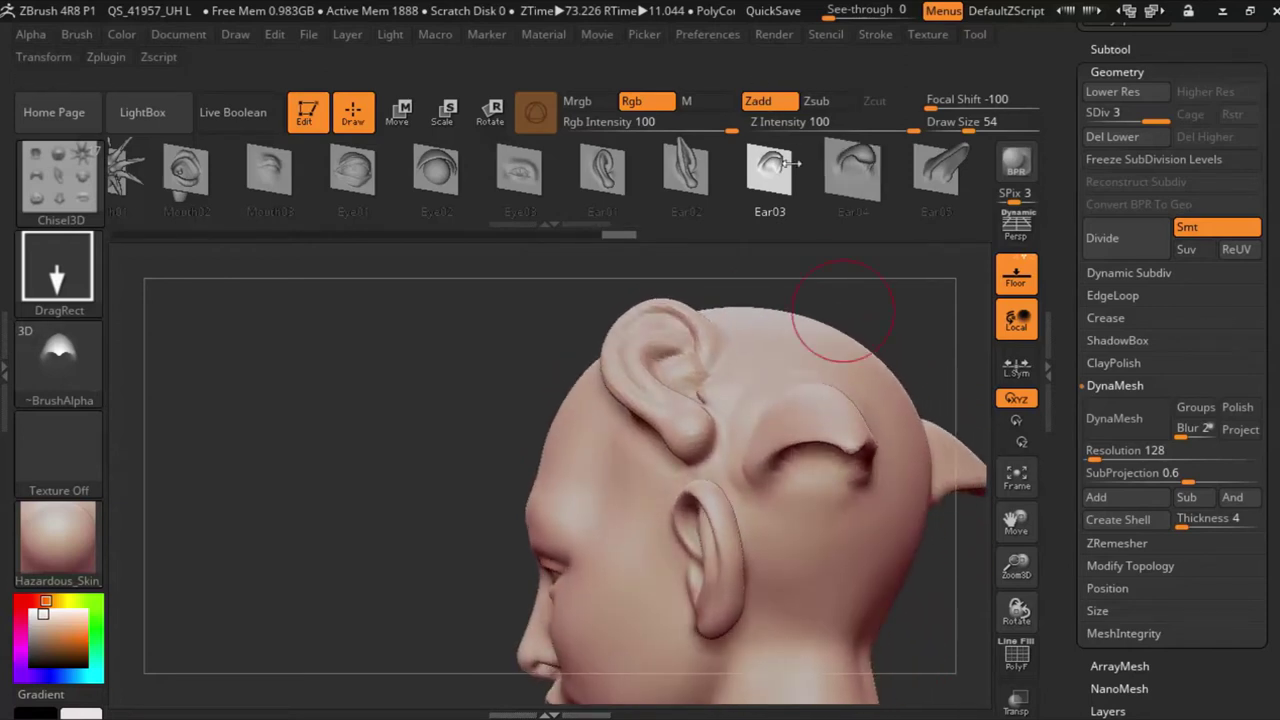
{"action": "left_click", "coordinate": [437, 172]}
{"action": "mouse_move", "coordinate": [342, 370]}
{"action": "left_mouse_down"}
{"action": "mouse_move", "coordinate": [435, 380]}
{"action": "mouse_move", "coordinate": [586, 457]}
{"action": "mouse_move", "coordinate": [598, 370]}
{"action": "left_mouse_up"}
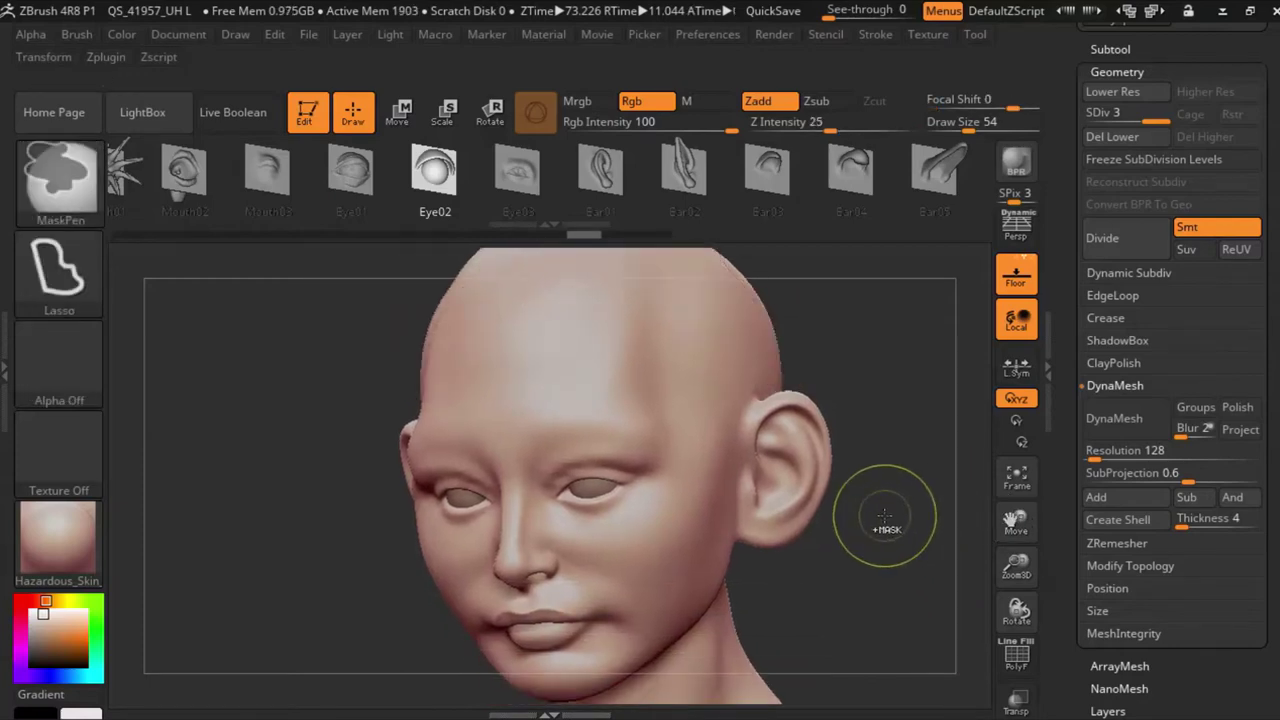
Step: Leave masking and step the head down from SDiv 3 to SDiv 1
{"action": "key", "text": "ctrl"}
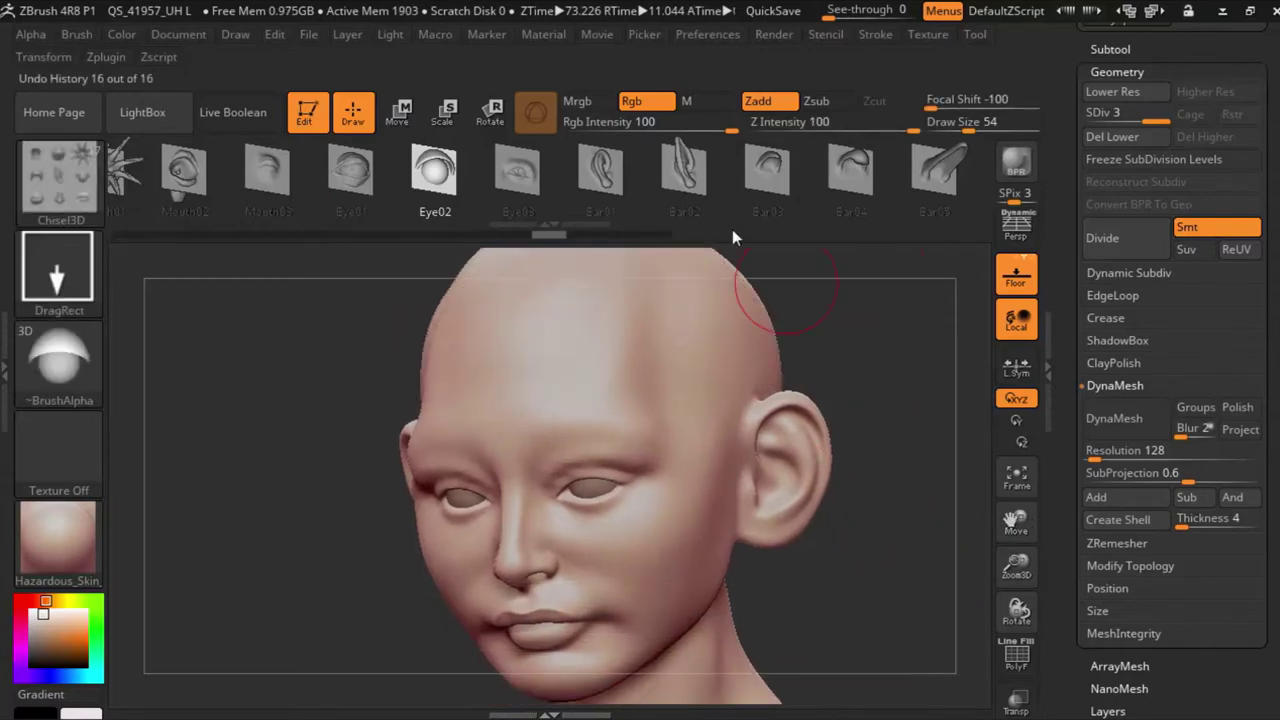
{"action": "left_click", "coordinate": [1147, 101]}
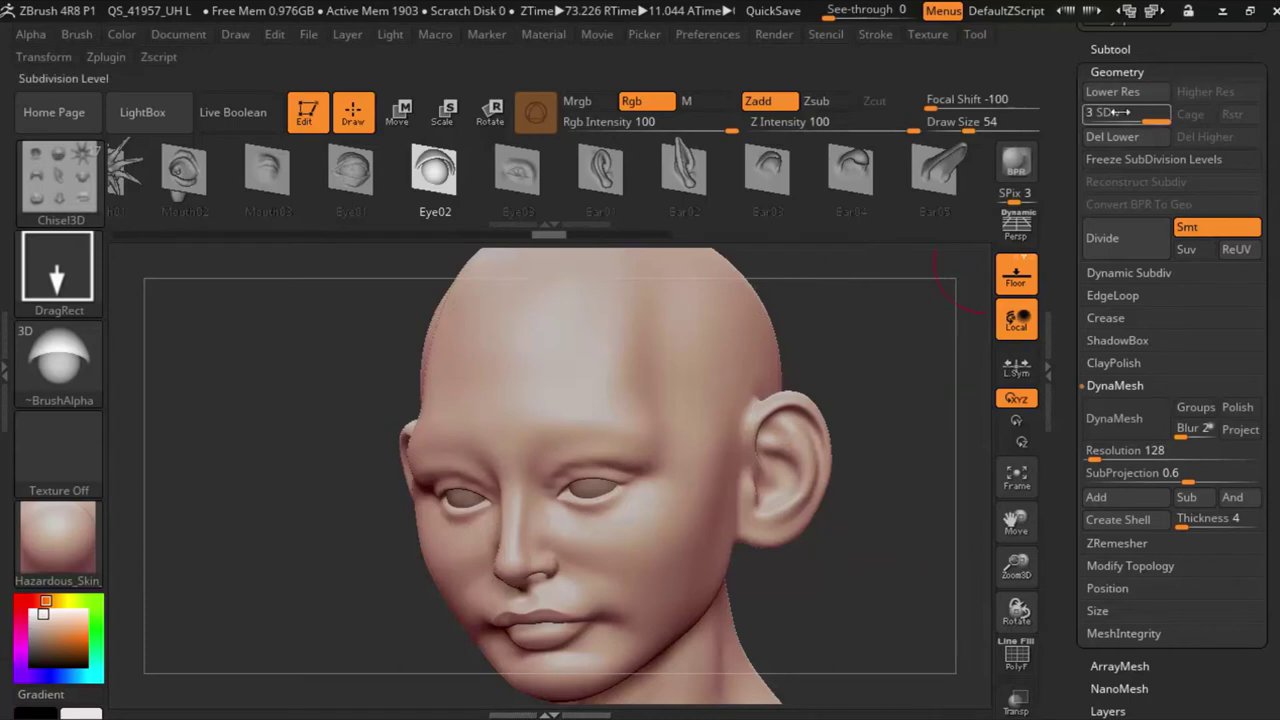
{"action": "left_click", "coordinate": [1147, 101]}
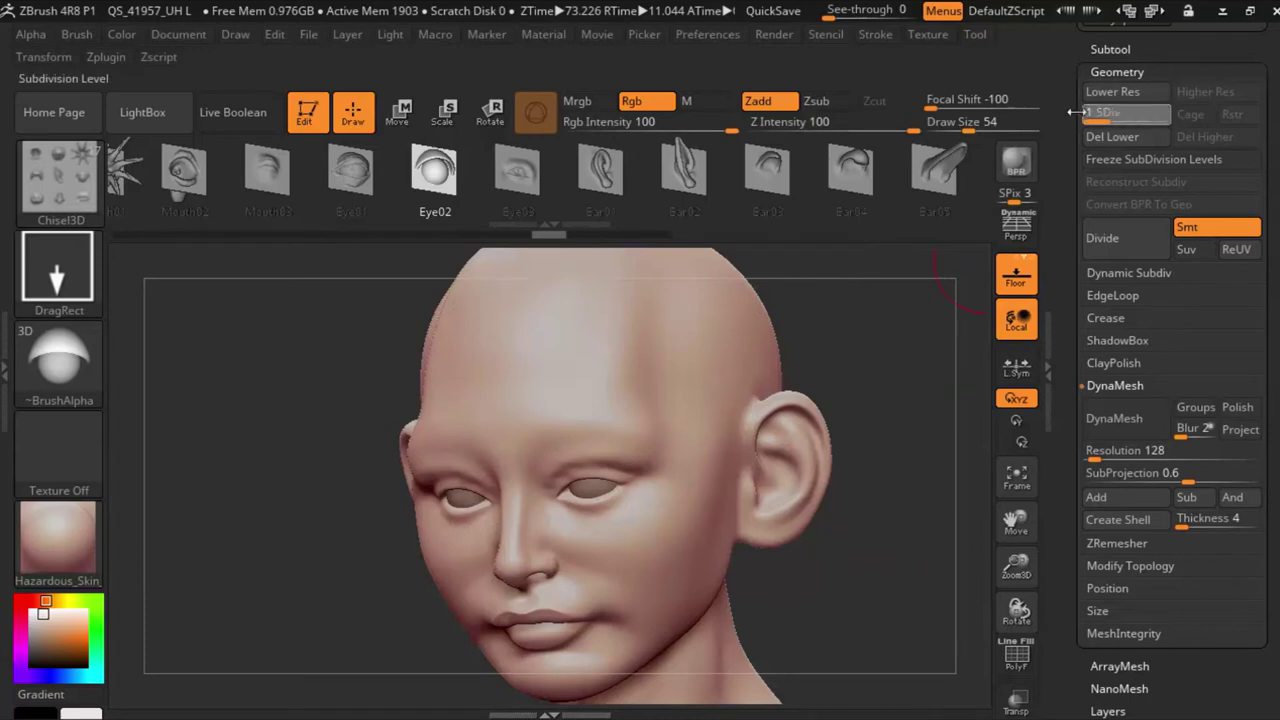
{"action": "left_click", "coordinate": [60, 183]}
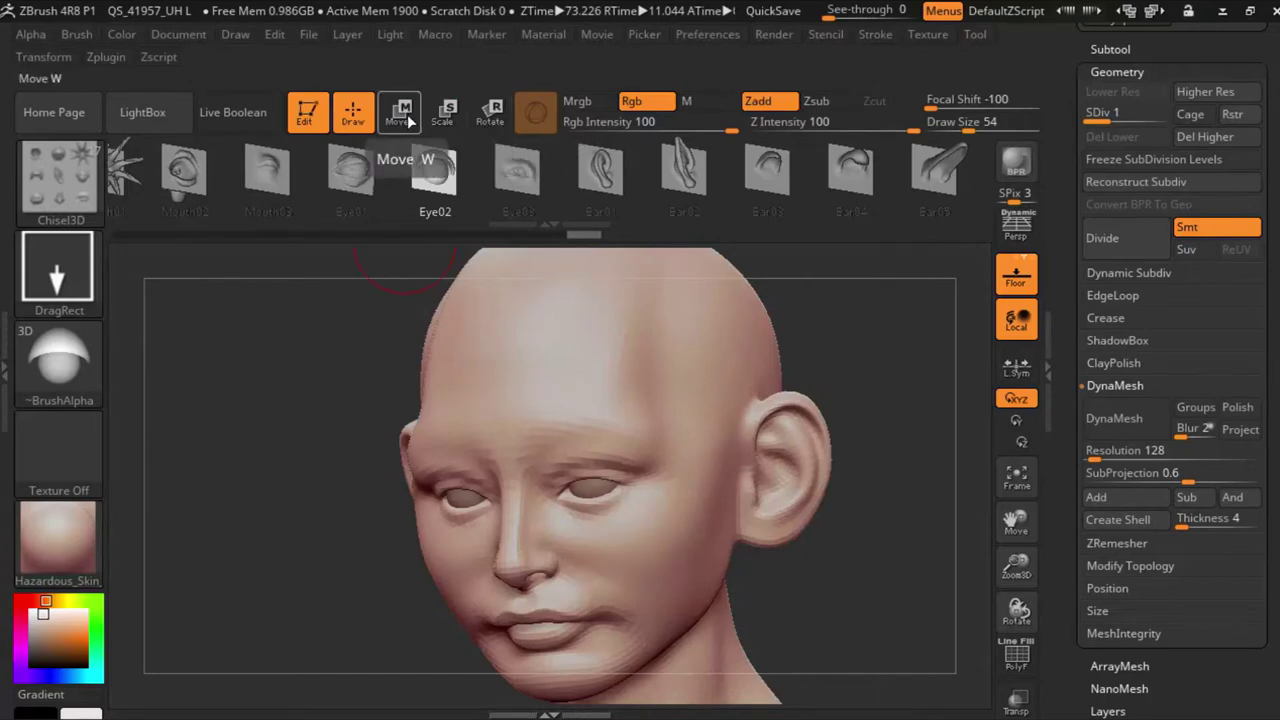
Step: Switch to Move transpose and lay test transpose lines across the forehead and cheek
{"action": "left_click", "coordinate": [404, 117]}
{"action": "left_click", "coordinate": [536, 114]}
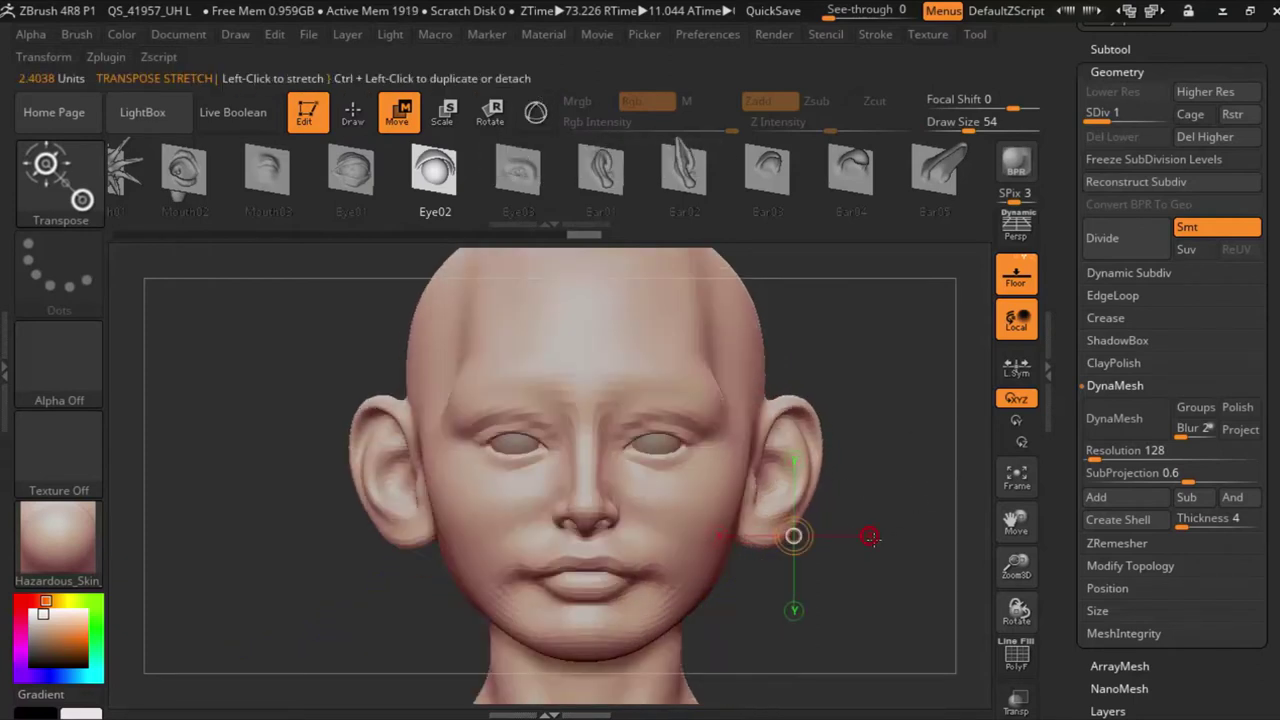
{"action": "left_click_drag", "start_coordinate": [1014, 522], "coordinate": [830, 505]}
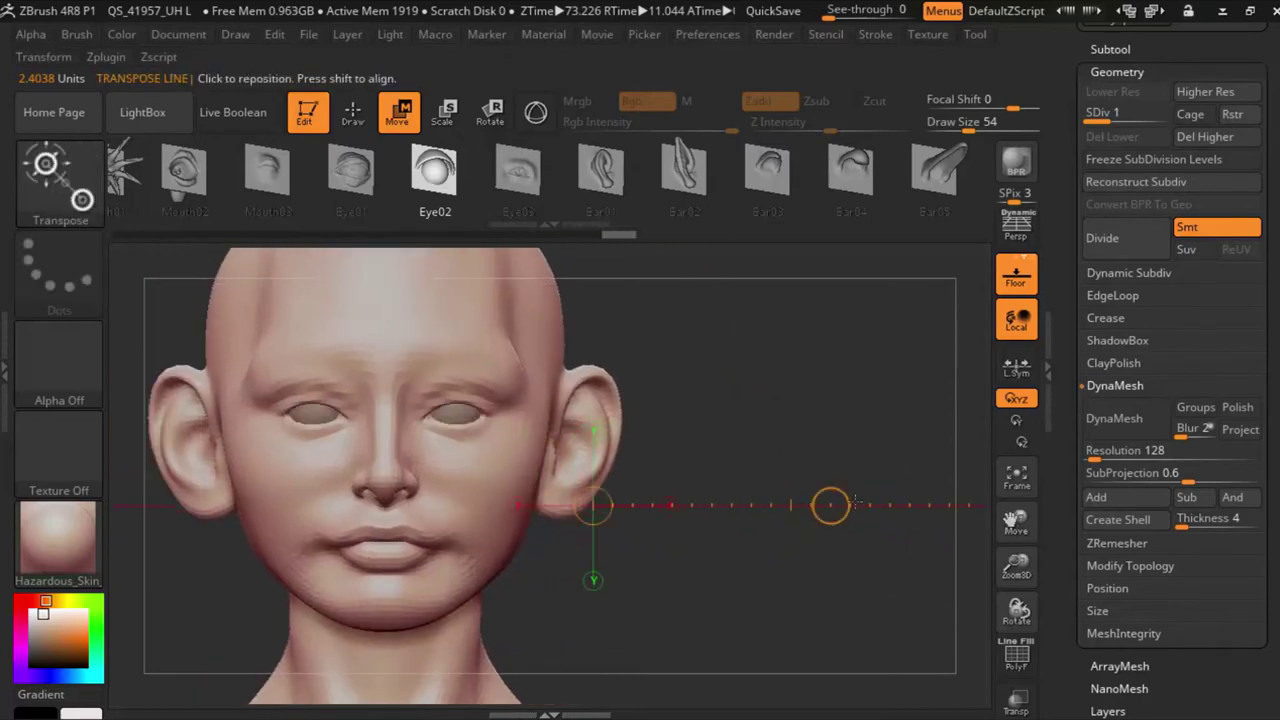
{"action": "left_click_drag", "start_coordinate": [1006, 565], "coordinate": [1000, 553]}
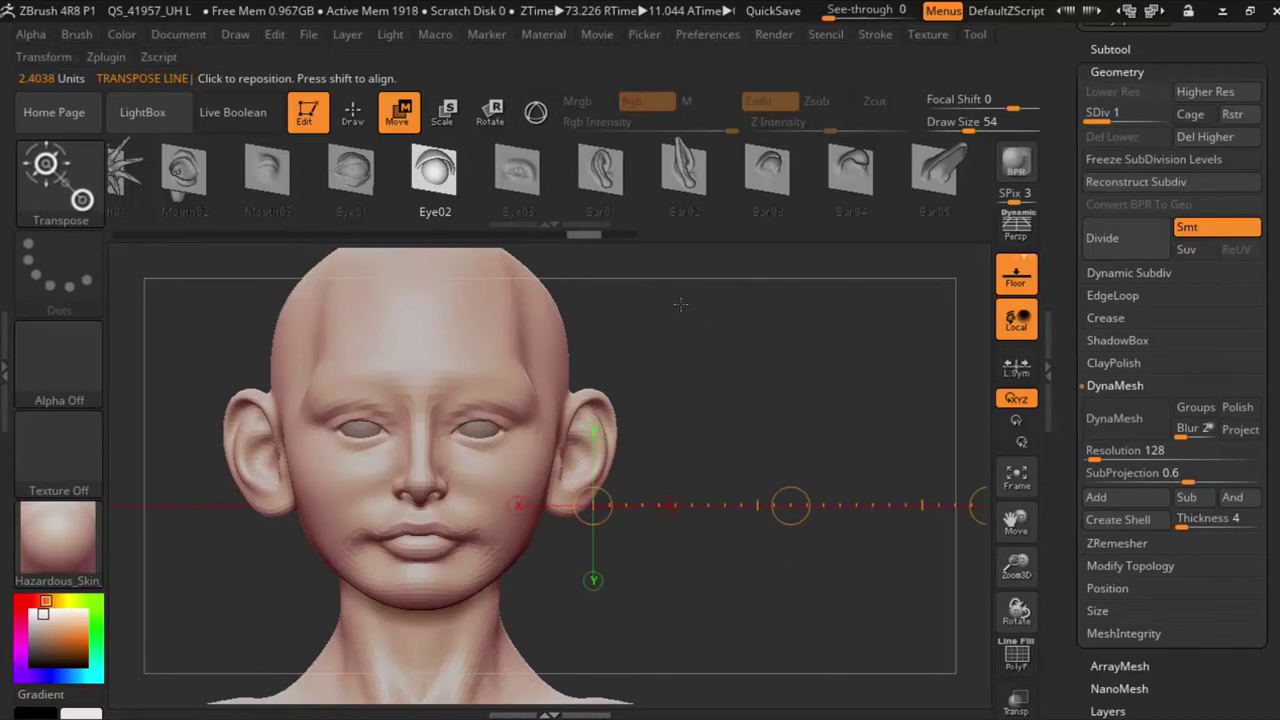
{"action": "left_click", "coordinate": [535, 112]}
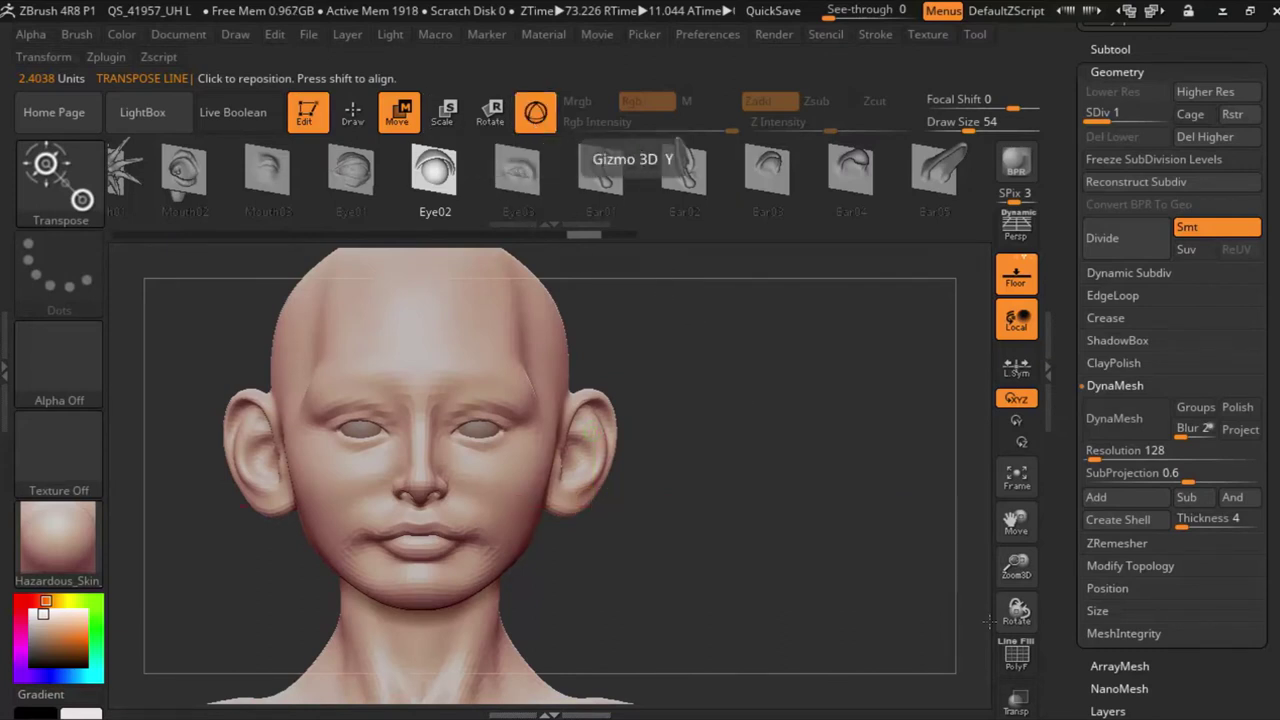
{"action": "left_click", "coordinate": [536, 113]}
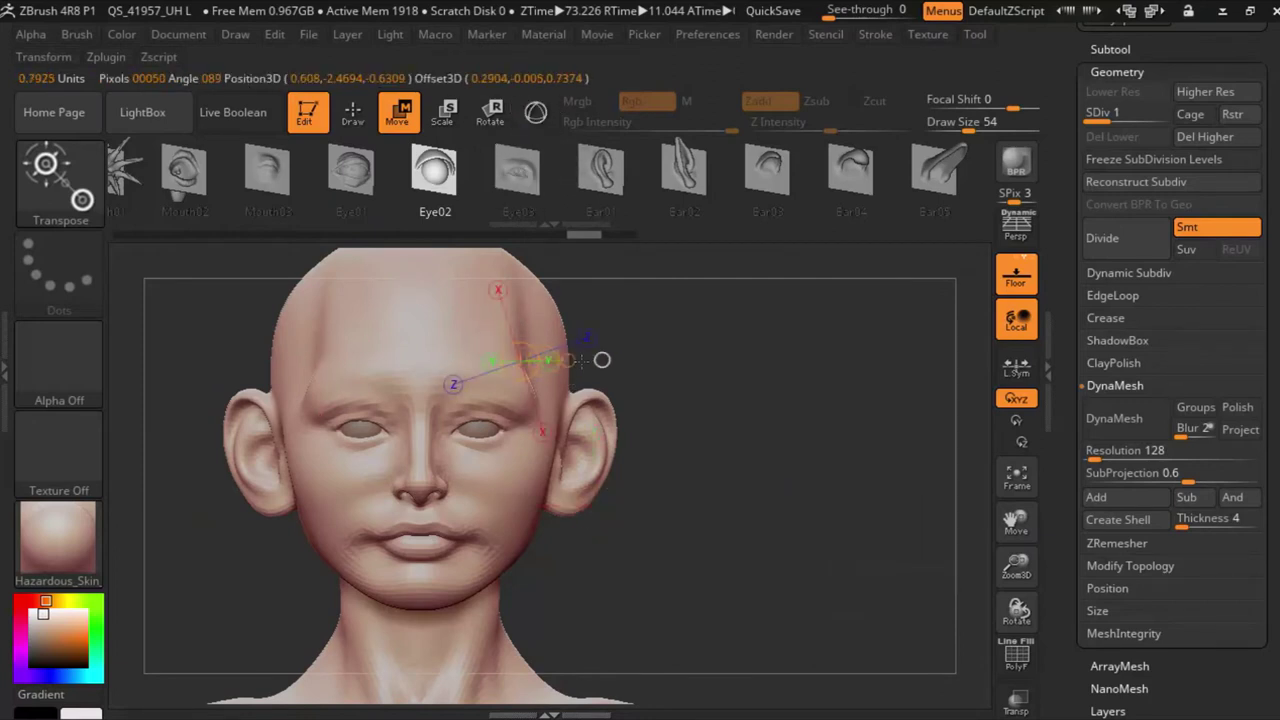
{"action": "left_click_drag", "start_coordinate": [600, 503], "coordinate": [635, 361]}
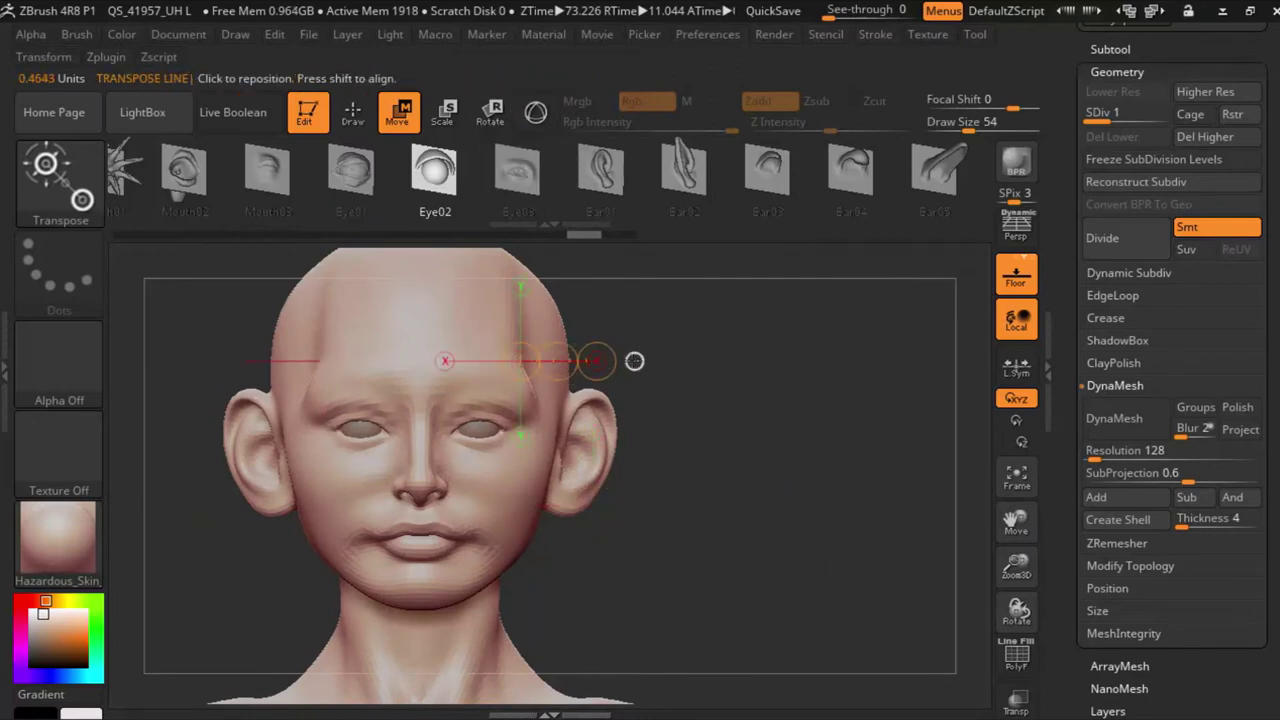
{"action": "key", "text": "ctrl+z"}
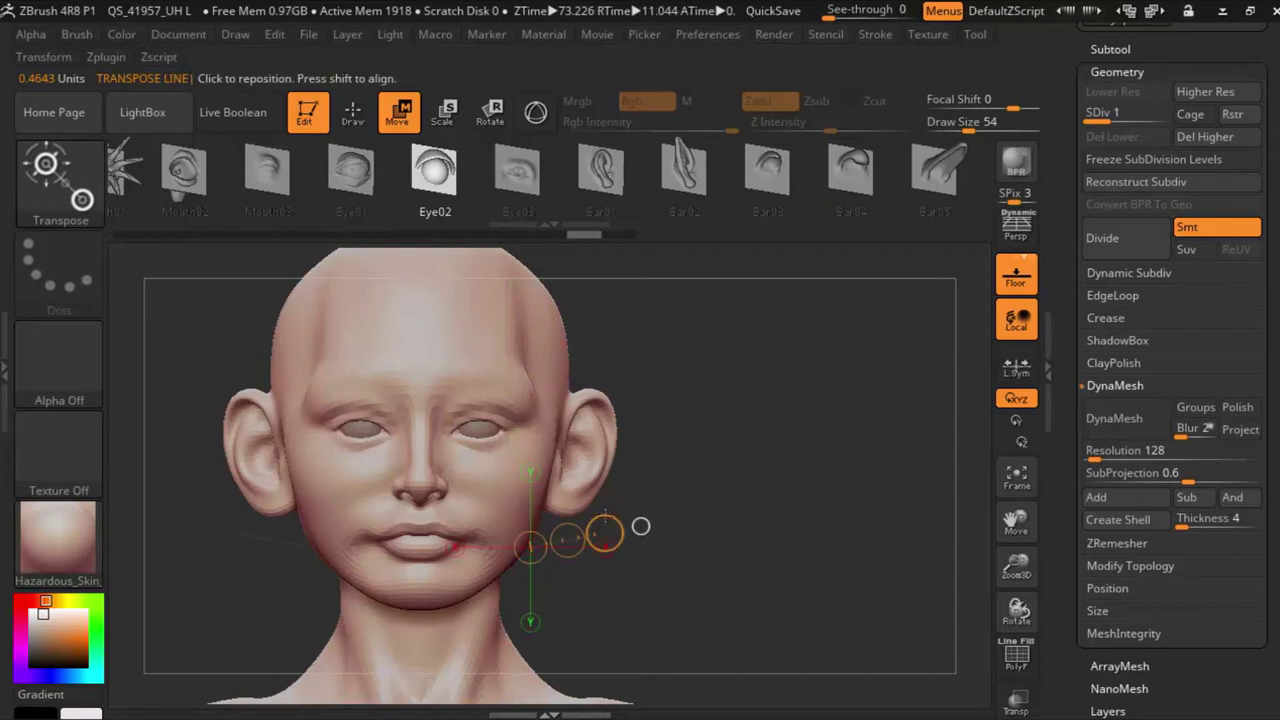
{"action": "left_click_drag", "start_coordinate": [604, 532], "coordinate": [652, 545], "text": "shift"}
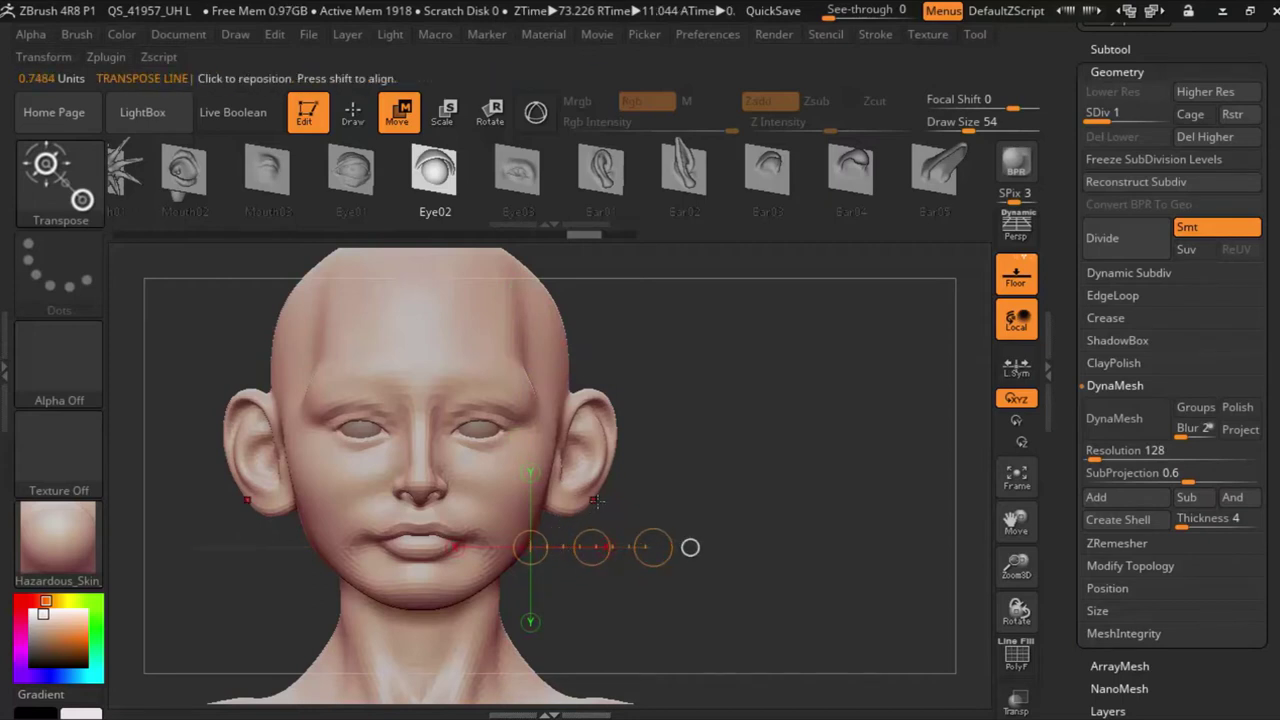
Step: Try stretching the face sideways with the 3D gizmo, then undo it
{"action": "left_click", "coordinate": [533, 112]}
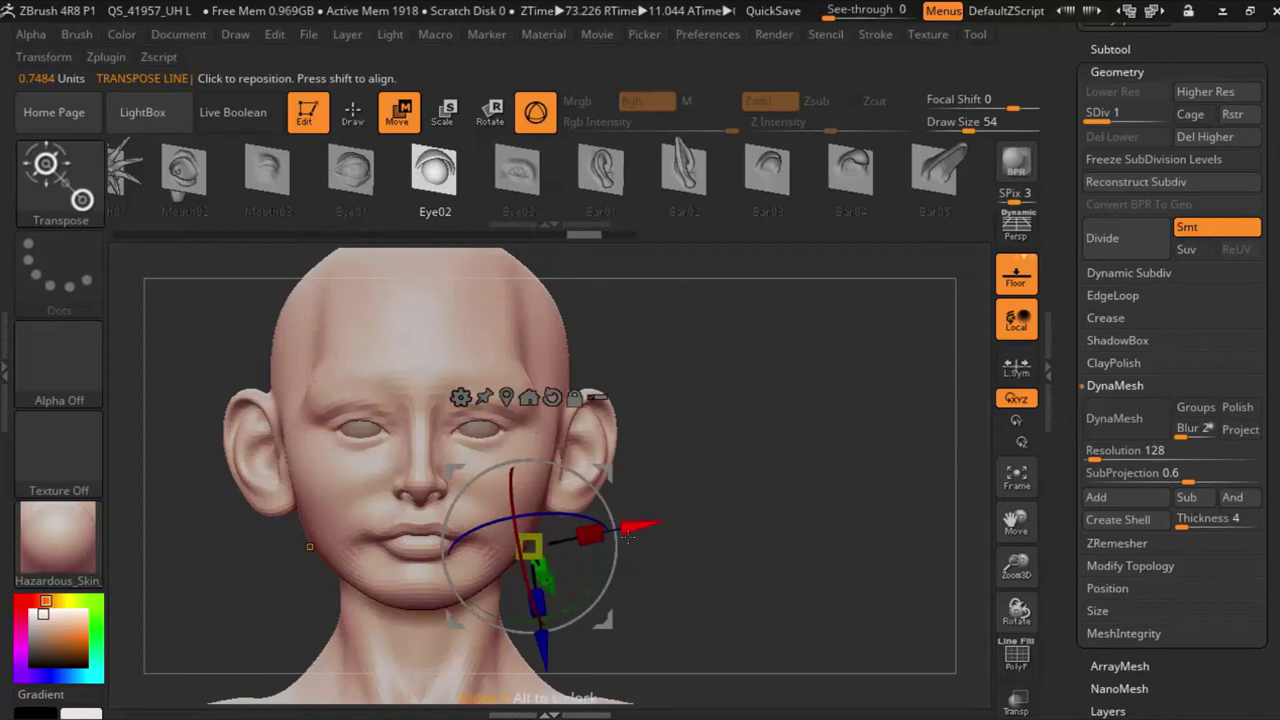
{"action": "left_click_drag", "start_coordinate": [700, 560], "coordinate": [748, 577]}
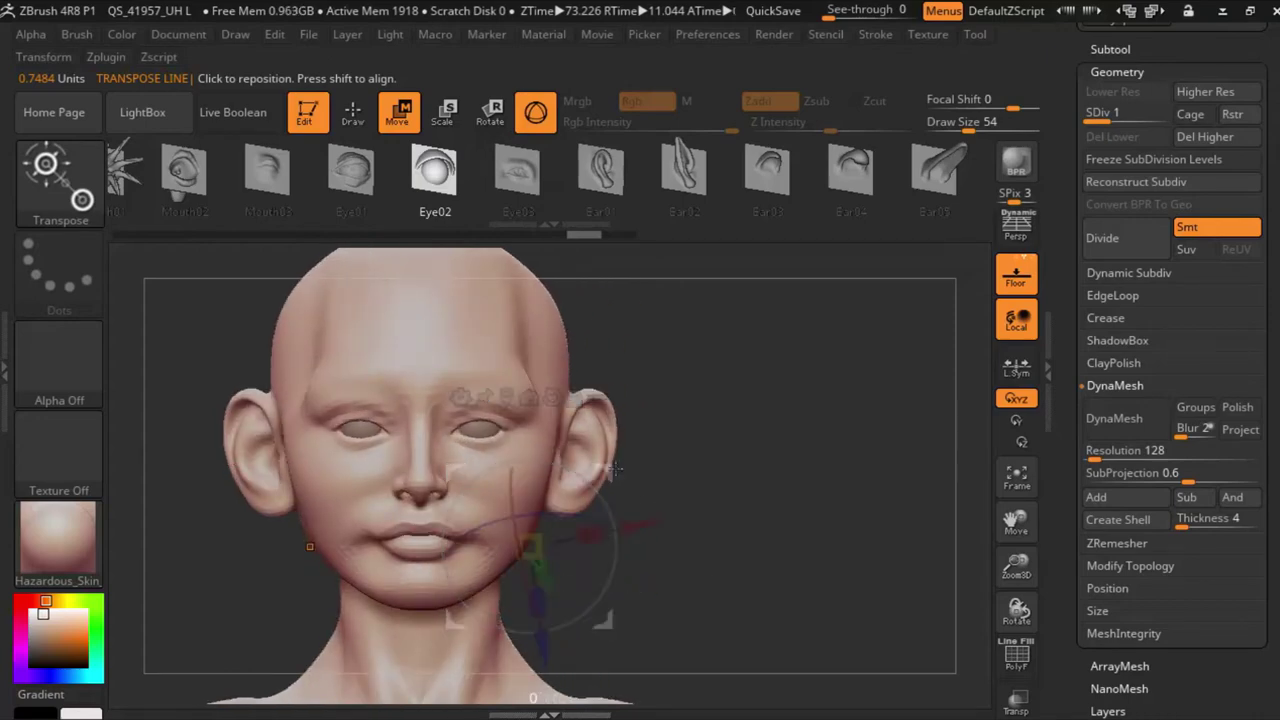
{"action": "left_click_drag", "start_coordinate": [625, 463], "coordinate": [672, 477]}
{"action": "key", "text": "ctrl+z"}
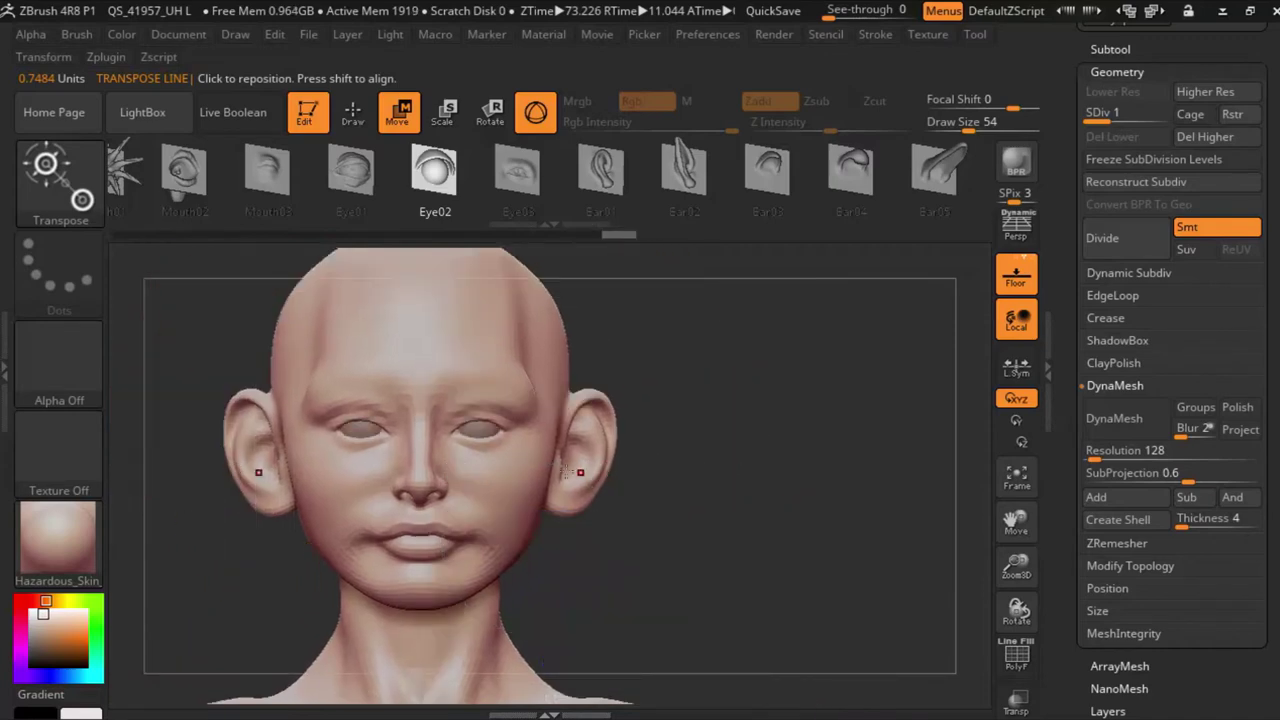
{"action": "left_click_drag", "start_coordinate": [560, 472], "coordinate": [534, 471]}
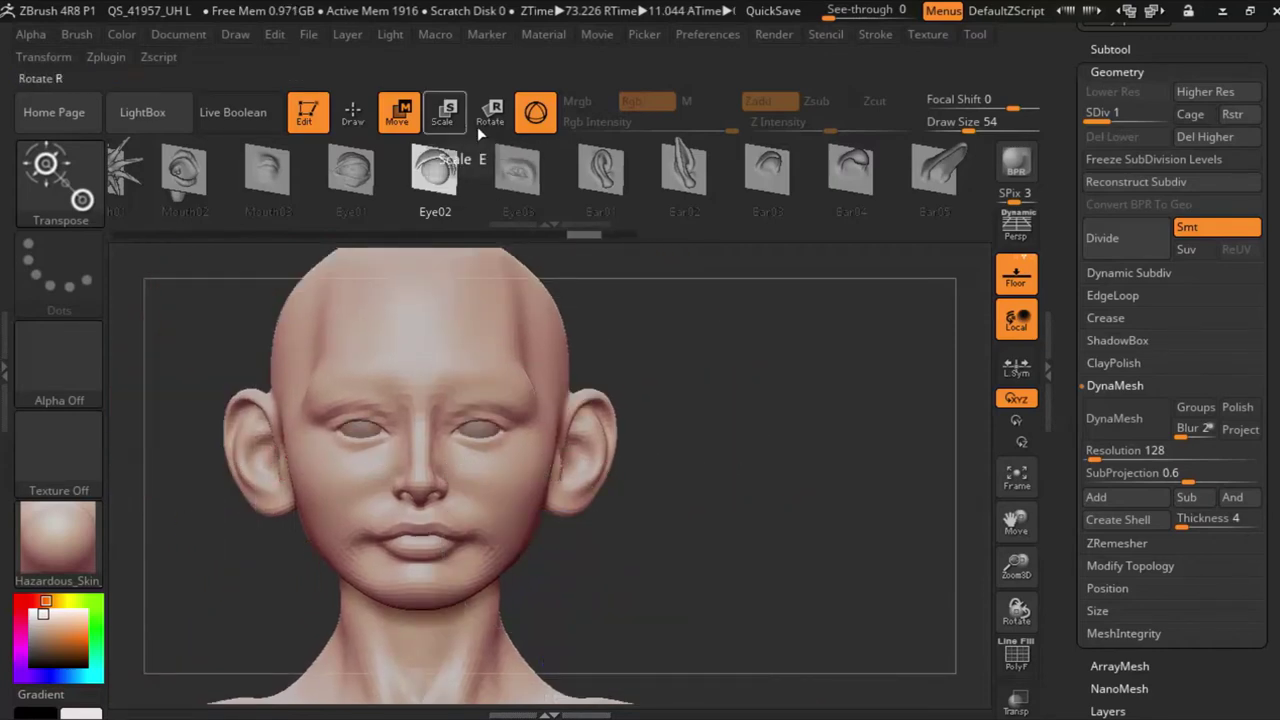
Step: Draw transpose lines on the ear and lips, undo a stray gizmo move, and zoom out
{"action": "left_click", "coordinate": [536, 112]}
{"action": "left_click_drag", "start_coordinate": [500, 428], "coordinate": [628, 422]}
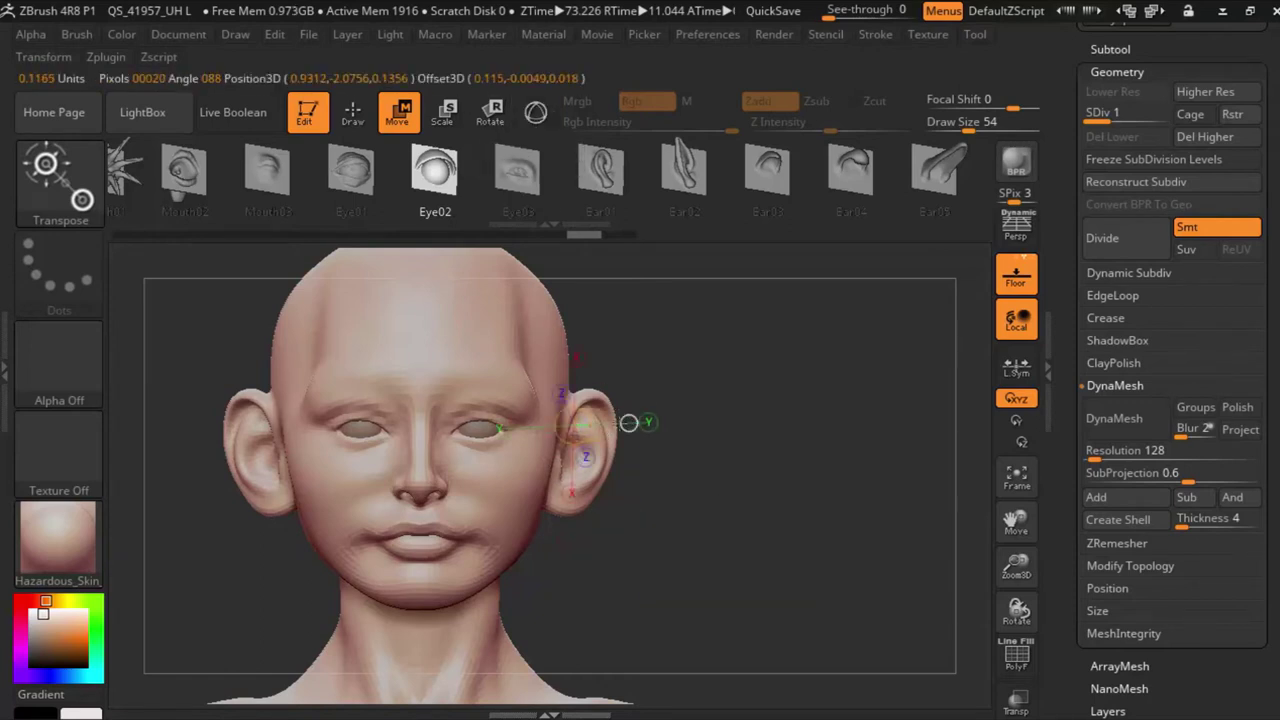
{"action": "left_click_drag", "start_coordinate": [345, 535], "coordinate": [515, 535]}
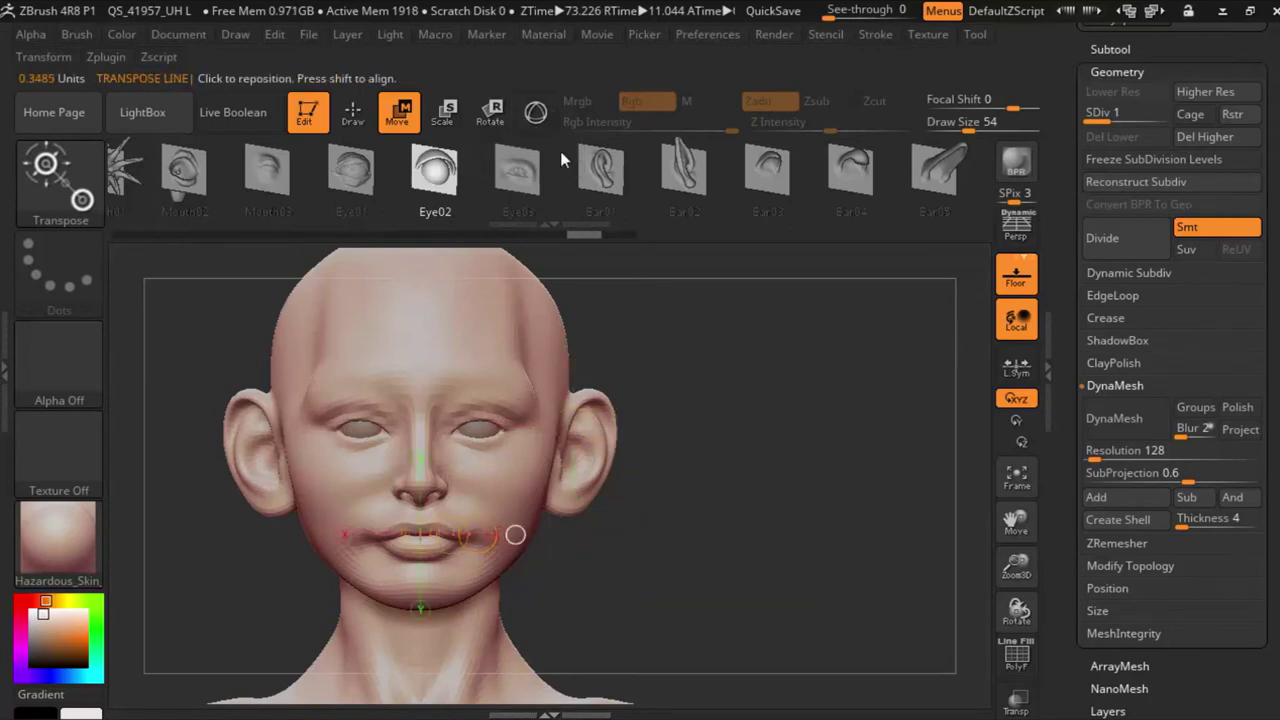
{"action": "left_click", "coordinate": [536, 125]}
{"action": "left_click_drag", "start_coordinate": [494, 459], "coordinate": [828, 449]}
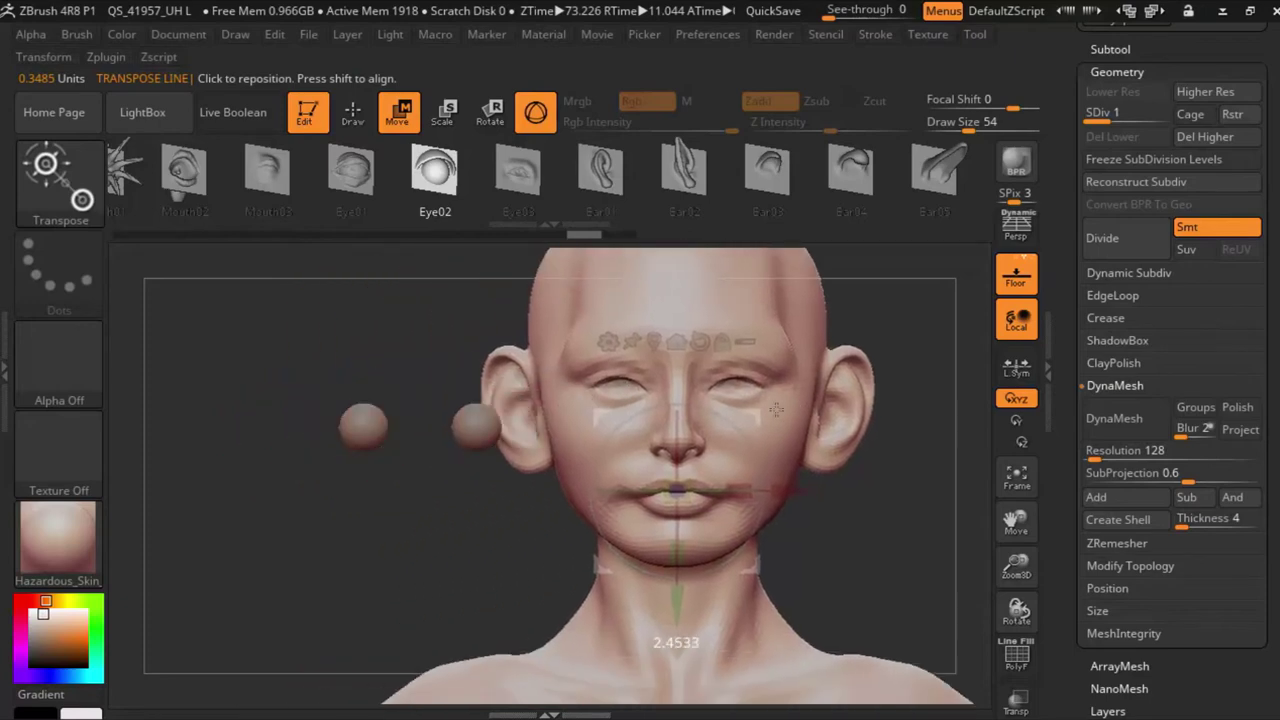
{"action": "key", "text": "ctrl+z"}
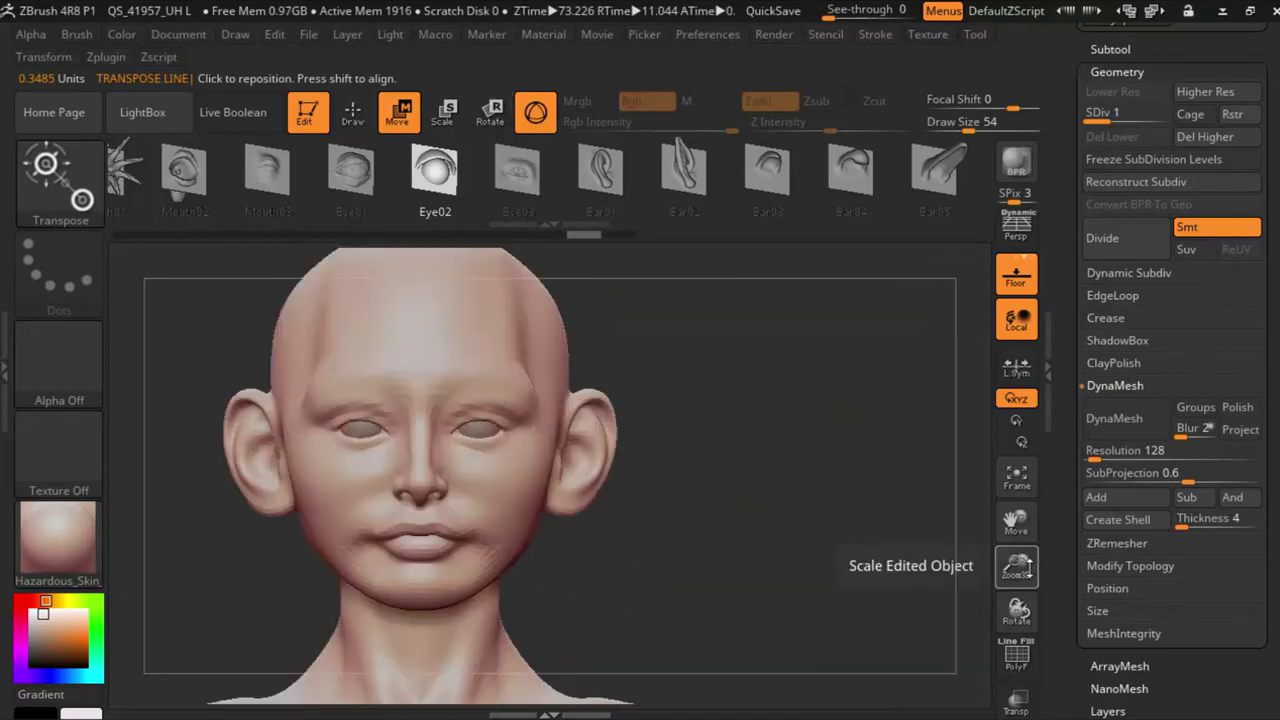
{"action": "mouse_move", "coordinate": [1016, 566]}
{"action": "left_mouse_down"}
{"action": "mouse_move", "coordinate": [992, 270]}
{"action": "mouse_move", "coordinate": [1007, 313]}
{"action": "left_mouse_up"}
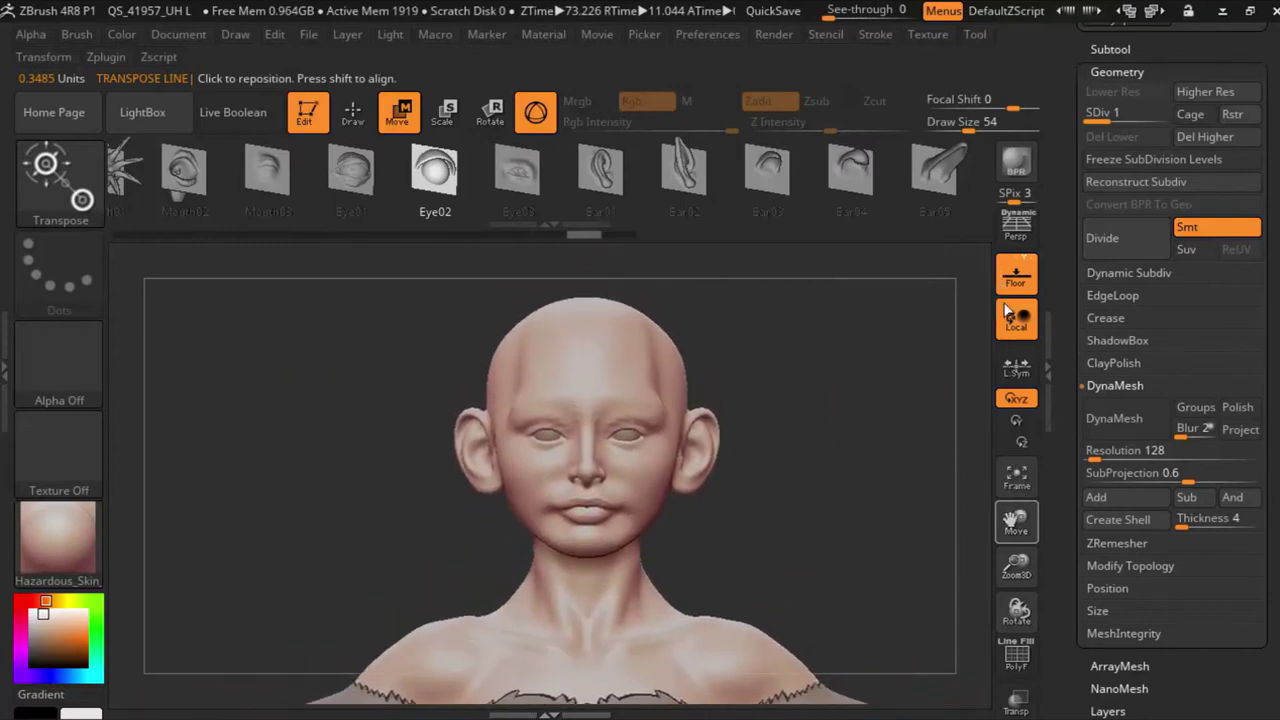
Step: Show the subtool list, turn Local off, and rotate the head to an exact front view
{"action": "left_click", "coordinate": [1098, 52]}
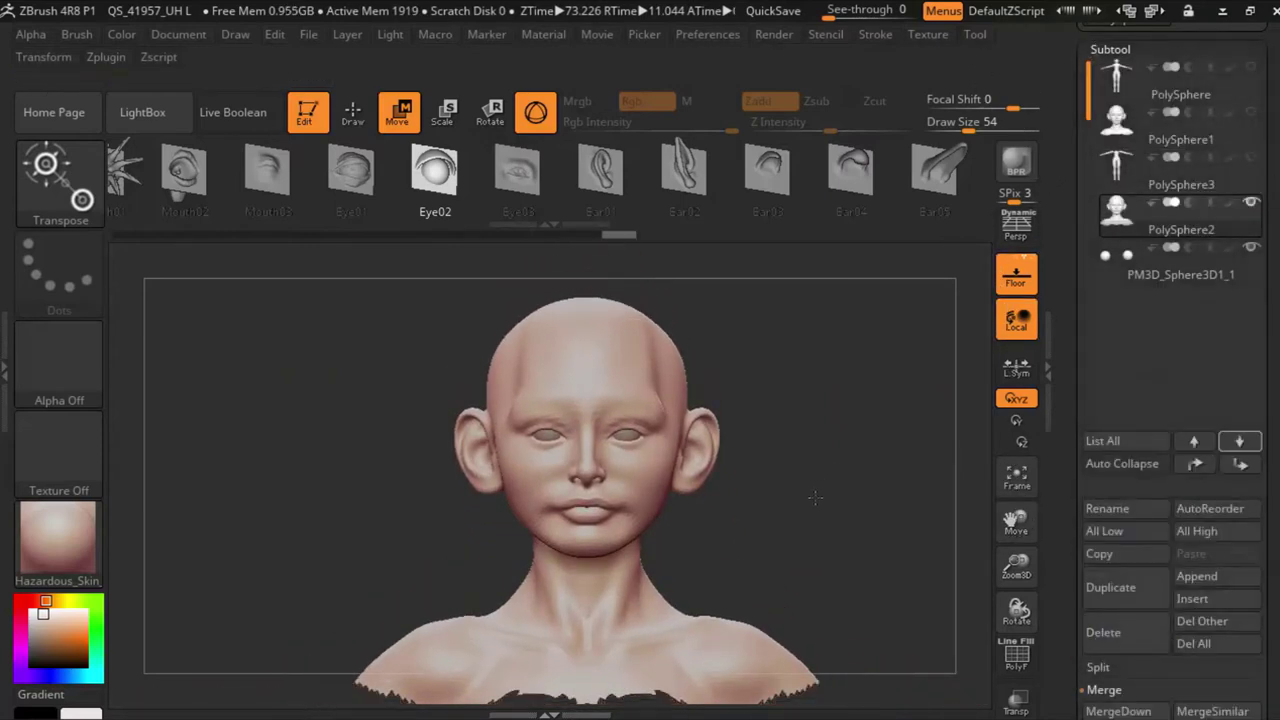
{"action": "mouse_move", "coordinate": [998, 527]}
{"action": "left_mouse_down"}
{"action": "mouse_move", "coordinate": [985, 540]}
{"action": "mouse_move", "coordinate": [1016, 595]}
{"action": "mouse_move", "coordinate": [920, 410]}
{"action": "left_mouse_up"}
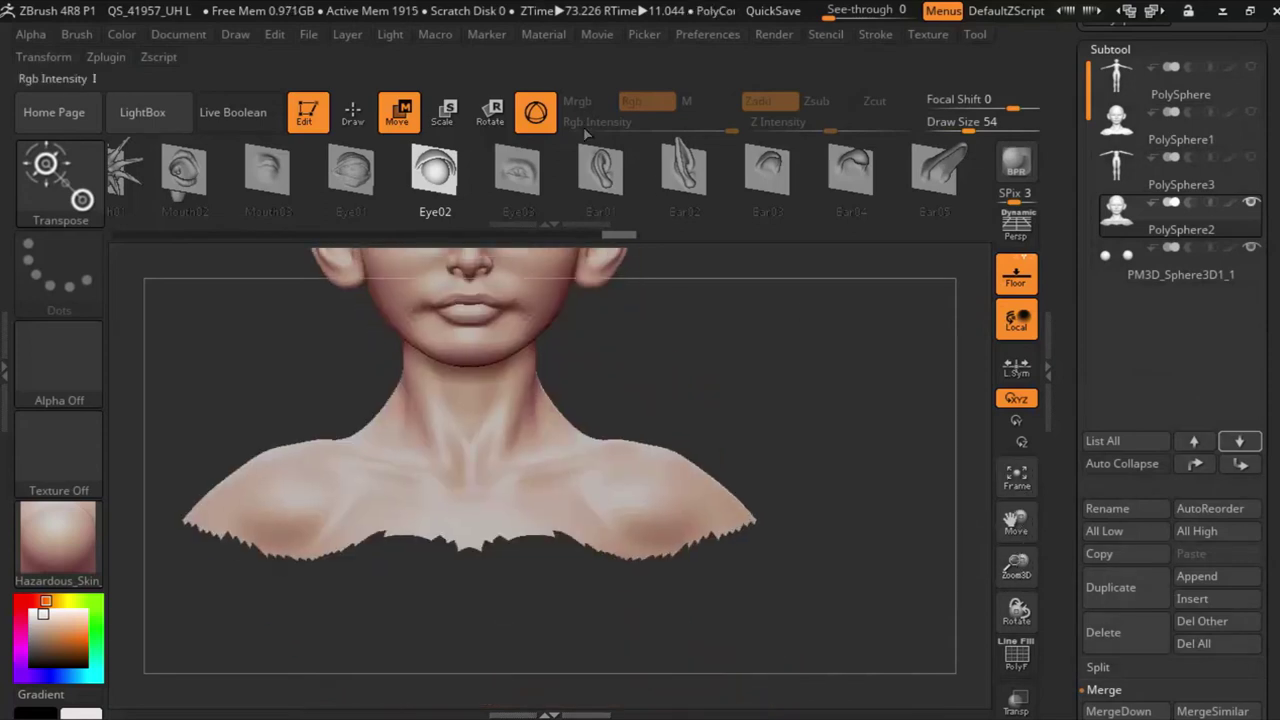
{"action": "left_click_drag", "start_coordinate": [998, 527], "coordinate": [1040, 570]}
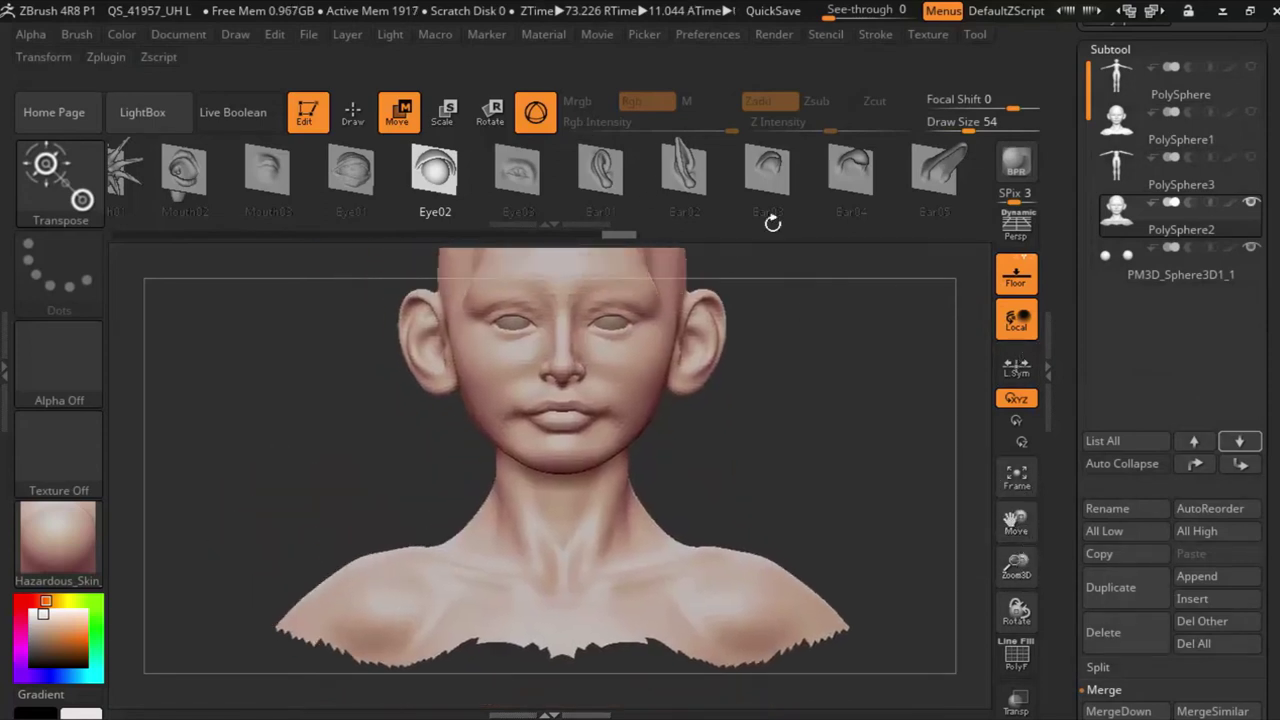
{"action": "left_click", "coordinate": [1016, 318]}
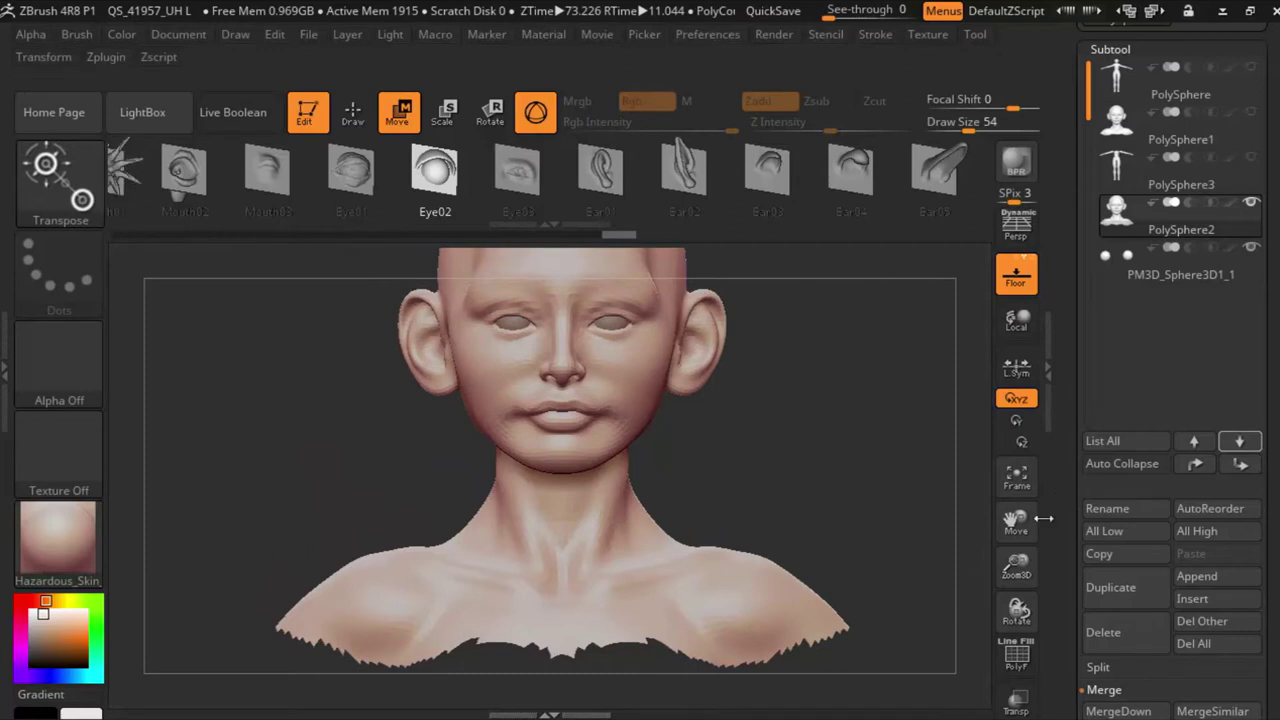
{"action": "mouse_move", "coordinate": [1000, 490]}
{"action": "left_mouse_down"}
{"action": "mouse_move", "coordinate": [1014, 530]}
{"action": "mouse_move", "coordinate": [872, 510]}
{"action": "left_mouse_up"}
{"action": "left_click", "coordinate": [487, 118]}
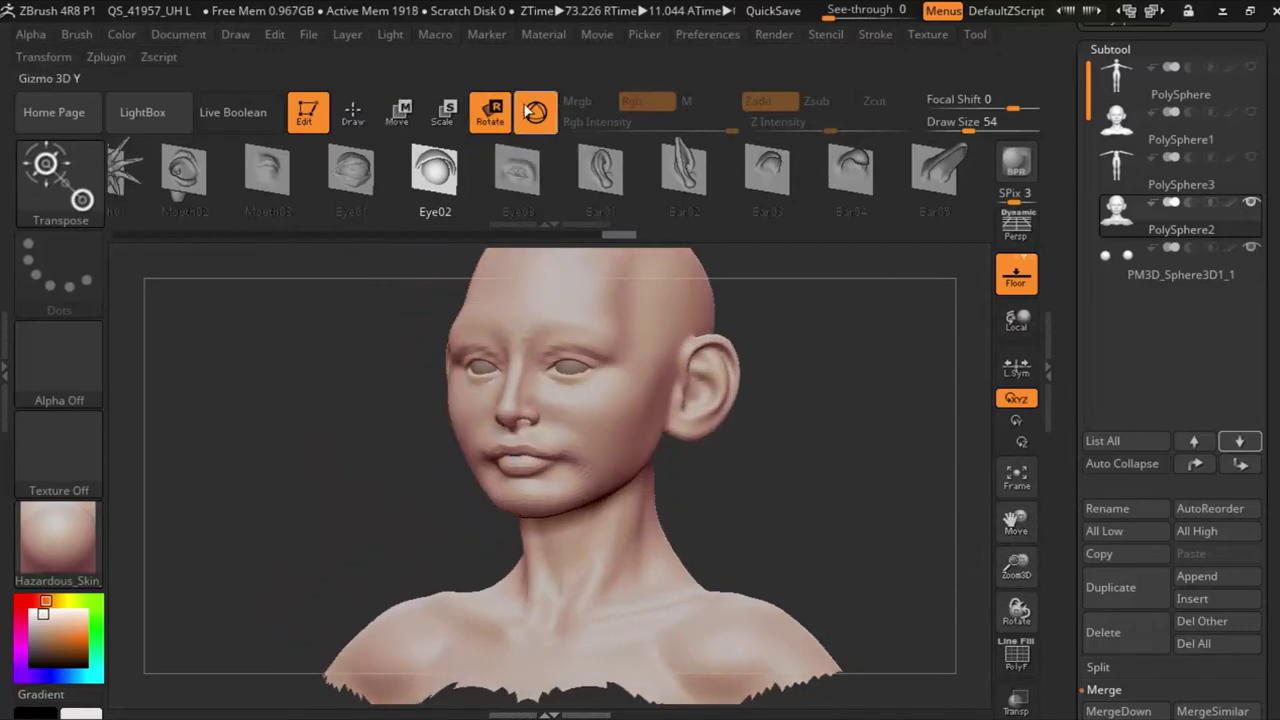
{"action": "left_click", "coordinate": [535, 112]}
{"action": "left_click_drag", "start_coordinate": [560, 230], "coordinate": [640, 226], "text": "shift"}
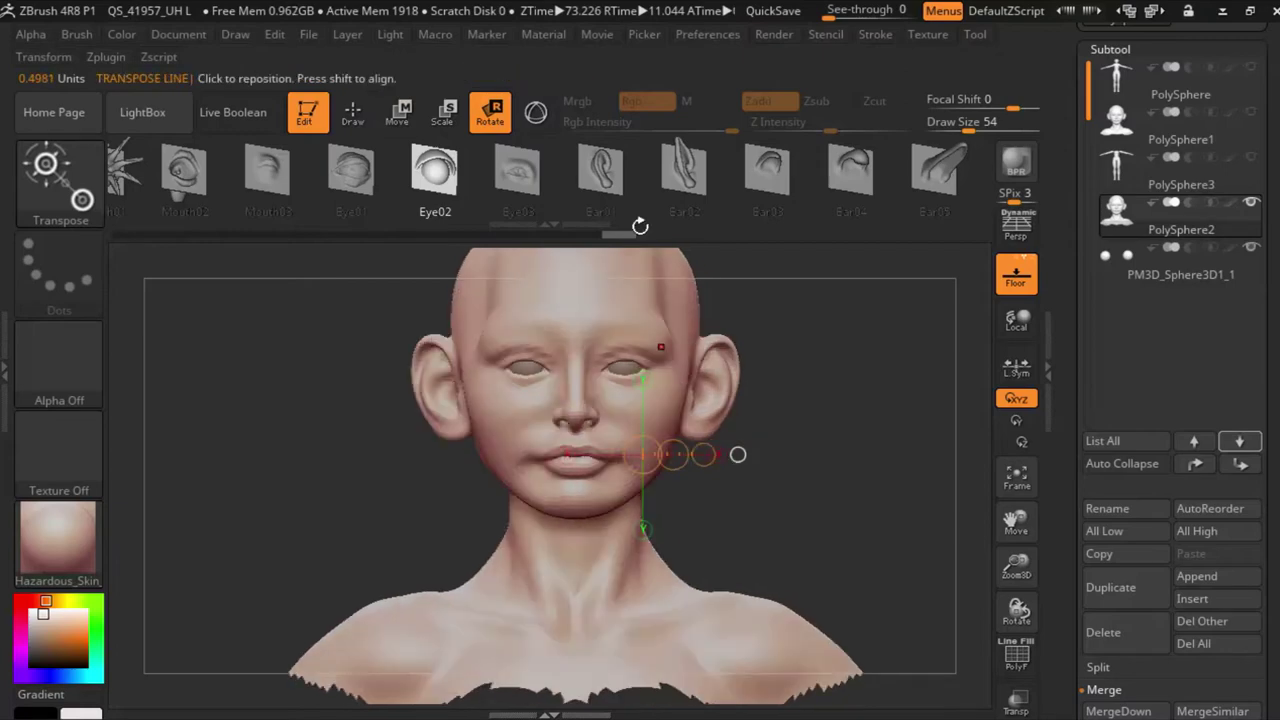
Step: Rotate the head about 13 degrees with the gizmo, then switch to Move and back to Draw
{"action": "left_click", "coordinate": [535, 112]}
{"action": "mouse_move", "coordinate": [728, 420]}
{"action": "left_mouse_down"}
{"action": "mouse_move", "coordinate": [692, 360]}
{"action": "mouse_move", "coordinate": [605, 343]}
{"action": "mouse_move", "coordinate": [763, 401]}
{"action": "mouse_move", "coordinate": [719, 389]}
{"action": "left_mouse_up"}
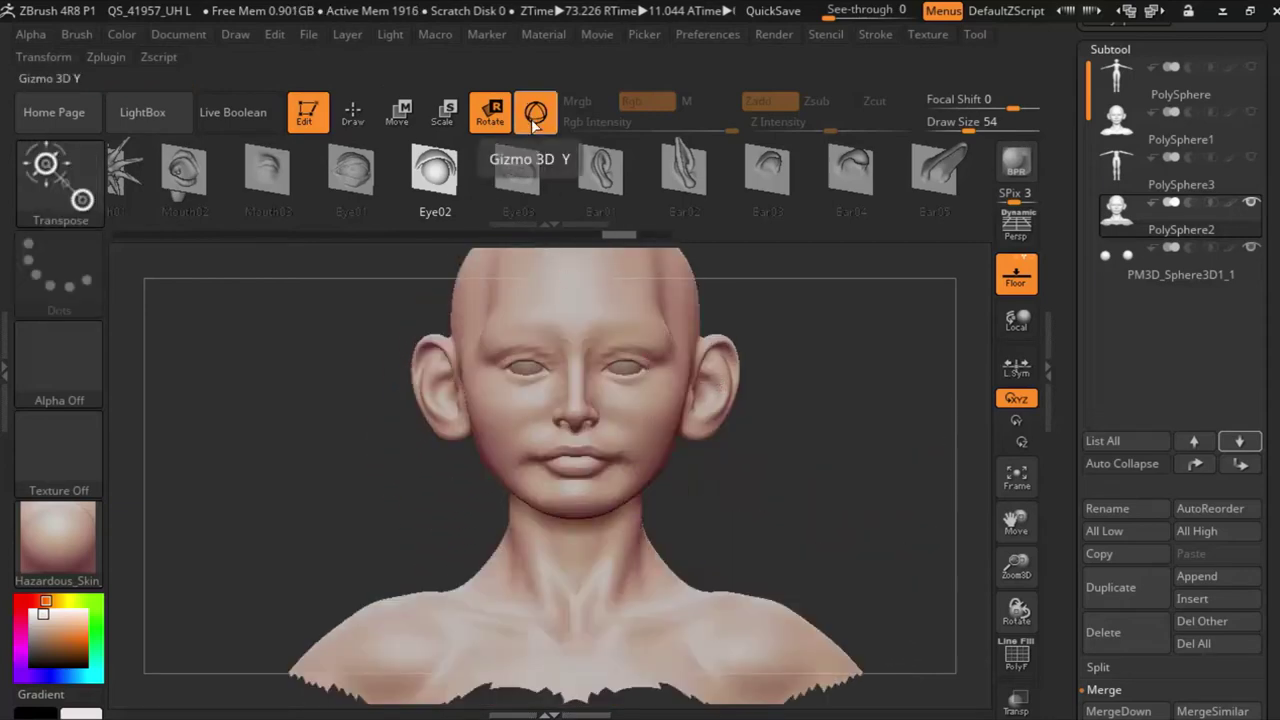
{"action": "key", "text": "w"}
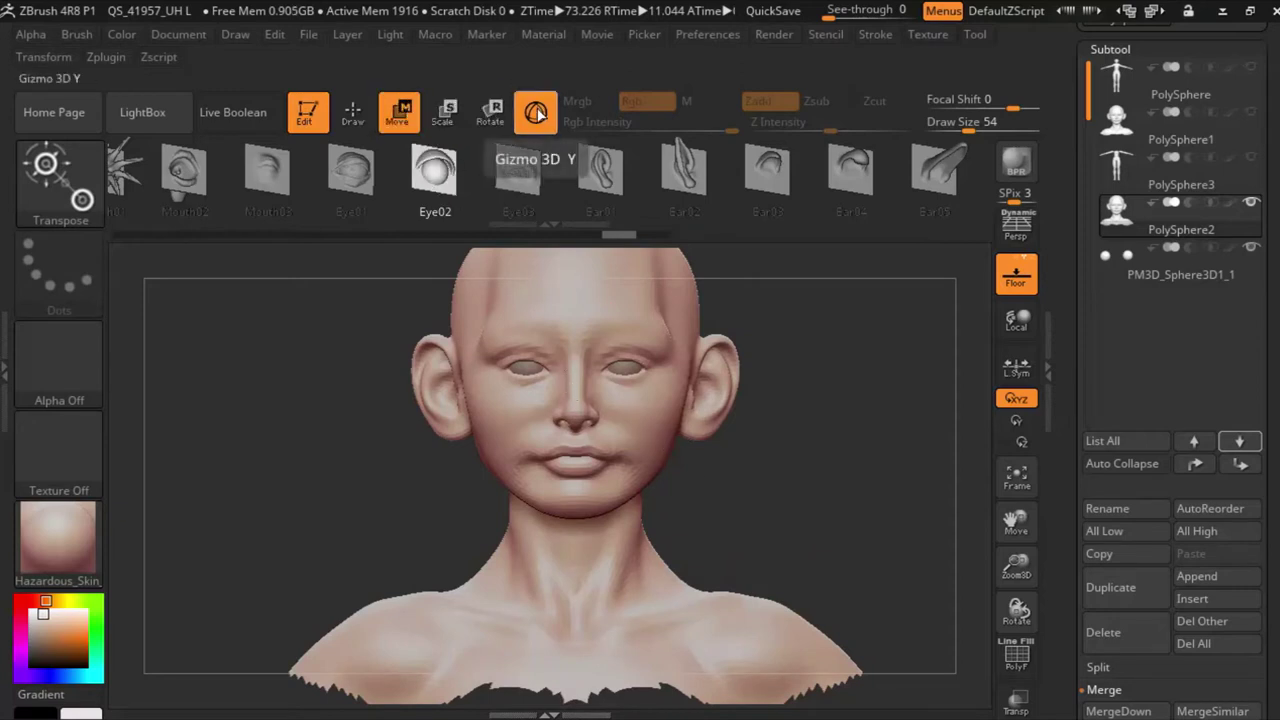
{"action": "left_click", "coordinate": [538, 117]}
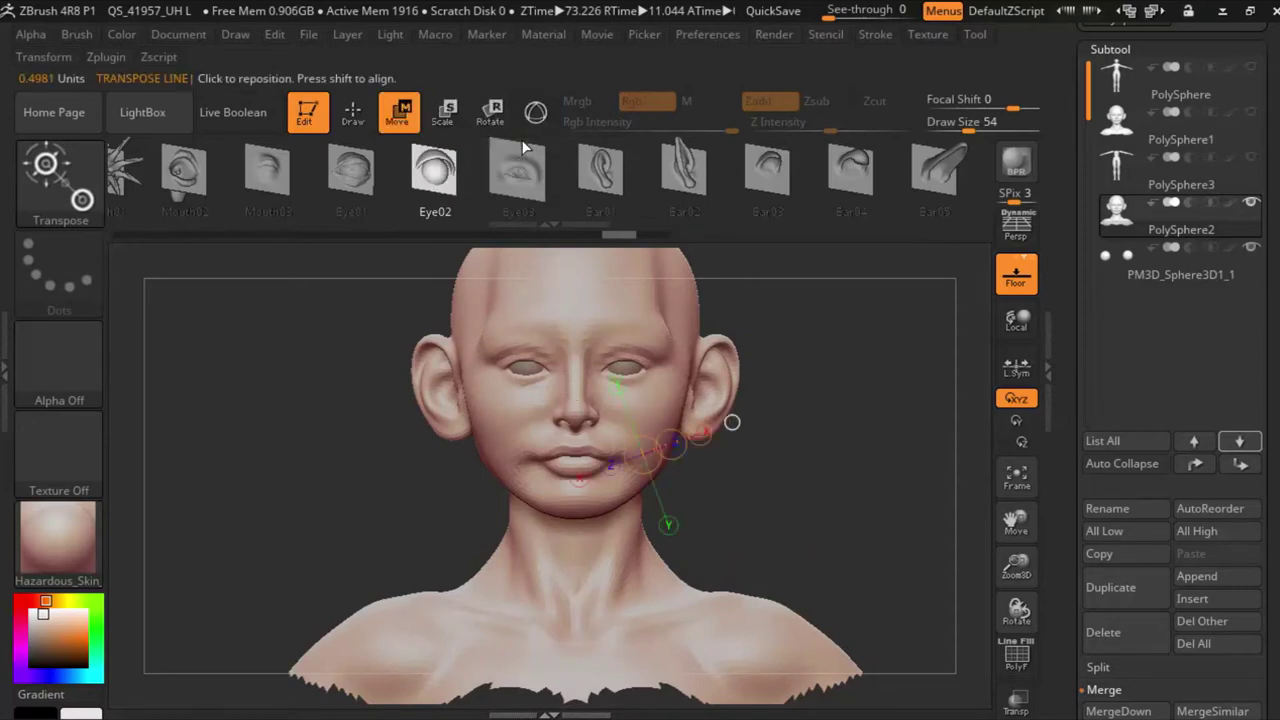
{"action": "left_click", "coordinate": [359, 125]}
{"action": "left_click", "coordinate": [95, 197]}
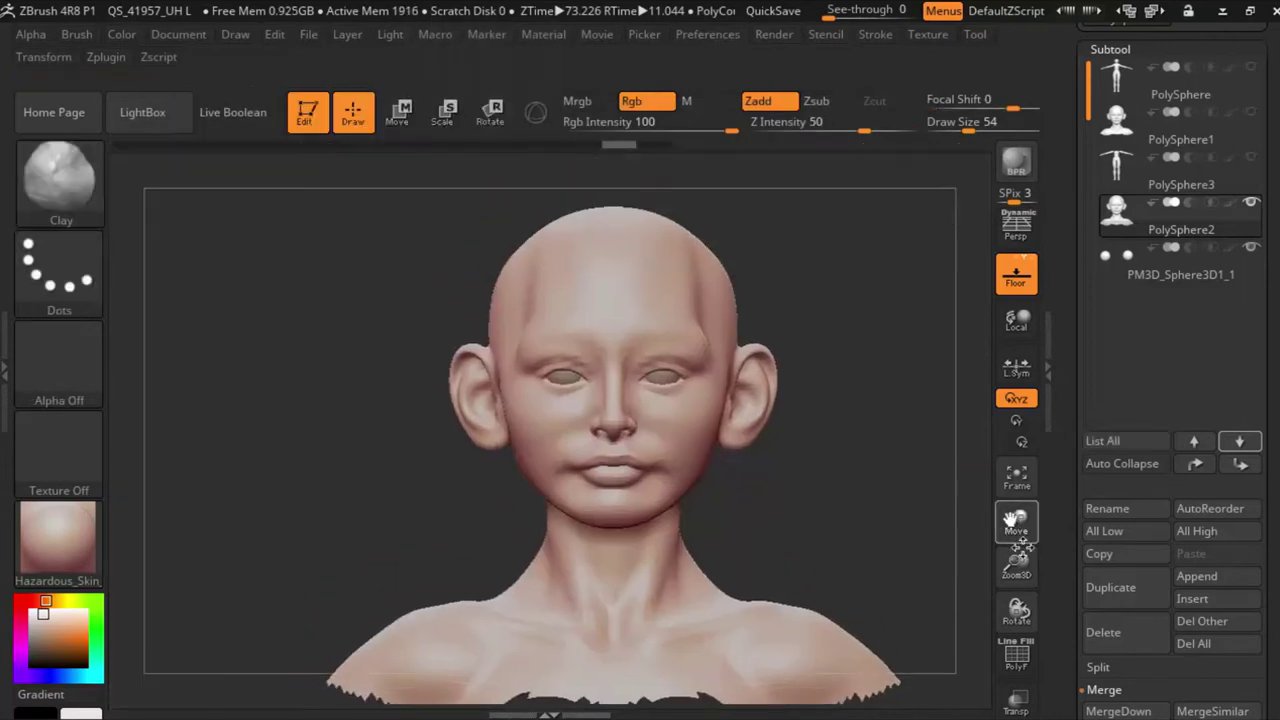
Step: Sculpt a Clay ridge and a Clay groove across the forehead, then bring up the brush library
{"action": "mouse_move", "coordinate": [1016, 520]}
{"action": "left_mouse_down"}
{"action": "mouse_move", "coordinate": [940, 513]}
{"action": "mouse_move", "coordinate": [949, 537]}
{"action": "mouse_move", "coordinate": [459, 206]}
{"action": "left_mouse_up"}
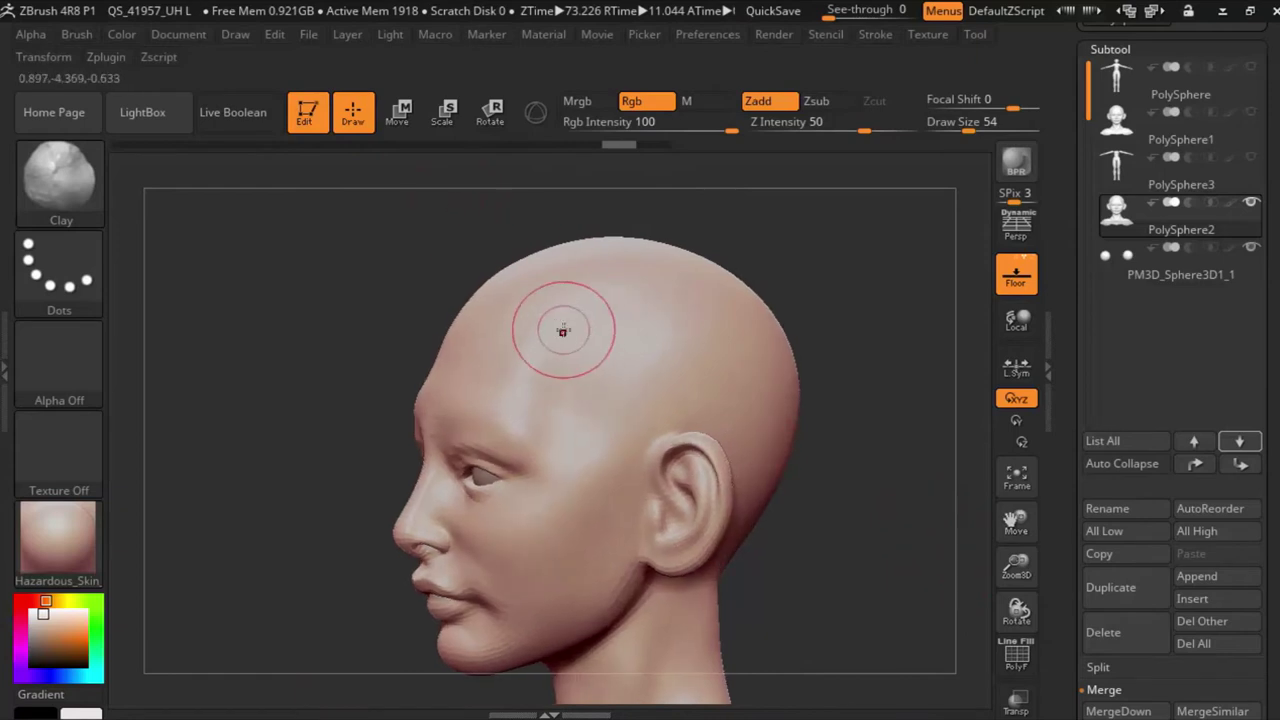
{"action": "mouse_move", "coordinate": [607, 338]}
{"action": "left_mouse_down"}
{"action": "mouse_move", "coordinate": [656, 306]}
{"action": "mouse_move", "coordinate": [710, 324]}
{"action": "left_mouse_up"}
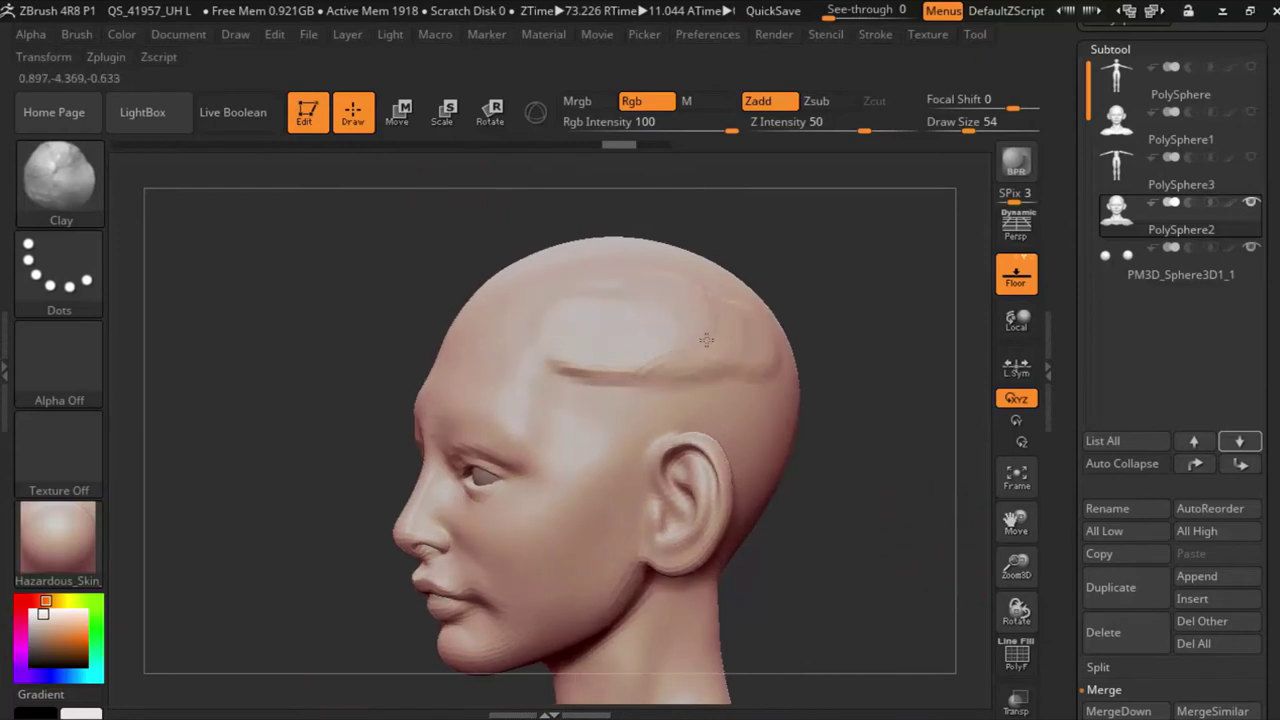
{"action": "left_click_drag", "start_coordinate": [840, 320], "coordinate": [930, 306]}
{"action": "mouse_move", "coordinate": [843, 280]}
{"action": "left_mouse_down"}
{"action": "mouse_move", "coordinate": [622, 362]}
{"action": "mouse_move", "coordinate": [566, 329]}
{"action": "mouse_move", "coordinate": [517, 351]}
{"action": "mouse_move", "coordinate": [537, 366]}
{"action": "left_mouse_up"}
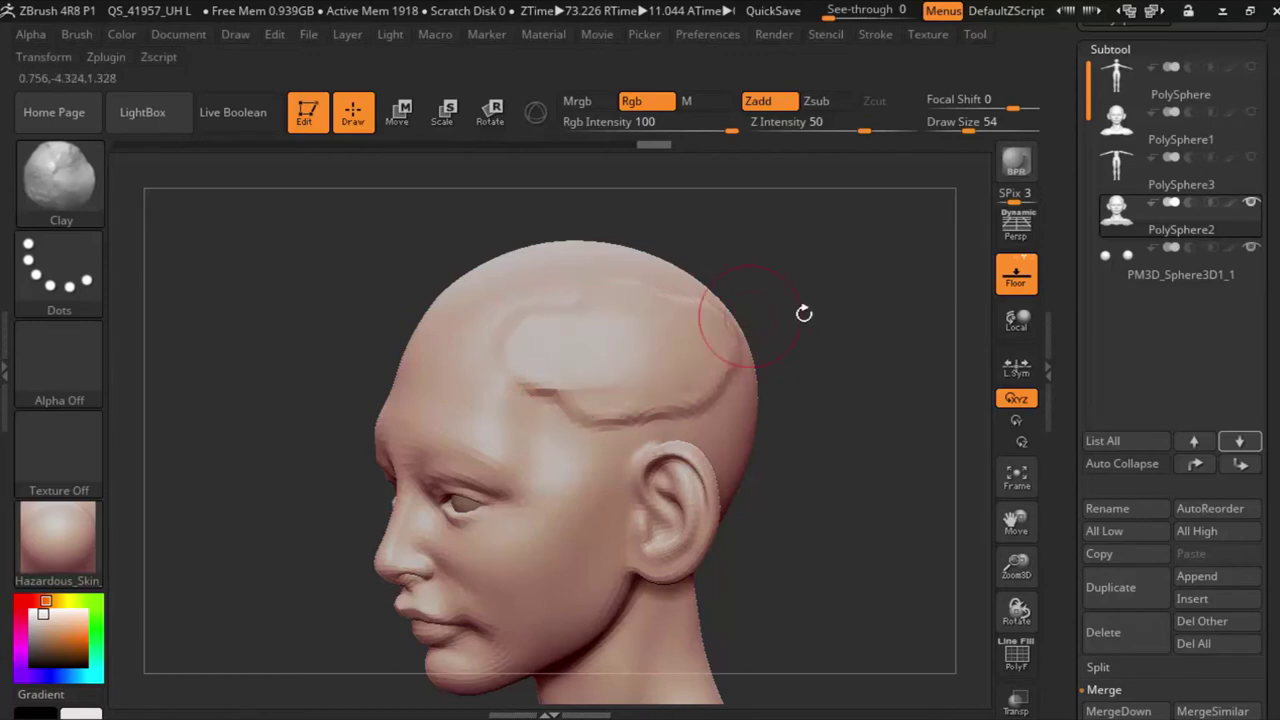
{"action": "left_click_drag", "start_coordinate": [806, 309], "coordinate": [886, 303]}
{"action": "left_click_drag", "start_coordinate": [623, 268], "coordinate": [606, 360]}
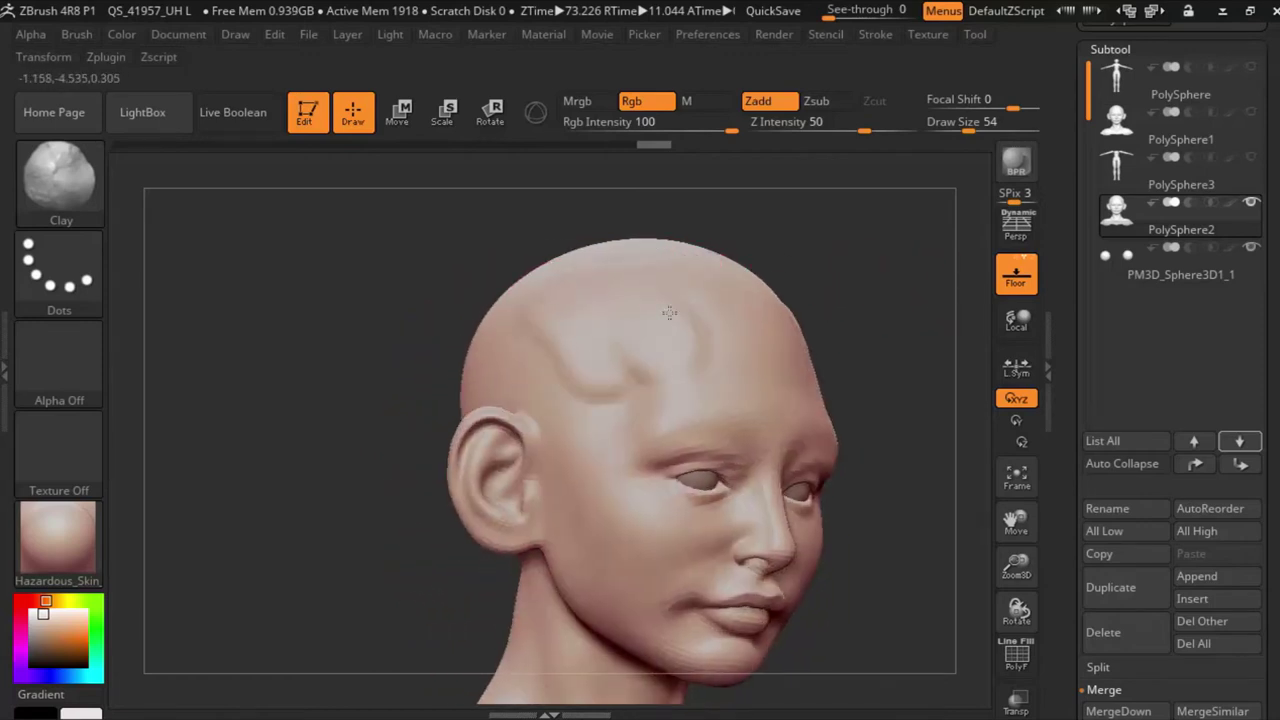
{"action": "left_click_drag", "start_coordinate": [874, 279], "coordinate": [342, 260]}
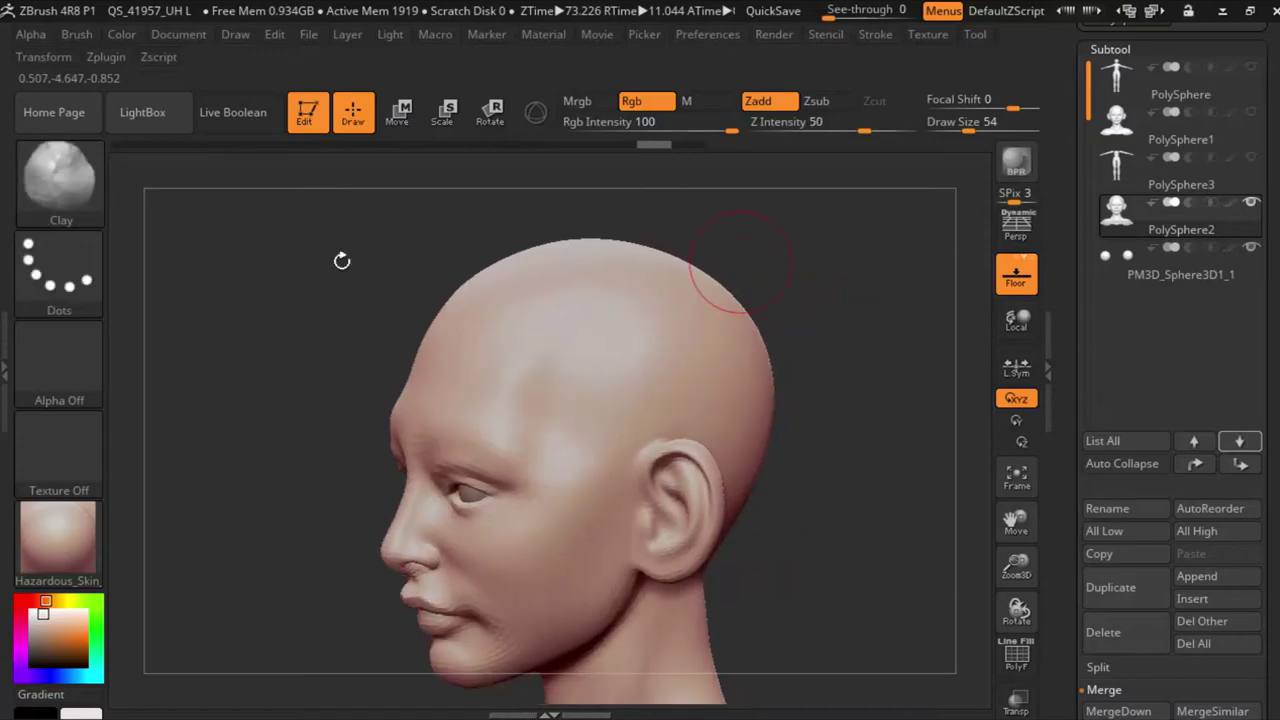
{"action": "left_click", "coordinate": [88, 200]}
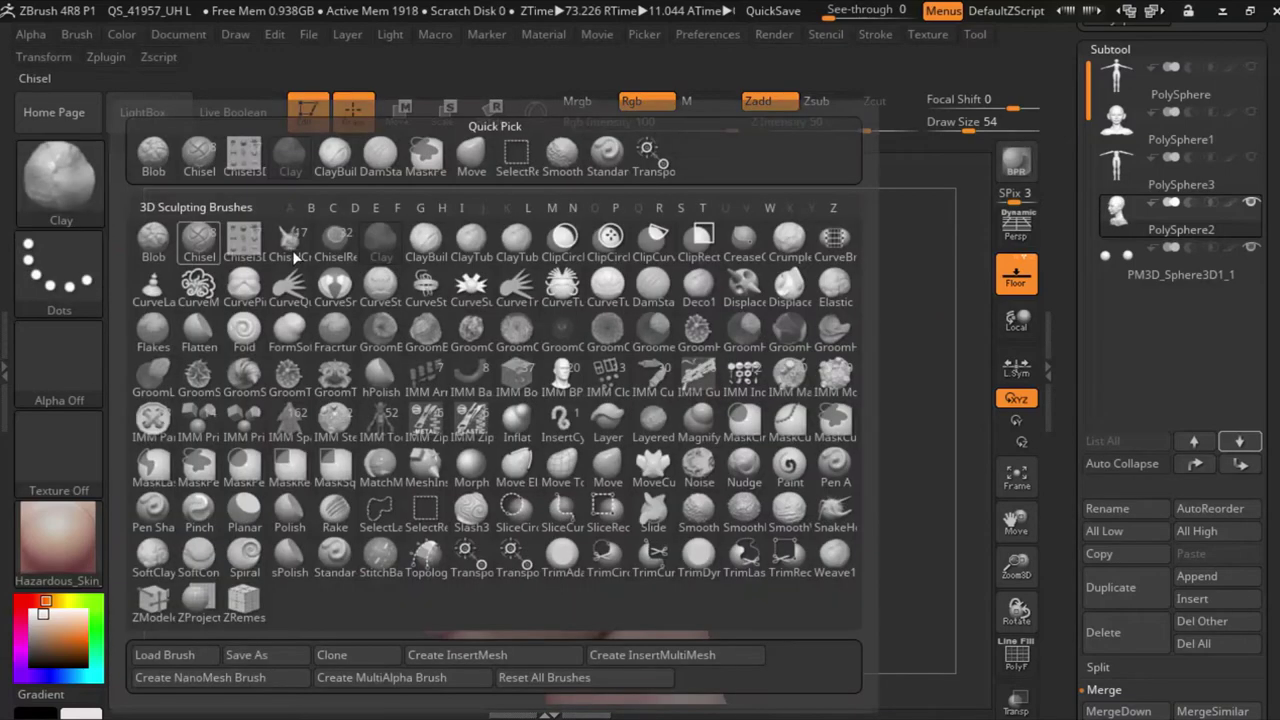
Step: With ClayBuildup, sculpt a brow ridge from the temple, then undo it
{"action": "left_click", "coordinate": [428, 250]}
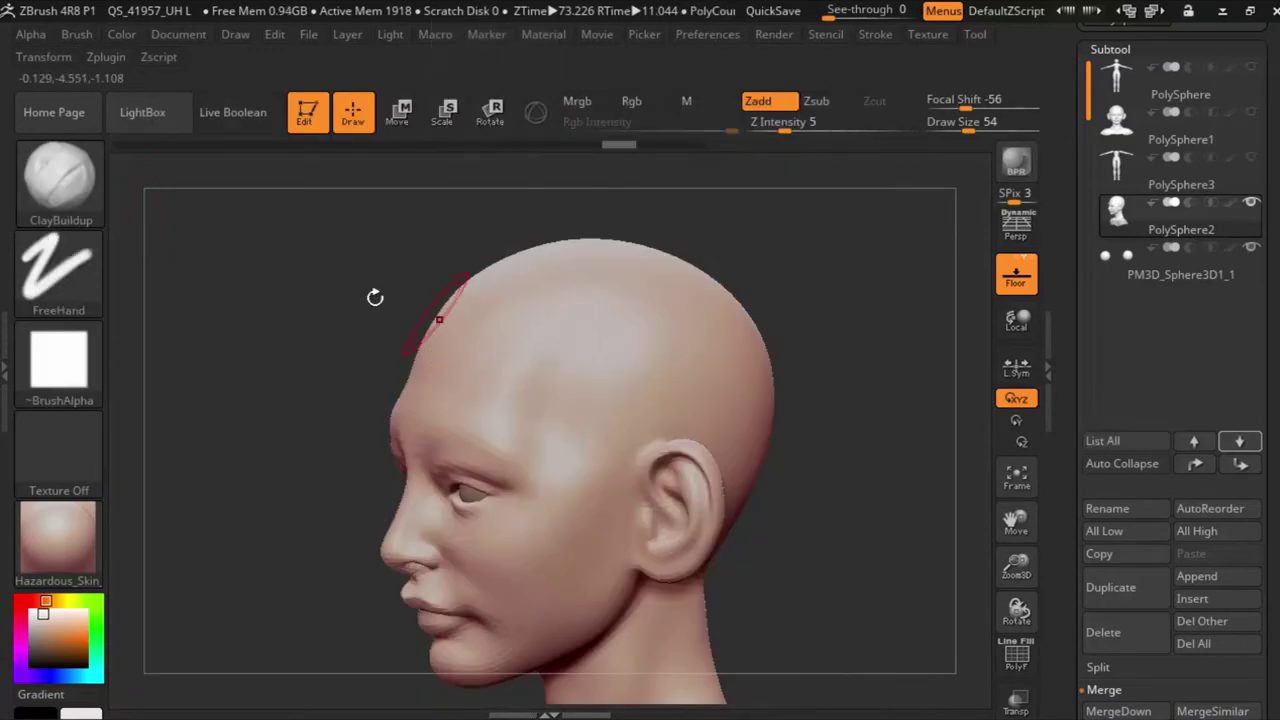
{"action": "left_click_drag", "start_coordinate": [365, 305], "coordinate": [563, 321]}
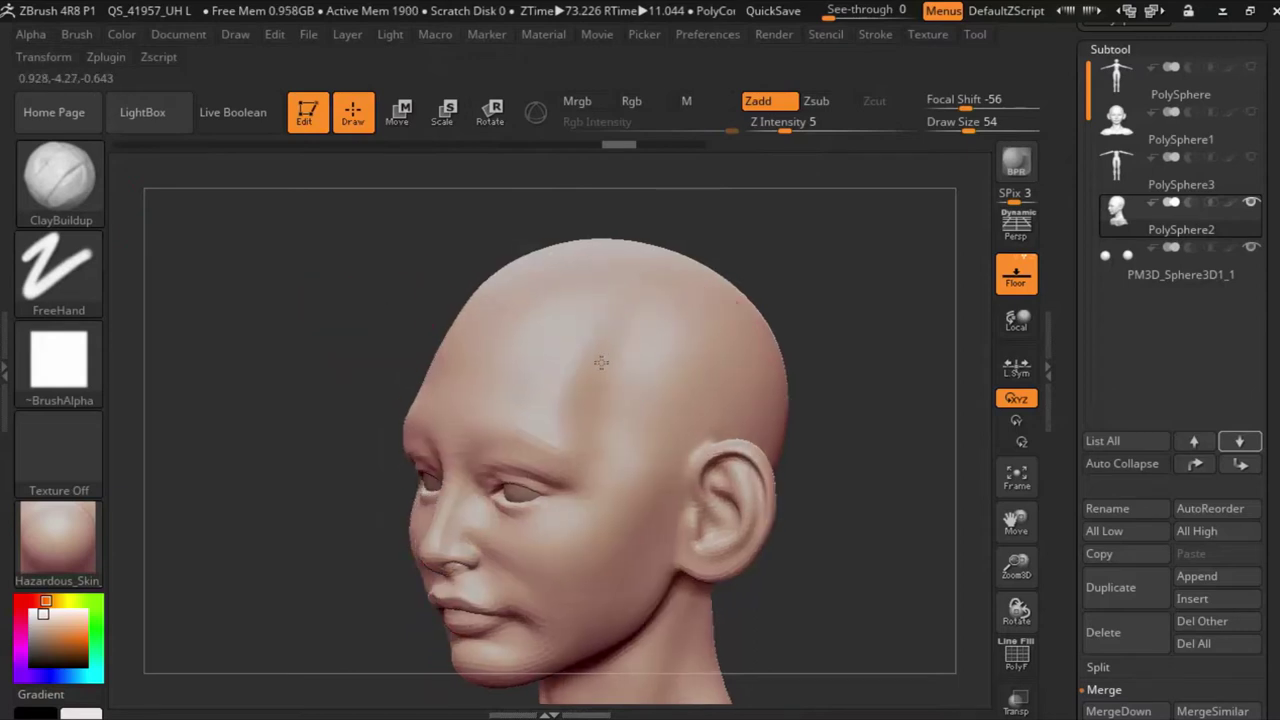
{"action": "left_click_drag", "start_coordinate": [772, 347], "coordinate": [695, 378]}
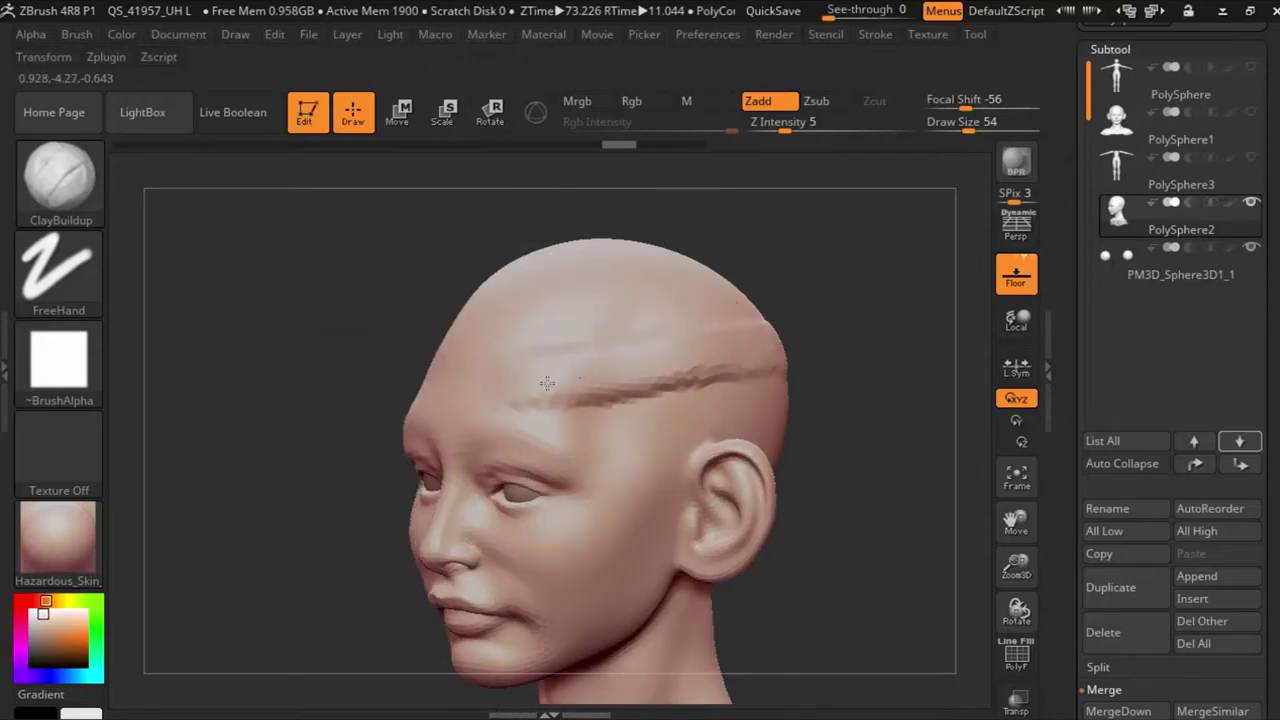
{"action": "mouse_move", "coordinate": [807, 353]}
{"action": "left_mouse_down"}
{"action": "mouse_move", "coordinate": [530, 385]}
{"action": "mouse_move", "coordinate": [795, 370]}
{"action": "mouse_move", "coordinate": [584, 387]}
{"action": "mouse_move", "coordinate": [656, 373]}
{"action": "mouse_move", "coordinate": [600, 366]}
{"action": "left_mouse_up"}
{"action": "mouse_move", "coordinate": [805, 315]}
{"action": "left_mouse_down"}
{"action": "mouse_move", "coordinate": [888, 318]}
{"action": "mouse_move", "coordinate": [786, 289]}
{"action": "left_mouse_up"}
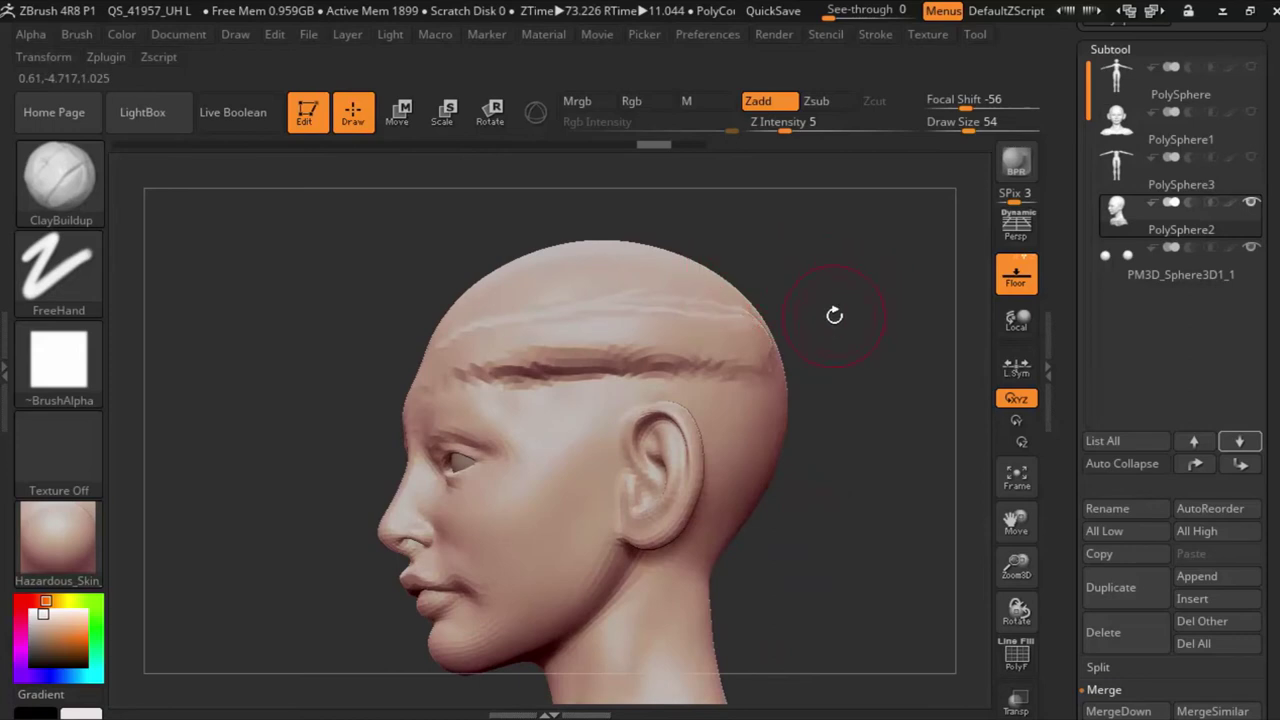
{"action": "key", "text": "ctrl+z"}
Step: Lay a ClayBuildup band across the forehead, undo it, and reopen the brush library
{"action": "mouse_move", "coordinate": [826, 291]}
{"action": "left_mouse_down"}
{"action": "mouse_move", "coordinate": [843, 297]}
{"action": "mouse_move", "coordinate": [851, 320]}
{"action": "mouse_move", "coordinate": [840, 322]}
{"action": "left_mouse_up"}
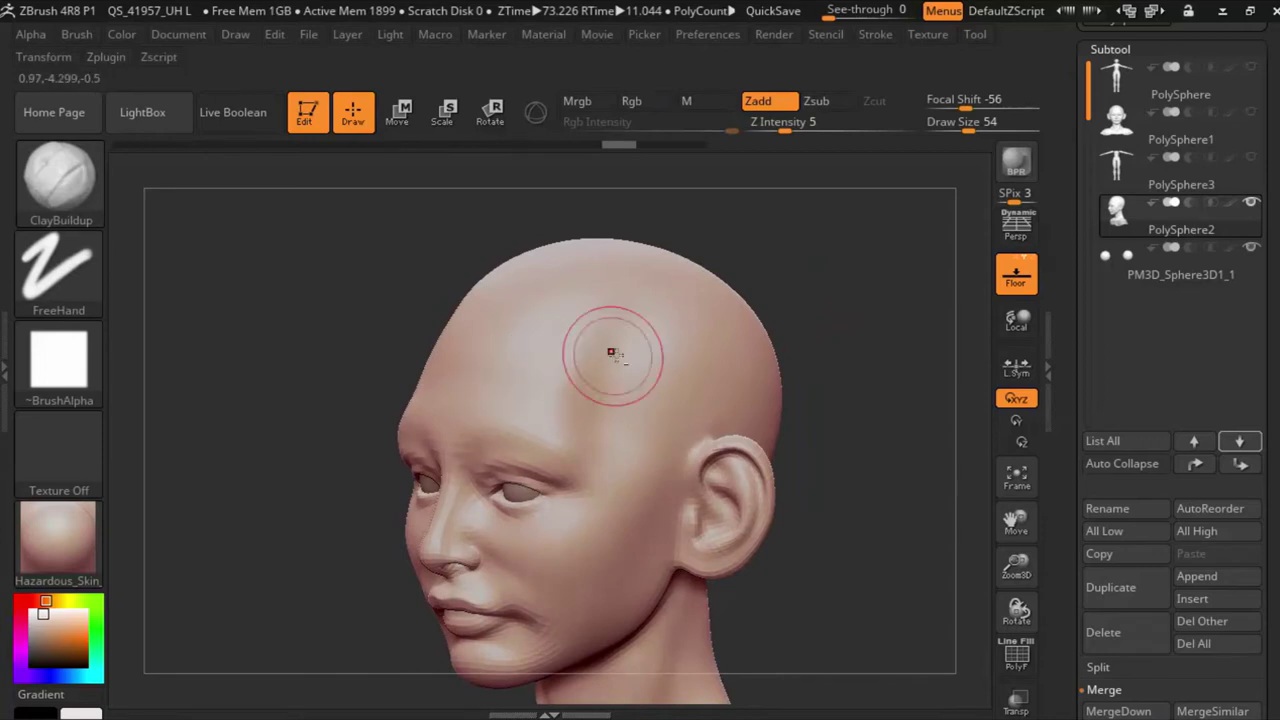
{"action": "left_click_drag", "start_coordinate": [526, 380], "coordinate": [730, 347]}
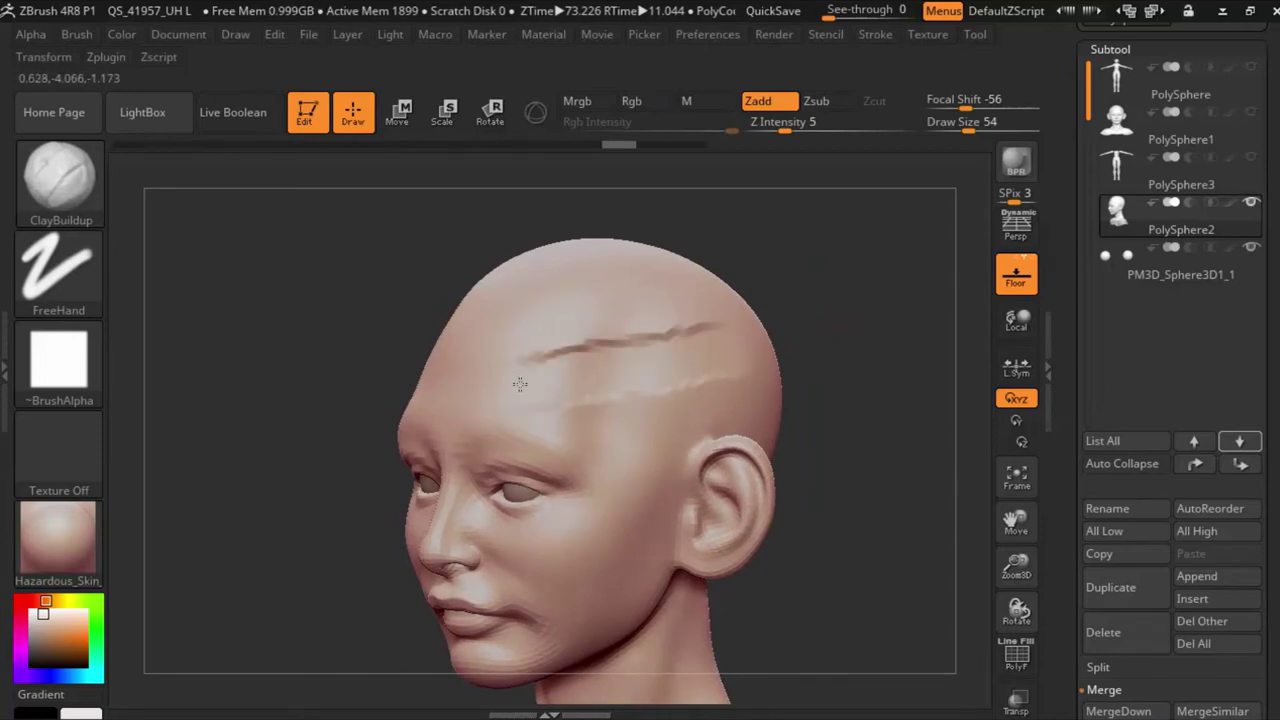
{"action": "mouse_move", "coordinate": [492, 352]}
{"action": "left_mouse_down"}
{"action": "mouse_move", "coordinate": [810, 350]}
{"action": "mouse_move", "coordinate": [603, 380]}
{"action": "left_mouse_up"}
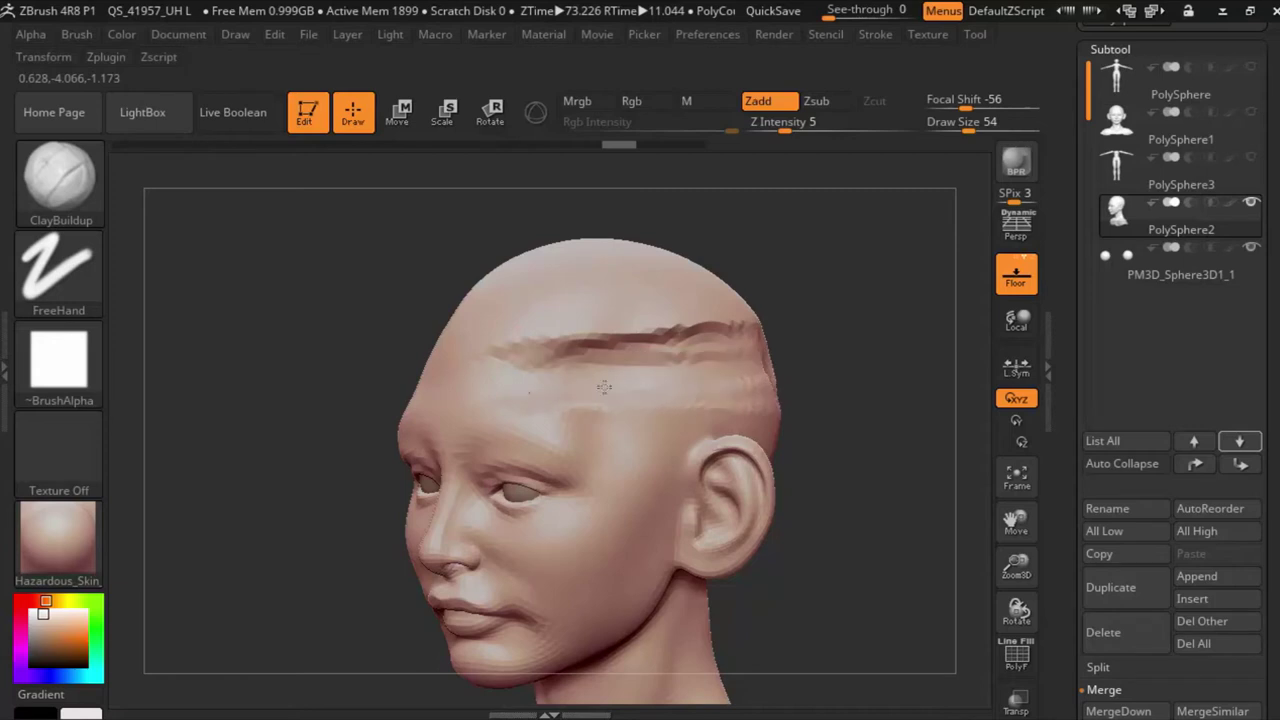
{"action": "left_click_drag", "start_coordinate": [800, 349], "coordinate": [883, 347]}
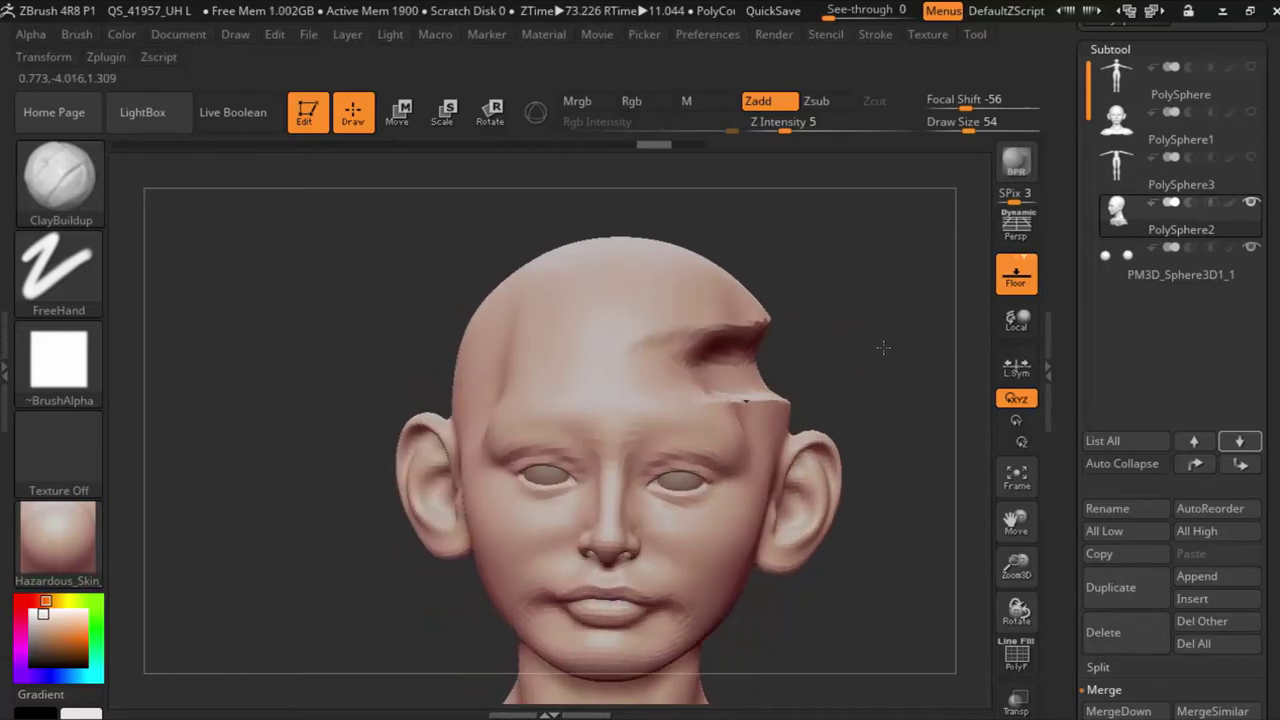
{"action": "key", "text": "ctrl+z"}
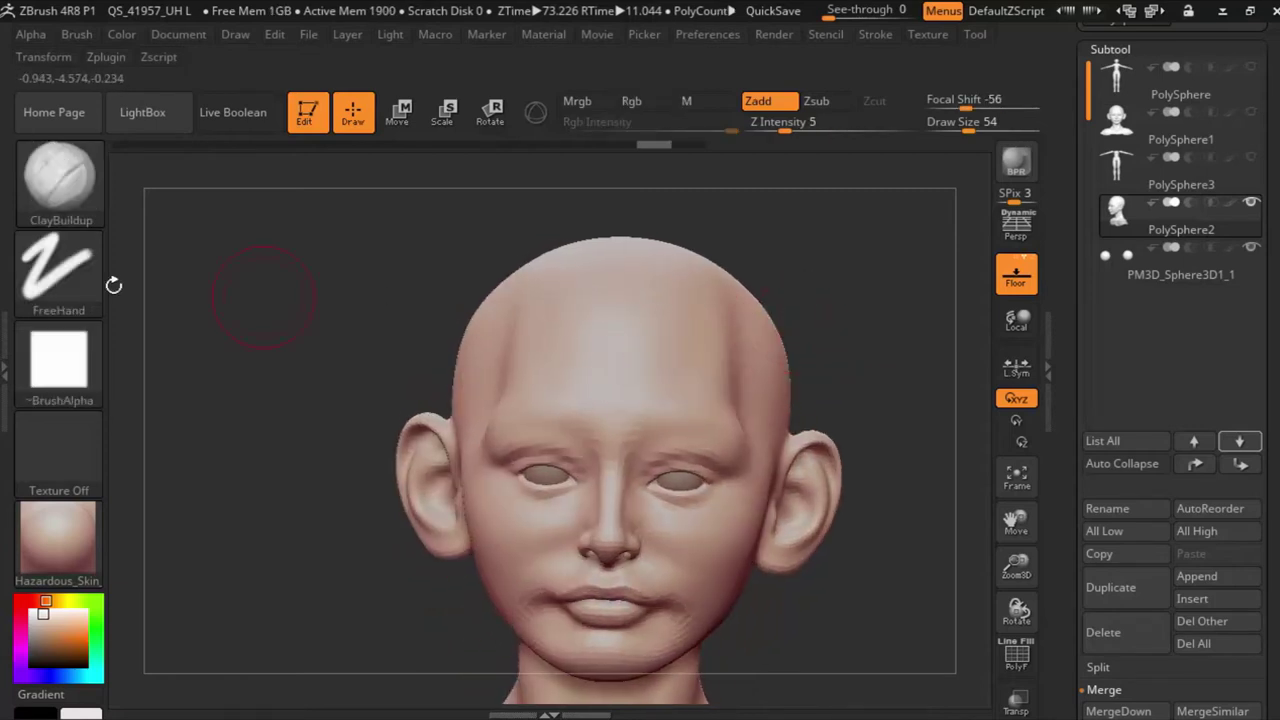
{"action": "left_click", "coordinate": [97, 208]}
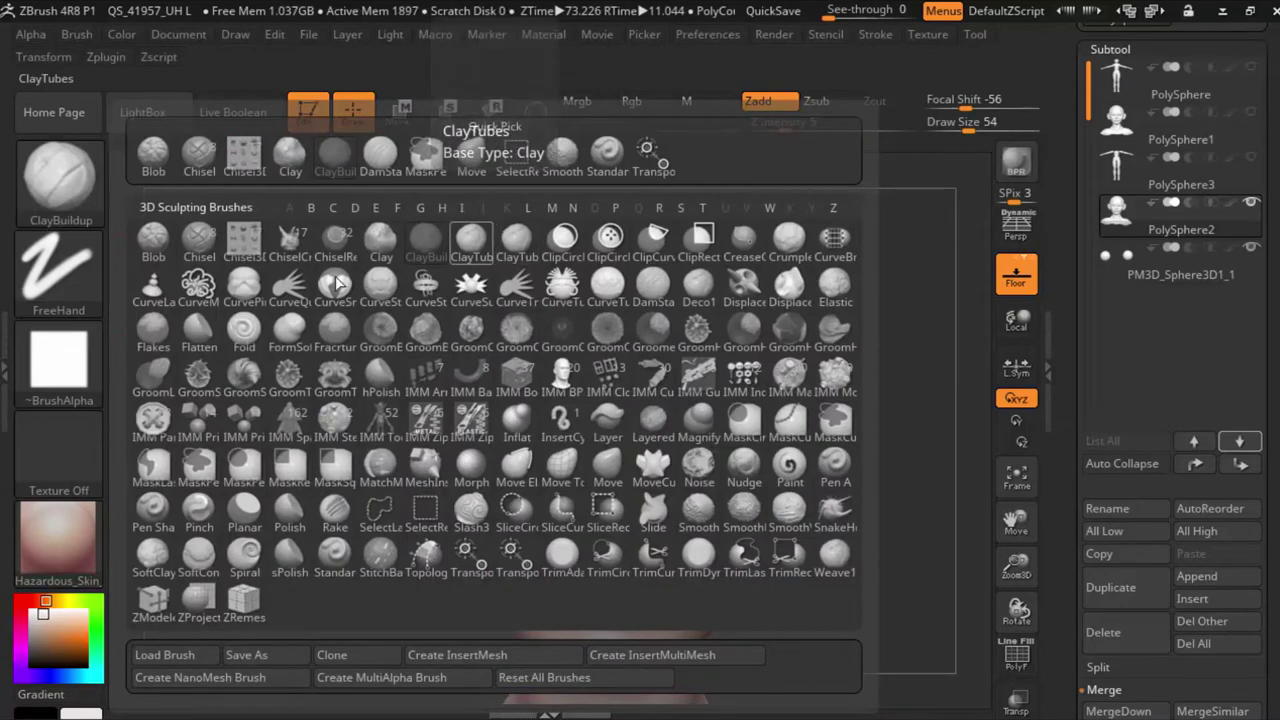
{"action": "left_click", "coordinate": [468, 250]}
{"action": "mouse_move", "coordinate": [414, 237]}
{"action": "left_mouse_down"}
{"action": "mouse_move", "coordinate": [608, 345]}
{"action": "mouse_move", "coordinate": [515, 378]}
{"action": "mouse_move", "coordinate": [740, 345]}
{"action": "left_mouse_up"}
{"action": "left_click_drag", "start_coordinate": [740, 390], "coordinate": [530, 415]}
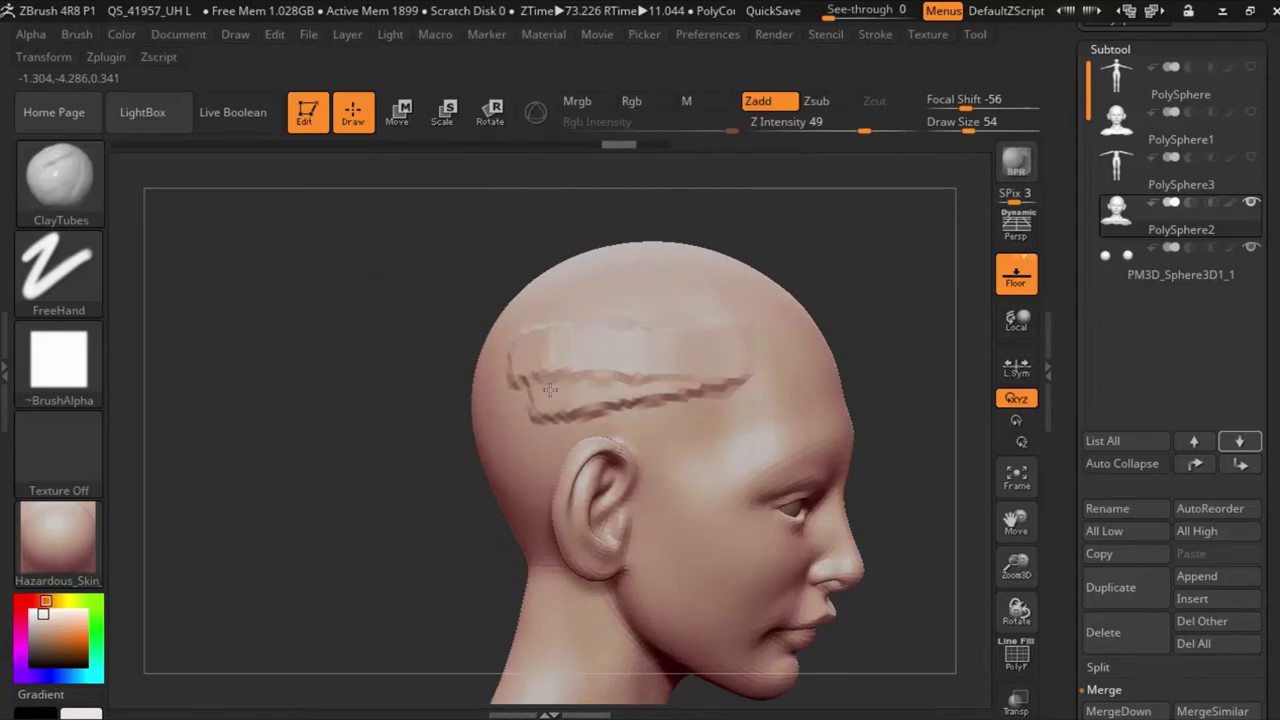
{"action": "left_click", "coordinate": [97, 206]}
{"action": "left_click", "coordinate": [520, 242]}
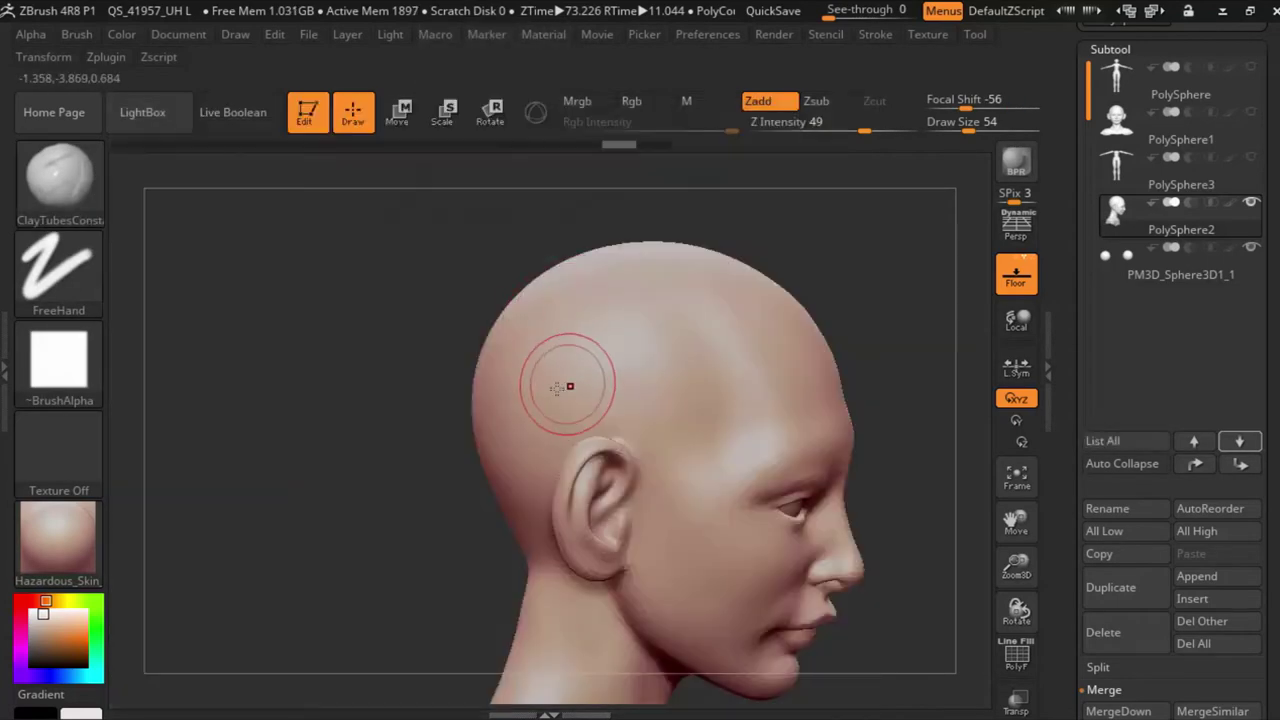
{"action": "left_click_drag", "start_coordinate": [571, 380], "coordinate": [688, 337]}
{"action": "key", "text": "ctrl+z"}
{"action": "left_click", "coordinate": [58, 175]}
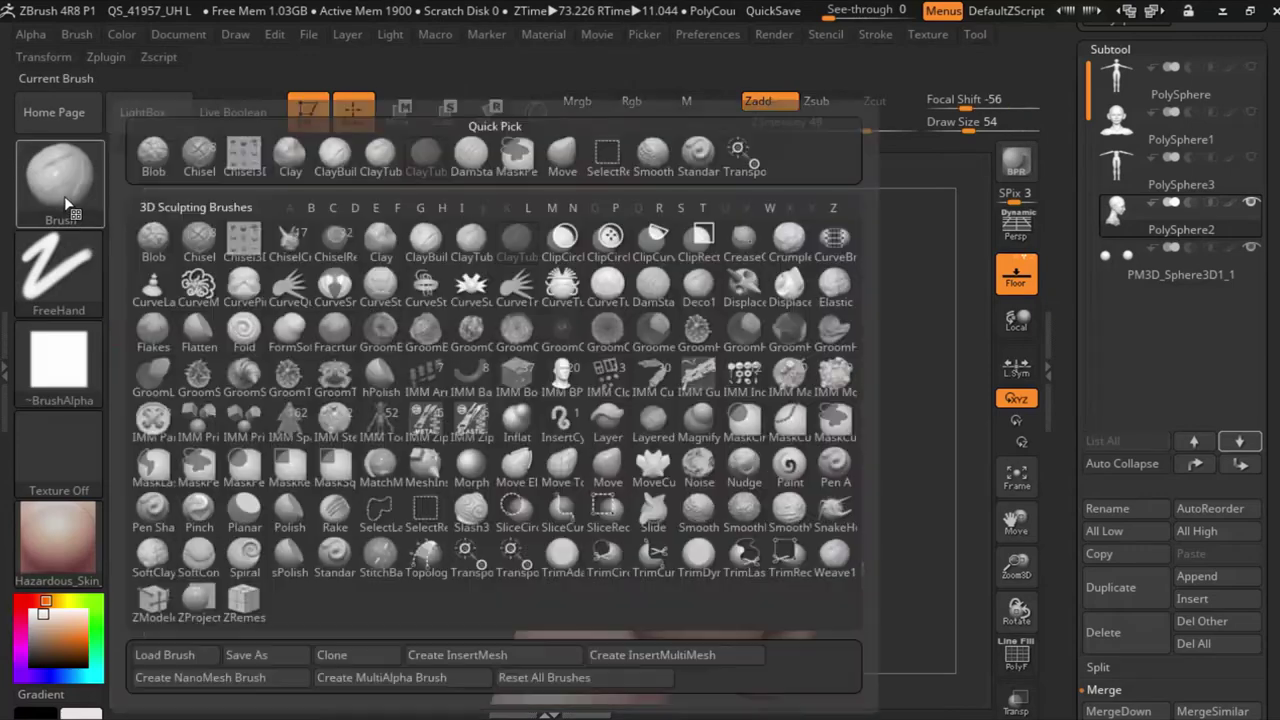
{"action": "left_click", "coordinate": [551, 240]}
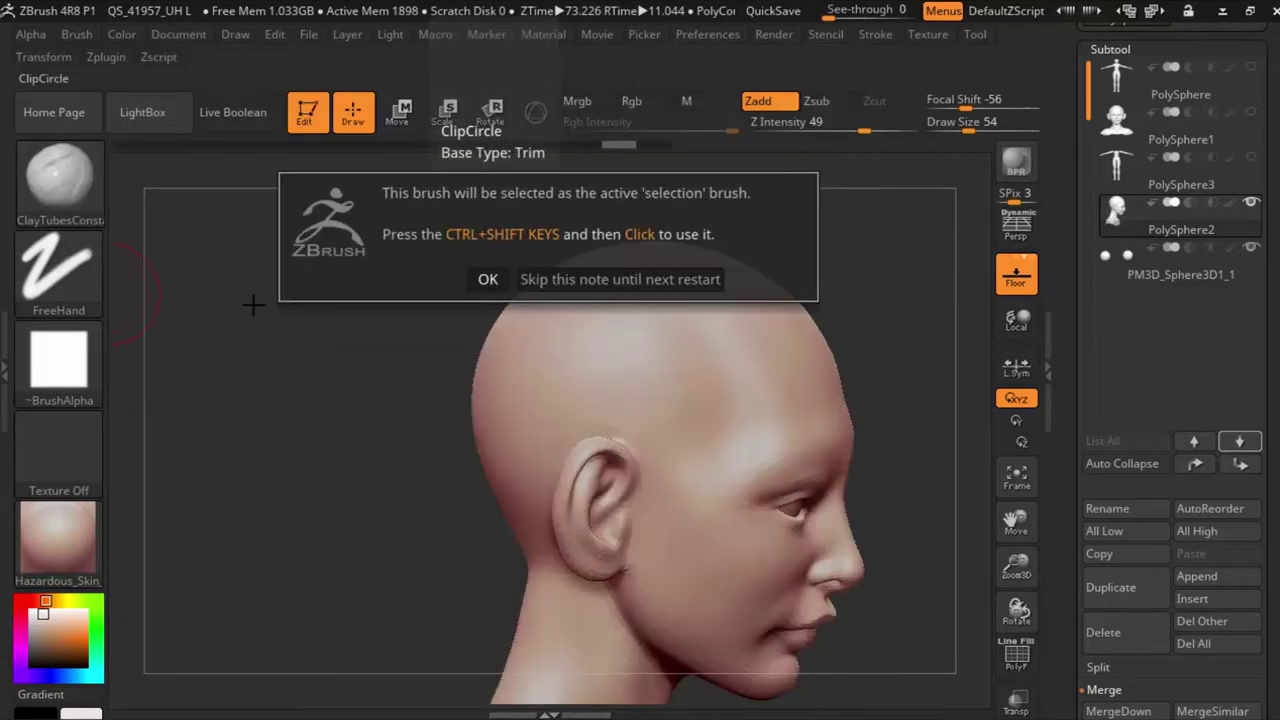
{"action": "left_click", "coordinate": [484, 279]}
{"action": "left_click", "coordinate": [58, 175]}
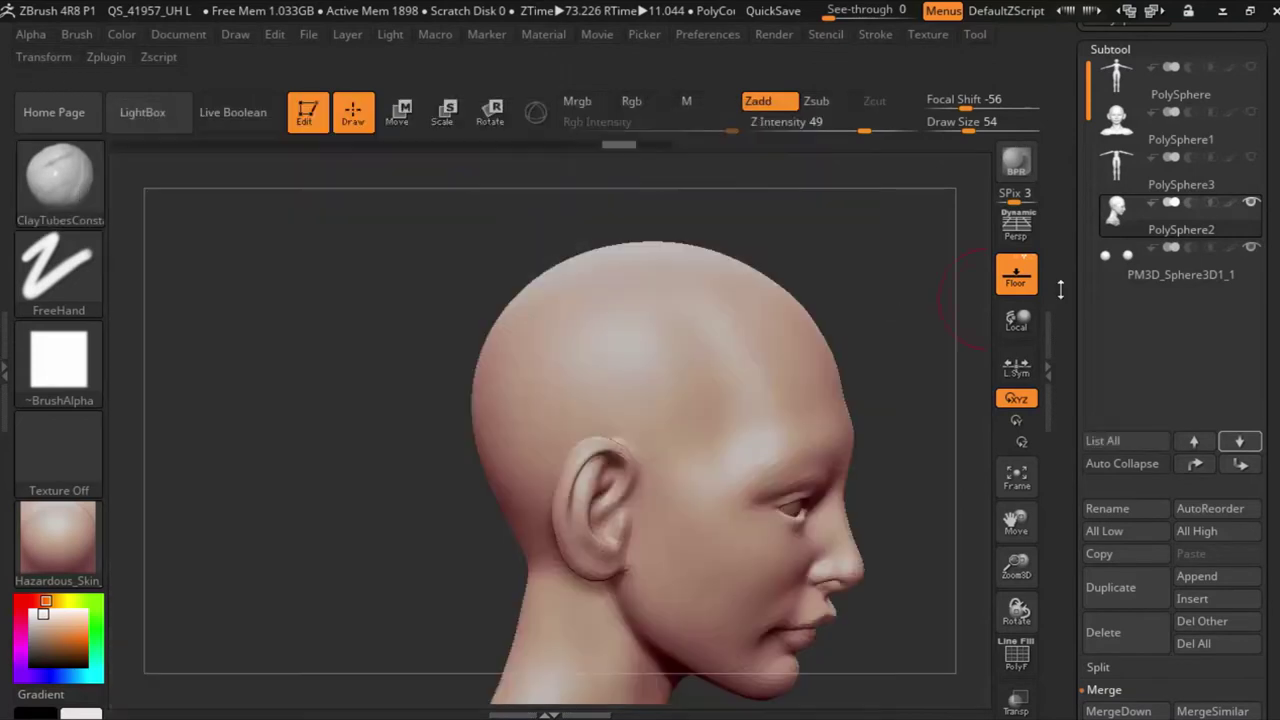
{"action": "key", "text": "shift"}
{"action": "key", "text": "ctrl"}
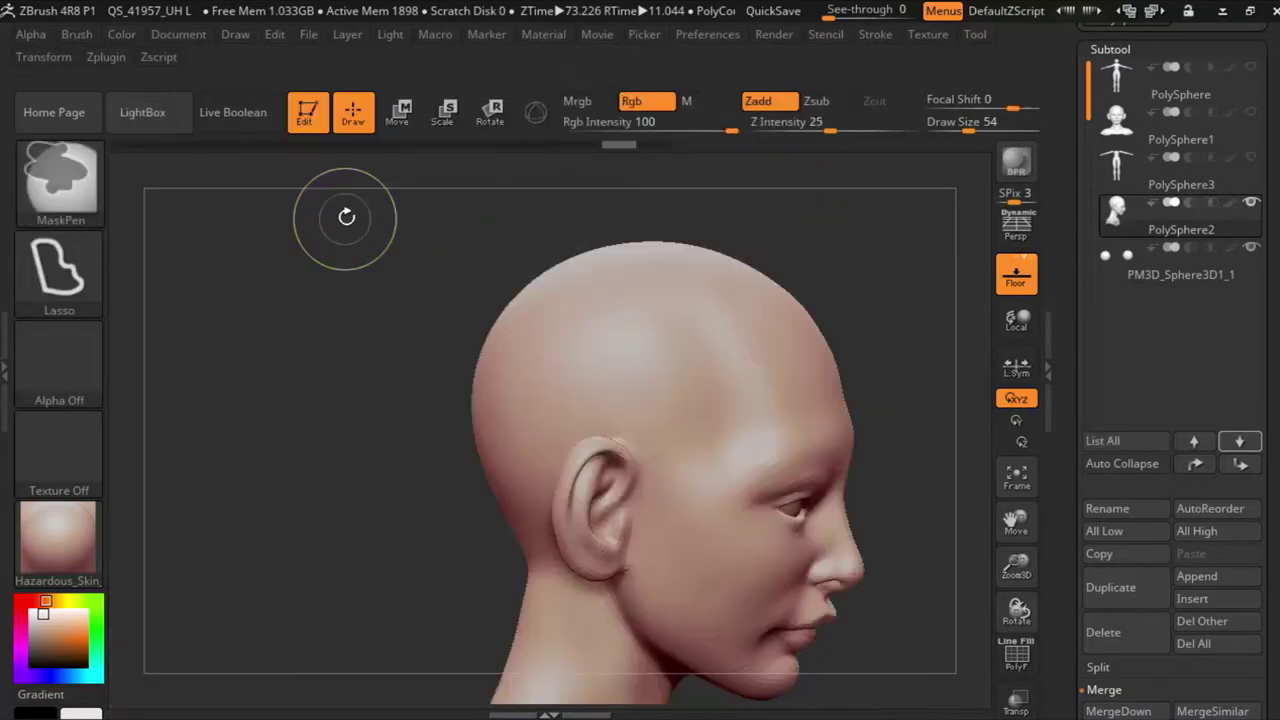
{"action": "key", "text": "ctrl+shift"}
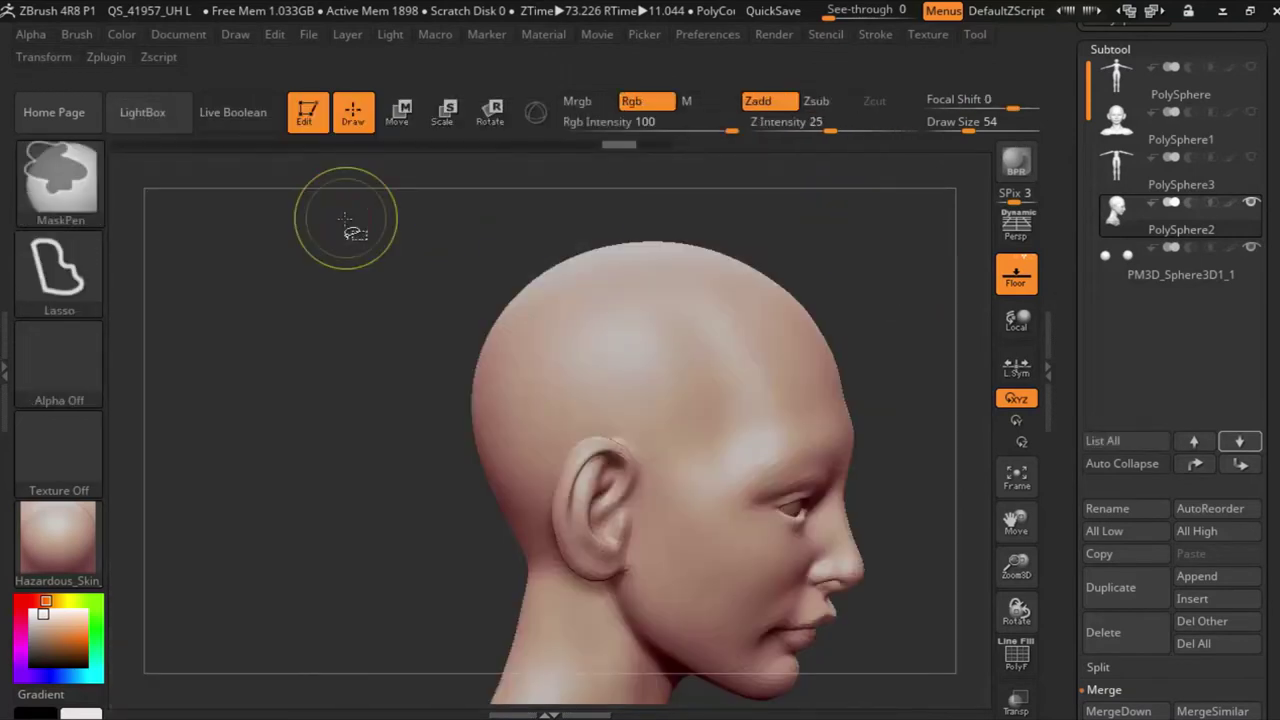
{"action": "left_click_drag", "start_coordinate": [366, 245], "coordinate": [466, 306], "text": "ctrl+shift"}
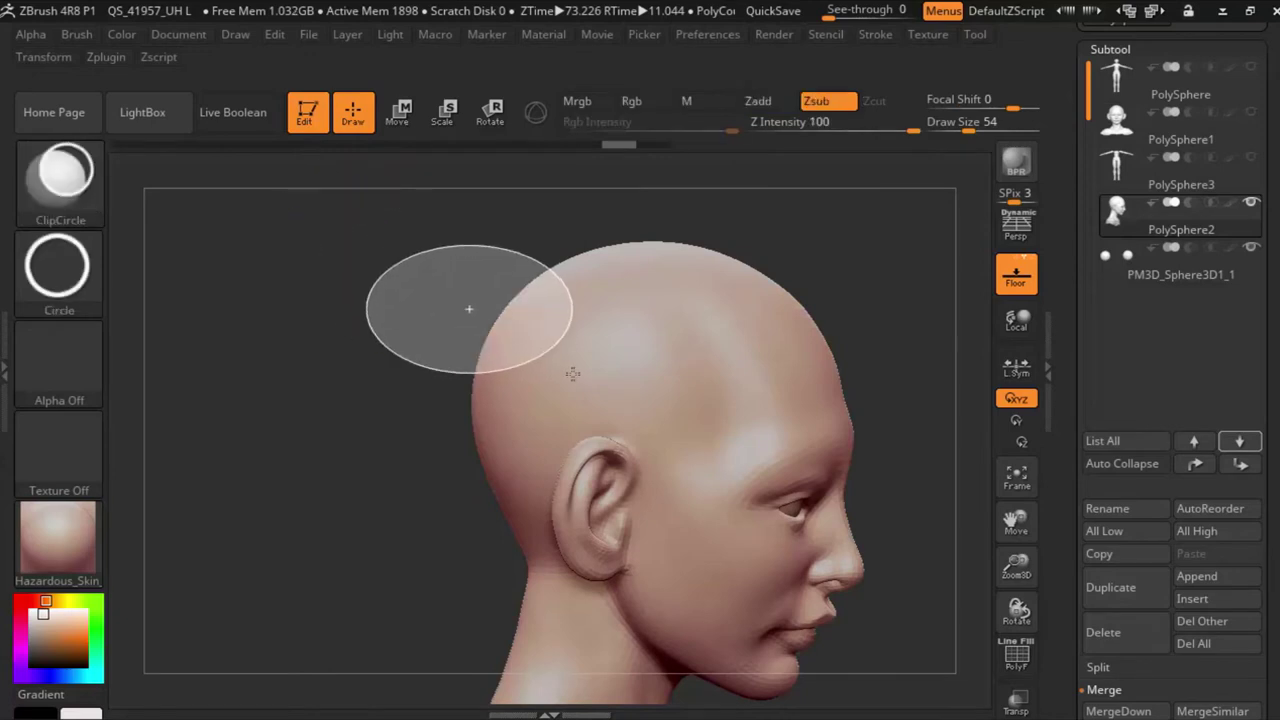
{"action": "key", "text": "ctrl+z"}
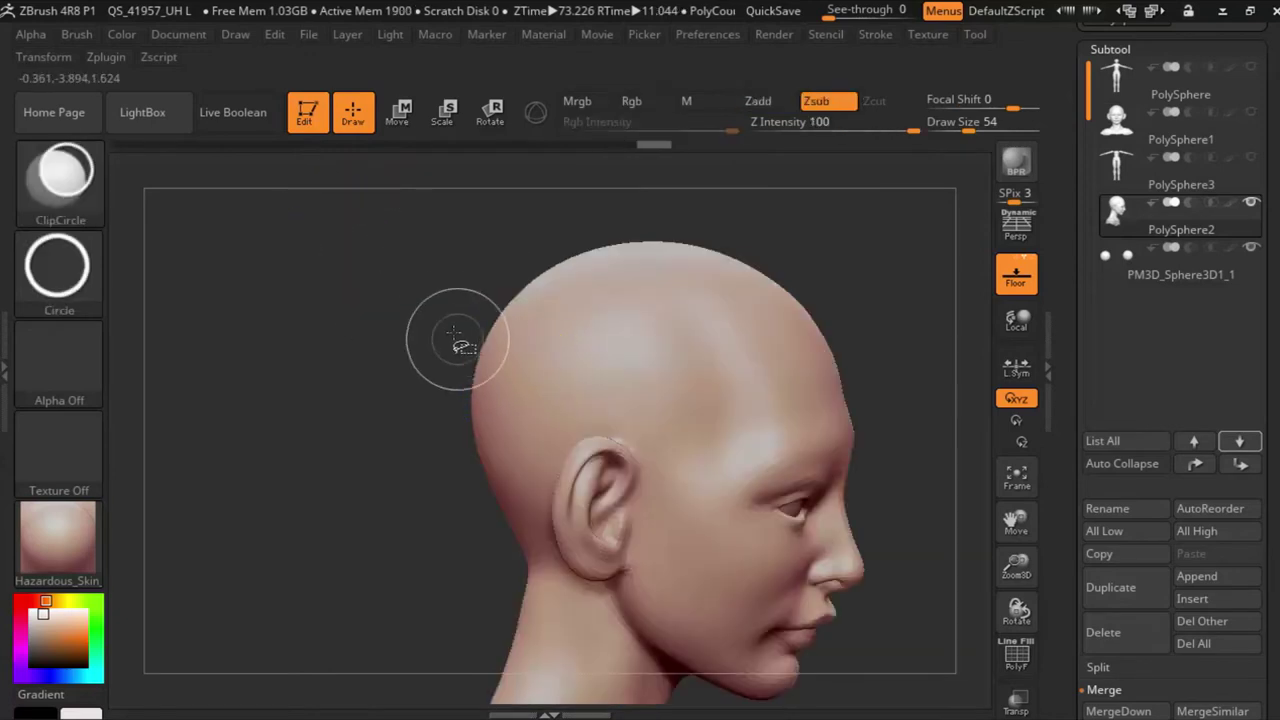
{"action": "mouse_move", "coordinate": [393, 272]}
{"action": "left_mouse_down", "text": "ctrl+shift"}
{"action": "mouse_move", "coordinate": [637, 462]}
{"action": "mouse_move", "coordinate": [610, 470]}
{"action": "left_mouse_up", "text": "ctrl+shift"}
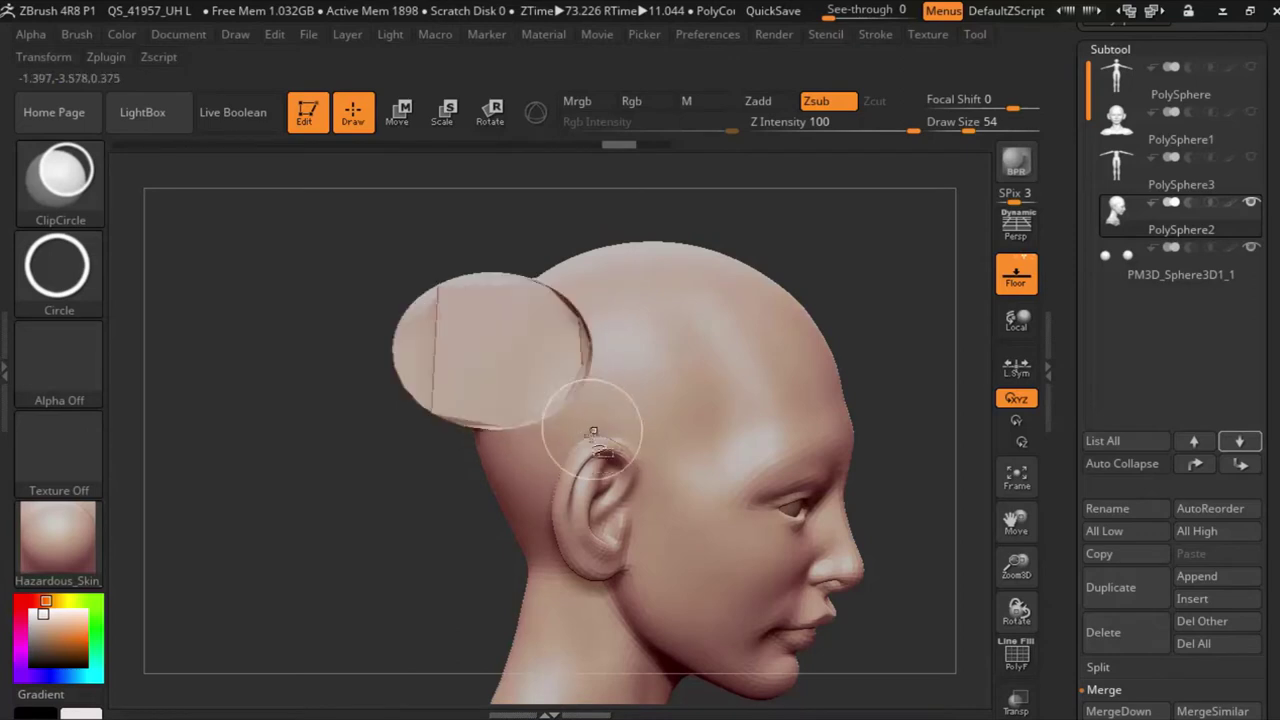
{"action": "left_click_drag", "start_coordinate": [491, 491], "coordinate": [491, 498]}
{"action": "key", "text": "ctrl+z"}
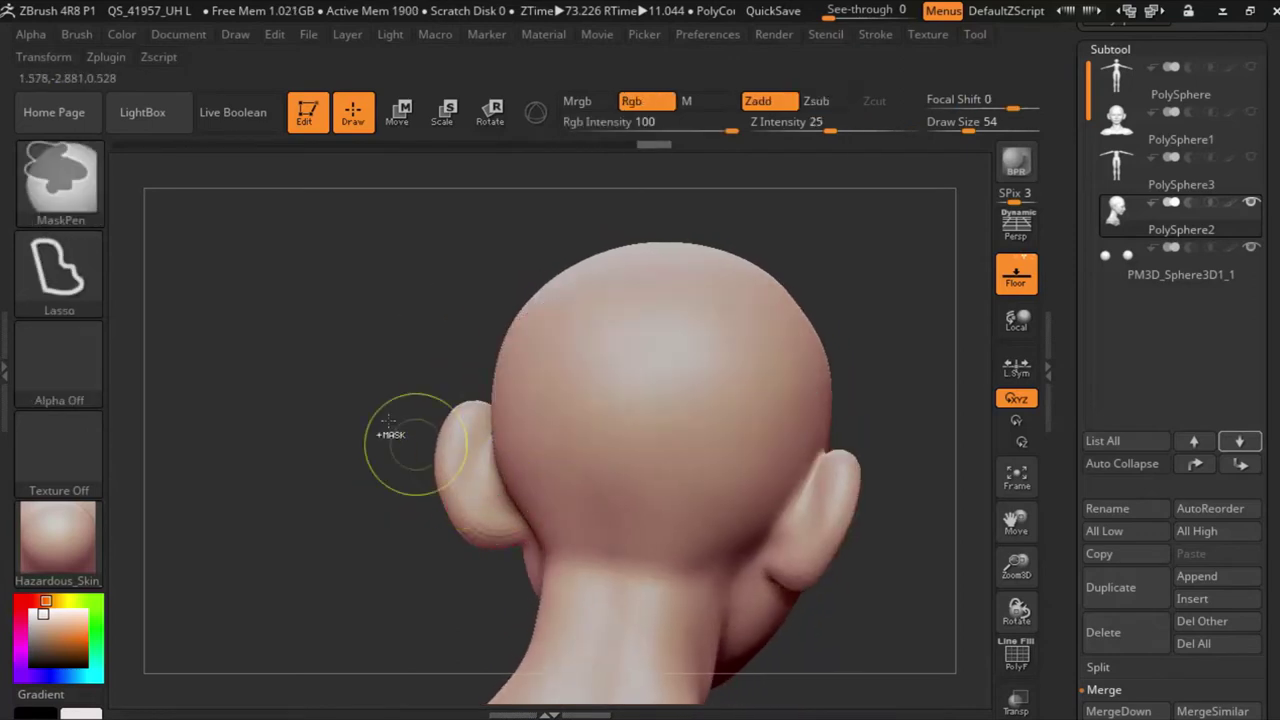
{"action": "left_click_drag", "start_coordinate": [337, 371], "coordinate": [300, 368]}
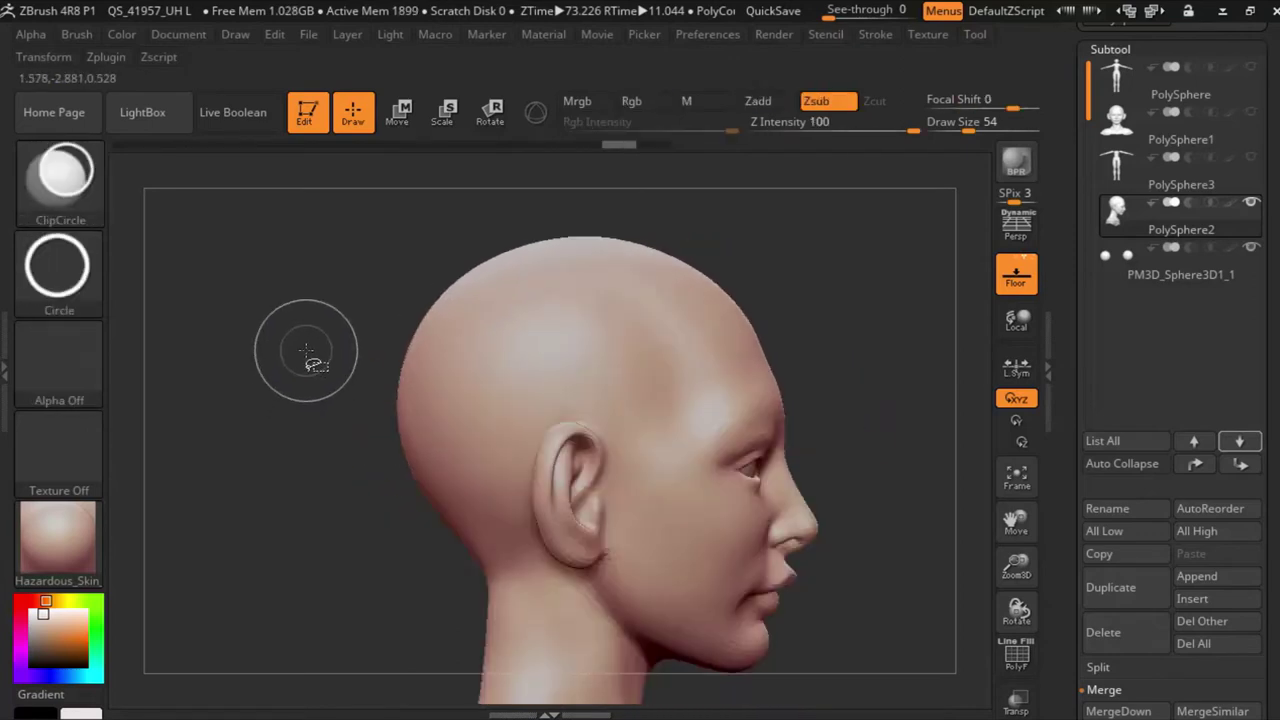
{"action": "left_click_drag", "start_coordinate": [325, 287], "coordinate": [514, 388], "text": "ctrl+shift"}
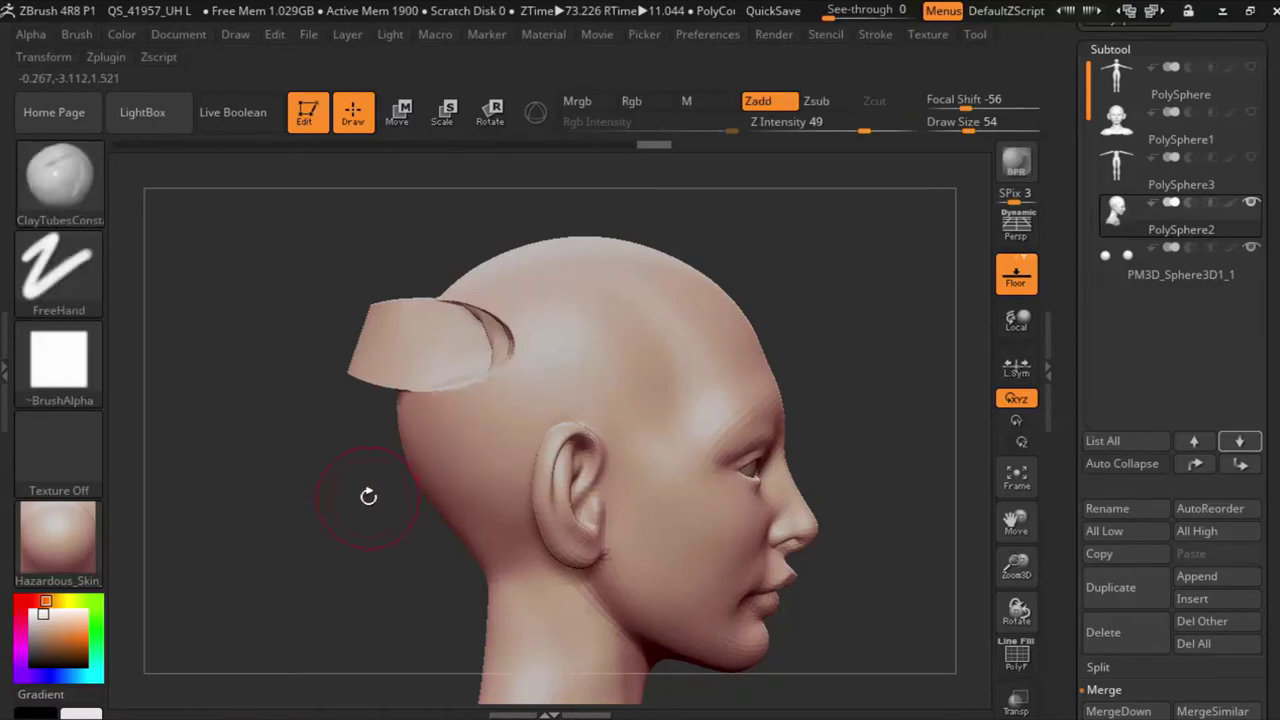
{"action": "key", "text": "ctrl+z"}
{"action": "left_click_drag", "start_coordinate": [786, 229], "coordinate": [805, 360], "text": "ctrl+alt+shift"}
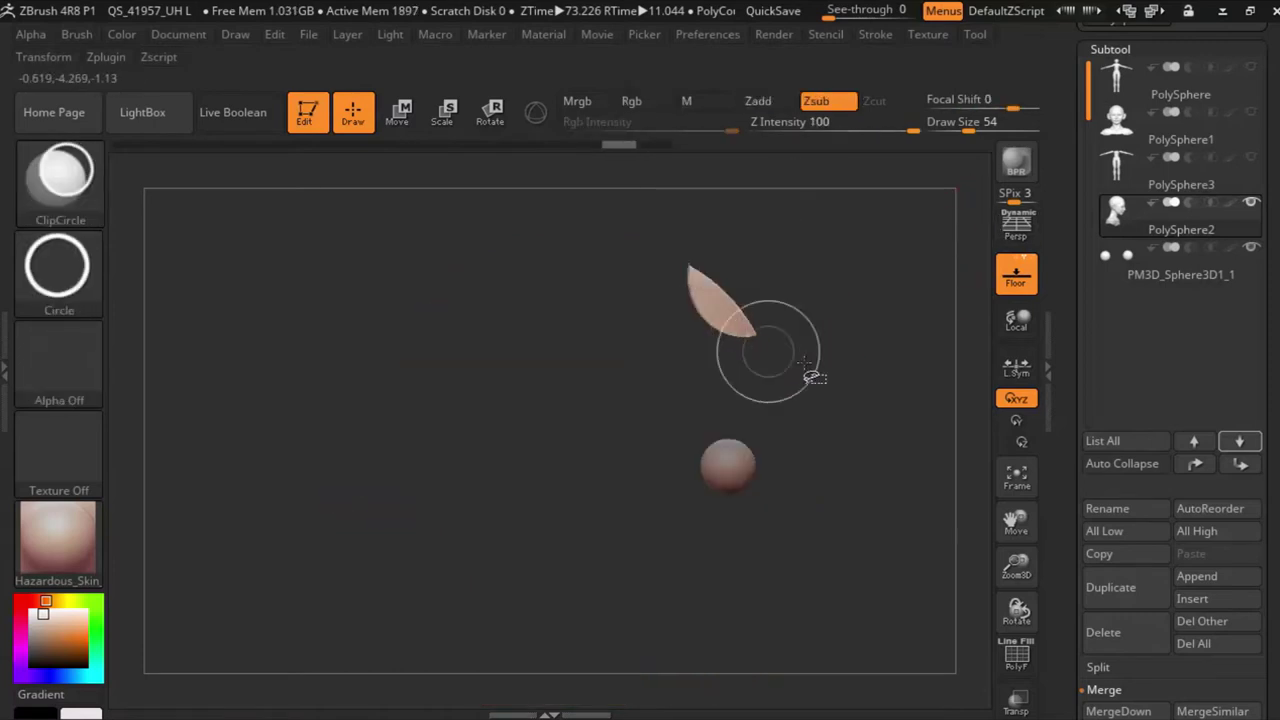
{"action": "key", "text": "ctrl+z"}
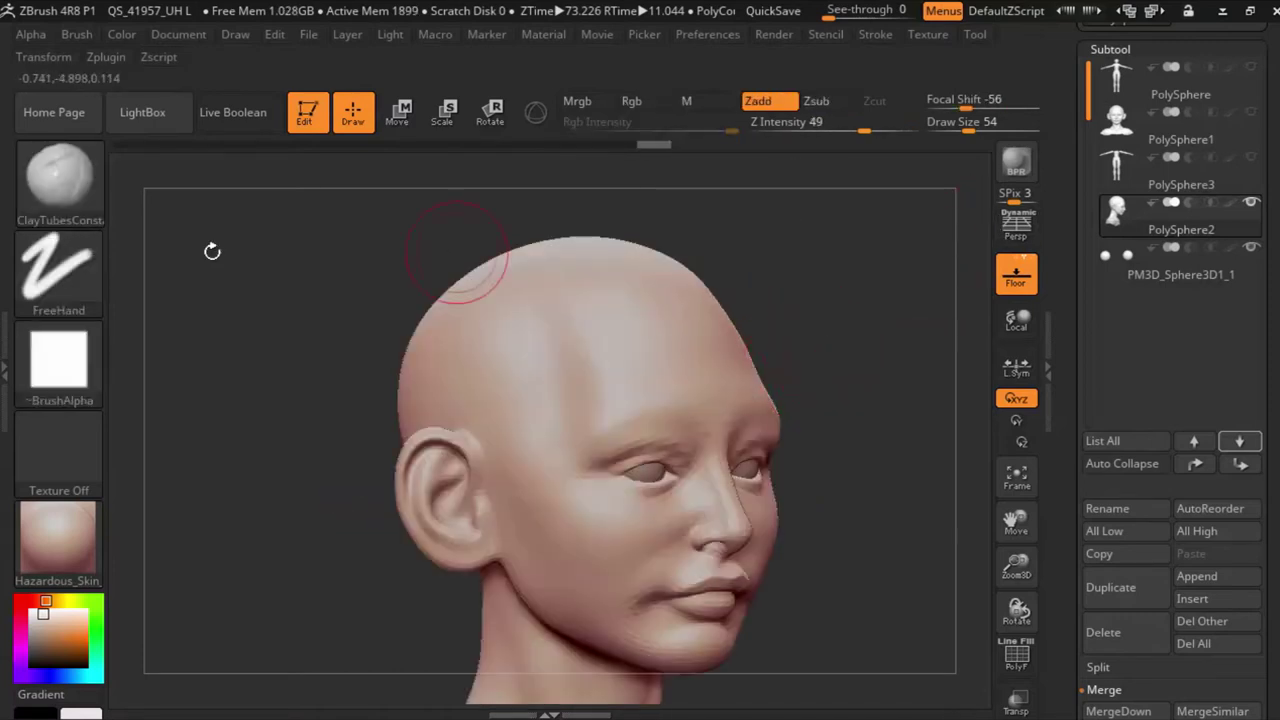
{"action": "left_click_drag", "start_coordinate": [212, 251], "coordinate": [123, 209]}
{"action": "left_click", "coordinate": [59, 175]}
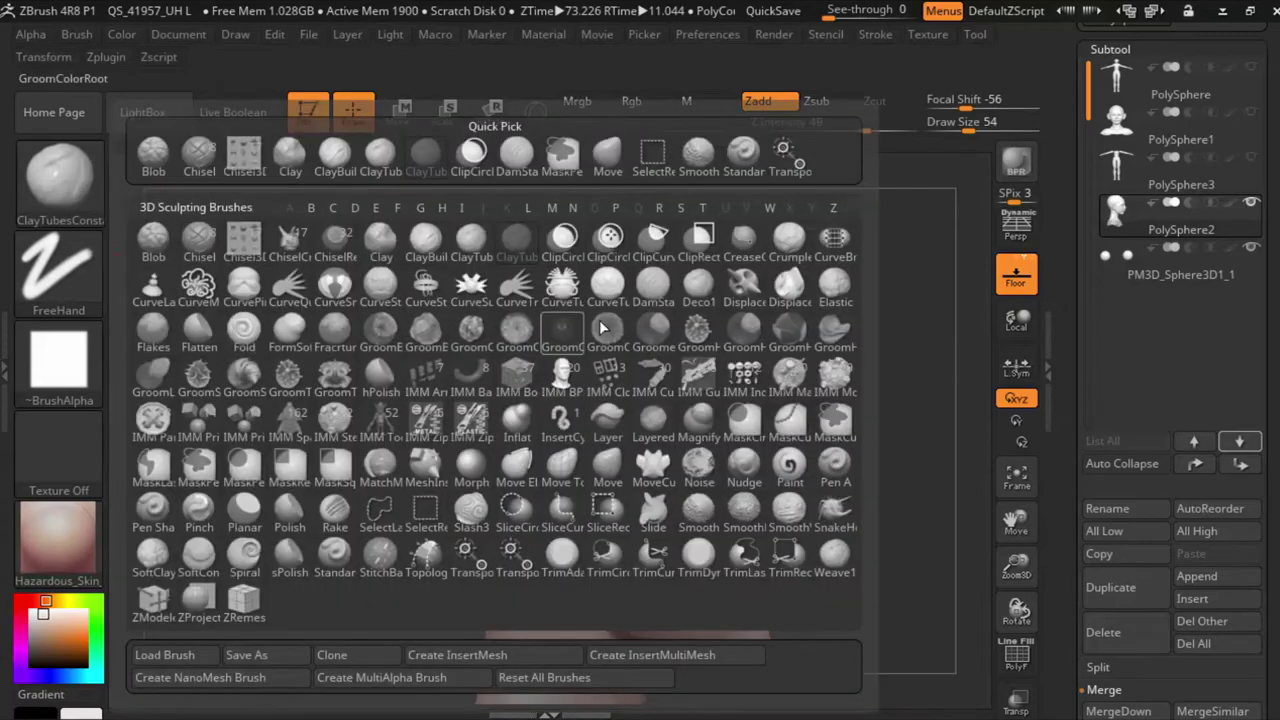
{"action": "left_click", "coordinate": [473, 150]}
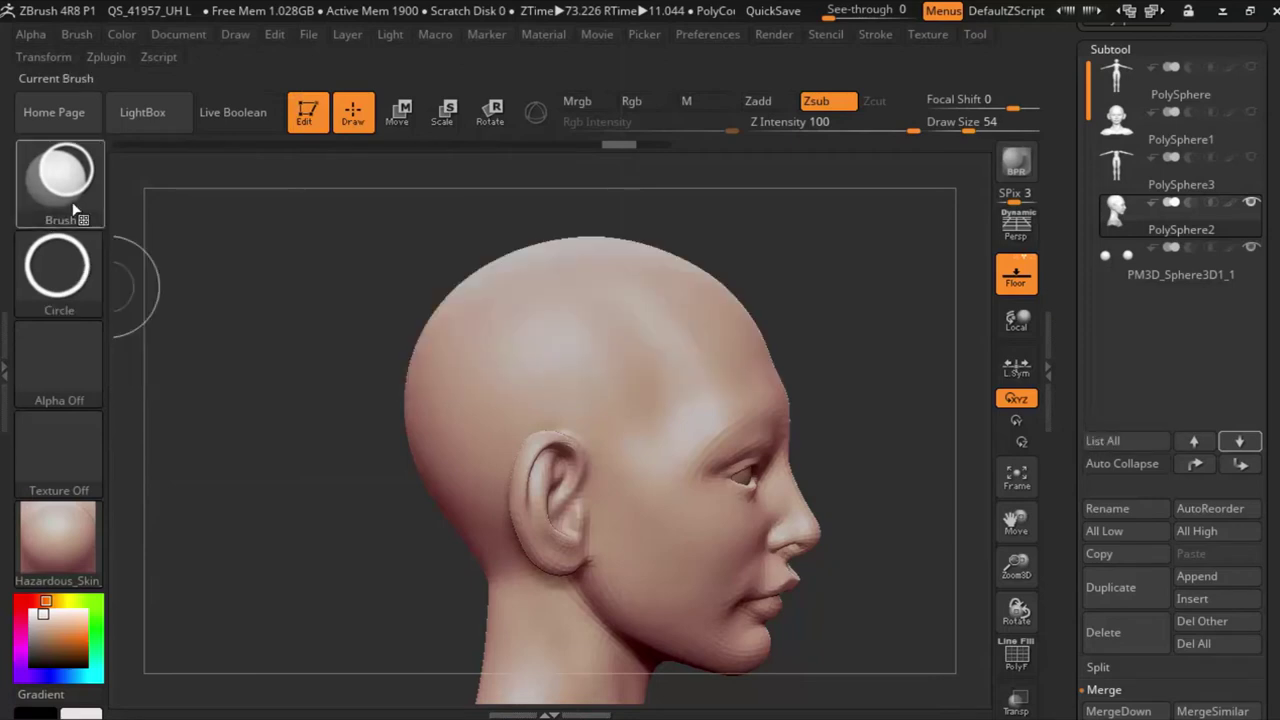
{"action": "left_click", "coordinate": [73, 205]}
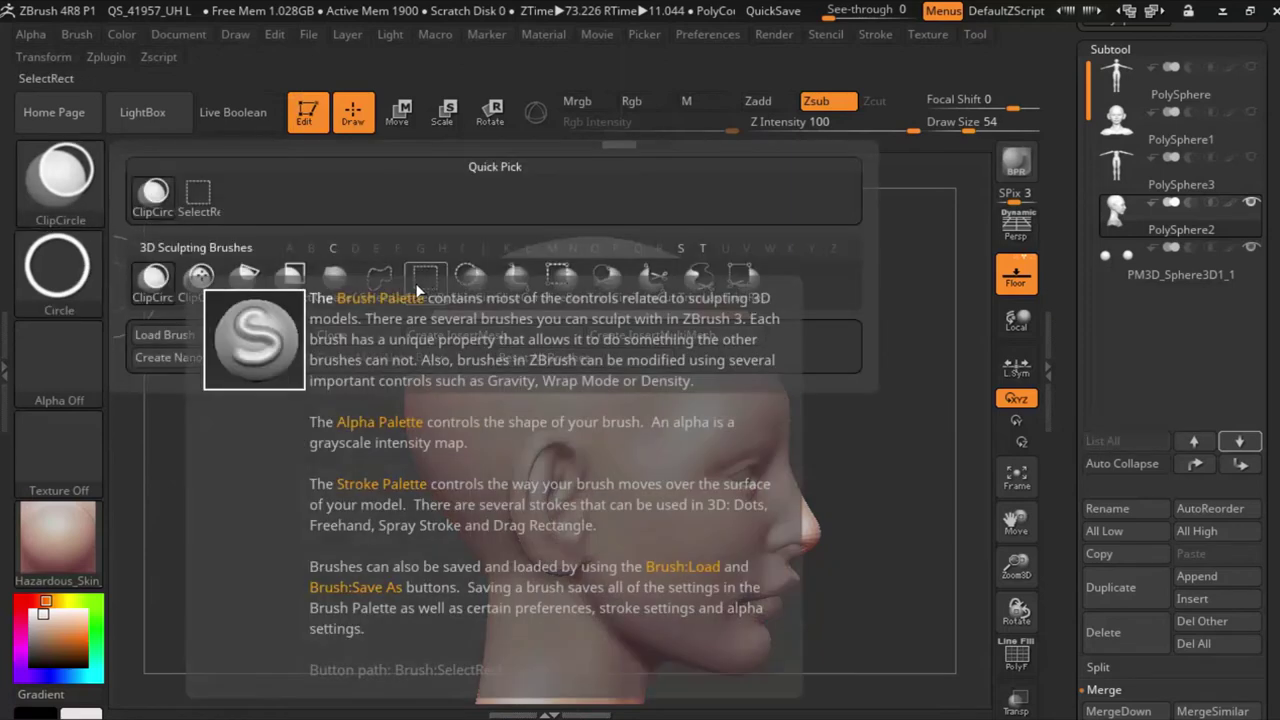
{"action": "left_click", "coordinate": [426, 286]}
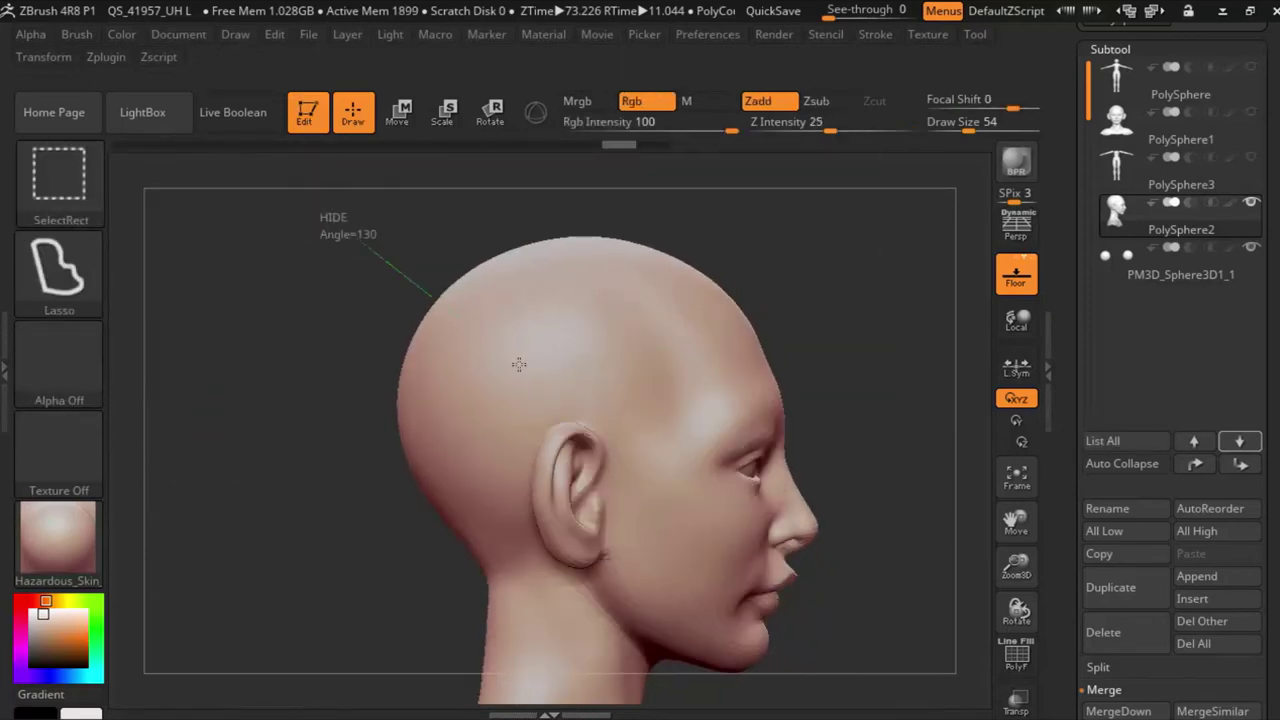
{"action": "left_click_drag", "start_coordinate": [519, 364], "coordinate": [643, 210], "text": "ctrl+alt+shift"}
{"action": "left_click", "coordinate": [341, 238], "text": "ctrl+shift"}
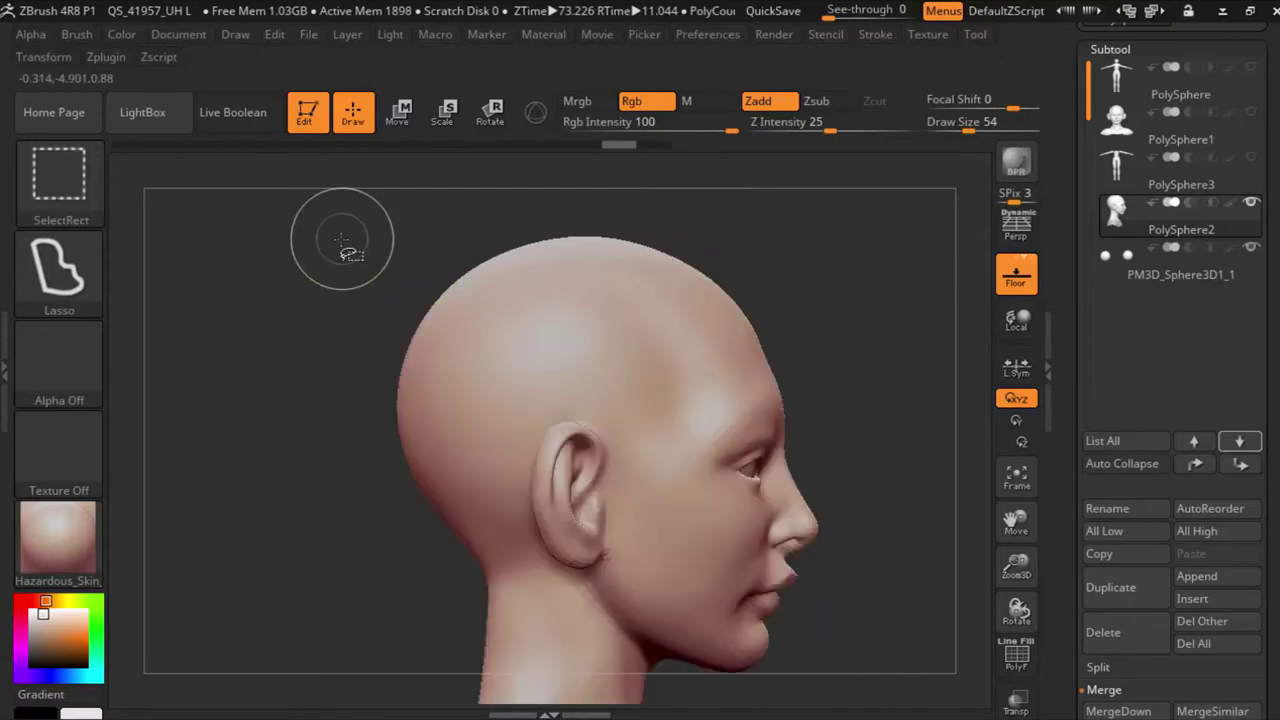
{"action": "left_click_drag", "start_coordinate": [487, 388], "coordinate": [908, 217], "text": "ctrl+alt+shift"}
{"action": "left_click", "coordinate": [908, 217], "text": "ctrl+shift"}
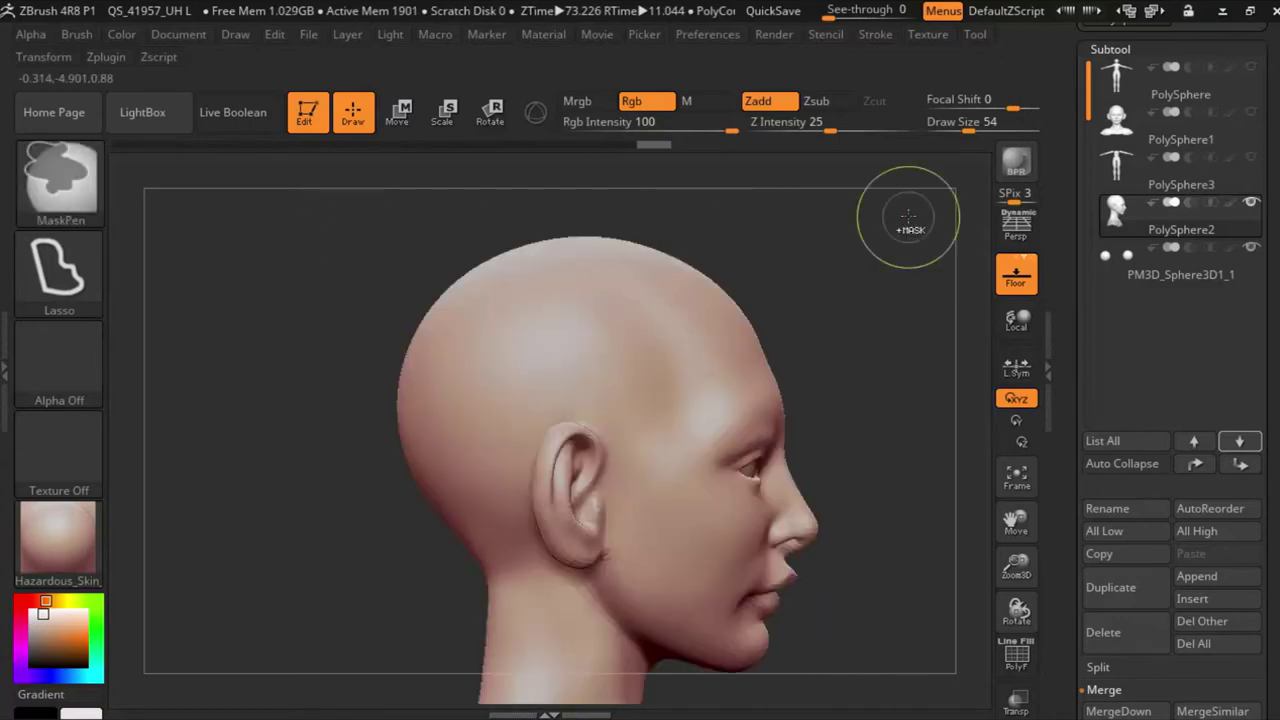
{"action": "left_click", "coordinate": [47, 184]}
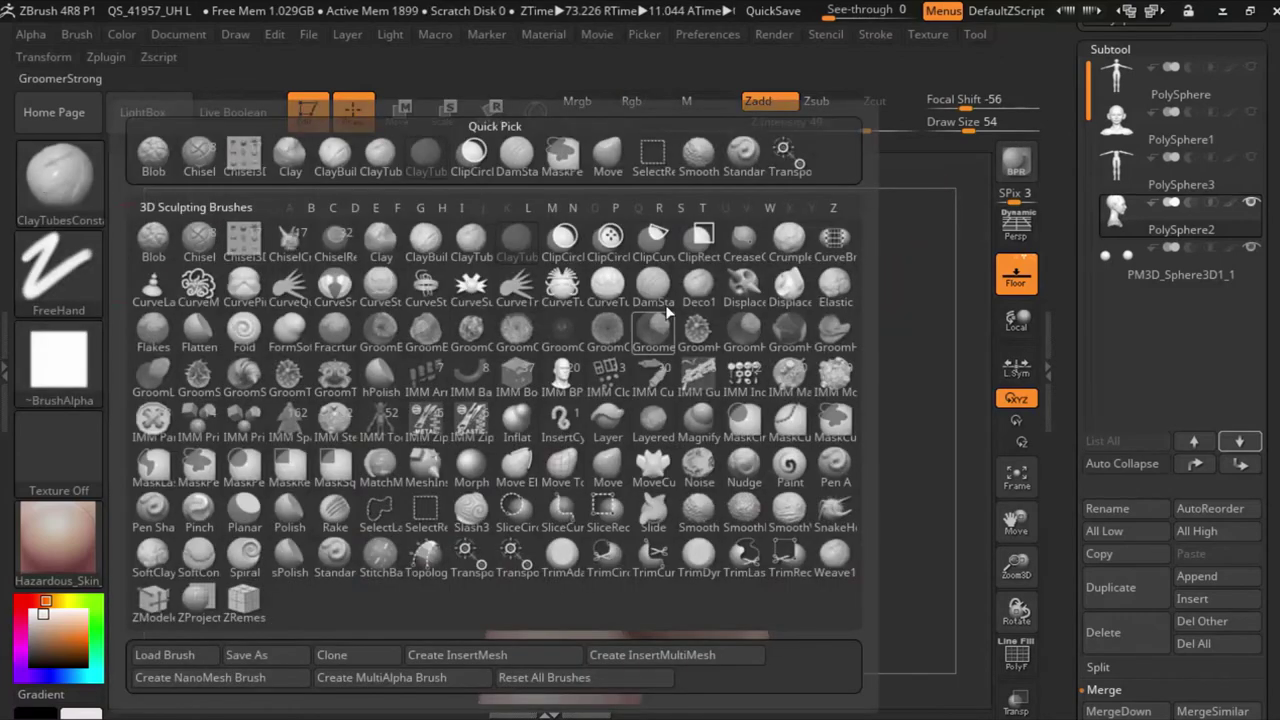
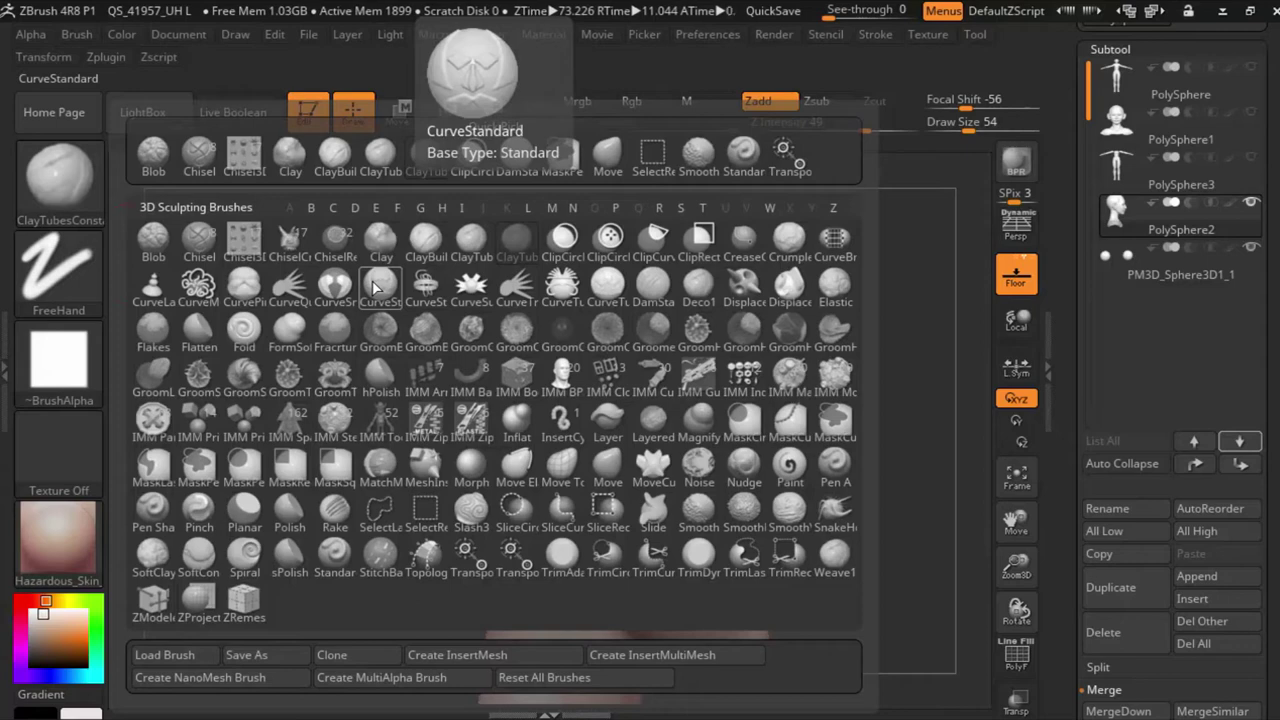
Step: Select the DamStandard brush, open Tool > Geometry and zoom in close on the face
{"action": "left_click", "coordinate": [638, 297]}
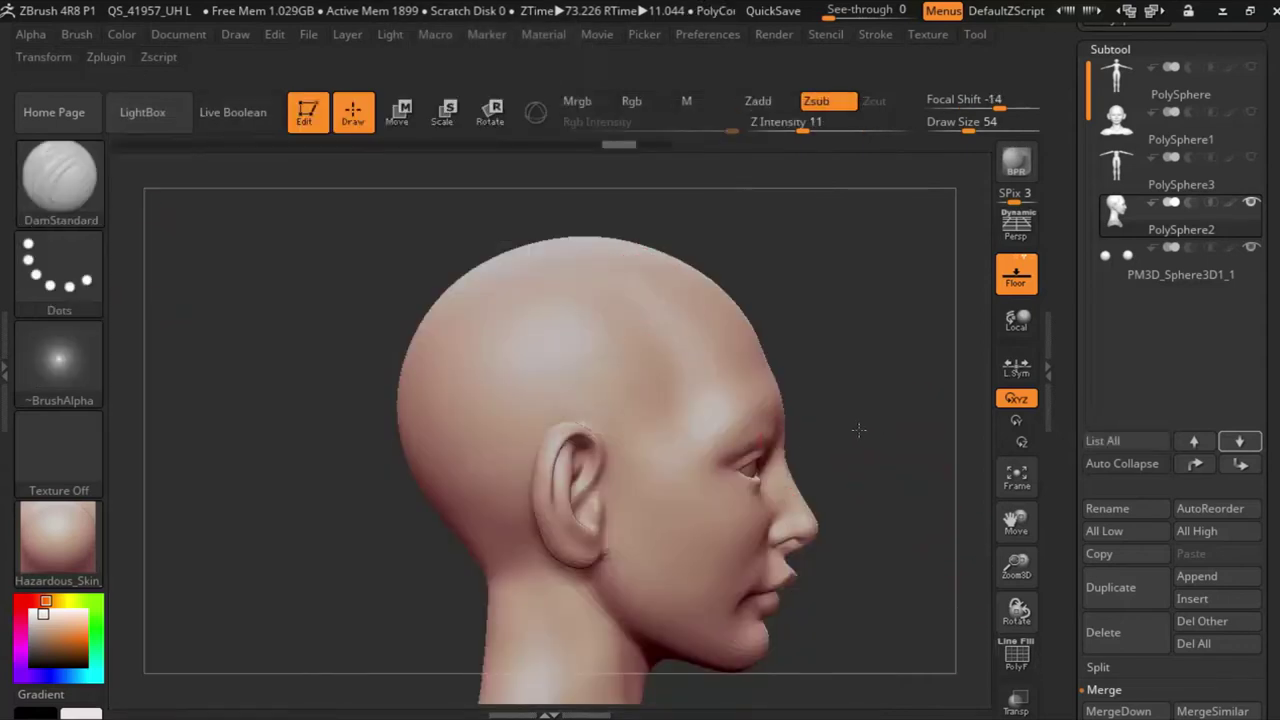
{"action": "left_click_drag", "start_coordinate": [857, 429], "coordinate": [740, 440]}
{"action": "left_click_drag", "start_coordinate": [1016, 568], "coordinate": [1016, 573]}
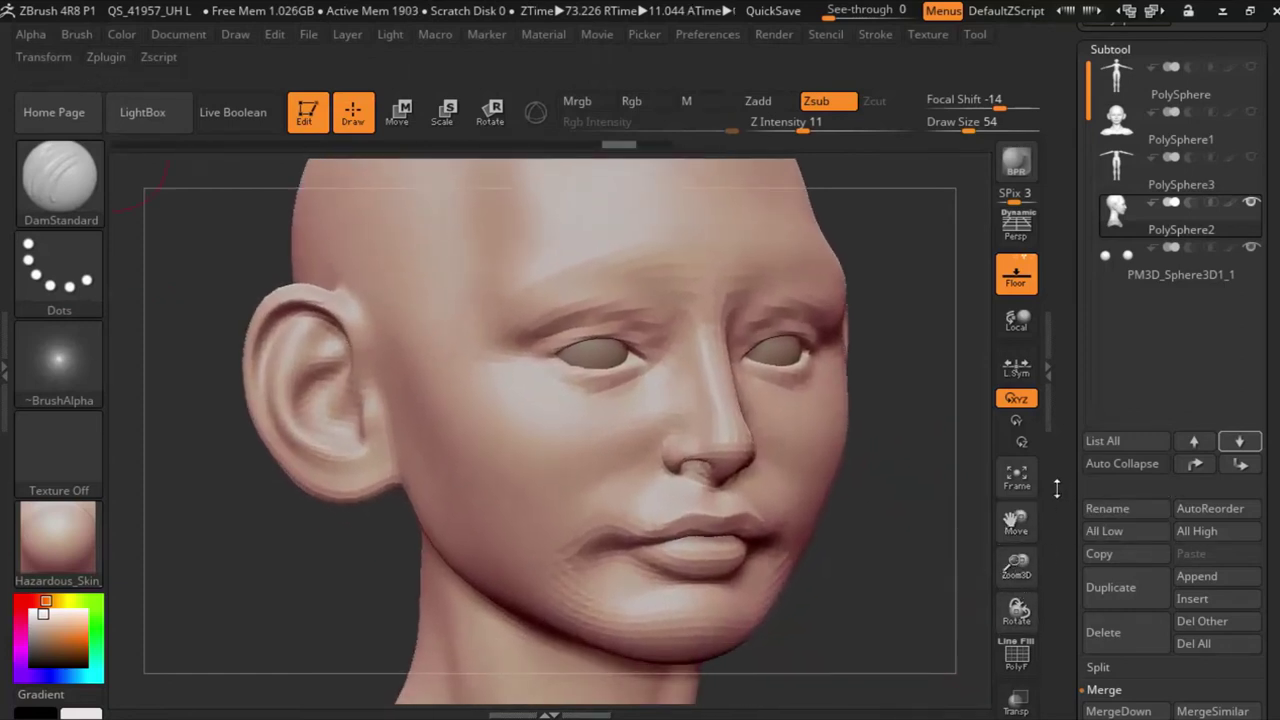
{"action": "scroll", "coordinate": [1053, 360], "scroll_direction": "down", "scroll_amount": 5}
{"action": "left_click", "coordinate": [1141, 577]}
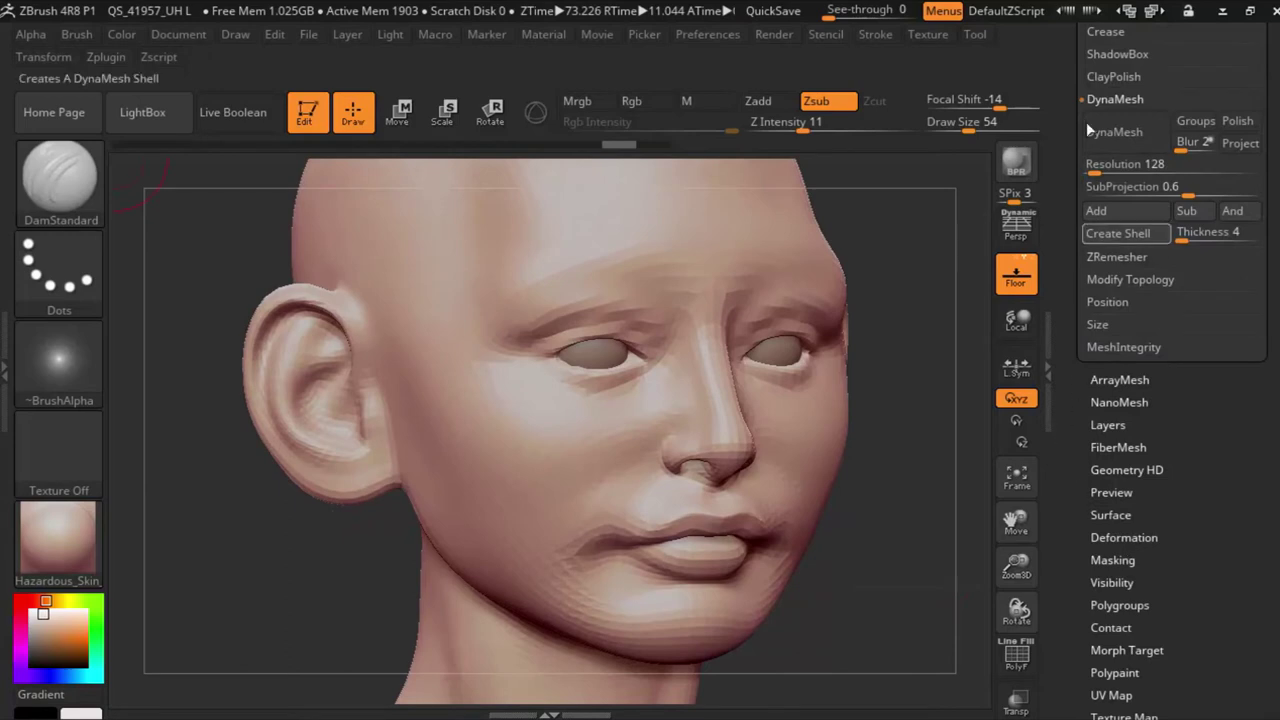
{"action": "scroll", "coordinate": [1068, 291], "scroll_direction": "up", "scroll_amount": 4}
{"action": "scroll", "coordinate": [1079, 180], "scroll_direction": "up", "scroll_amount": 2}
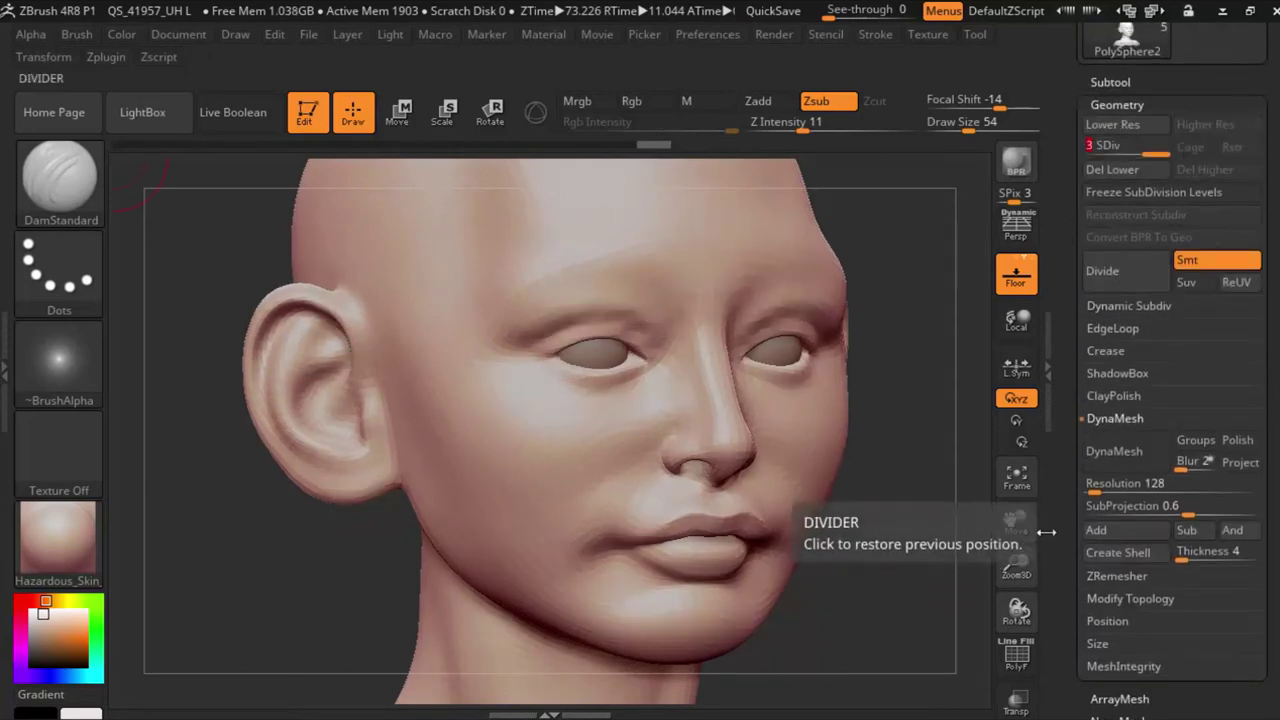
{"action": "left_click_drag", "start_coordinate": [1016, 565], "coordinate": [1016, 515]}
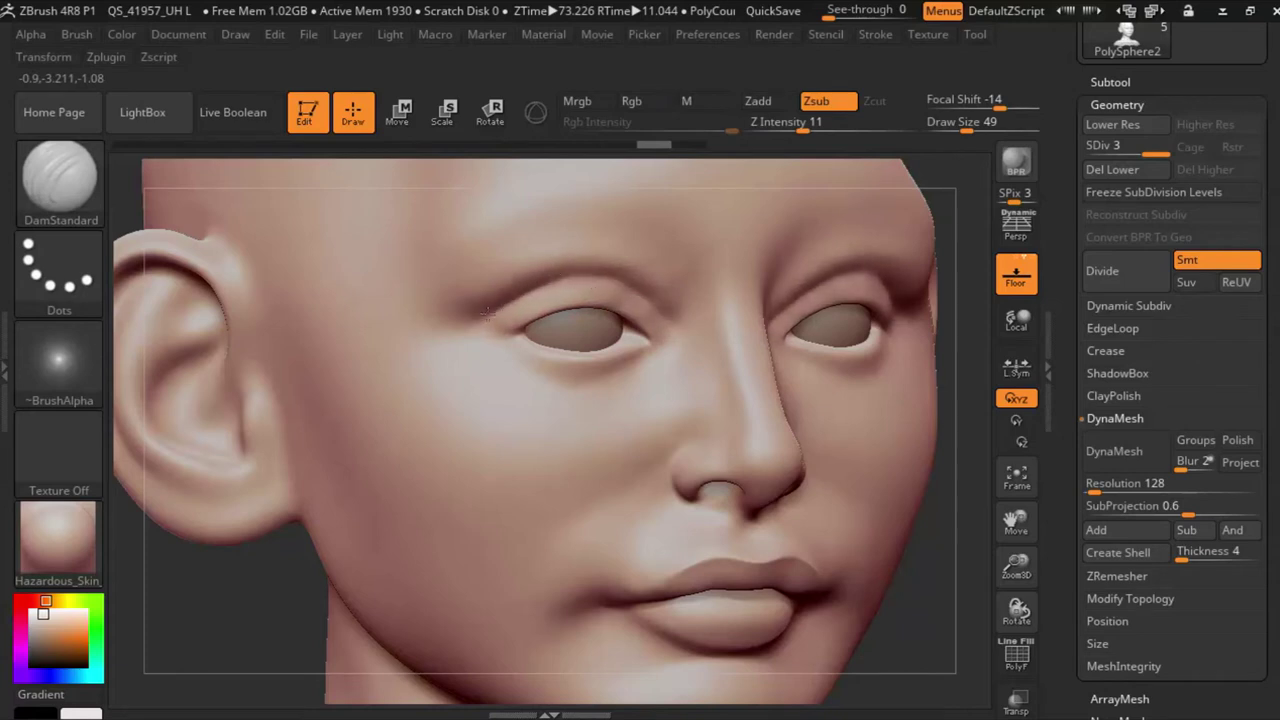
Step: Sculpt two subtle DamStandard strokes beneath the eye
{"action": "left_click_drag", "start_coordinate": [487, 312], "coordinate": [543, 386]}
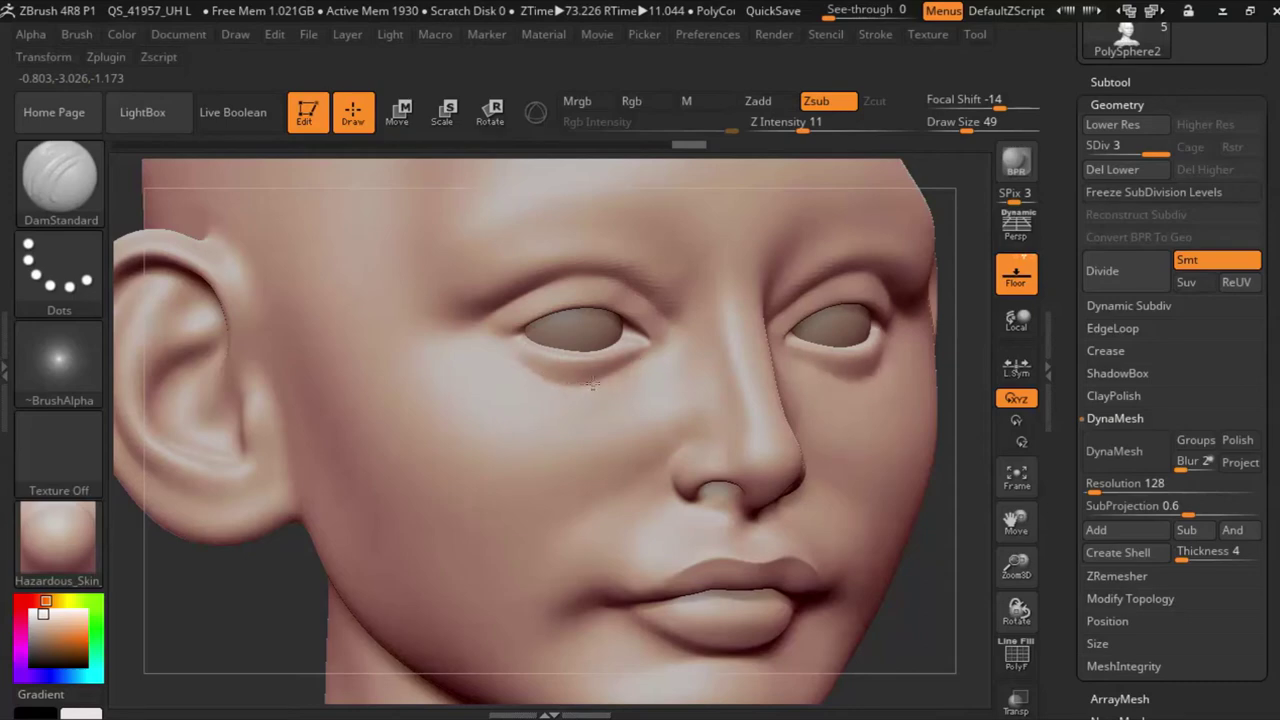
{"action": "left_click_drag", "start_coordinate": [645, 357], "coordinate": [751, 413]}
{"action": "left_click_drag", "start_coordinate": [945, 578], "coordinate": [930, 583], "text": "shift"}
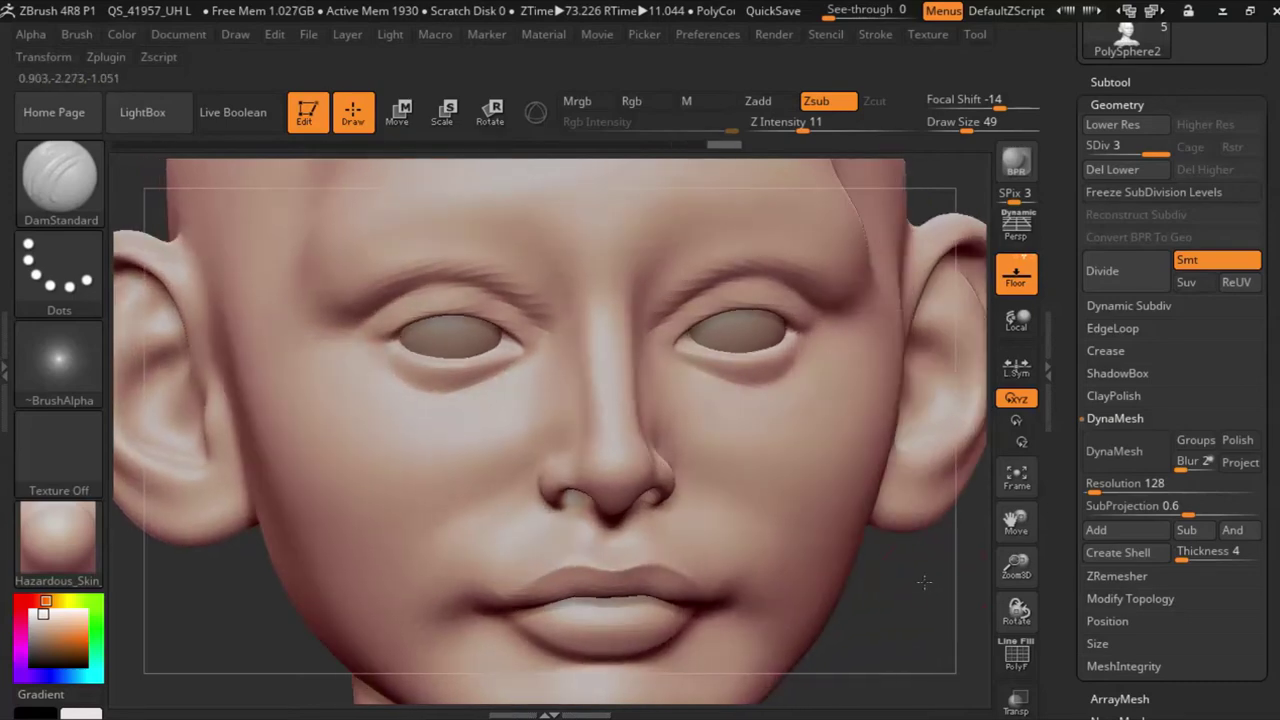
{"action": "key", "text": "ctrl"}
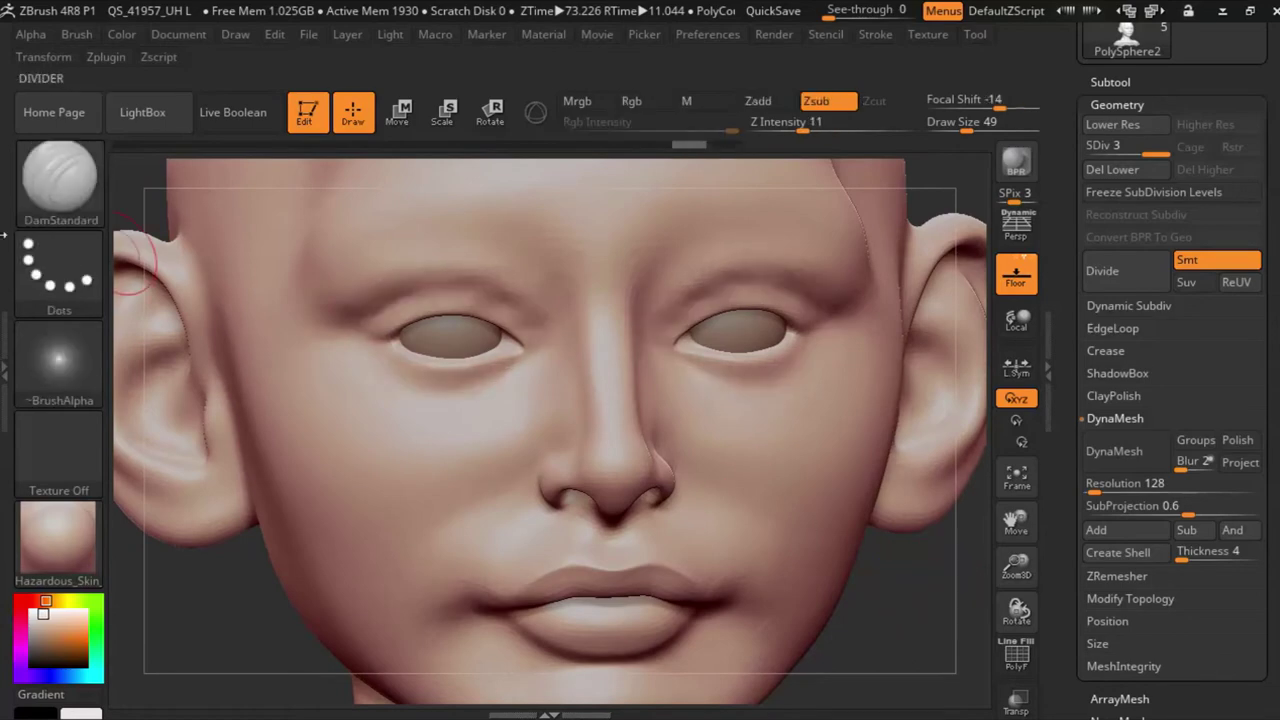
{"action": "key", "text": "b"}
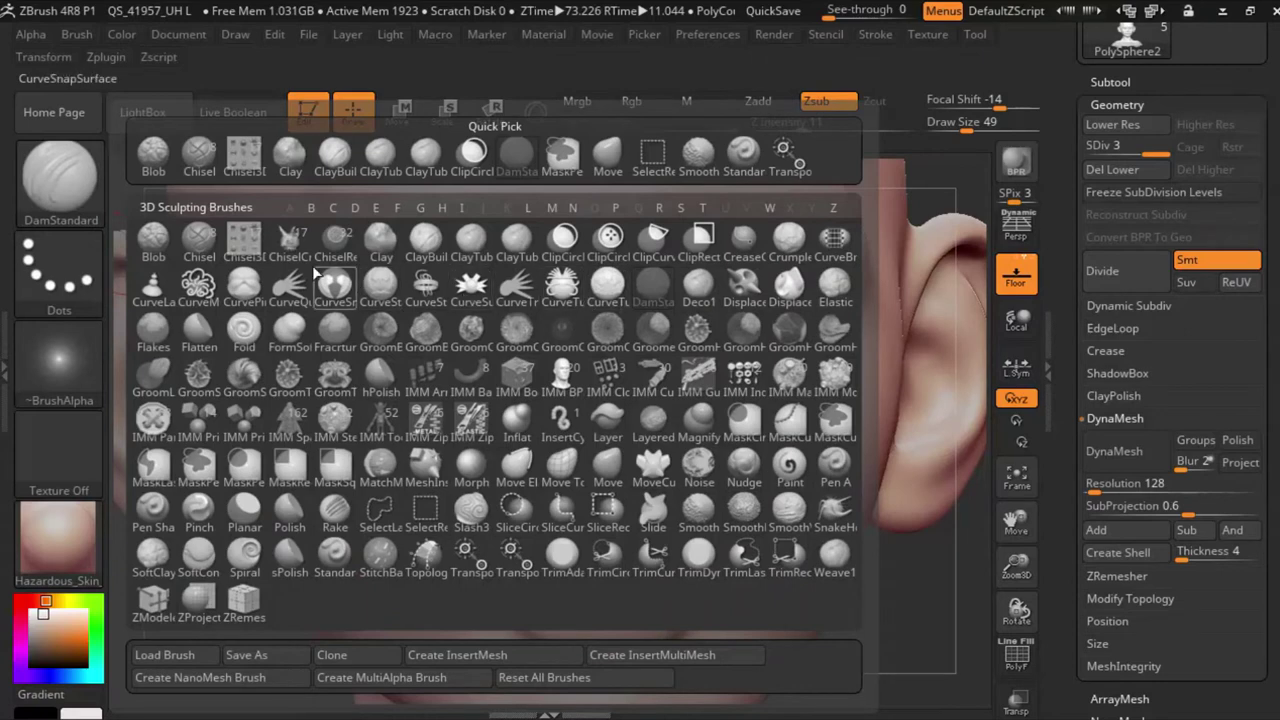
Step: Flatten the skull with the Flatten brush at Draw Size 90, working around the head
{"action": "left_click", "coordinate": [200, 335]}
{"action": "left_click_drag", "start_coordinate": [1016, 566], "coordinate": [1014, 530]}
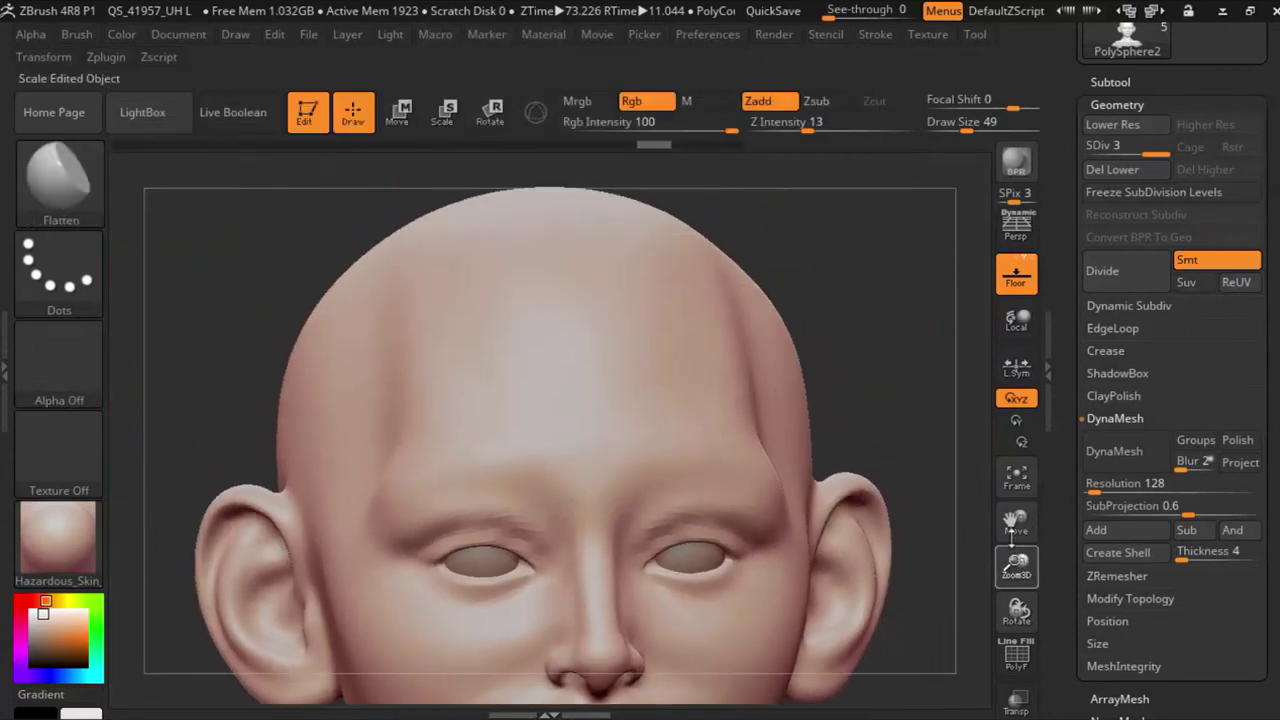
{"action": "left_click_drag", "start_coordinate": [1018, 607], "coordinate": [960, 610]}
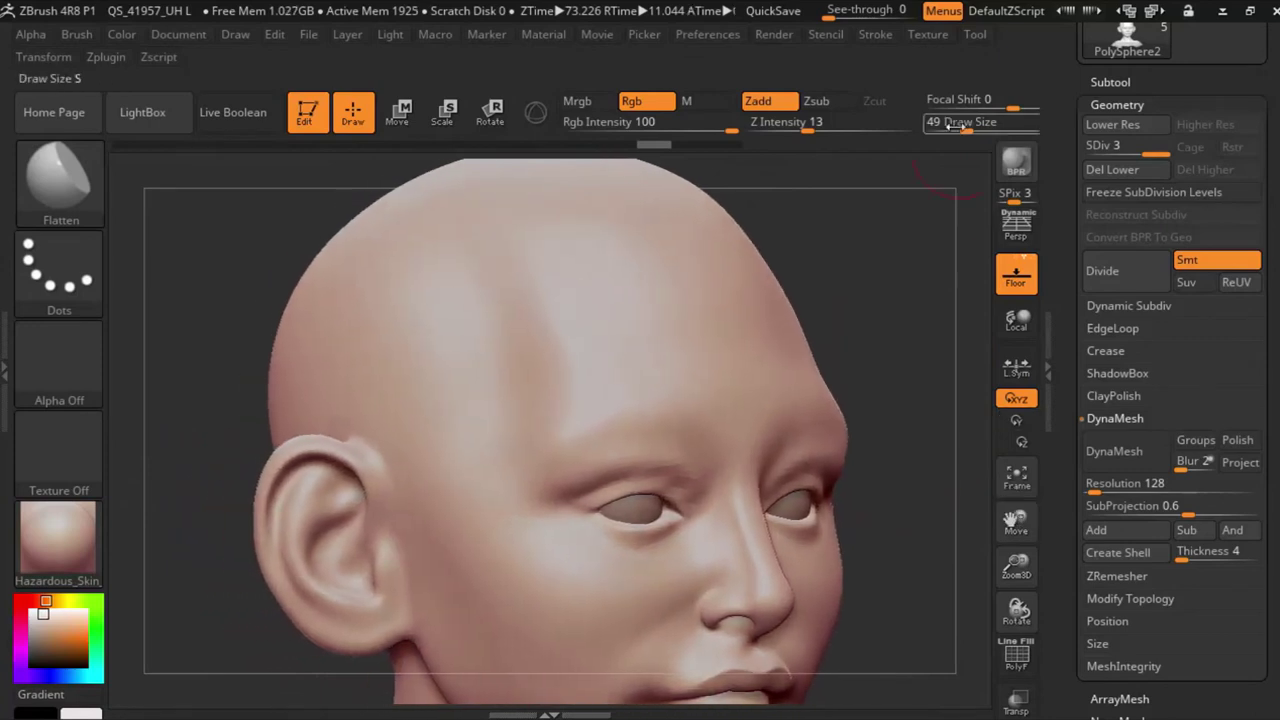
{"action": "left_click_drag", "start_coordinate": [950, 123], "coordinate": [985, 123]}
{"action": "left_click_drag", "start_coordinate": [900, 330], "coordinate": [651, 374]}
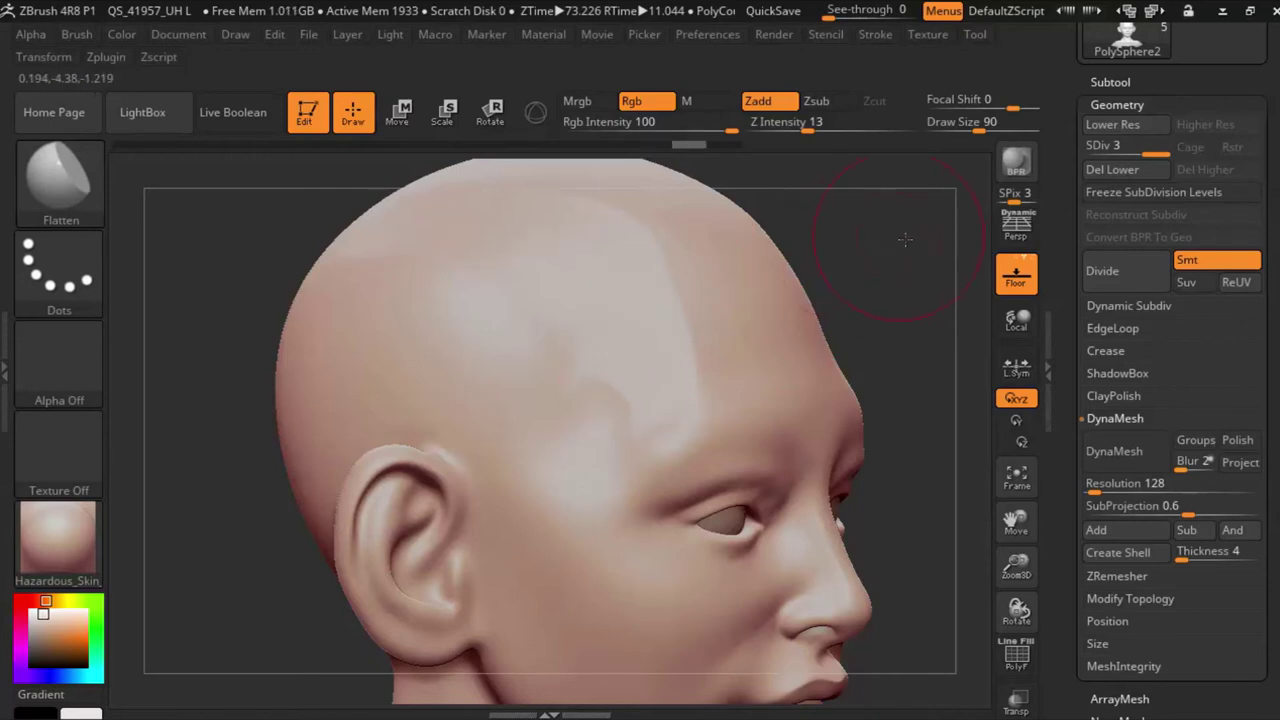
{"action": "mouse_move", "coordinate": [835, 200]}
{"action": "left_mouse_down"}
{"action": "mouse_move", "coordinate": [900, 300]}
{"action": "mouse_move", "coordinate": [866, 321]}
{"action": "mouse_move", "coordinate": [951, 346]}
{"action": "left_mouse_up"}
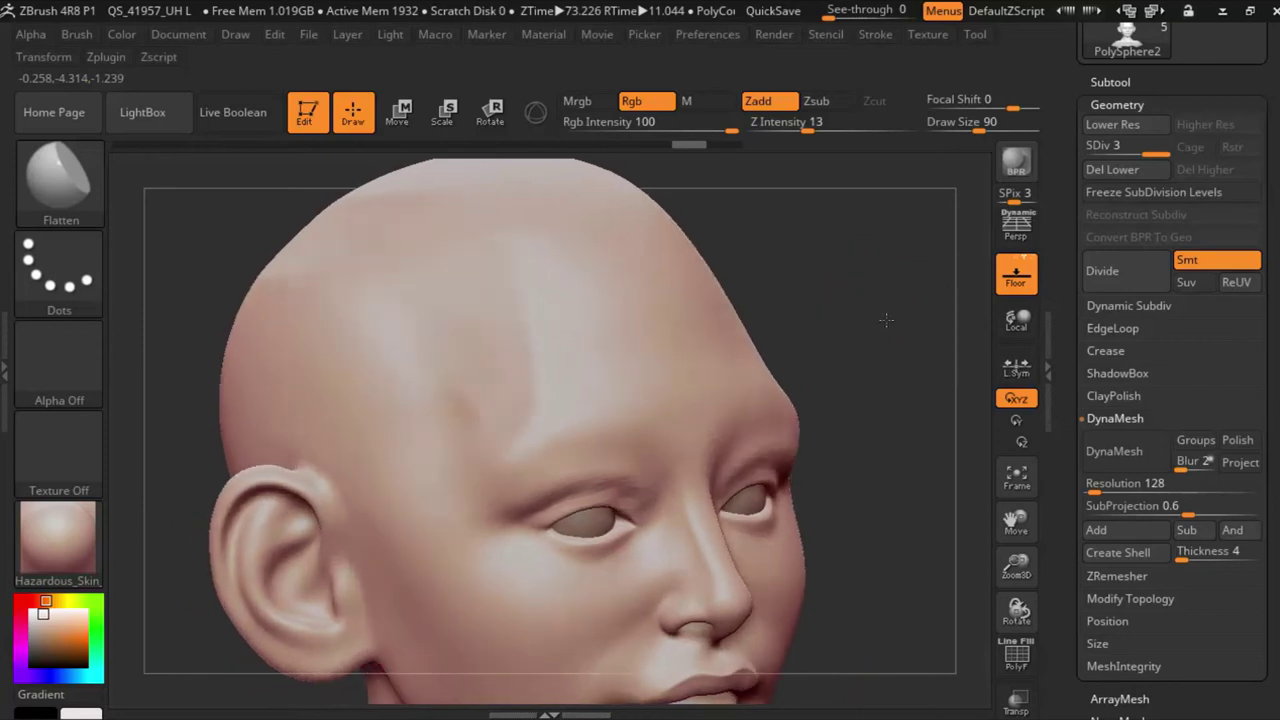
{"action": "key", "text": "ctrl"}
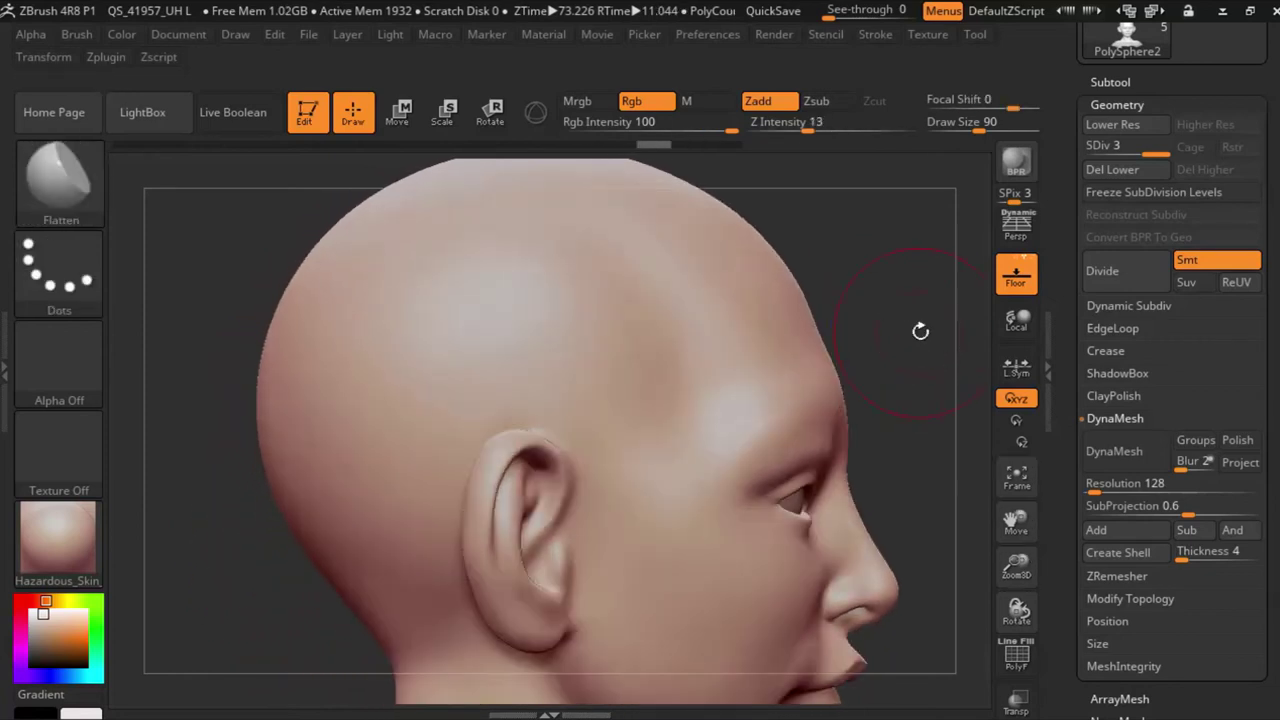
{"action": "mouse_move", "coordinate": [920, 331]}
{"action": "left_mouse_down"}
{"action": "mouse_move", "coordinate": [867, 357]}
{"action": "mouse_move", "coordinate": [786, 351]}
{"action": "left_mouse_up"}
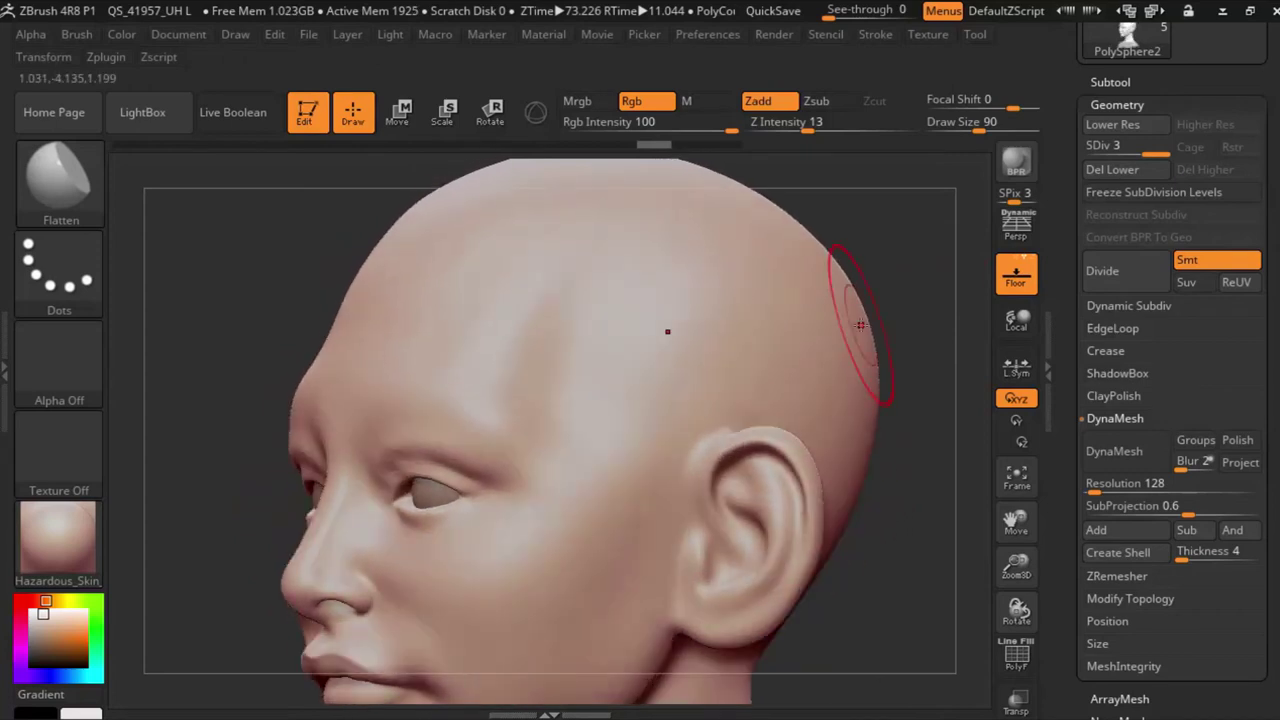
{"action": "left_click_drag", "start_coordinate": [1012, 522], "coordinate": [959, 528]}
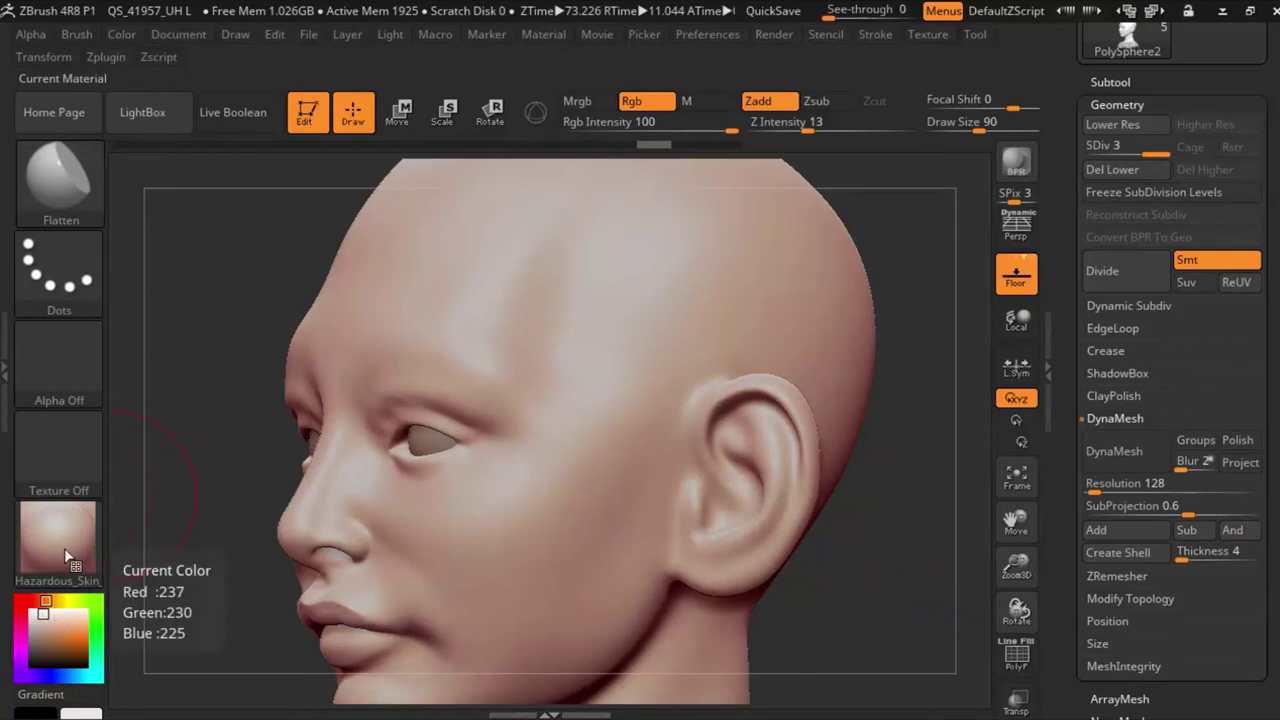
Step: Polish the forehead and skull with the hPolish brush while orbiting around the head
{"action": "left_click", "coordinate": [59, 190]}
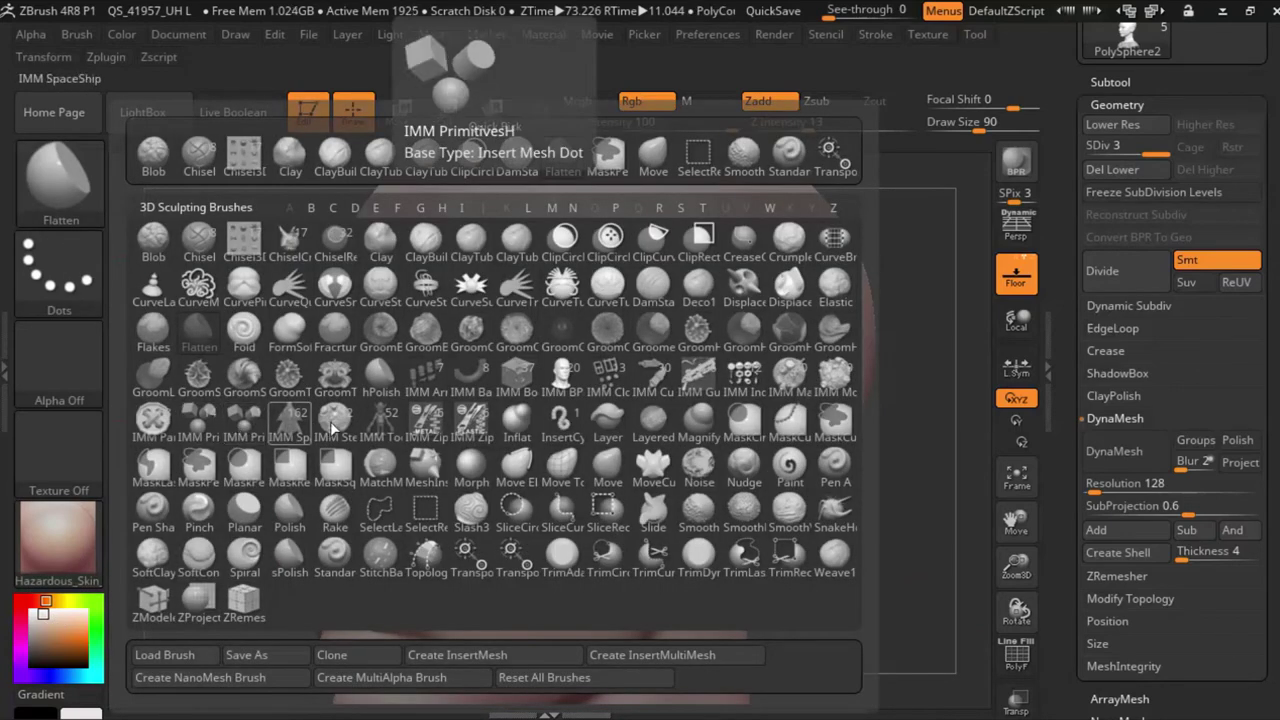
{"action": "left_click", "coordinate": [379, 385]}
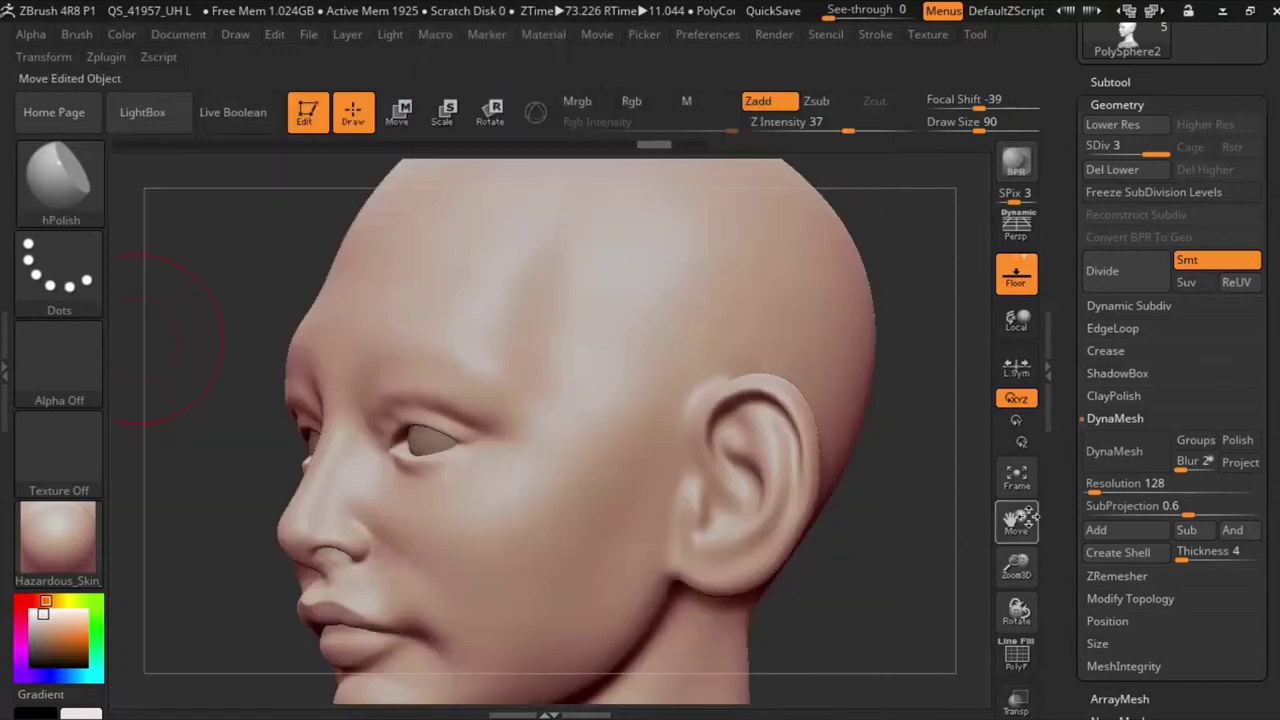
{"action": "mouse_move", "coordinate": [230, 330]}
{"action": "left_mouse_down"}
{"action": "mouse_move", "coordinate": [280, 310]}
{"action": "mouse_move", "coordinate": [709, 423]}
{"action": "left_mouse_up"}
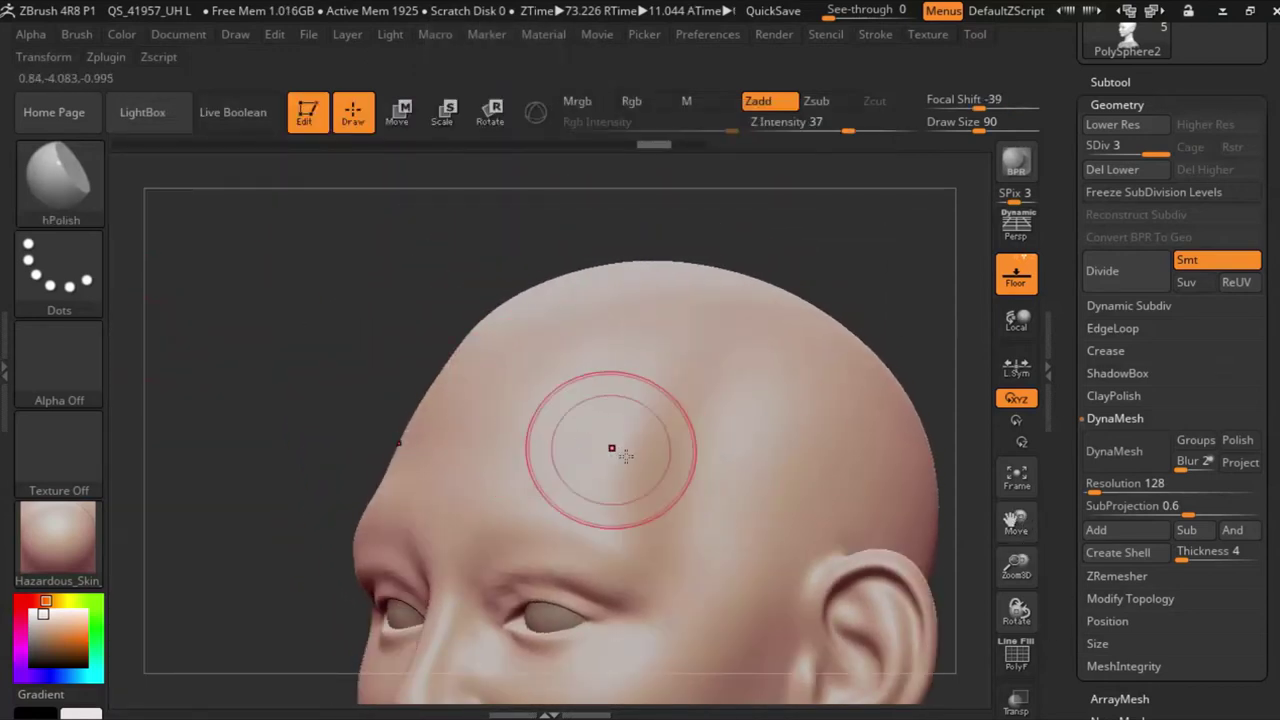
{"action": "left_click_drag", "start_coordinate": [485, 326], "coordinate": [443, 366]}
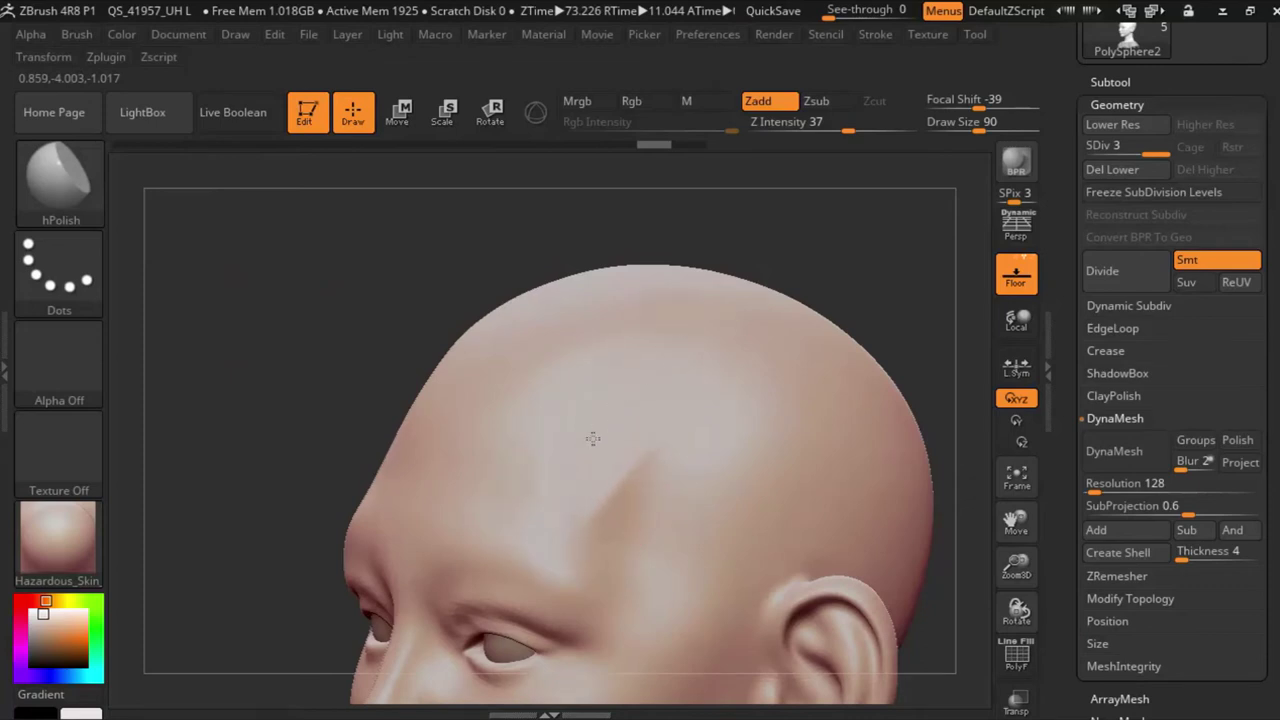
{"action": "left_click_drag", "start_coordinate": [678, 321], "coordinate": [400, 357]}
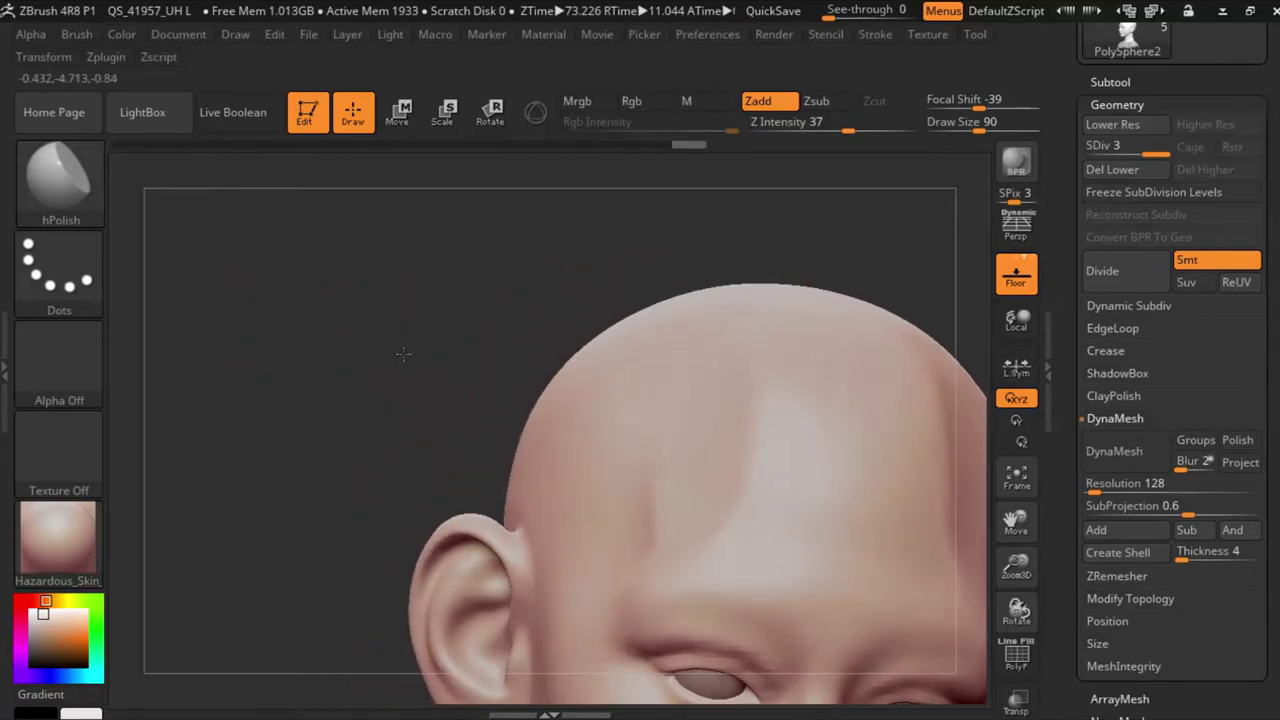
{"action": "mouse_move", "coordinate": [1016, 520]}
{"action": "left_mouse_down"}
{"action": "mouse_move", "coordinate": [913, 470]}
{"action": "mouse_move", "coordinate": [886, 434]}
{"action": "left_mouse_up"}
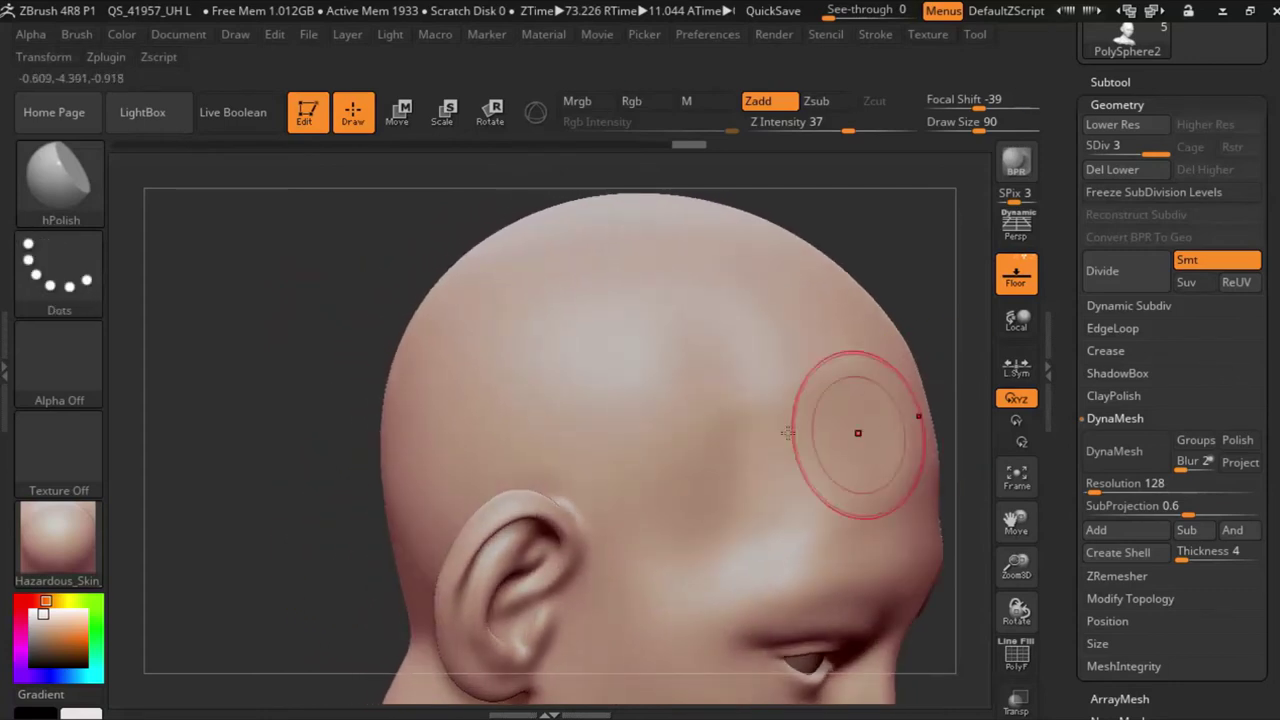
{"action": "left_click_drag", "start_coordinate": [211, 514], "coordinate": [68, 532]}
Step: Give the head the grey BasicMaterial2 material and reframe it in a three-quarter view
{"action": "left_click", "coordinate": [68, 532]}
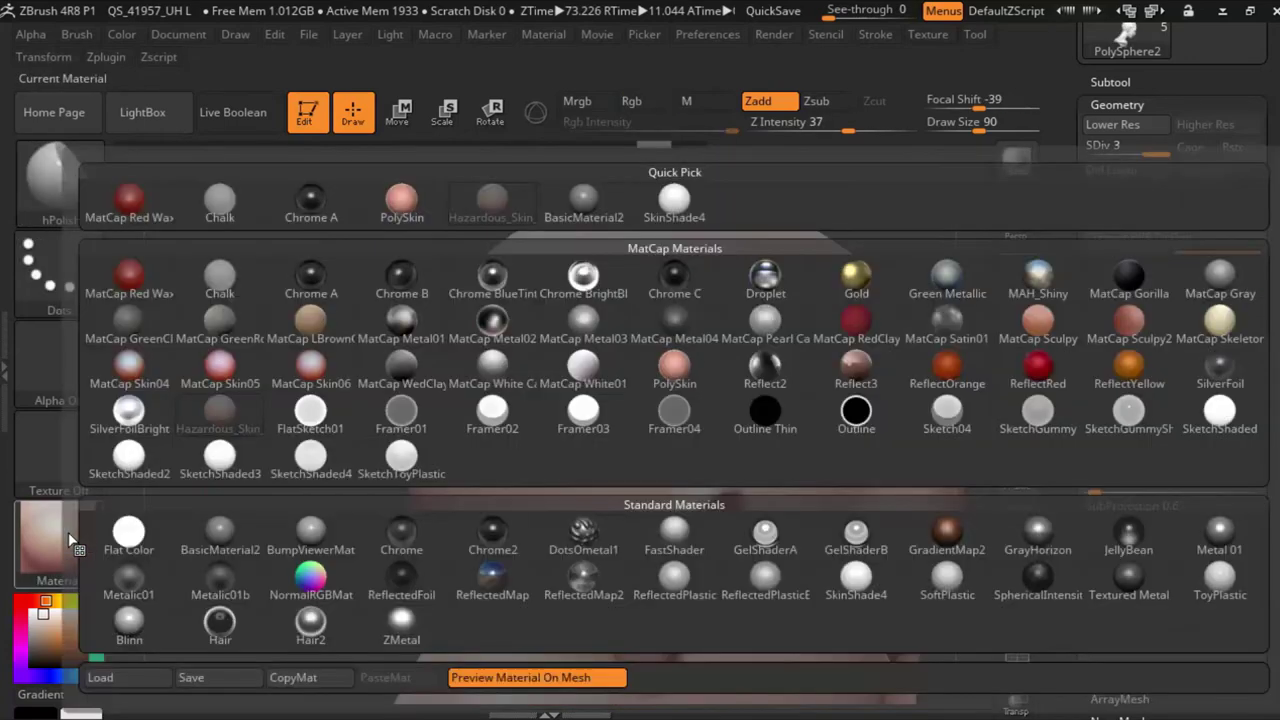
{"action": "left_click", "coordinate": [207, 539]}
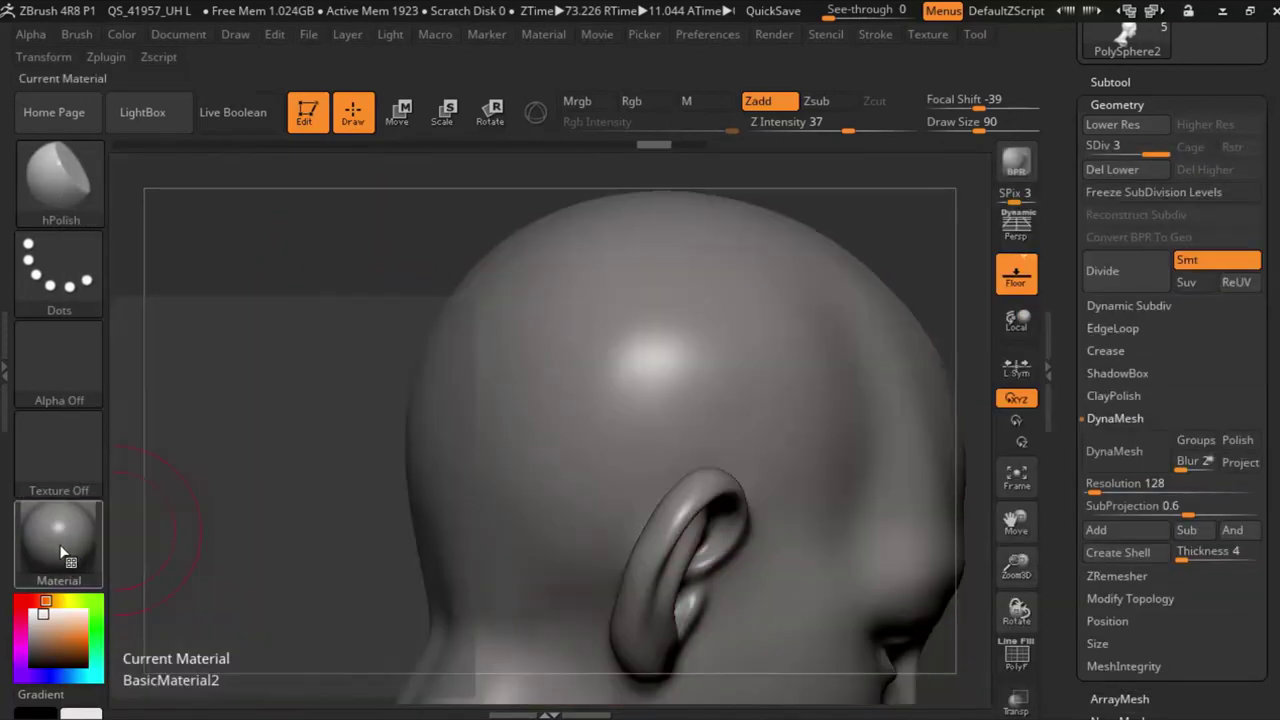
{"action": "left_click", "coordinate": [66, 544]}
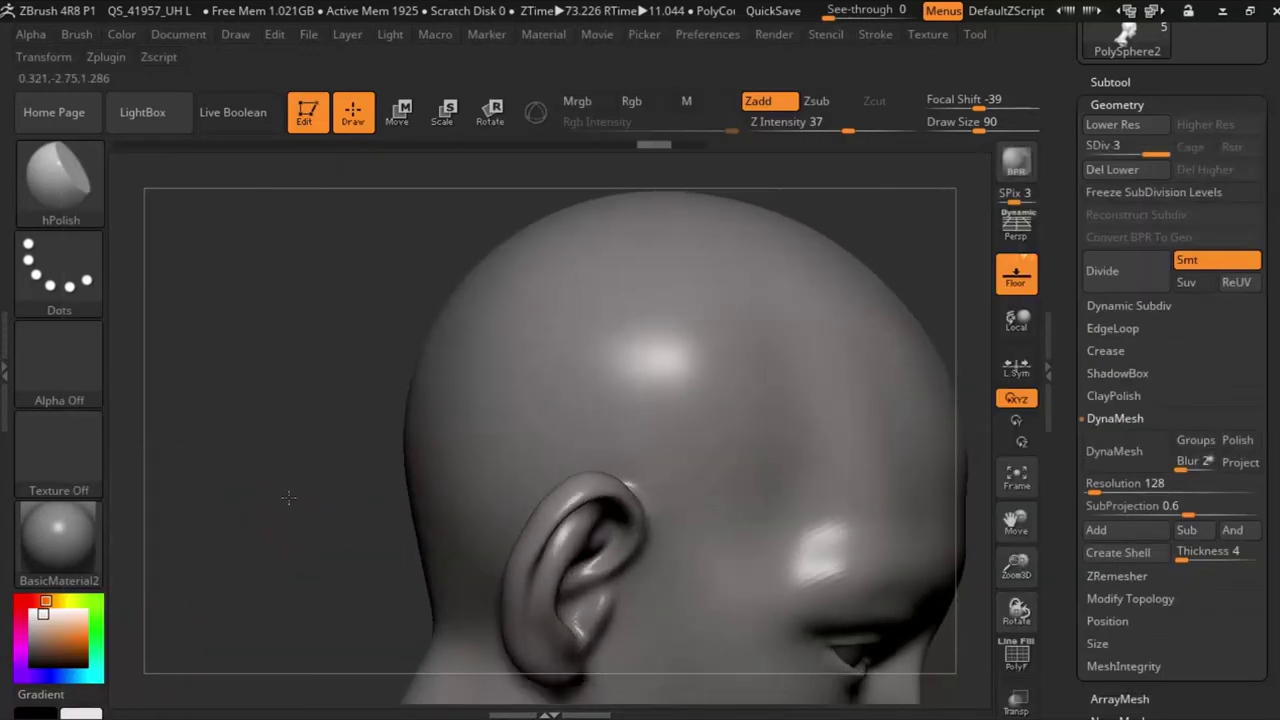
{"action": "left_click_drag", "start_coordinate": [840, 550], "coordinate": [902, 517]}
{"action": "left_click_drag", "start_coordinate": [1016, 565], "coordinate": [1016, 585]}
{"action": "left_click_drag", "start_coordinate": [1016, 520], "coordinate": [1045, 508]}
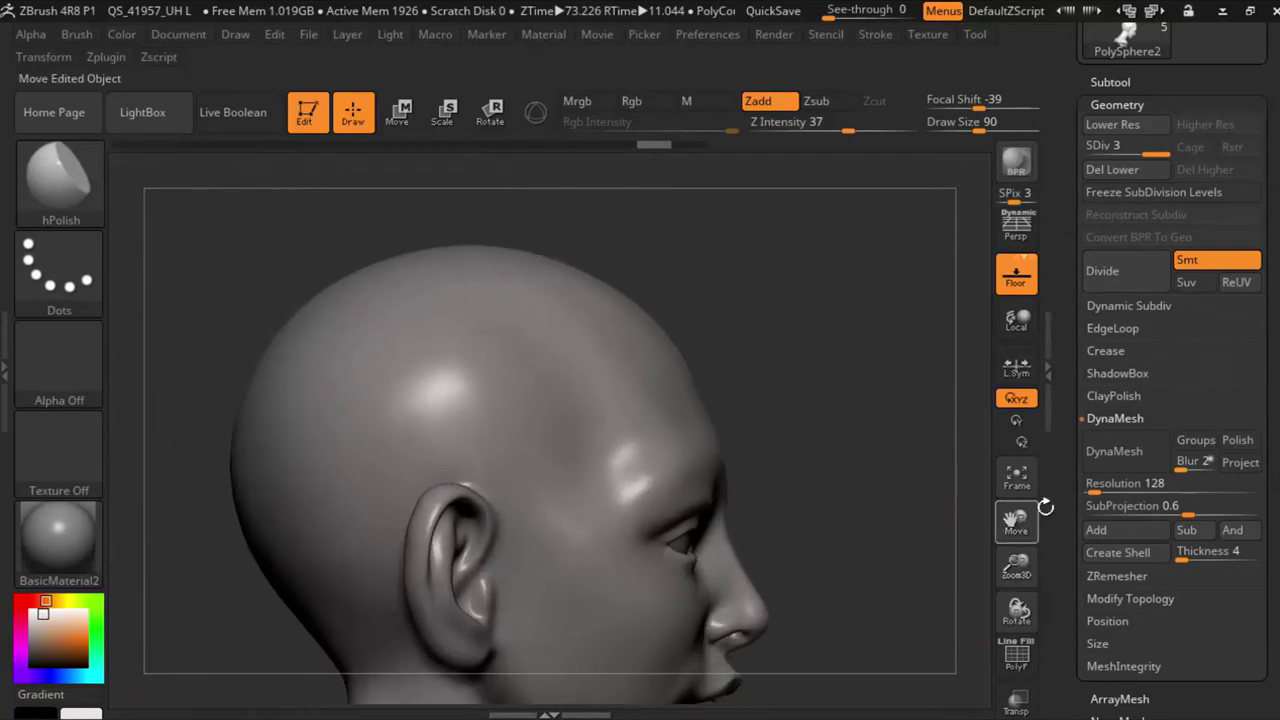
{"action": "left_click_drag", "start_coordinate": [882, 451], "coordinate": [930, 470]}
{"action": "left_click_drag", "start_coordinate": [1016, 520], "coordinate": [1050, 515]}
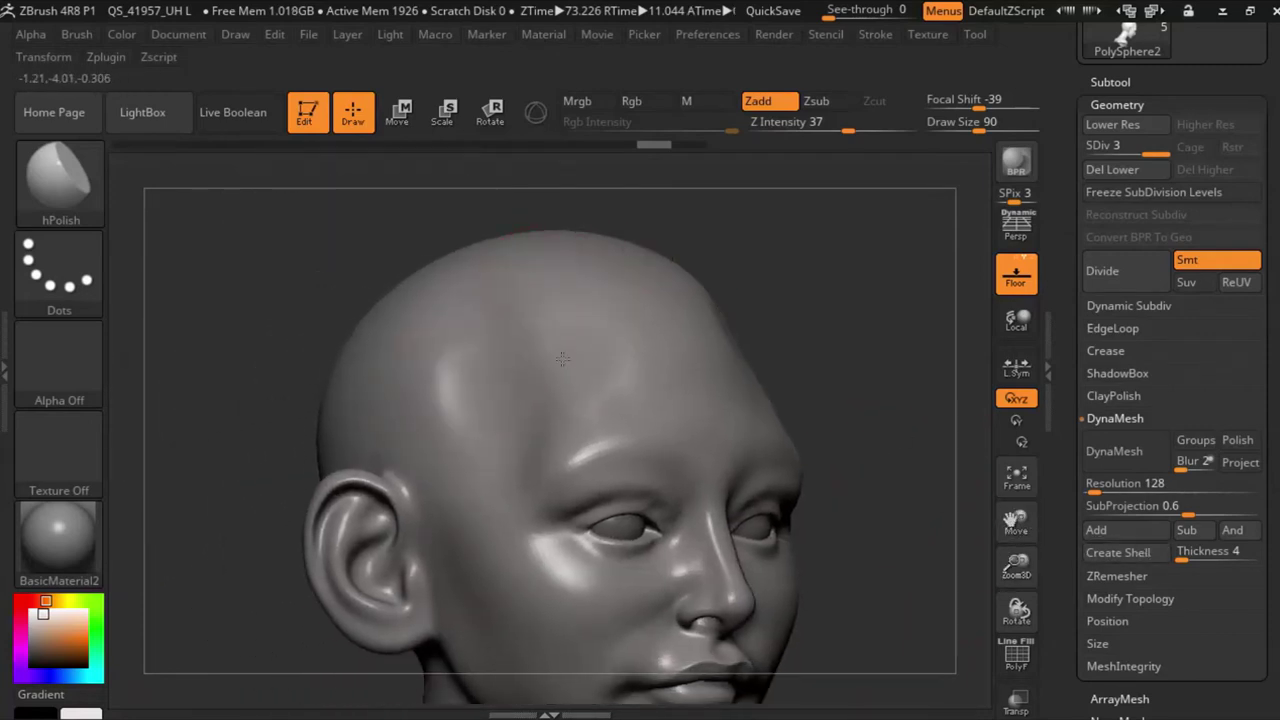
Step: Flatten a patch on the forehead with the Flatten brush
{"action": "left_click", "coordinate": [89, 209]}
{"action": "left_click", "coordinate": [80, 190]}
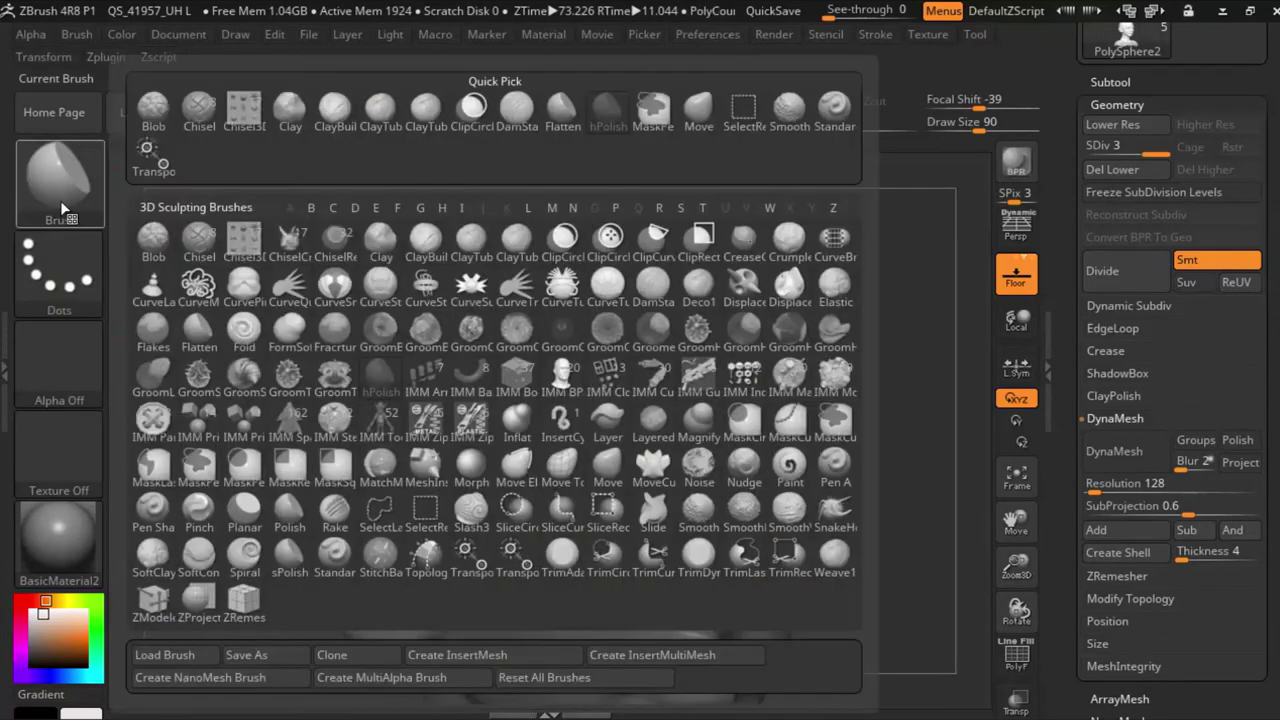
{"action": "left_click", "coordinate": [85, 193]}
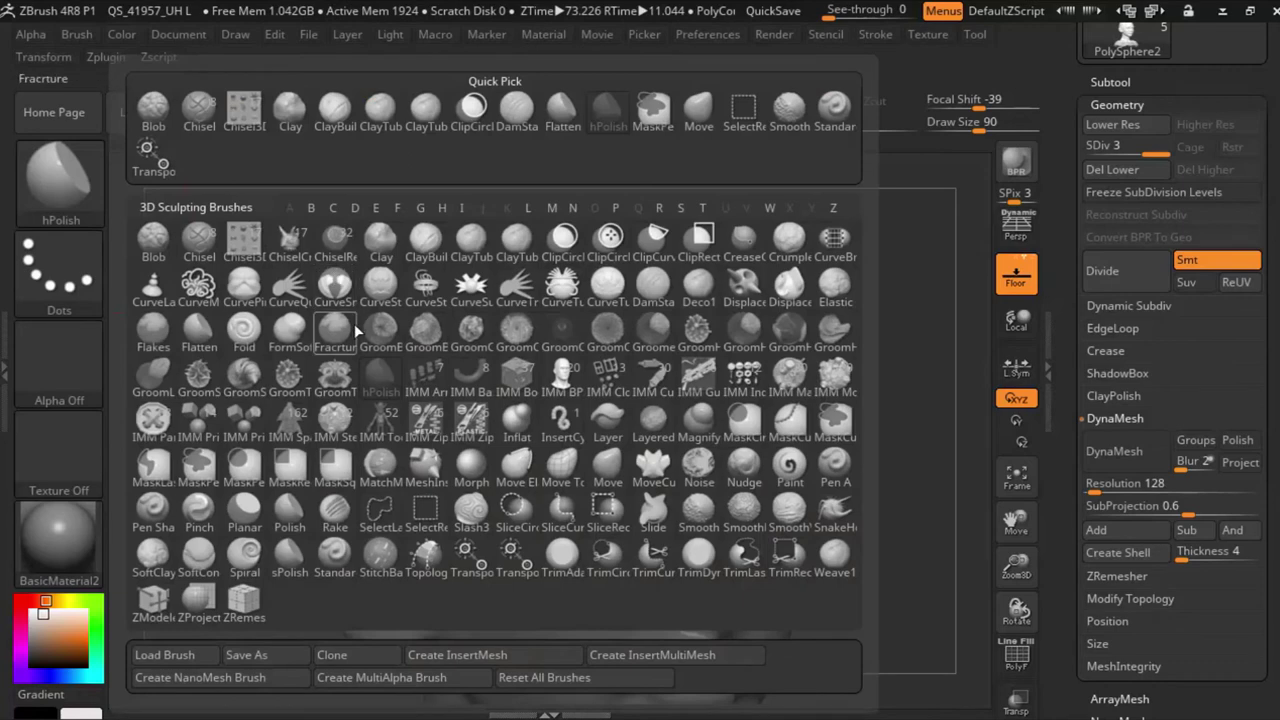
{"action": "left_click", "coordinate": [199, 335]}
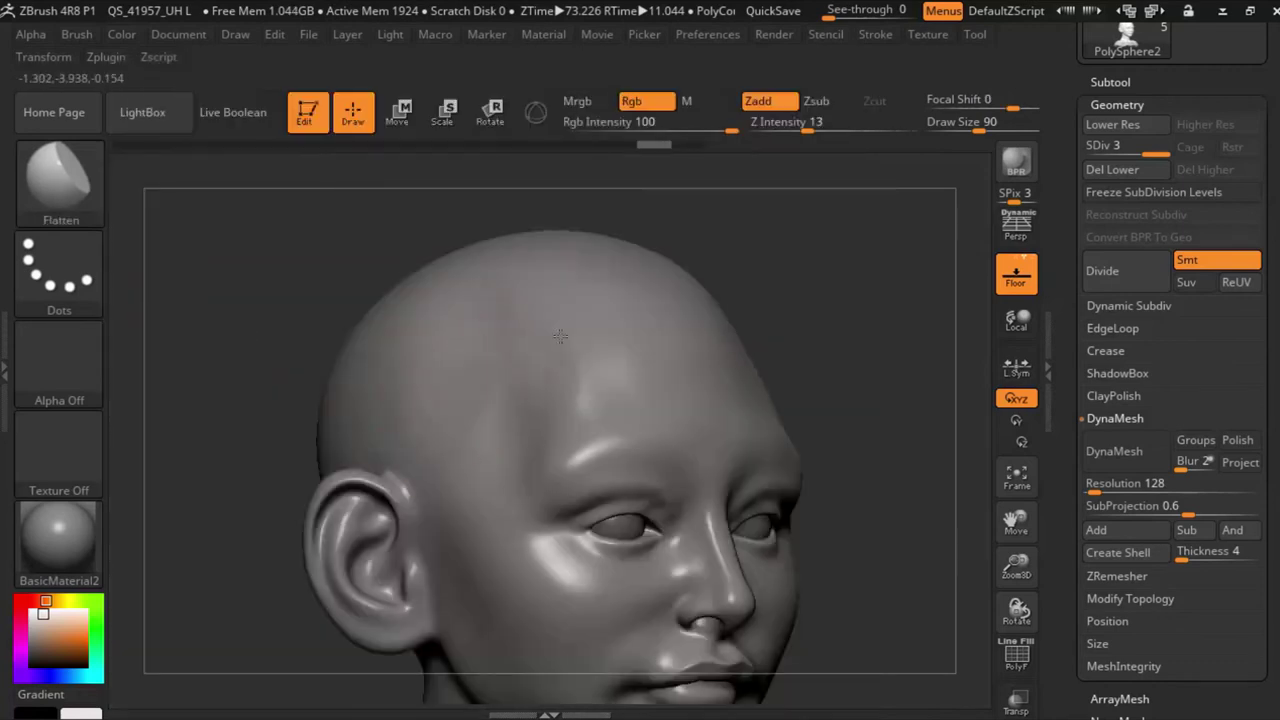
{"action": "left_click_drag", "start_coordinate": [556, 340], "coordinate": [470, 330]}
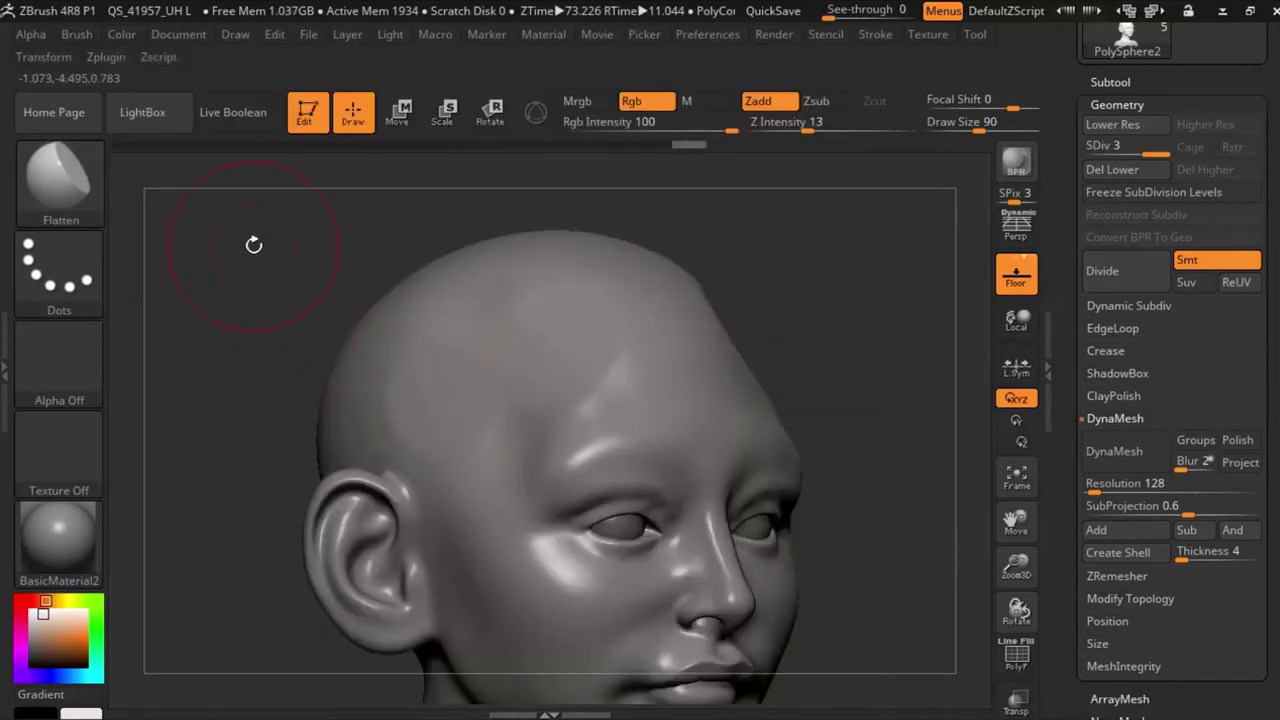
{"action": "mouse_move", "coordinate": [257, 243]}
{"action": "left_mouse_down"}
{"action": "mouse_move", "coordinate": [305, 257]}
{"action": "mouse_move", "coordinate": [275, 252]}
{"action": "left_mouse_up"}
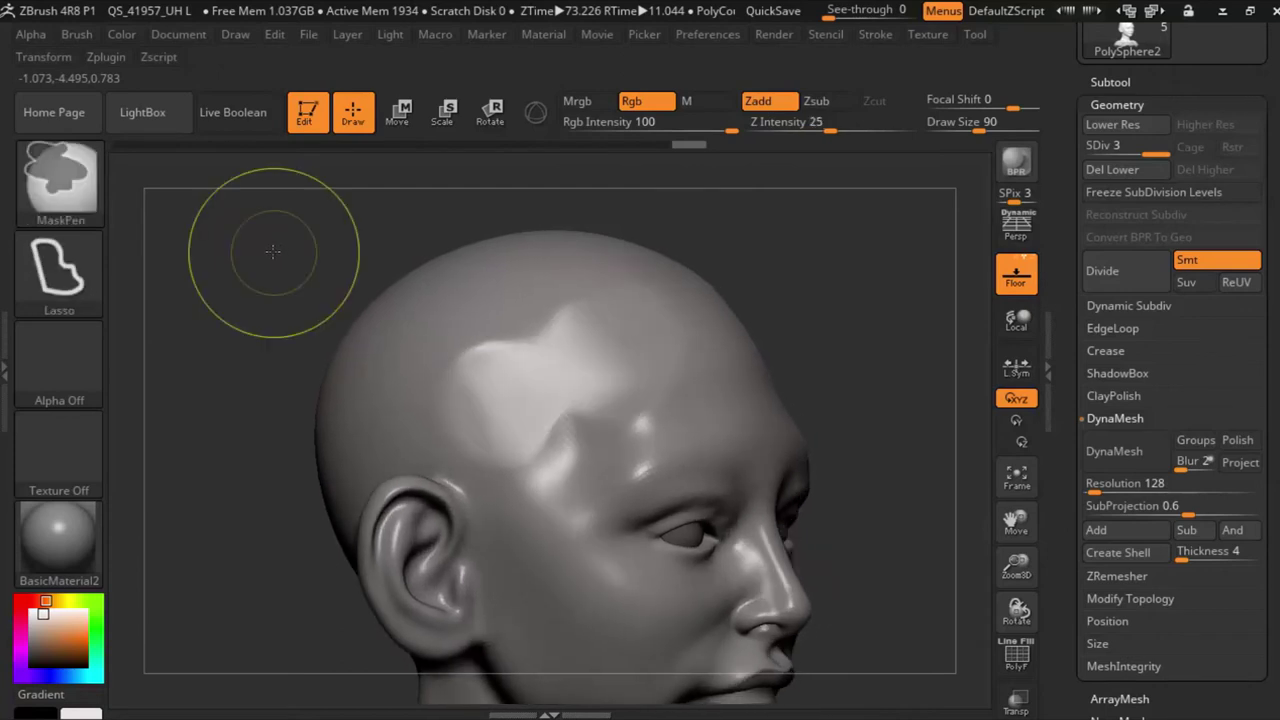
{"action": "left_click", "coordinate": [59, 178]}
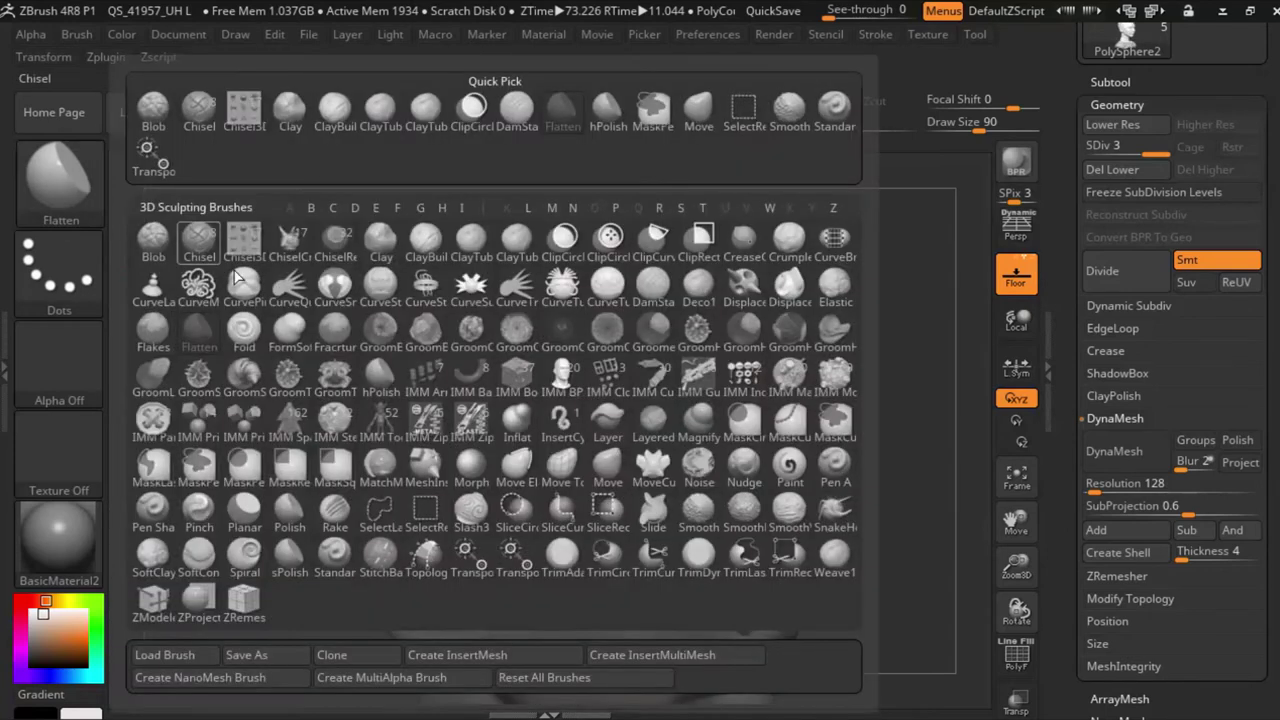
Step: Try Inflat bulges at Draw Size 108 on the forehead and crown, then undo them
{"action": "left_click", "coordinate": [519, 418]}
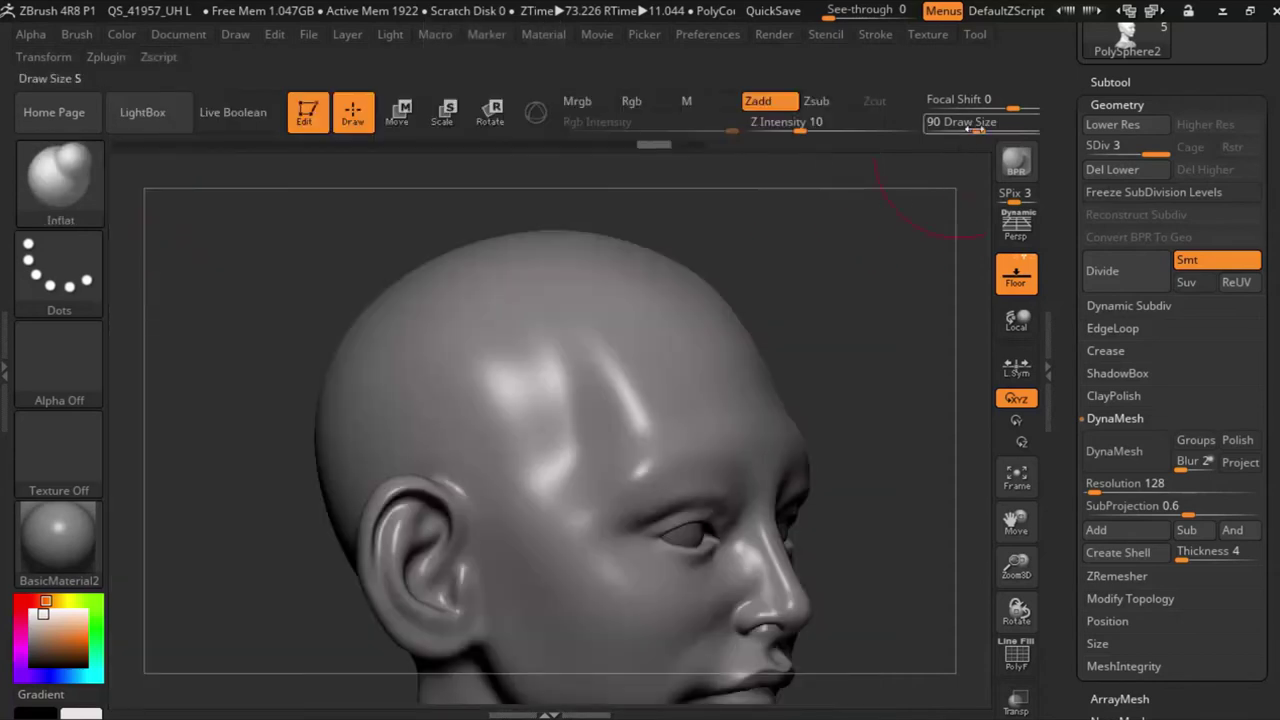
{"action": "left_click_drag", "start_coordinate": [921, 314], "coordinate": [880, 314]}
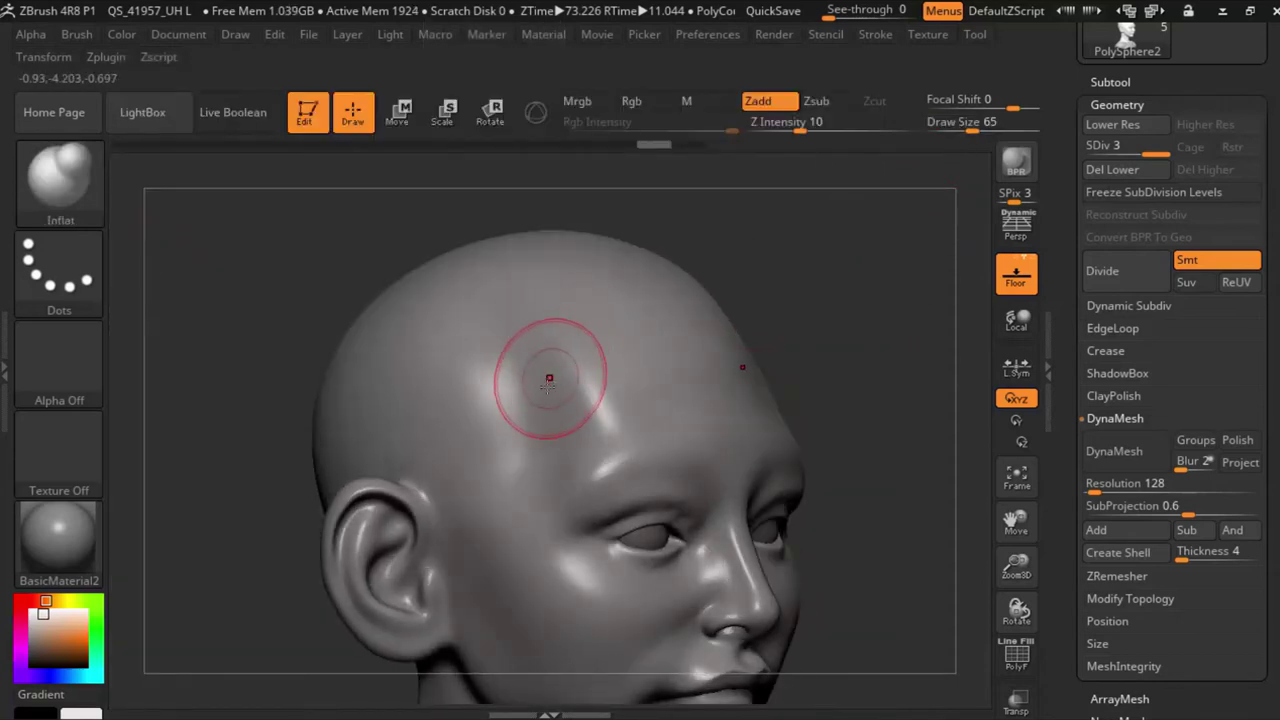
{"action": "left_click_drag", "start_coordinate": [968, 130], "coordinate": [983, 130]}
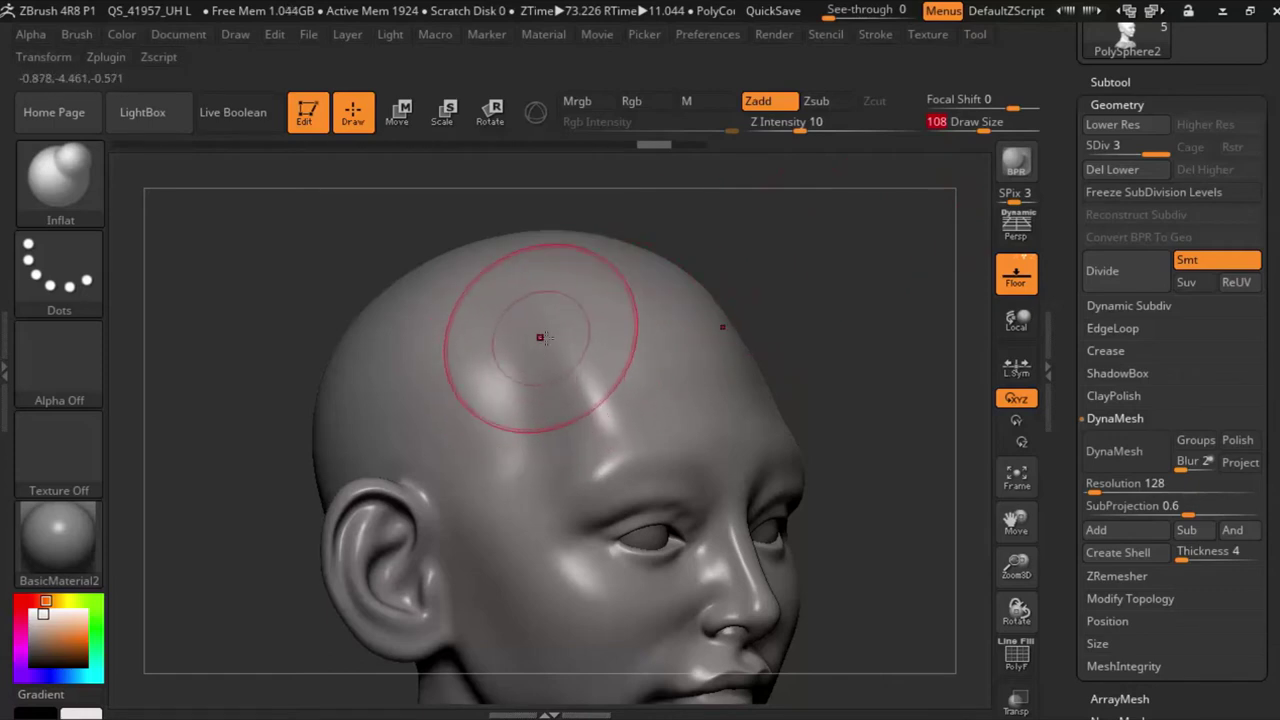
{"action": "mouse_move", "coordinate": [543, 368]}
{"action": "left_mouse_down"}
{"action": "mouse_move", "coordinate": [800, 378]}
{"action": "mouse_move", "coordinate": [811, 400]}
{"action": "mouse_move", "coordinate": [751, 320]}
{"action": "left_mouse_up"}
{"action": "left_click_drag", "start_coordinate": [505, 277], "coordinate": [503, 268]}
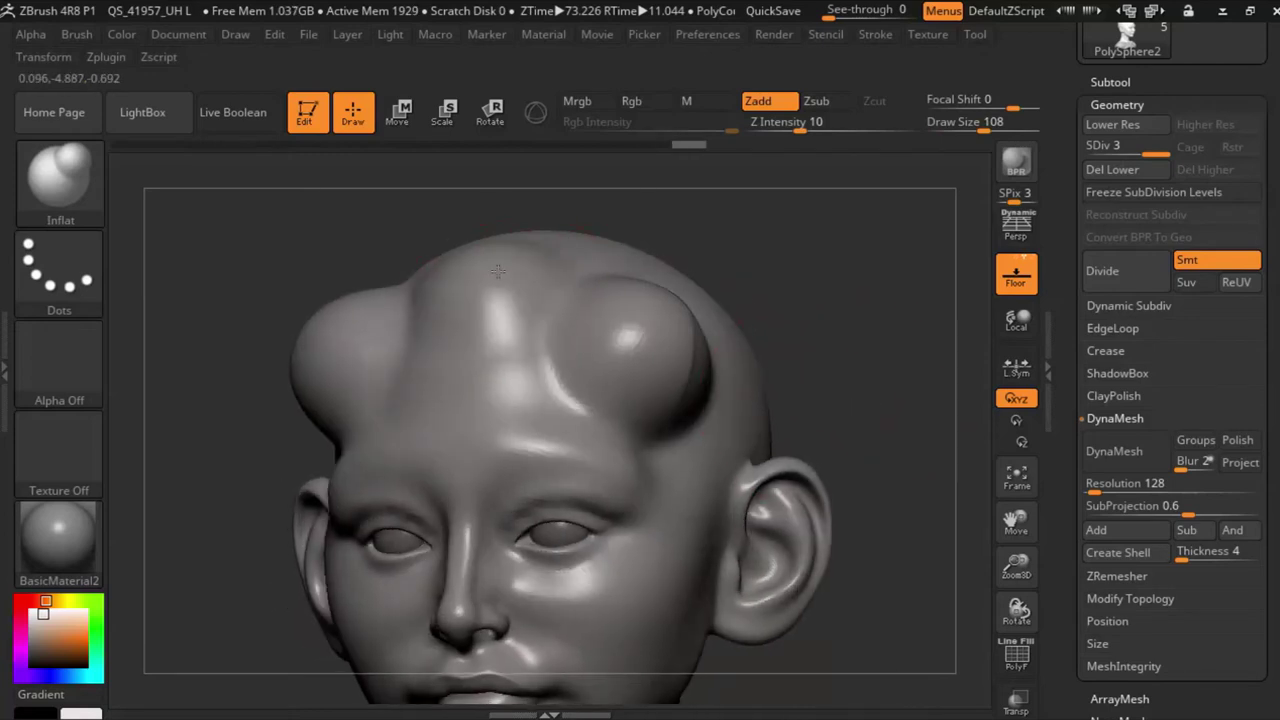
{"action": "mouse_move", "coordinate": [880, 337]}
{"action": "left_mouse_down"}
{"action": "mouse_move", "coordinate": [852, 340]}
{"action": "mouse_move", "coordinate": [871, 334]}
{"action": "left_mouse_up"}
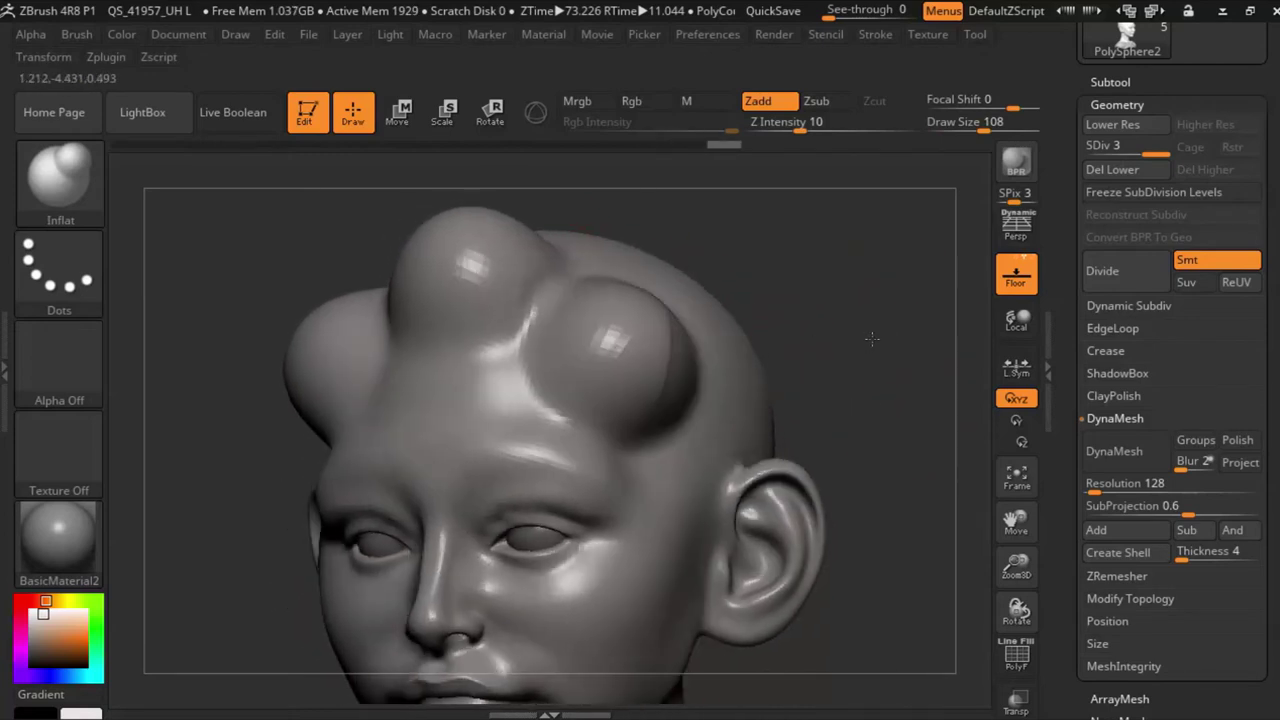
{"action": "key", "text": "ctrl+z"}
{"action": "key", "text": "ctrl+z"}
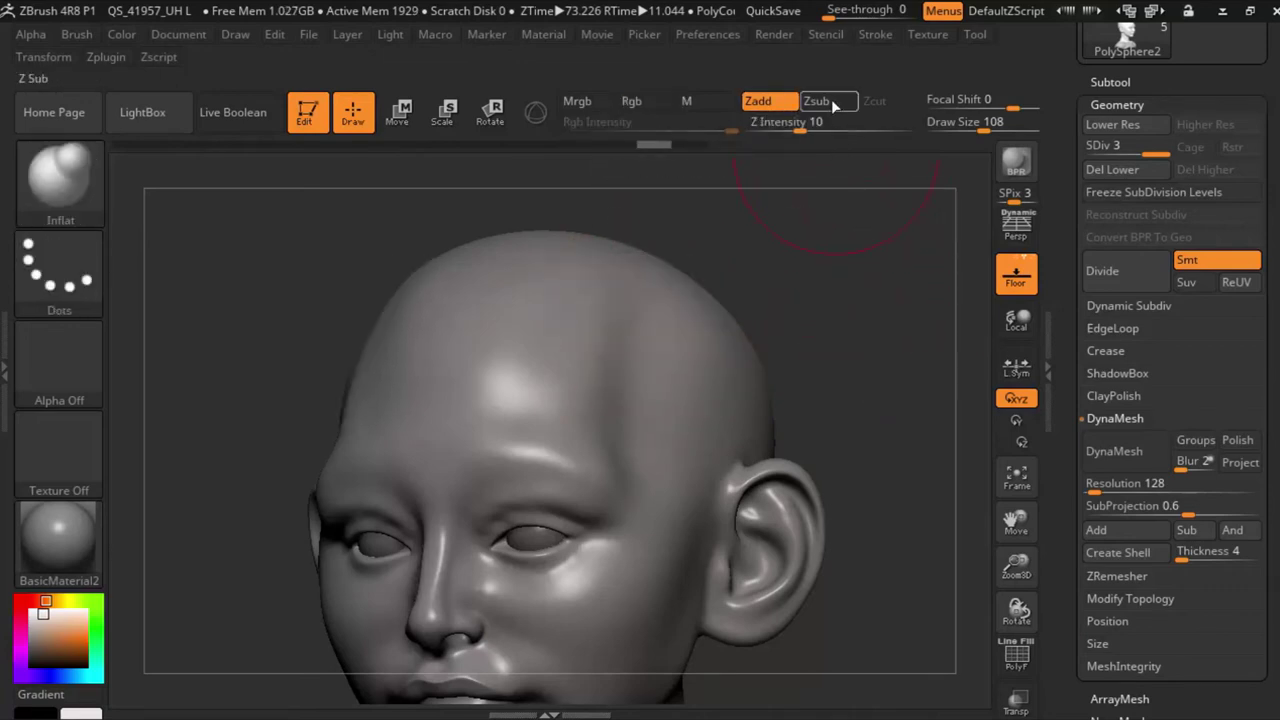
Step: Carve a curved Zsub groove into the upper forehead, then switch back to Zadd
{"action": "left_click", "coordinate": [831, 103]}
{"action": "mouse_move", "coordinate": [643, 323]}
{"action": "left_mouse_down"}
{"action": "mouse_move", "coordinate": [560, 300]}
{"action": "mouse_move", "coordinate": [620, 340]}
{"action": "mouse_move", "coordinate": [591, 320]}
{"action": "left_mouse_up"}
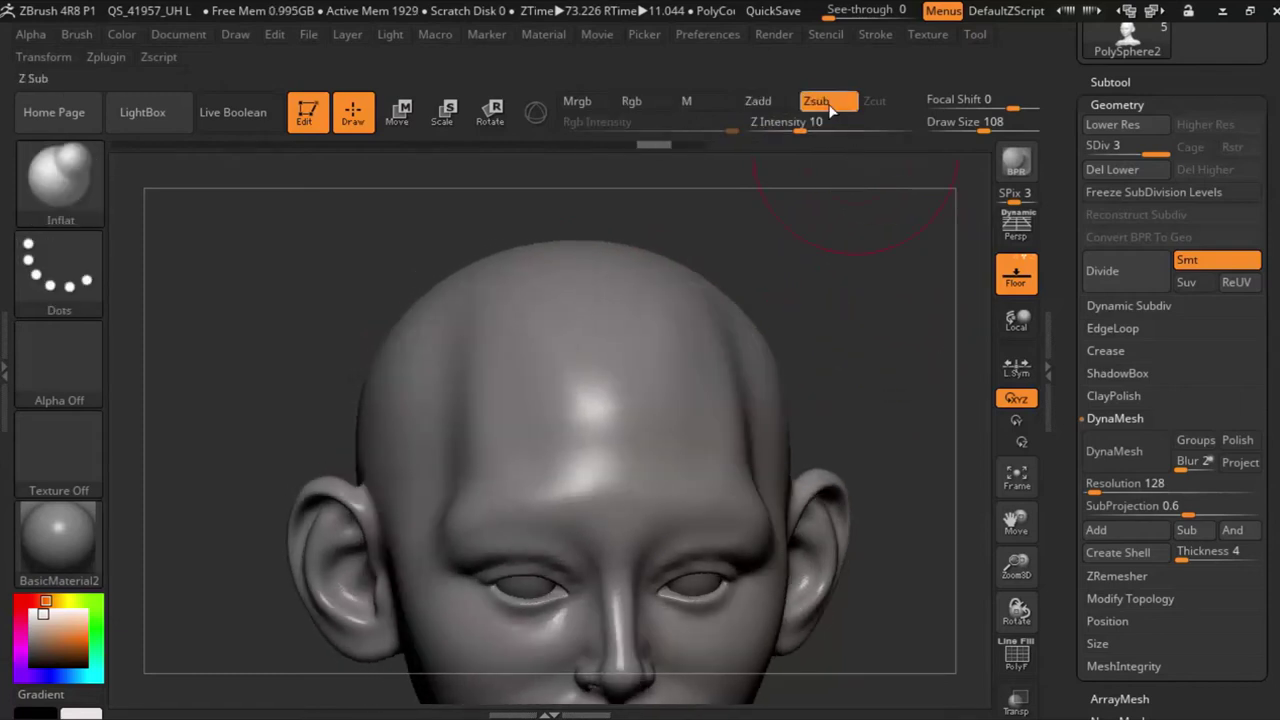
{"action": "left_click", "coordinate": [783, 101]}
{"action": "left_click_drag", "start_coordinate": [897, 374], "coordinate": [614, 366]}
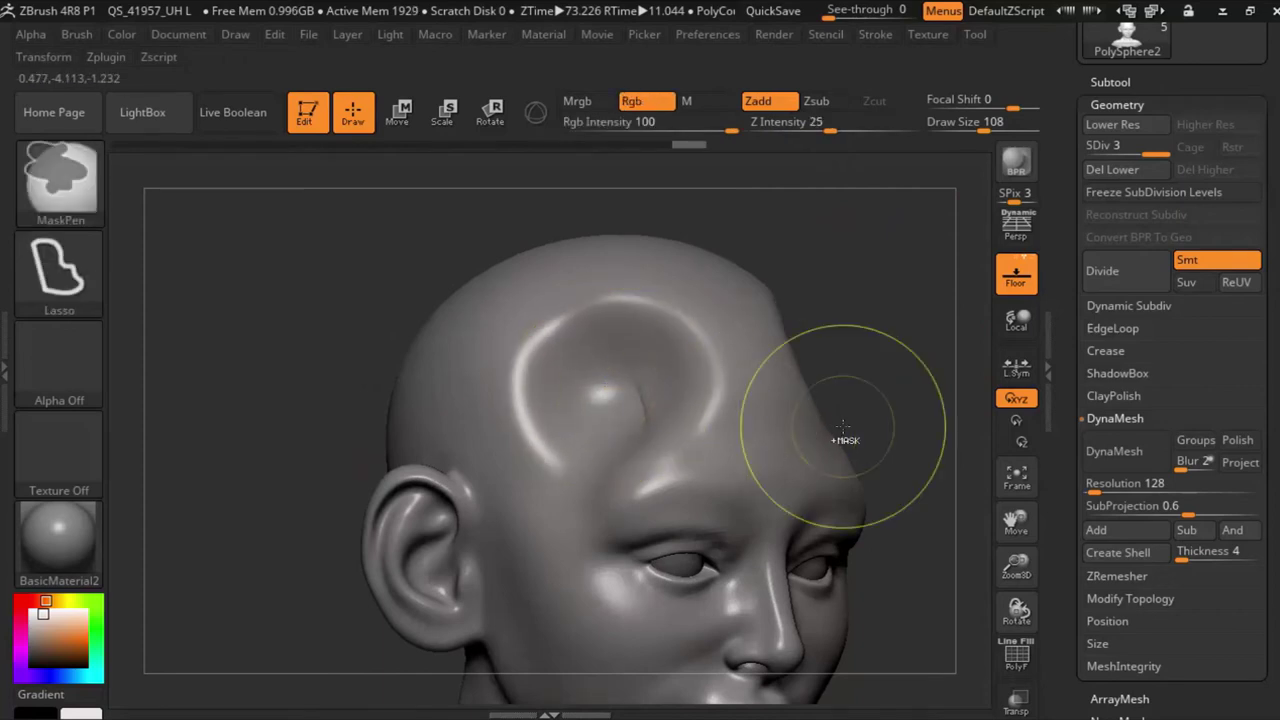
{"action": "left_click", "coordinate": [57, 183]}
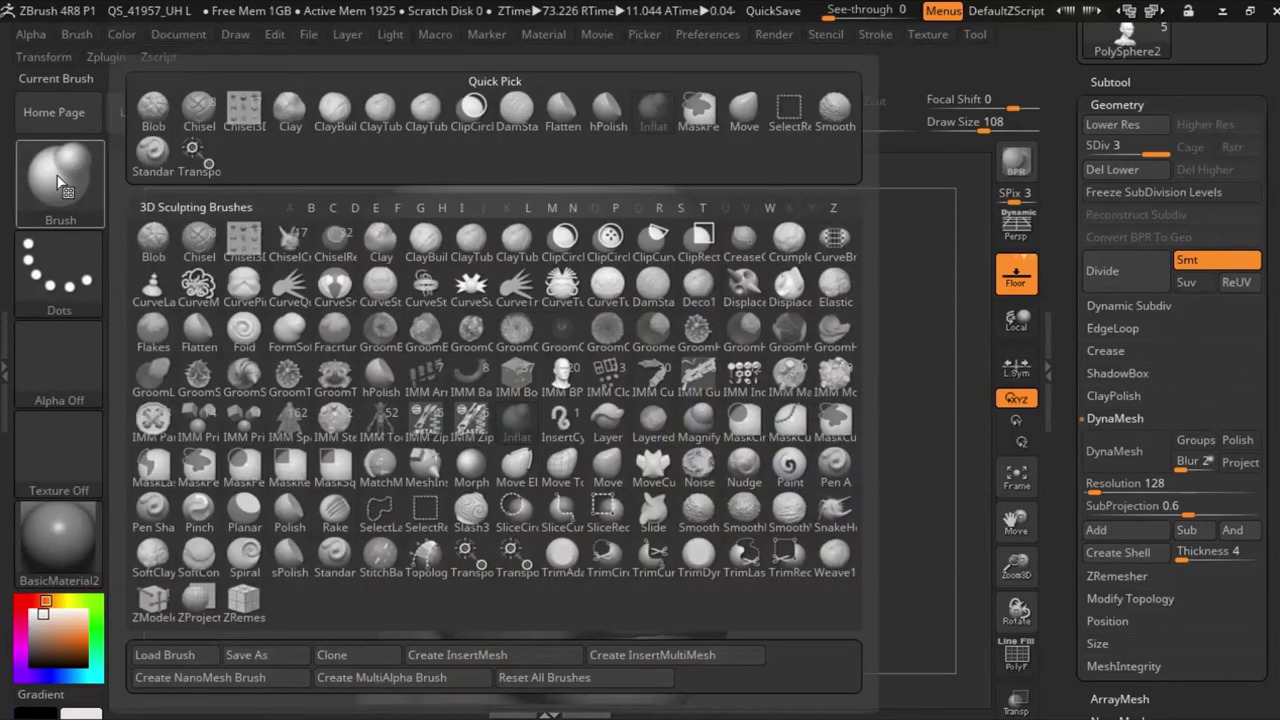
Step: Test Magnify bulges on the forehead, undo them, and close the brush library unchanged
{"action": "left_click", "coordinate": [697, 422]}
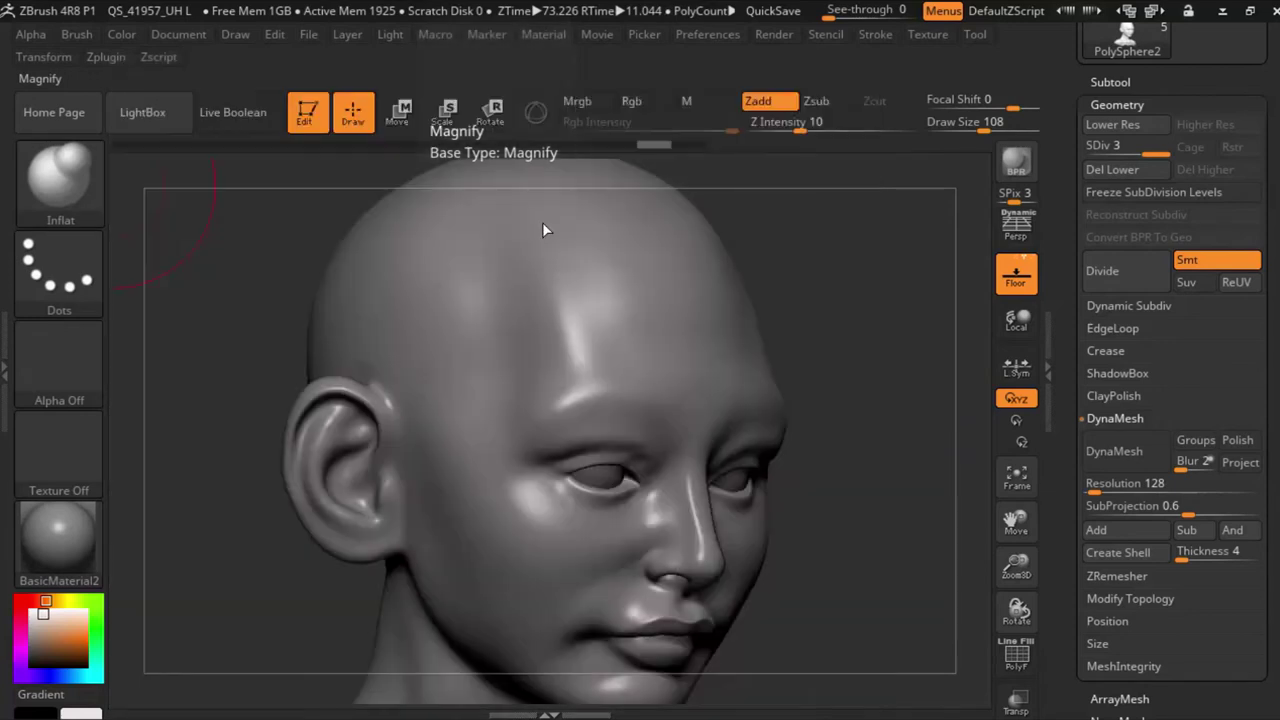
{"action": "left_click_drag", "start_coordinate": [1016, 520], "coordinate": [813, 402]}
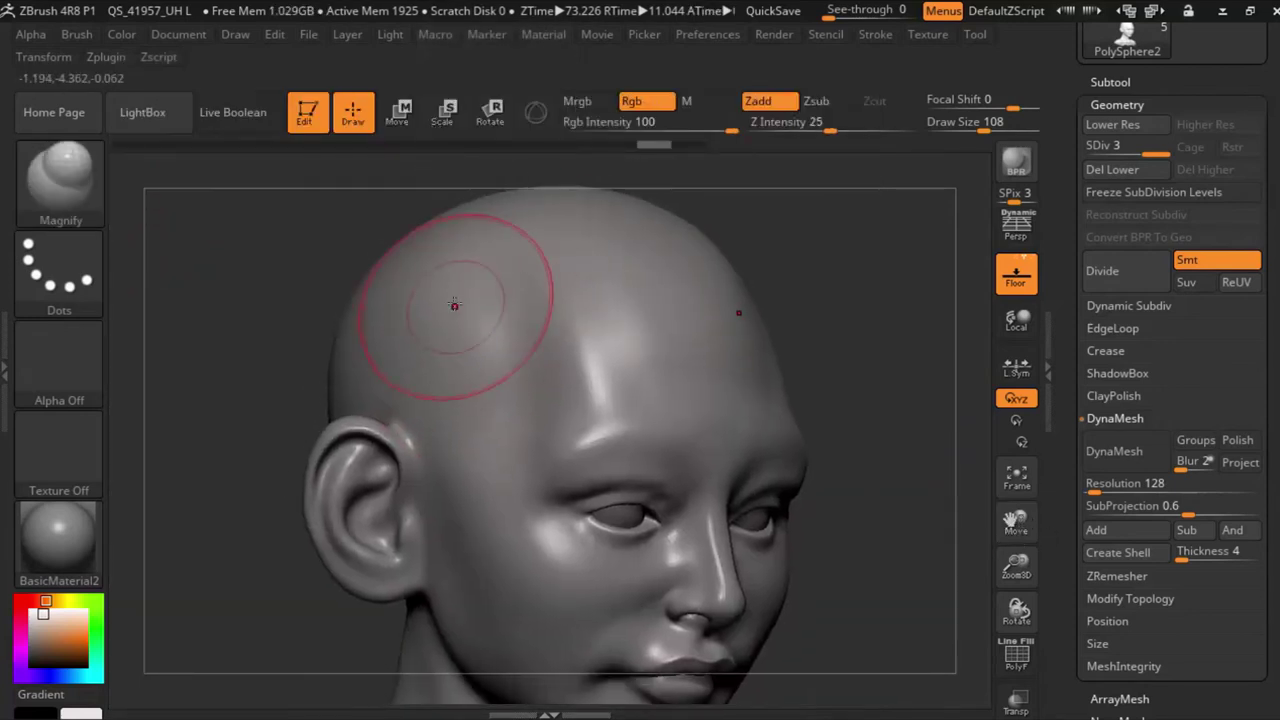
{"action": "left_click_drag", "start_coordinate": [457, 300], "coordinate": [462, 262]}
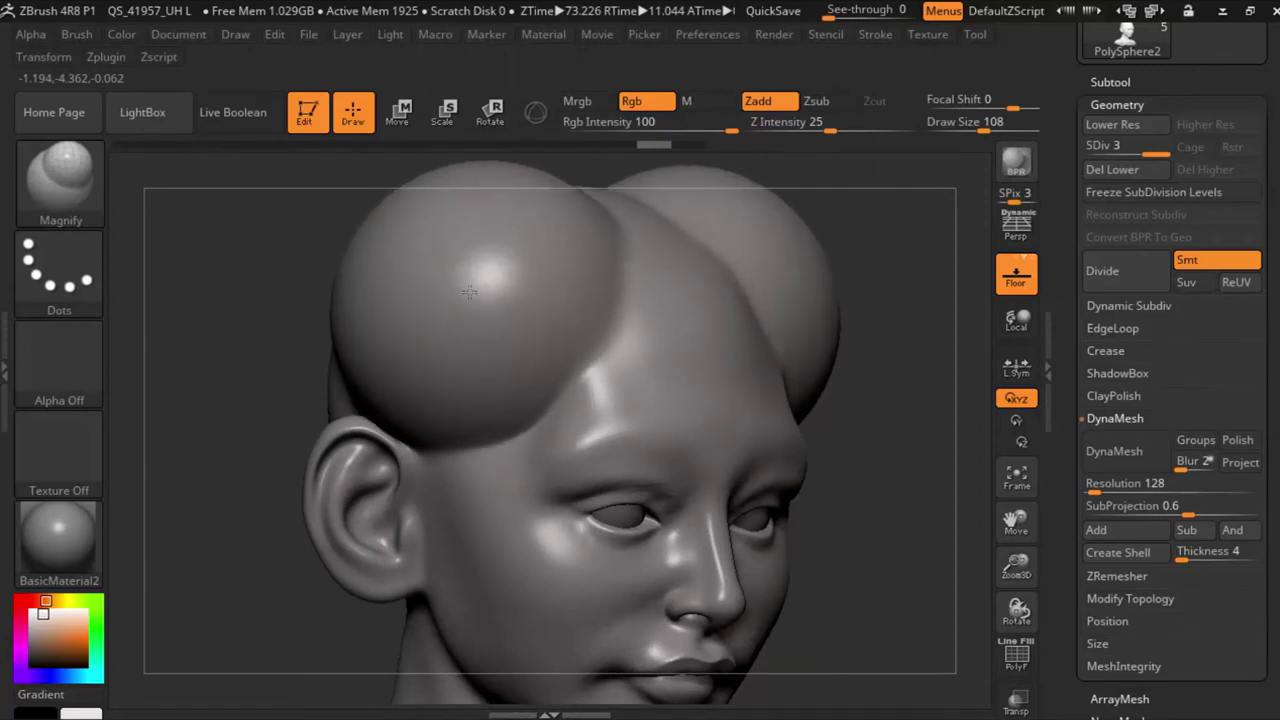
{"action": "left_click_drag", "start_coordinate": [897, 457], "coordinate": [872, 455]}
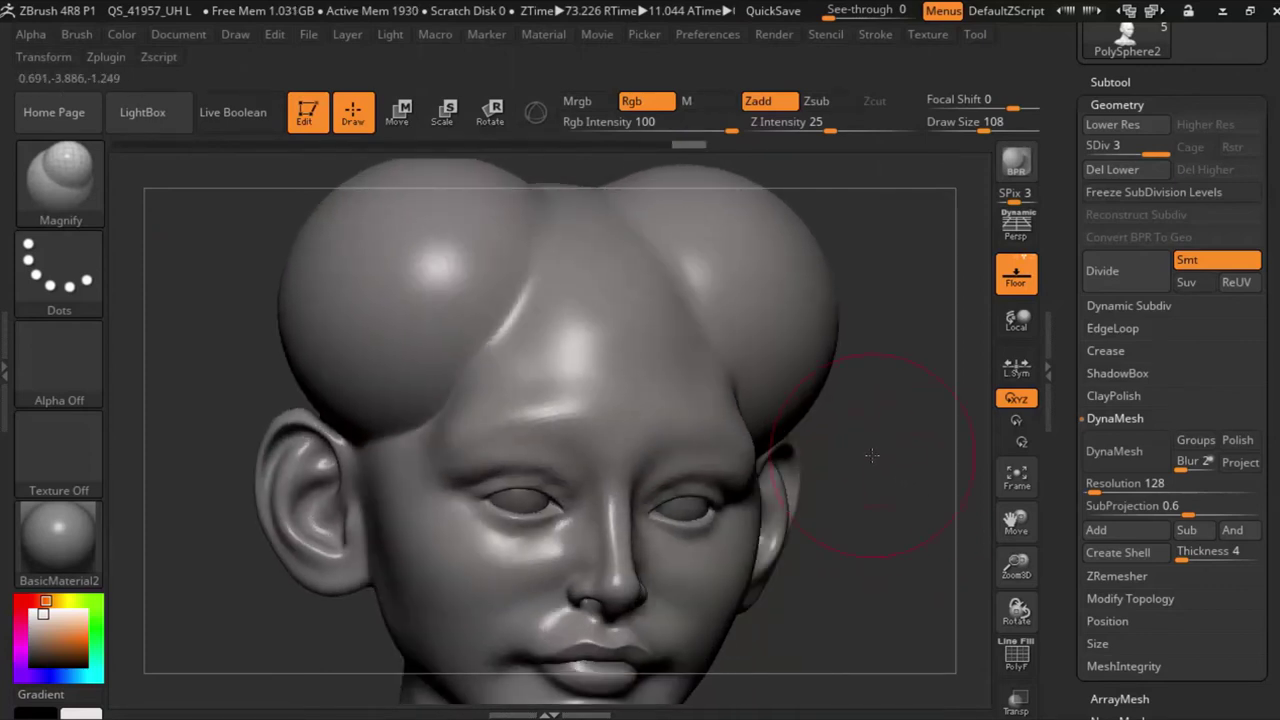
{"action": "key", "text": "ctrl+z"}
{"action": "left_click", "coordinate": [60, 178]}
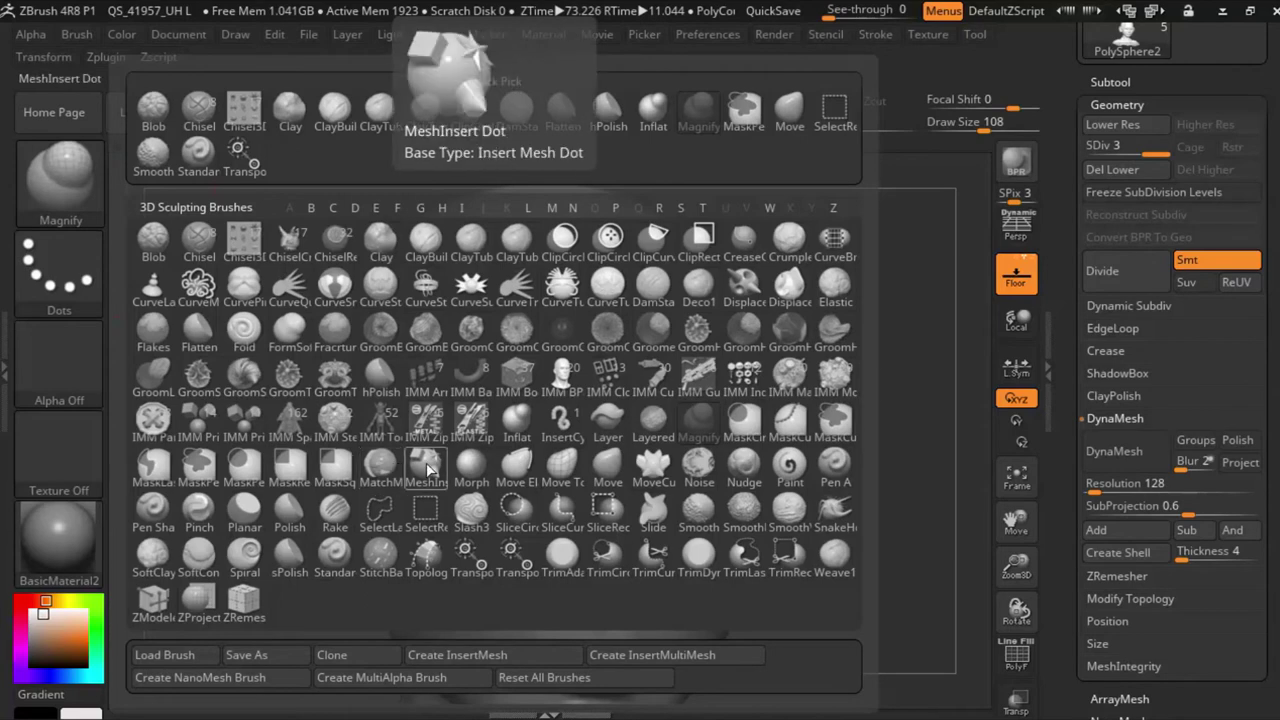
{"action": "key", "text": "Escape"}
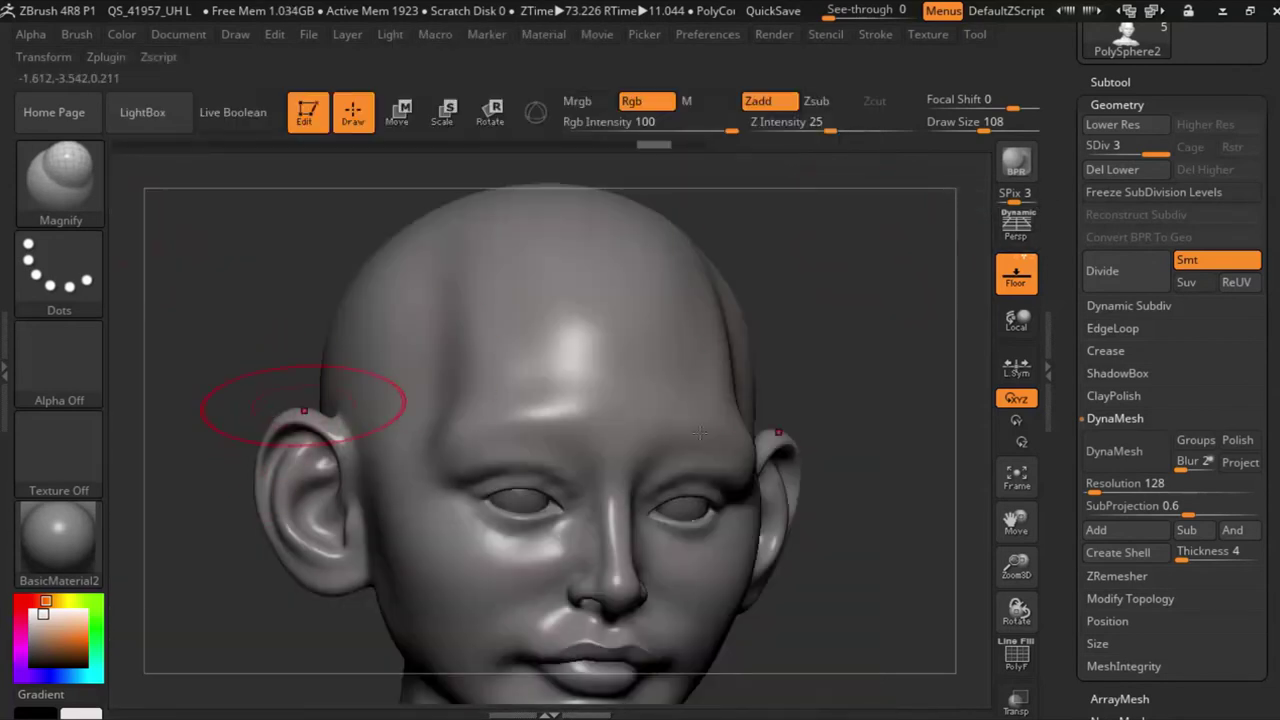
{"action": "left_click_drag", "start_coordinate": [303, 410], "coordinate": [855, 450], "text": "shift"}
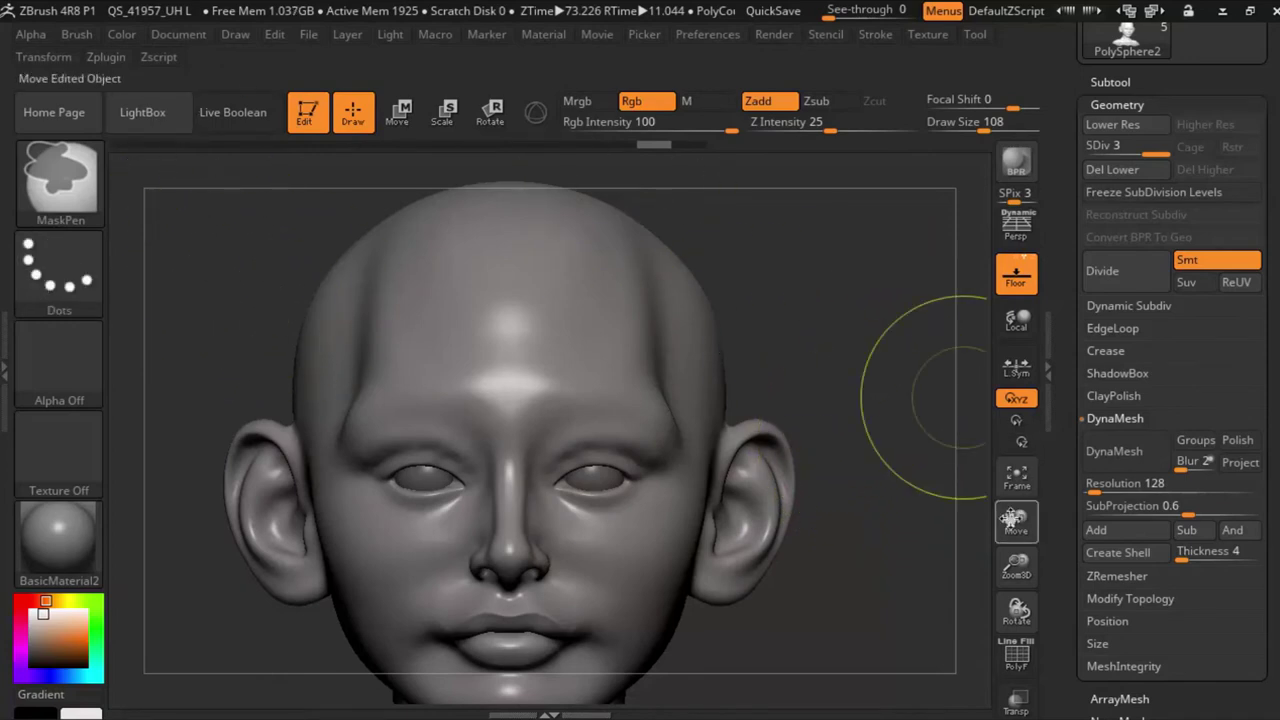
Step: Try masking the upper skull with freehand and rectangle mask strokes, then clear the mask
{"action": "left_click_drag", "start_coordinate": [1016, 520], "coordinate": [1071, 520]}
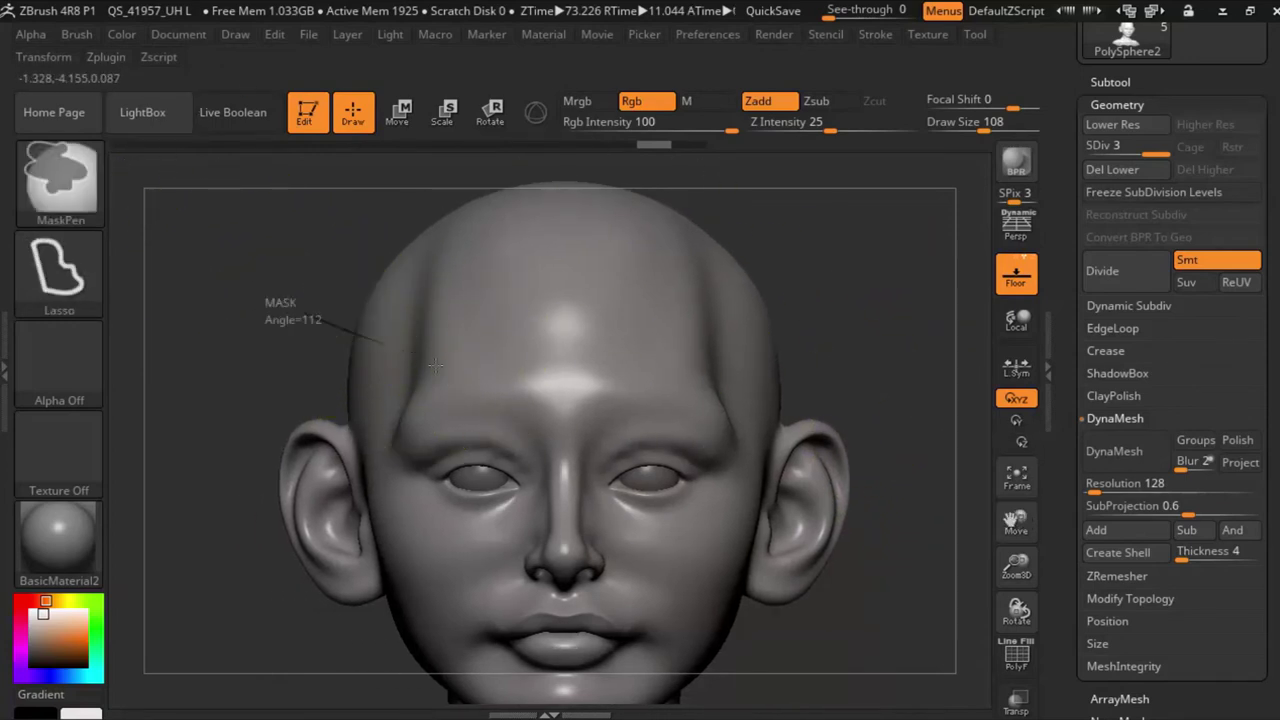
{"action": "left_click_drag", "start_coordinate": [435, 365], "coordinate": [275, 192], "text": "ctrl"}
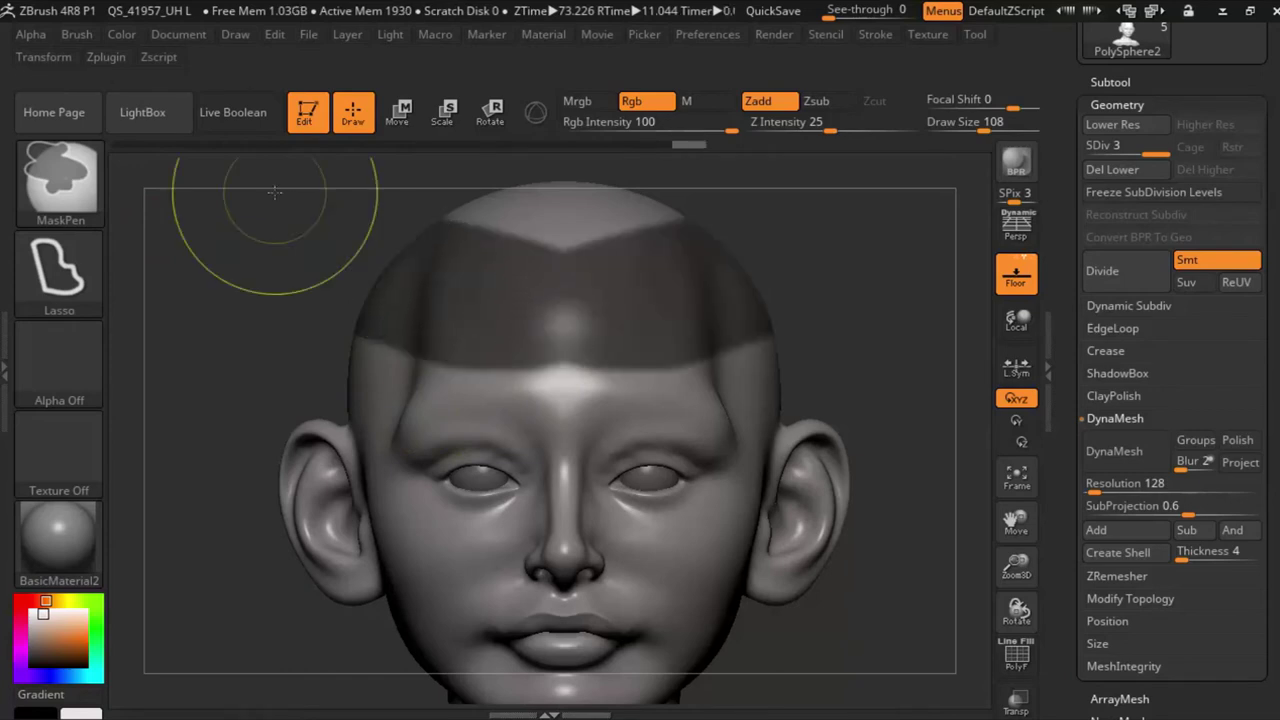
{"action": "mouse_move", "coordinate": [945, 425]}
{"action": "left_mouse_down"}
{"action": "mouse_move", "coordinate": [930, 375]}
{"action": "mouse_move", "coordinate": [830, 320]}
{"action": "mouse_move", "coordinate": [857, 371]}
{"action": "left_mouse_up"}
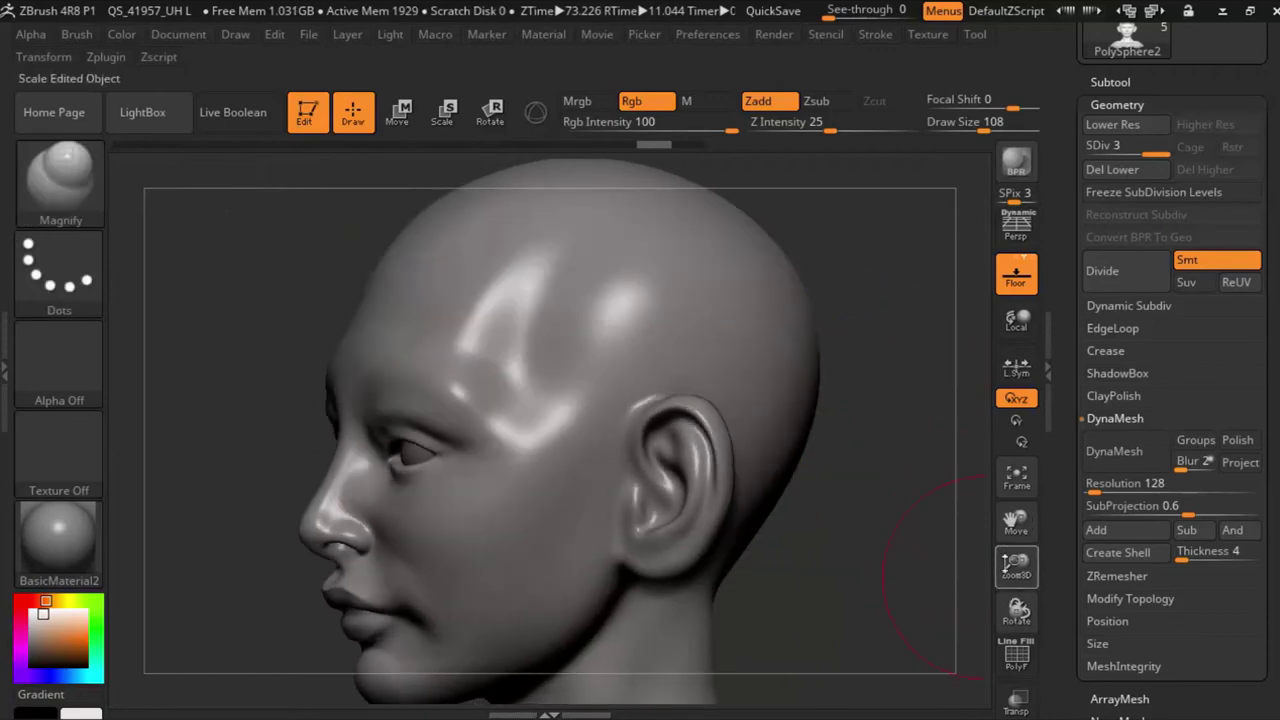
{"action": "left_click_drag", "start_coordinate": [1016, 568], "coordinate": [1012, 578]}
{"action": "key", "text": "ctrl"}
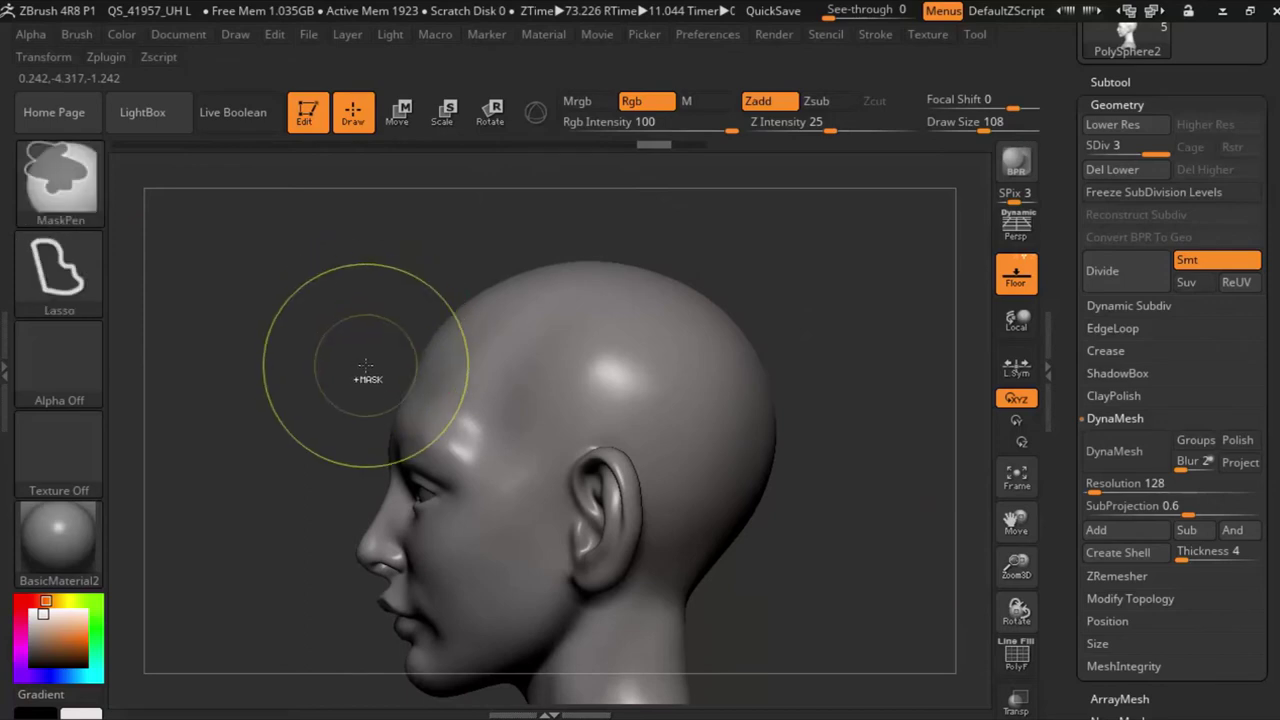
{"action": "left_click", "coordinate": [83, 287]}
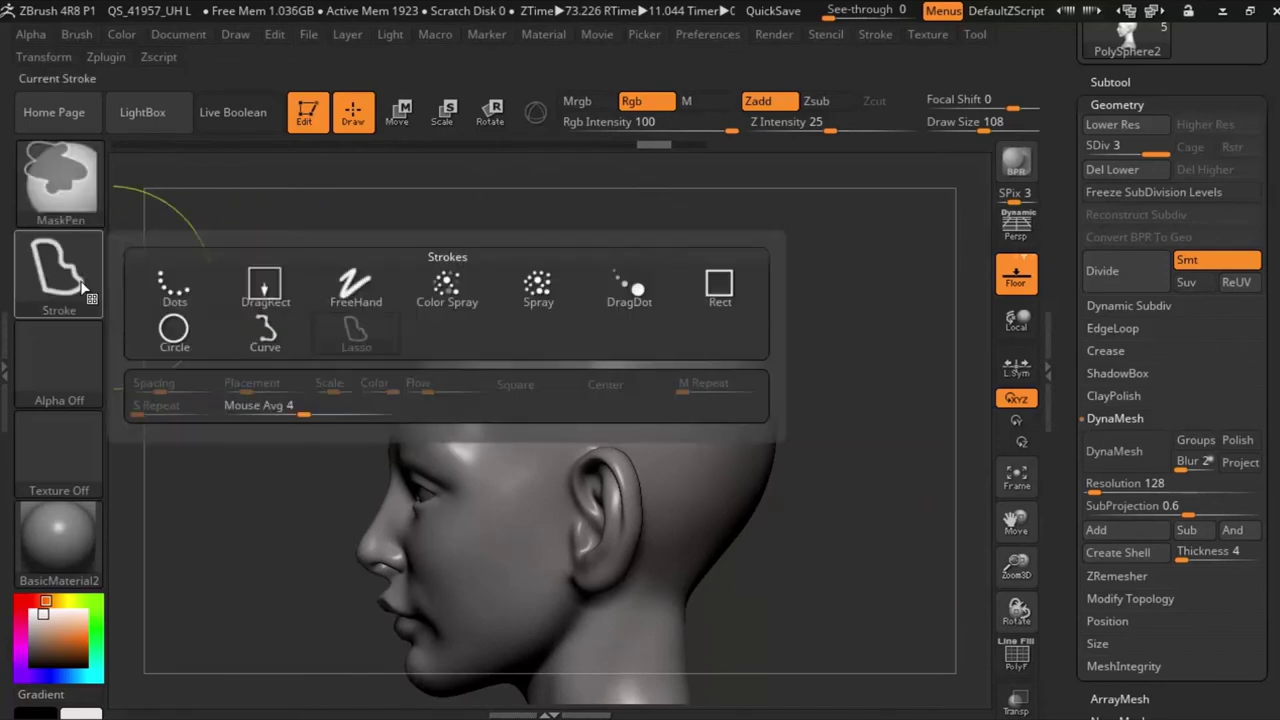
{"action": "left_click", "coordinate": [281, 300]}
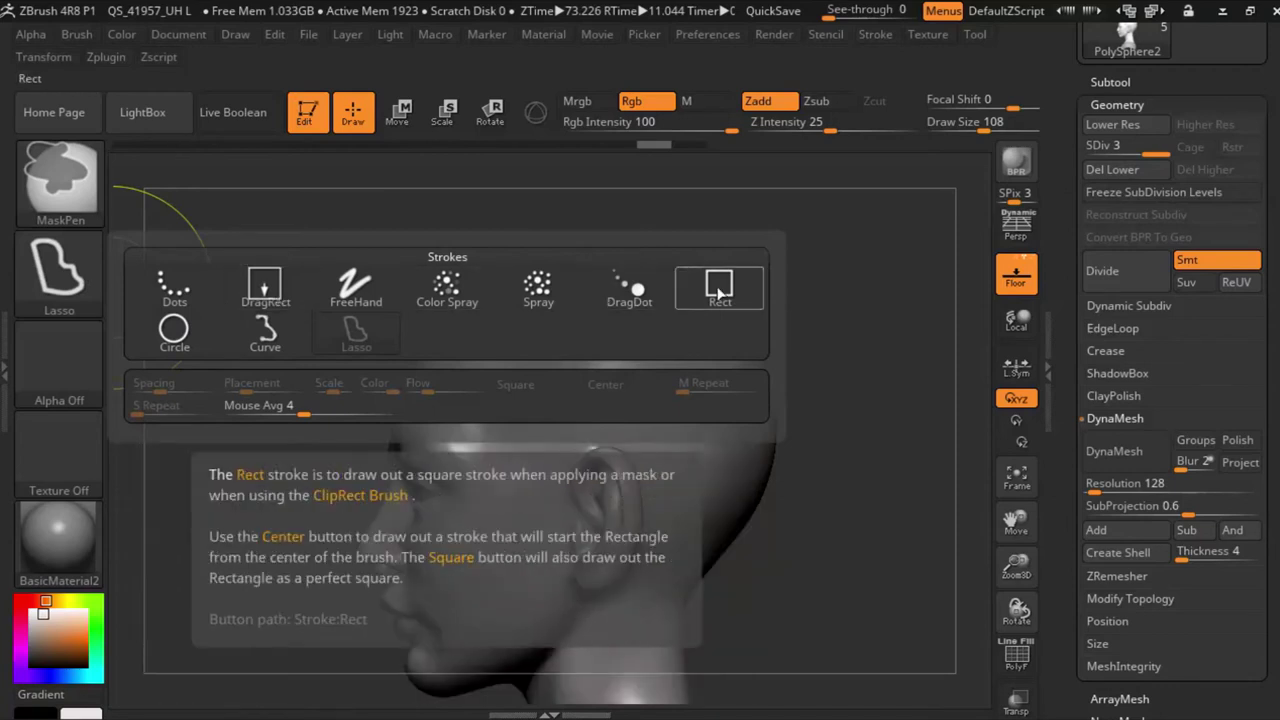
{"action": "left_click", "coordinate": [720, 291]}
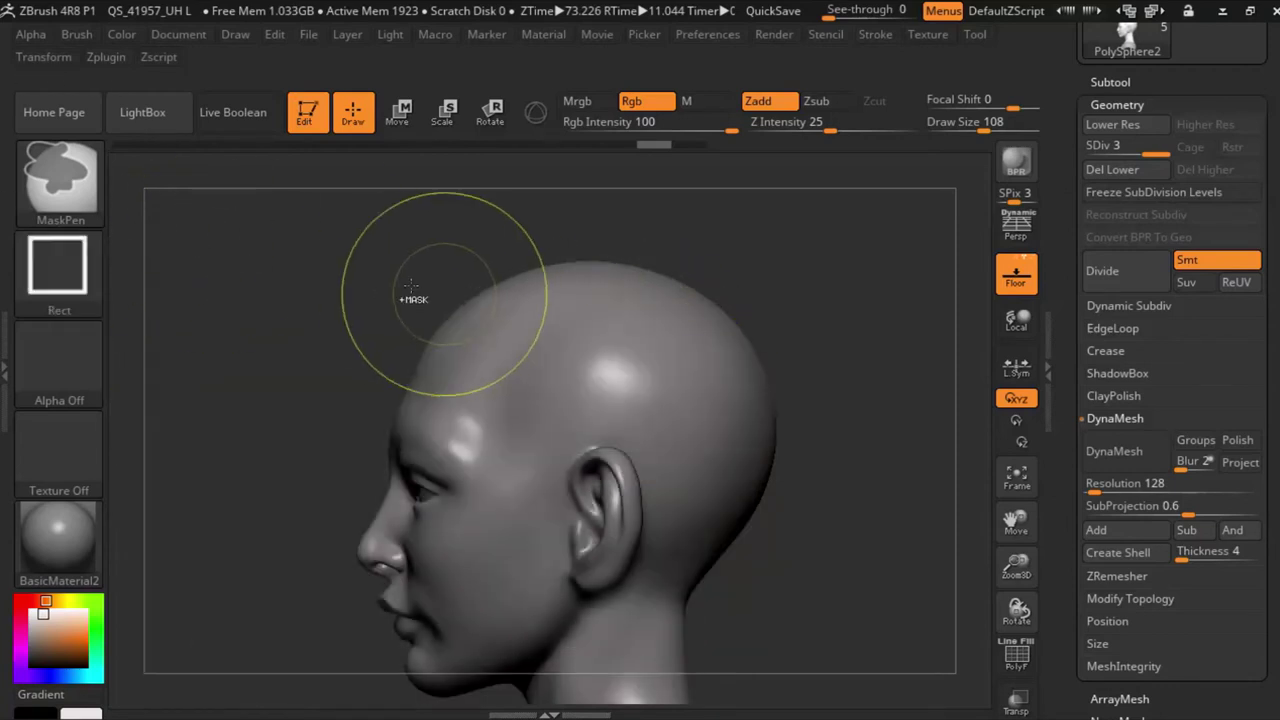
{"action": "left_click_drag", "start_coordinate": [324, 230], "coordinate": [718, 372]}
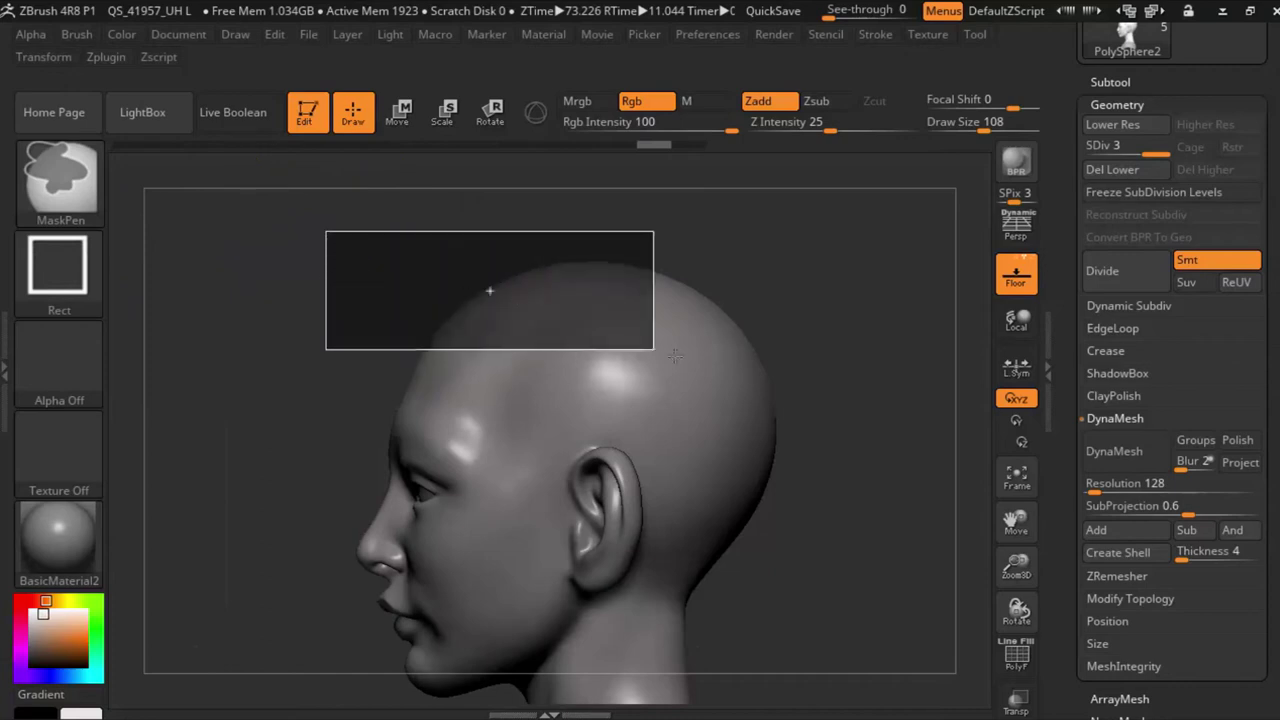
{"action": "left_click_drag", "start_coordinate": [965, 287], "coordinate": [757, 314], "text": "ctrl"}
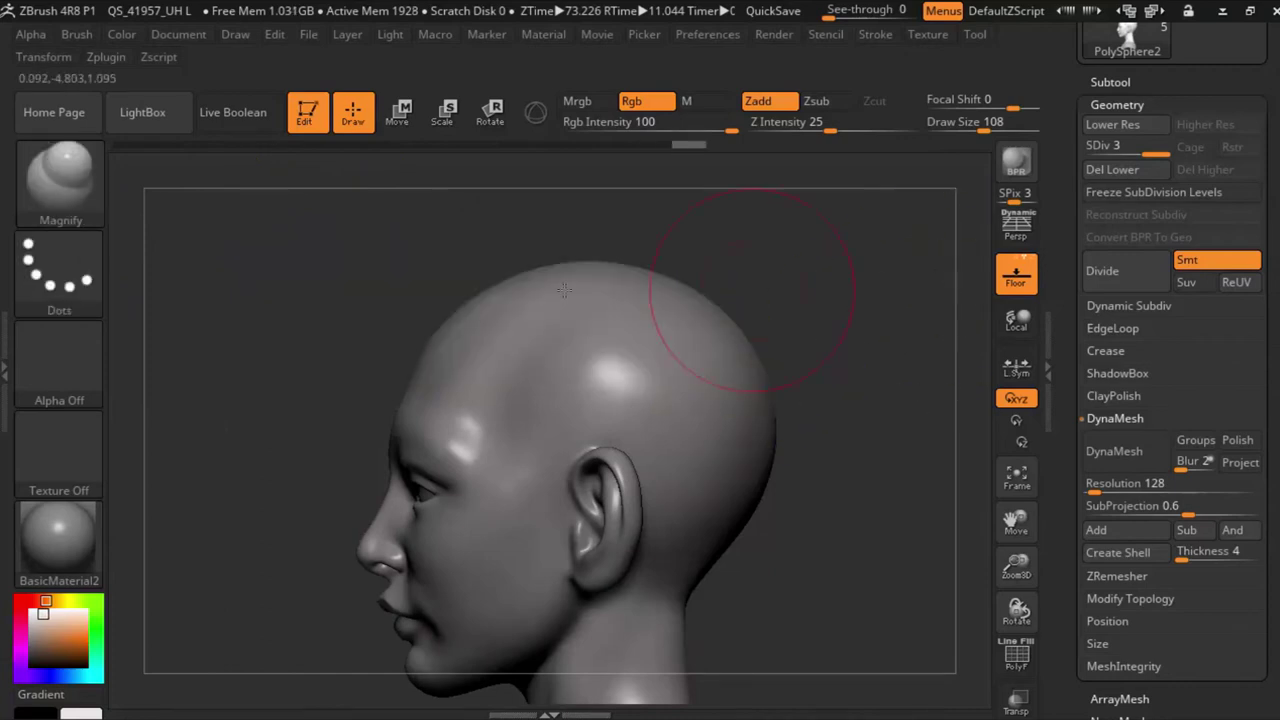
Step: Lasso-mask the top of the skull down to just above the ears
{"action": "left_click", "coordinate": [57, 265]}
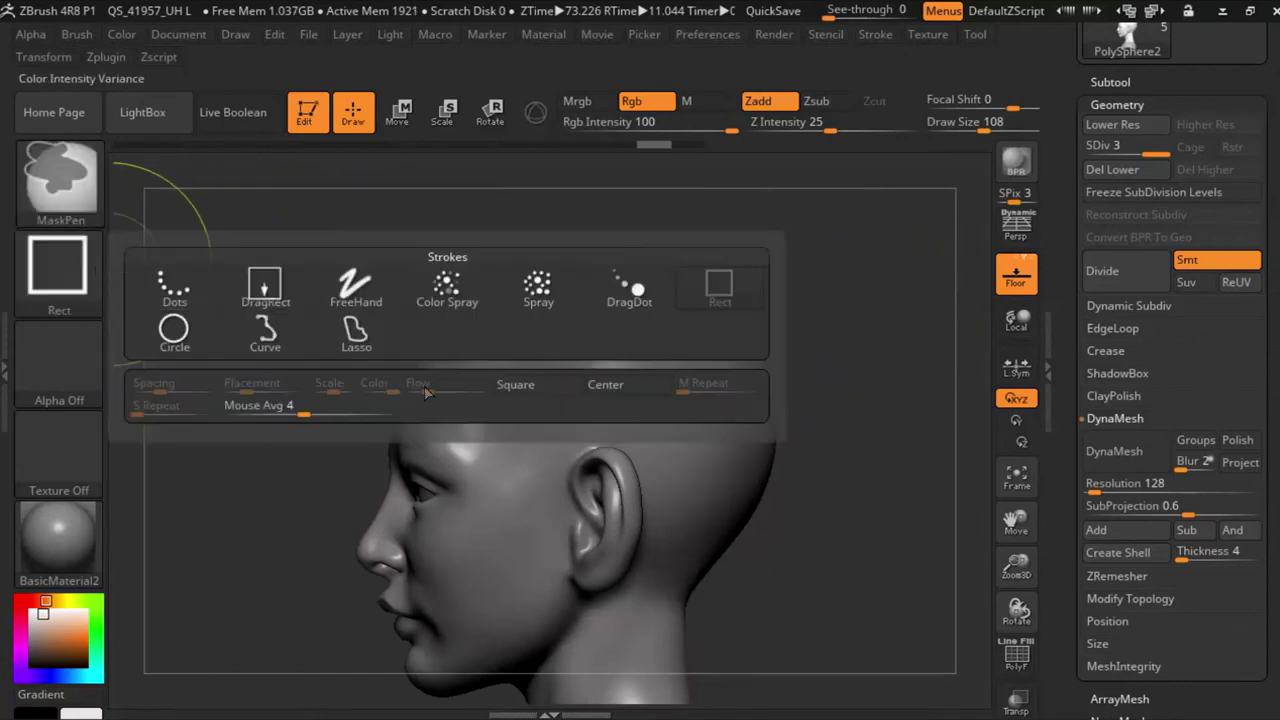
{"action": "left_click", "coordinate": [360, 338]}
{"action": "mouse_move", "coordinate": [493, 395]}
{"action": "left_mouse_down"}
{"action": "mouse_move", "coordinate": [826, 263]}
{"action": "mouse_move", "coordinate": [329, 196]}
{"action": "left_mouse_up"}
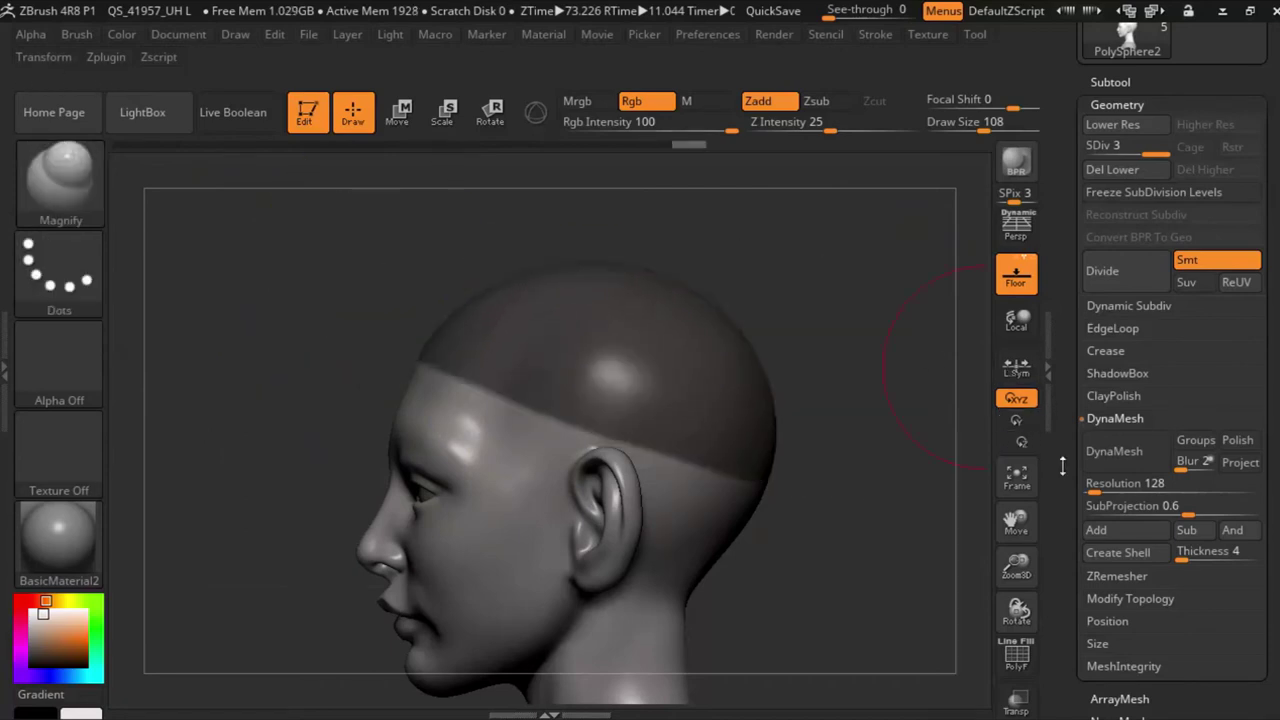
Step: Extract the masked cap as a thin shell with Thick about 0.003, accepted as Extract29
{"action": "scroll", "coordinate": [1133, 220], "scroll_direction": "up", "scroll_amount": 3}
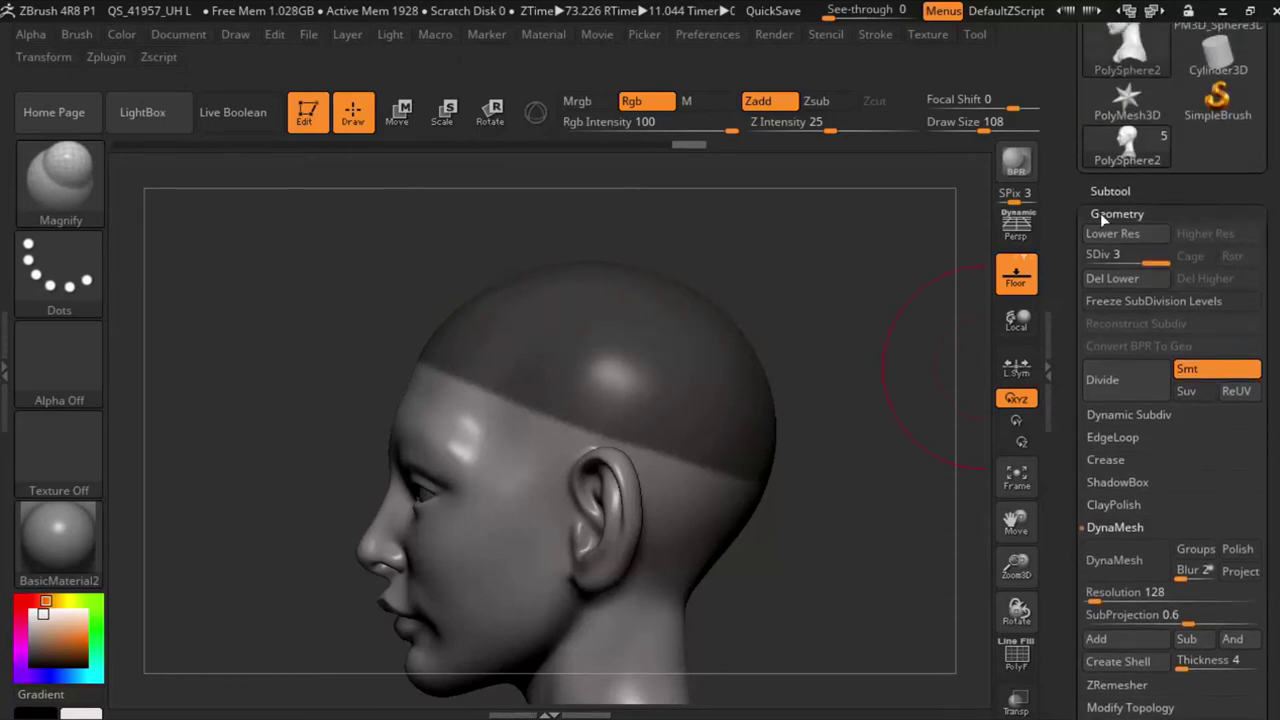
{"action": "left_click", "coordinate": [1124, 186]}
{"action": "scroll", "coordinate": [1135, 450], "scroll_direction": "down", "scroll_amount": 5}
{"action": "scroll", "coordinate": [1140, 502], "scroll_direction": "down", "scroll_amount": 3}
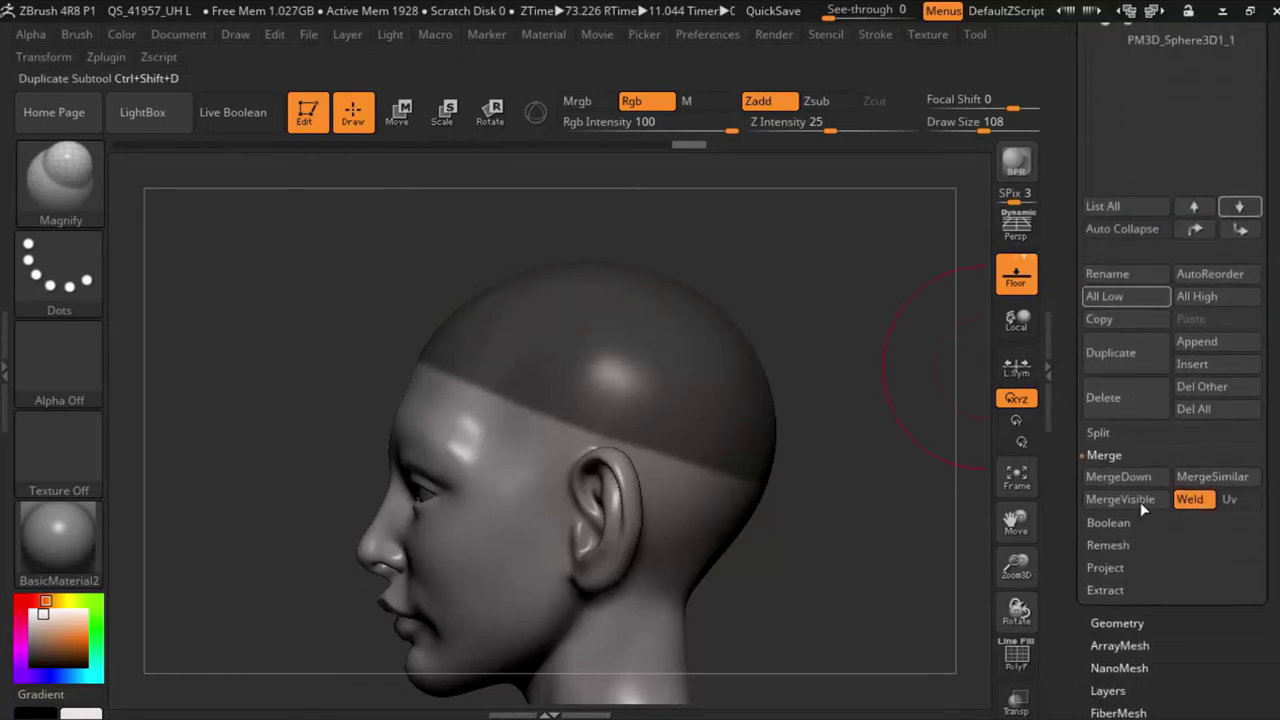
{"action": "left_click", "coordinate": [1124, 591]}
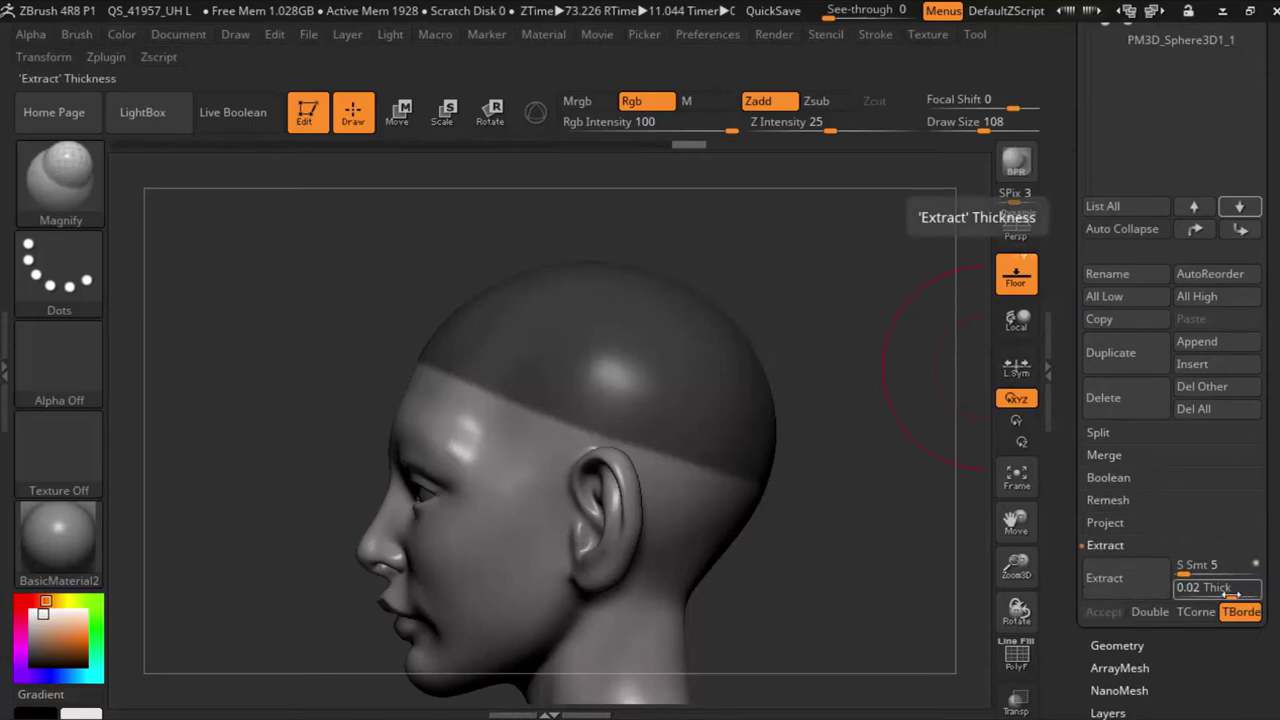
{"action": "left_click", "coordinate": [1143, 589]}
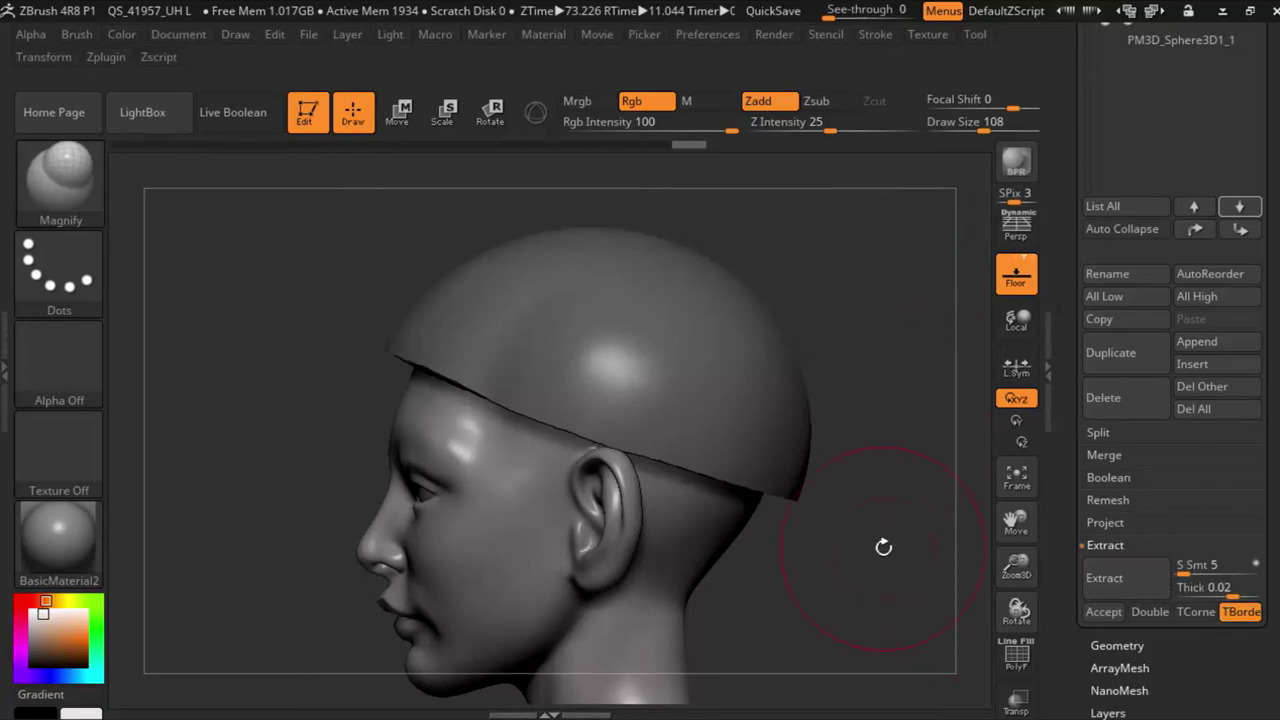
{"action": "left_click_drag", "start_coordinate": [883, 547], "coordinate": [940, 560]}
{"action": "left_click", "coordinate": [1215, 588]}
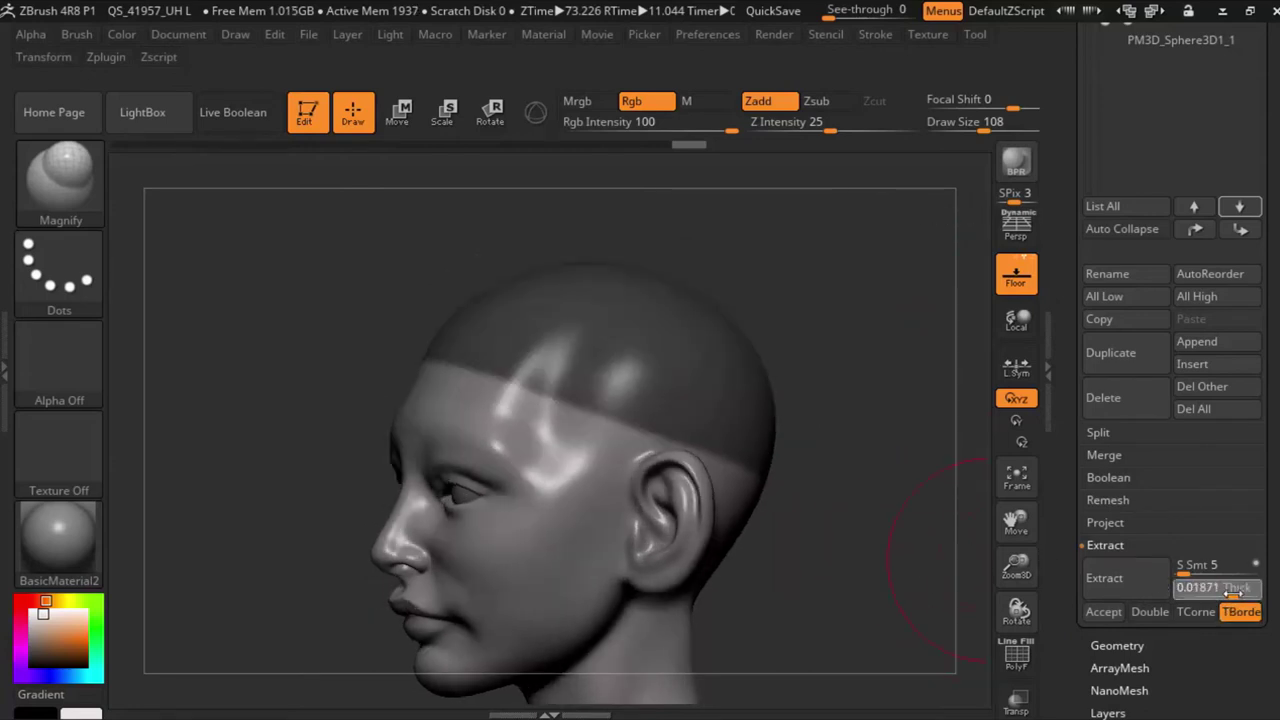
{"action": "key", "text": "Return"}
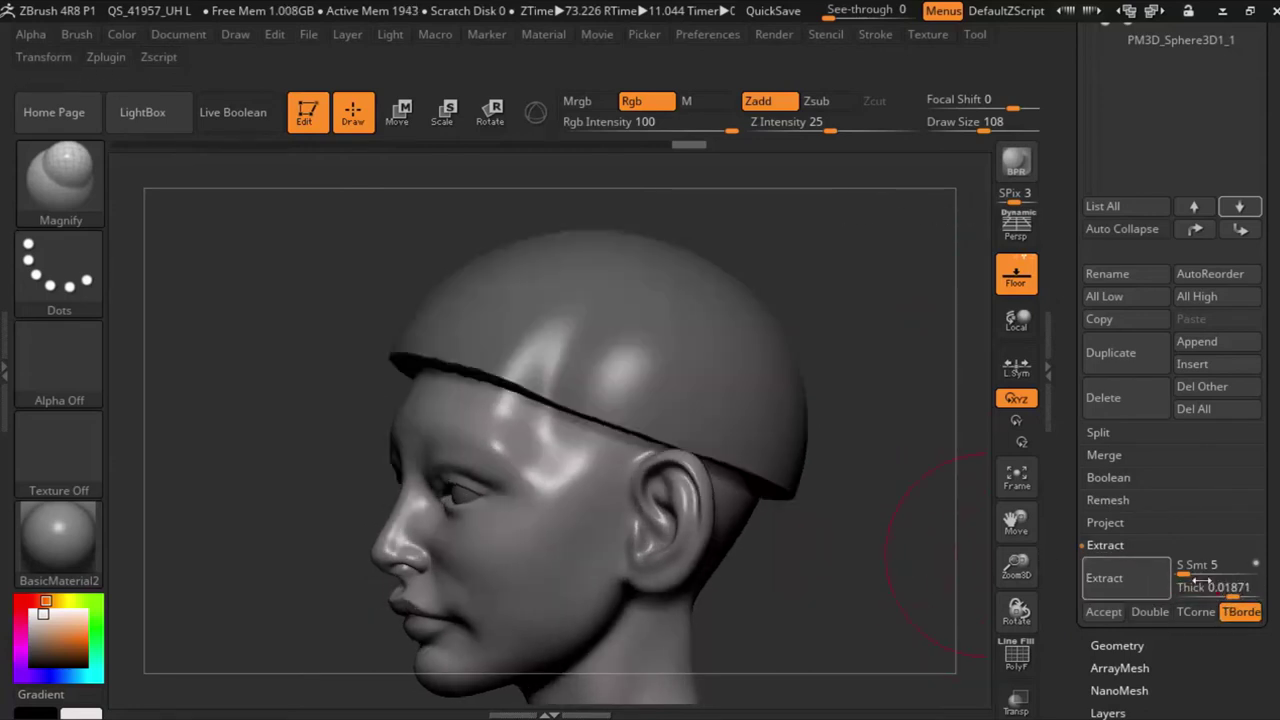
{"action": "left_click_drag", "start_coordinate": [1200, 581], "coordinate": [1190, 588]}
{"action": "left_click", "coordinate": [1156, 582]}
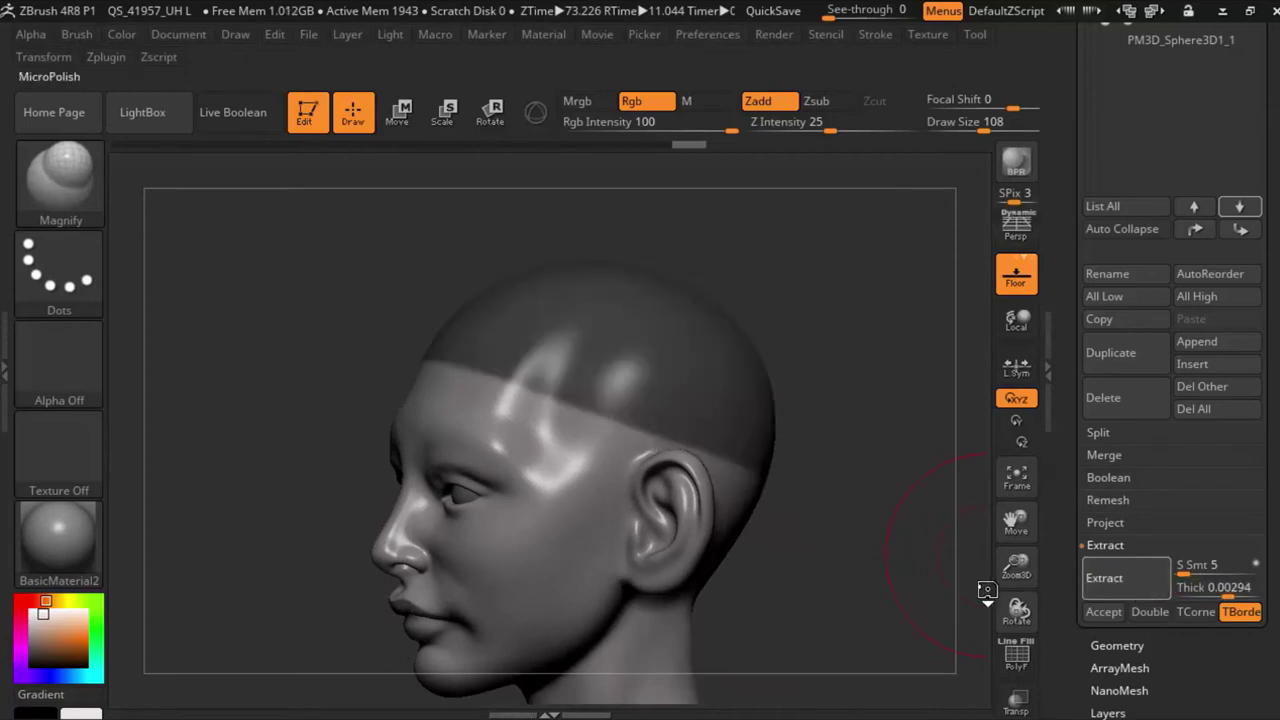
{"action": "left_click", "coordinate": [1104, 612]}
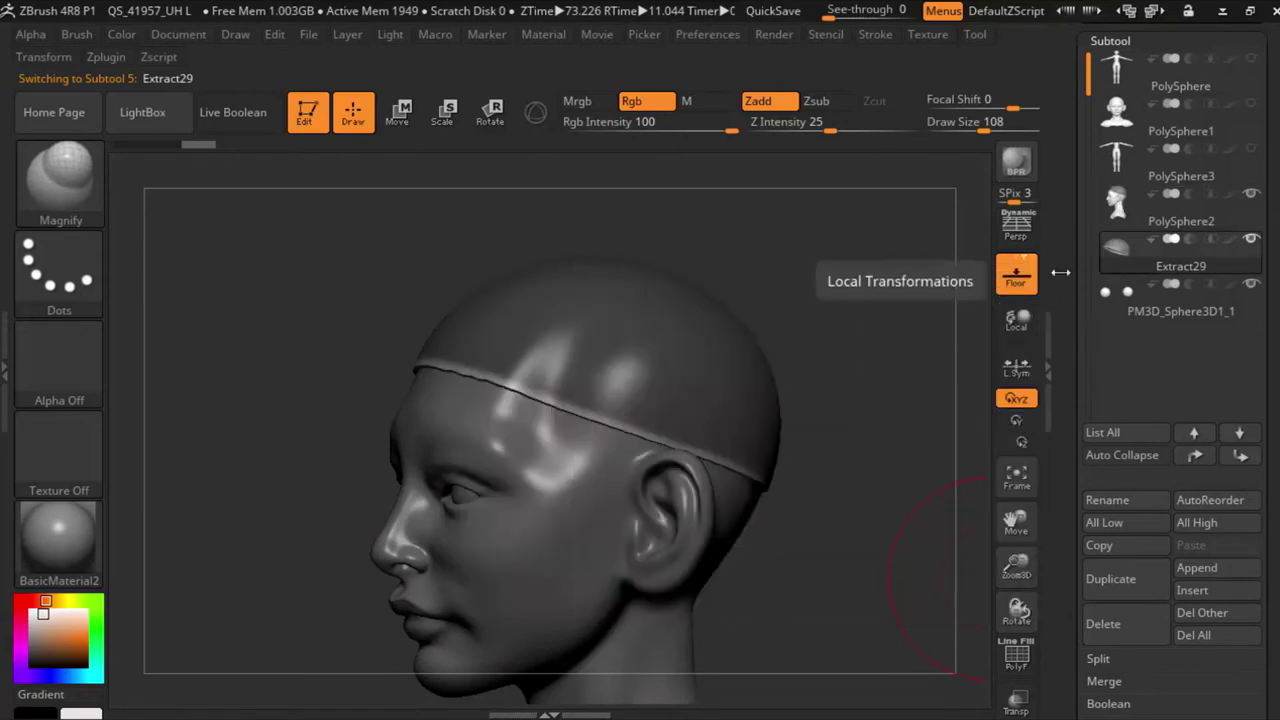
Step: Scale the Extract29 shell from an ear-level transpose line into a wide, flat brim
{"action": "left_click_drag", "start_coordinate": [973, 585], "coordinate": [920, 517]}
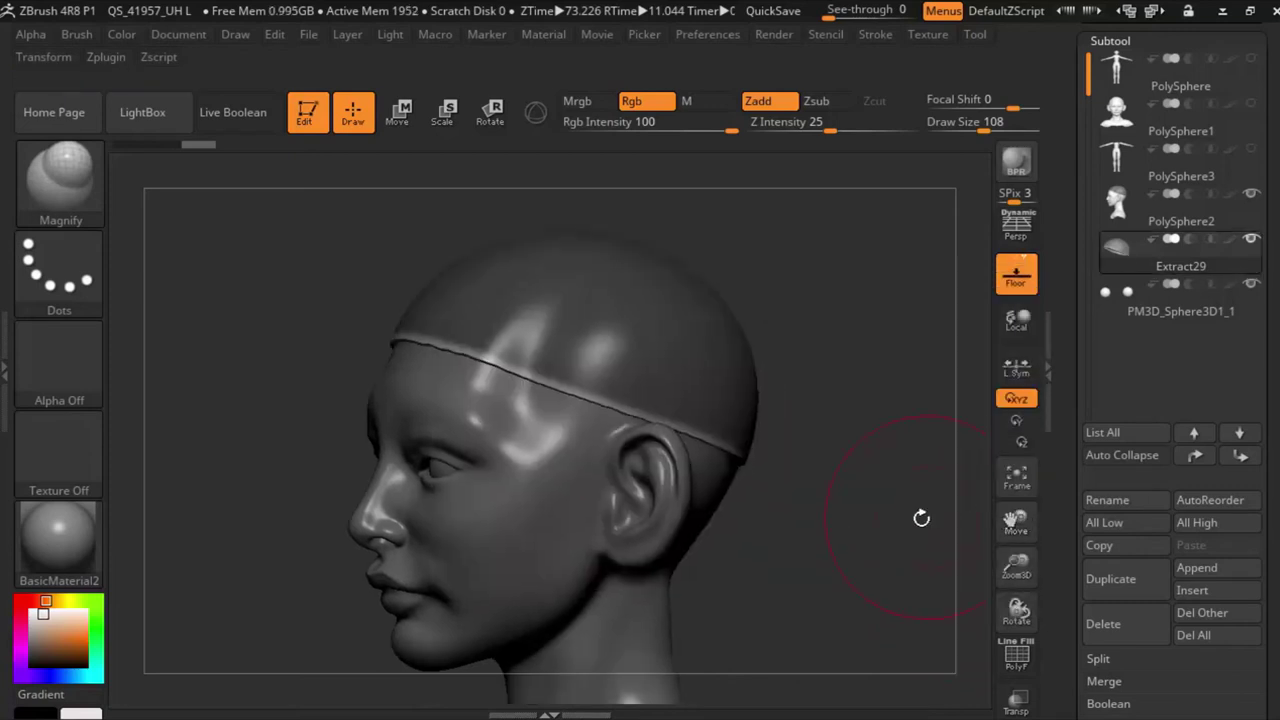
{"action": "left_click", "coordinate": [445, 112]}
{"action": "left_click_drag", "start_coordinate": [590, 346], "coordinate": [744, 346], "text": "shift"}
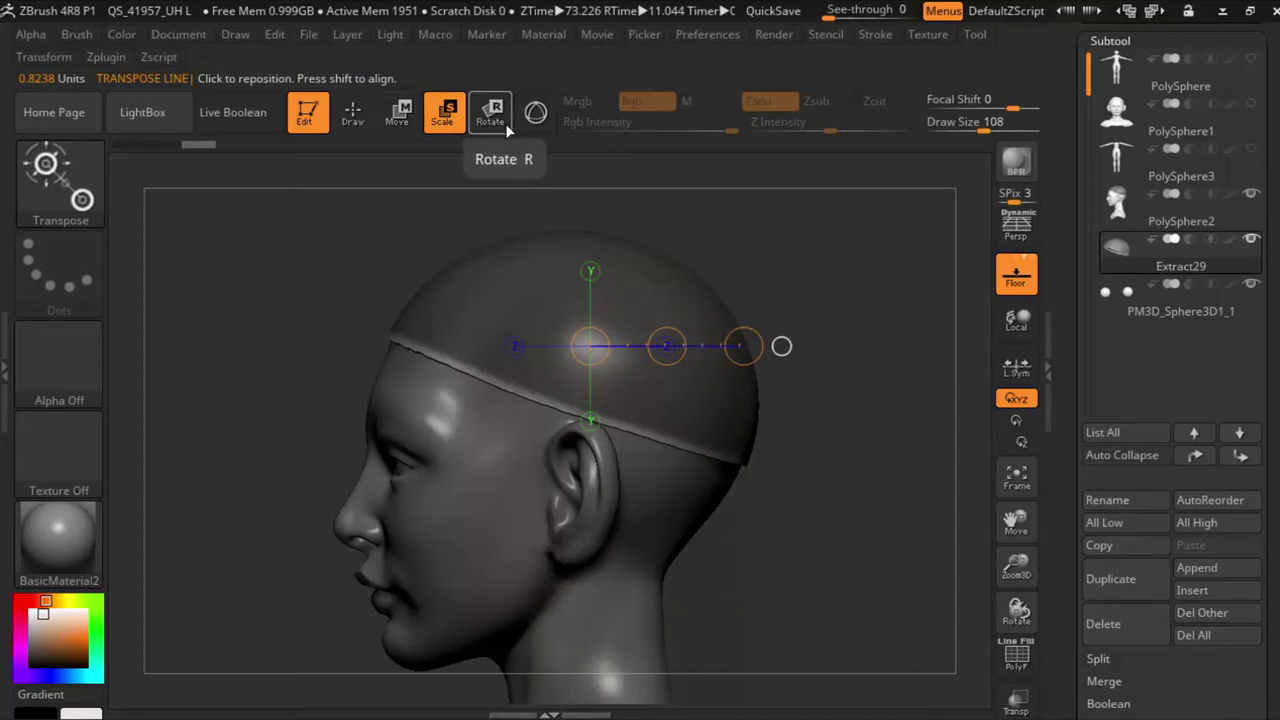
{"action": "left_click", "coordinate": [354, 117]}
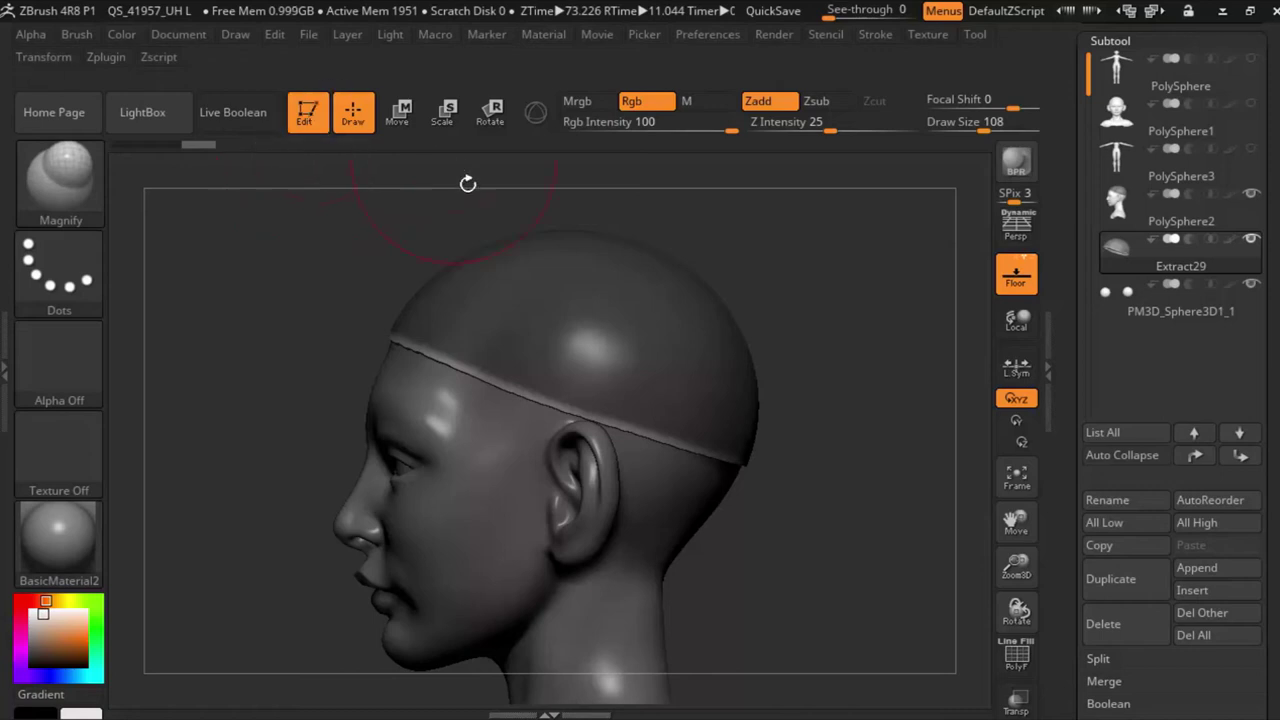
{"action": "left_click", "coordinate": [444, 113]}
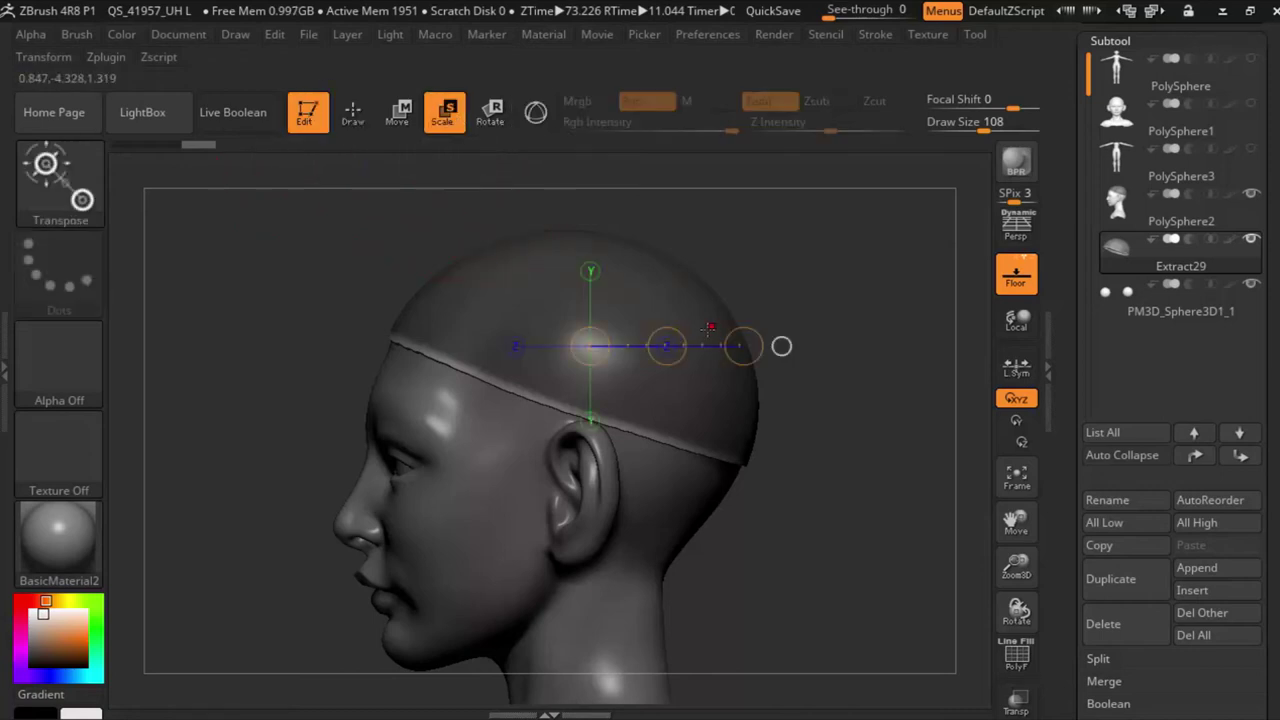
{"action": "left_click_drag", "start_coordinate": [843, 545], "coordinate": [800, 345]}
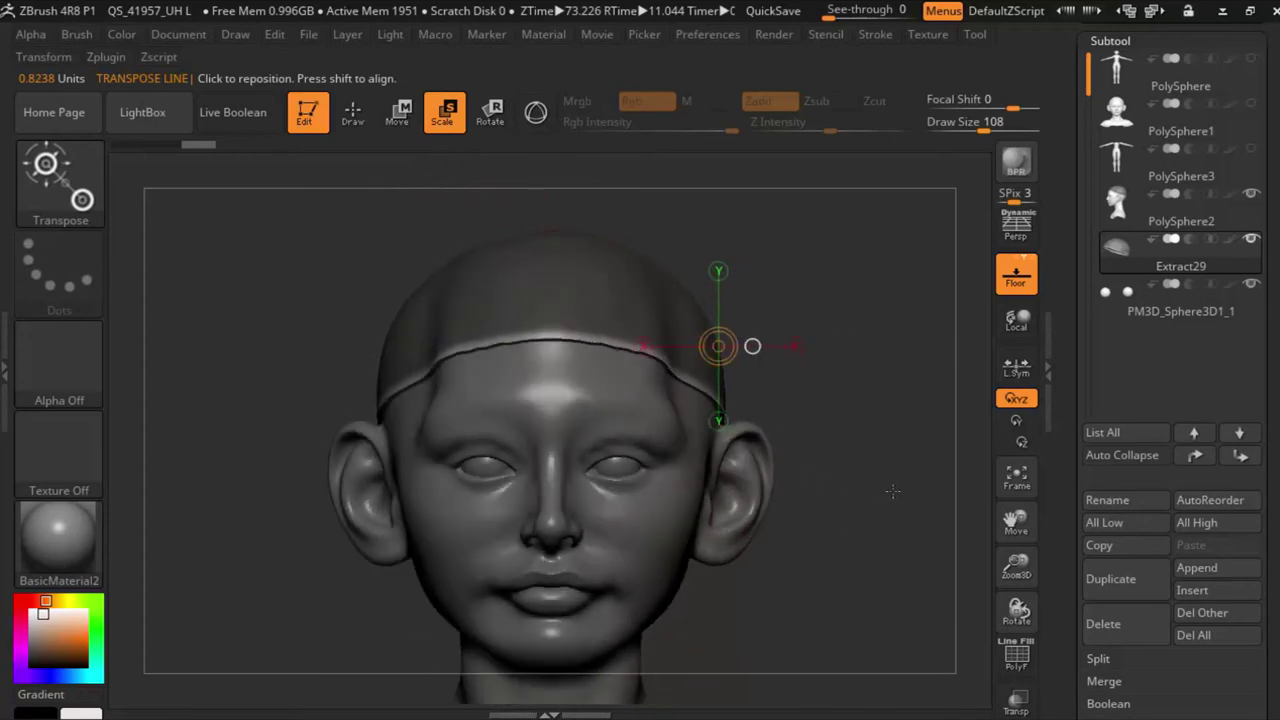
{"action": "left_click_drag", "start_coordinate": [1008, 520], "coordinate": [954, 520]}
{"action": "left_click_drag", "start_coordinate": [663, 346], "coordinate": [1240, 320]}
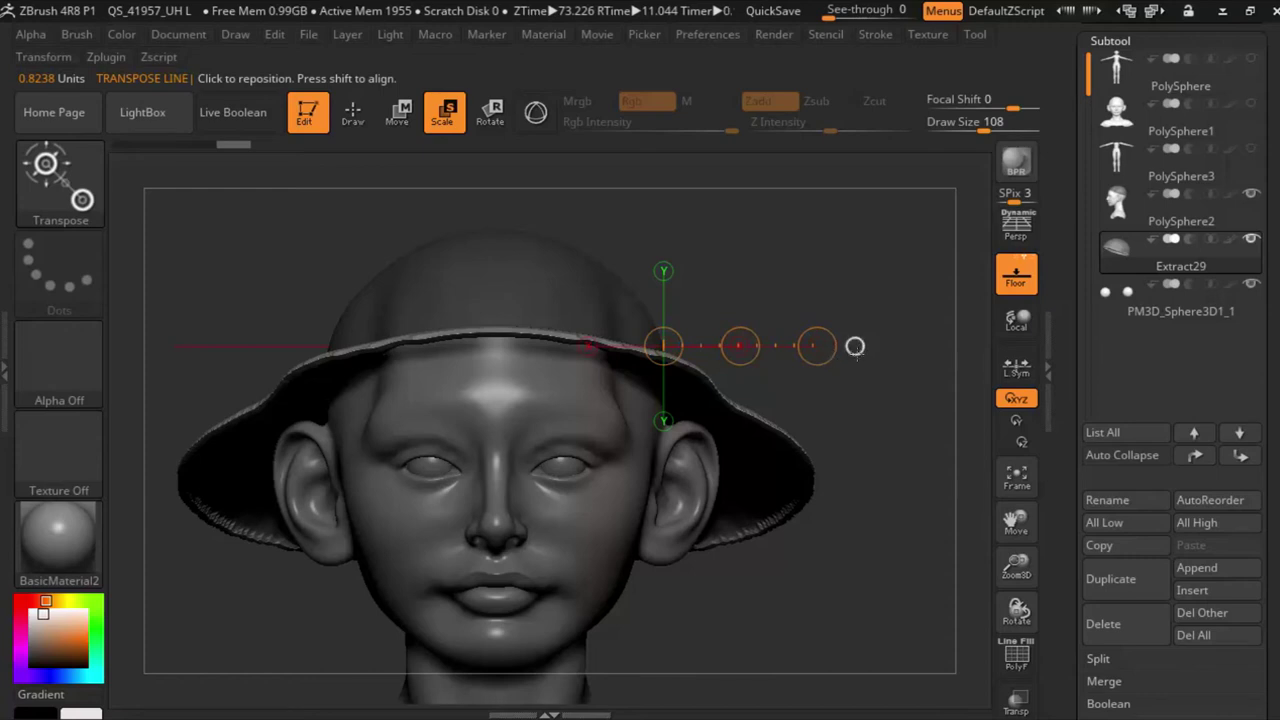
{"action": "left_click_drag", "start_coordinate": [855, 346], "coordinate": [847, 447]}
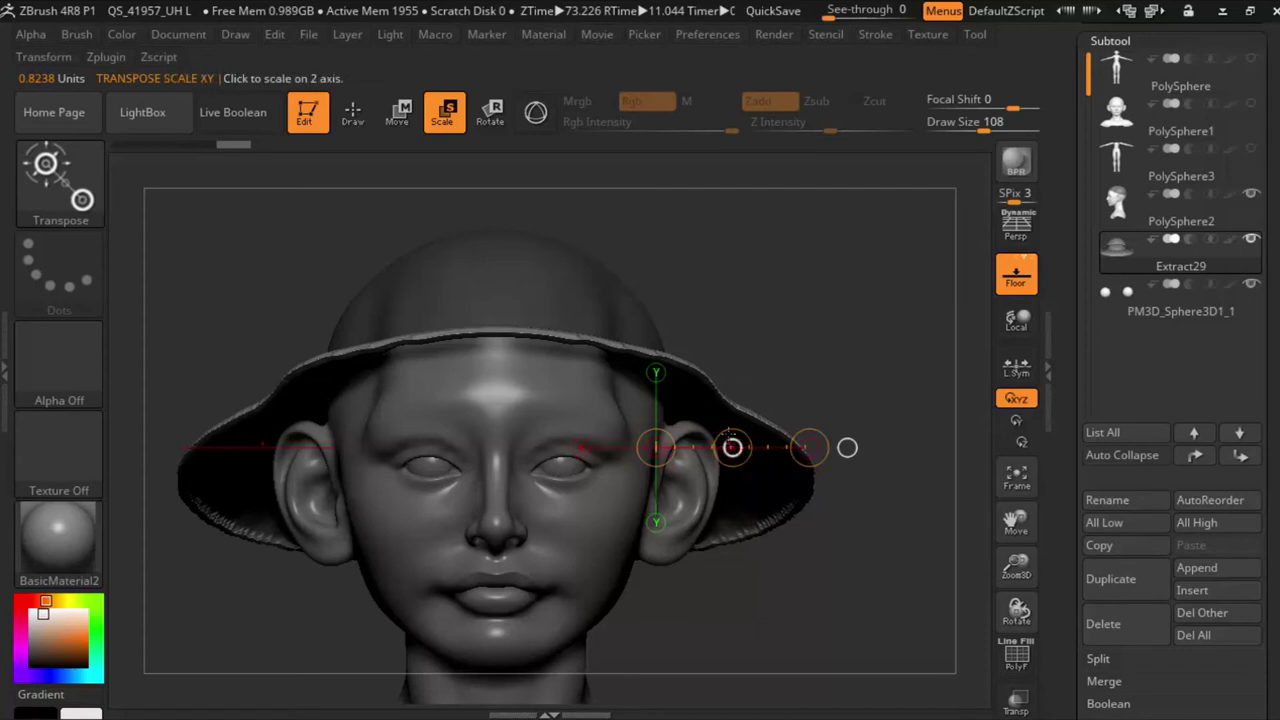
{"action": "mouse_move", "coordinate": [732, 447]}
{"action": "left_mouse_down"}
{"action": "mouse_move", "coordinate": [717, 401]}
{"action": "mouse_move", "coordinate": [820, 334]}
{"action": "mouse_move", "coordinate": [695, 415]}
{"action": "mouse_move", "coordinate": [483, 441]}
{"action": "left_mouse_up"}
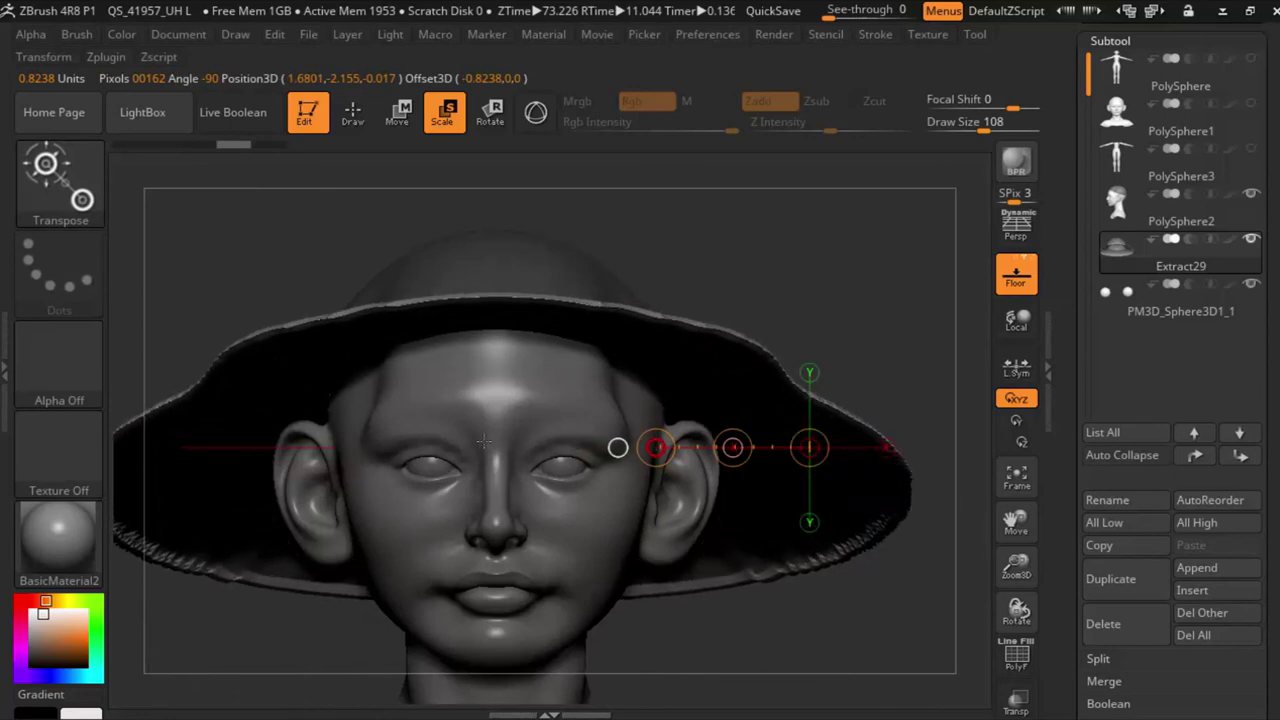
{"action": "left_click_drag", "start_coordinate": [509, 444], "coordinate": [847, 447]}
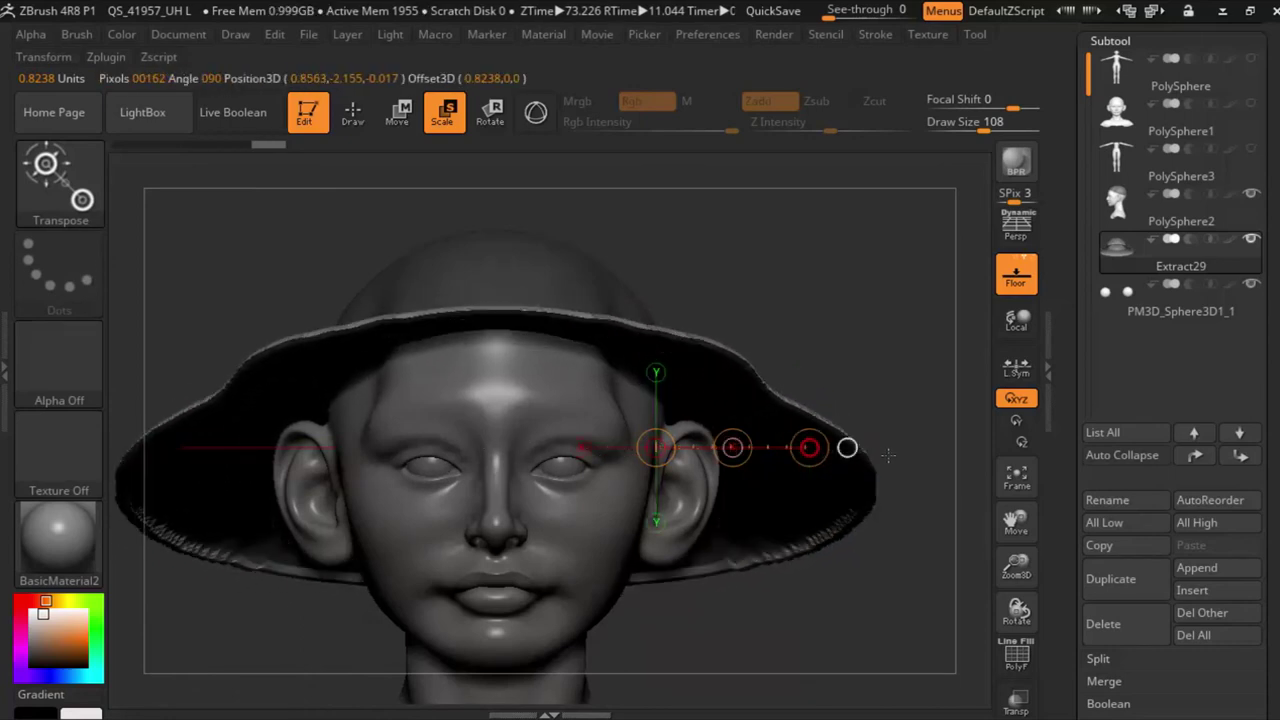
{"action": "left_click_drag", "start_coordinate": [798, 320], "coordinate": [719, 314]}
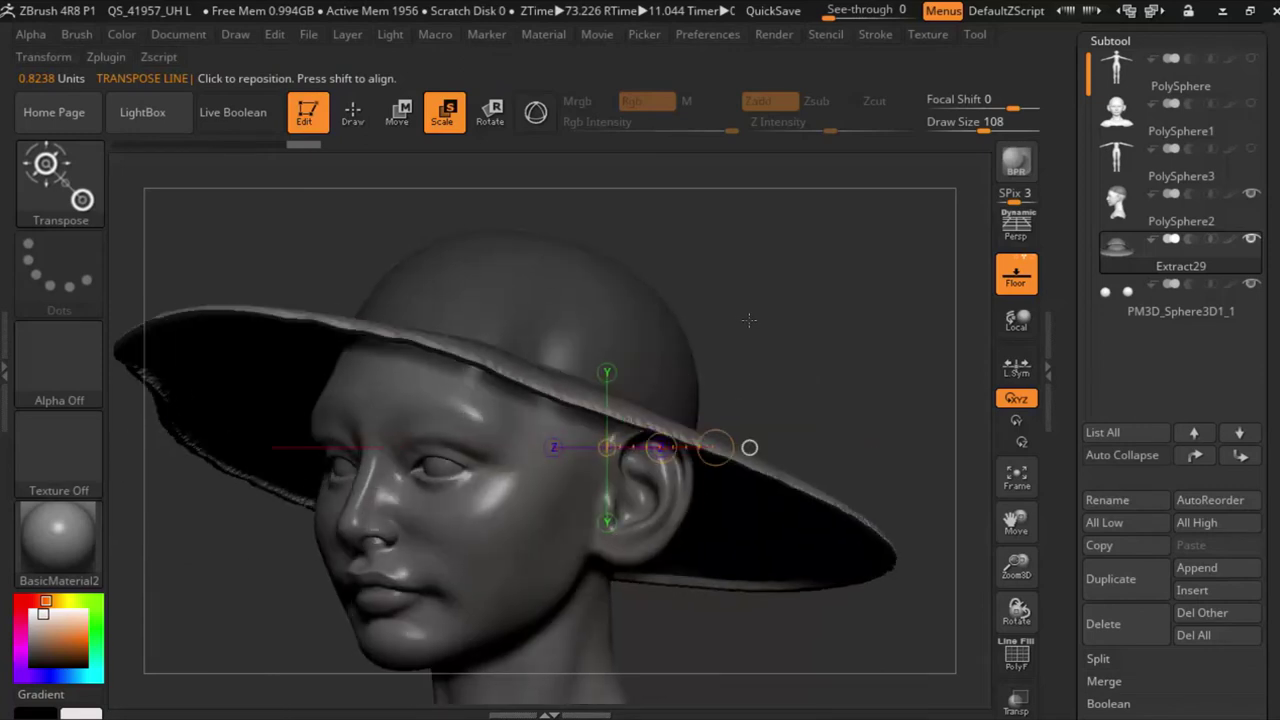
Step: Try stretching and tapering the brim with Transpose Move, undoing the results
{"action": "left_click", "coordinate": [400, 115]}
{"action": "left_click_drag", "start_coordinate": [902, 478], "coordinate": [821, 471], "text": "shift"}
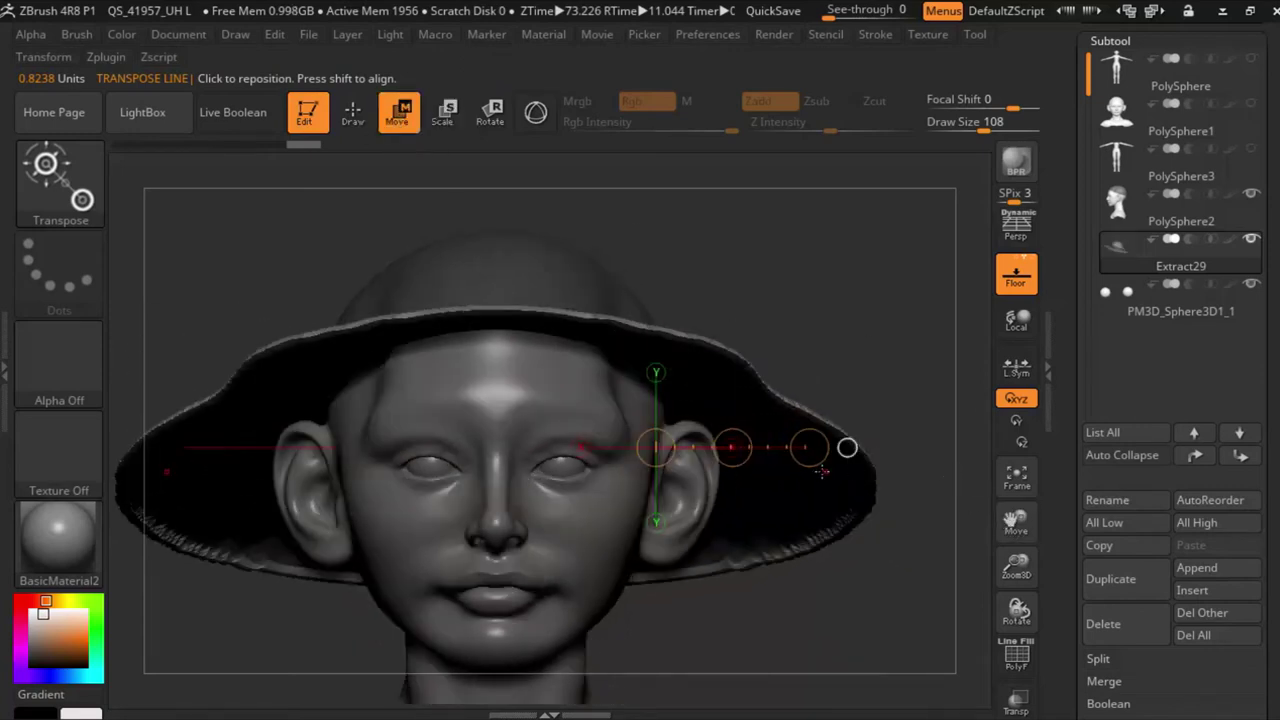
{"action": "left_click_drag", "start_coordinate": [733, 456], "coordinate": [919, 455]}
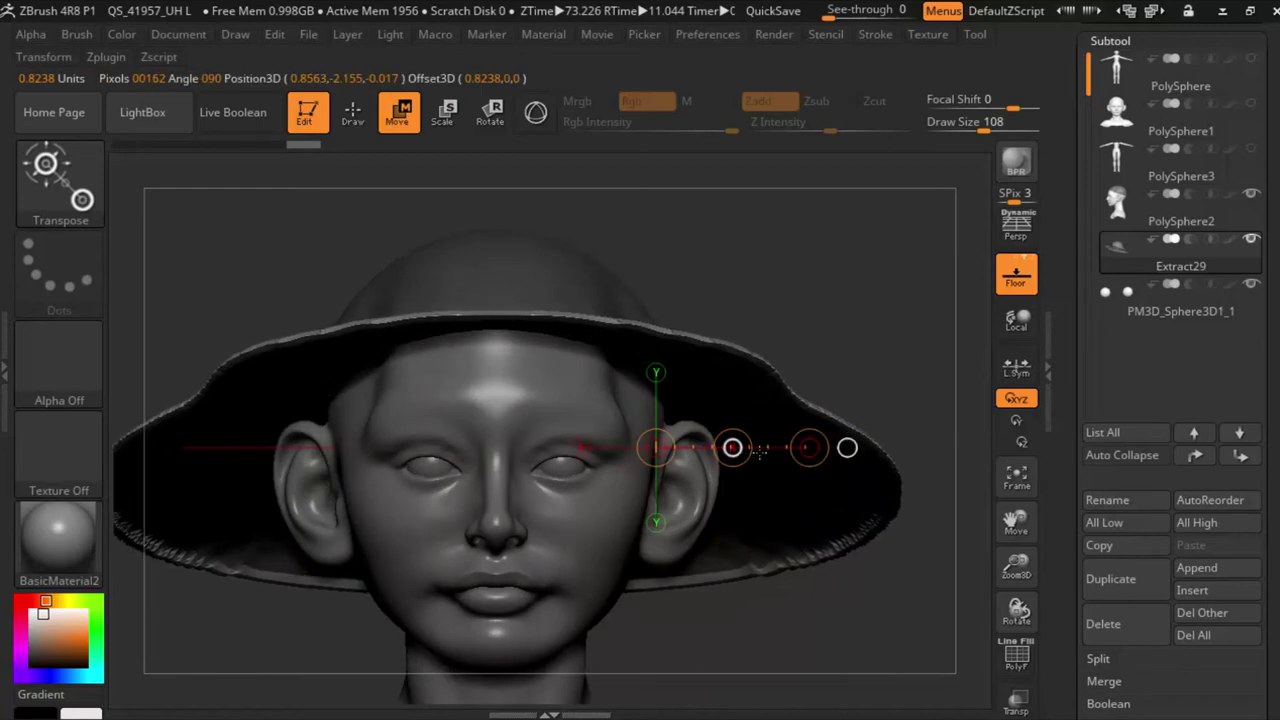
{"action": "key", "text": "ctrl+z"}
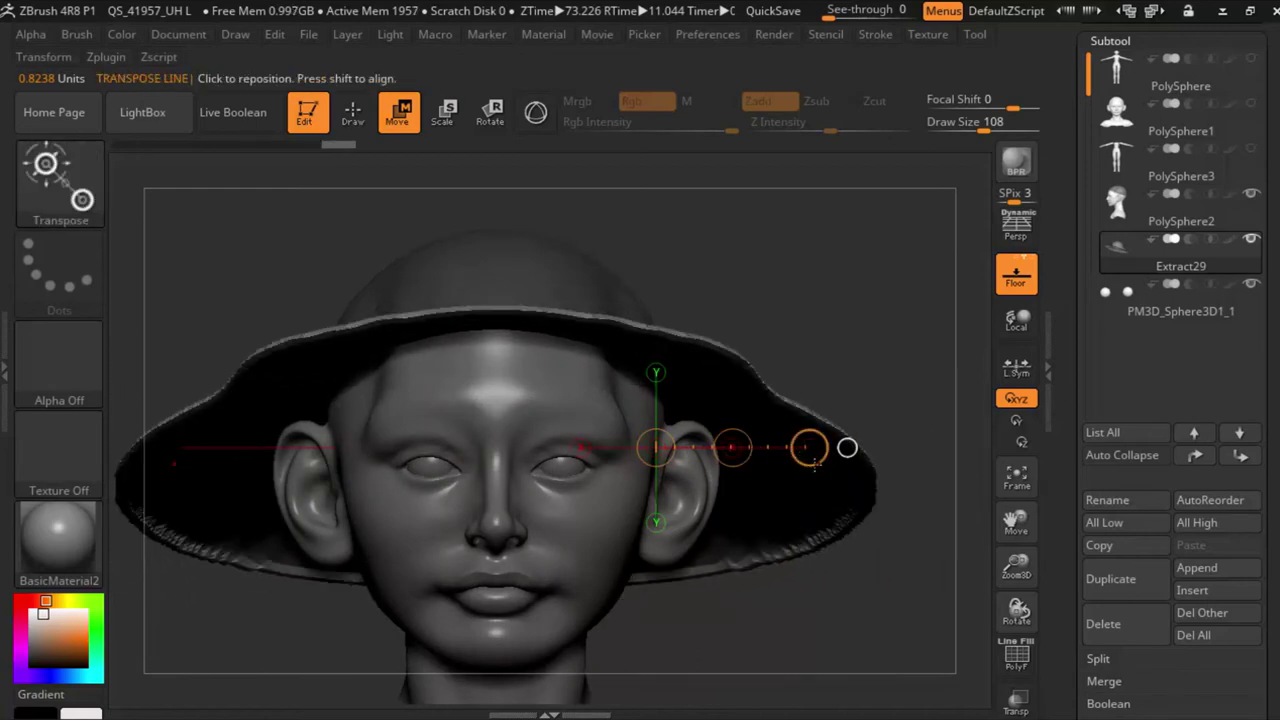
{"action": "left_click_drag", "start_coordinate": [809, 447], "coordinate": [813, 399]}
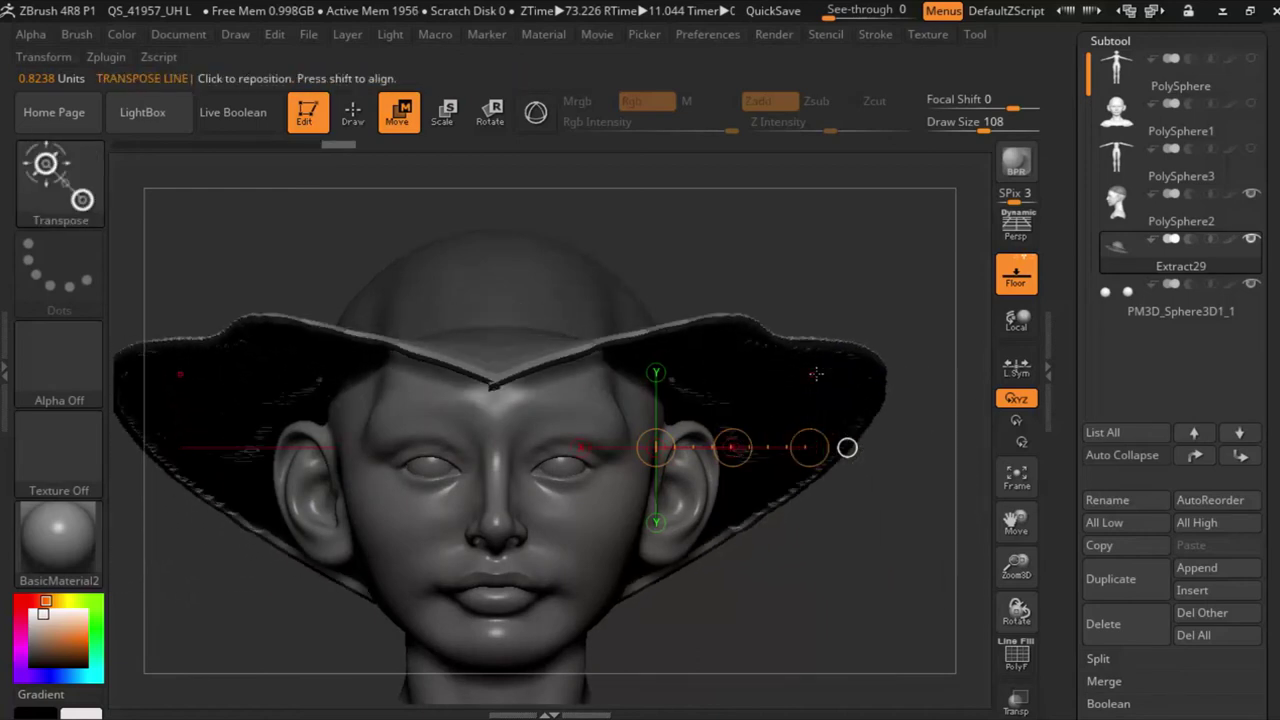
{"action": "key", "text": "ctrl+z"}
{"action": "left_click_drag", "start_coordinate": [655, 447], "coordinate": [675, 433]}
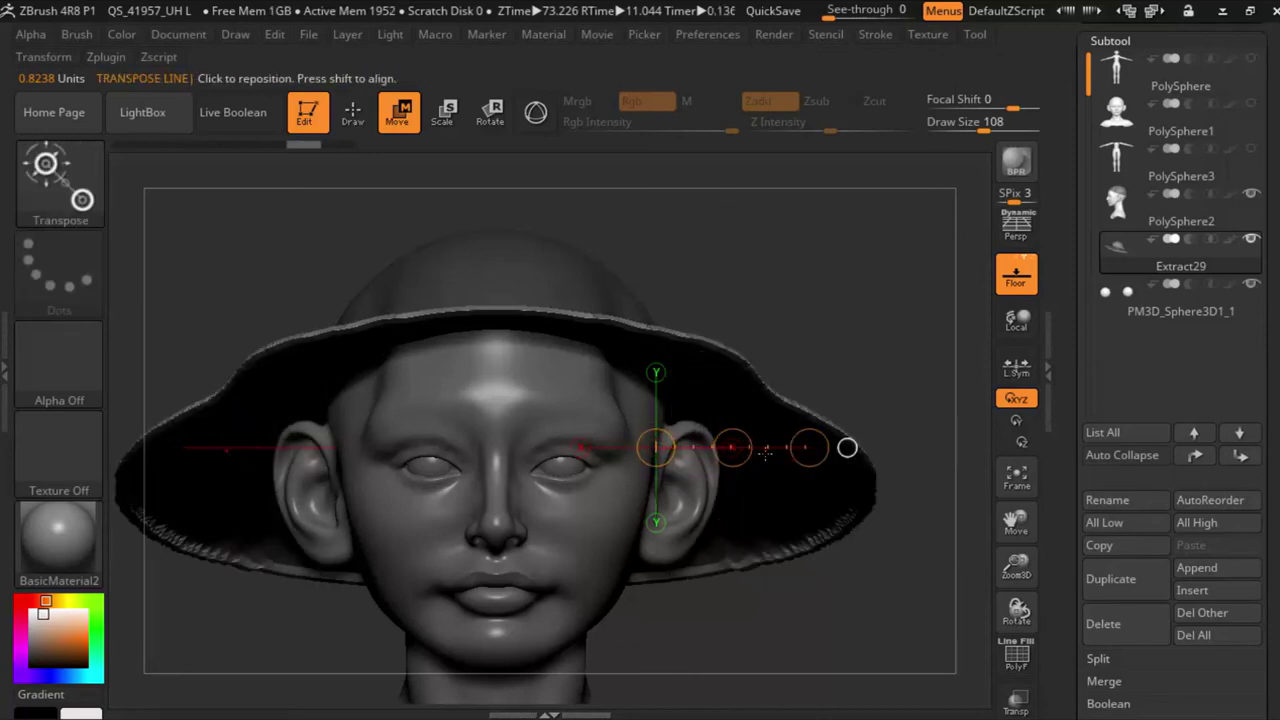
Step: Switch to Transpose Rotate and place the action line across the hat near the ear
{"action": "left_click", "coordinate": [490, 112]}
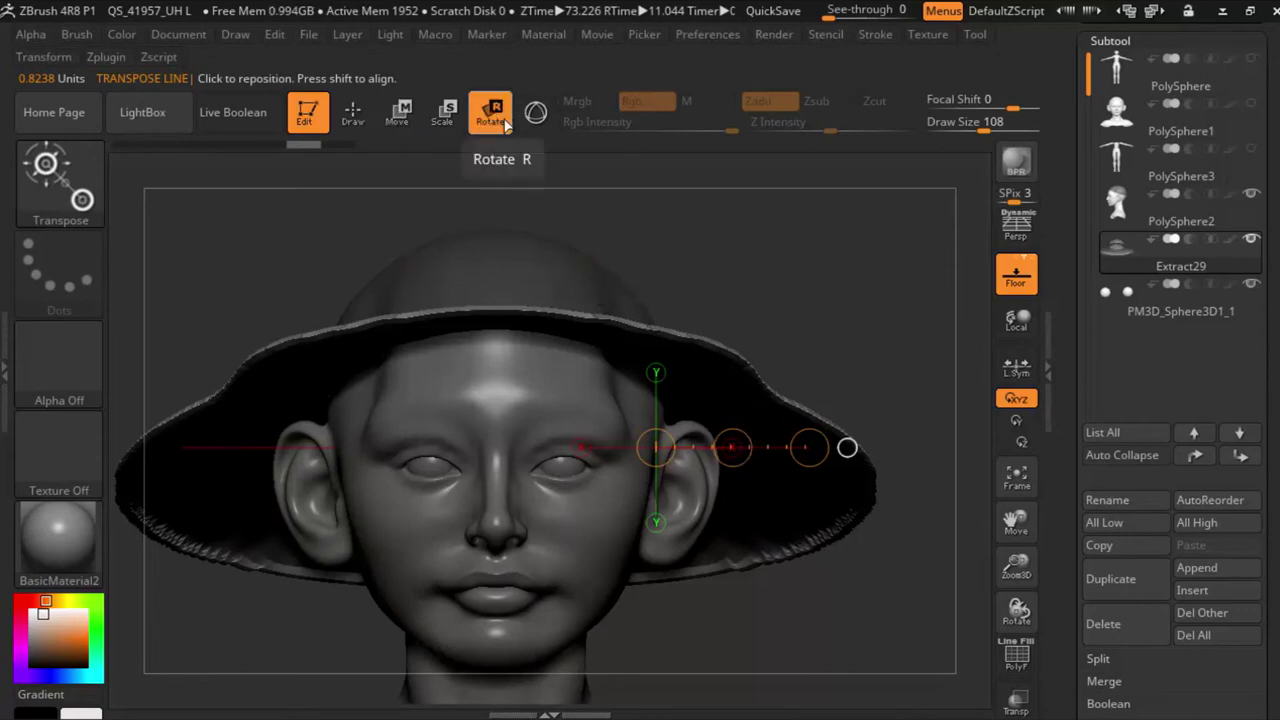
{"action": "left_click_drag", "start_coordinate": [790, 290], "coordinate": [714, 257]}
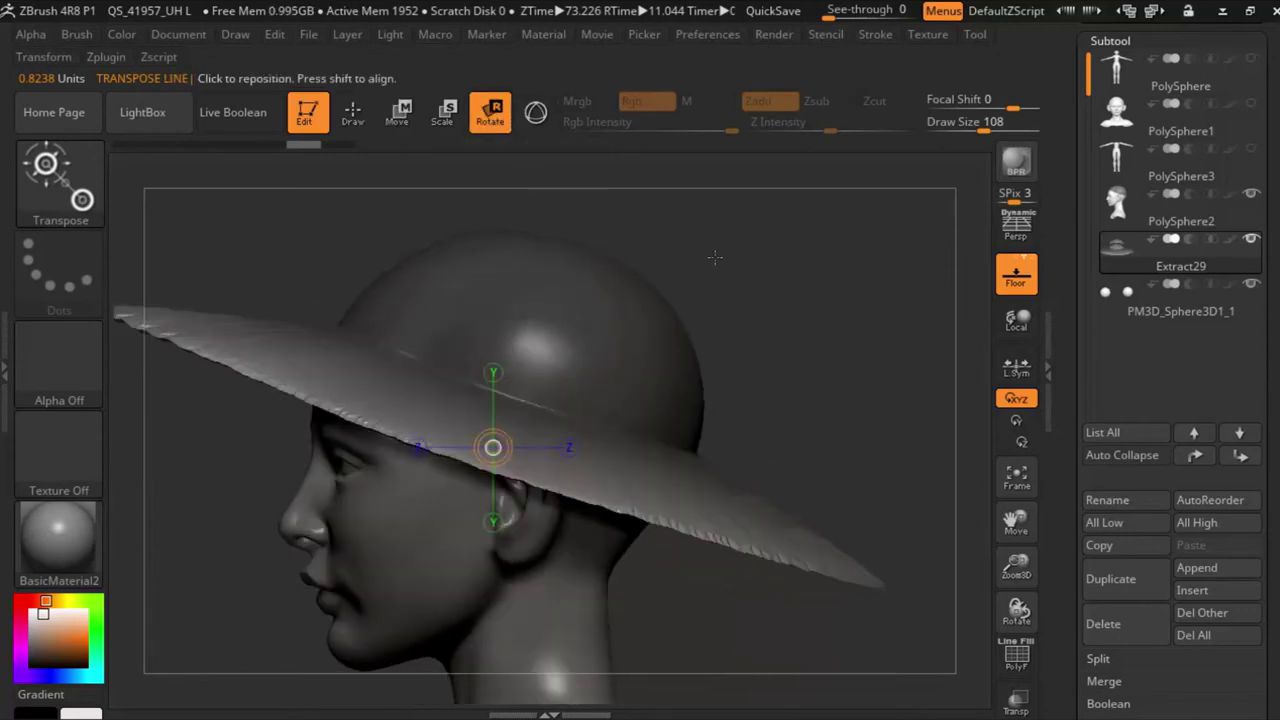
{"action": "left_click_drag", "start_coordinate": [576, 447], "coordinate": [649, 443]}
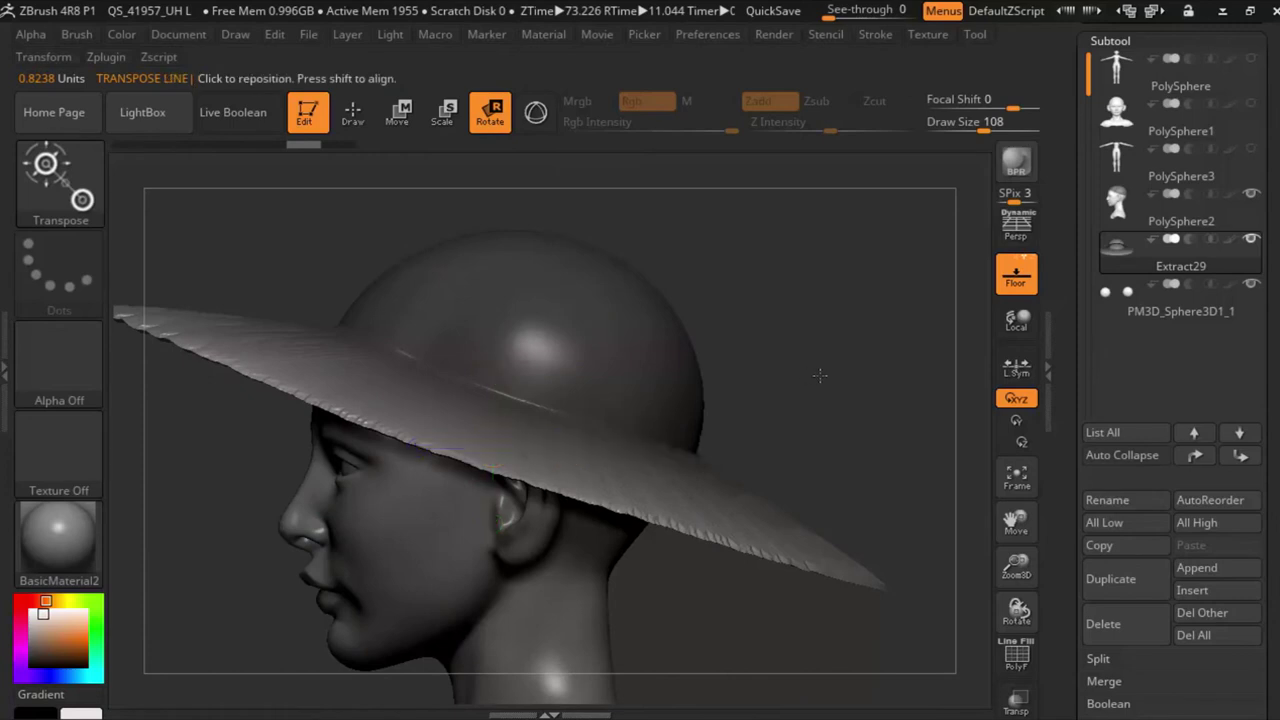
{"action": "mouse_move", "coordinate": [820, 371]}
{"action": "left_mouse_down"}
{"action": "mouse_move", "coordinate": [740, 449]}
{"action": "mouse_move", "coordinate": [811, 446]}
{"action": "mouse_move", "coordinate": [797, 356]}
{"action": "mouse_move", "coordinate": [743, 358]}
{"action": "left_mouse_up"}
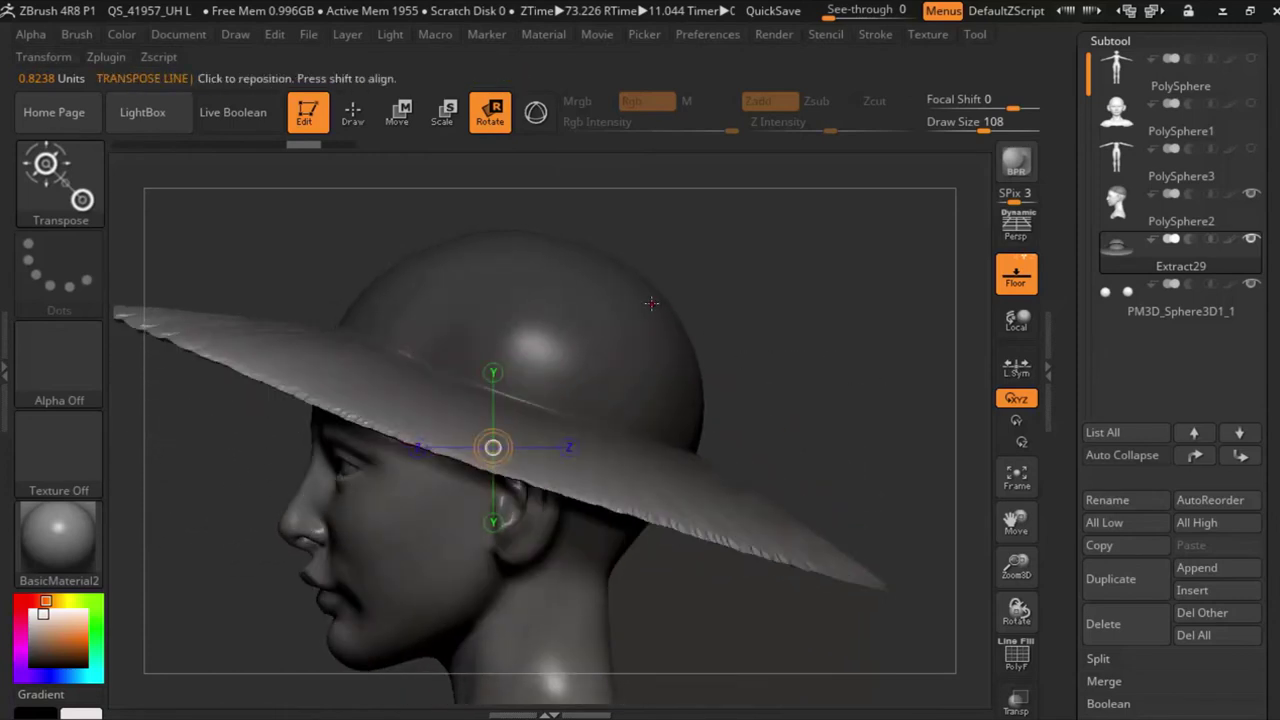
{"action": "left_click_drag", "start_coordinate": [568, 447], "coordinate": [646, 447]}
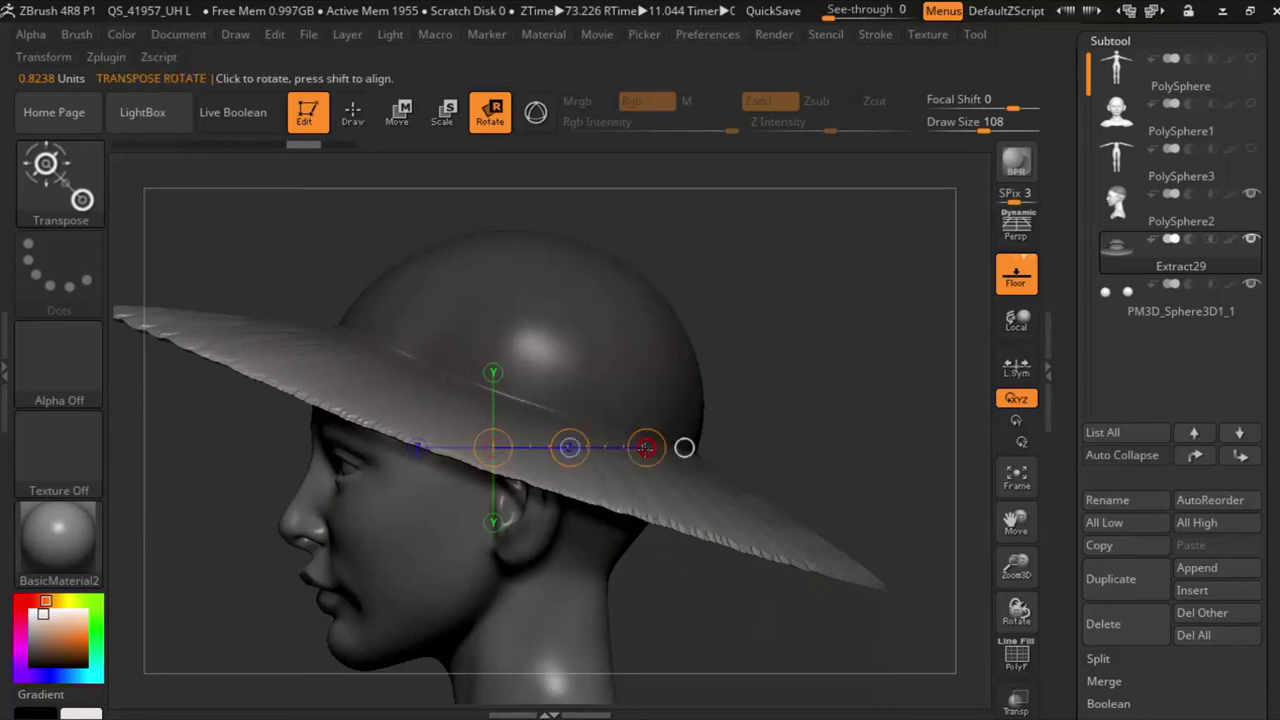
{"action": "left_click_drag", "start_coordinate": [843, 332], "coordinate": [879, 334], "text": "shift"}
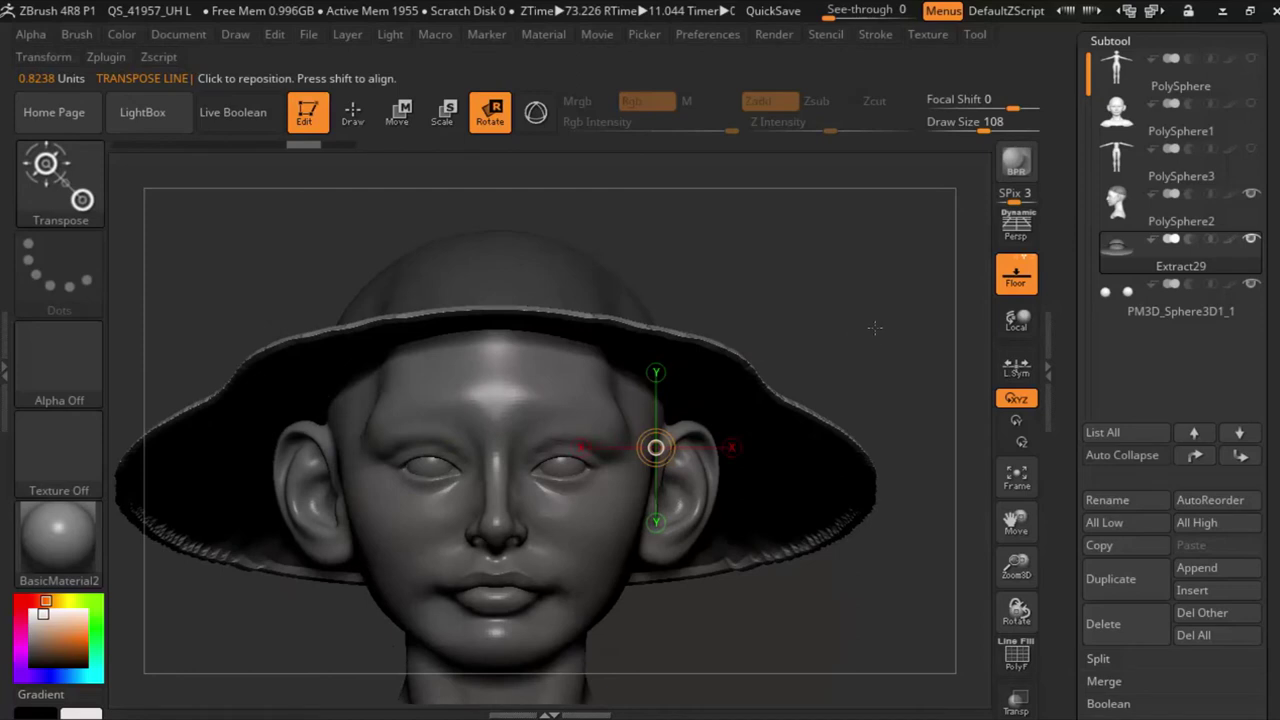
{"action": "right_click_drag", "start_coordinate": [495, 328], "coordinate": [323, 316], "text": "ctrl"}
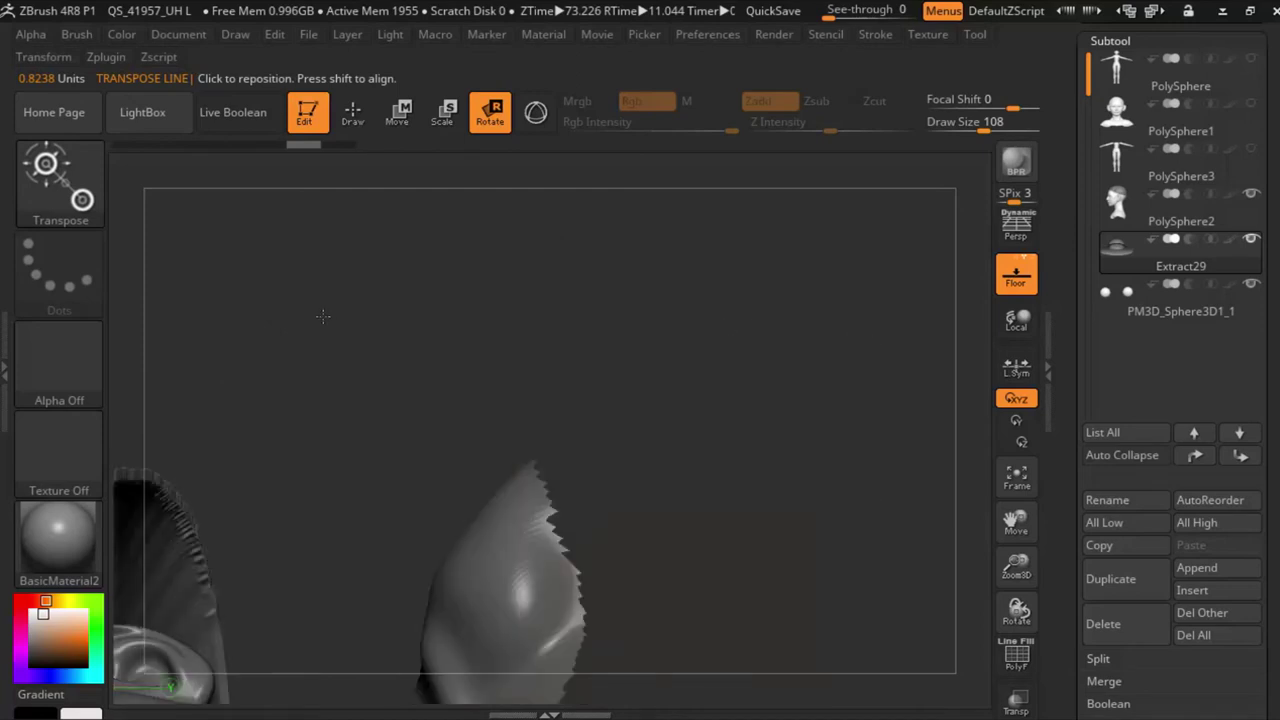
{"action": "left_click_drag", "start_coordinate": [1016, 520], "coordinate": [938, 594]}
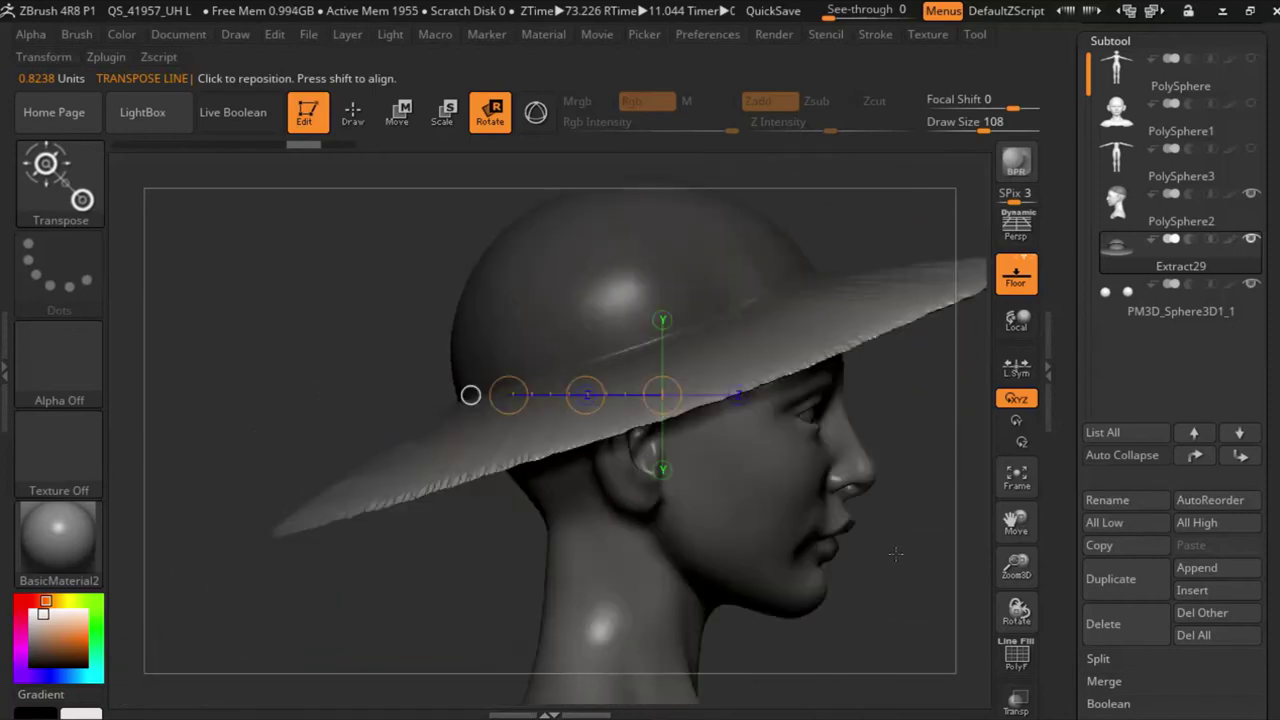
Step: Rotate the hat so the brim tilts less, undoing the steeper rotations
{"action": "mouse_move", "coordinate": [720, 413]}
{"action": "left_mouse_down"}
{"action": "mouse_move", "coordinate": [793, 400]}
{"action": "mouse_move", "coordinate": [829, 456]}
{"action": "left_mouse_up"}
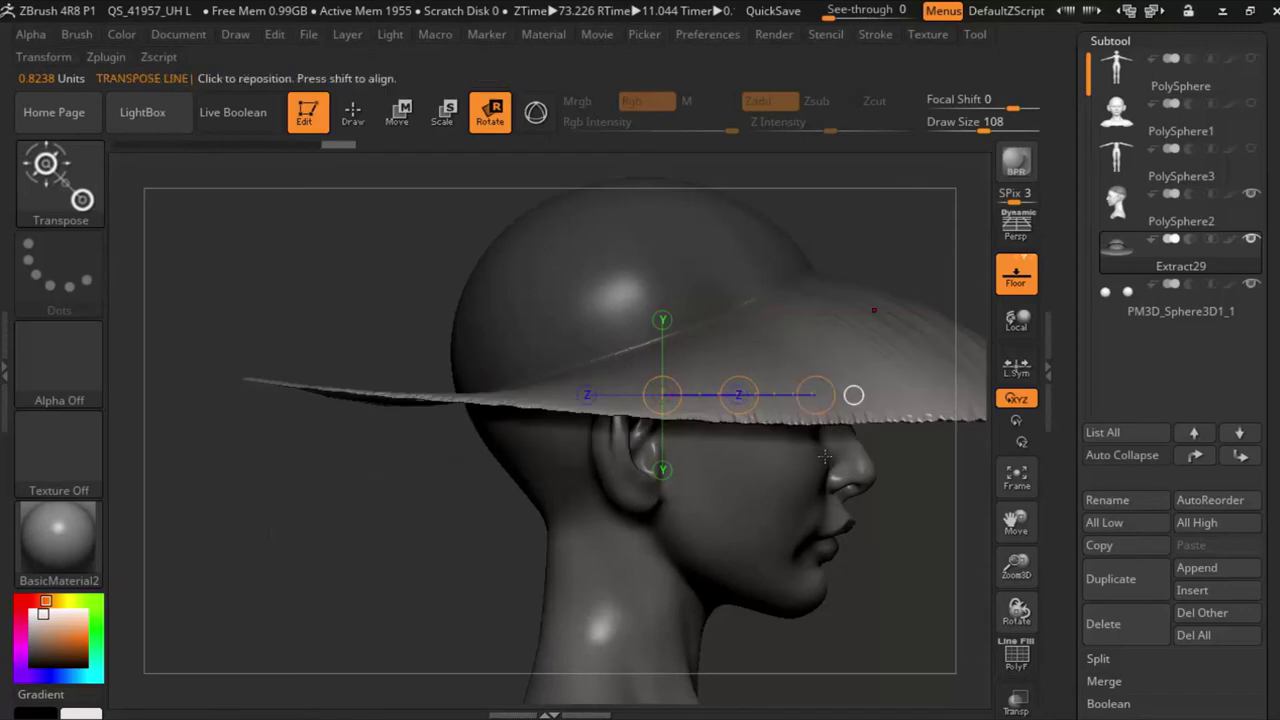
{"action": "key", "text": "ctrl+z"}
{"action": "left_click_drag", "start_coordinate": [738, 395], "coordinate": [662, 394]}
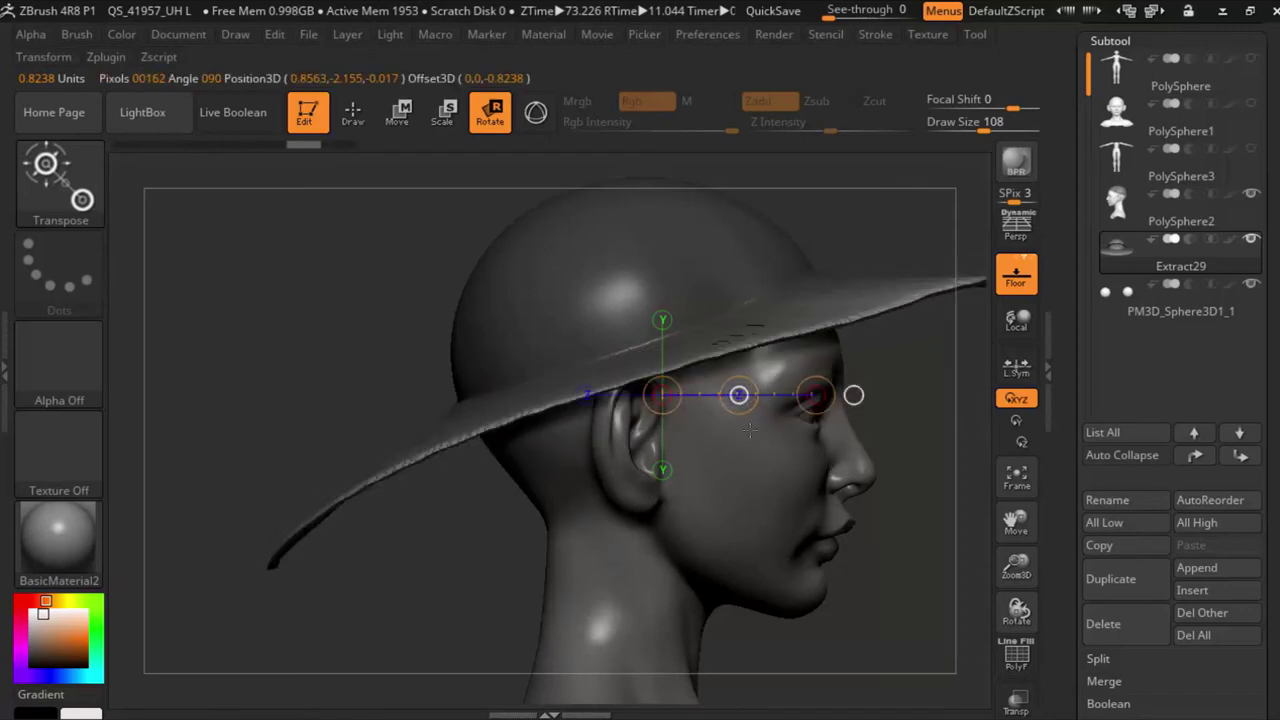
{"action": "left_click_drag", "start_coordinate": [853, 395], "coordinate": [790, 314]}
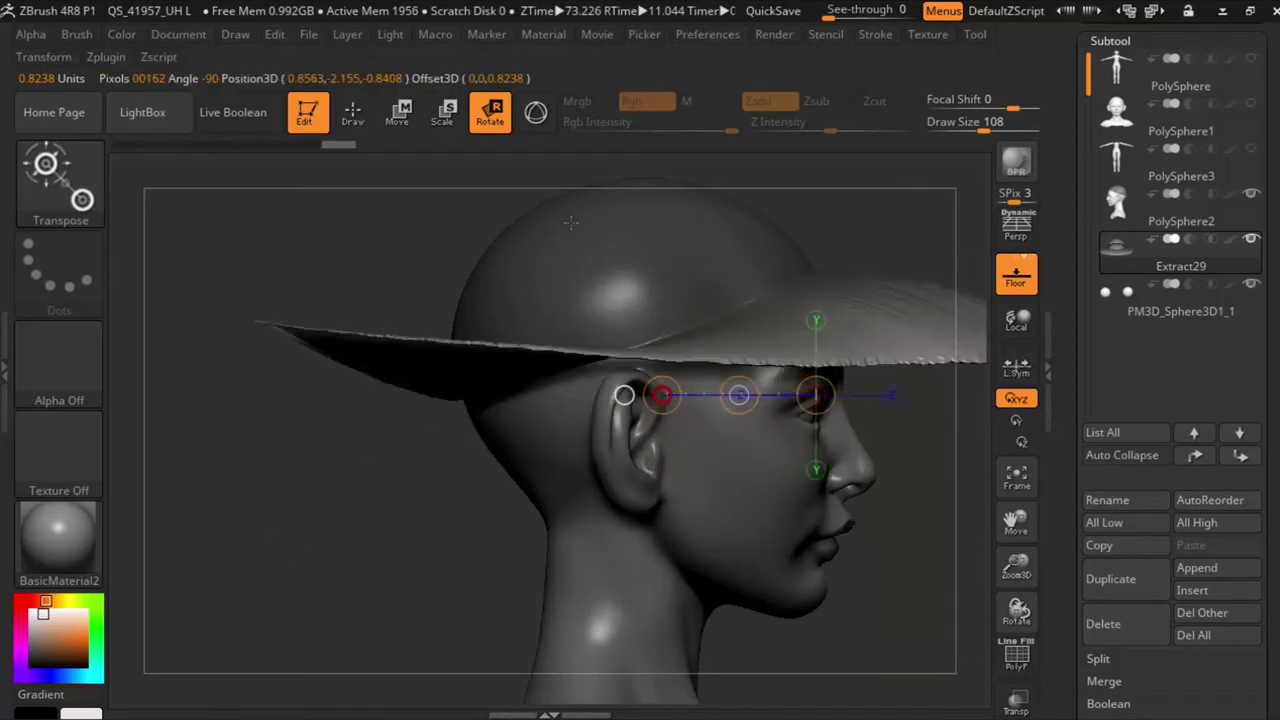
{"action": "key", "text": "ctrl+z"}
{"action": "left_click_drag", "start_coordinate": [923, 531], "coordinate": [790, 530]}
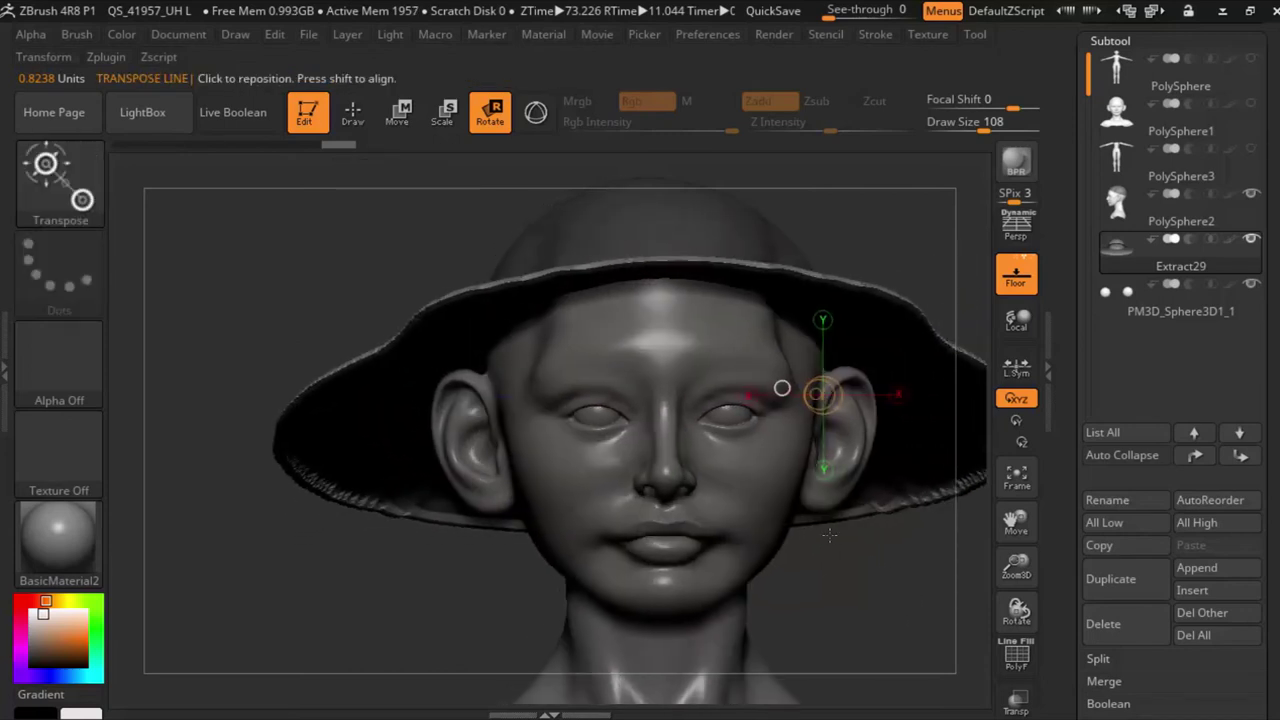
Step: Make PolySphere2 the active subtool and reframe the model in view
{"action": "left_click", "coordinate": [1117, 200]}
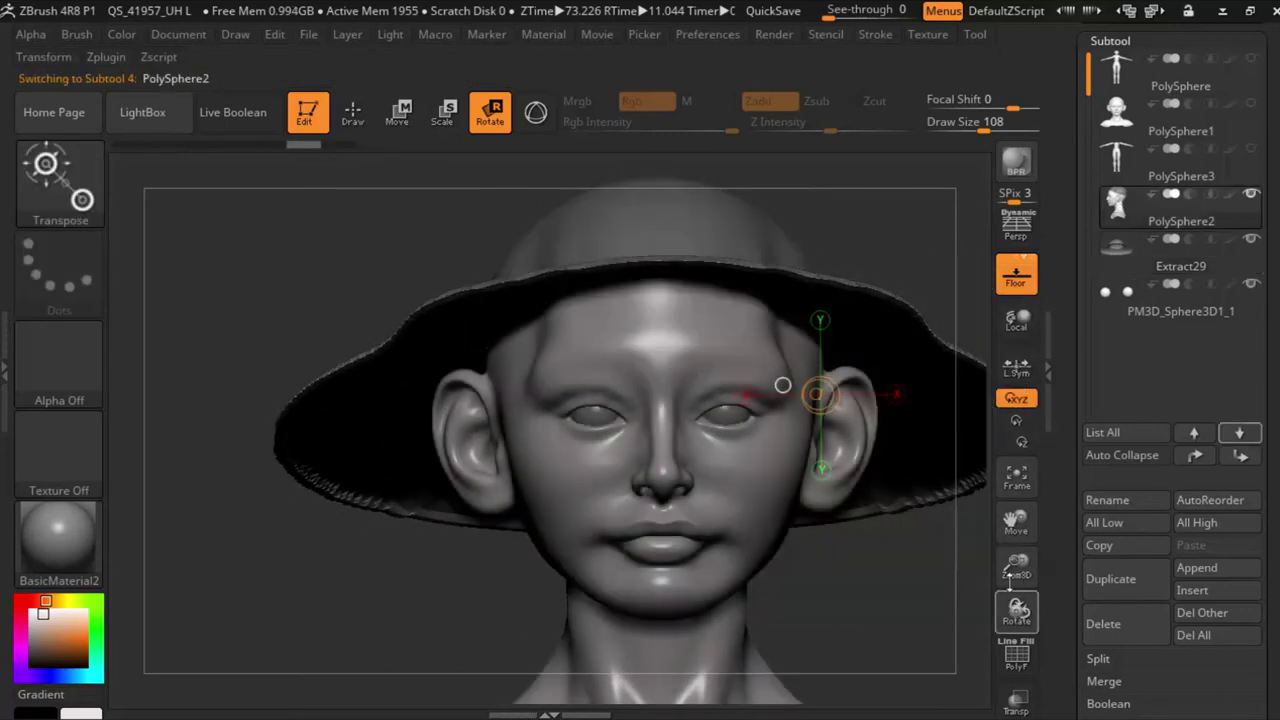
{"action": "left_click_drag", "start_coordinate": [1016, 567], "coordinate": [1016, 600]}
{"action": "left_click_drag", "start_coordinate": [1016, 520], "coordinate": [1016, 560]}
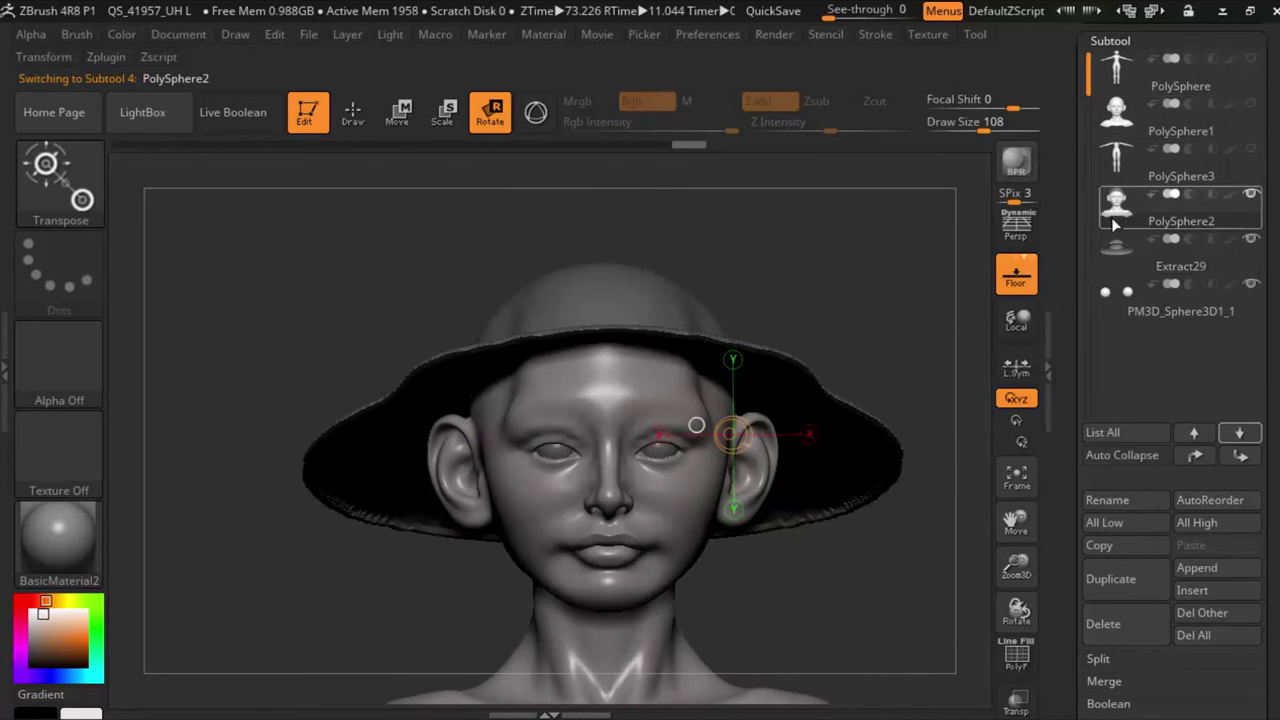
{"action": "mouse_move", "coordinate": [1116, 203]}
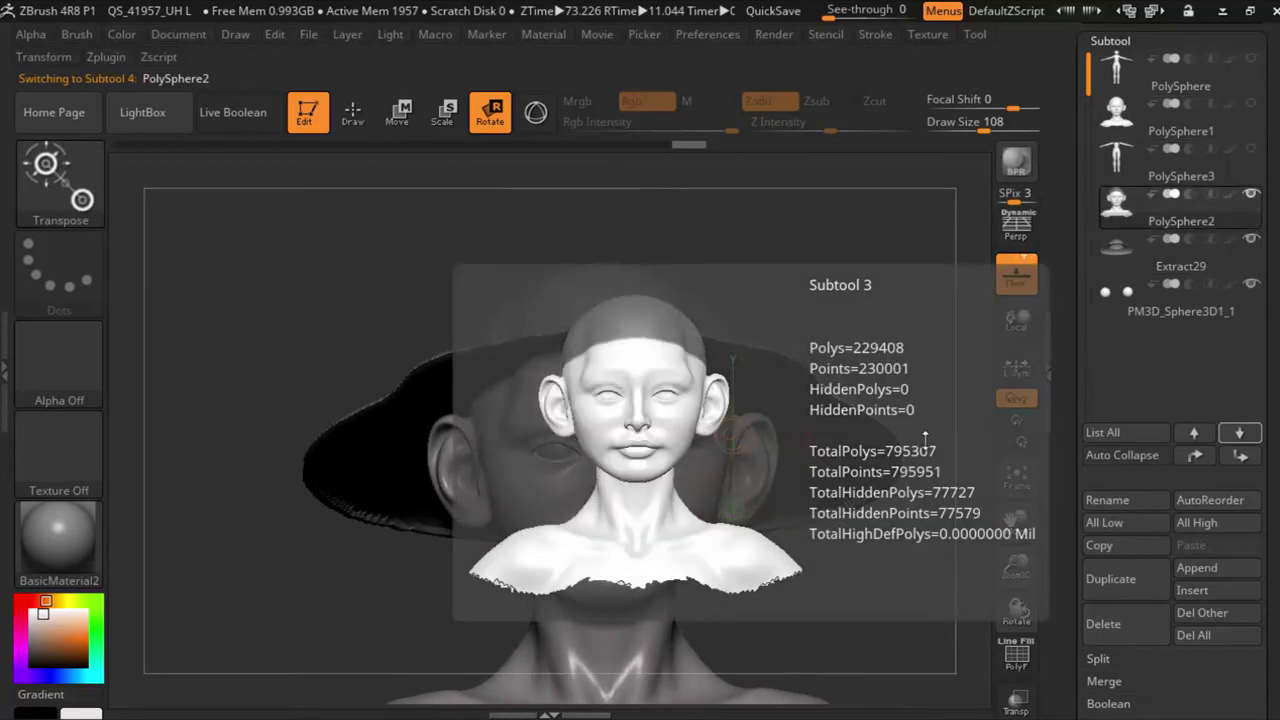
{"action": "left_click_drag", "start_coordinate": [1011, 523], "coordinate": [1005, 520]}
{"action": "key", "text": "ctrl"}
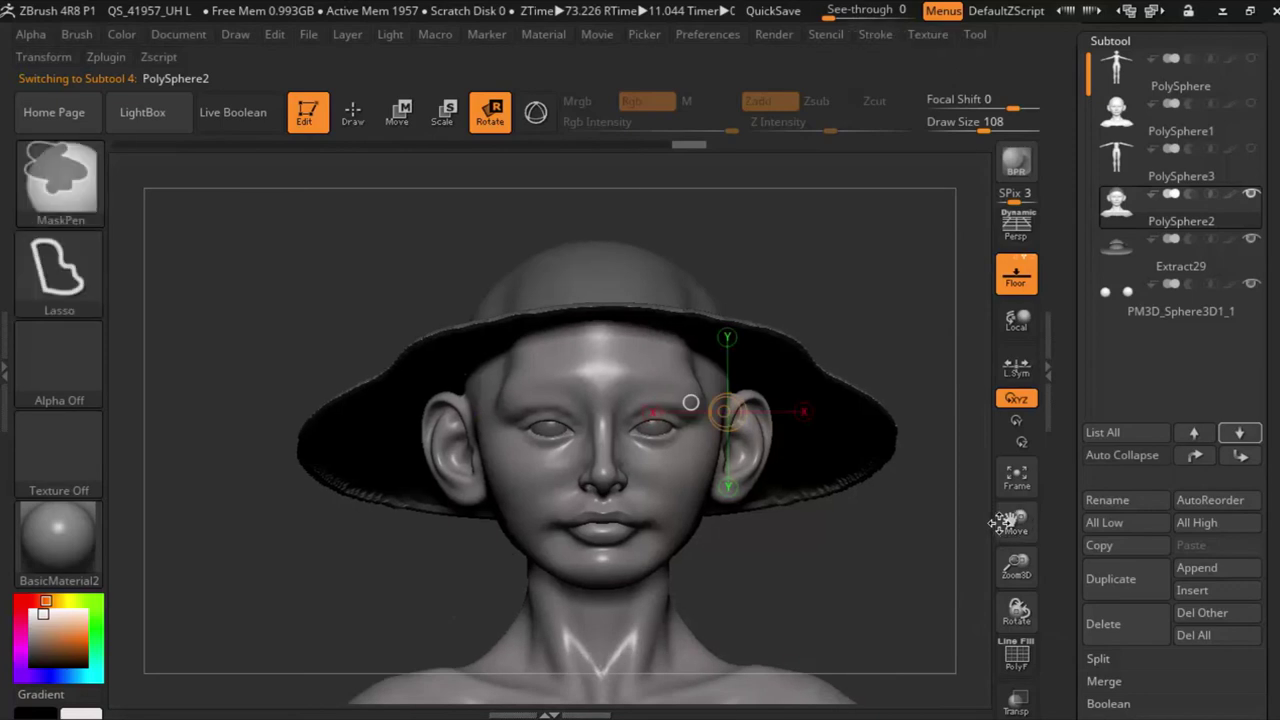
Step: Return to Draw mode, lasso-mask the head, and toggle the hat's visibility to check it
{"action": "left_click", "coordinate": [352, 112]}
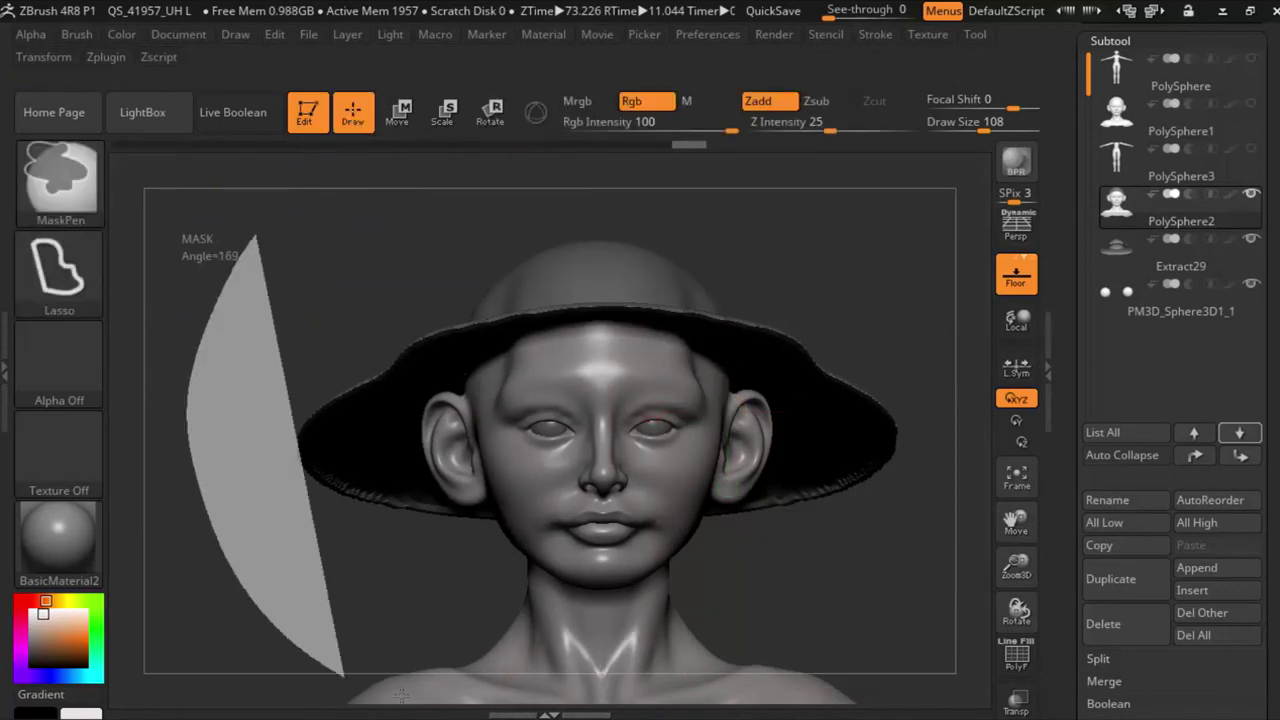
{"action": "left_click_drag", "start_coordinate": [183, 386], "coordinate": [230, 250], "text": "ctrl"}
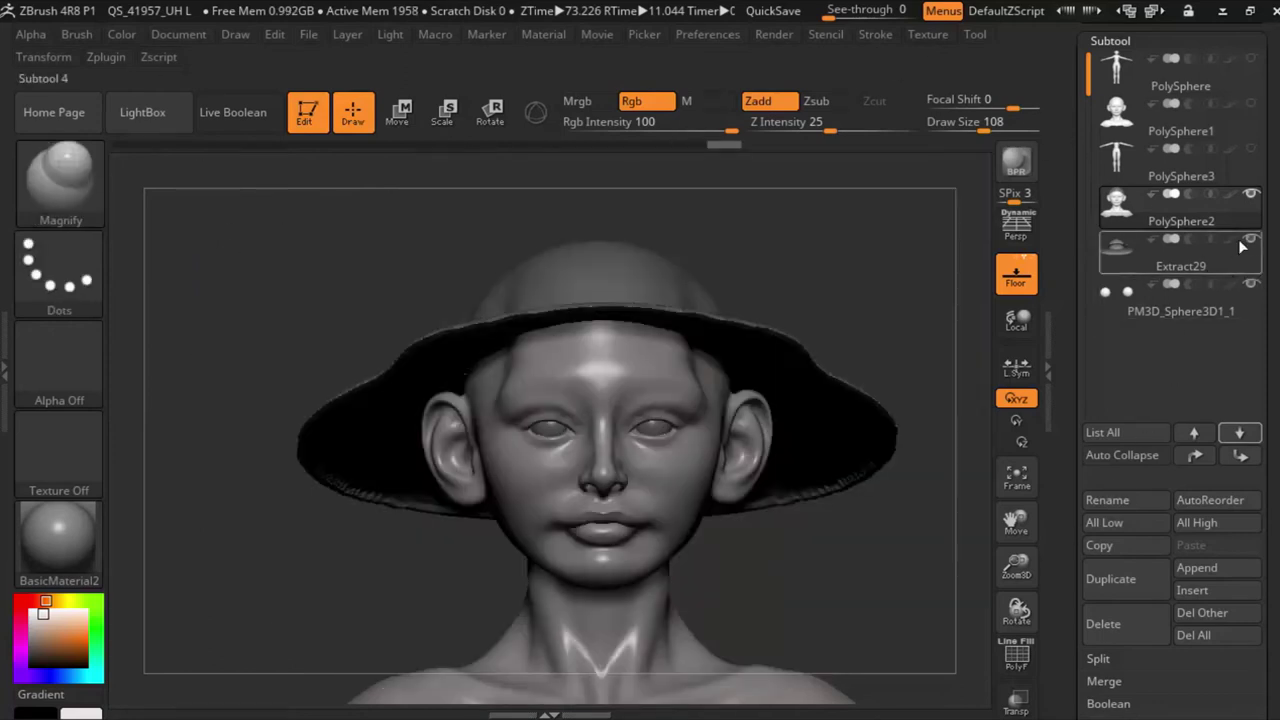
{"action": "left_click", "coordinate": [1249, 240]}
{"action": "left_click", "coordinate": [1249, 240]}
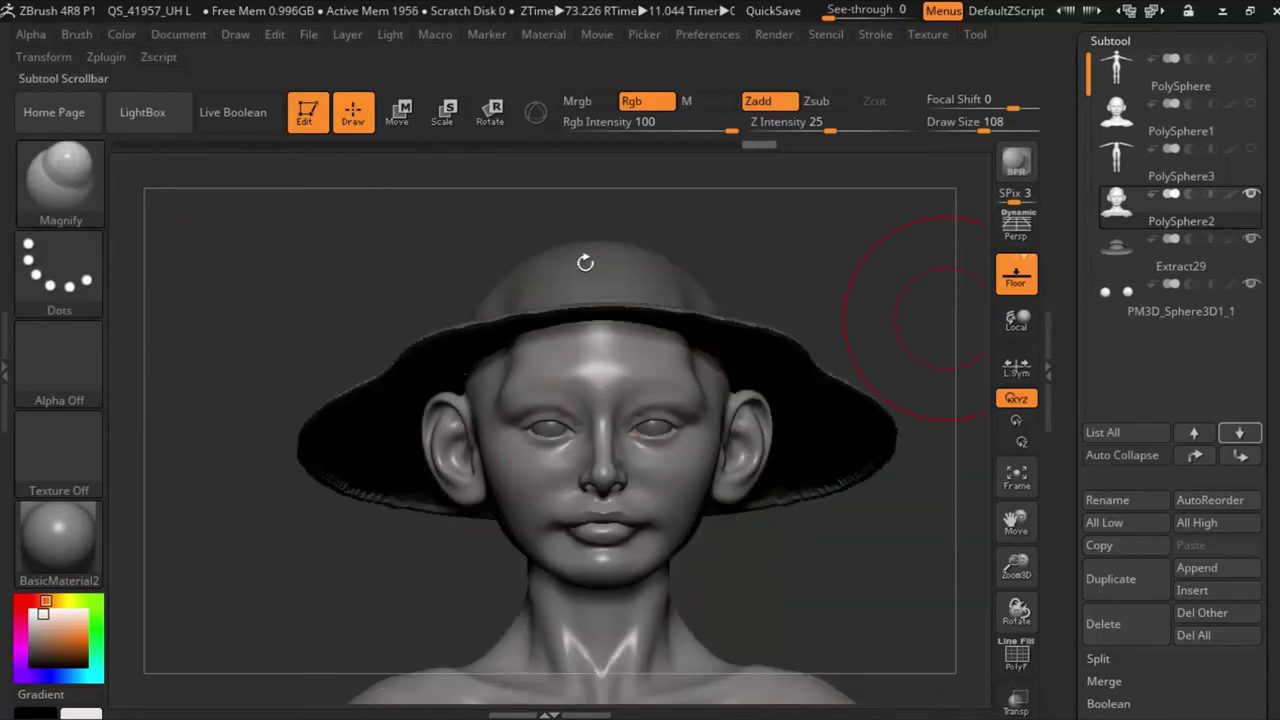
Step: Pick the StitchBasic brush and orbit to view the hat from above
{"action": "left_click", "coordinate": [45, 200]}
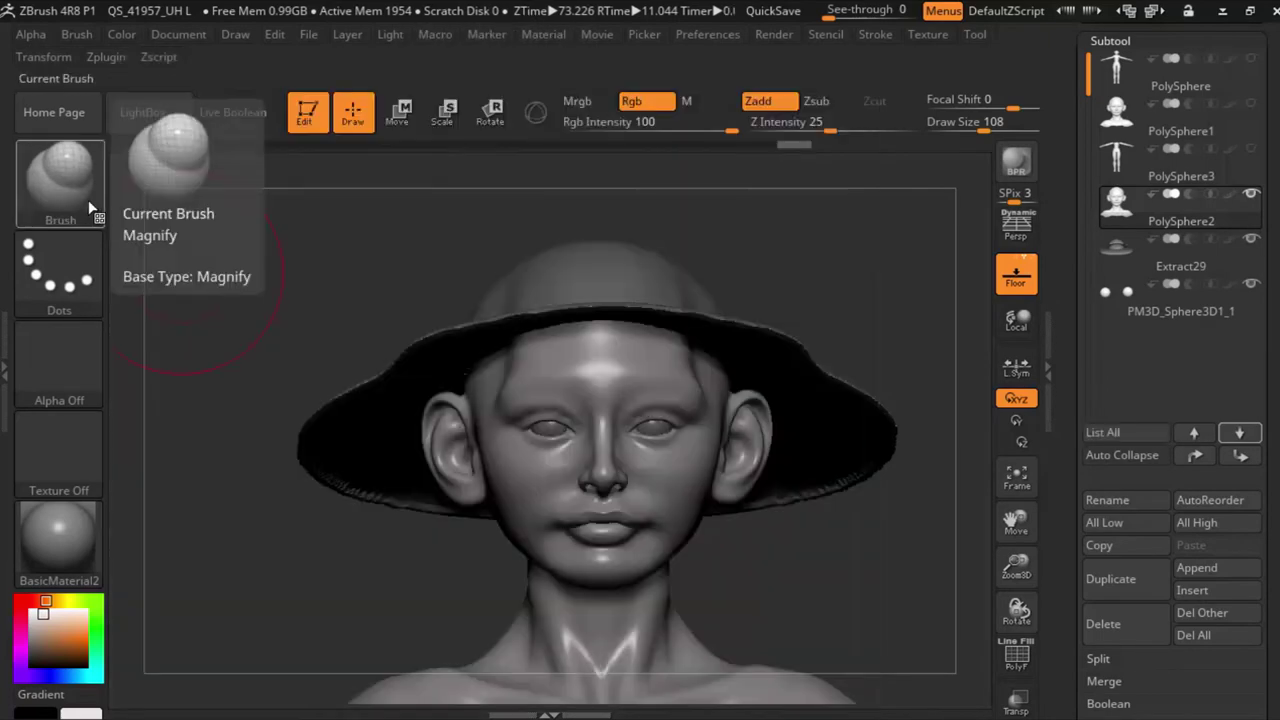
{"action": "left_click", "coordinate": [84, 196]}
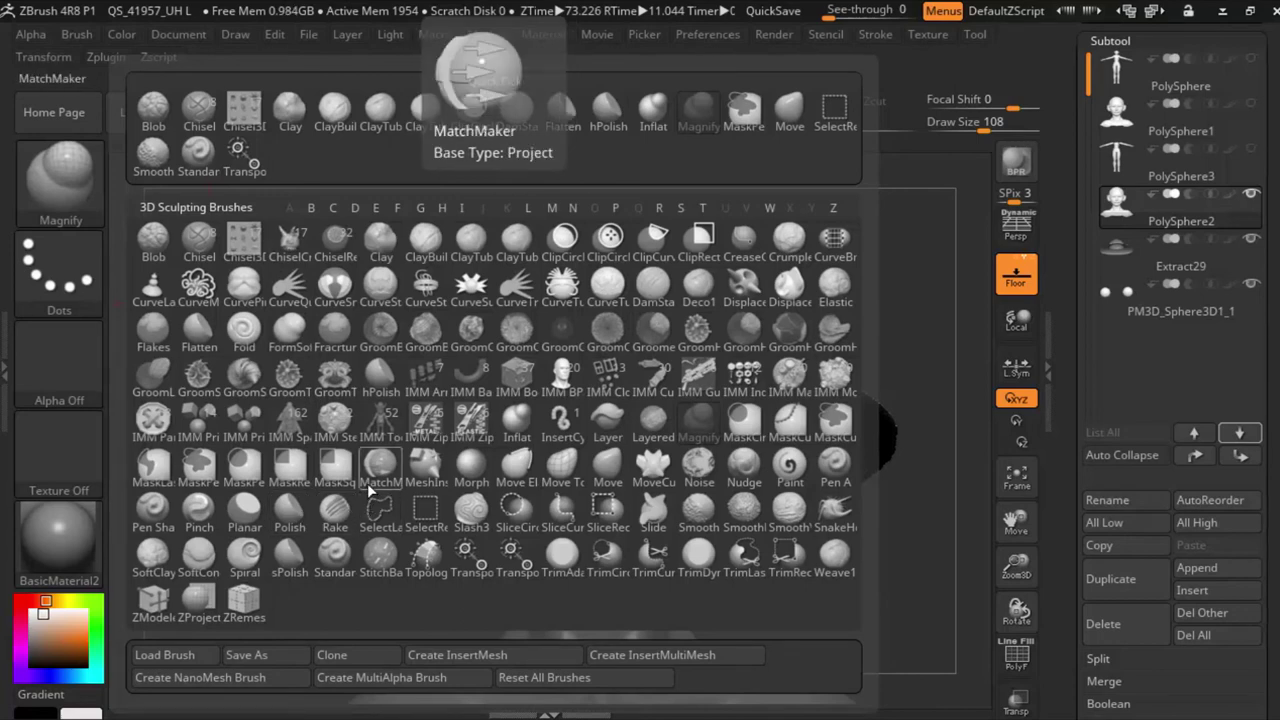
{"action": "left_click", "coordinate": [373, 558]}
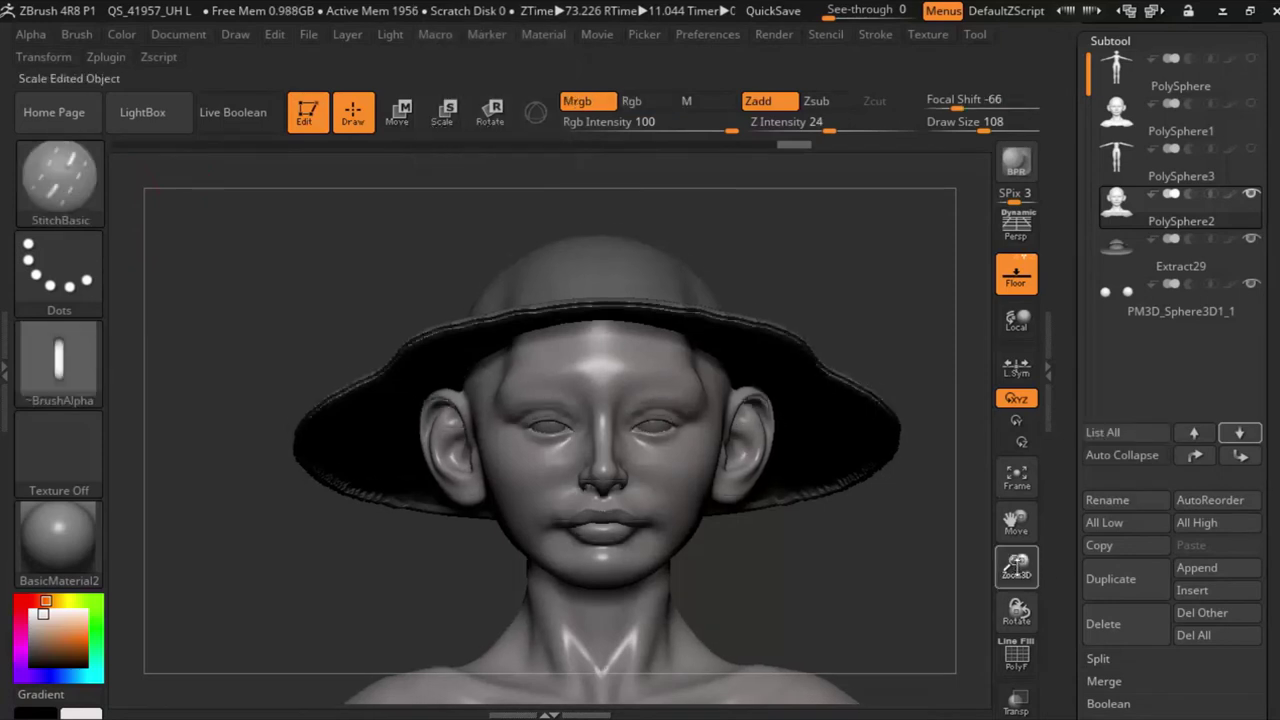
{"action": "mouse_move", "coordinate": [1016, 567]}
{"action": "left_mouse_down"}
{"action": "mouse_move", "coordinate": [1016, 527]}
{"action": "mouse_move", "coordinate": [1075, 615]}
{"action": "left_mouse_up"}
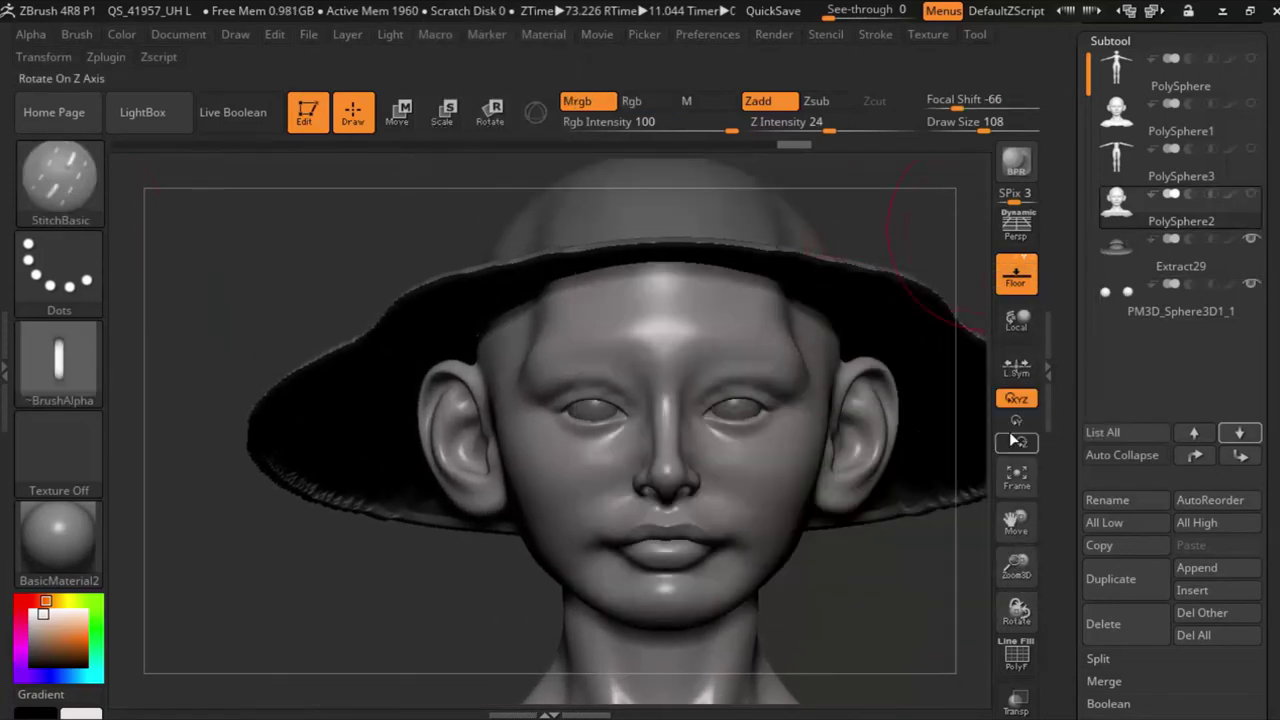
{"action": "mouse_move", "coordinate": [943, 597]}
{"action": "left_mouse_down"}
{"action": "mouse_move", "coordinate": [943, 630]}
{"action": "mouse_move", "coordinate": [1000, 600]}
{"action": "left_mouse_up"}
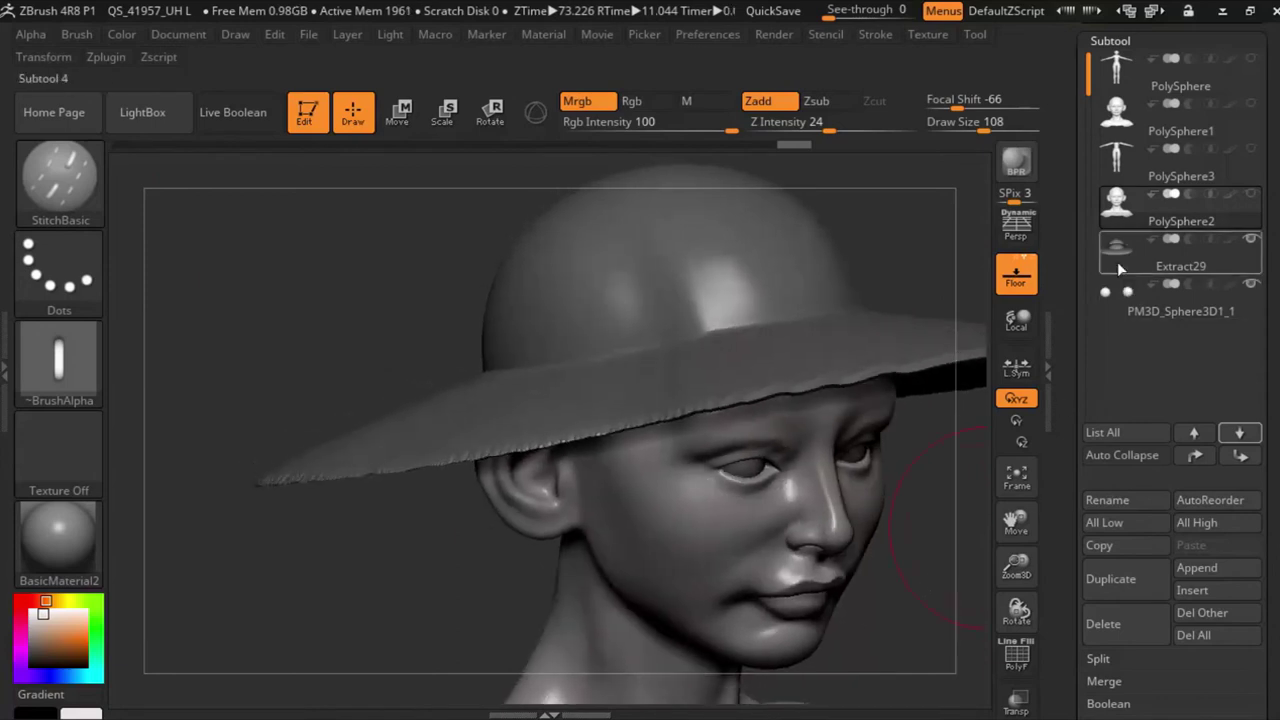
Step: Select the Extract29 hat subtool, show the head, and run ZRemesher from Tool > Geometry
{"action": "left_click", "coordinate": [1118, 263]}
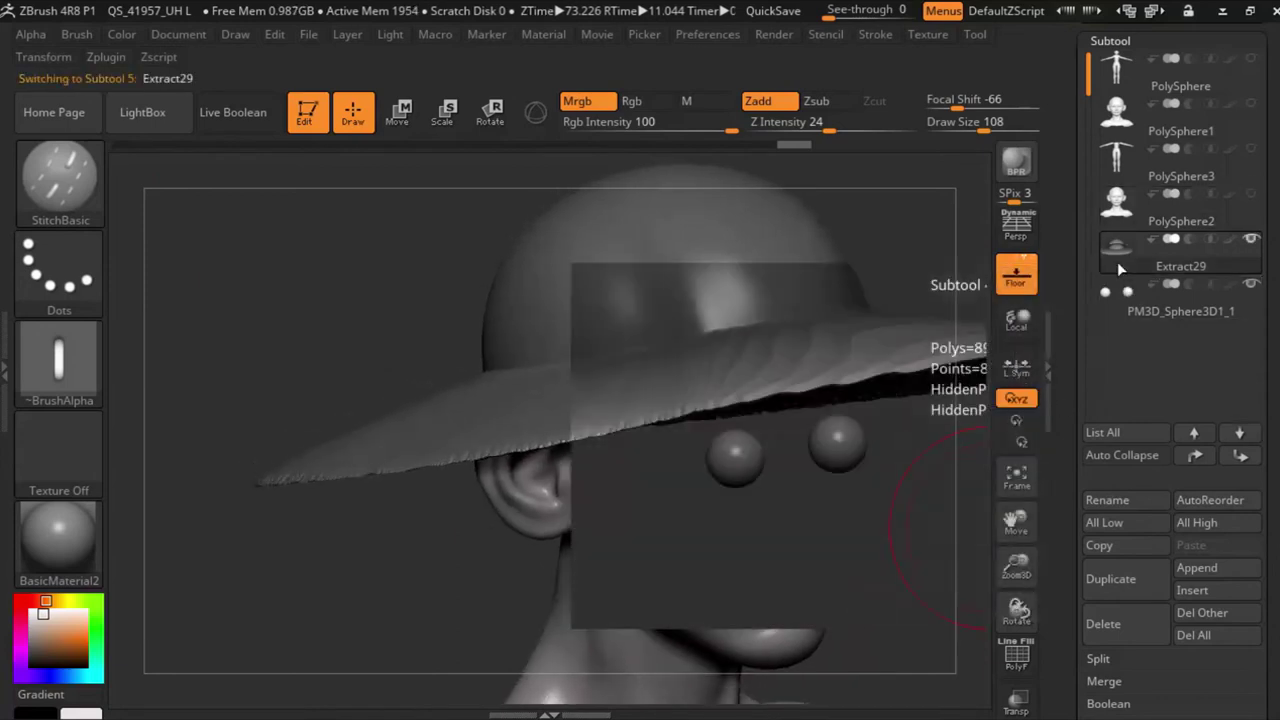
{"action": "left_click", "coordinate": [1250, 193]}
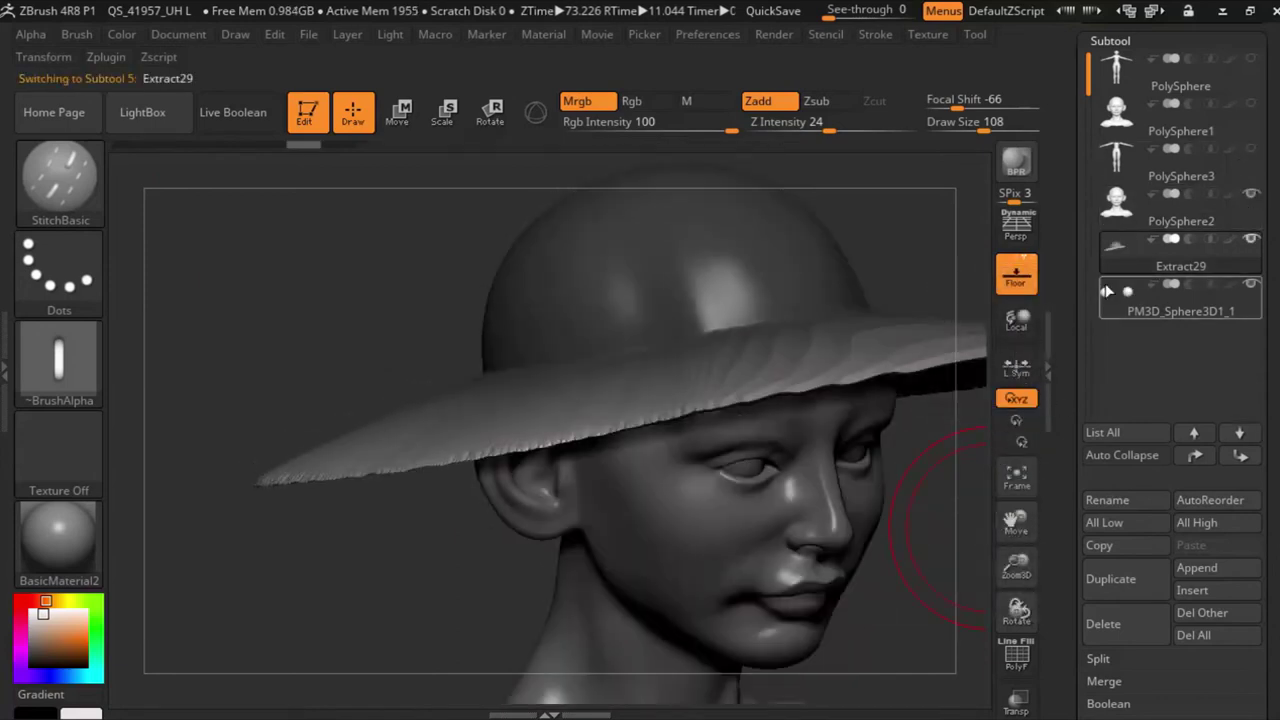
{"action": "scroll", "coordinate": [1133, 412], "scroll_direction": "down", "scroll_amount": 5}
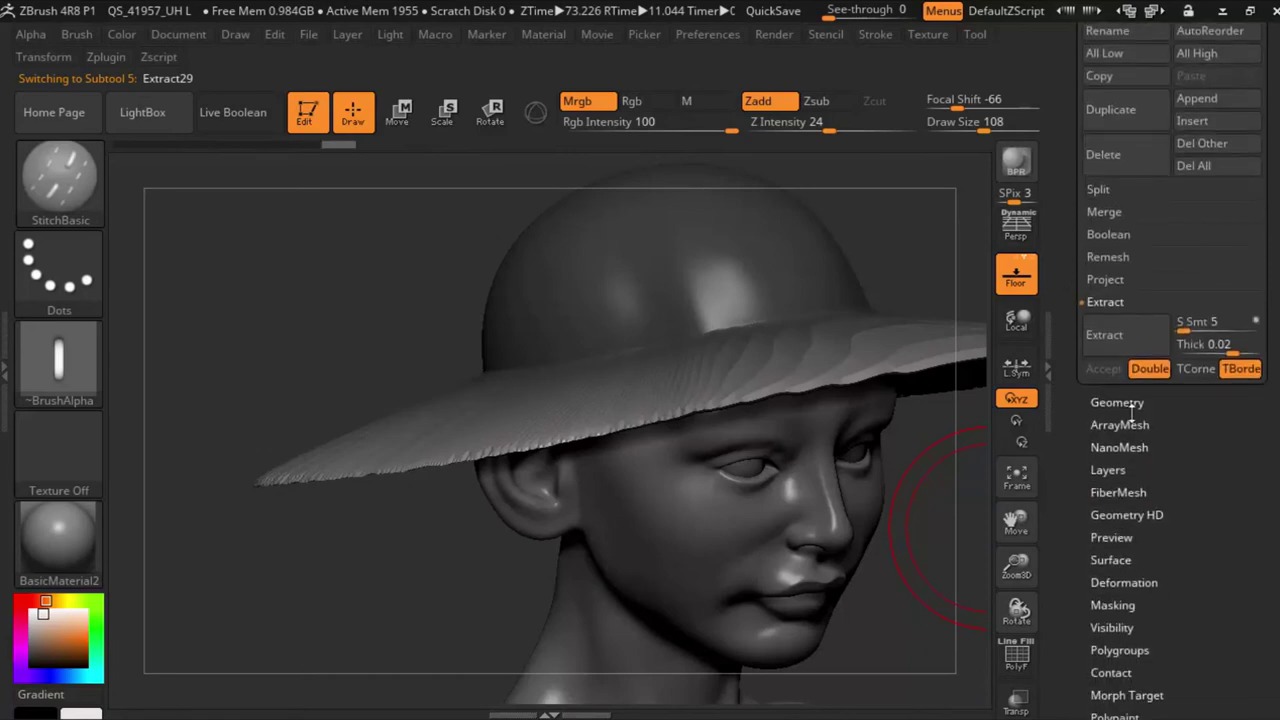
{"action": "left_click", "coordinate": [1131, 404]}
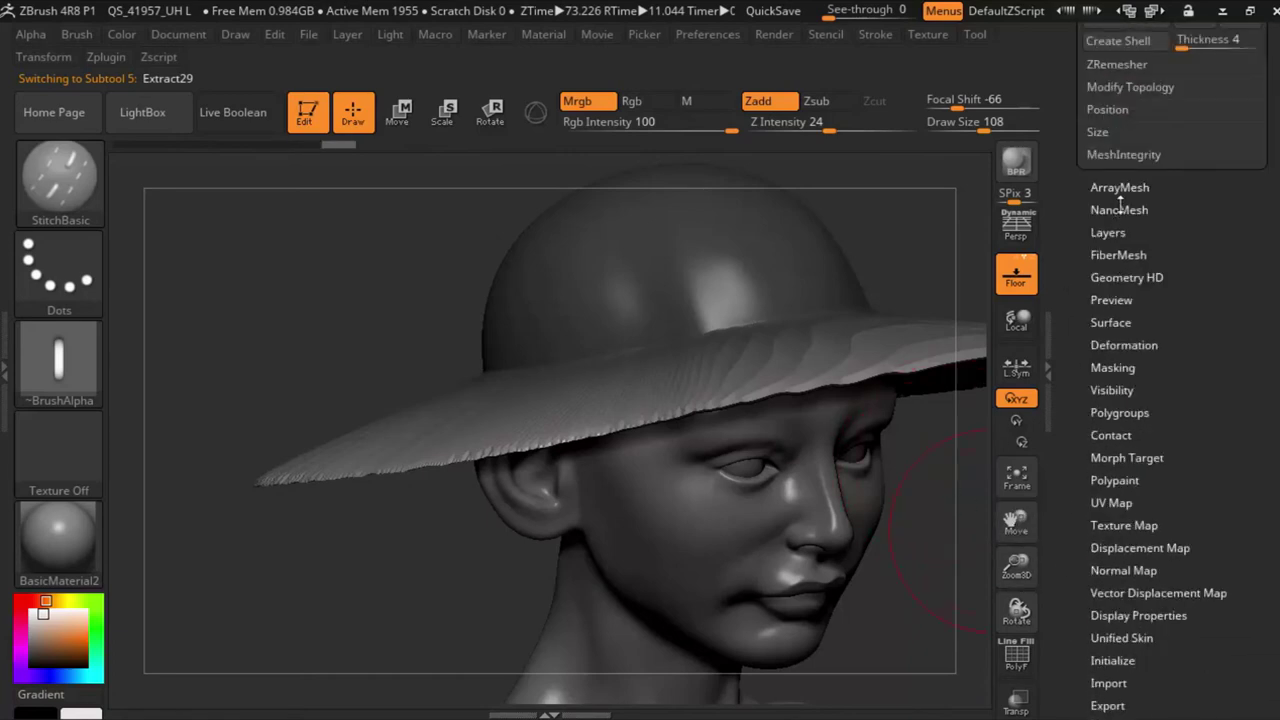
{"action": "scroll", "coordinate": [1109, 165], "scroll_direction": "up", "scroll_amount": 3}
{"action": "left_click", "coordinate": [1109, 165]}
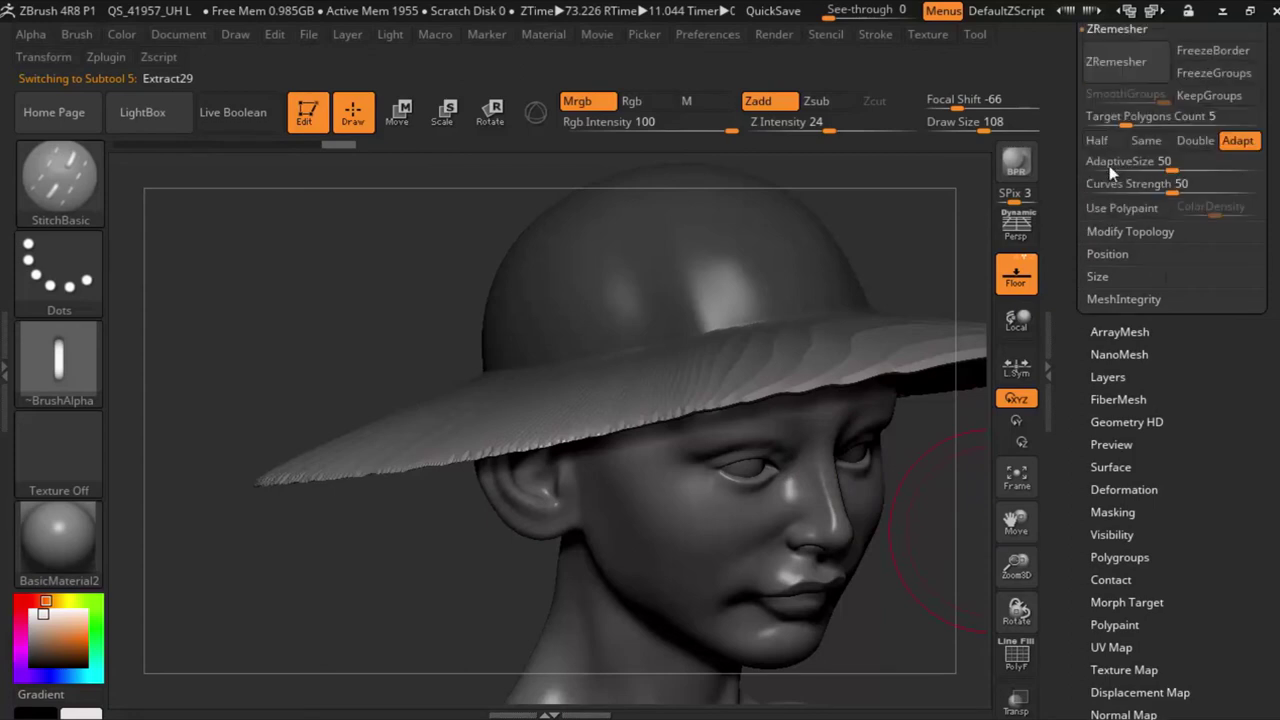
{"action": "left_click", "coordinate": [1104, 75]}
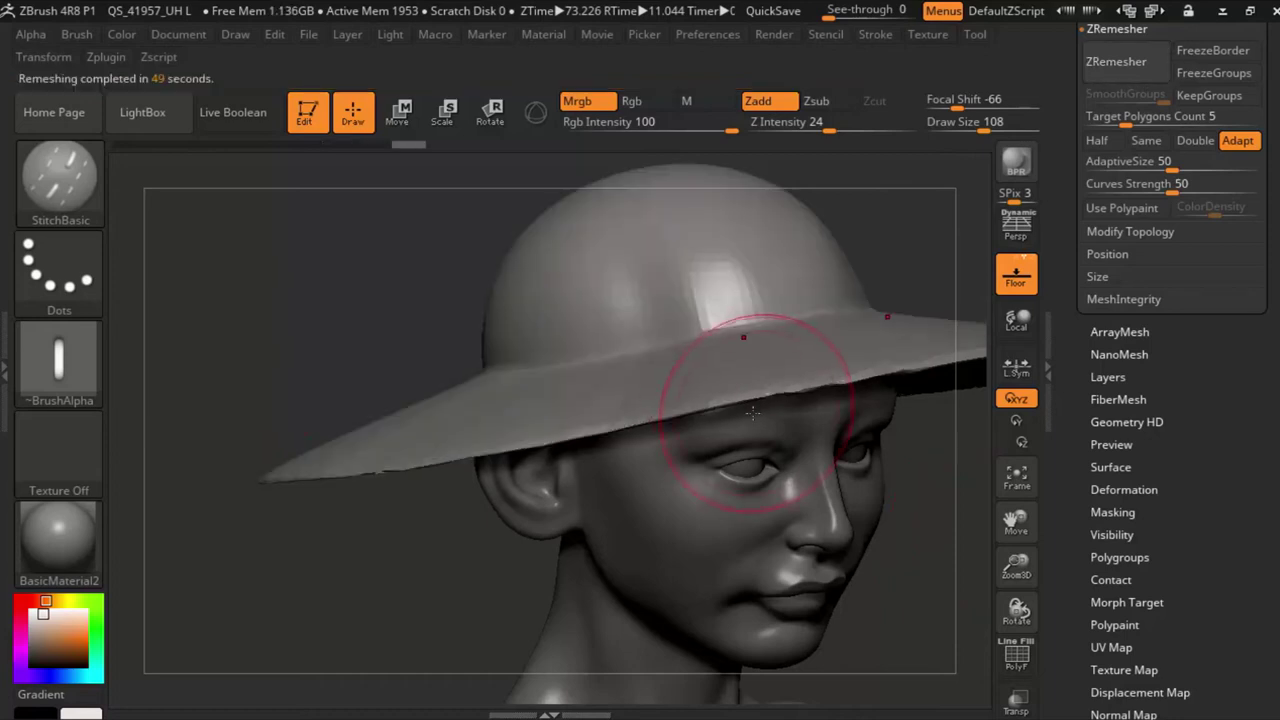
Step: Inspect the hat's quad wireframe with PolyF from several angles, then set Draw Size to 29
{"action": "left_click_drag", "start_coordinate": [300, 560], "coordinate": [528, 371]}
{"action": "left_click", "coordinate": [1012, 665]}
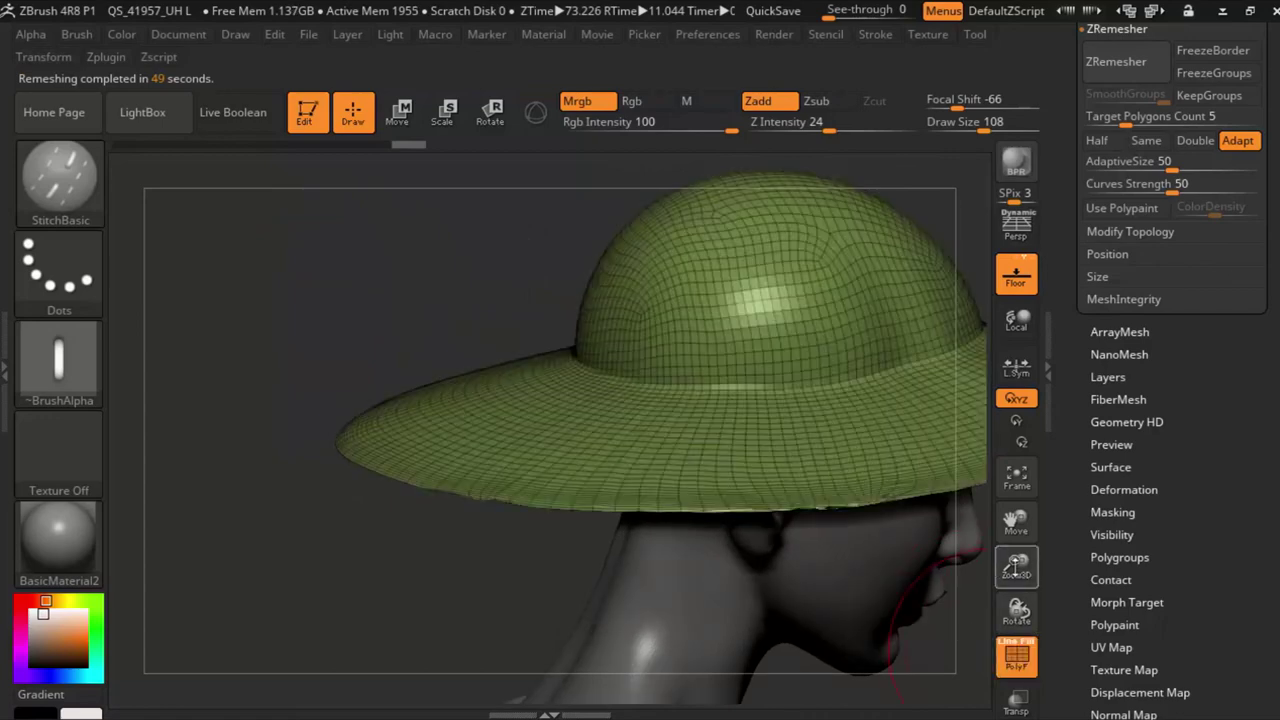
{"action": "mouse_move", "coordinate": [1016, 565]}
{"action": "left_mouse_down"}
{"action": "mouse_move", "coordinate": [1013, 533]}
{"action": "mouse_move", "coordinate": [871, 486]}
{"action": "mouse_move", "coordinate": [838, 567]}
{"action": "left_mouse_up"}
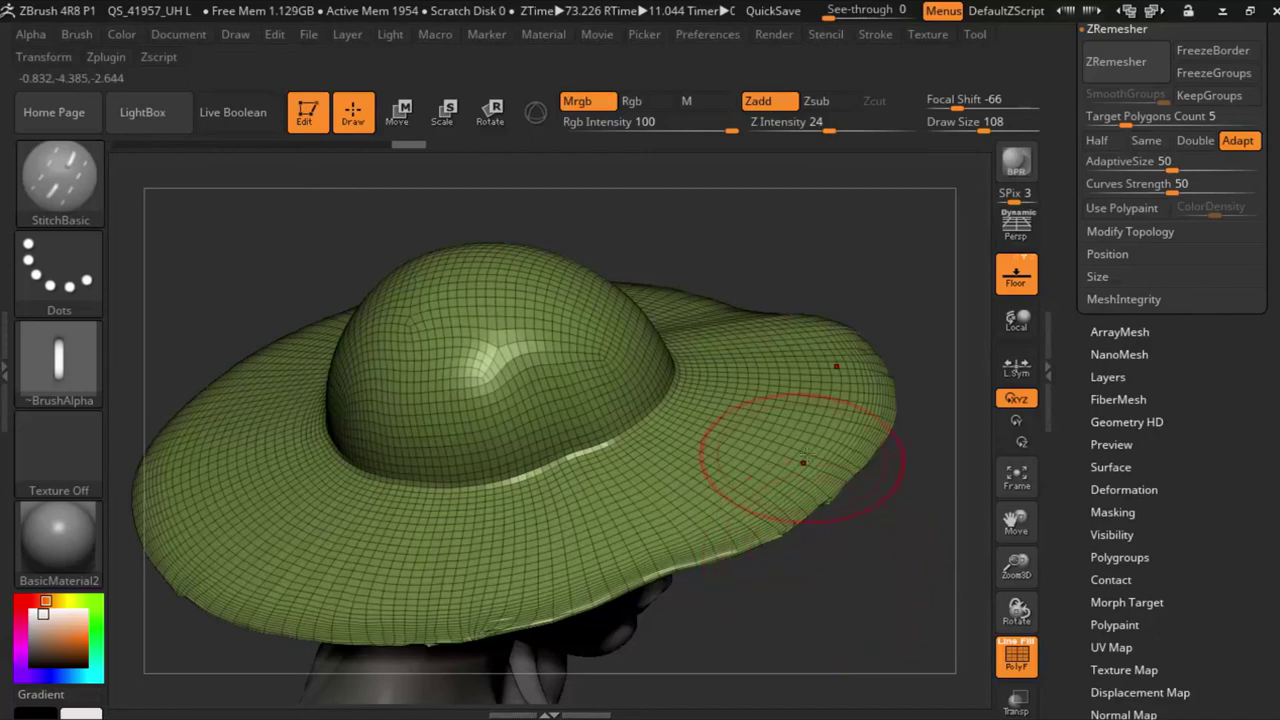
{"action": "mouse_move", "coordinate": [806, 562]}
{"action": "left_mouse_down"}
{"action": "mouse_move", "coordinate": [829, 566]}
{"action": "mouse_move", "coordinate": [863, 469]}
{"action": "mouse_move", "coordinate": [1014, 528]}
{"action": "mouse_move", "coordinate": [1075, 510]}
{"action": "mouse_move", "coordinate": [700, 420]}
{"action": "left_mouse_up"}
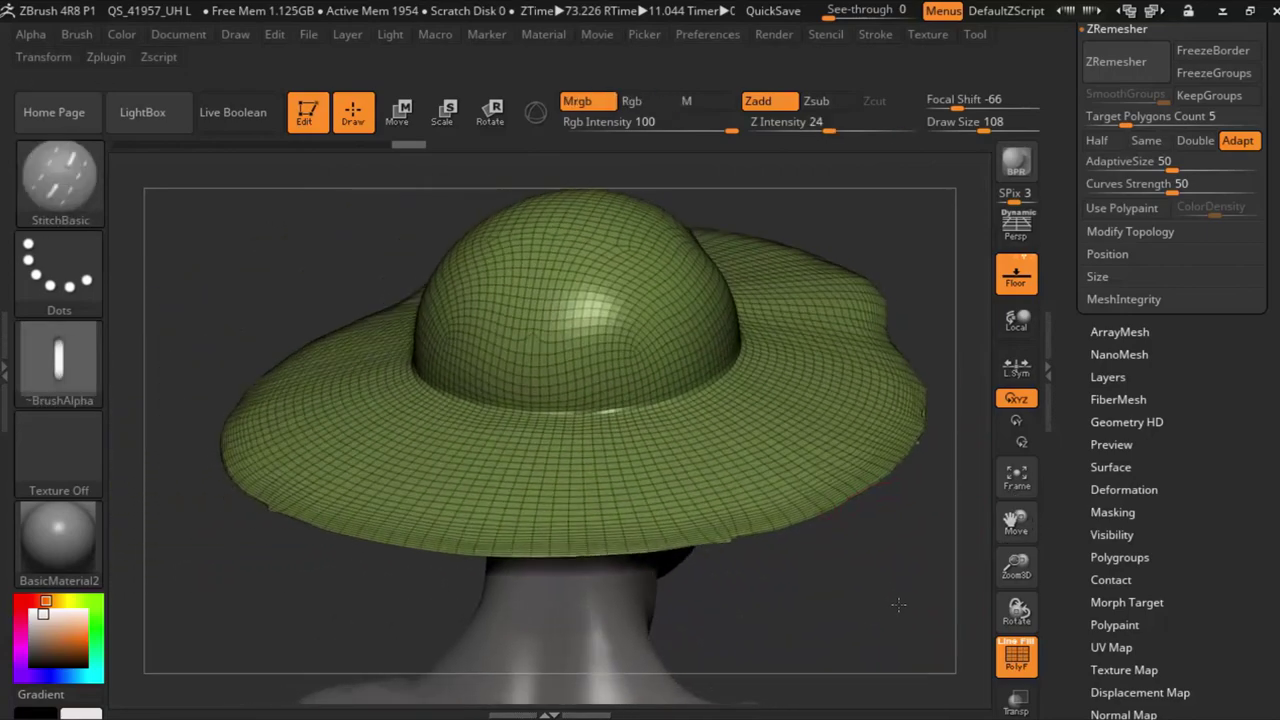
{"action": "left_click_drag", "start_coordinate": [290, 257], "coordinate": [519, 300]}
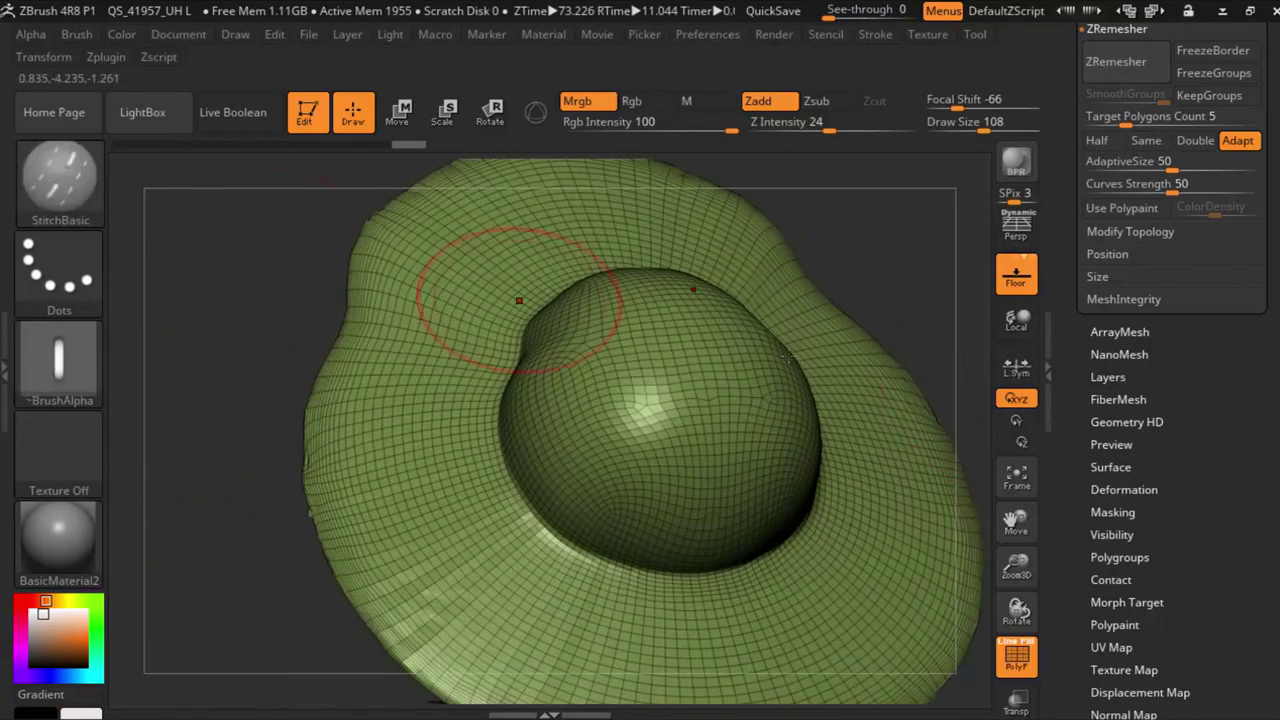
{"action": "left_click", "coordinate": [1016, 657]}
{"action": "left_click_drag", "start_coordinate": [1016, 520], "coordinate": [1007, 565]}
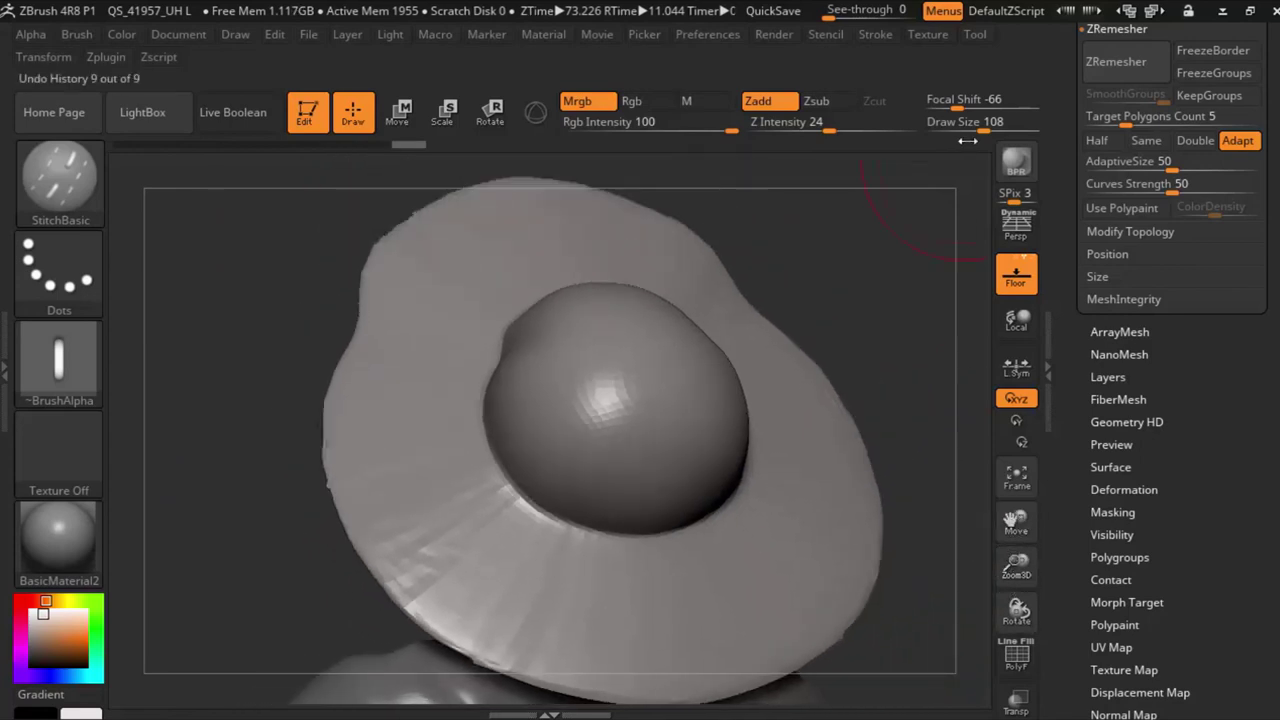
{"action": "left_click_drag", "start_coordinate": [985, 121], "coordinate": [958, 121]}
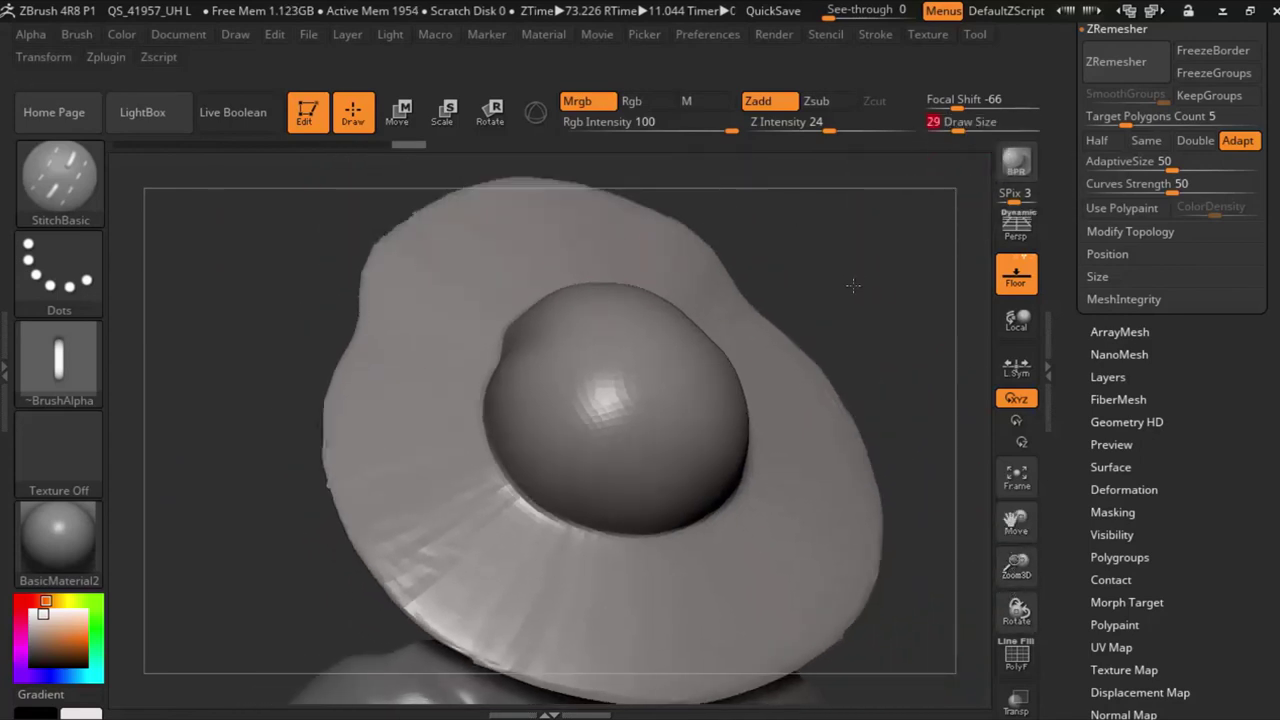
Step: Stroke StitchBasic stitches around the lower brim edge, rotating the model between strokes
{"action": "left_click_drag", "start_coordinate": [870, 295], "coordinate": [870, 335]}
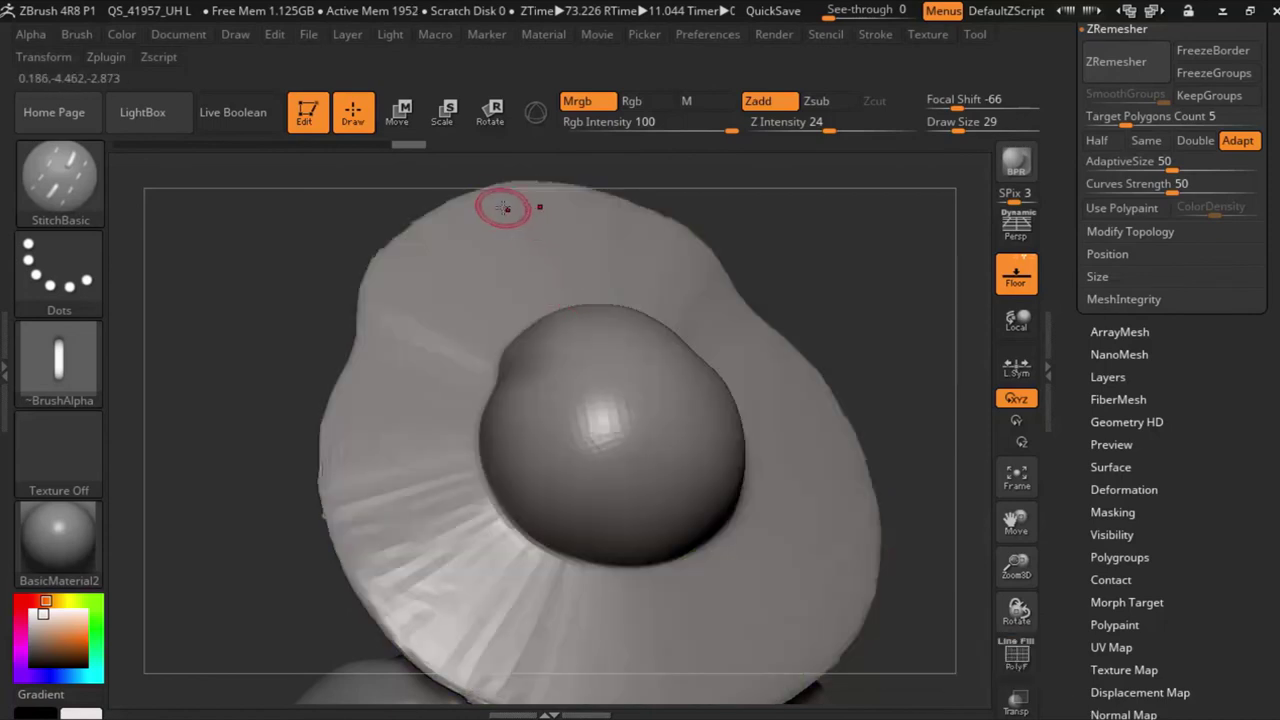
{"action": "mouse_move", "coordinate": [464, 220]}
{"action": "left_mouse_down"}
{"action": "mouse_move", "coordinate": [355, 325]}
{"action": "mouse_move", "coordinate": [362, 580]}
{"action": "mouse_move", "coordinate": [405, 648]}
{"action": "mouse_move", "coordinate": [435, 668]}
{"action": "mouse_move", "coordinate": [560, 710]}
{"action": "left_mouse_up"}
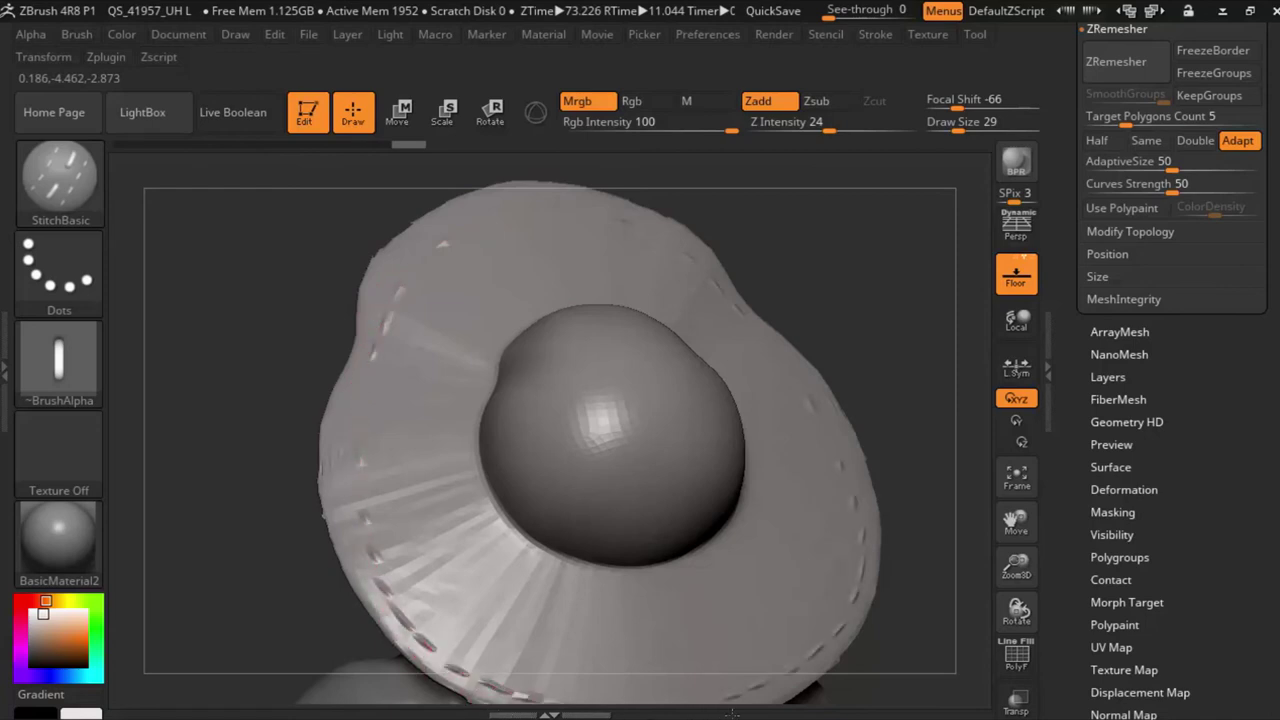
{"action": "left_click_drag", "start_coordinate": [837, 309], "coordinate": [546, 416]}
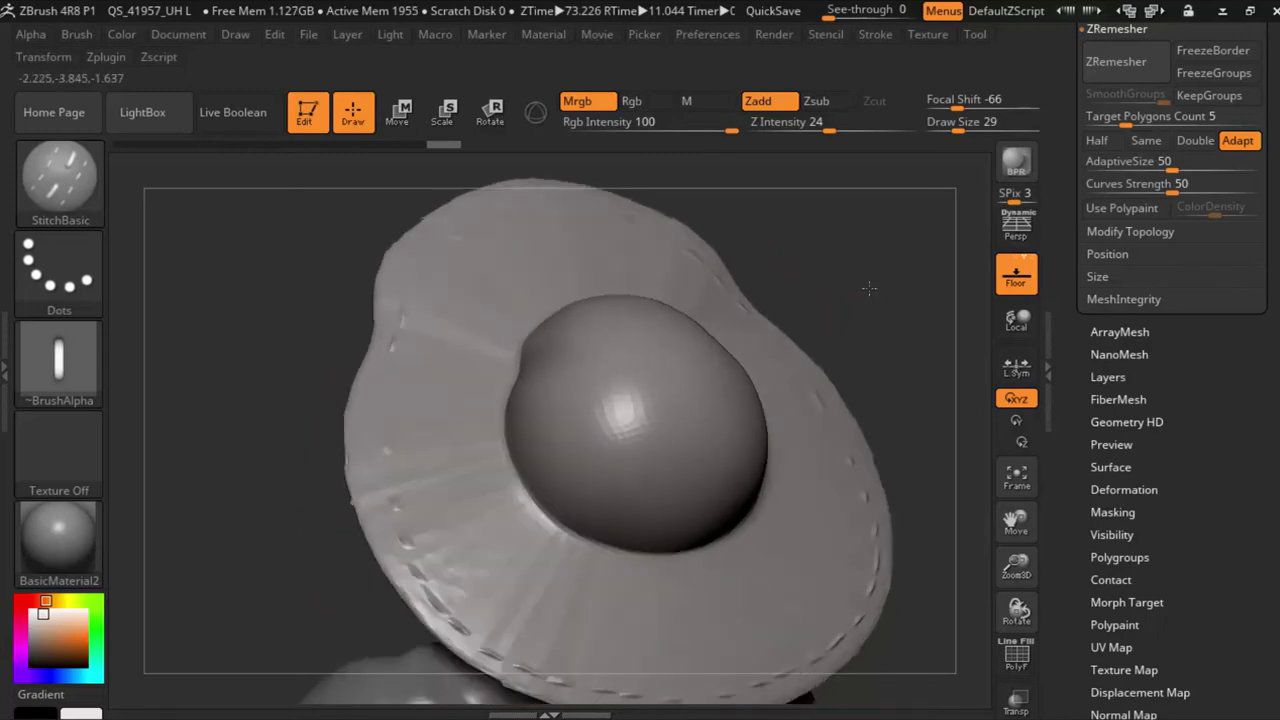
{"action": "mouse_move", "coordinate": [257, 394]}
{"action": "left_mouse_down"}
{"action": "mouse_move", "coordinate": [537, 560]}
{"action": "mouse_move", "coordinate": [614, 580]}
{"action": "mouse_move", "coordinate": [694, 578]}
{"action": "left_mouse_up"}
{"action": "mouse_move", "coordinate": [200, 291]}
{"action": "left_mouse_down"}
{"action": "mouse_move", "coordinate": [206, 366]}
{"action": "mouse_move", "coordinate": [206, 271]}
{"action": "mouse_move", "coordinate": [283, 268]}
{"action": "mouse_move", "coordinate": [150, 285]}
{"action": "left_mouse_up"}
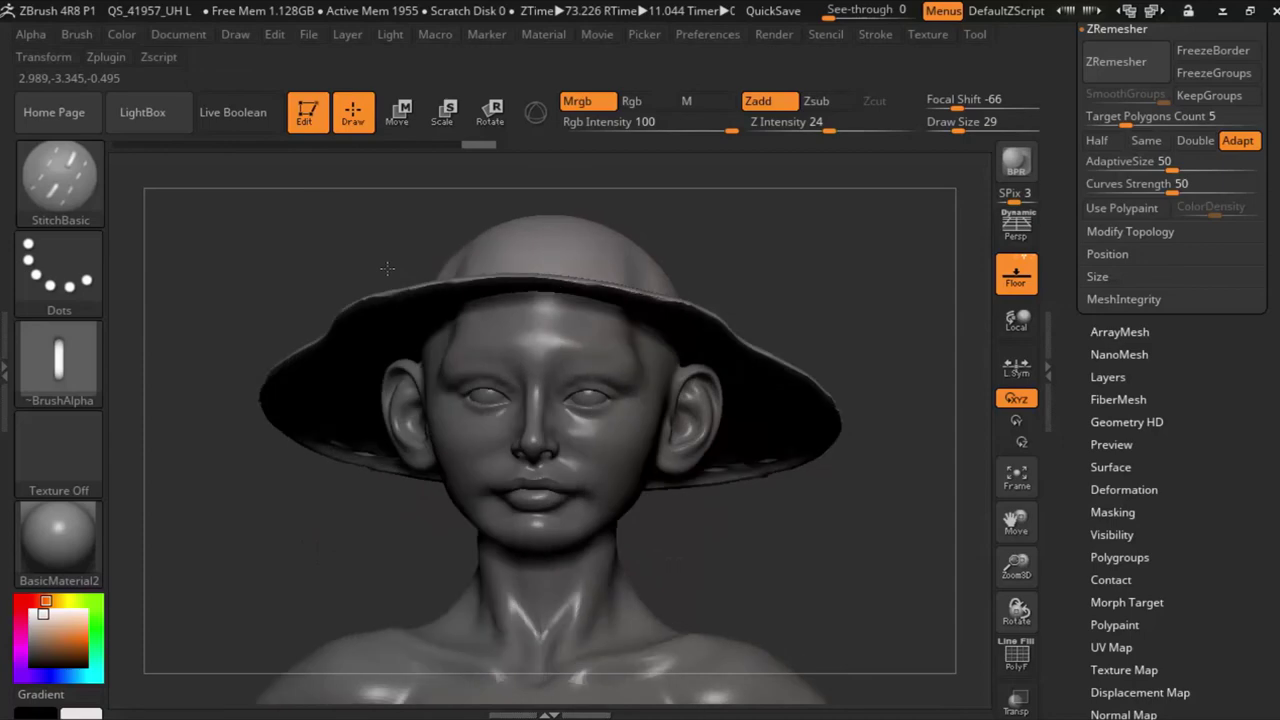
Step: Switch to the SnakeHook brush at Draw Size 94
{"action": "left_click", "coordinate": [36, 216]}
{"action": "left_click", "coordinate": [832, 518]}
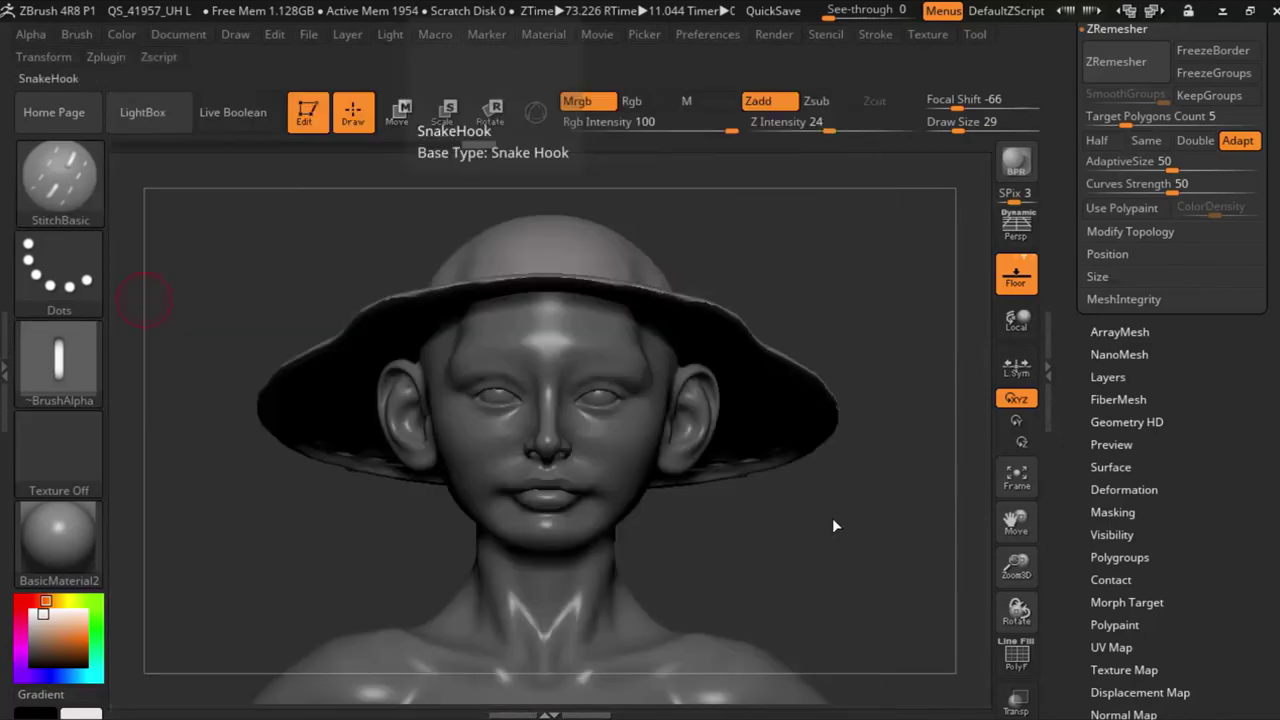
{"action": "left_click_drag", "start_coordinate": [955, 440], "coordinate": [848, 466]}
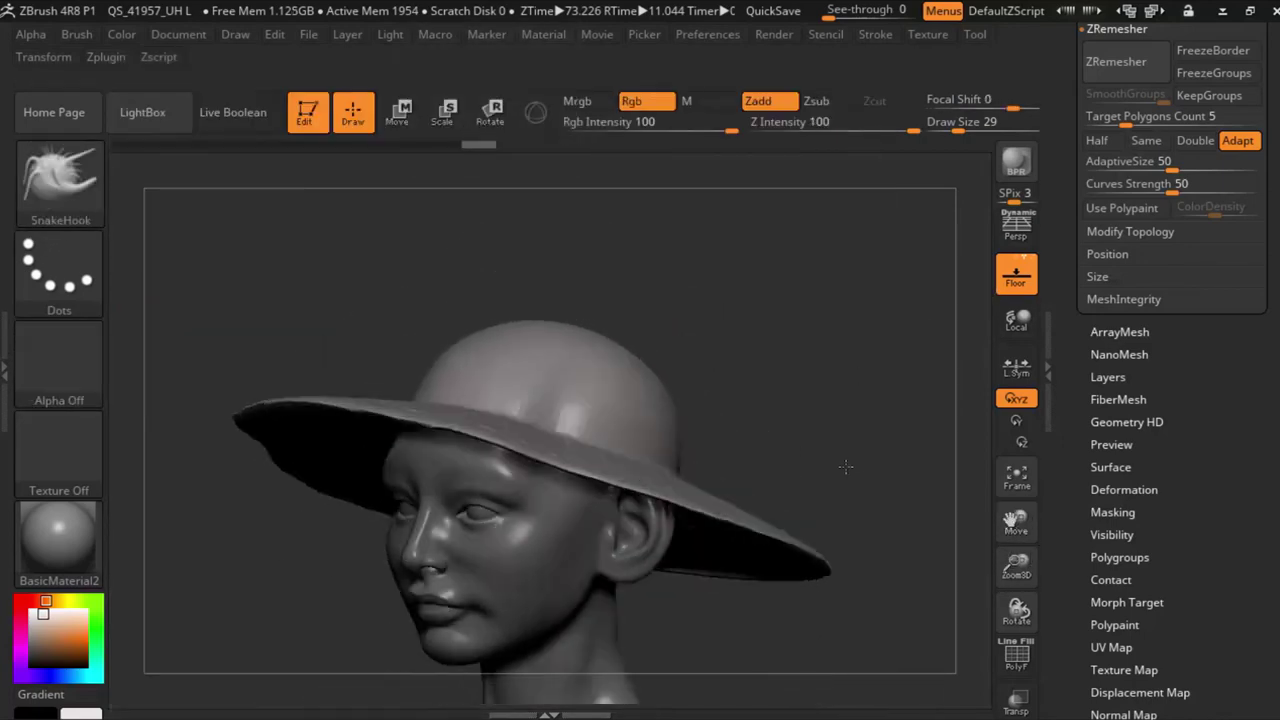
{"action": "left_click_drag", "start_coordinate": [937, 117], "coordinate": [985, 121]}
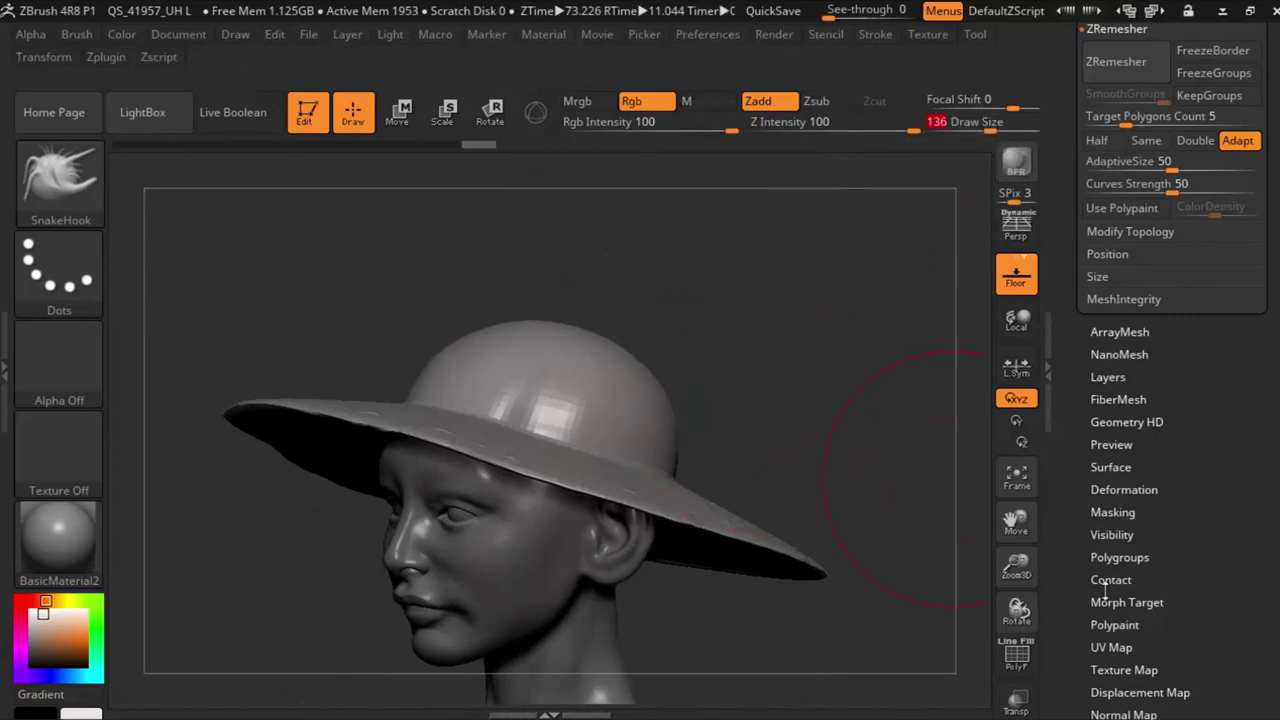
{"action": "left_click_drag", "start_coordinate": [1016, 520], "coordinate": [1019, 580]}
{"action": "left_click_drag", "start_coordinate": [975, 121], "coordinate": [956, 121]}
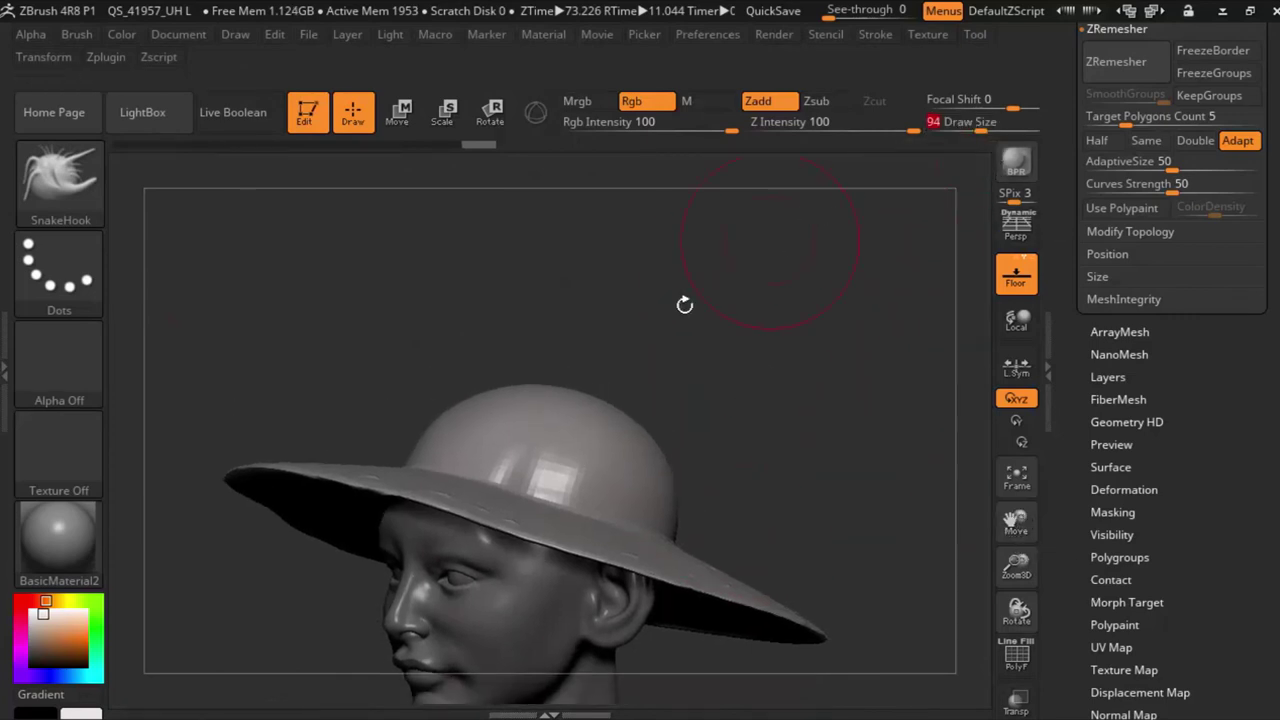
Step: Pull trial horns from the crown, then undo them so the dome is smooth again
{"action": "mouse_move", "coordinate": [659, 449]}
{"action": "left_mouse_down"}
{"action": "mouse_move", "coordinate": [747, 258]}
{"action": "mouse_move", "coordinate": [882, 250]}
{"action": "left_mouse_up"}
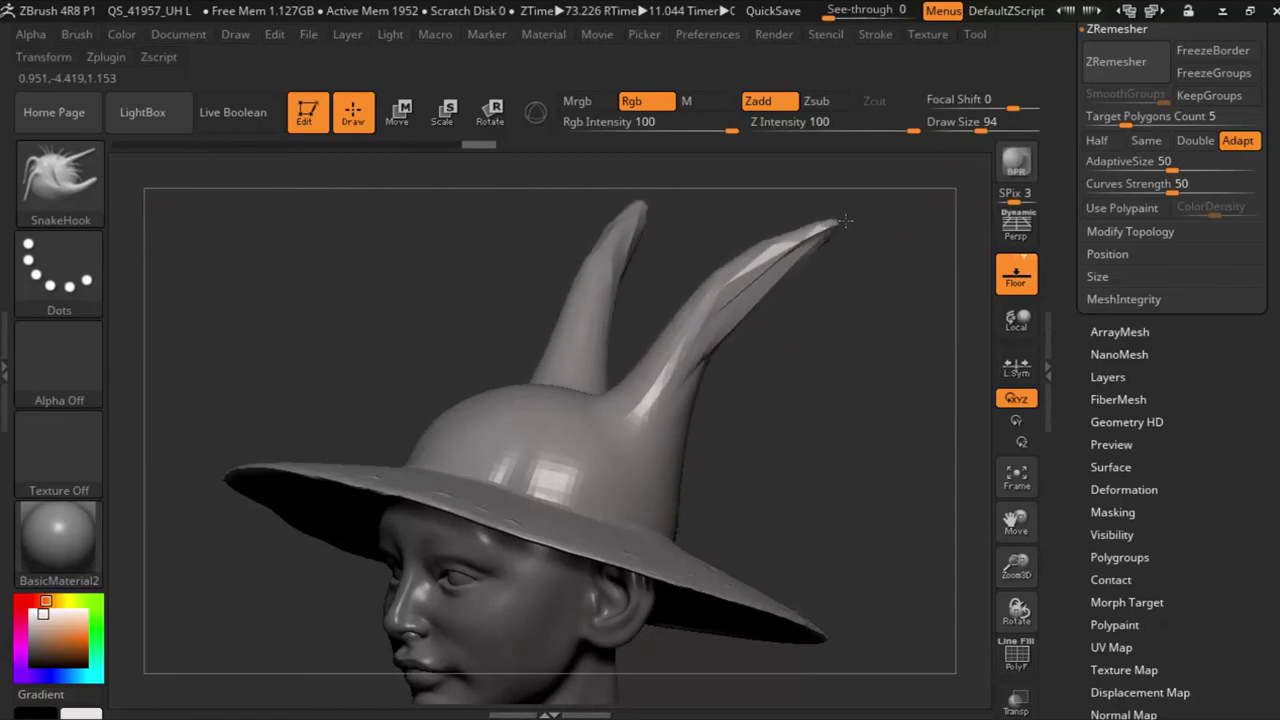
{"action": "left_click_drag", "start_coordinate": [882, 250], "coordinate": [925, 470]}
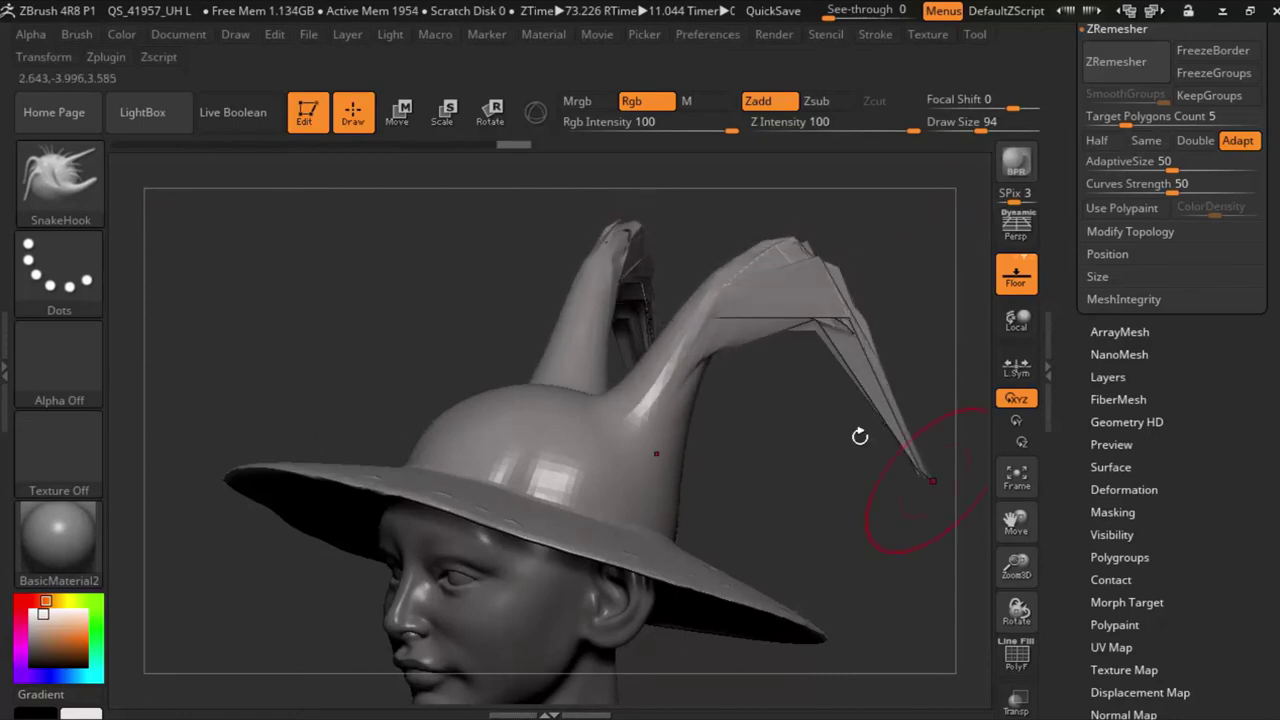
{"action": "key", "text": "ctrl"}
{"action": "key", "text": "ctrl+z"}
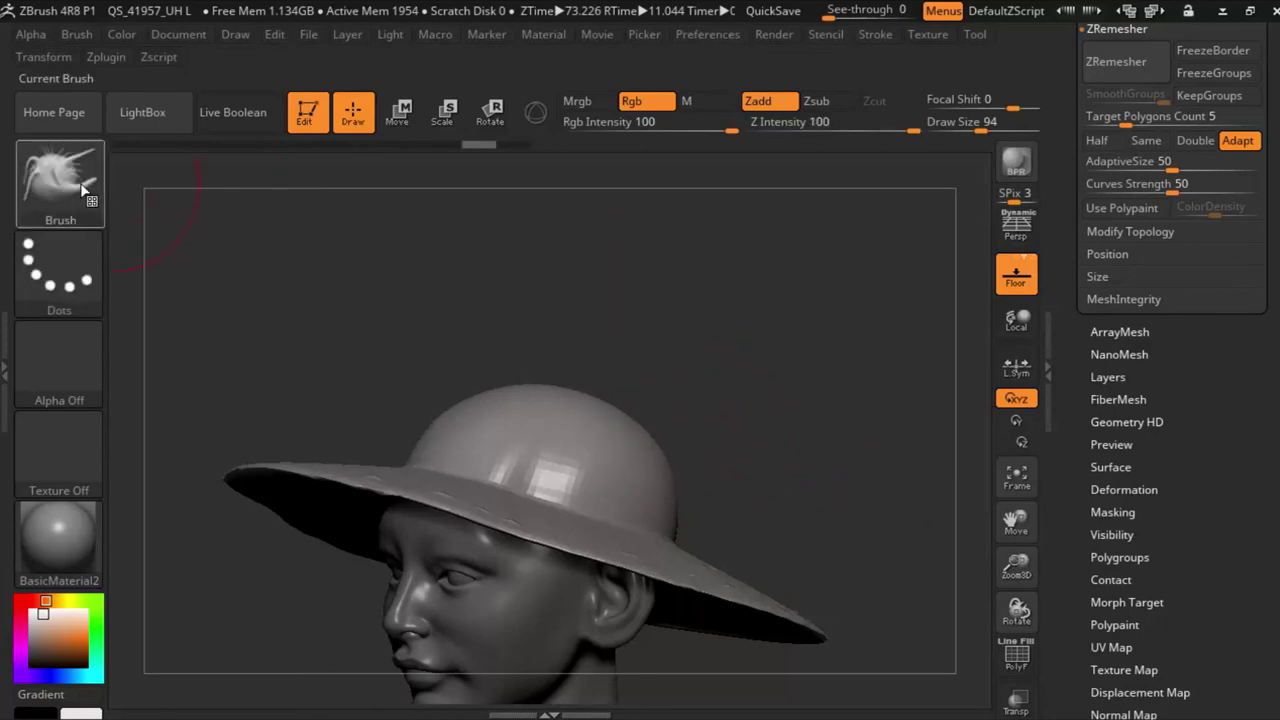
{"action": "left_click", "coordinate": [82, 188]}
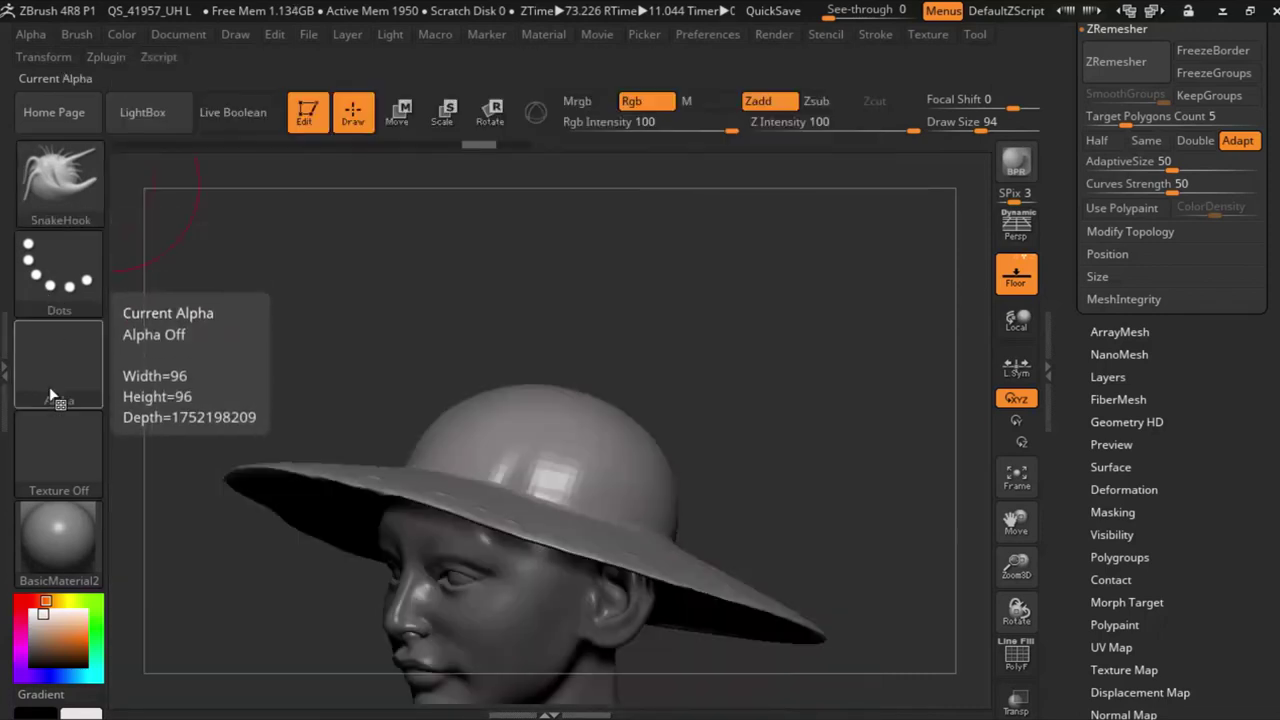
Step: Try Texture 25, reframe the model, then select the Standard brush
{"action": "left_click", "coordinate": [72, 452]}
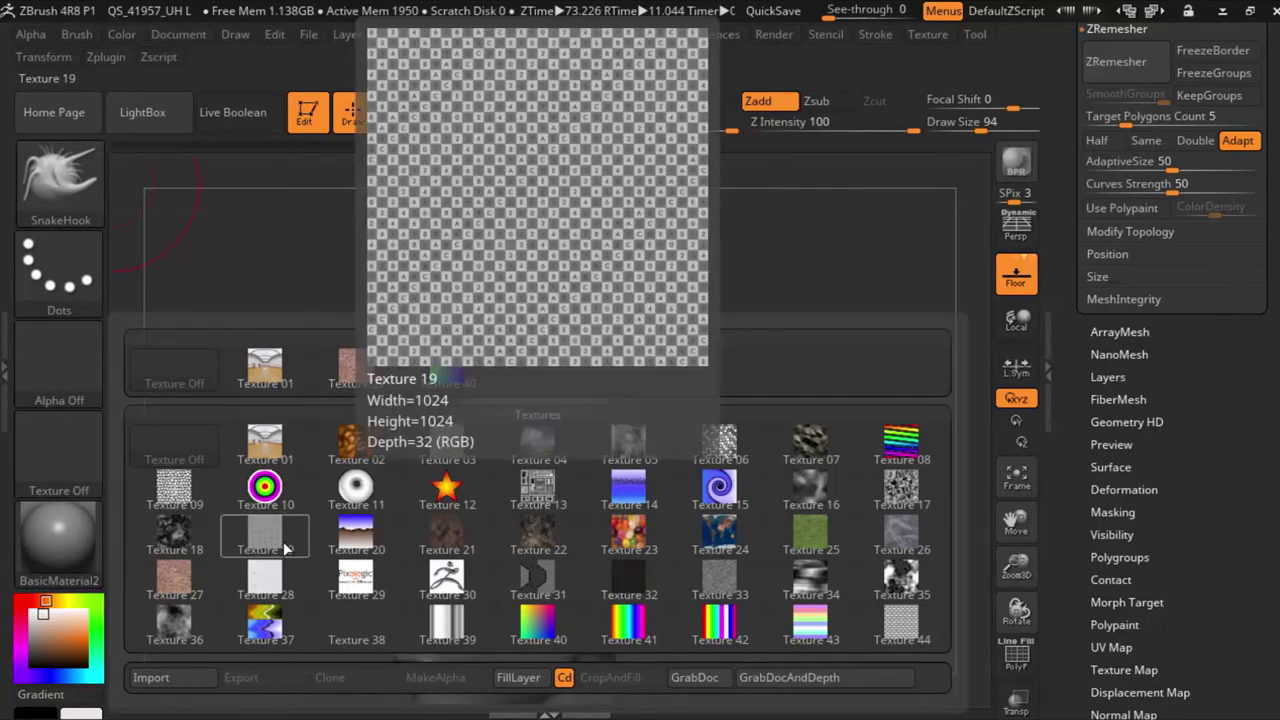
{"action": "left_click", "coordinate": [811, 536]}
{"action": "left_click", "coordinate": [1016, 476]}
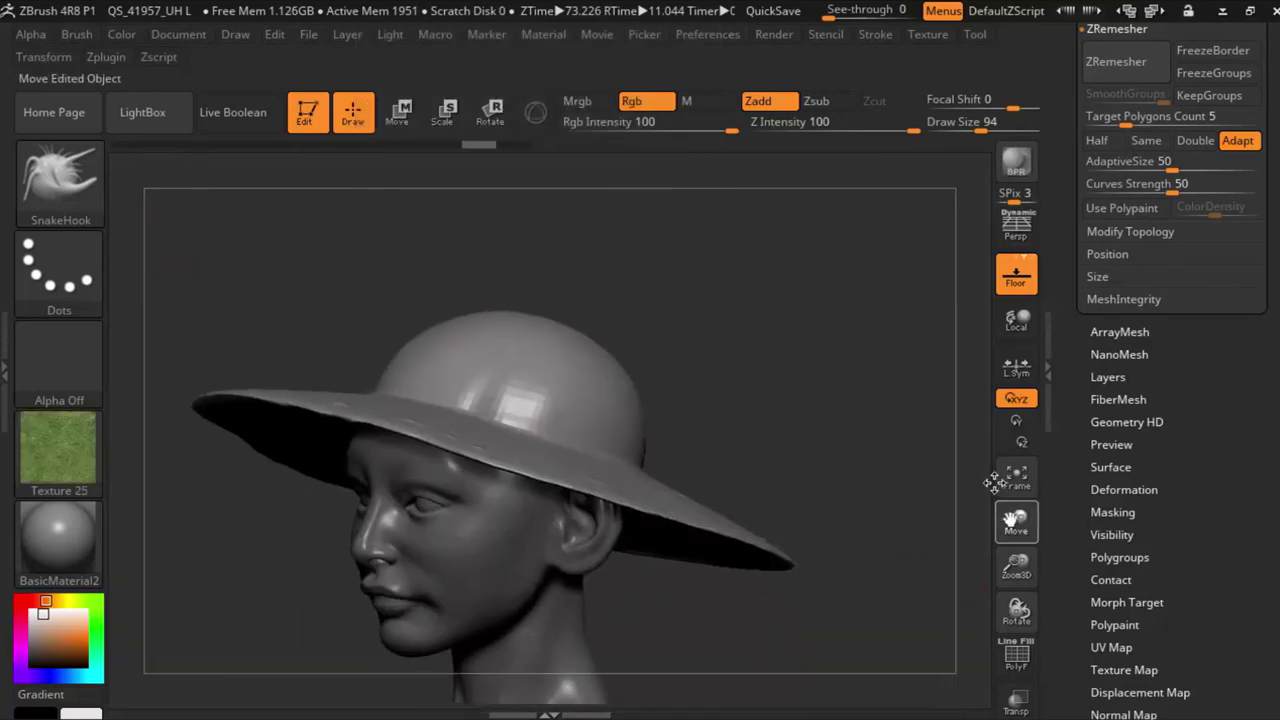
{"action": "left_click", "coordinate": [52, 210]}
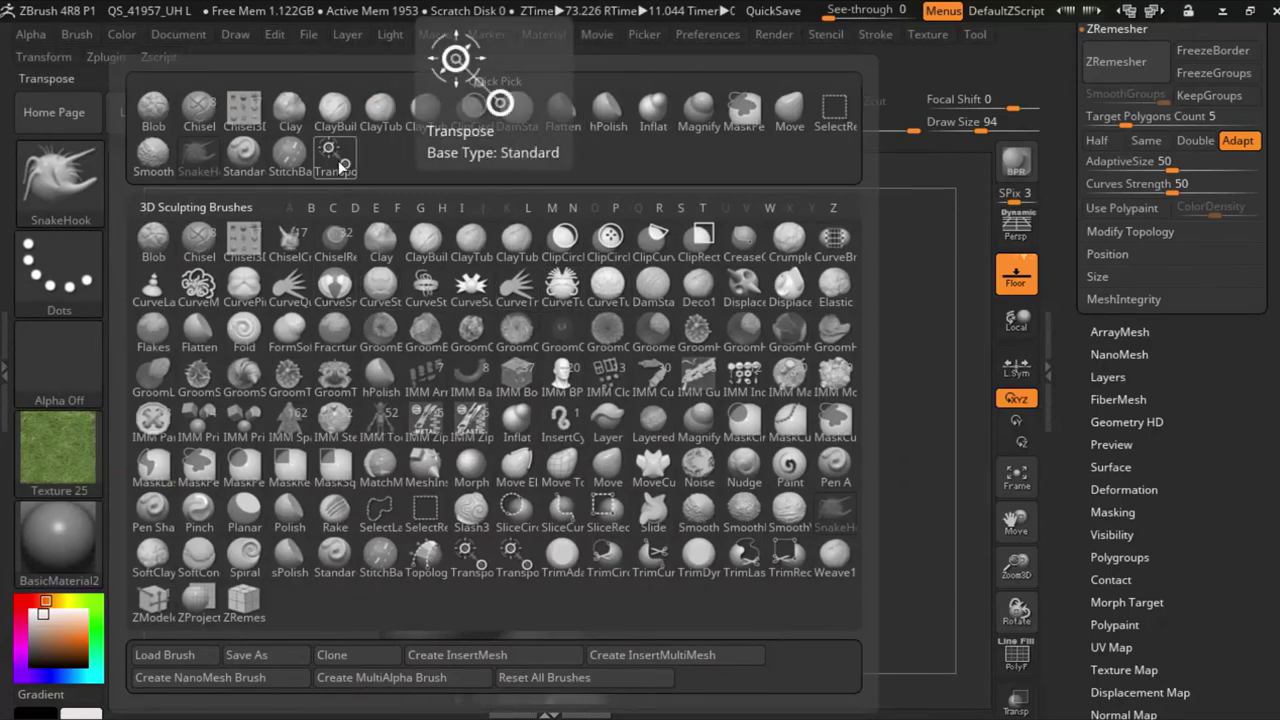
{"action": "left_click", "coordinate": [243, 152]}
{"action": "left_click_drag", "start_coordinate": [1016, 517], "coordinate": [1016, 545]}
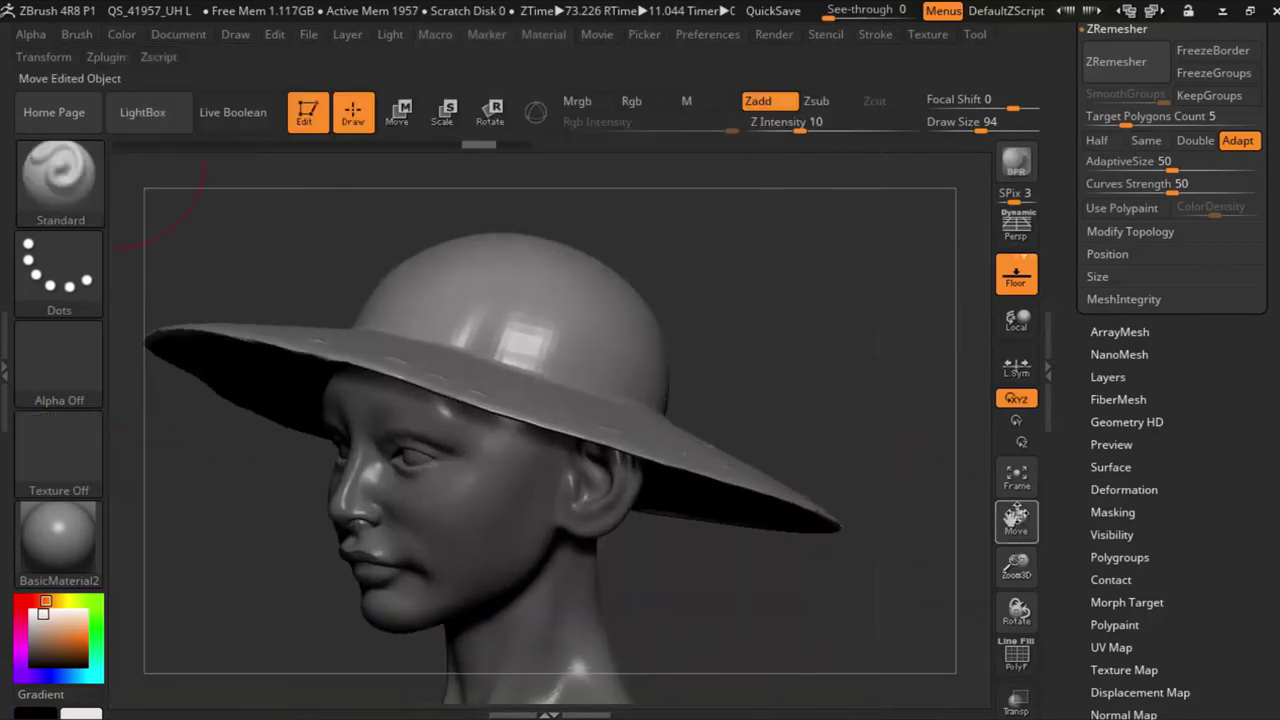
Step: Set Draw Size to 80 and test-sculpt the hat dome, undoing the bulge
{"action": "left_click_drag", "start_coordinate": [990, 130], "coordinate": [976, 130]}
{"action": "left_click_drag", "start_coordinate": [871, 300], "coordinate": [846, 374]}
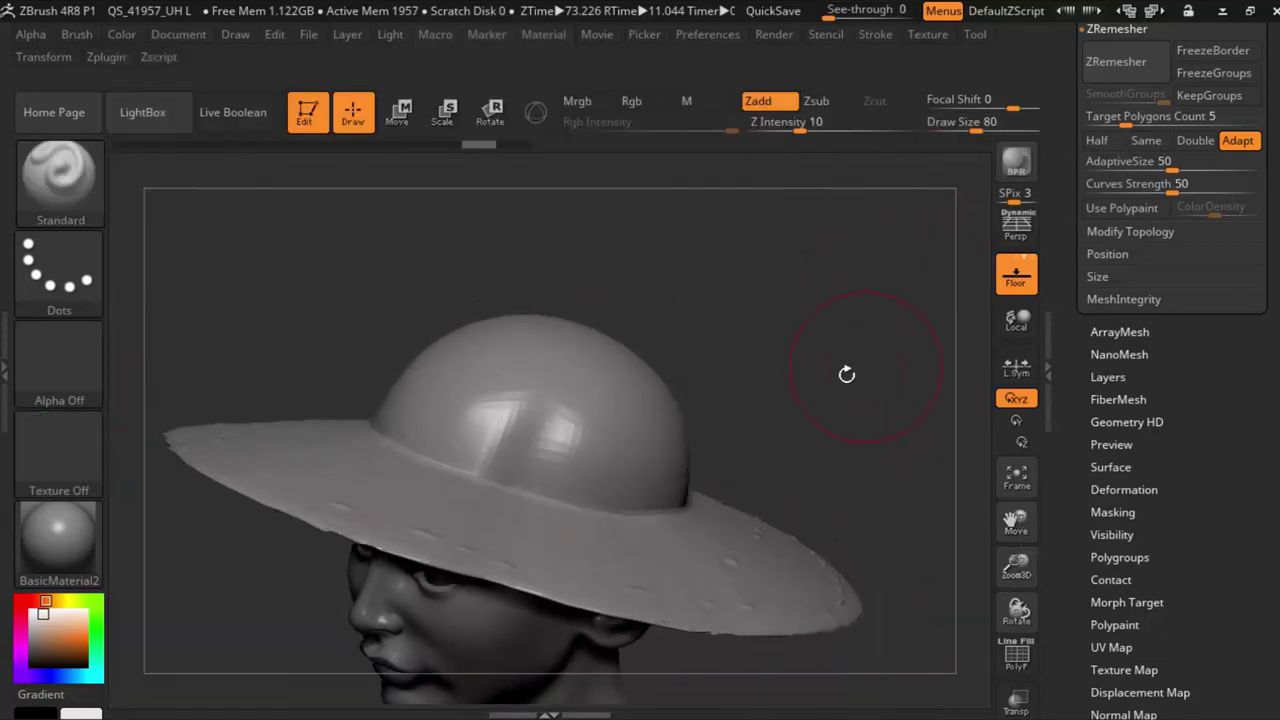
{"action": "mouse_move", "coordinate": [486, 414]}
{"action": "left_mouse_down"}
{"action": "mouse_move", "coordinate": [540, 430]}
{"action": "mouse_move", "coordinate": [490, 448]}
{"action": "mouse_move", "coordinate": [568, 446]}
{"action": "left_mouse_up"}
{"action": "mouse_move", "coordinate": [685, 443]}
{"action": "left_mouse_down"}
{"action": "mouse_move", "coordinate": [829, 366]}
{"action": "mouse_move", "coordinate": [560, 430]}
{"action": "mouse_move", "coordinate": [480, 420]}
{"action": "mouse_move", "coordinate": [420, 350]}
{"action": "mouse_move", "coordinate": [580, 411]}
{"action": "left_mouse_up"}
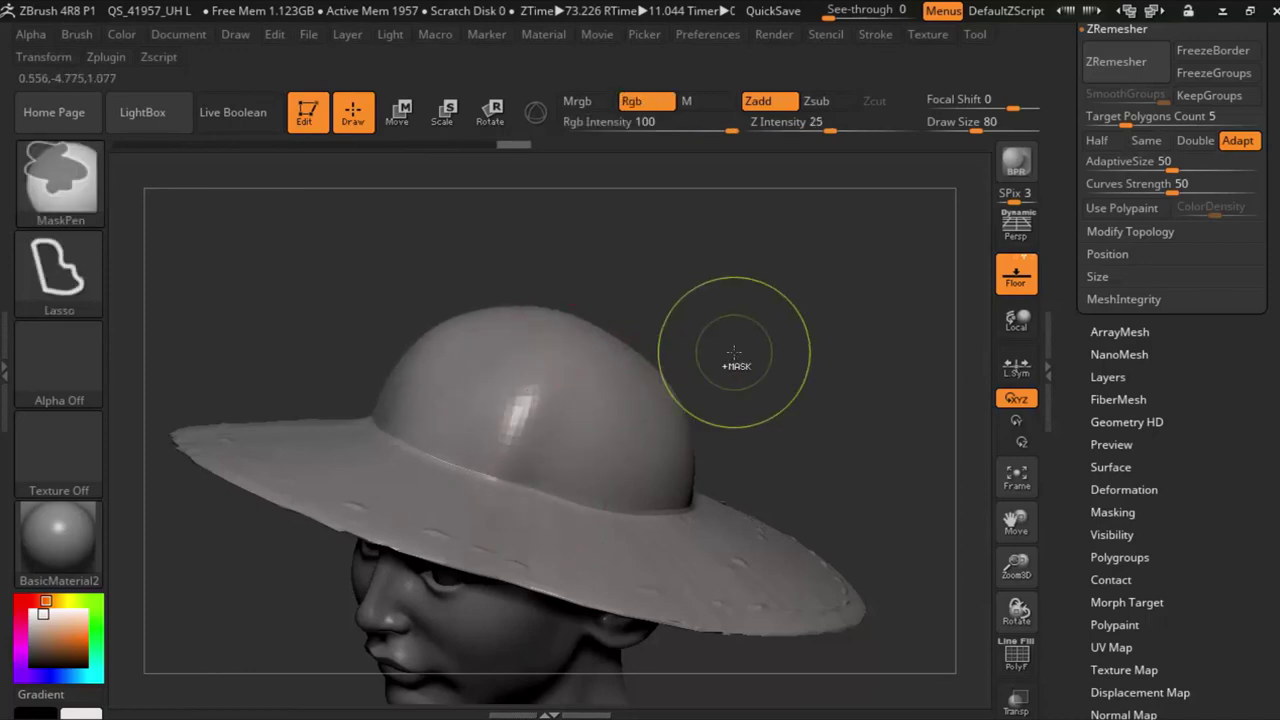
{"action": "mouse_move", "coordinate": [714, 343]}
{"action": "left_mouse_down"}
{"action": "mouse_move", "coordinate": [544, 279]}
{"action": "mouse_move", "coordinate": [640, 350]}
{"action": "left_mouse_up"}
{"action": "key", "text": "ctrl+z"}
{"action": "left_click_drag", "start_coordinate": [730, 319], "coordinate": [644, 212]}
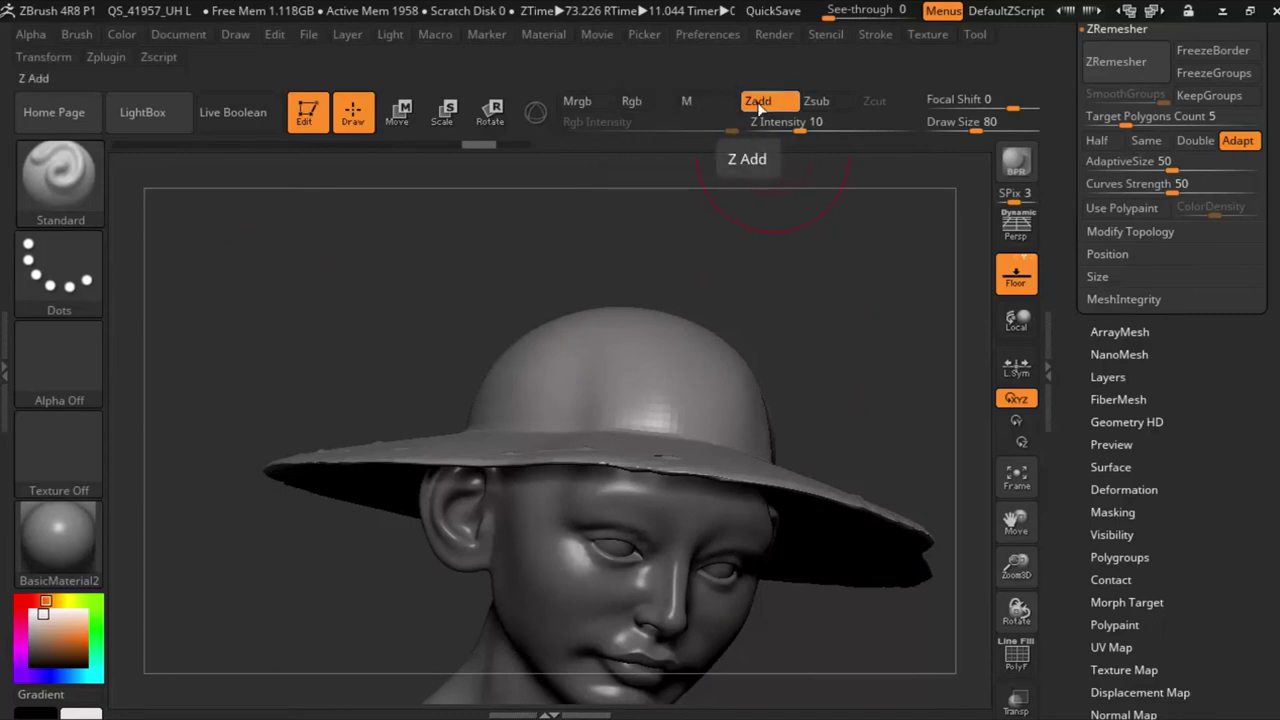
Step: Turn off Zadd, enable Rgb, and polypaint the crown green with Texture 25
{"action": "left_click", "coordinate": [769, 106]}
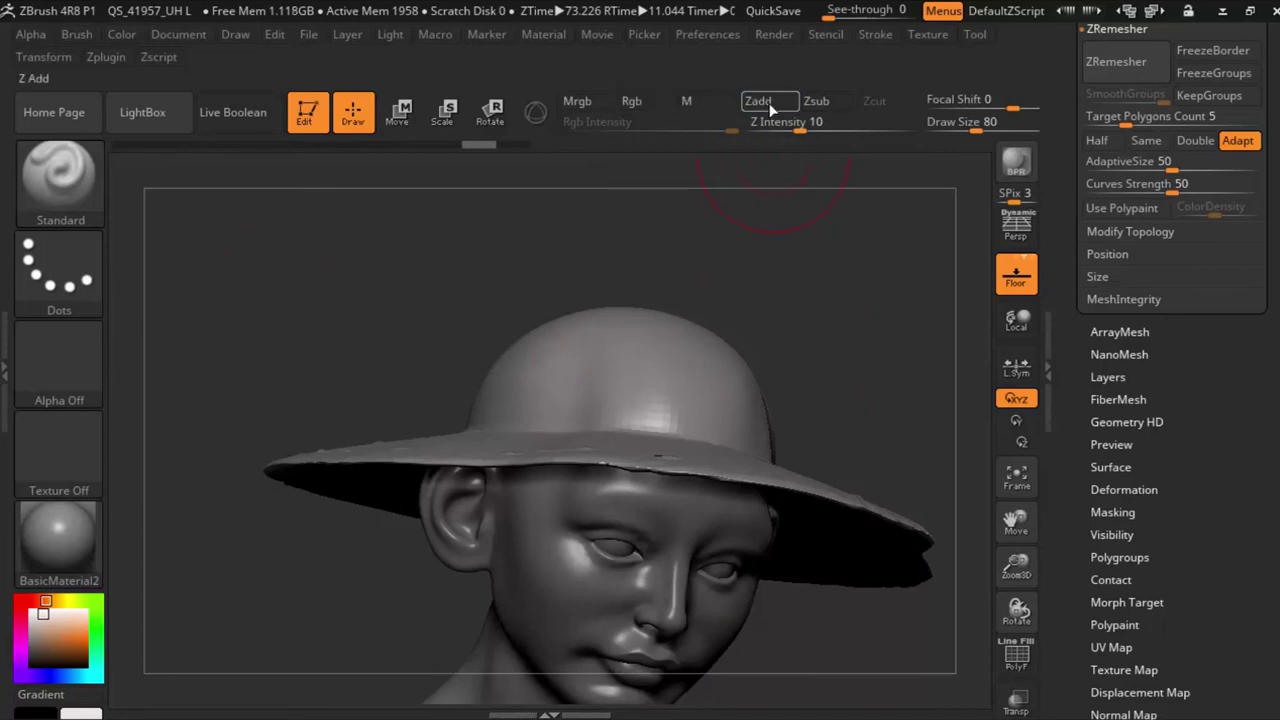
{"action": "left_click", "coordinate": [631, 106]}
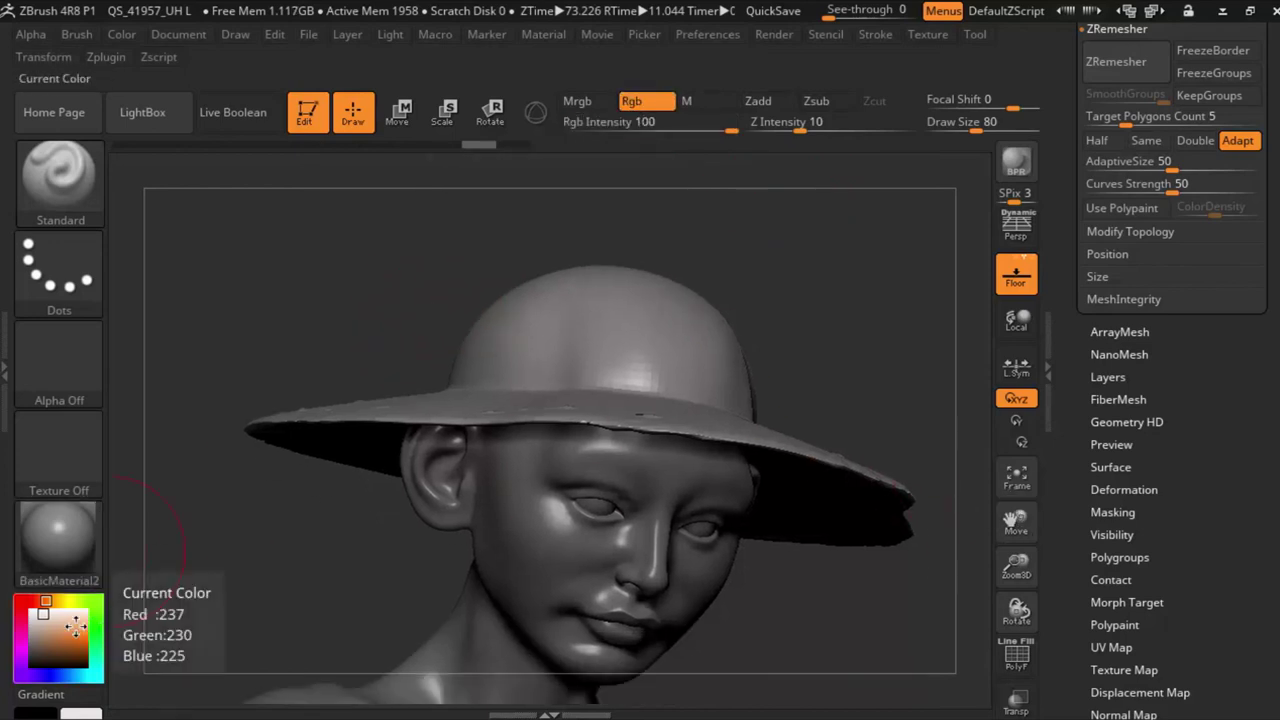
{"action": "left_click", "coordinate": [58, 464]}
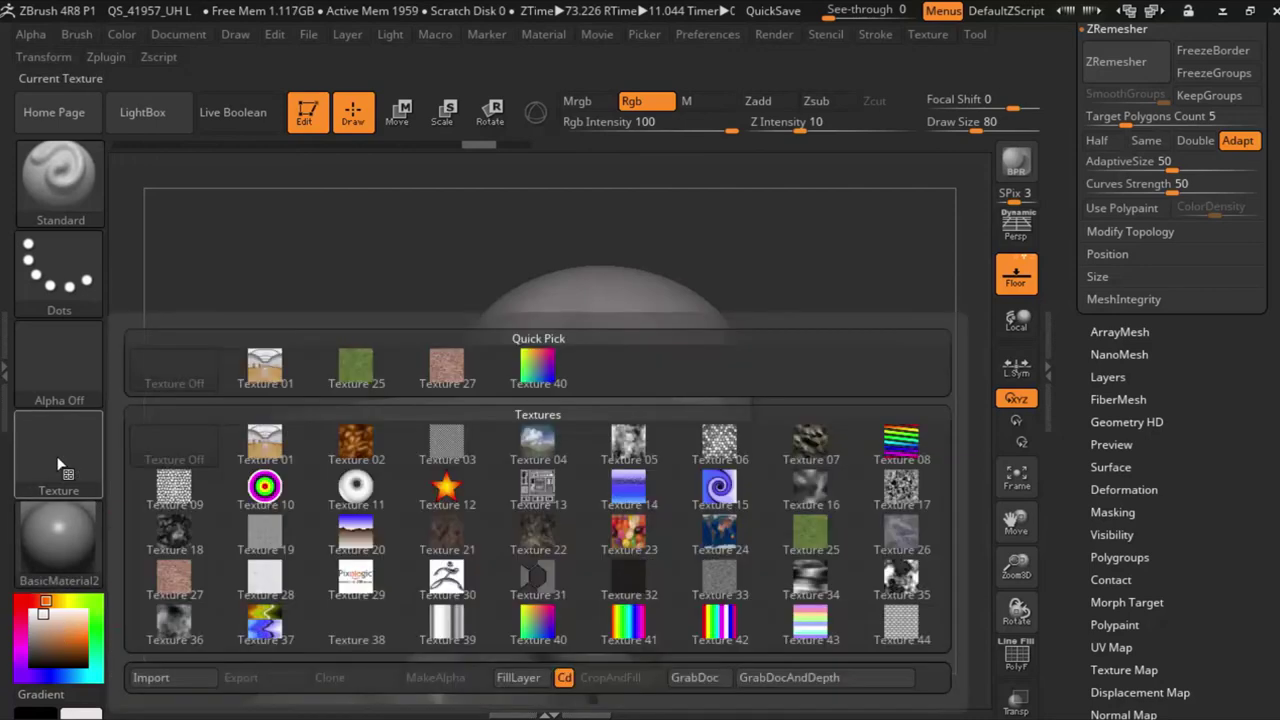
{"action": "left_click", "coordinate": [375, 380]}
{"action": "left_click_drag", "start_coordinate": [286, 300], "coordinate": [386, 328]}
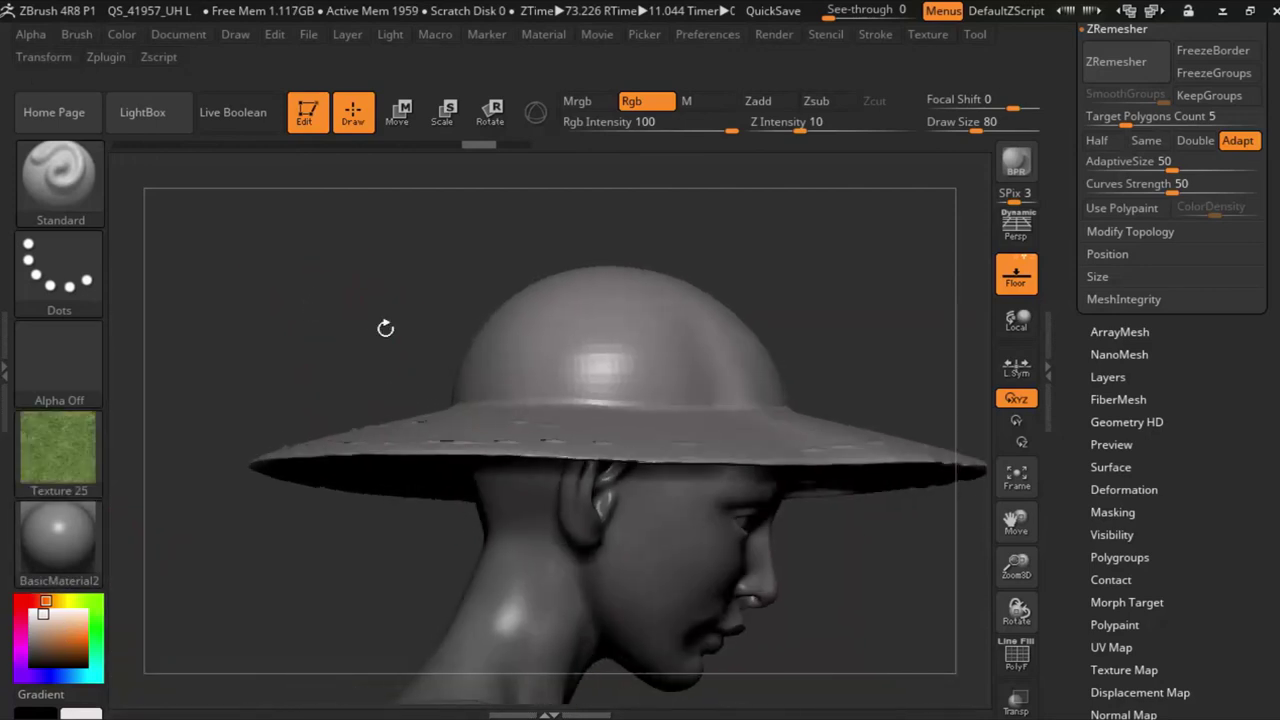
{"action": "left_click_drag", "start_coordinate": [543, 357], "coordinate": [778, 370]}
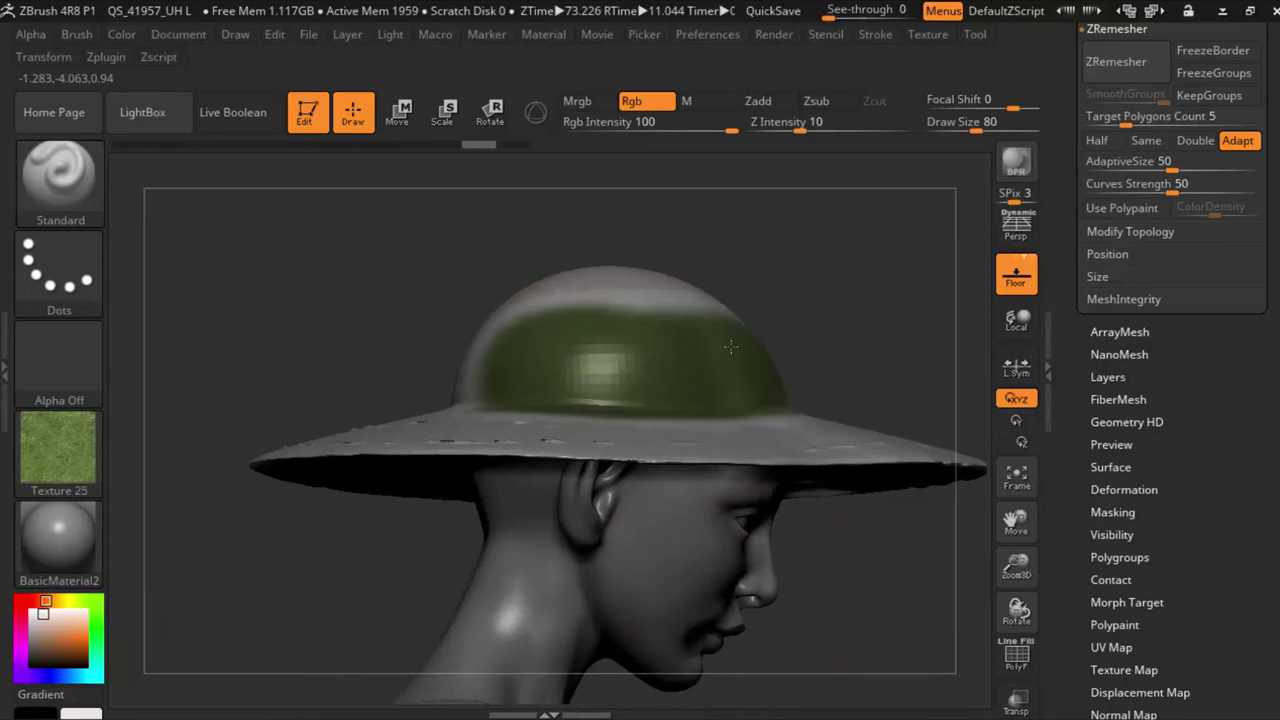
{"action": "mouse_move", "coordinate": [820, 280]}
{"action": "left_mouse_down"}
{"action": "mouse_move", "coordinate": [838, 331]}
{"action": "mouse_move", "coordinate": [830, 420]}
{"action": "left_mouse_up"}
{"action": "mouse_move", "coordinate": [560, 480]}
{"action": "left_mouse_down"}
{"action": "mouse_move", "coordinate": [614, 457]}
{"action": "mouse_move", "coordinate": [500, 400]}
{"action": "mouse_move", "coordinate": [650, 320]}
{"action": "mouse_move", "coordinate": [568, 328]}
{"action": "left_mouse_up"}
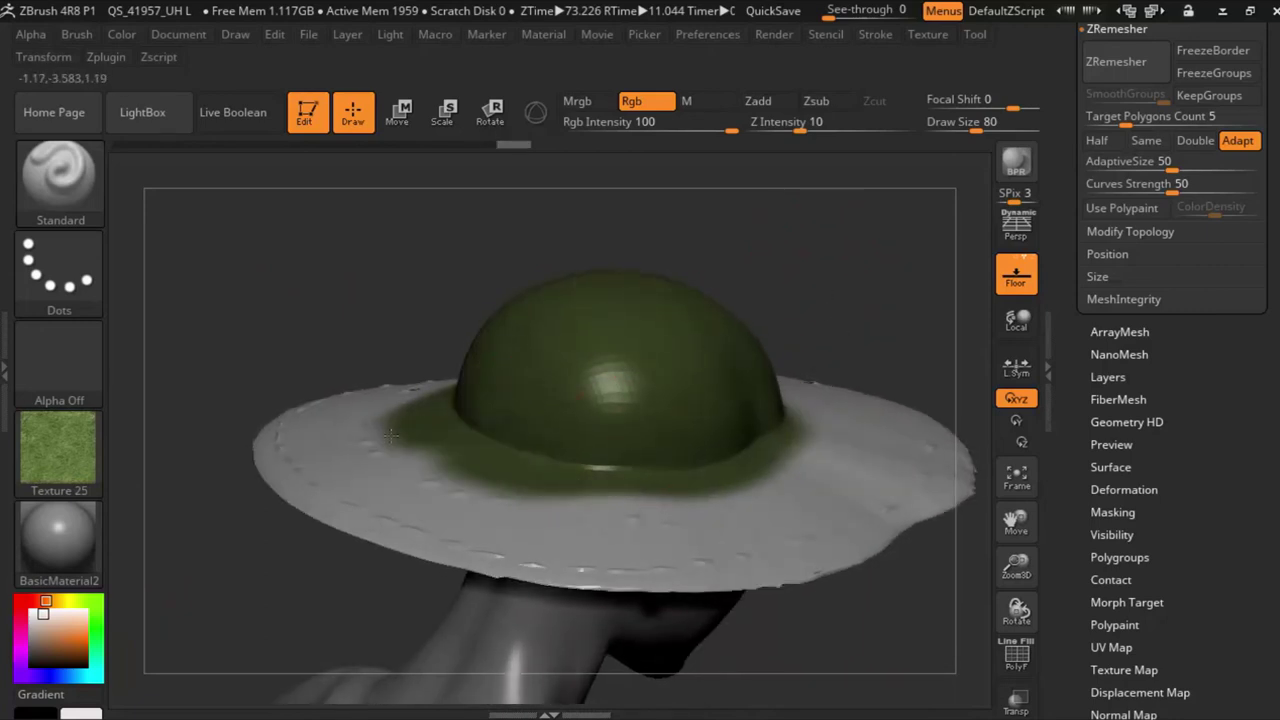
{"action": "mouse_move", "coordinate": [390, 435]}
{"action": "left_mouse_down"}
{"action": "mouse_move", "coordinate": [450, 500]}
{"action": "mouse_move", "coordinate": [520, 530]}
{"action": "mouse_move", "coordinate": [680, 540]}
{"action": "left_mouse_up"}
Step: Paint purple and green streaks on the brim with Texture 10
{"action": "left_click", "coordinate": [57, 465]}
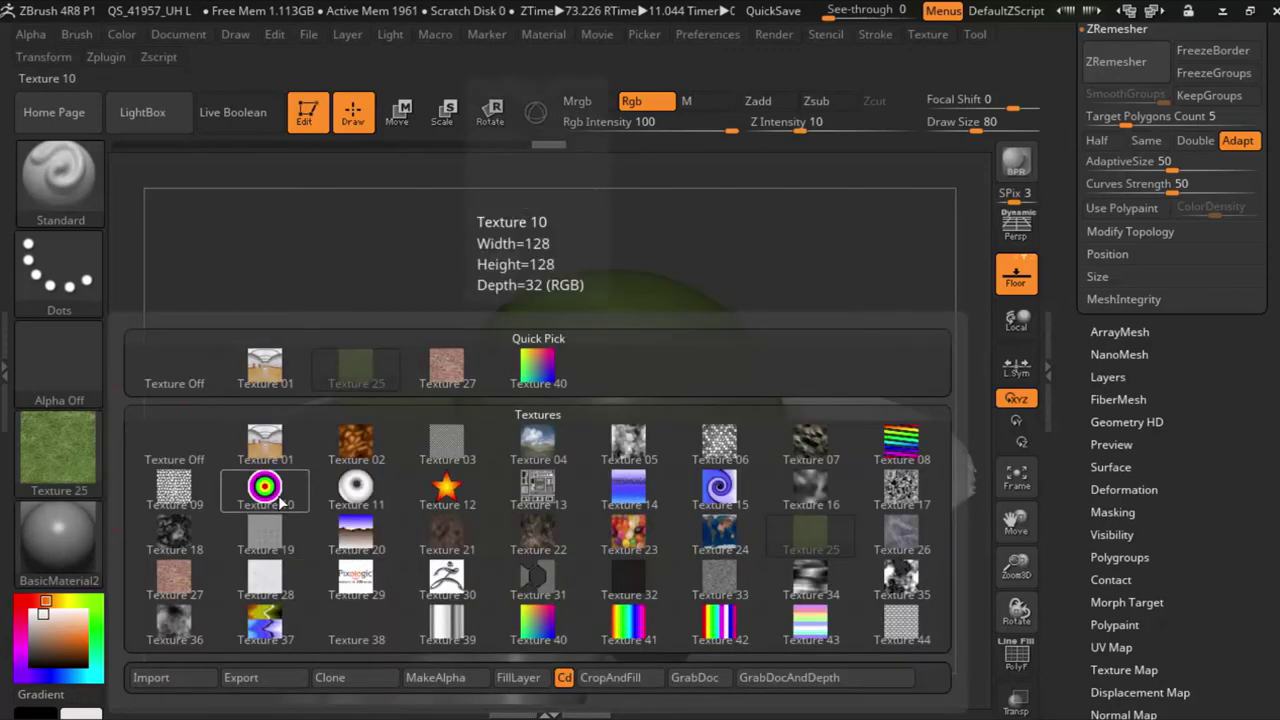
{"action": "left_click", "coordinate": [265, 487]}
{"action": "left_click_drag", "start_coordinate": [760, 232], "coordinate": [755, 266]}
{"action": "mouse_move", "coordinate": [457, 529]}
{"action": "left_mouse_down"}
{"action": "mouse_move", "coordinate": [580, 590]}
{"action": "mouse_move", "coordinate": [300, 450]}
{"action": "mouse_move", "coordinate": [481, 549]}
{"action": "left_mouse_up"}
Step: Paint a tan smudge on the front brim with Texture 01 and enable Gradient
{"action": "left_click", "coordinate": [57, 447]}
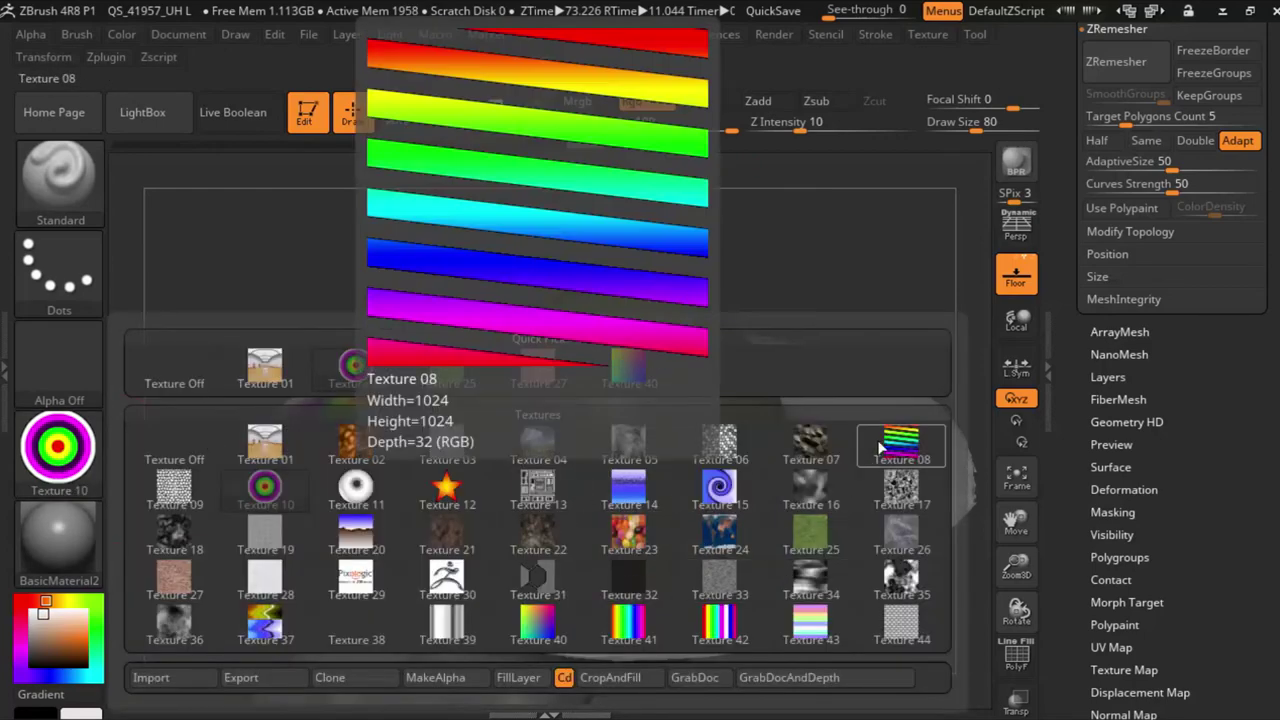
{"action": "left_click", "coordinate": [266, 443]}
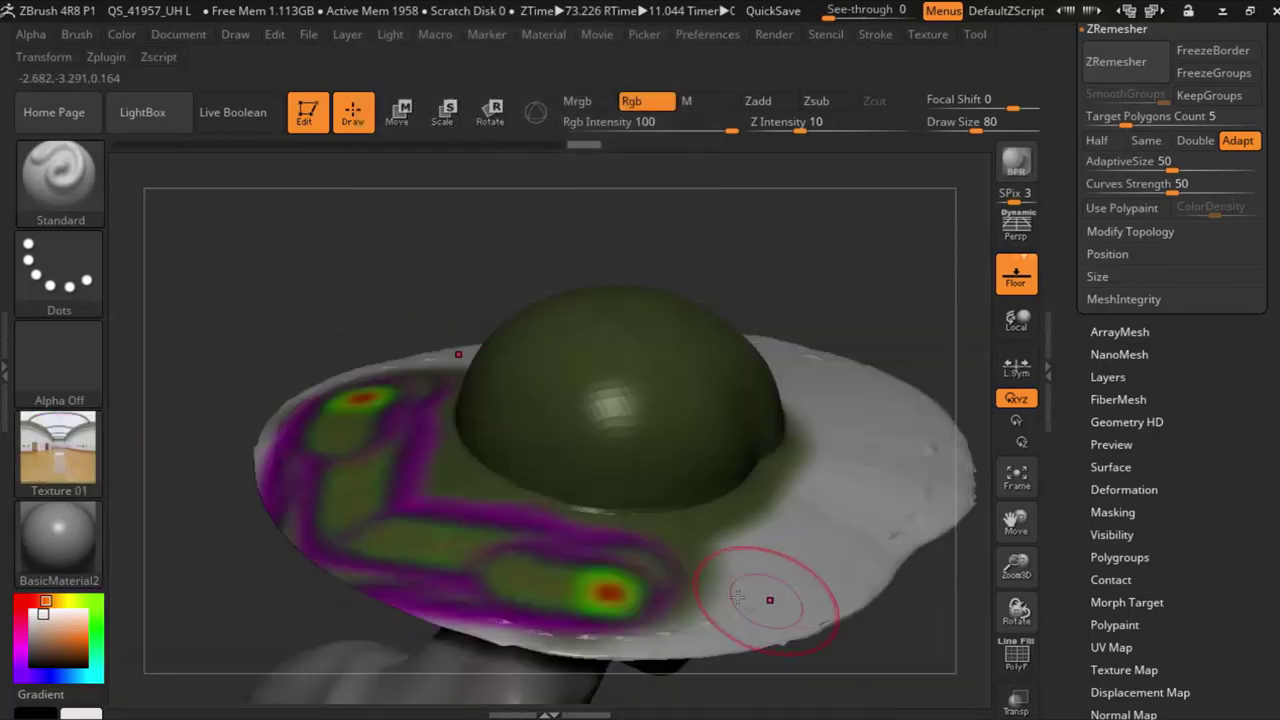
{"action": "mouse_move", "coordinate": [740, 560]}
{"action": "left_mouse_down"}
{"action": "mouse_move", "coordinate": [578, 612]}
{"action": "mouse_move", "coordinate": [820, 500]}
{"action": "mouse_move", "coordinate": [922, 649]}
{"action": "mouse_move", "coordinate": [1045, 542]}
{"action": "mouse_move", "coordinate": [1106, 432]}
{"action": "left_mouse_up"}
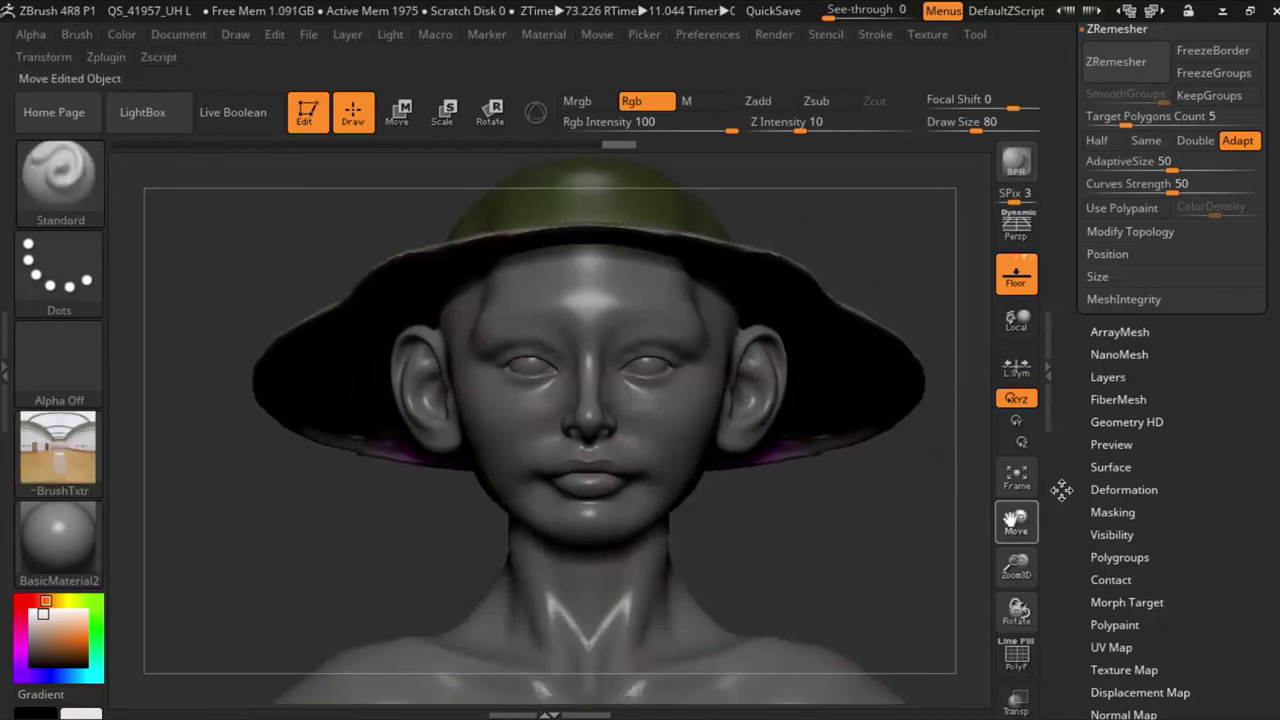
{"action": "left_click", "coordinate": [40, 694]}
{"action": "left_click_drag", "start_coordinate": [165, 624], "coordinate": [327, 662]}
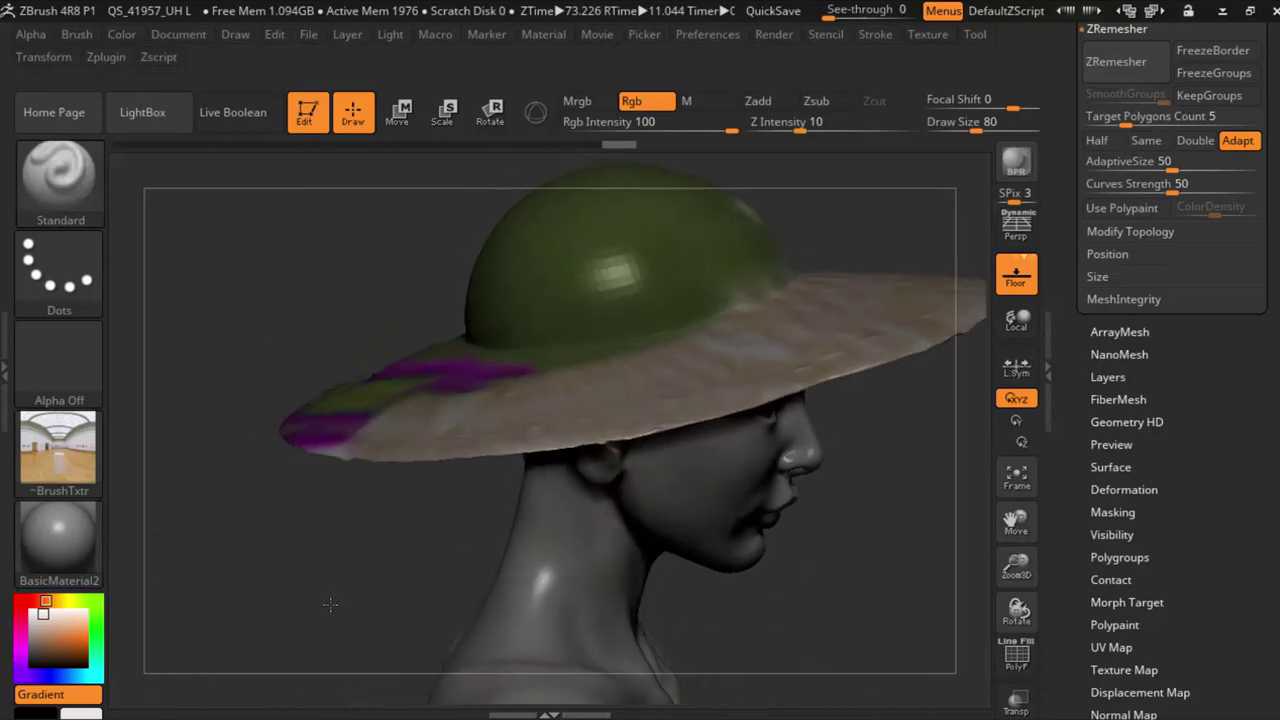
{"action": "left_click_drag", "start_coordinate": [1016, 520], "coordinate": [735, 560]}
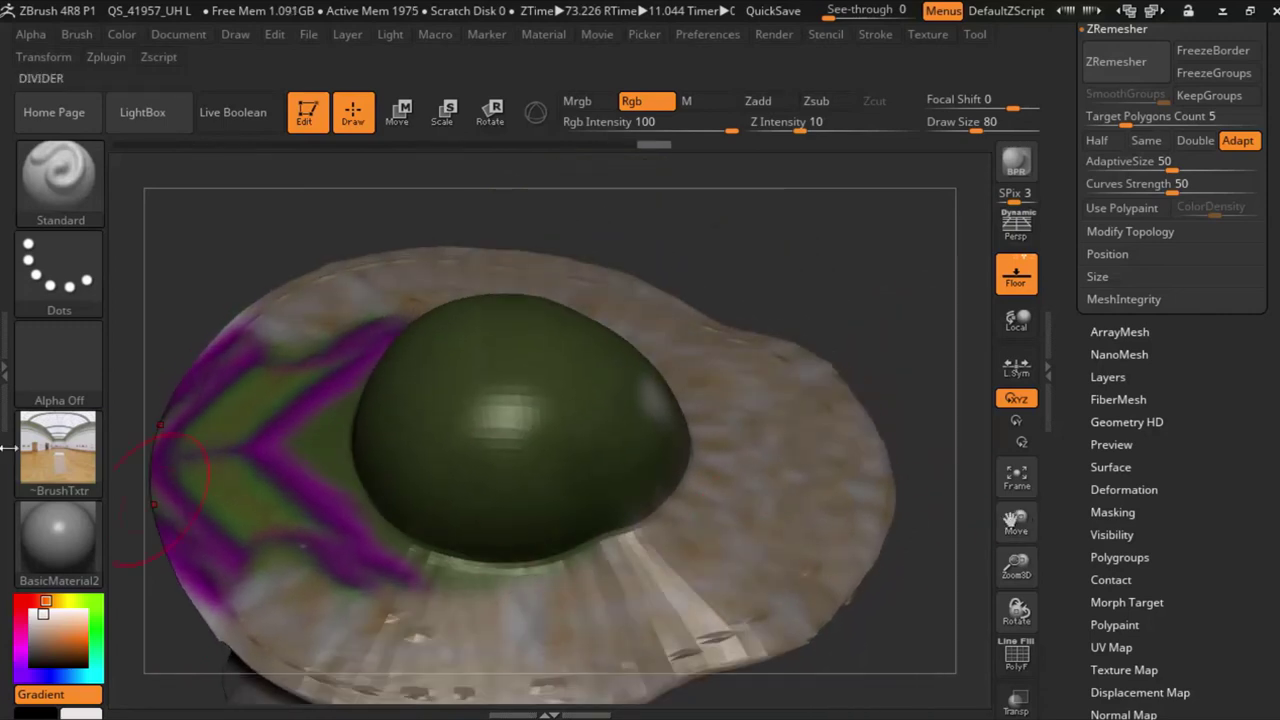
{"action": "left_click", "coordinate": [55, 447]}
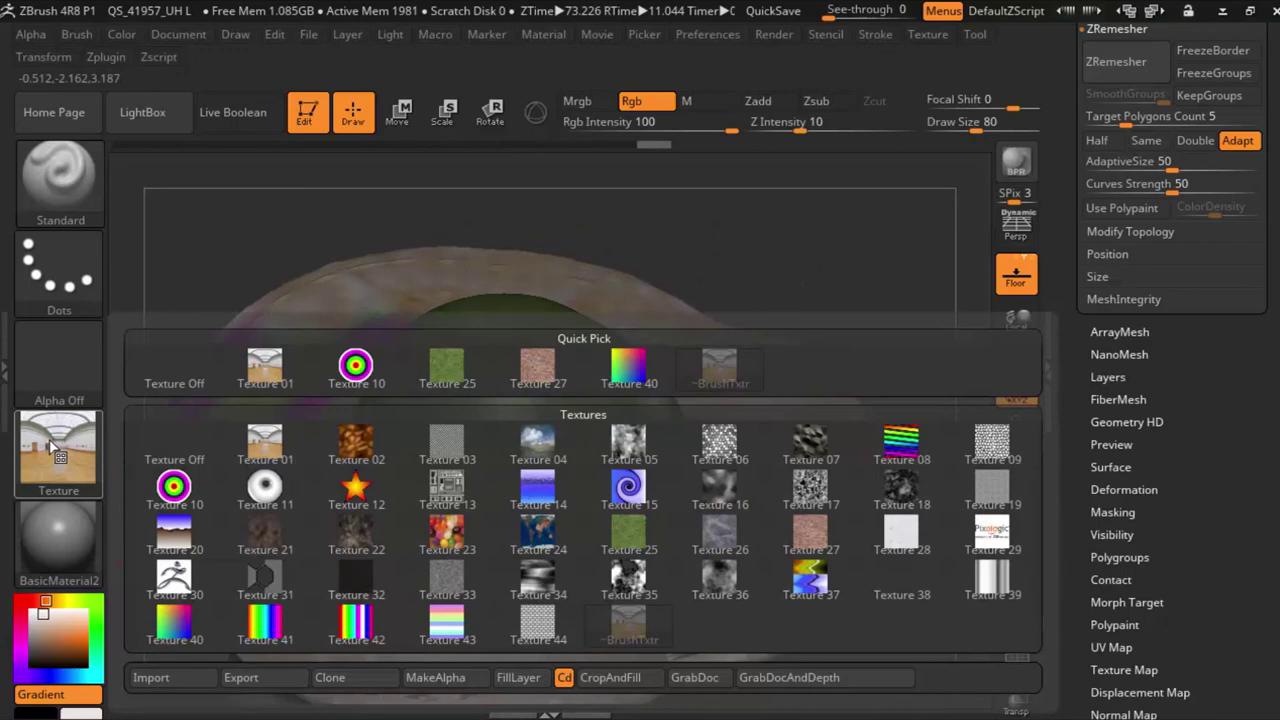
Step: Turn the brush texture off, pick light green, and test-paint the brim before undoing
{"action": "left_click", "coordinate": [174, 368]}
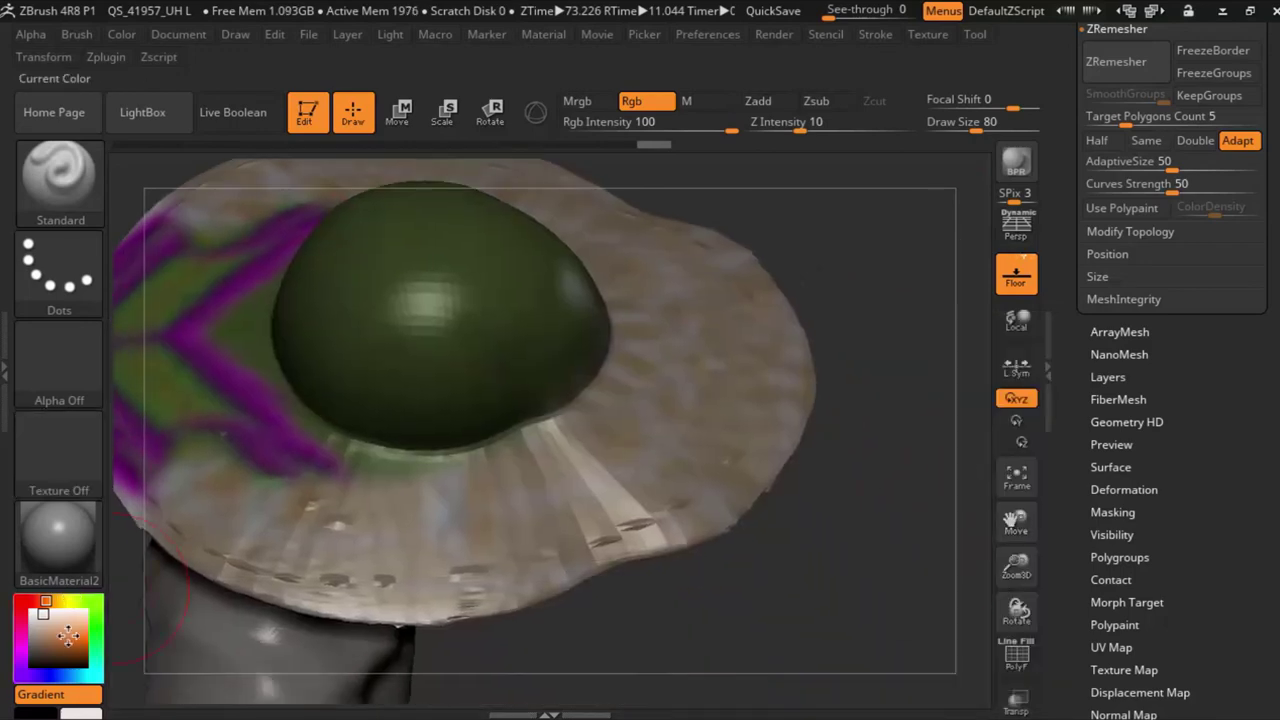
{"action": "left_click_drag", "start_coordinate": [68, 634], "coordinate": [72, 626]}
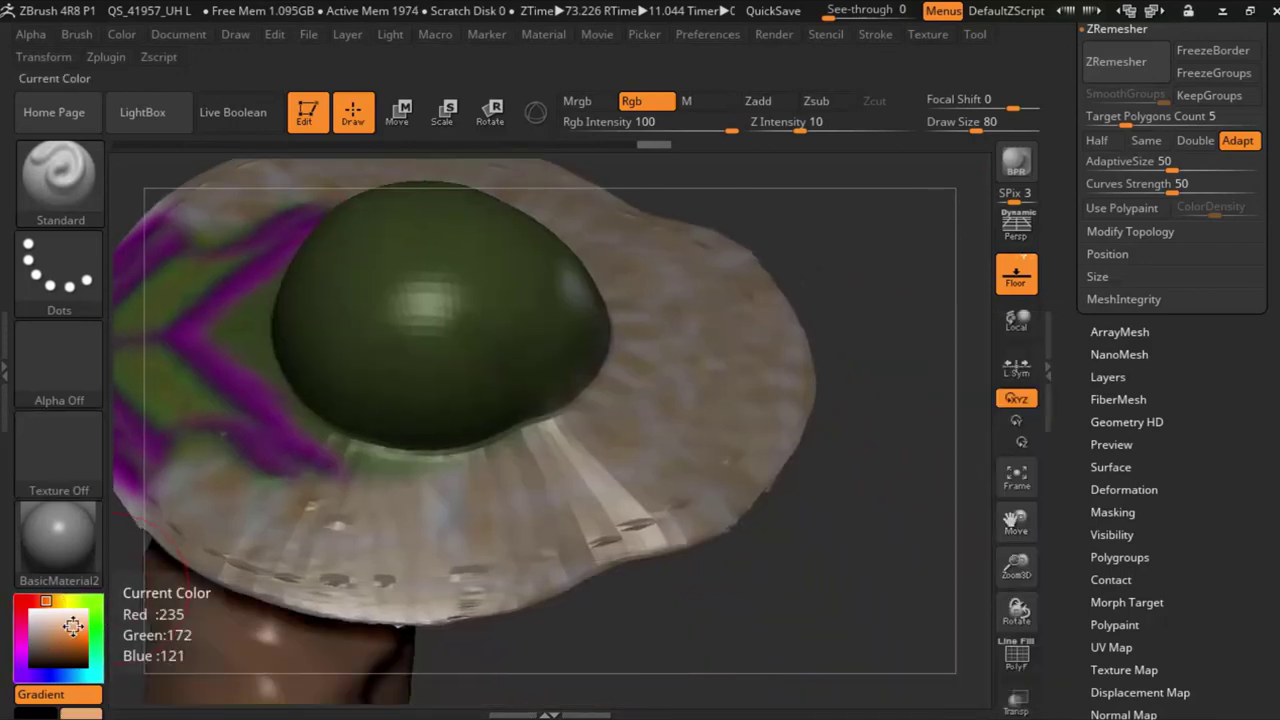
{"action": "left_click", "coordinate": [96, 614]}
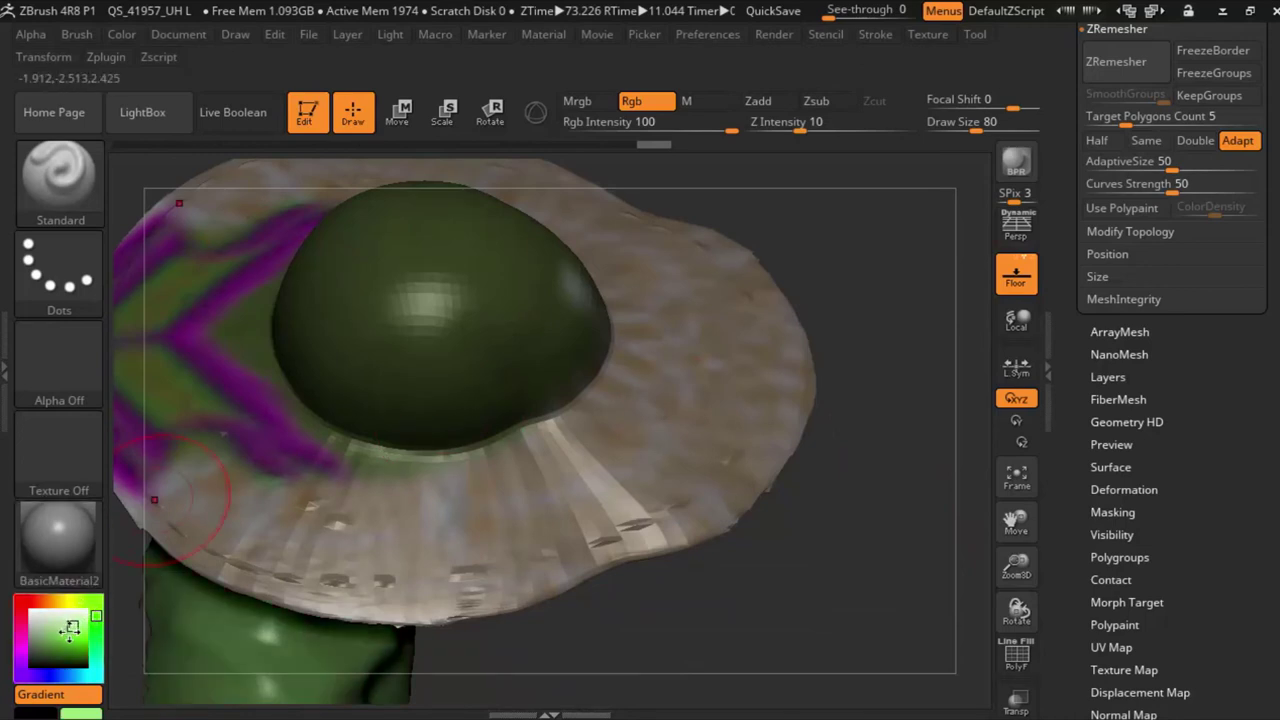
{"action": "left_click", "coordinate": [96, 622]}
{"action": "left_click", "coordinate": [96, 636]}
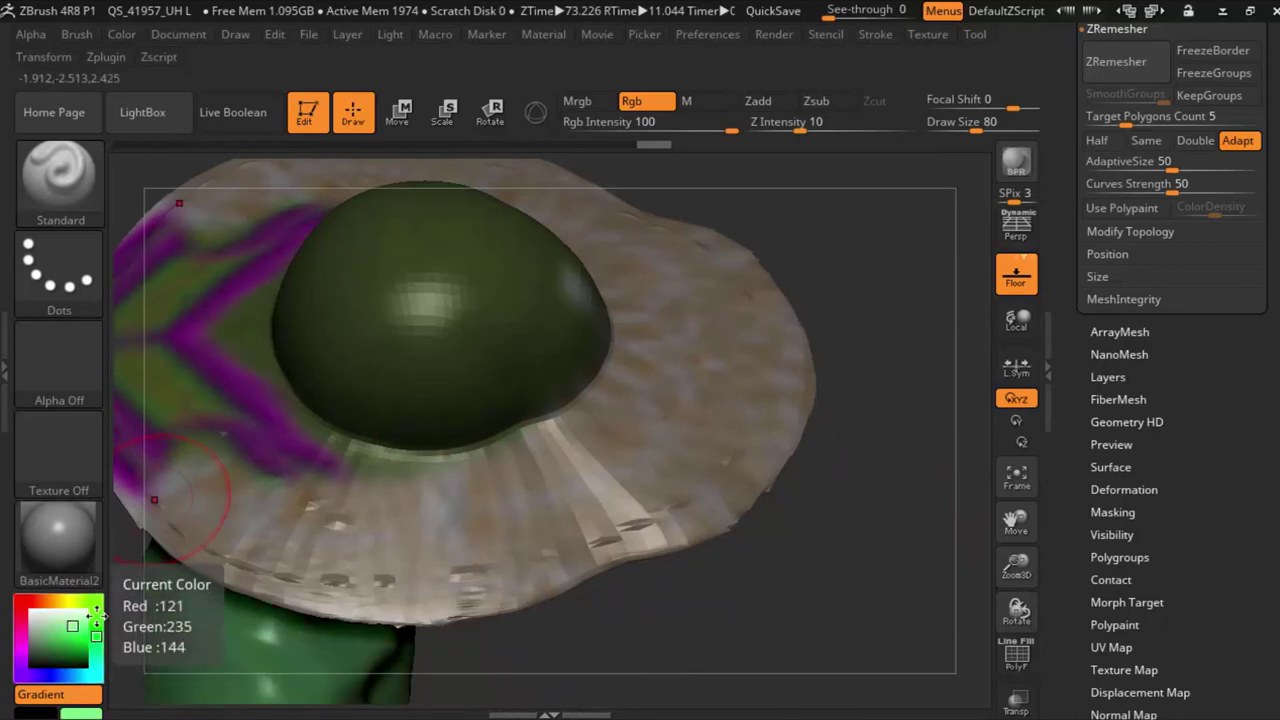
{"action": "left_click_drag", "start_coordinate": [805, 576], "coordinate": [674, 414]}
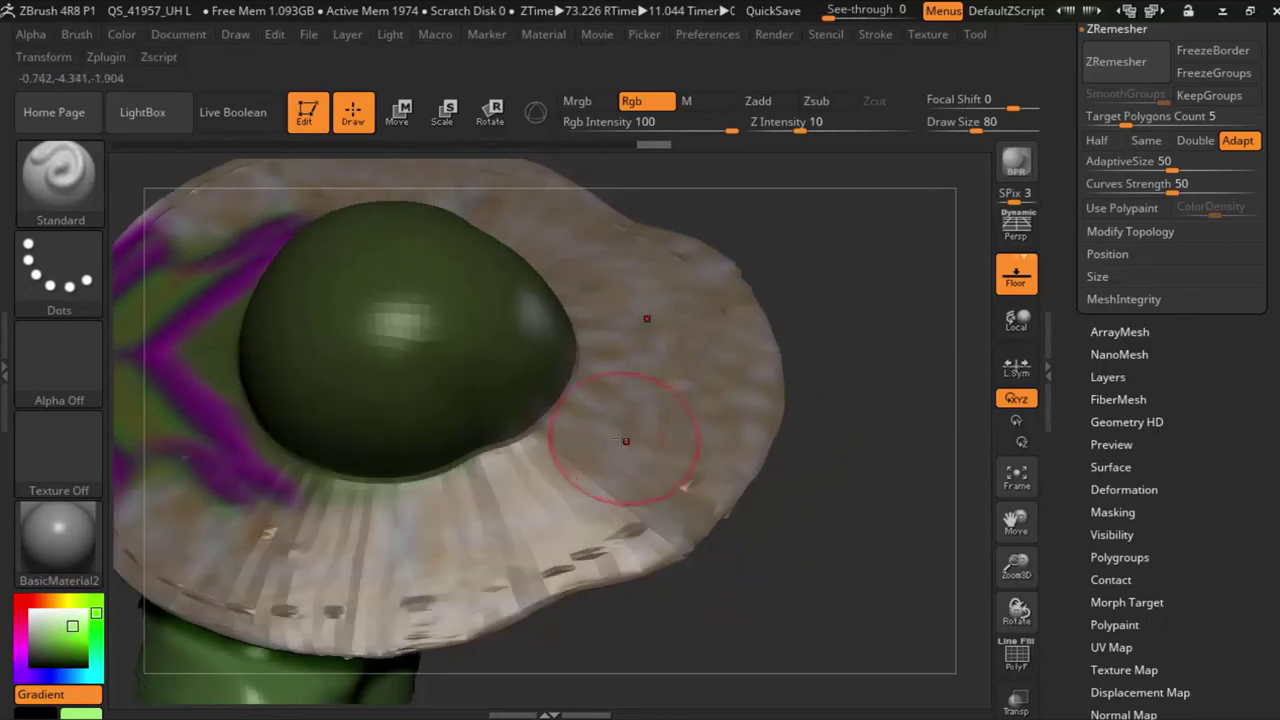
{"action": "mouse_move", "coordinate": [400, 540]}
{"action": "left_mouse_down"}
{"action": "mouse_move", "coordinate": [593, 474]}
{"action": "mouse_move", "coordinate": [646, 421]}
{"action": "left_mouse_up"}
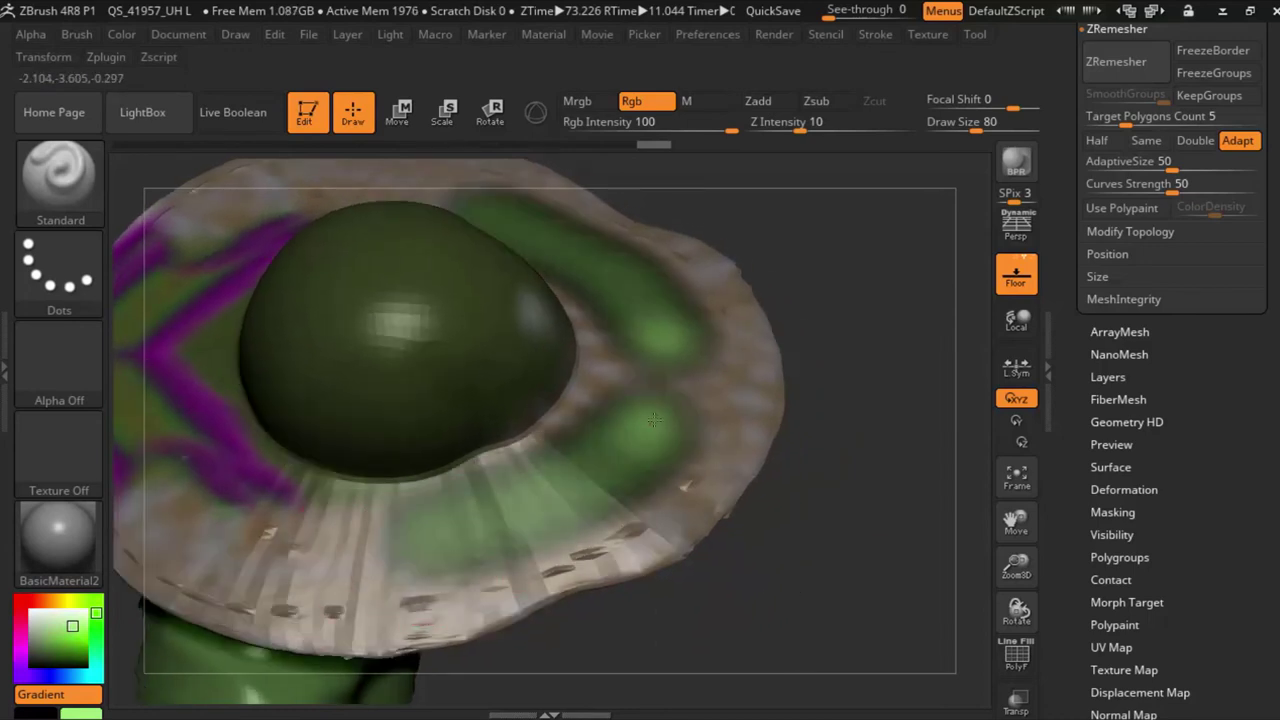
{"action": "key", "text": "ctrl+z"}
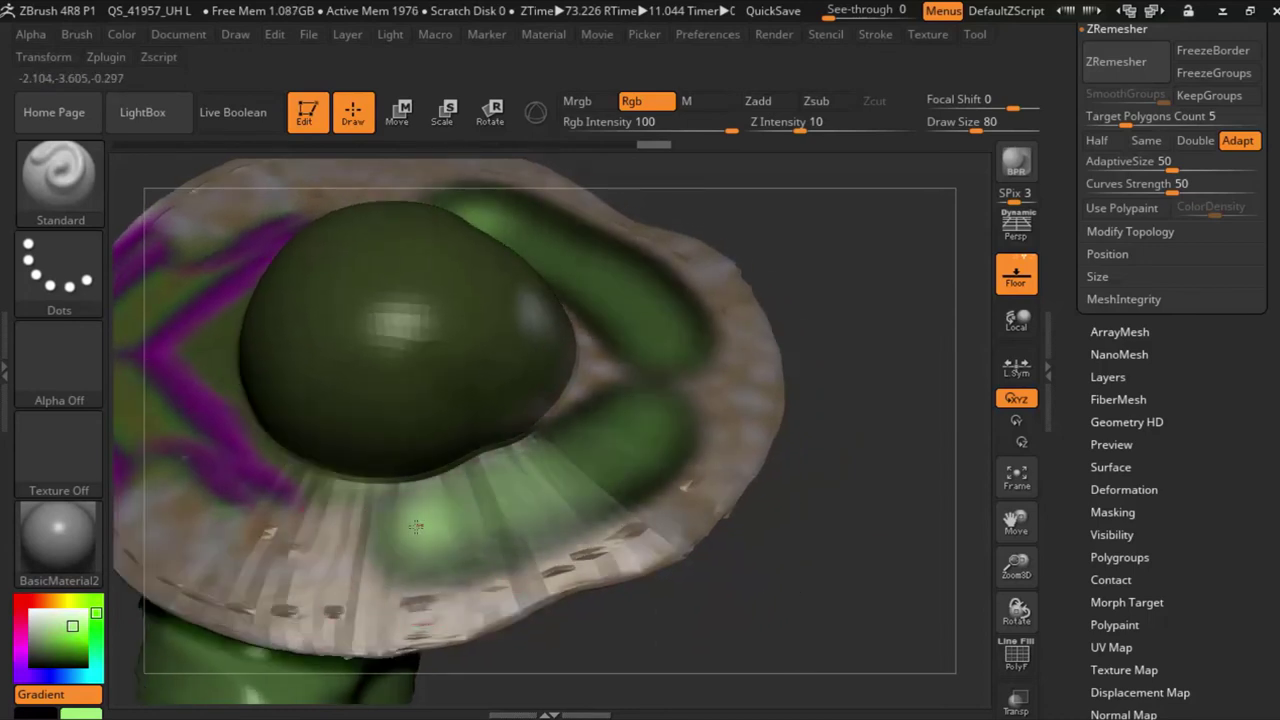
{"action": "key", "text": "ctrl+z"}
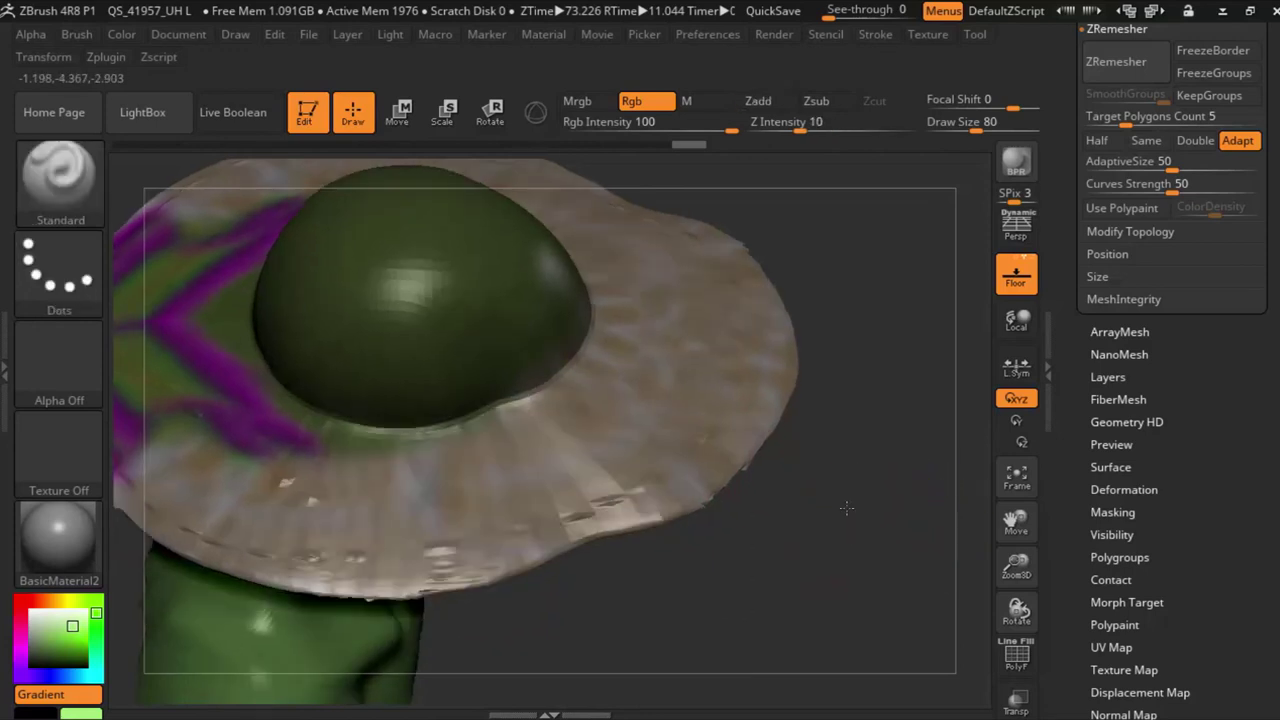
Step: Rotate to a frontal view of the head and open the Alpha palette
{"action": "left_click_drag", "start_coordinate": [880, 537], "coordinate": [1040, 601]}
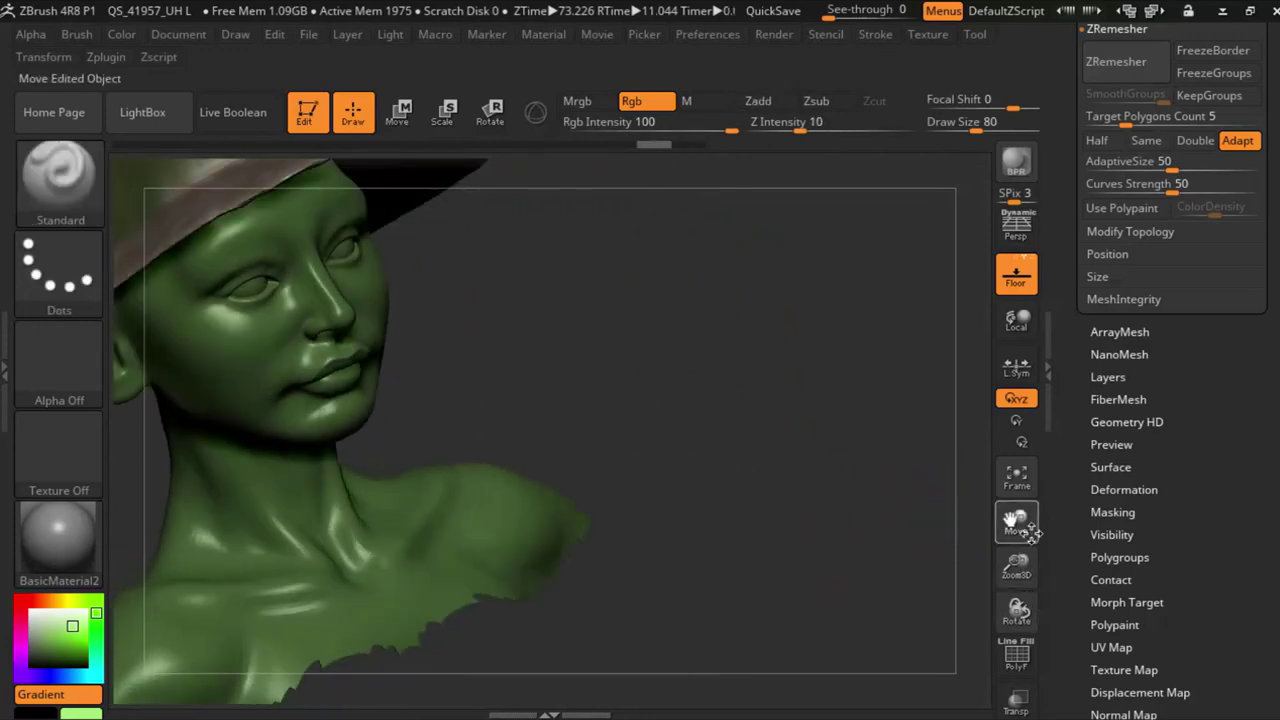
{"action": "left_click_drag", "start_coordinate": [880, 490], "coordinate": [460, 522]}
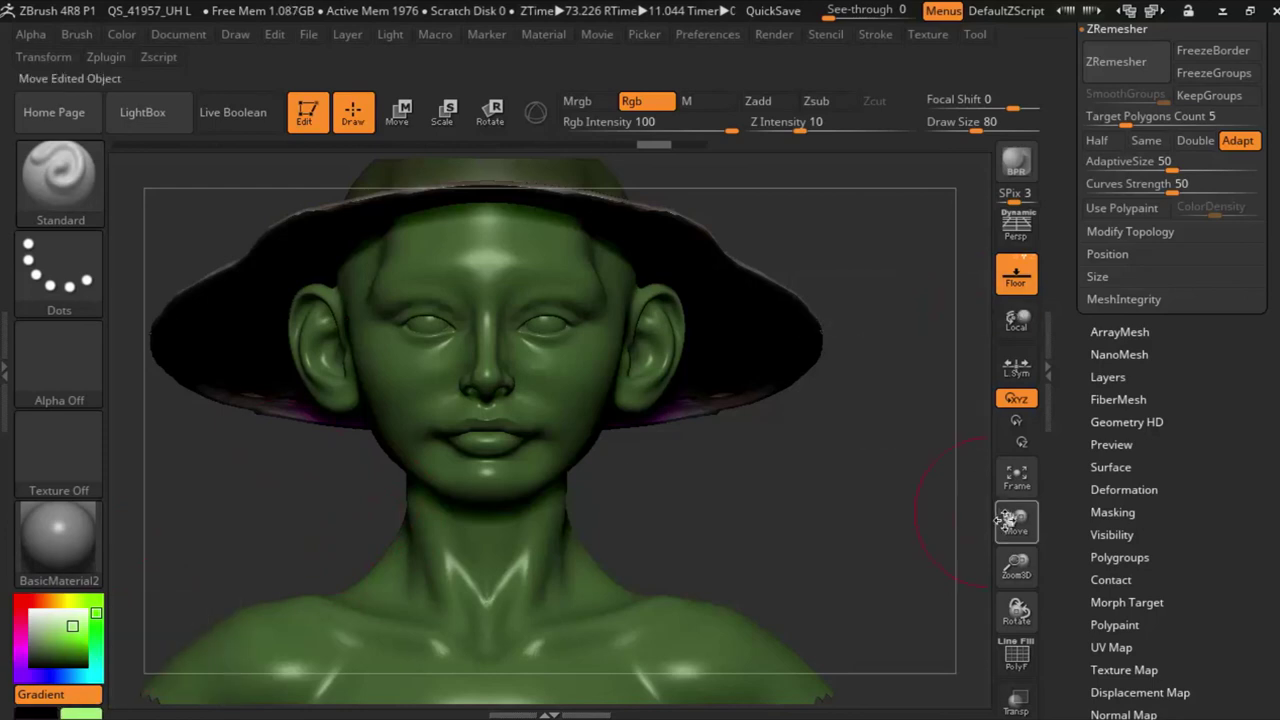
{"action": "left_click_drag", "start_coordinate": [170, 625], "coordinate": [188, 645]}
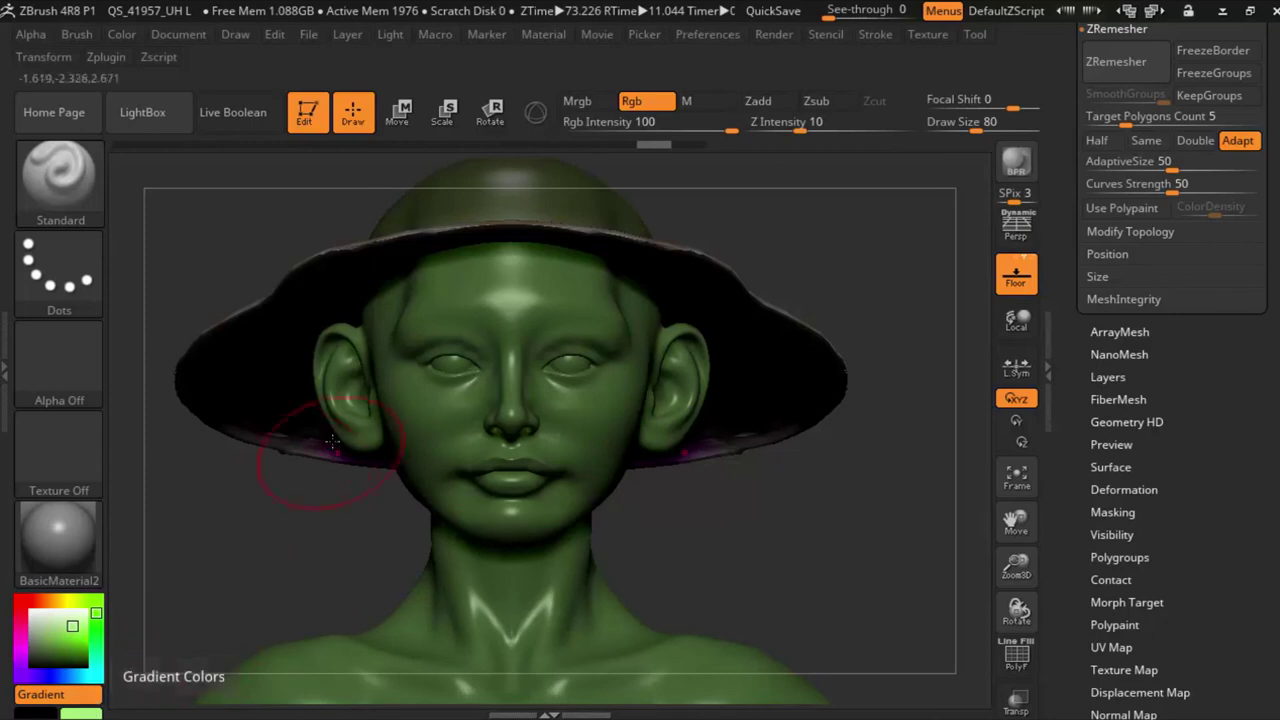
{"action": "left_click_drag", "start_coordinate": [1000, 527], "coordinate": [1028, 547]}
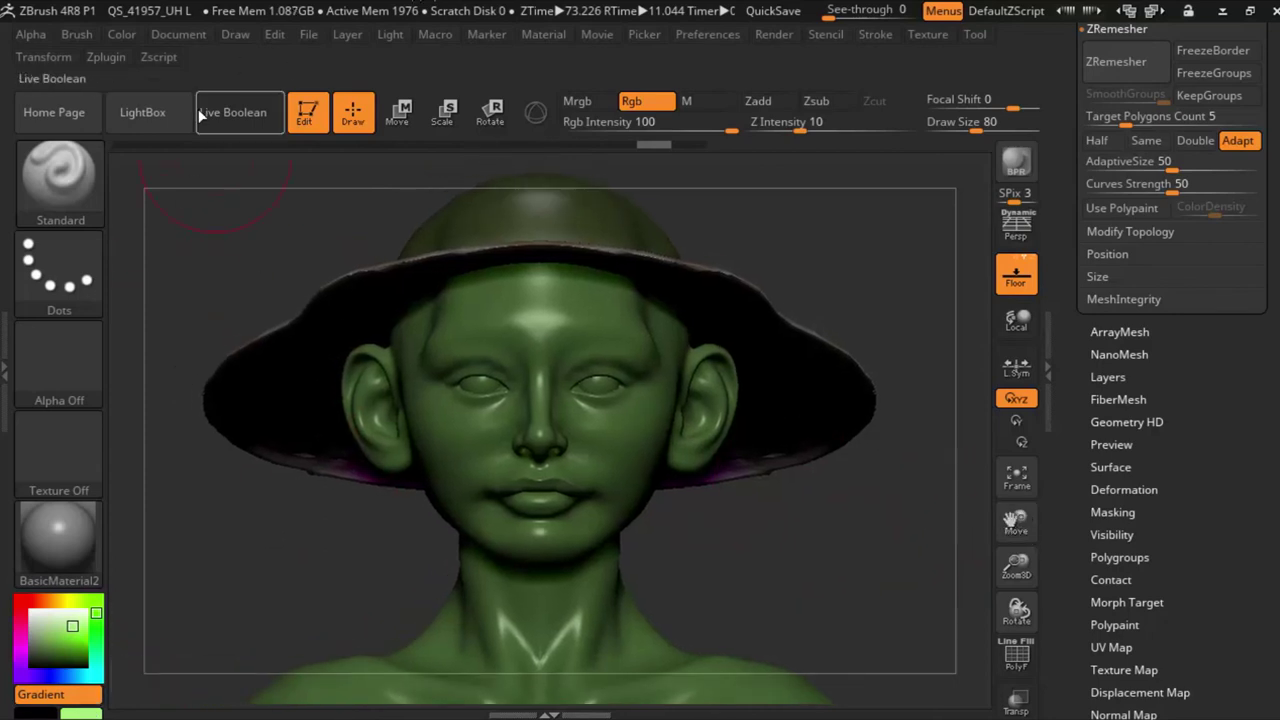
{"action": "left_click", "coordinate": [30, 34]}
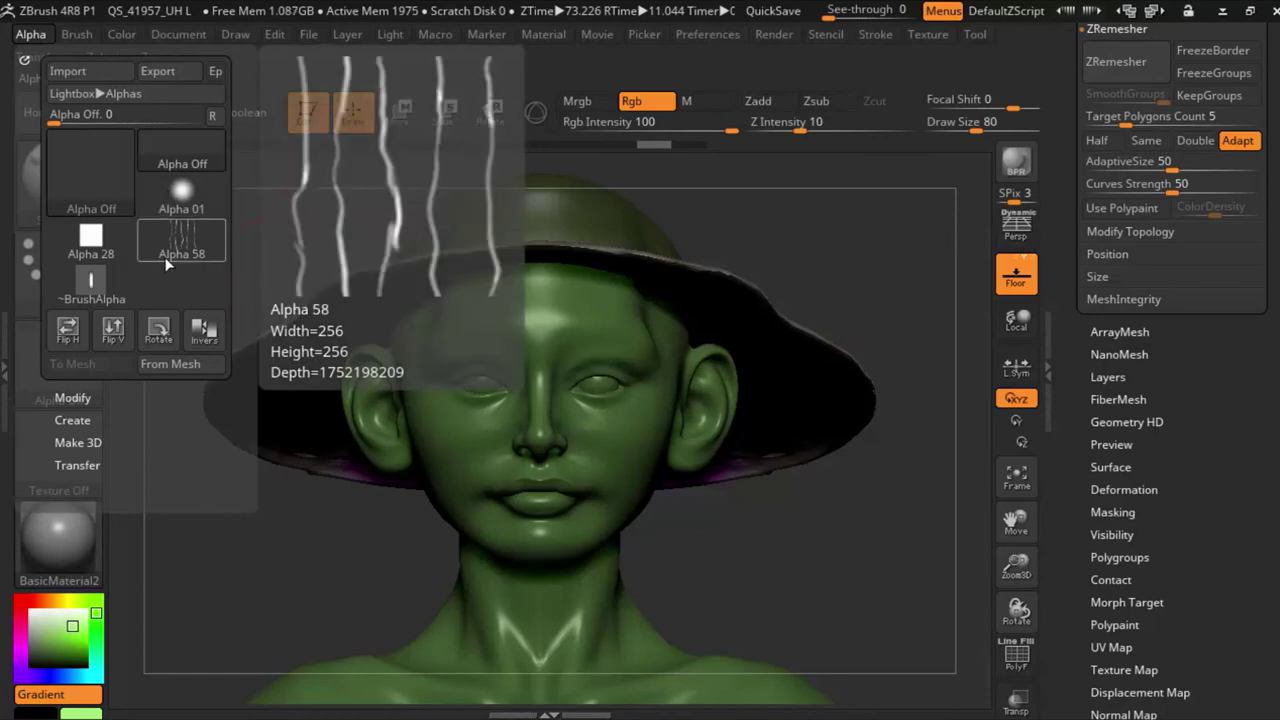
Step: Choose Alpha 58 and test a streaked stroke on the brim, then undo it
{"action": "left_click", "coordinate": [166, 255]}
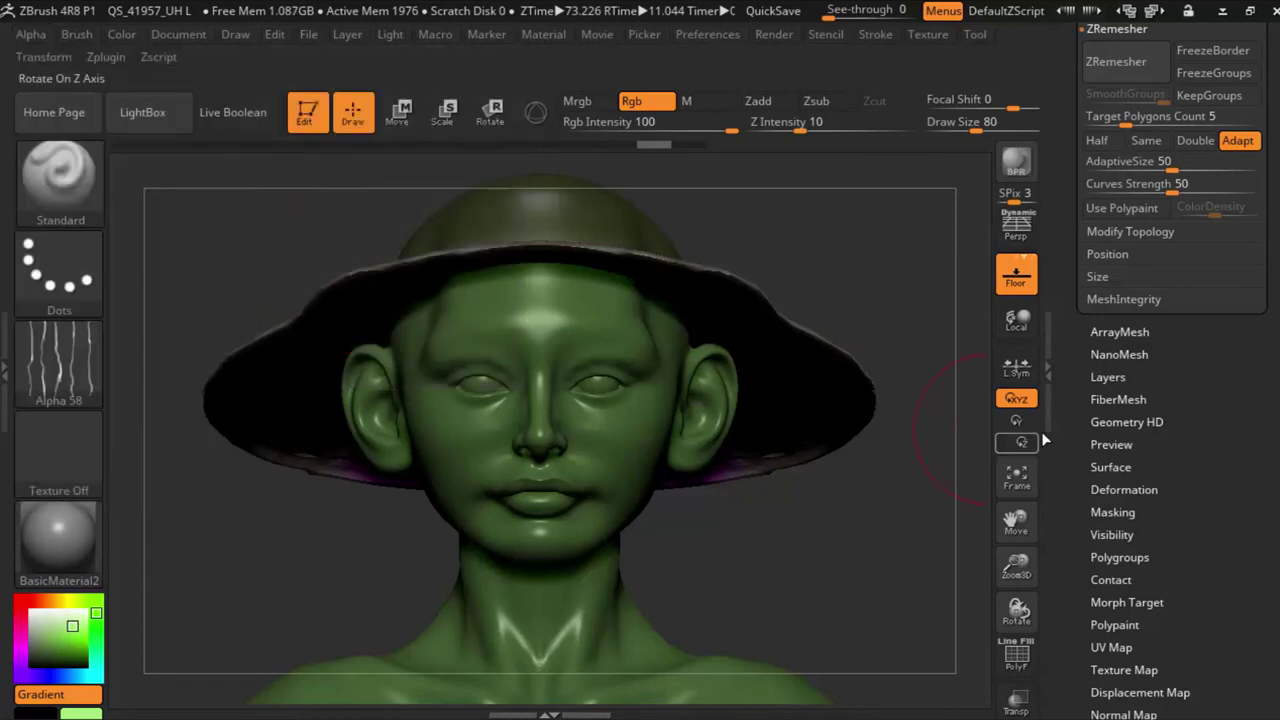
{"action": "left_click_drag", "start_coordinate": [1016, 520], "coordinate": [1016, 572]}
{"action": "left_click_drag", "start_coordinate": [886, 329], "coordinate": [600, 300]}
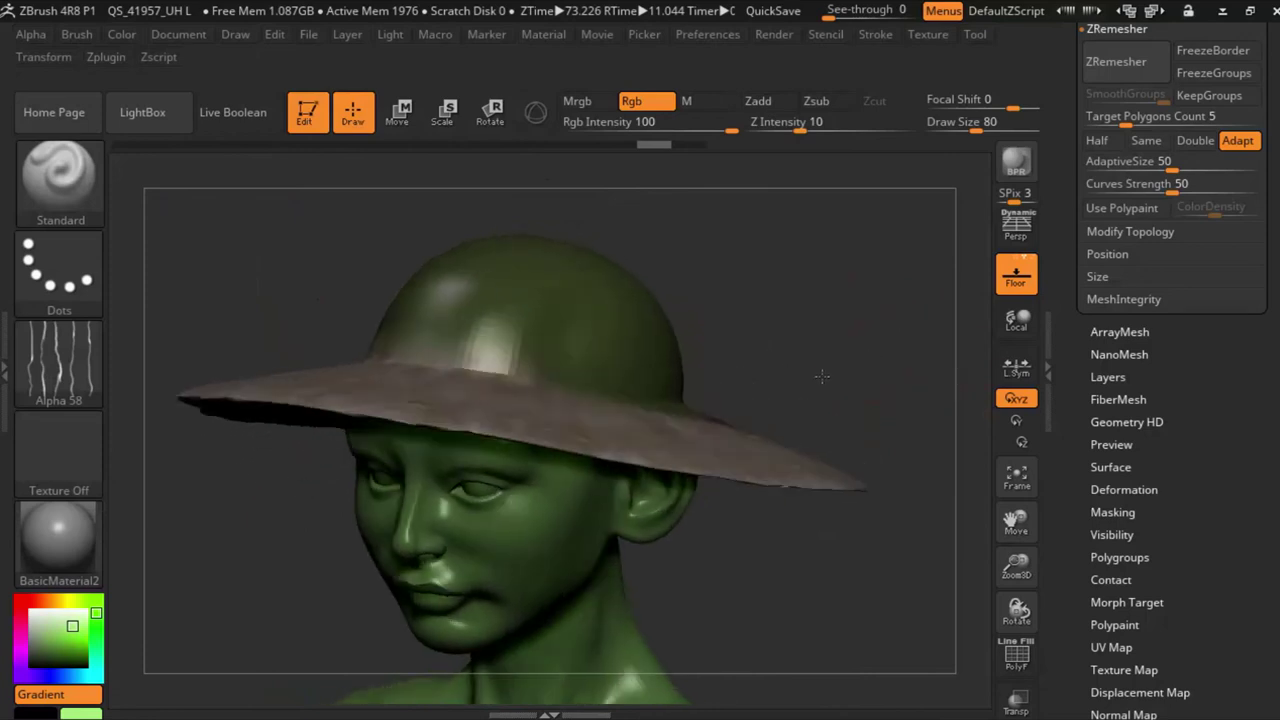
{"action": "left_click_drag", "start_coordinate": [1016, 520], "coordinate": [1016, 560]}
{"action": "left_click_drag", "start_coordinate": [411, 272], "coordinate": [432, 377]}
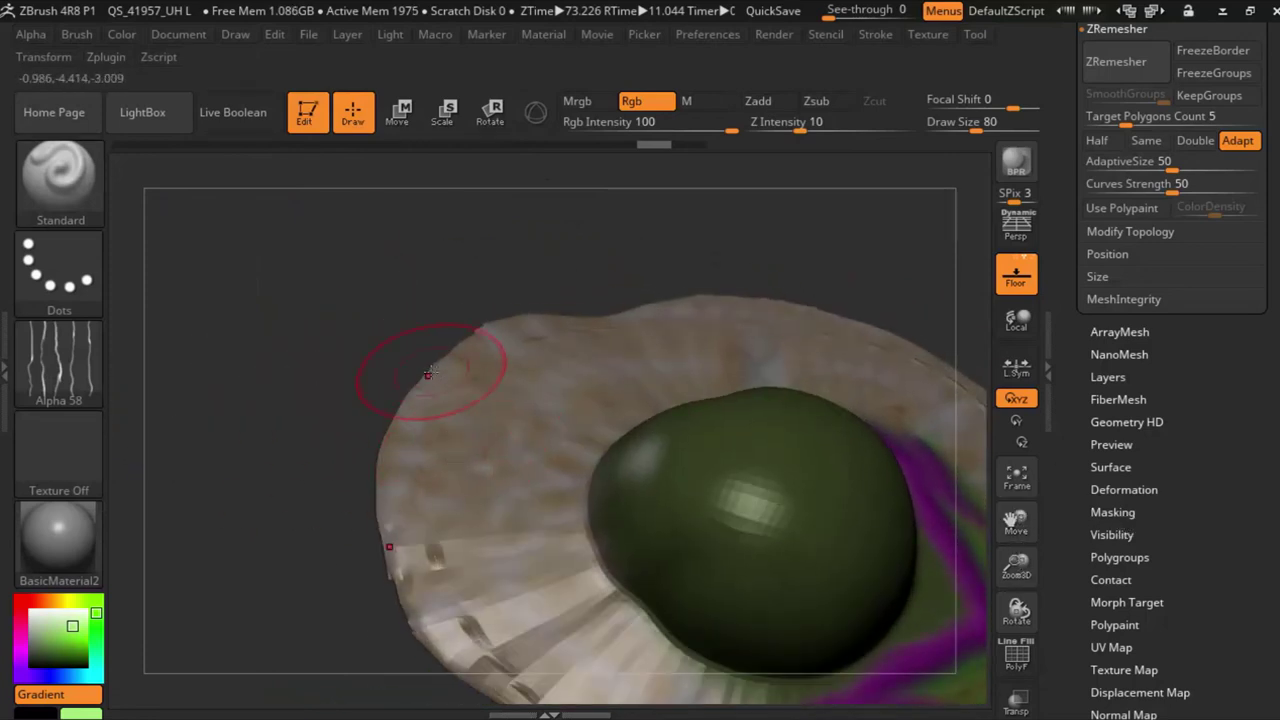
{"action": "left_click_drag", "start_coordinate": [445, 440], "coordinate": [585, 430]}
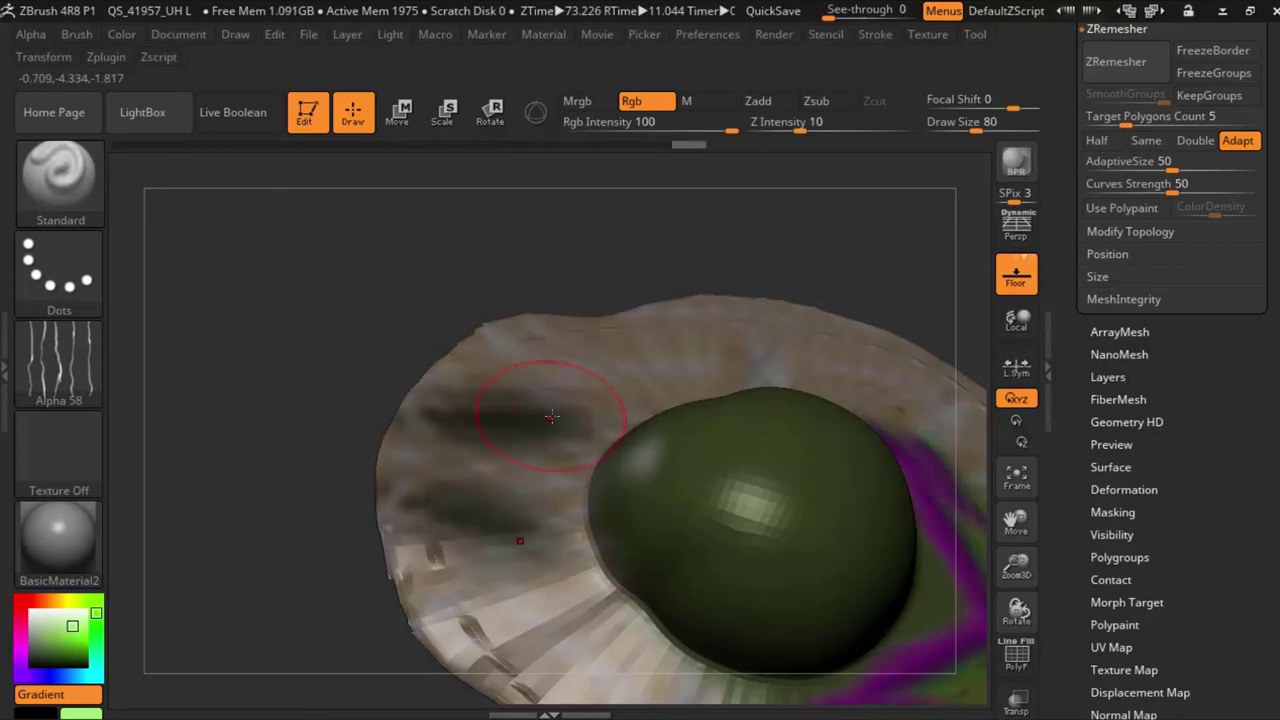
{"action": "key", "text": "ctrl+z"}
Step: Pick the dotted Alpha 07 as the brush stamp
{"action": "left_click", "coordinate": [82, 360]}
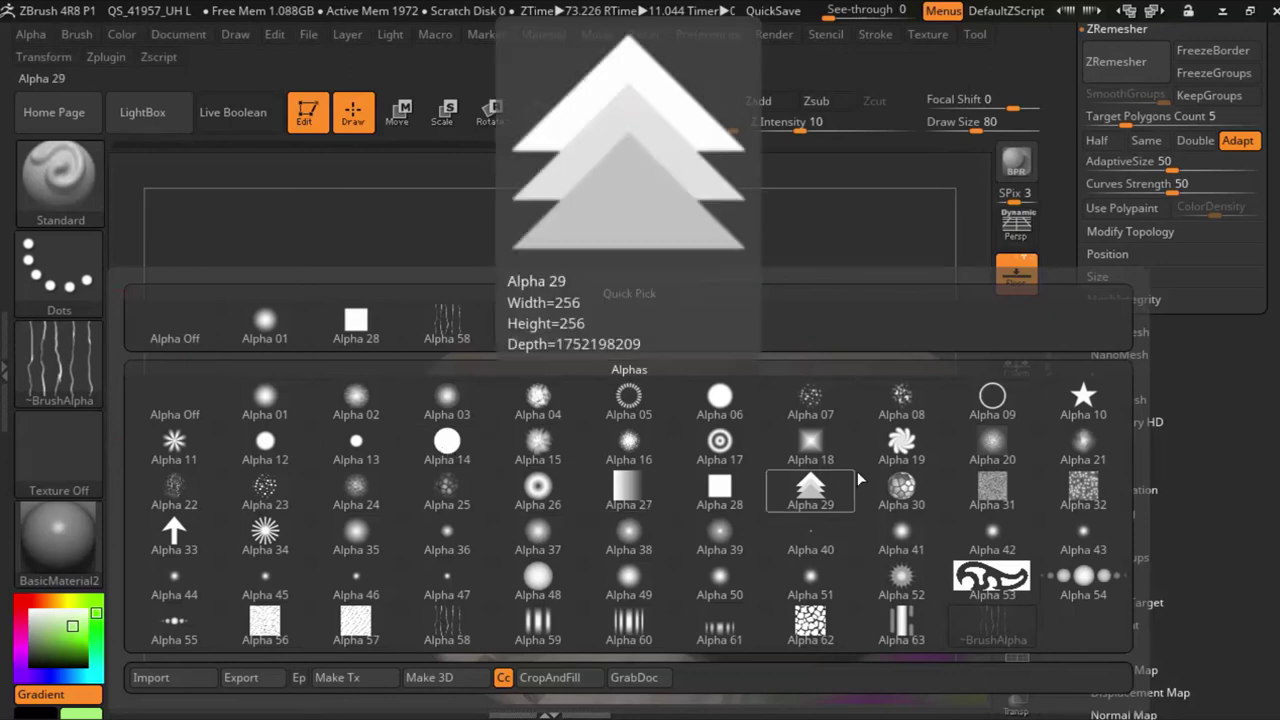
{"action": "left_click", "coordinate": [826, 405]}
{"action": "scroll", "coordinate": [1100, 344], "scroll_direction": "up", "scroll_amount": 3}
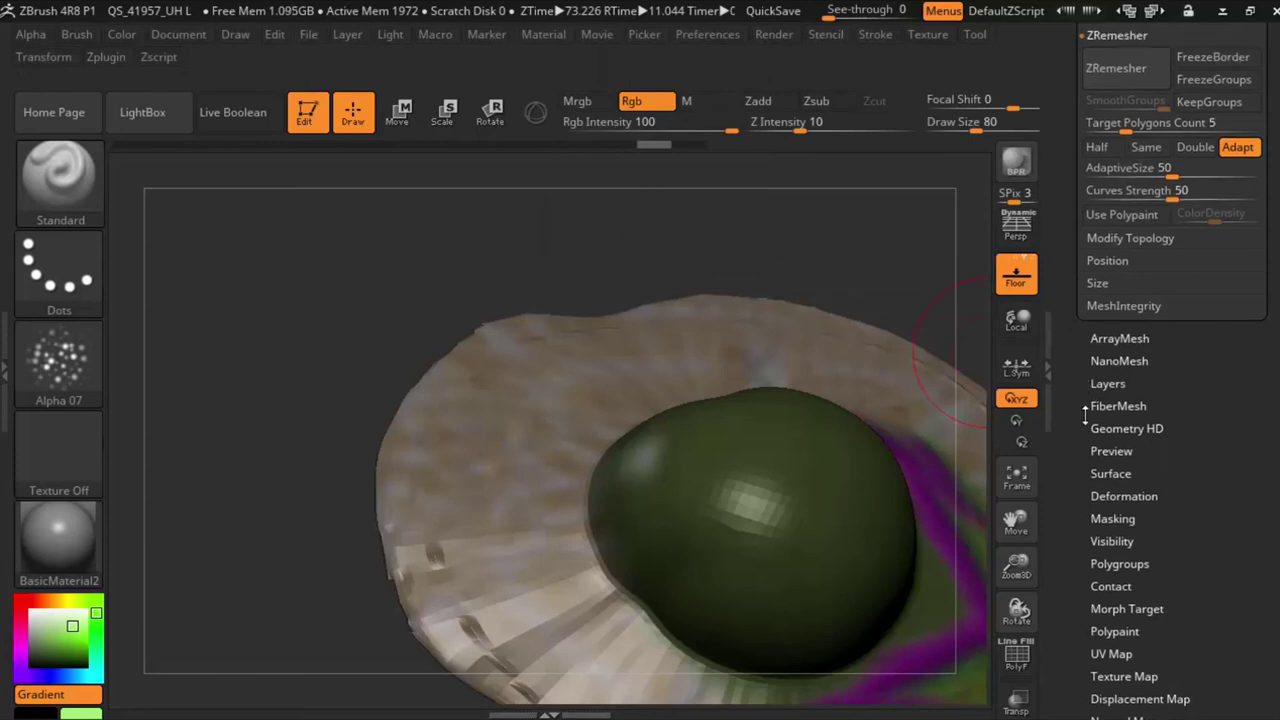
{"action": "scroll", "coordinate": [1072, 345], "scroll_direction": "up", "scroll_amount": 2}
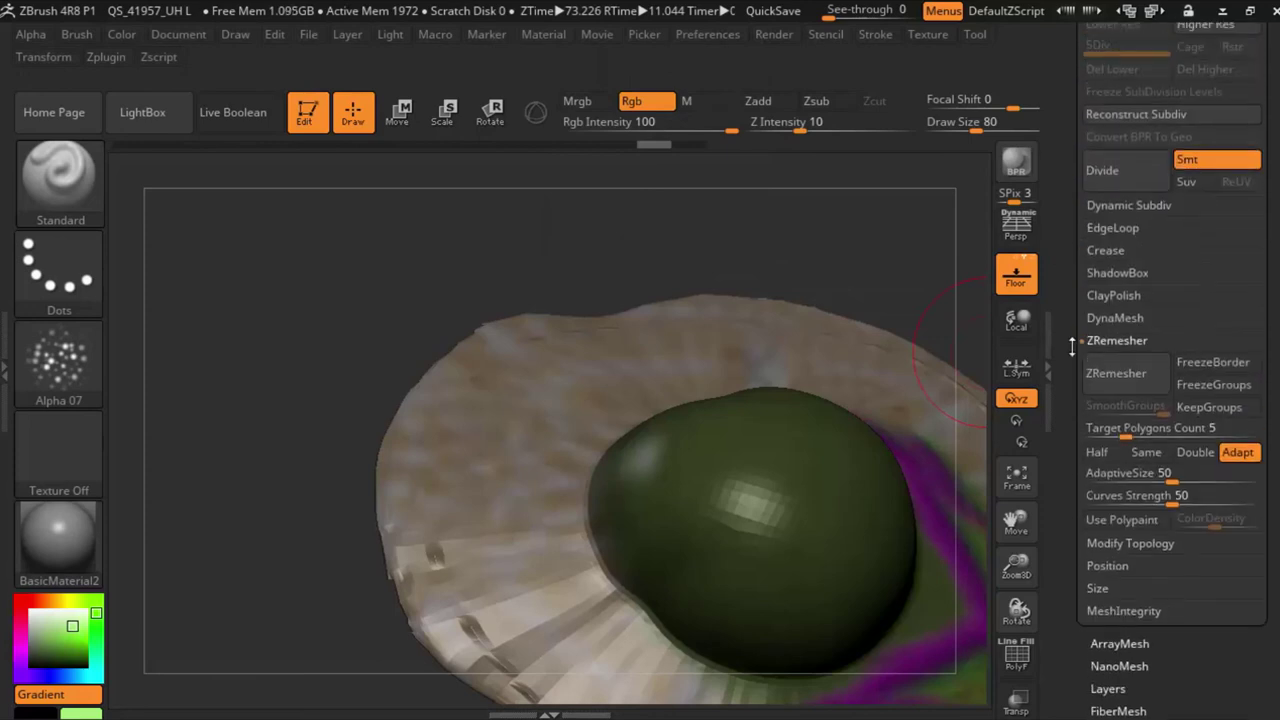
Step: Subdivide the hat and paint yellow dots onto the green crown
{"action": "left_click", "coordinate": [1109, 170]}
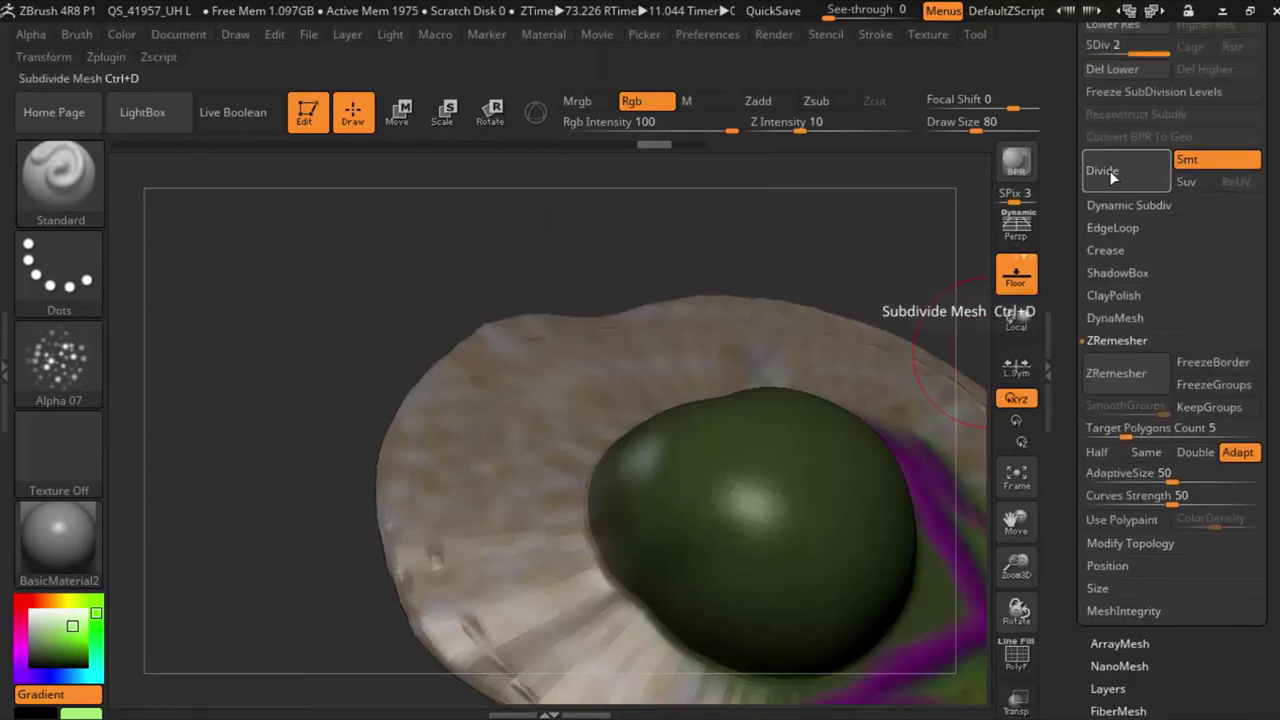
{"action": "mouse_move", "coordinate": [1016, 520]}
{"action": "left_mouse_down"}
{"action": "mouse_move", "coordinate": [1028, 450]}
{"action": "mouse_move", "coordinate": [1016, 570]}
{"action": "left_mouse_up"}
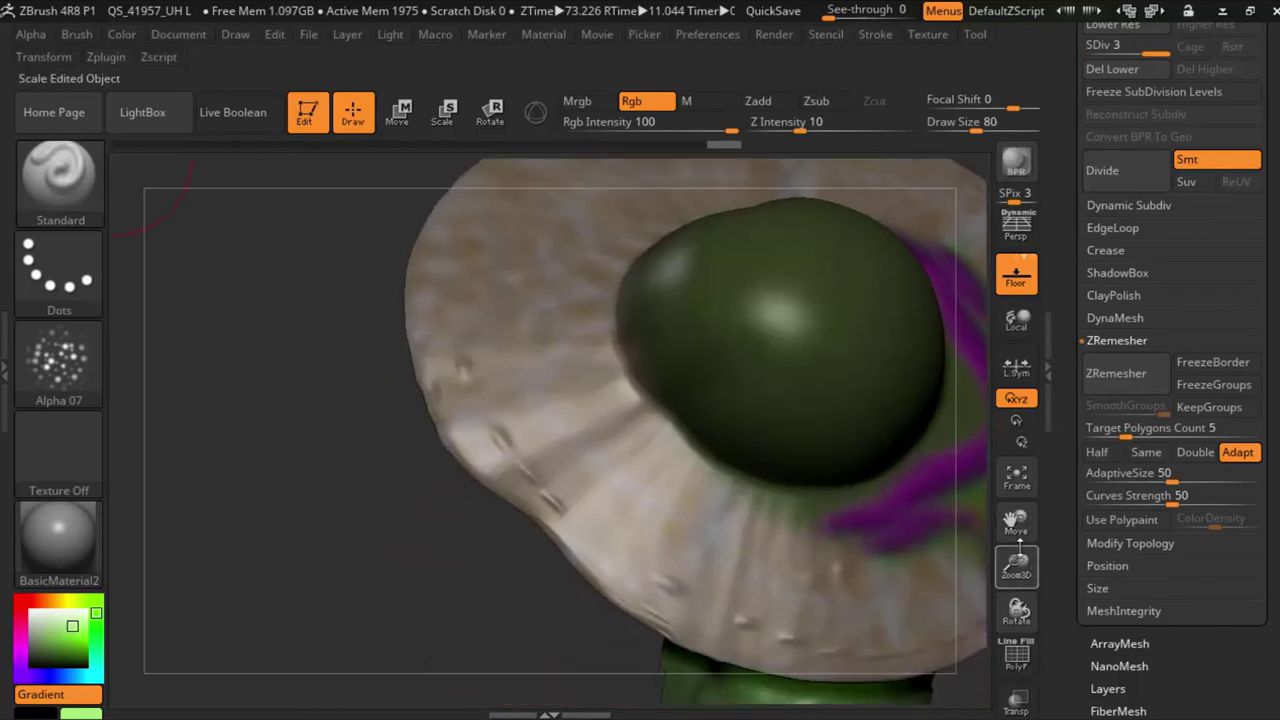
{"action": "left_click", "coordinate": [68, 601]}
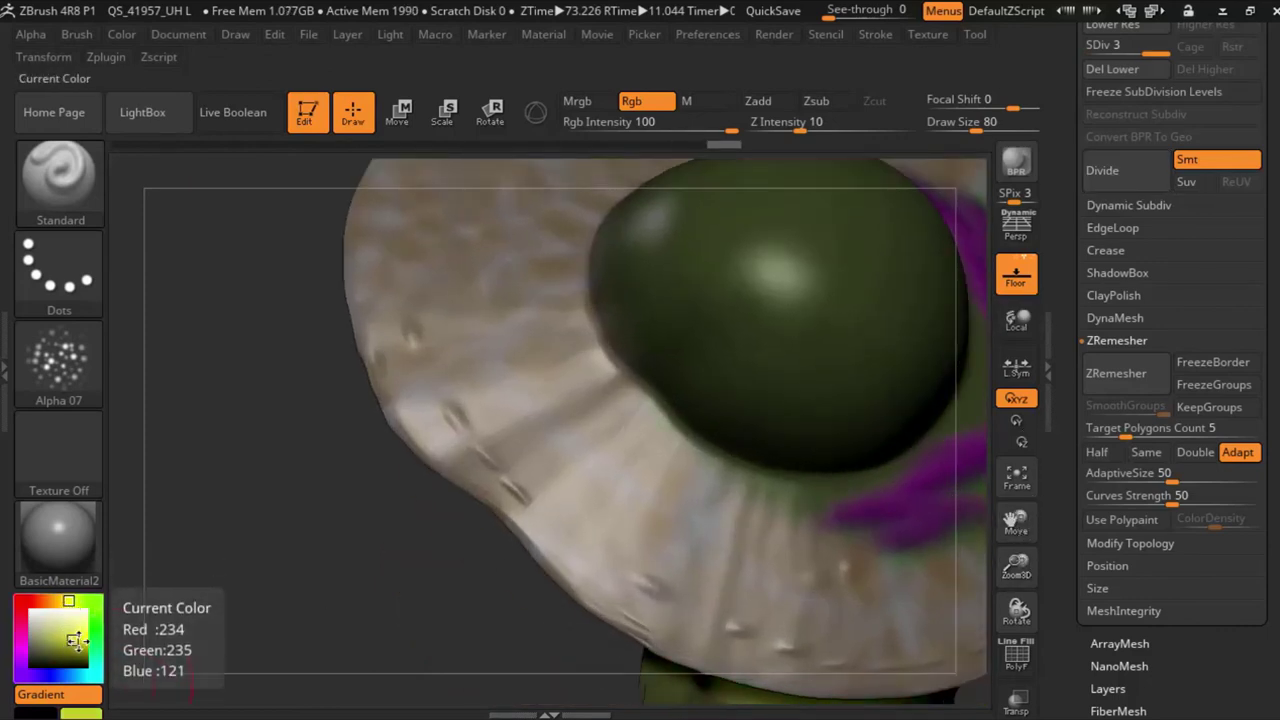
{"action": "mouse_move", "coordinate": [1016, 520]}
{"action": "left_mouse_down"}
{"action": "mouse_move", "coordinate": [367, 308]}
{"action": "mouse_move", "coordinate": [296, 315]}
{"action": "left_mouse_up"}
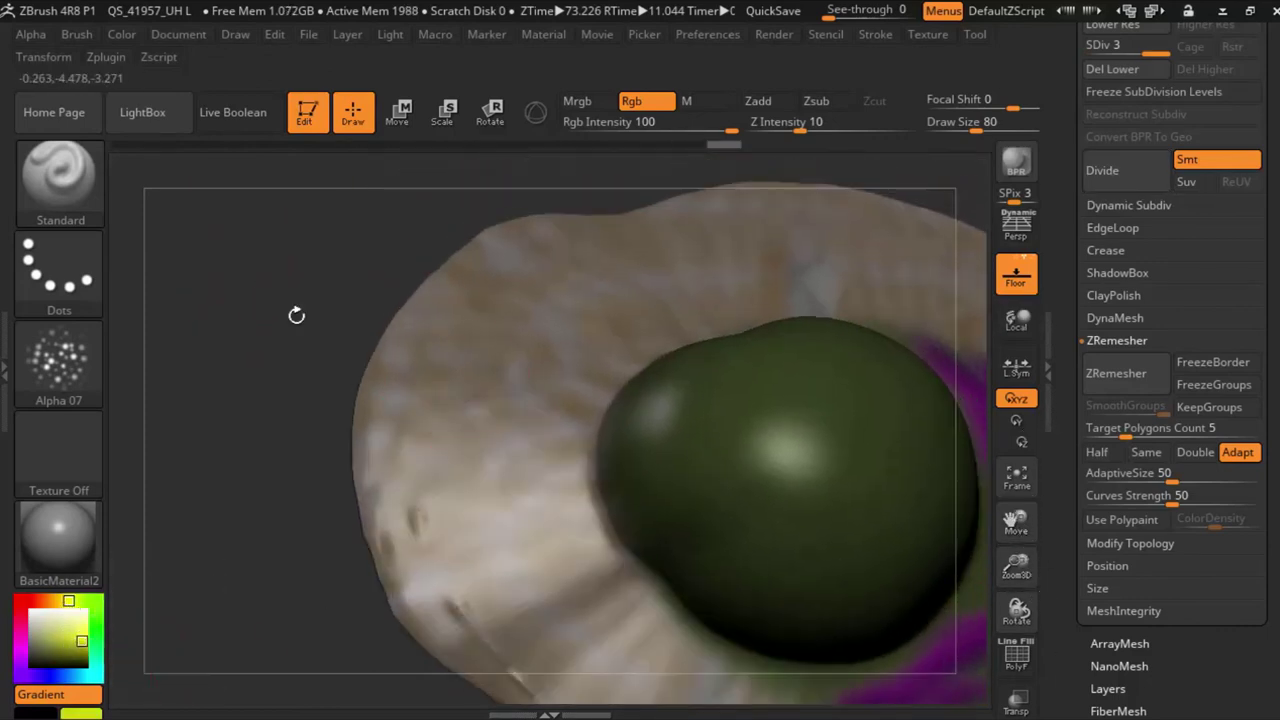
{"action": "left_click_drag", "start_coordinate": [708, 400], "coordinate": [672, 436]}
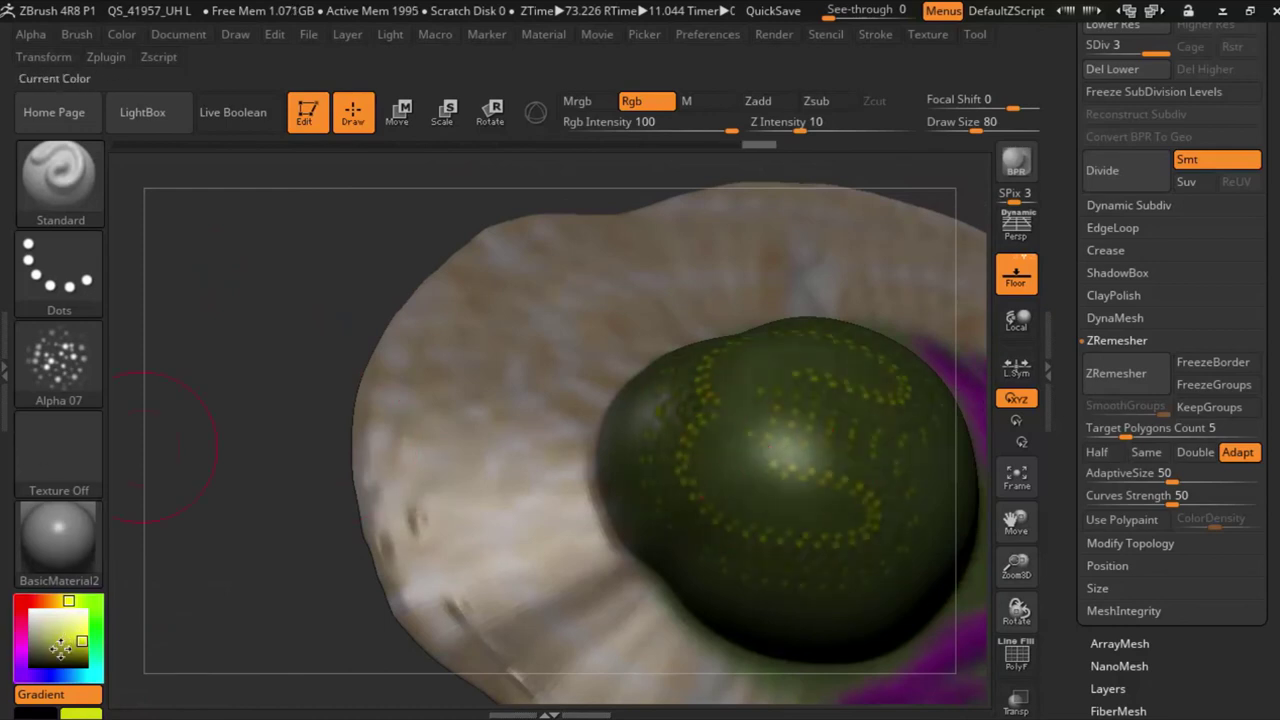
Step: Switch off Gradient and the brush alpha, undoing a test yellow patch on the brim
{"action": "left_click", "coordinate": [48, 697]}
{"action": "left_click", "coordinate": [80, 400]}
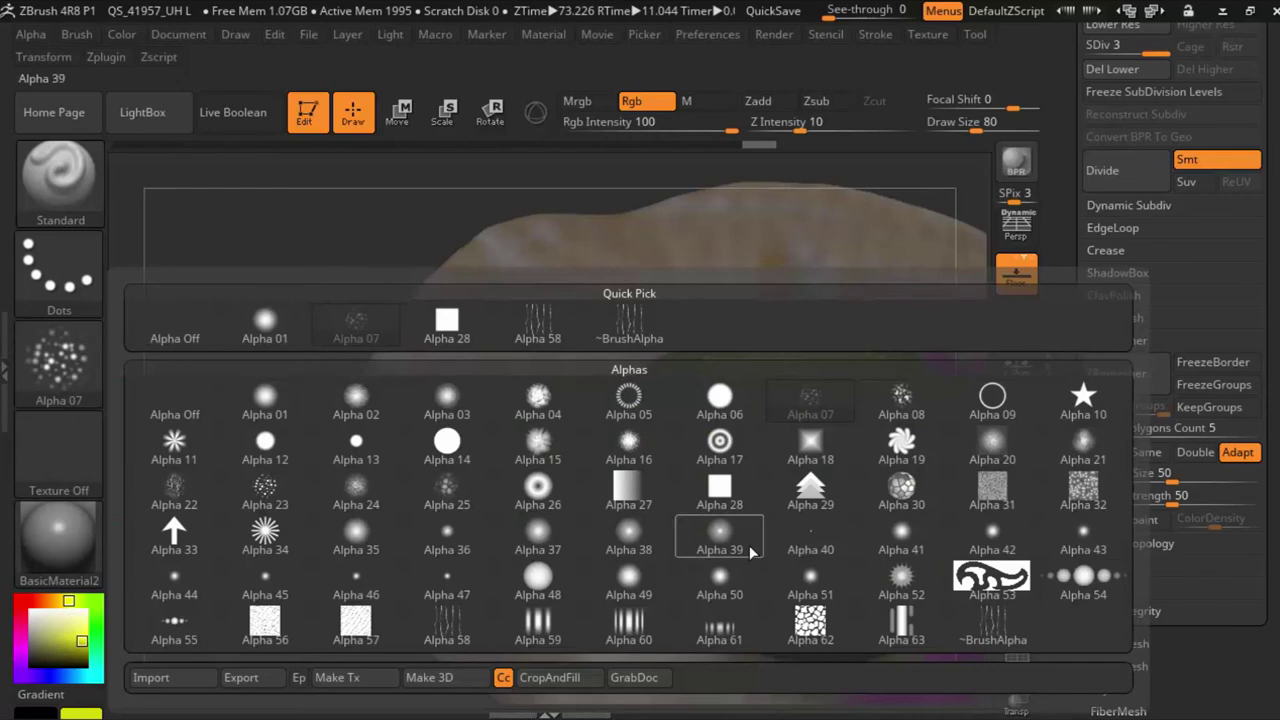
{"action": "left_click", "coordinate": [455, 638]}
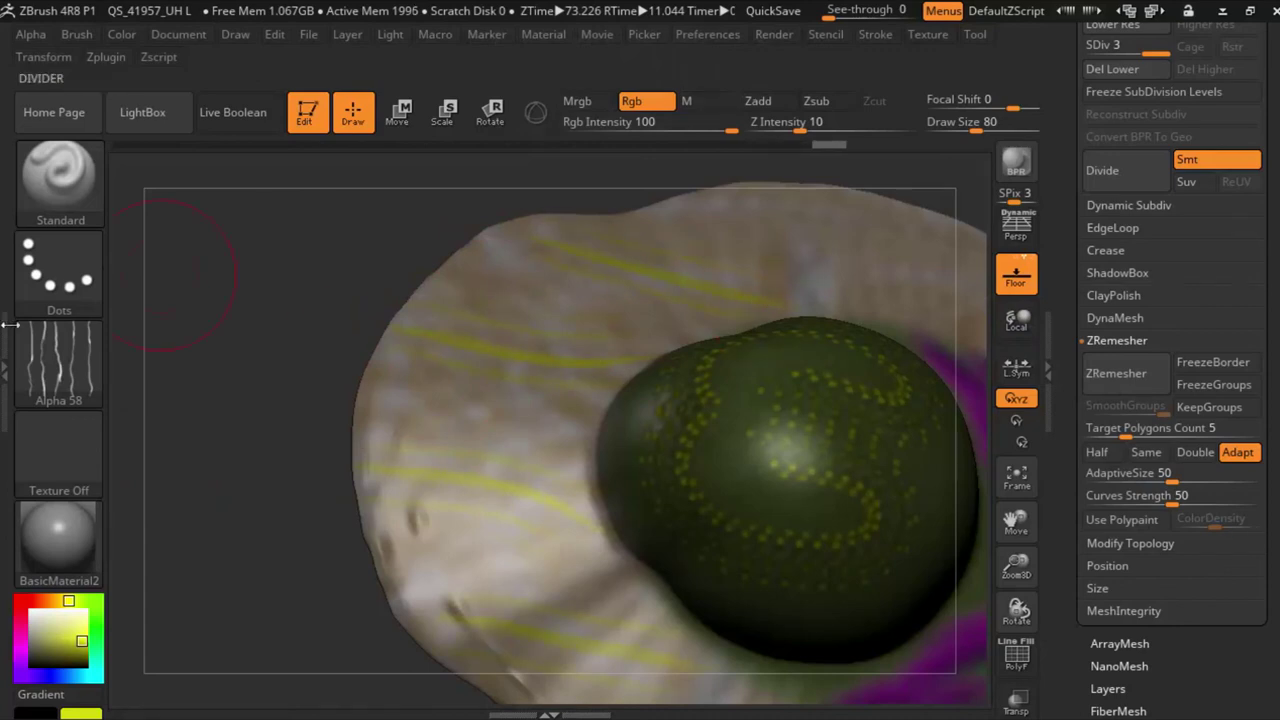
{"action": "left_click", "coordinate": [59, 362]}
{"action": "left_click", "coordinate": [171, 330]}
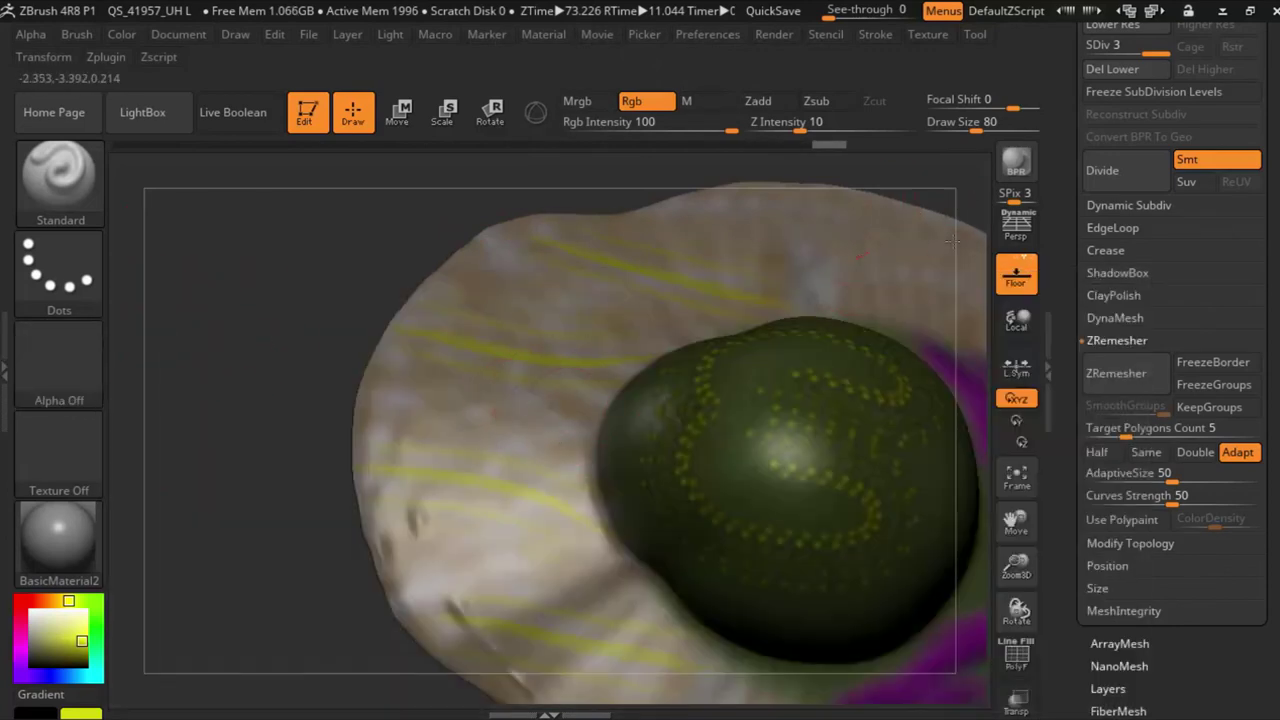
{"action": "left_click_drag", "start_coordinate": [830, 240], "coordinate": [912, 238]}
{"action": "key", "text": "ctrl"}
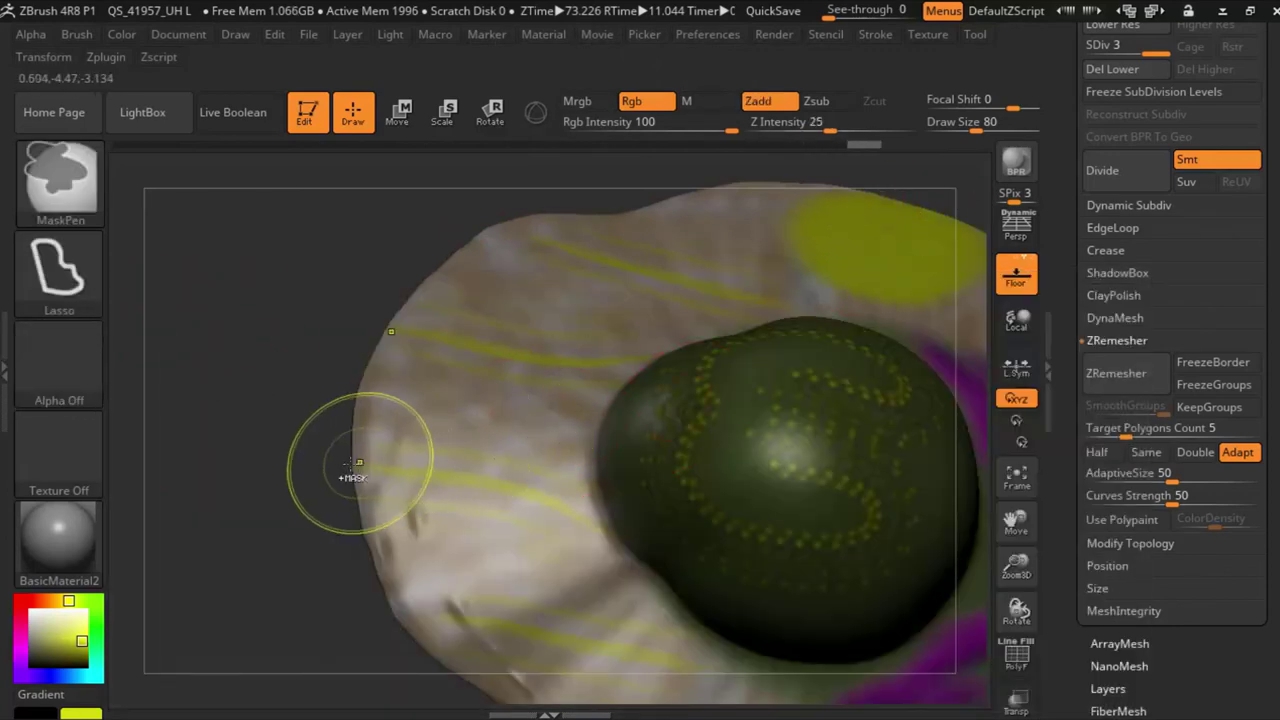
{"action": "key", "text": "ctrl+z"}
Step: Set the working colour to white and turn to a three-quarter front view
{"action": "left_click_drag", "start_coordinate": [214, 466], "coordinate": [237, 326]}
{"action": "left_click_drag", "start_coordinate": [1017, 608], "coordinate": [1017, 520]}
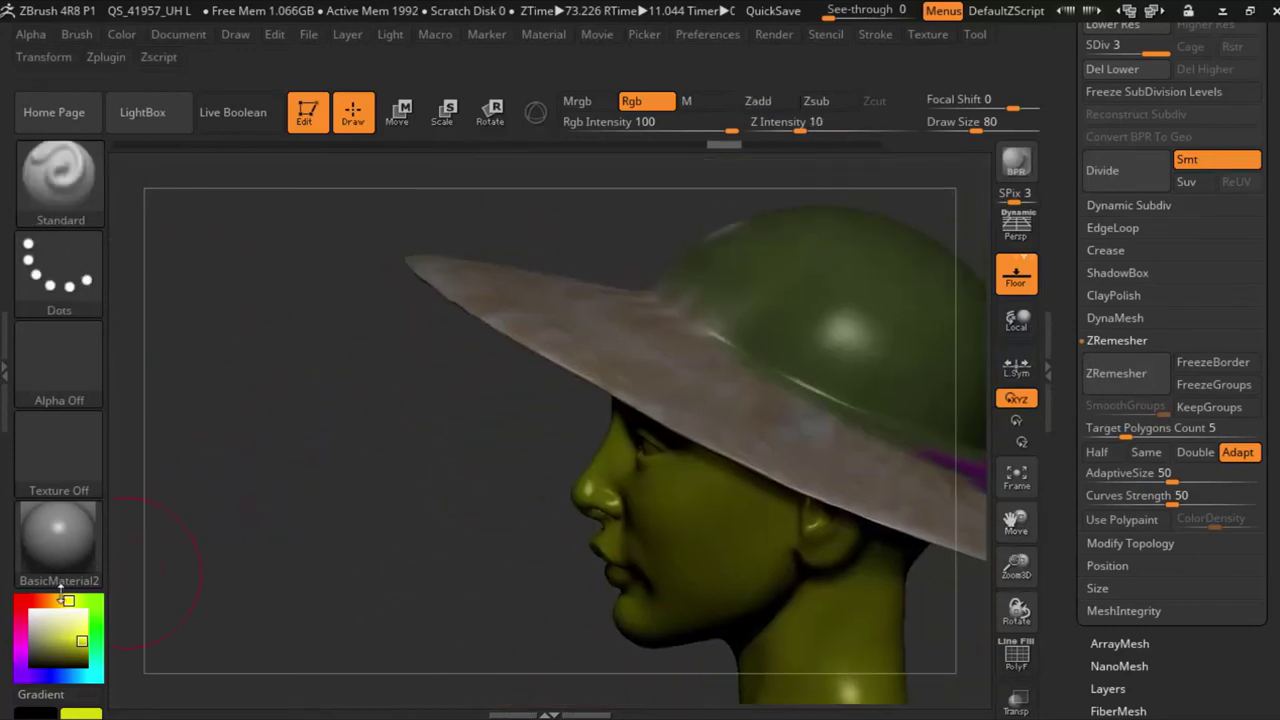
{"action": "left_click", "coordinate": [39, 620]}
{"action": "left_click_drag", "start_coordinate": [357, 540], "coordinate": [338, 477]}
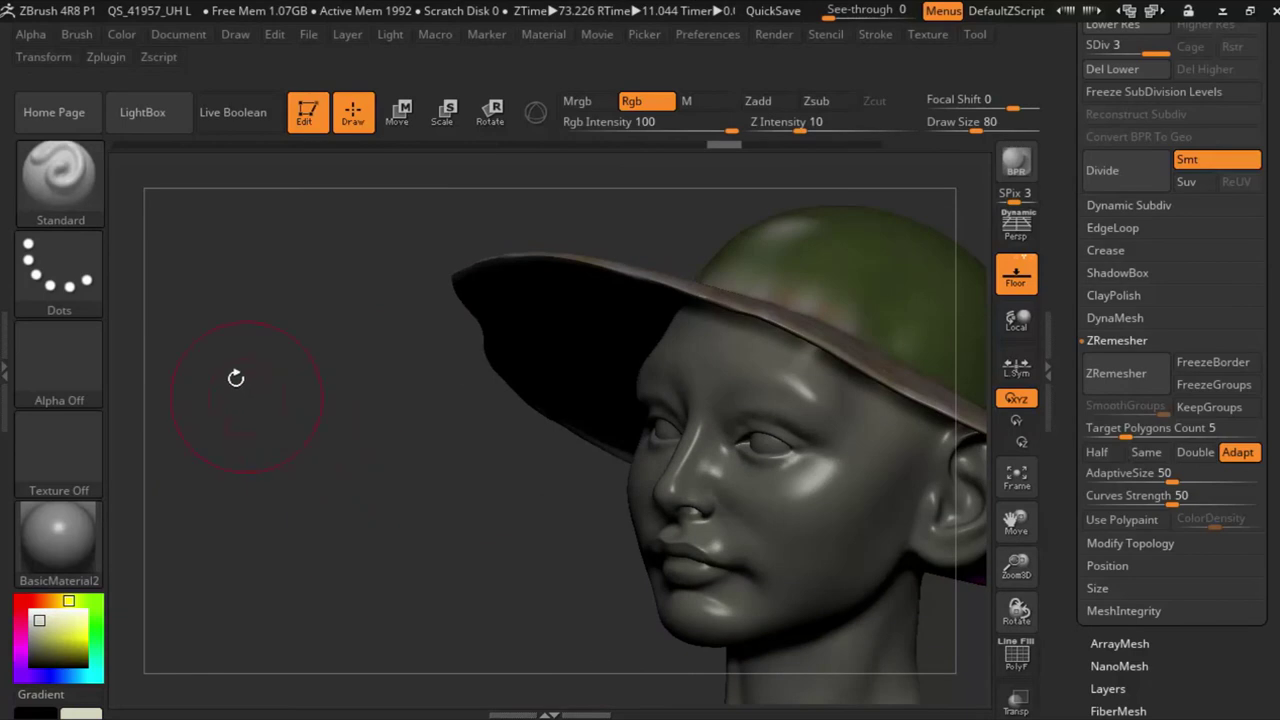
Step: Browse the Brush, Color, Document, Draw and Edit palettes
{"action": "left_click", "coordinate": [80, 34]}
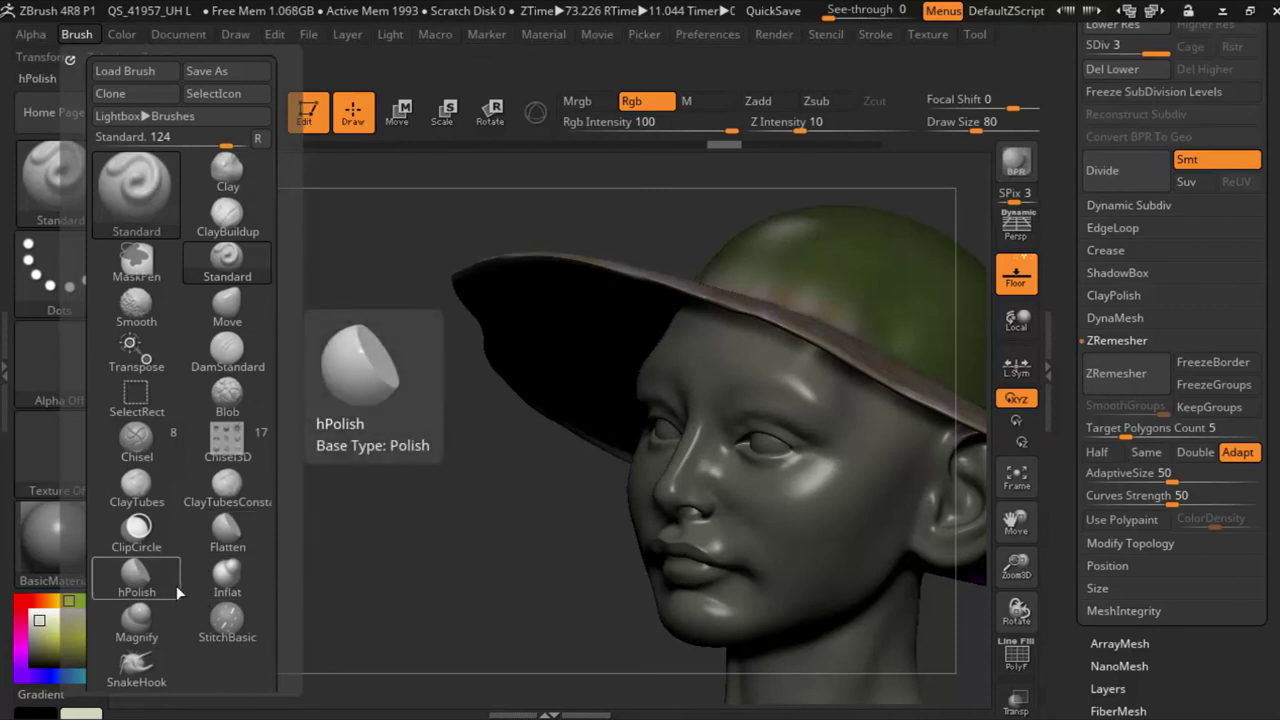
{"action": "left_click", "coordinate": [125, 38]}
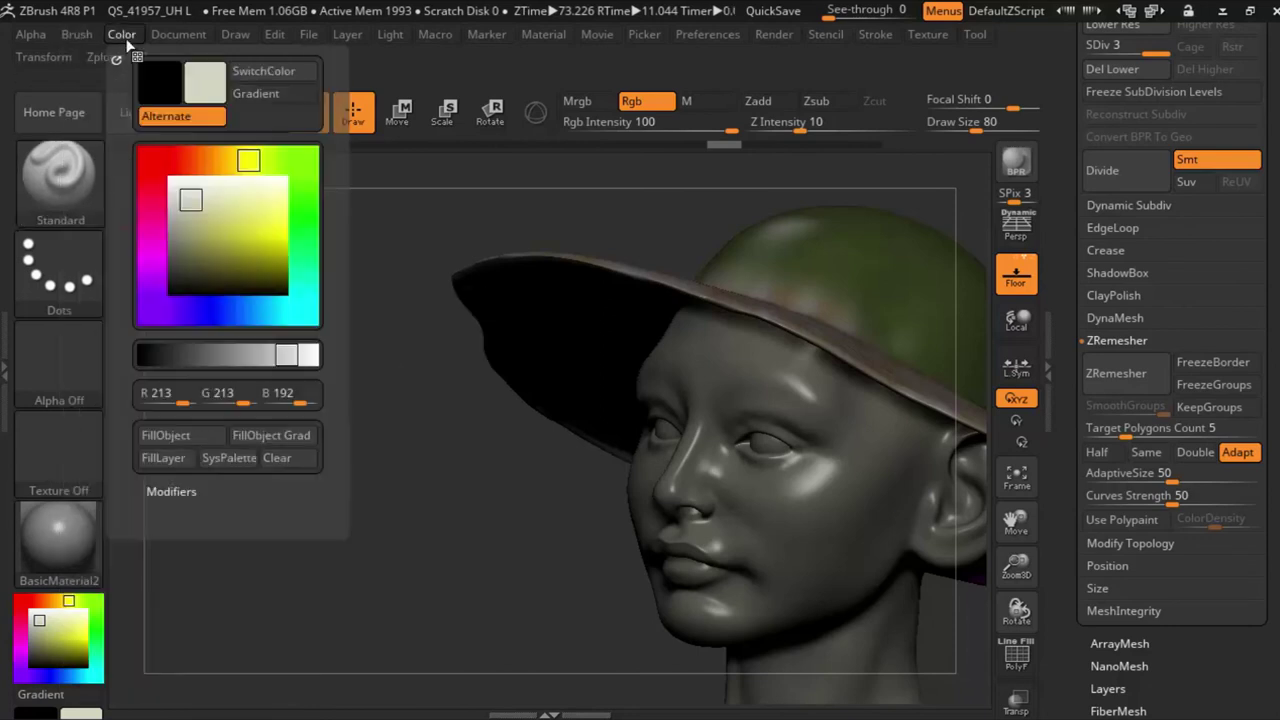
{"action": "left_click", "coordinate": [127, 42]}
{"action": "left_click", "coordinate": [127, 42]}
{"action": "left_click", "coordinate": [180, 36]}
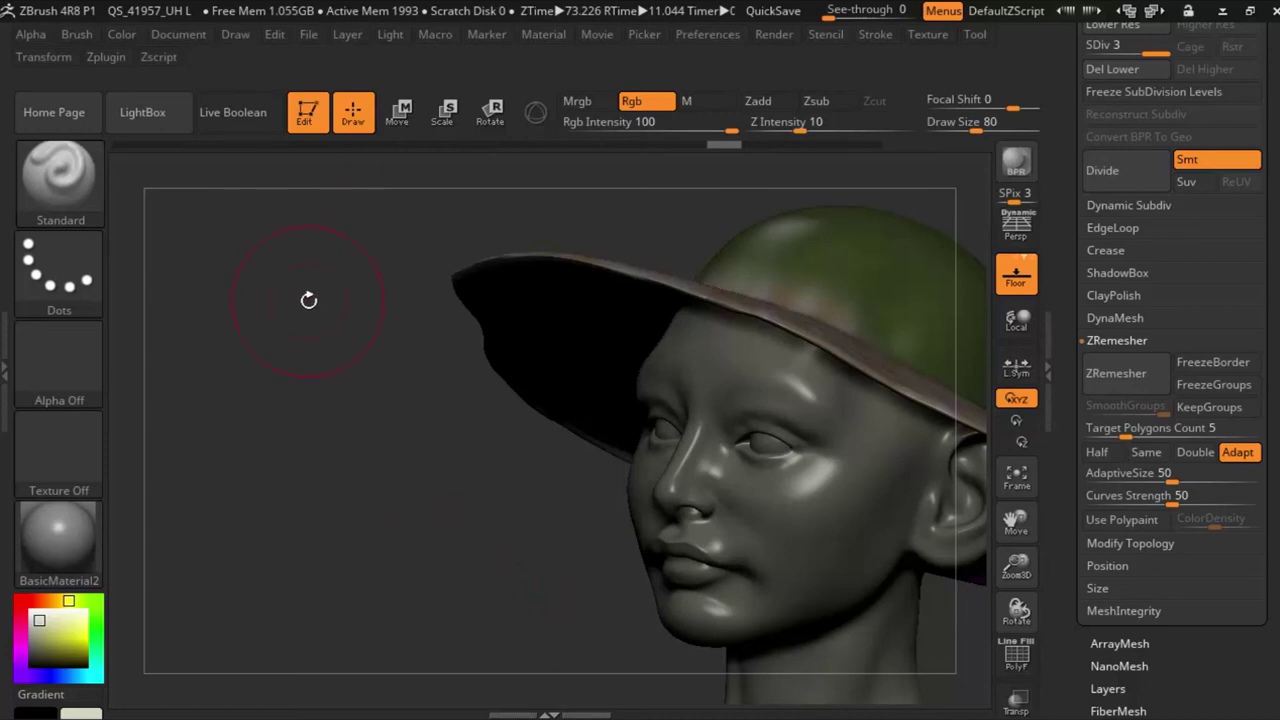
{"action": "left_click", "coordinate": [246, 42]}
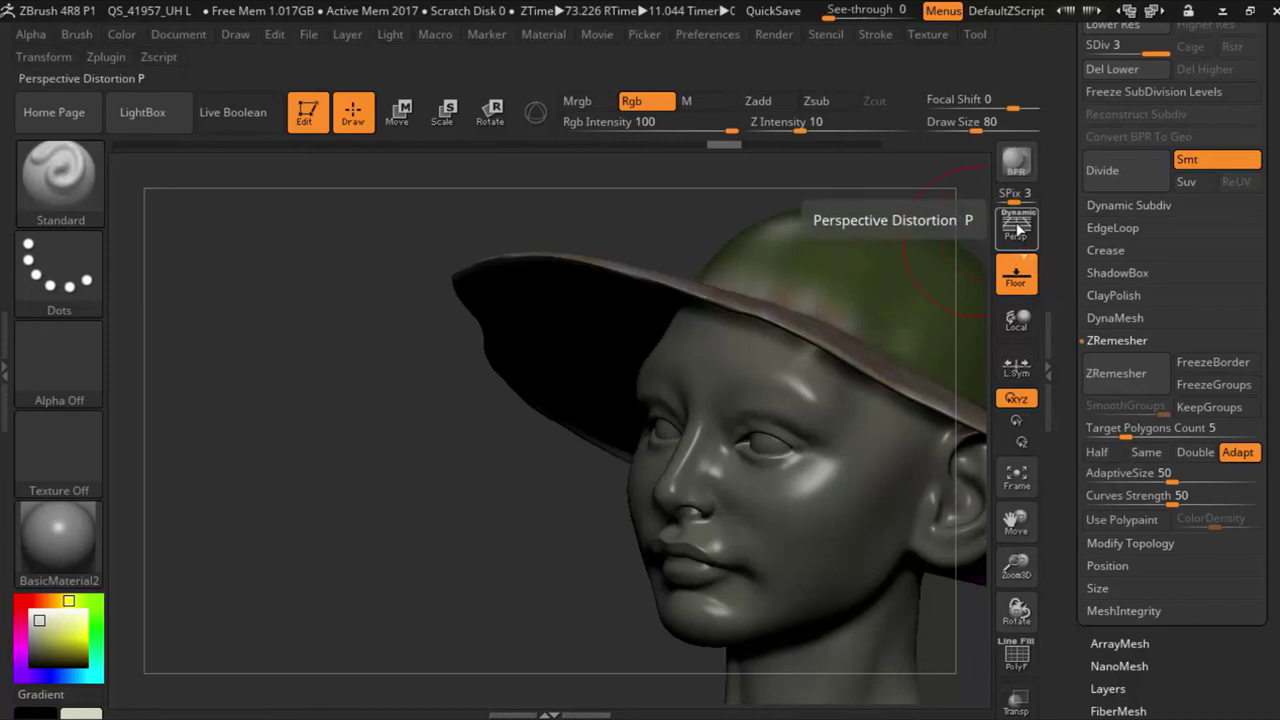
{"action": "left_click", "coordinate": [275, 40]}
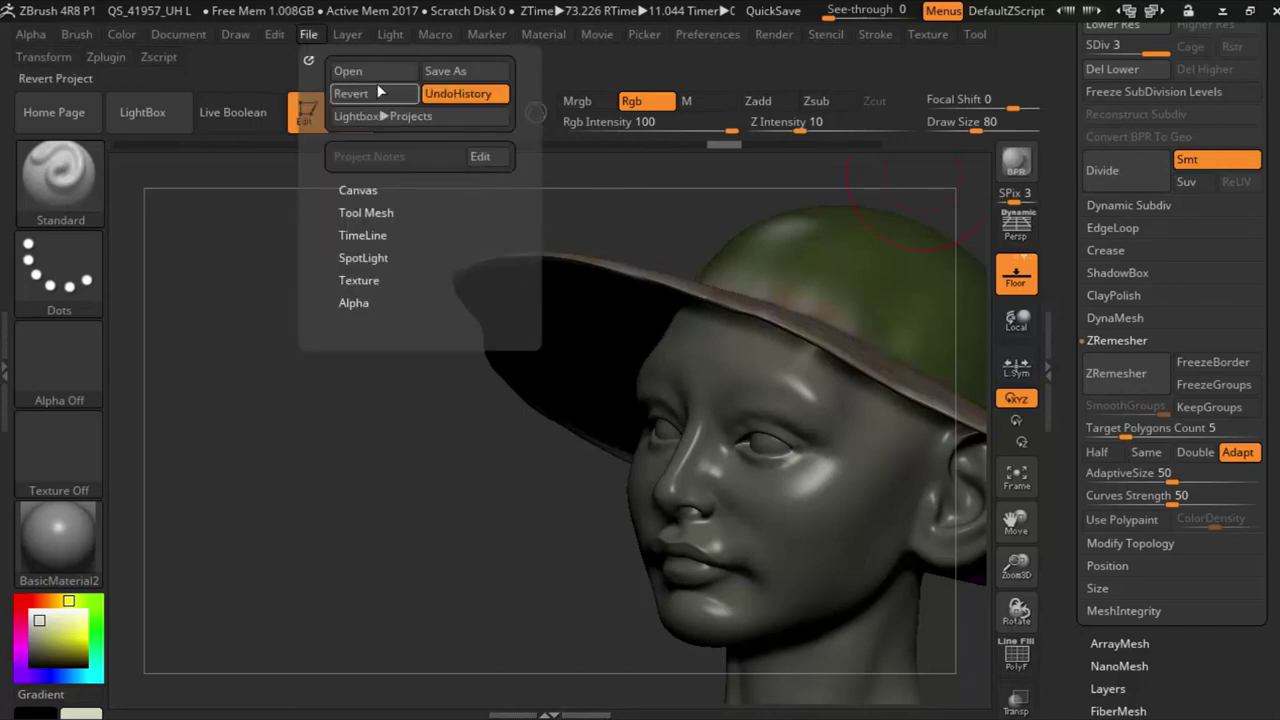
{"action": "mouse_move", "coordinate": [347, 34]}
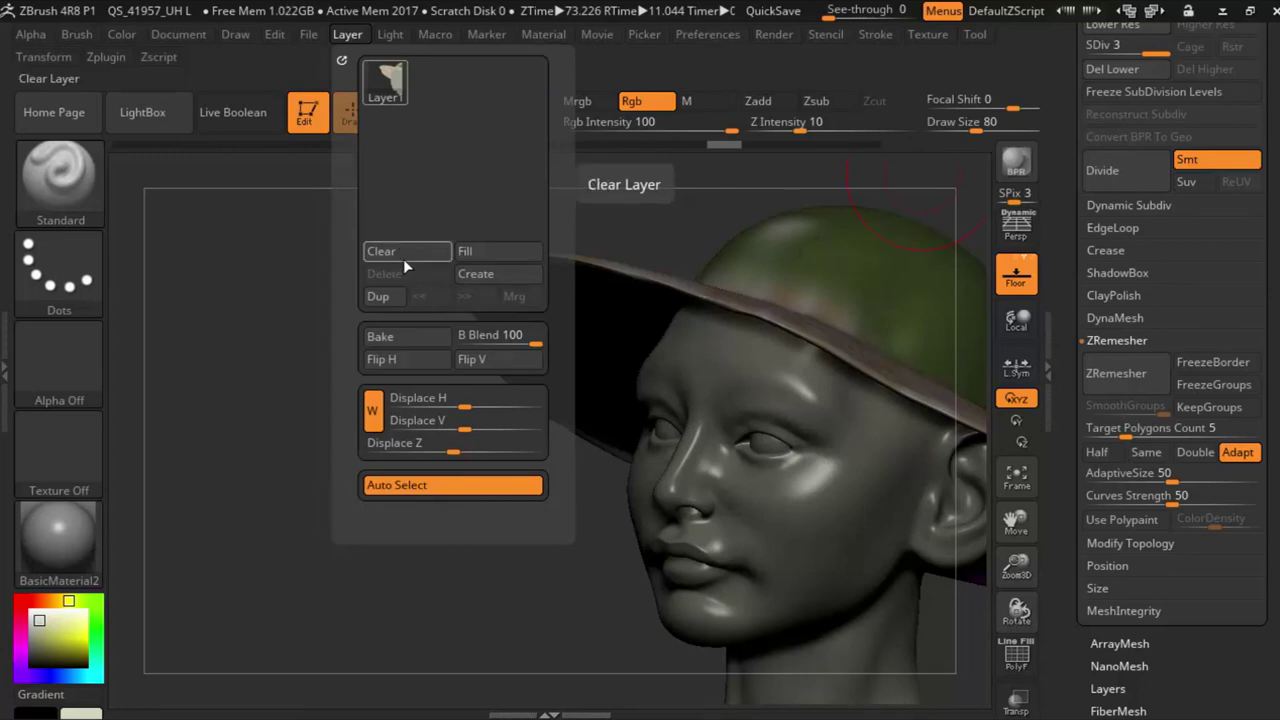
Step: In the Light palette, drag the light on the sphere preview around behind the head
{"action": "left_click", "coordinate": [390, 33]}
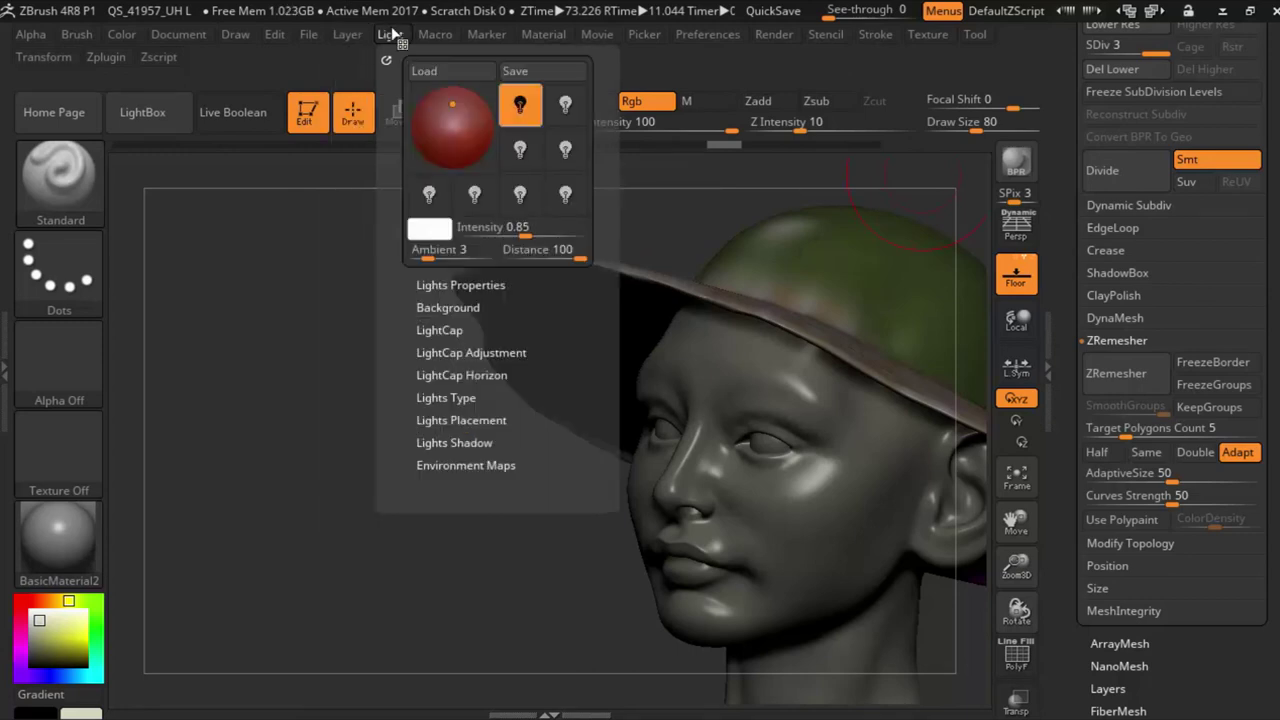
{"action": "left_click", "coordinate": [452, 103]}
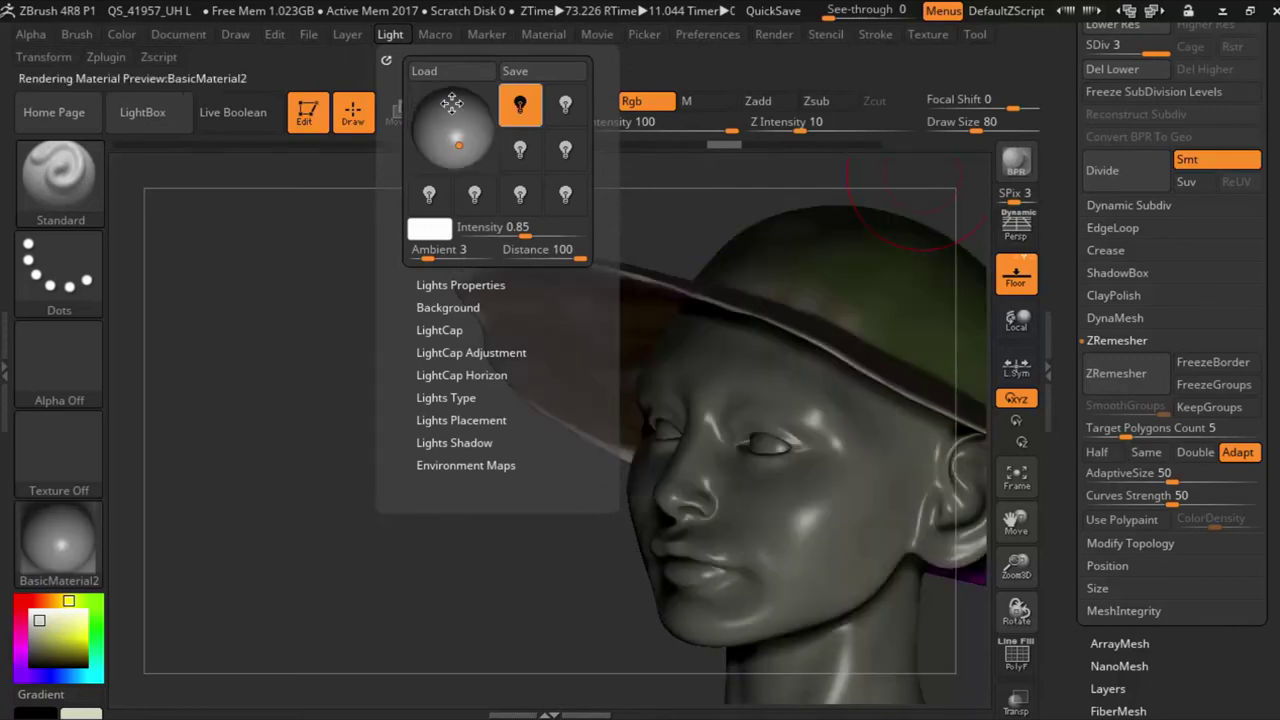
{"action": "left_click", "coordinate": [448, 108]}
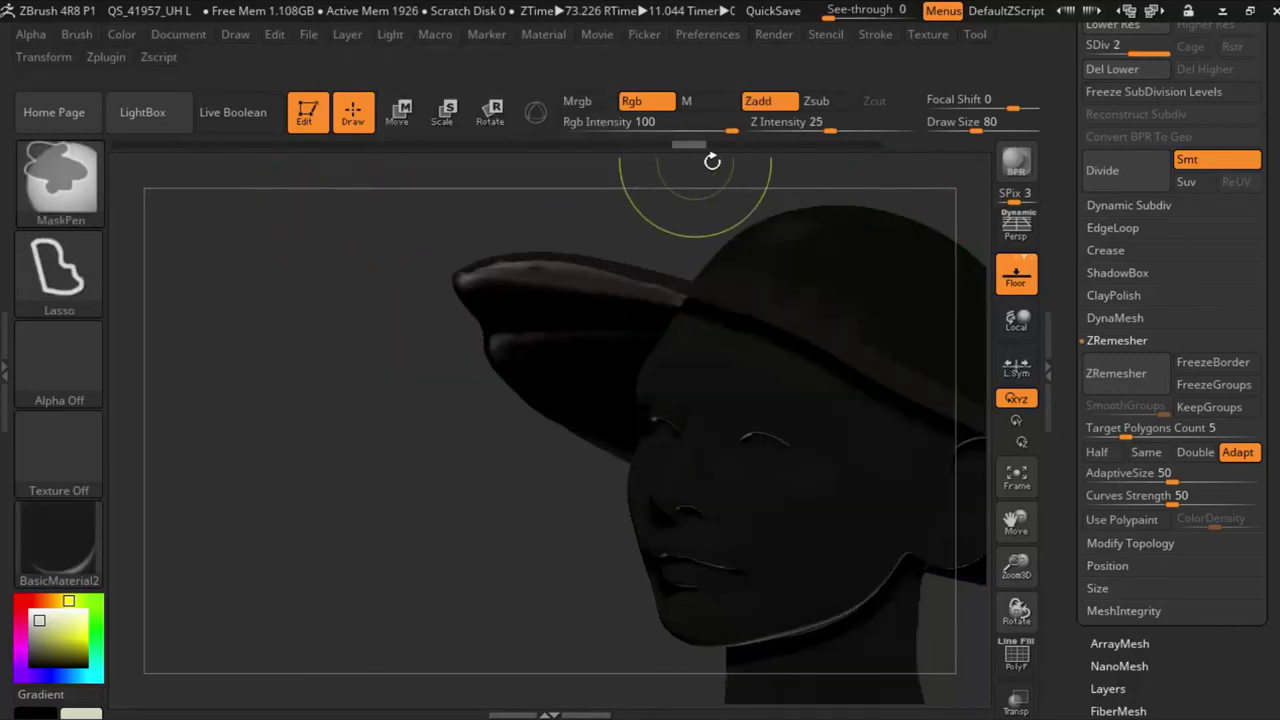
{"action": "left_click", "coordinate": [720, 145]}
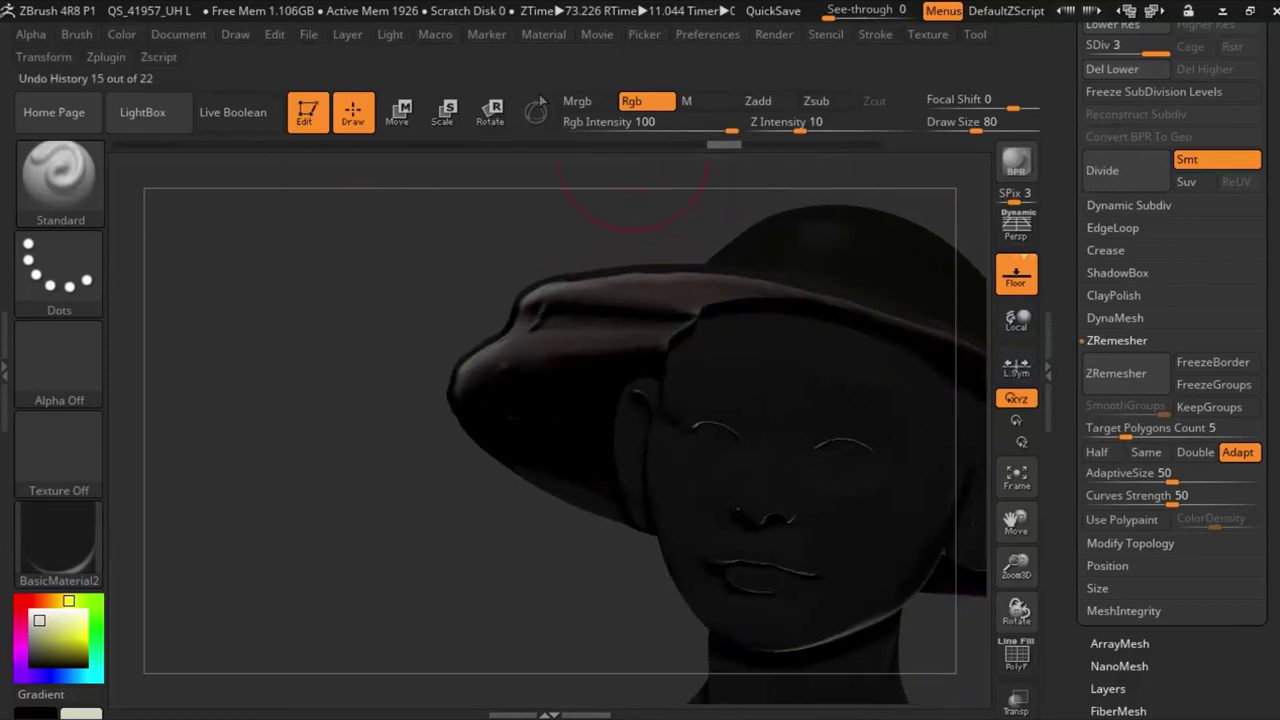
{"action": "left_click", "coordinate": [389, 34]}
{"action": "left_click_drag", "start_coordinate": [462, 157], "coordinate": [415, 151]}
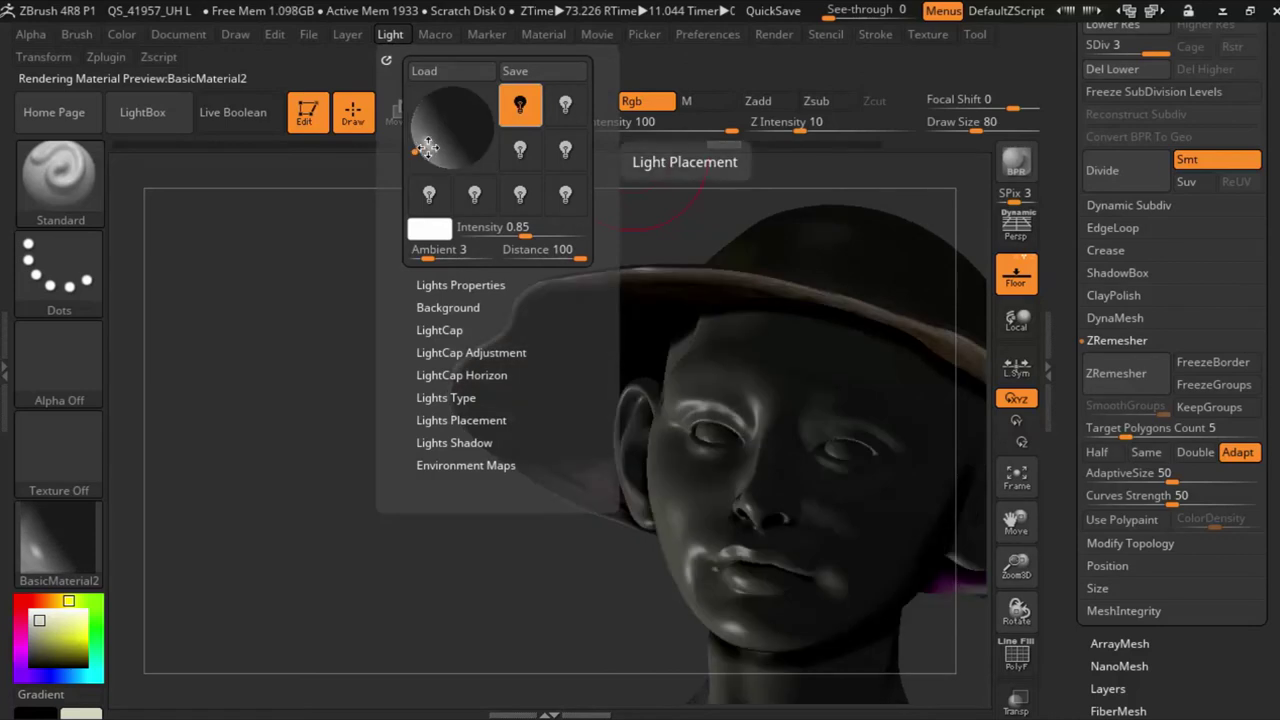
{"action": "mouse_move", "coordinate": [432, 150]}
{"action": "left_mouse_down"}
{"action": "mouse_move", "coordinate": [393, 135]}
{"action": "mouse_move", "coordinate": [433, 161]}
{"action": "mouse_move", "coordinate": [456, 77]}
{"action": "mouse_move", "coordinate": [394, 54]}
{"action": "left_mouse_up"}
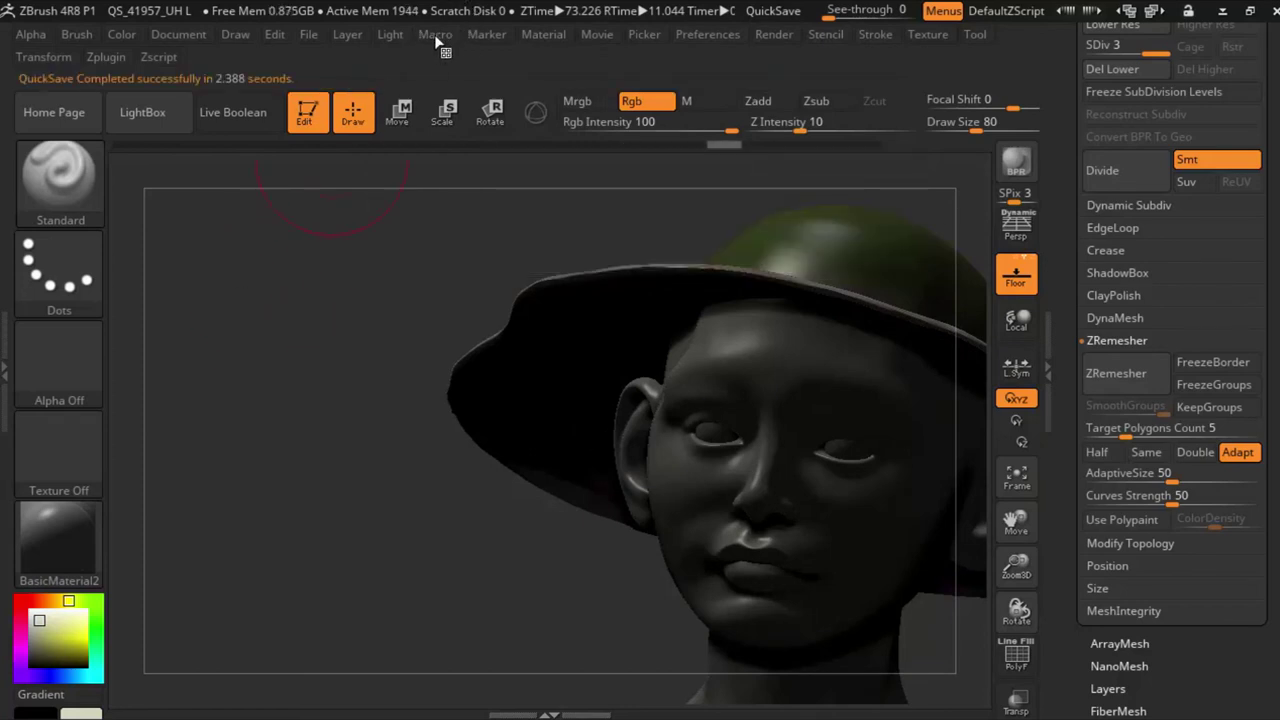
Step: Browse the Macro, Marker and Material menus and the available materials
{"action": "left_click", "coordinate": [434, 36]}
{"action": "left_click", "coordinate": [477, 38]}
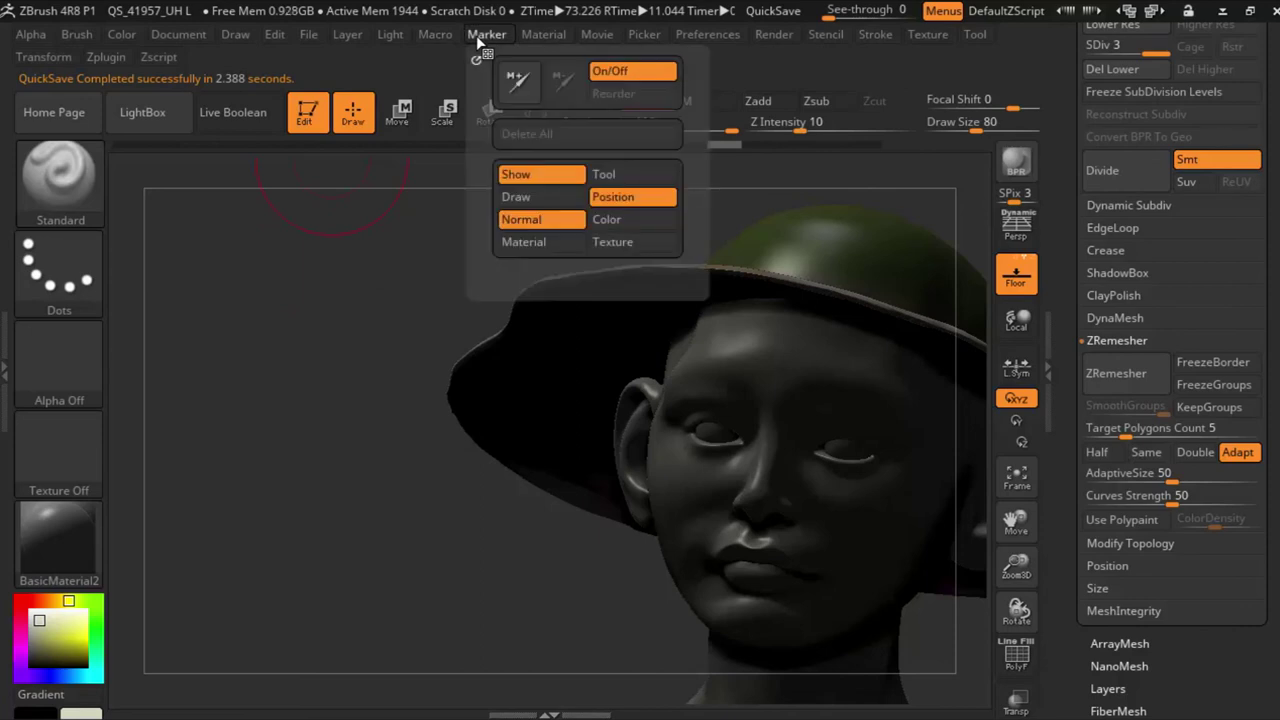
{"action": "left_click", "coordinate": [494, 38]}
{"action": "left_click", "coordinate": [537, 36]}
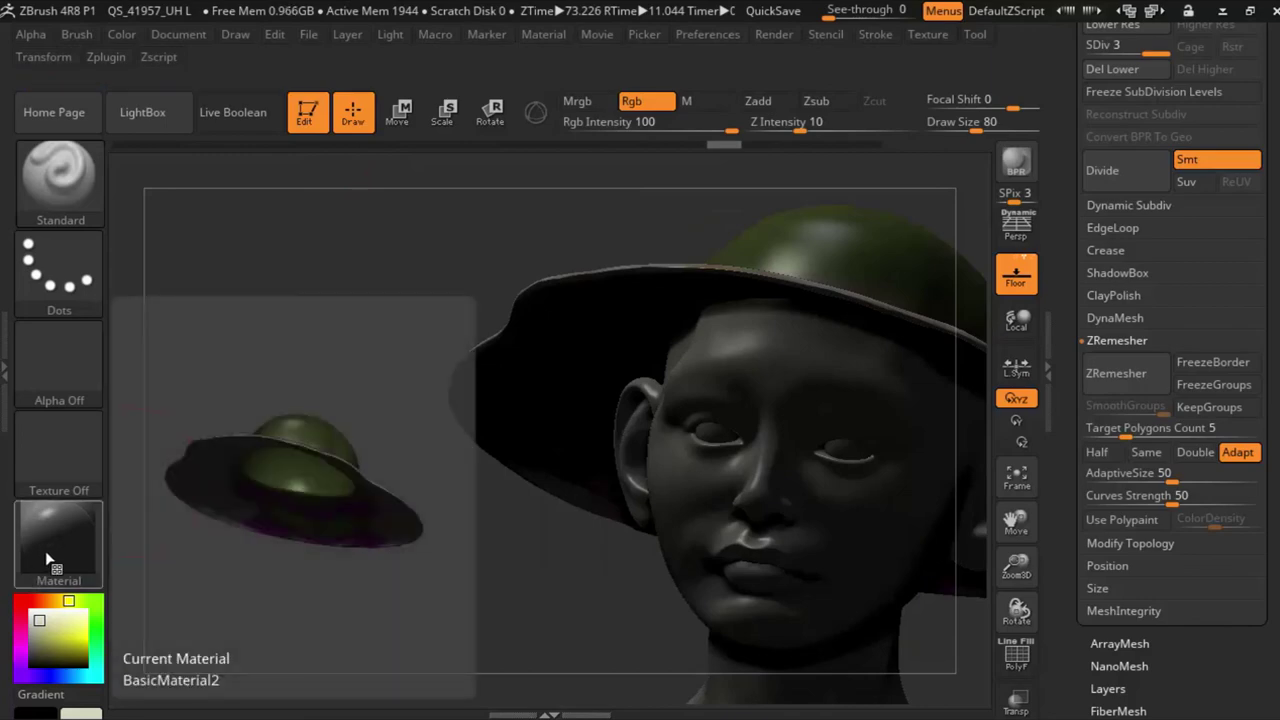
{"action": "left_click", "coordinate": [60, 545]}
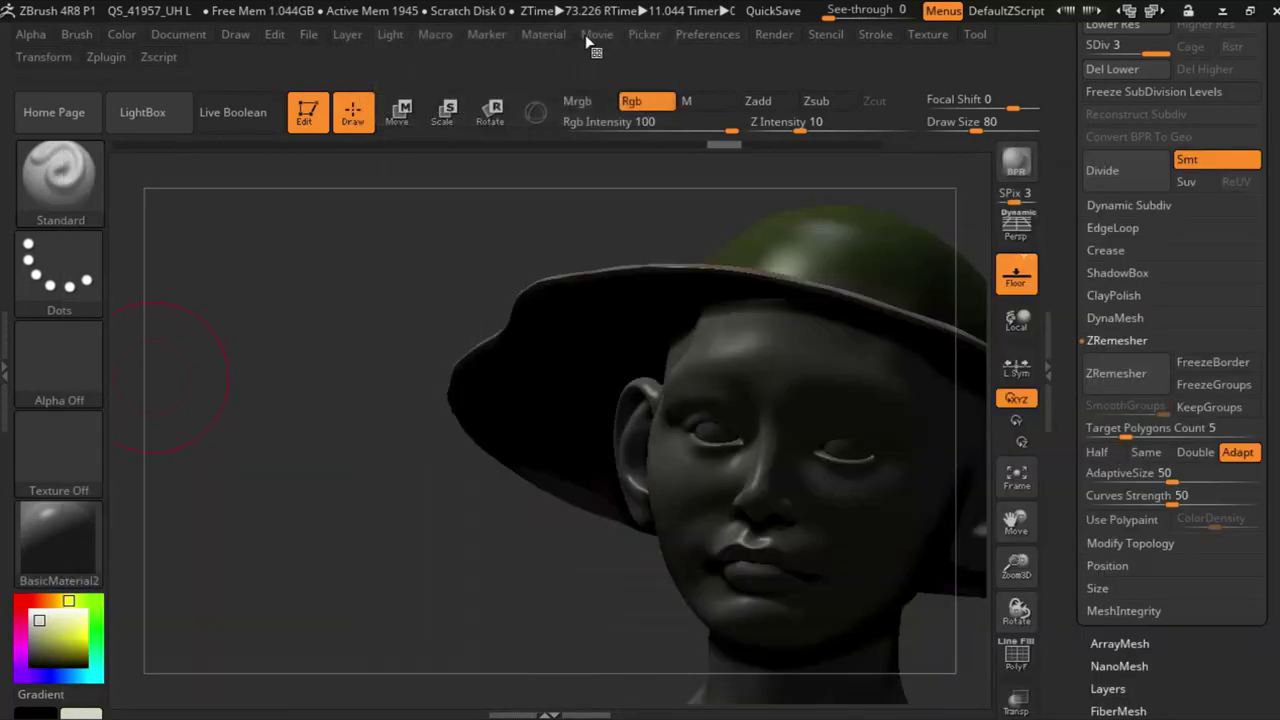
Step: Frame the bust with shoulders in view and record a Movie turntable
{"action": "left_click", "coordinate": [594, 36]}
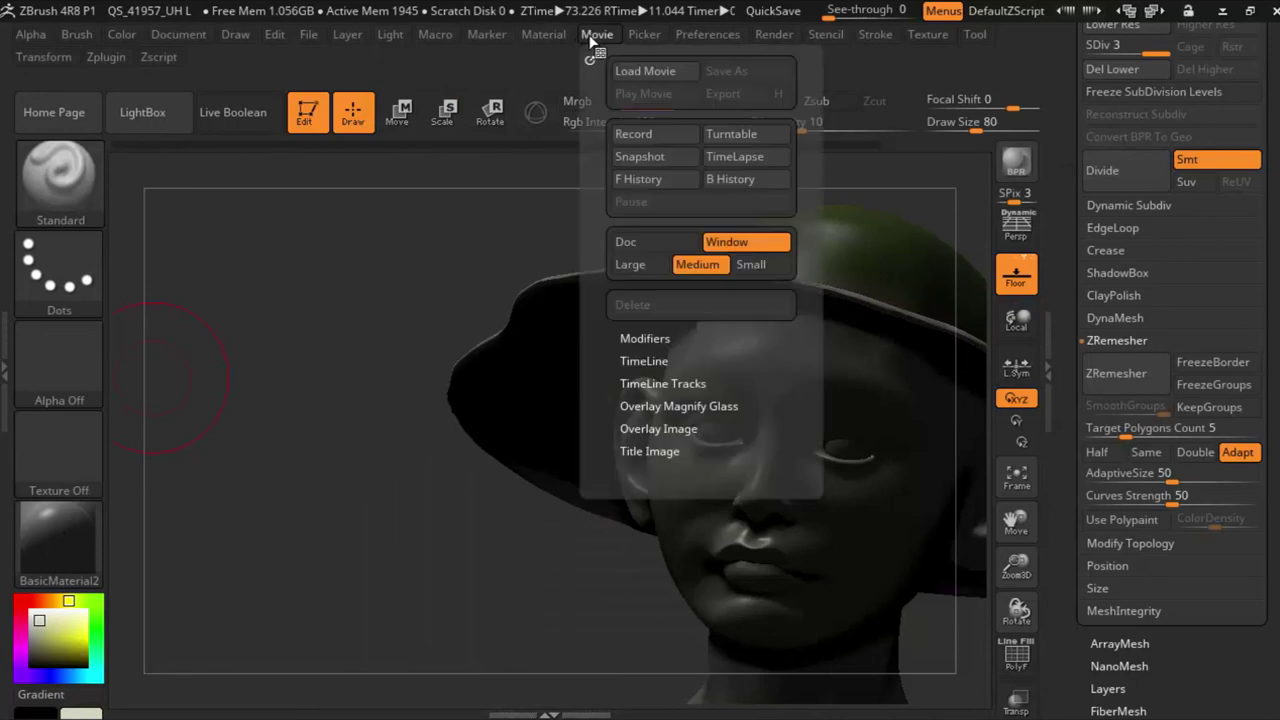
{"action": "mouse_move", "coordinate": [1017, 563]}
{"action": "left_mouse_down"}
{"action": "mouse_move", "coordinate": [931, 523]}
{"action": "mouse_move", "coordinate": [1016, 530]}
{"action": "mouse_move", "coordinate": [1017, 560]}
{"action": "mouse_move", "coordinate": [957, 423]}
{"action": "left_mouse_up"}
{"action": "left_click_drag", "start_coordinate": [1020, 517], "coordinate": [1016, 525]}
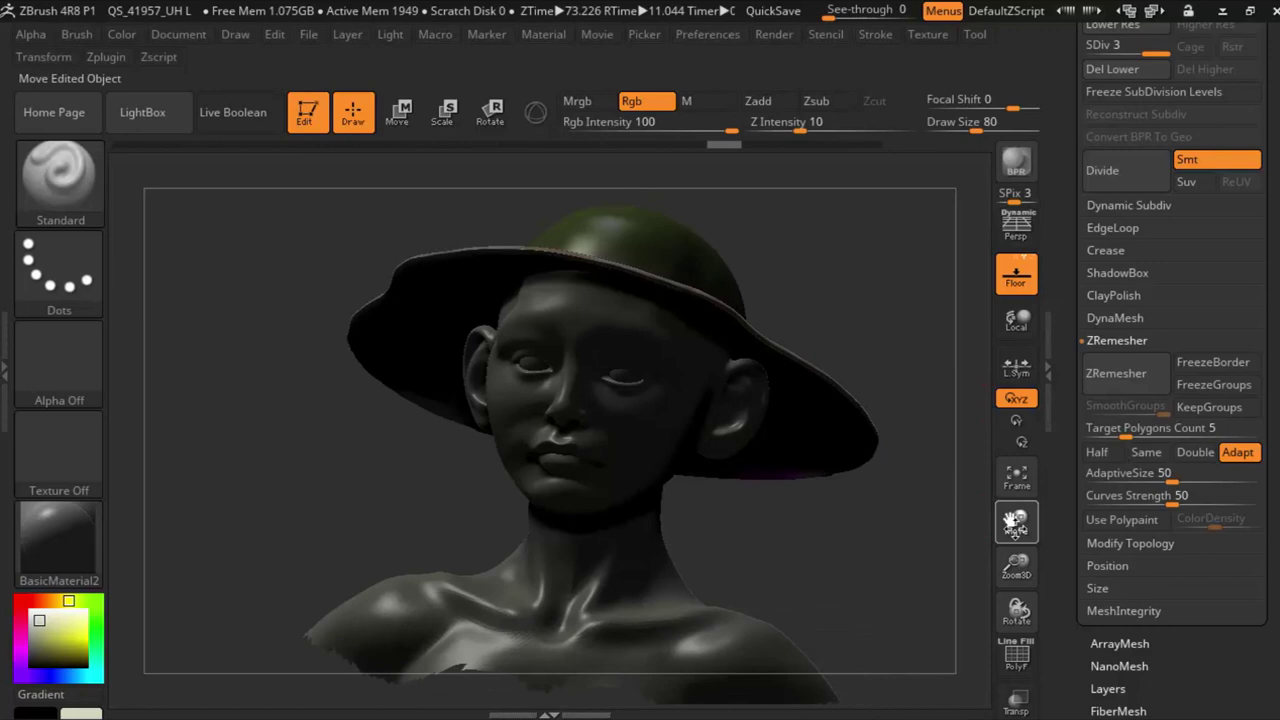
{"action": "left_click", "coordinate": [597, 35]}
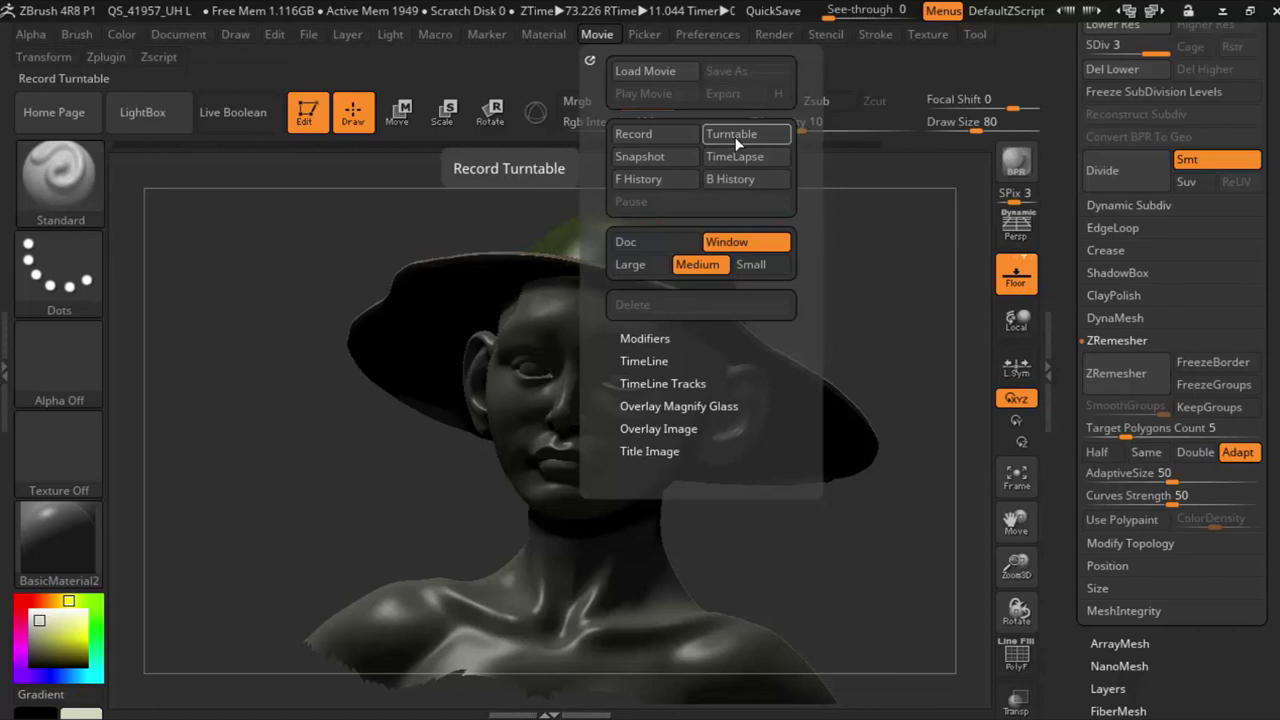
{"action": "left_click", "coordinate": [736, 145]}
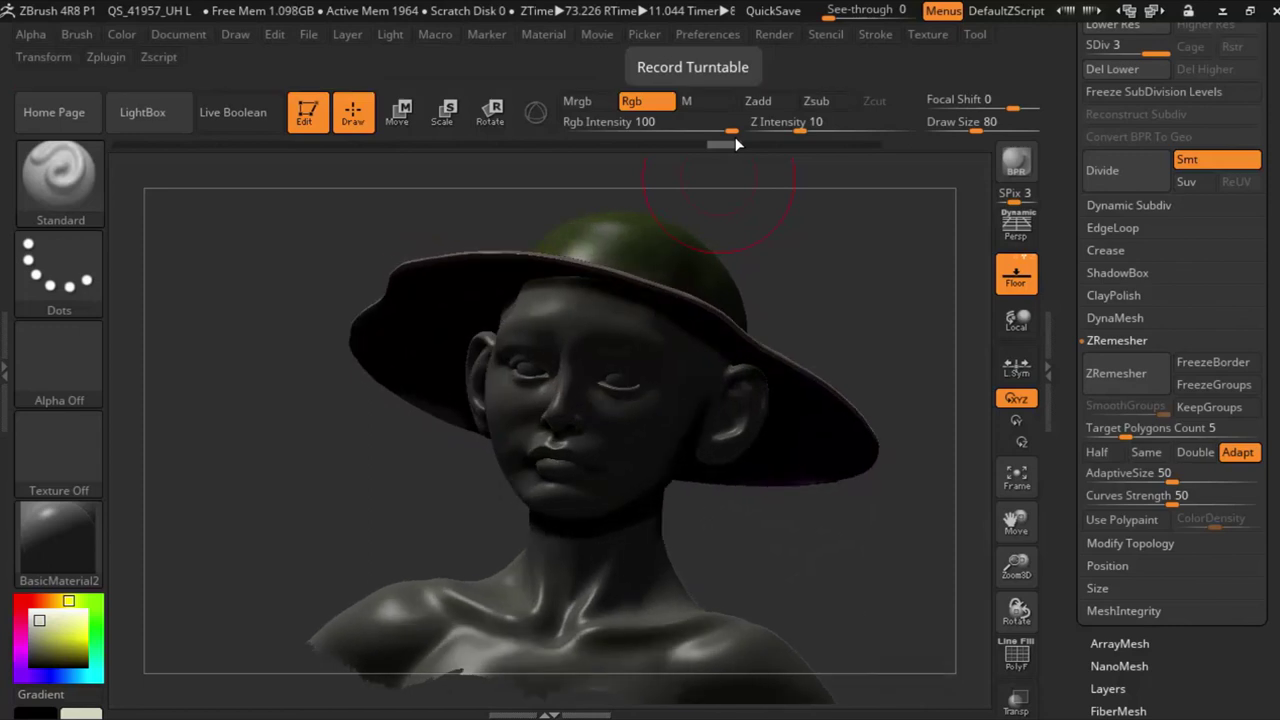
{"action": "left_click", "coordinate": [658, 36]}
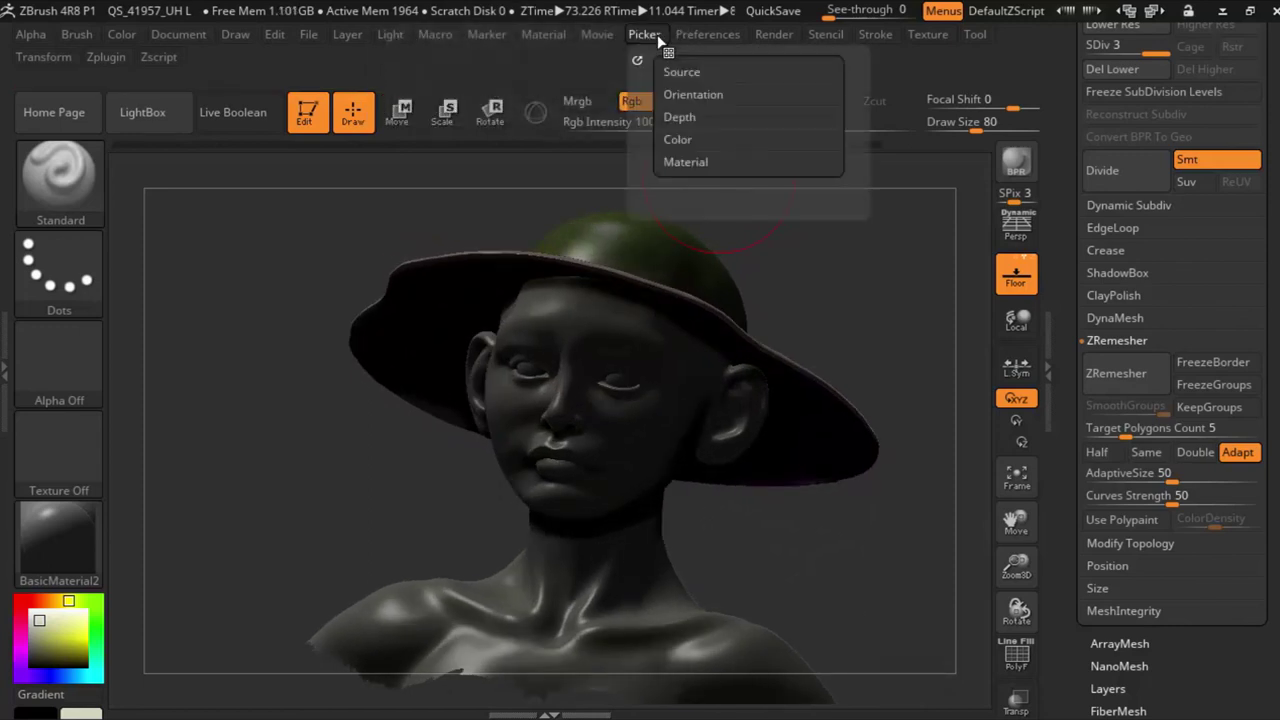
{"action": "left_click", "coordinate": [690, 36]}
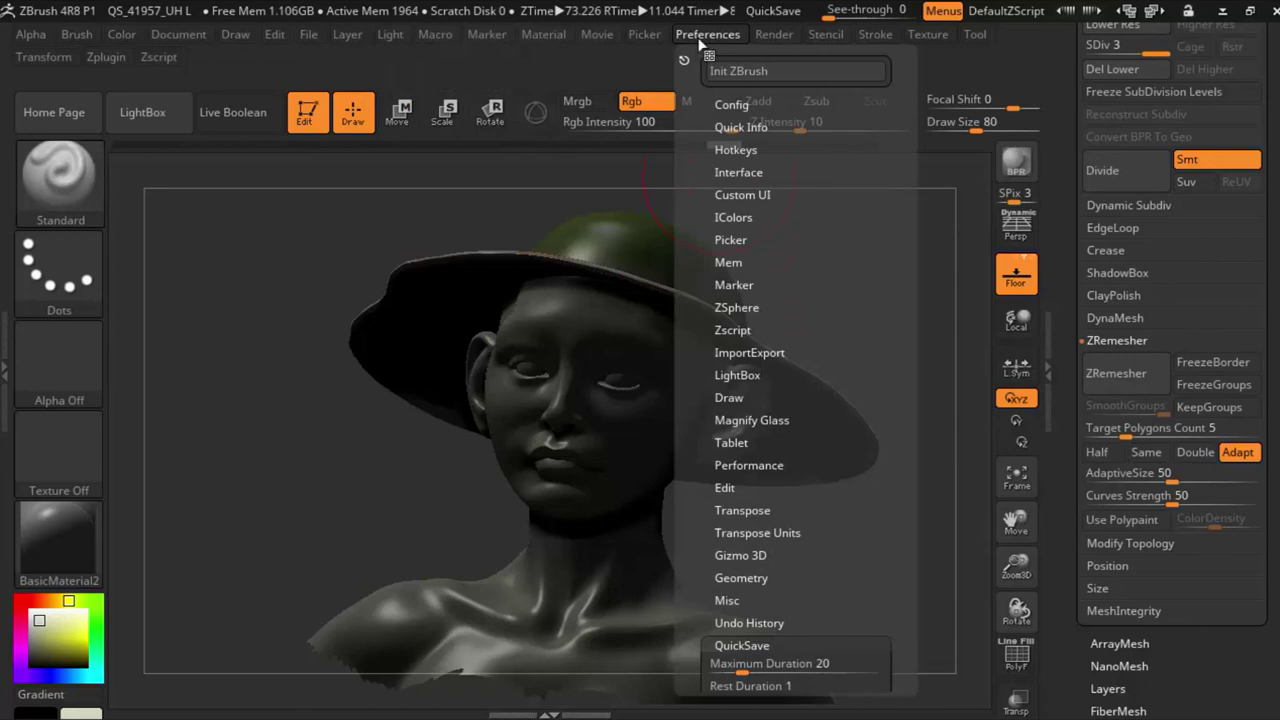
{"action": "left_click_drag", "start_coordinate": [700, 488], "coordinate": [711, 378]}
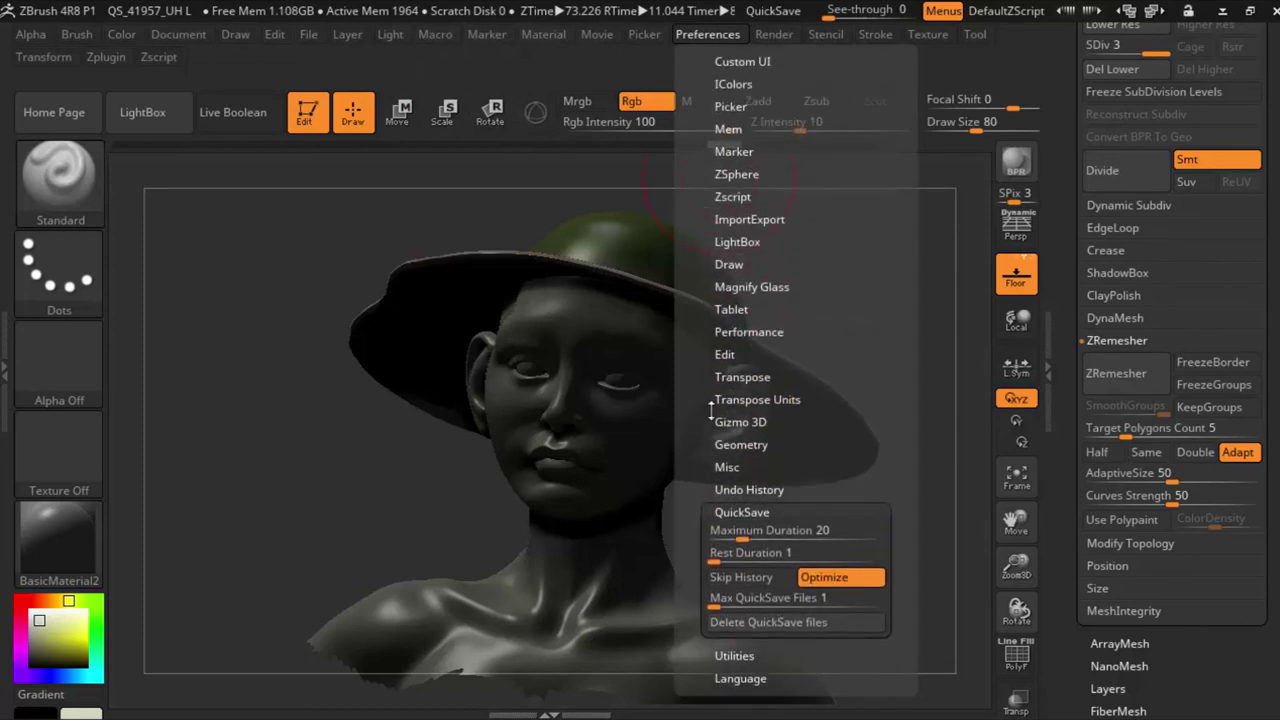
{"action": "left_click", "coordinate": [775, 36]}
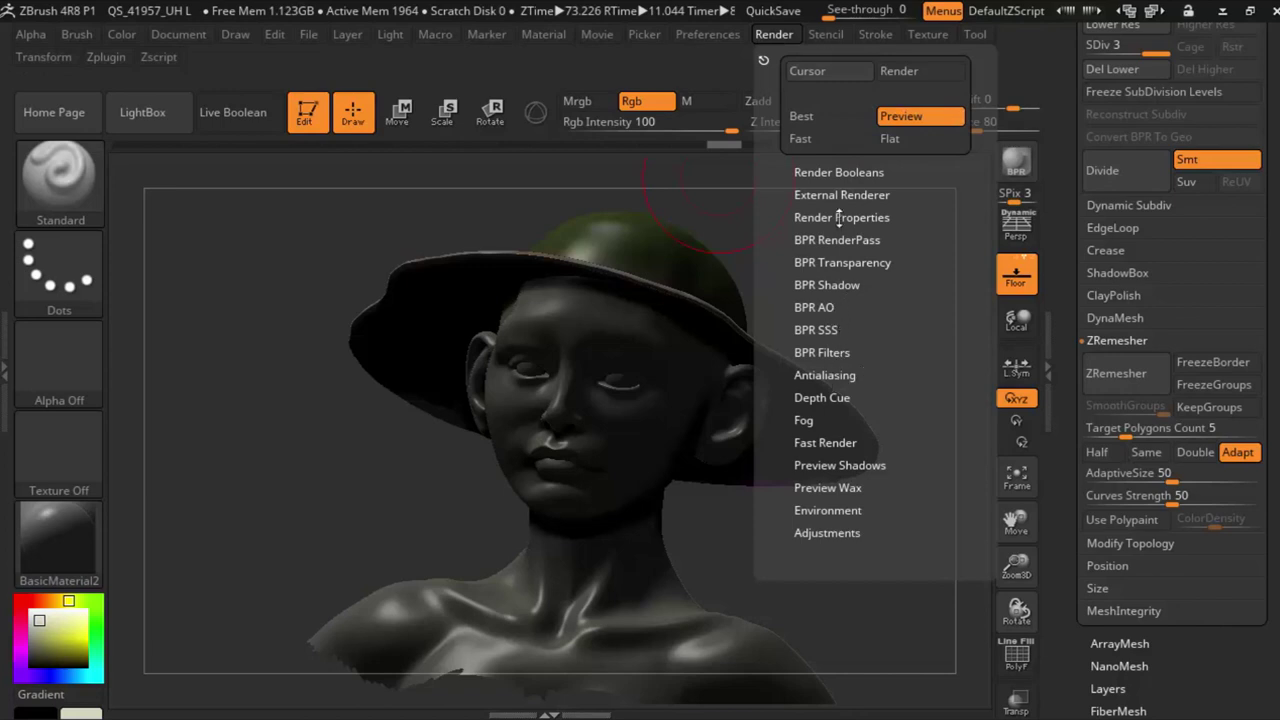
{"action": "left_click", "coordinate": [828, 36]}
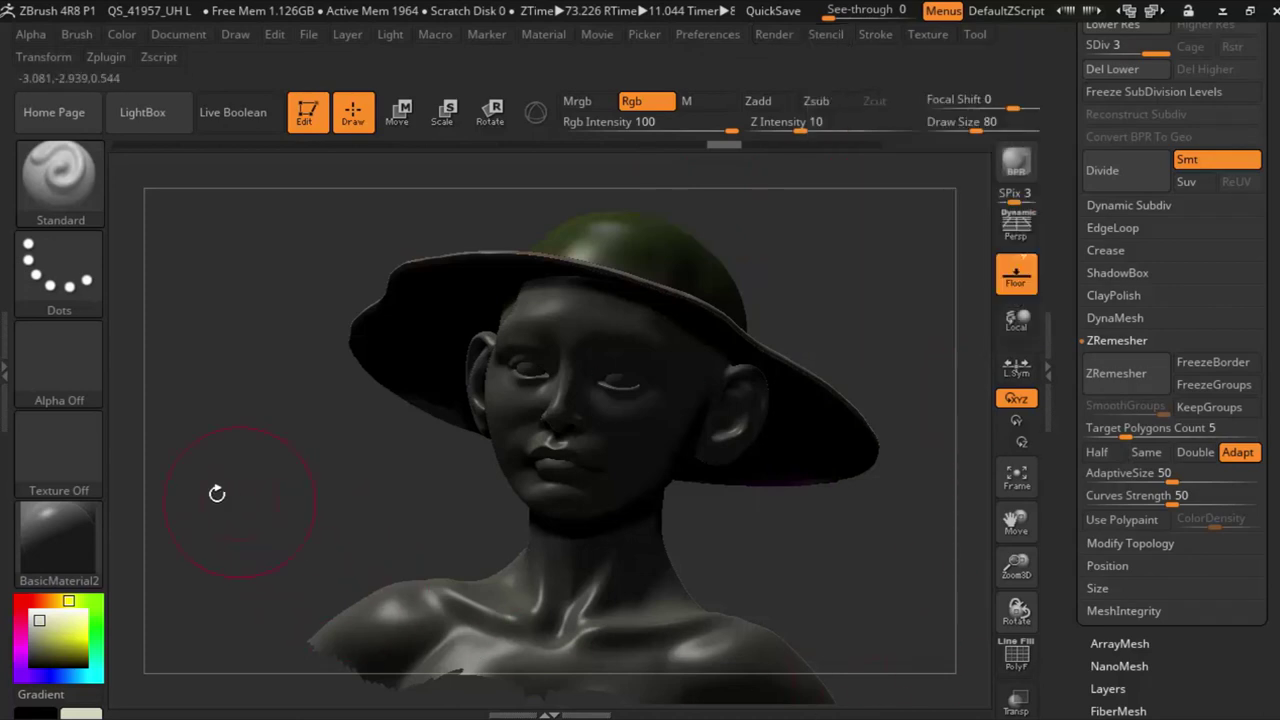
{"action": "left_click", "coordinate": [88, 393]}
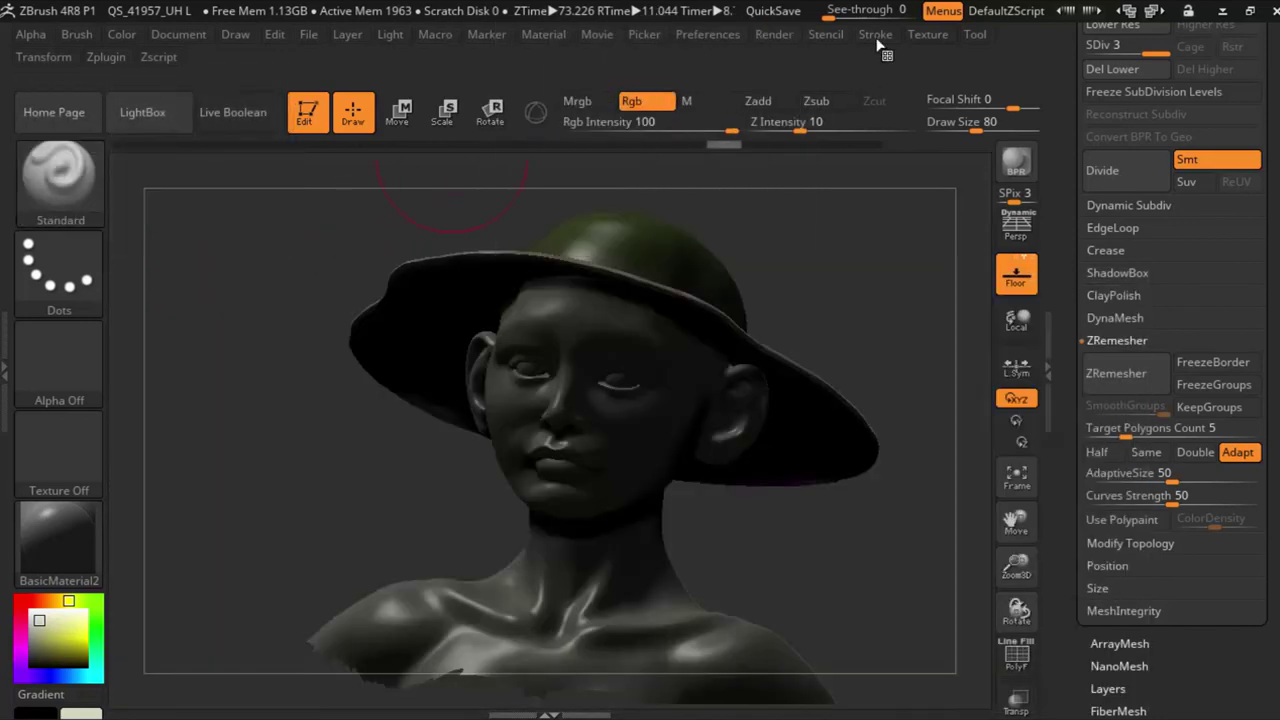
{"action": "left_click", "coordinate": [875, 36]}
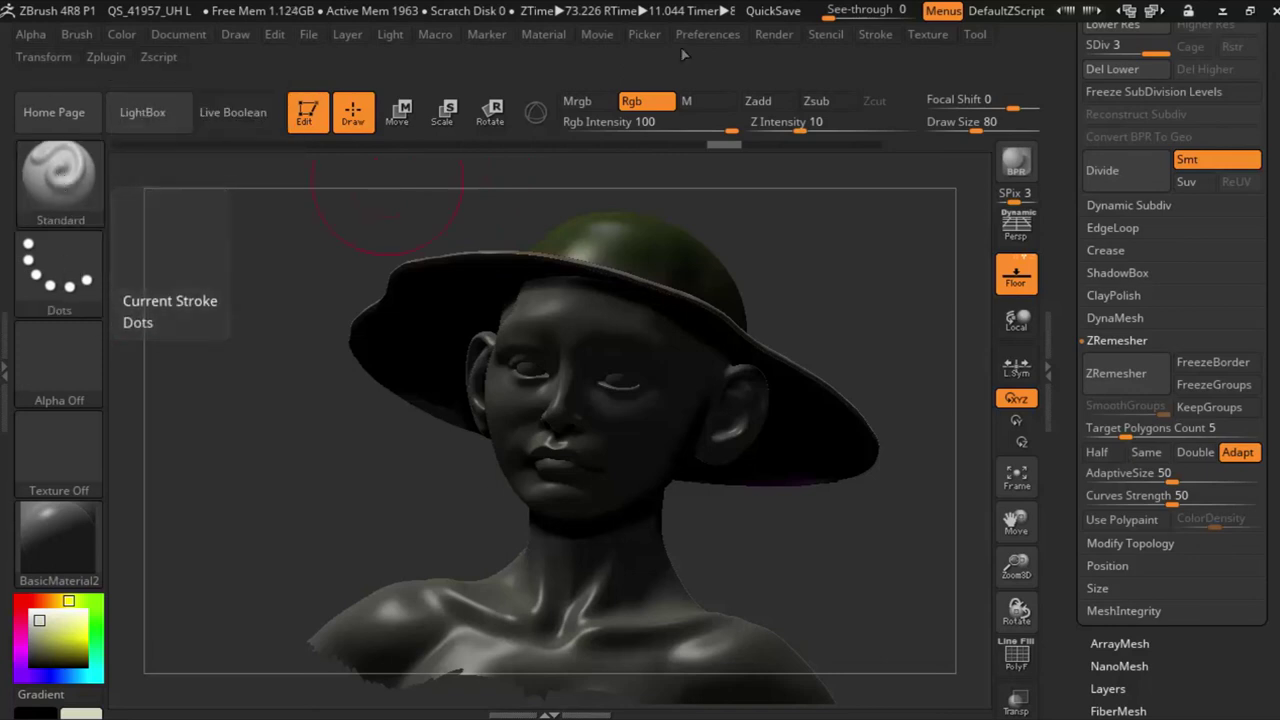
{"action": "left_click", "coordinate": [927, 40]}
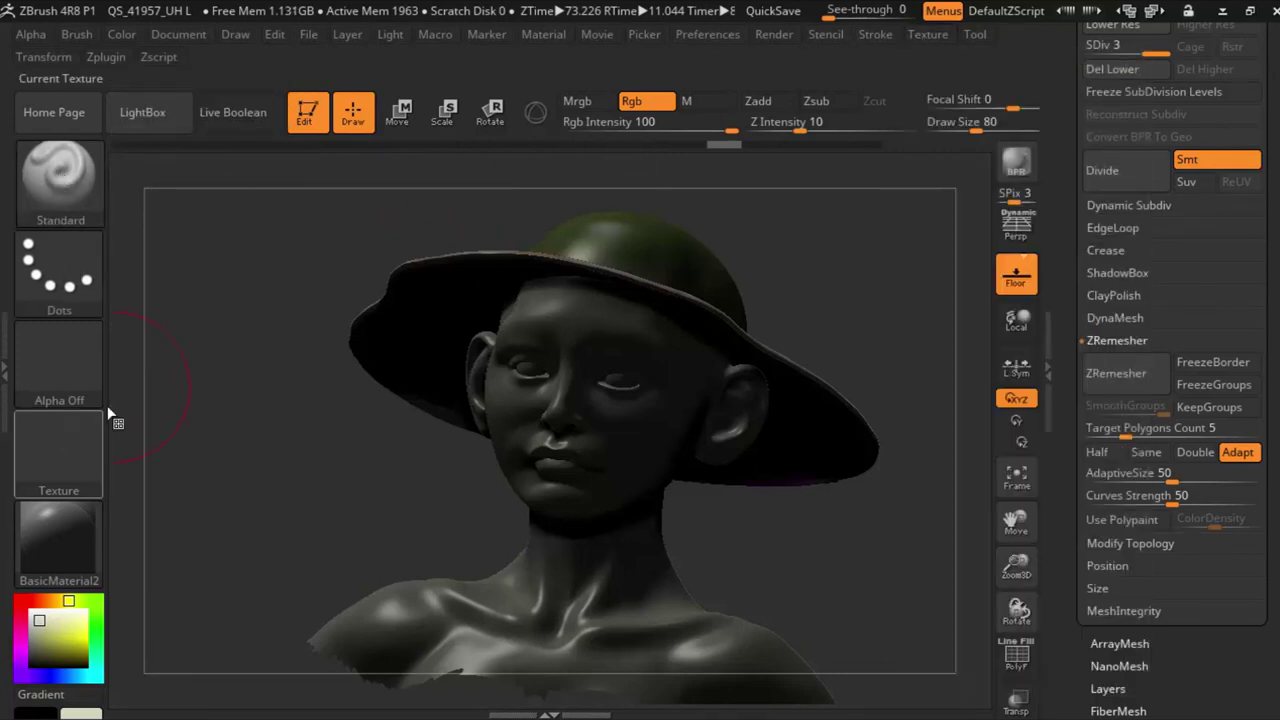
{"action": "left_click", "coordinate": [41, 56]}
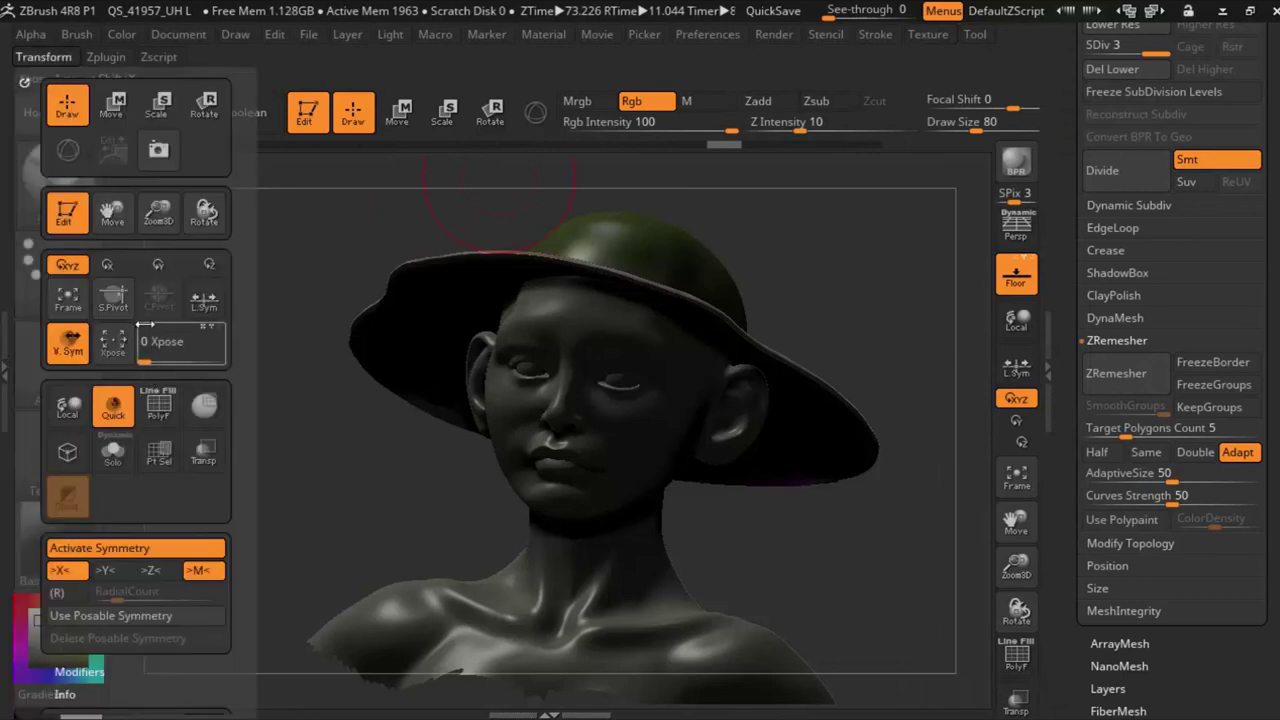
{"action": "left_click", "coordinate": [163, 108]}
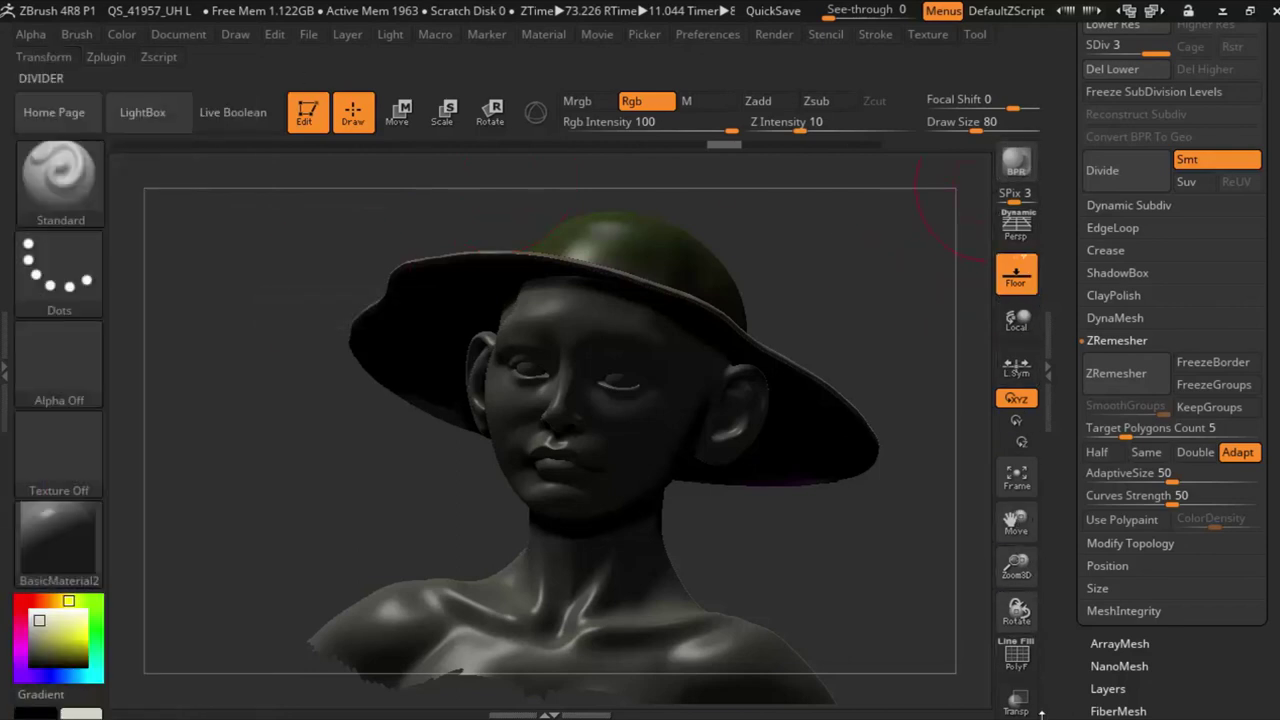
Step: Browse the plugin list and the Tool palette's UV Map and Texture Map settings
{"action": "left_click", "coordinate": [110, 60]}
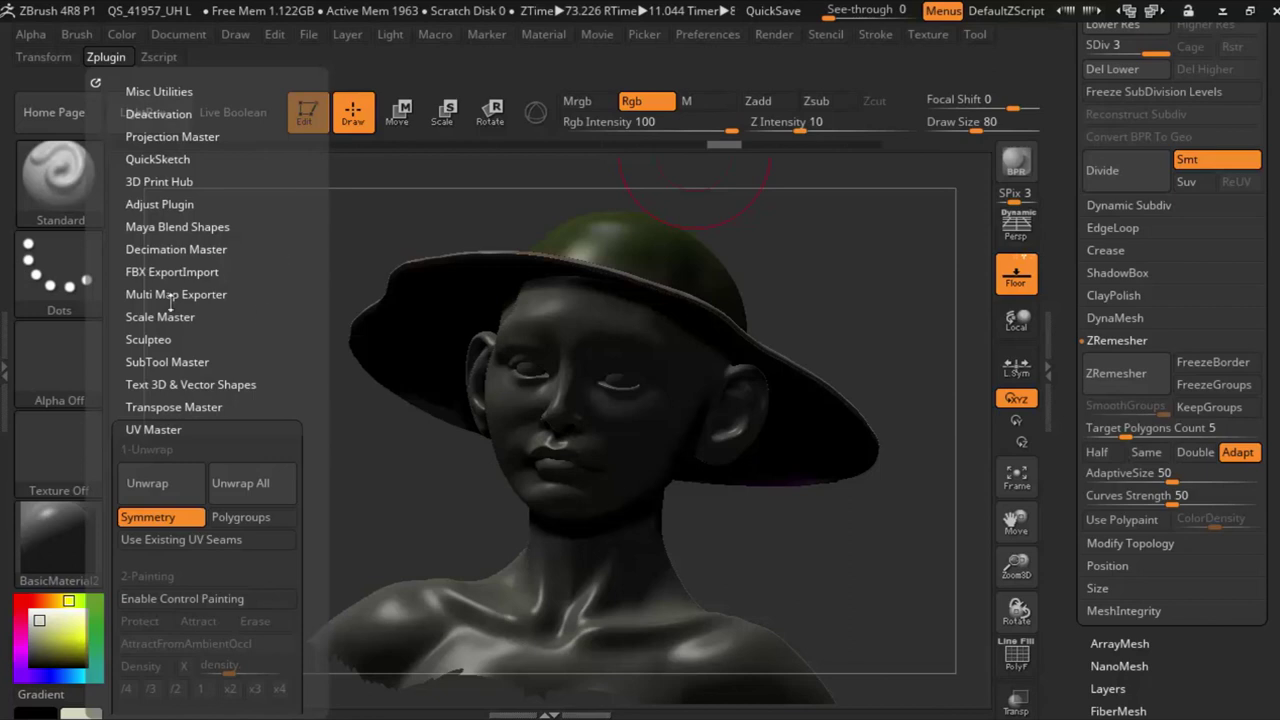
{"action": "left_click_drag", "start_coordinate": [276, 380], "coordinate": [279, 258]}
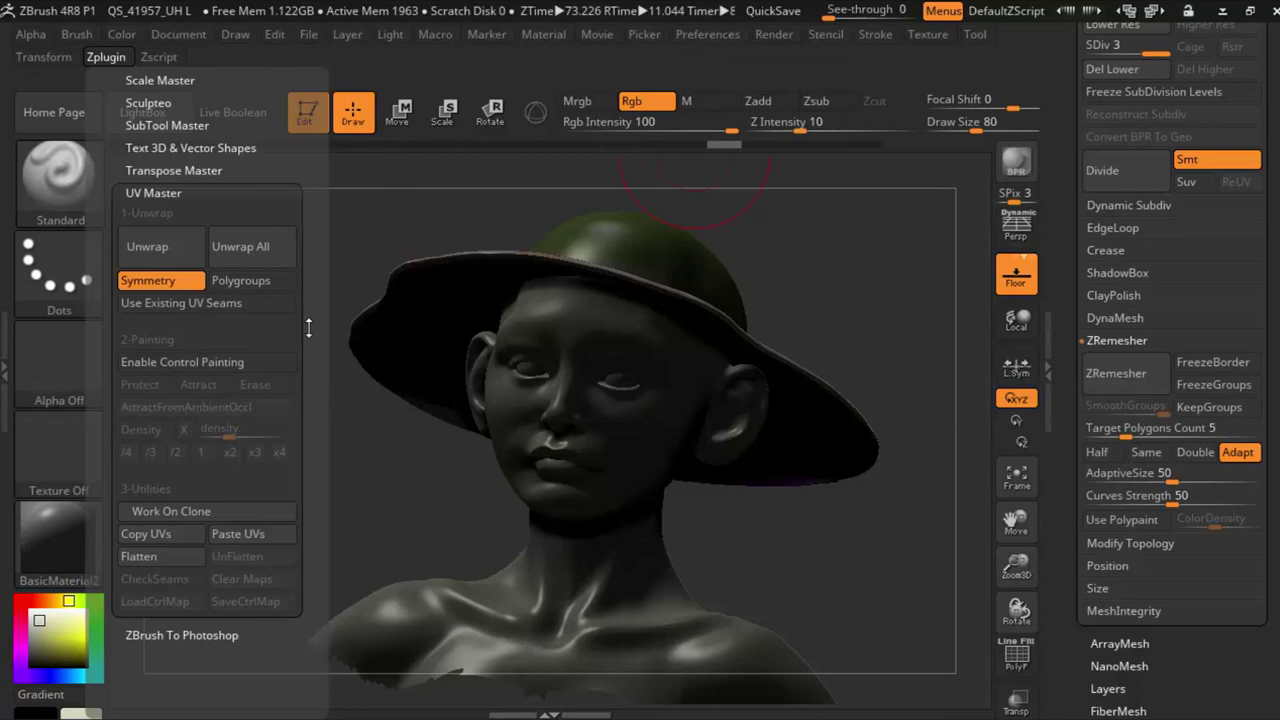
{"action": "scroll", "coordinate": [311, 300], "scroll_direction": "up", "scroll_amount": 2}
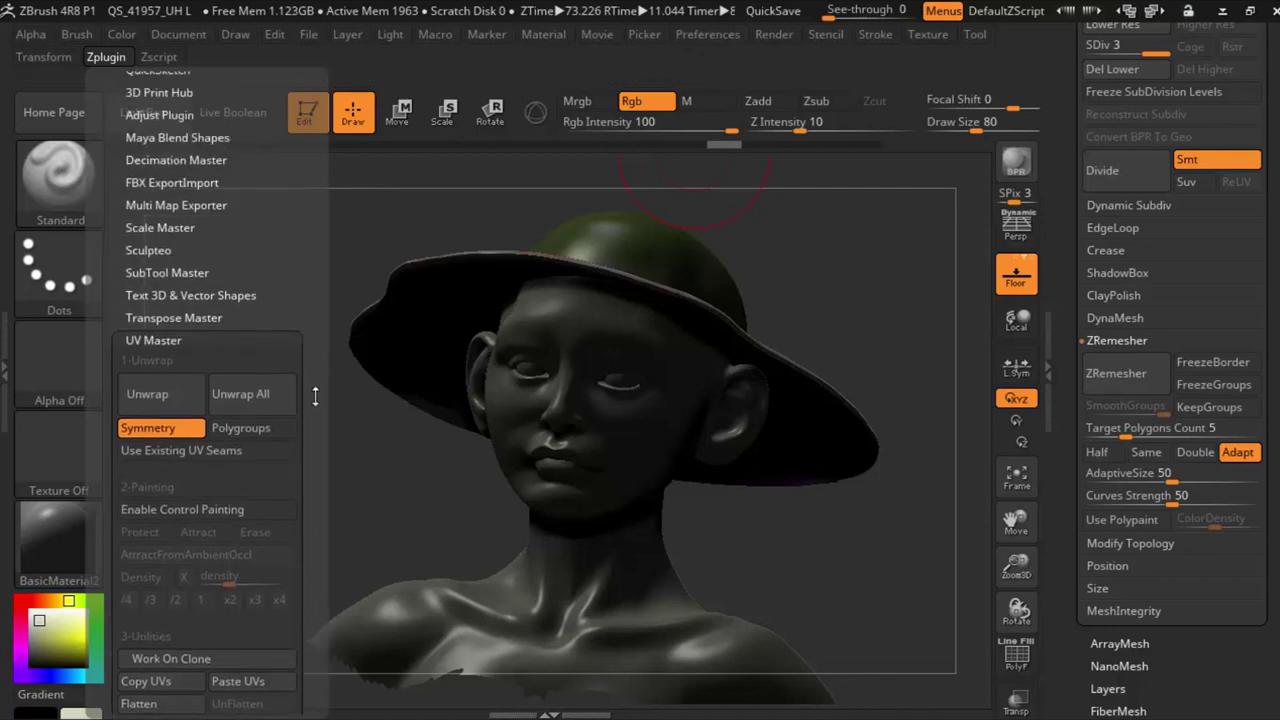
{"action": "scroll", "coordinate": [313, 417], "scroll_direction": "up", "scroll_amount": 4}
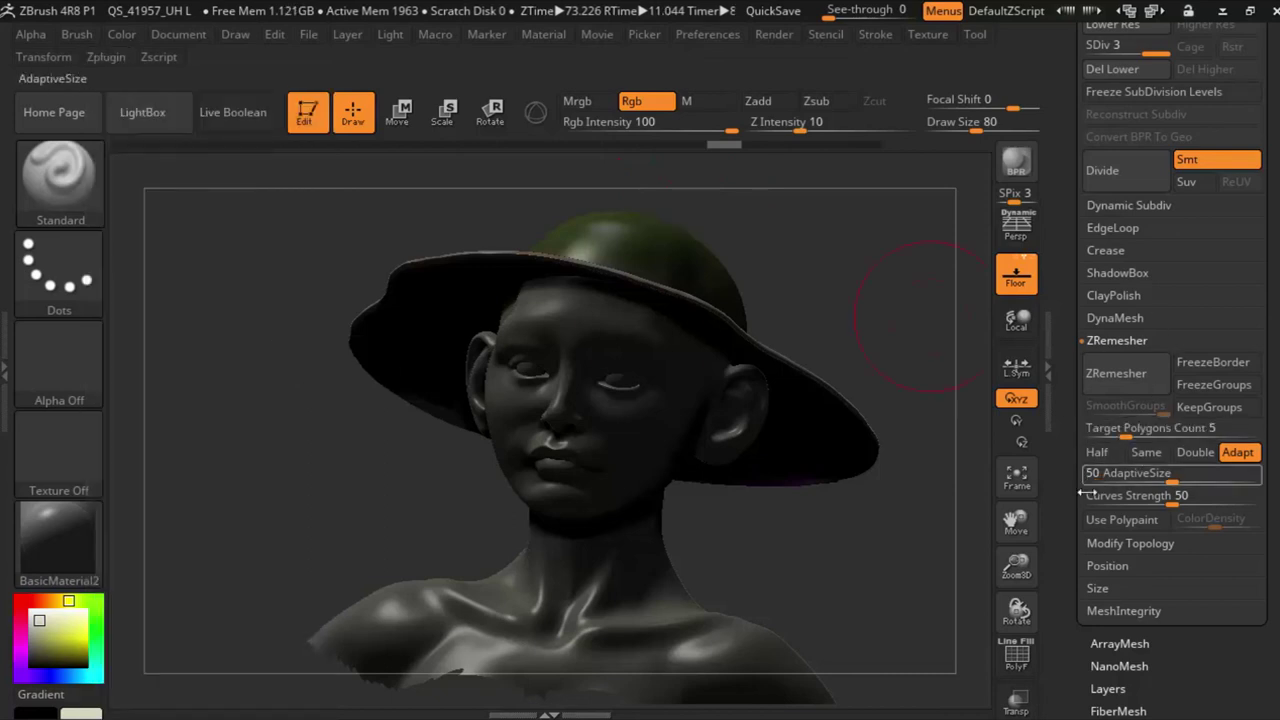
{"action": "scroll", "coordinate": [1078, 375], "scroll_direction": "down", "scroll_amount": 5}
{"action": "scroll", "coordinate": [1078, 375], "scroll_direction": "down", "scroll_amount": 5}
{"action": "scroll", "coordinate": [1078, 375], "scroll_direction": "down", "scroll_amount": 3}
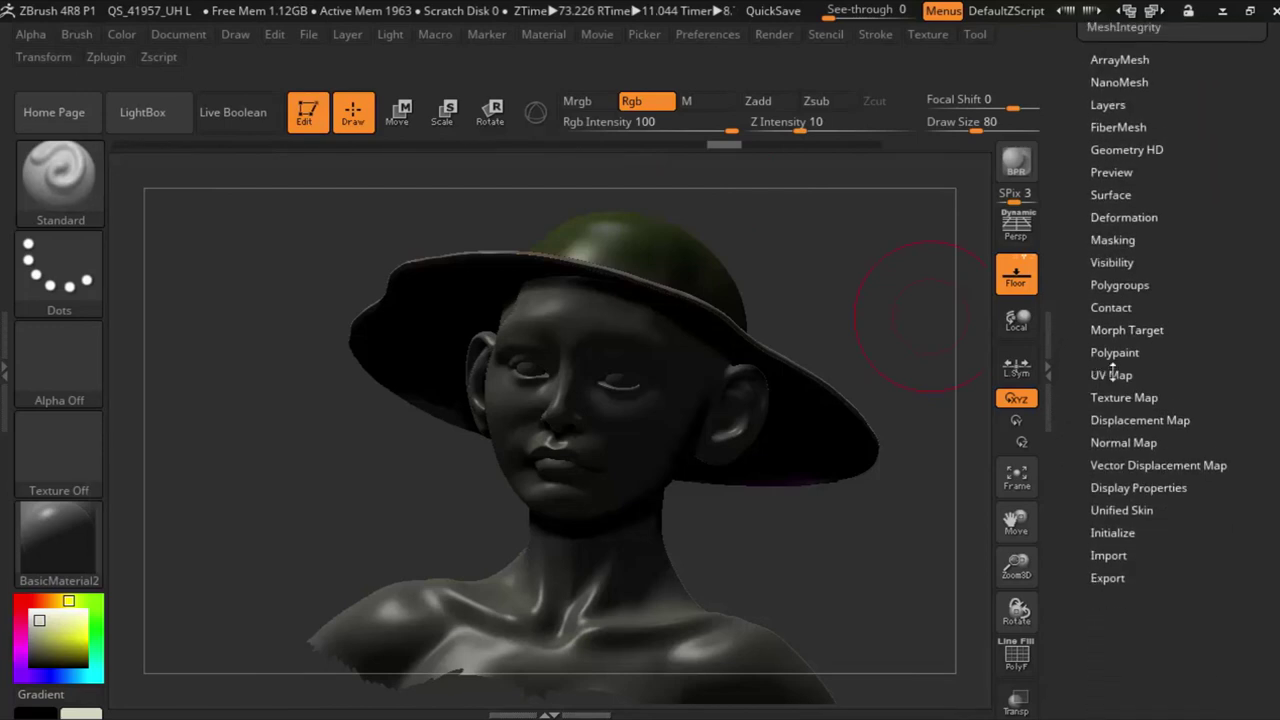
{"action": "left_click", "coordinate": [1100, 375]}
{"action": "scroll", "coordinate": [1065, 407], "scroll_direction": "up", "scroll_amount": 2}
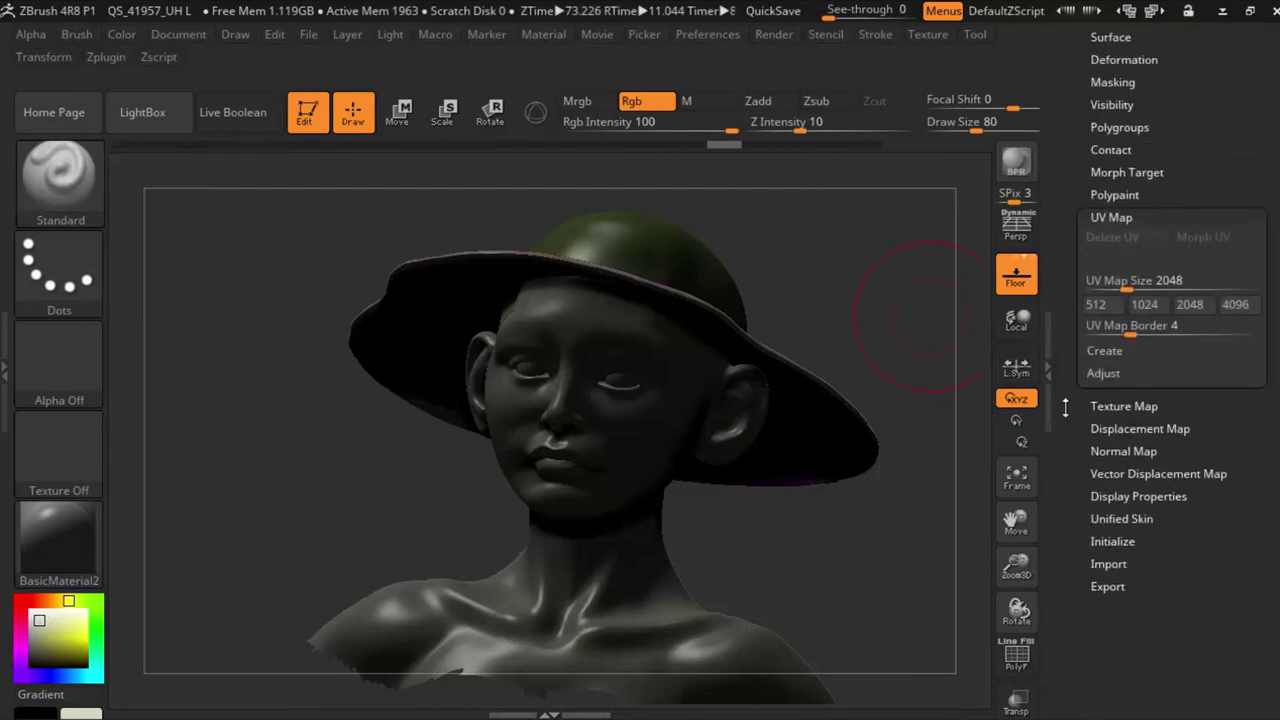
{"action": "left_click", "coordinate": [1122, 406]}
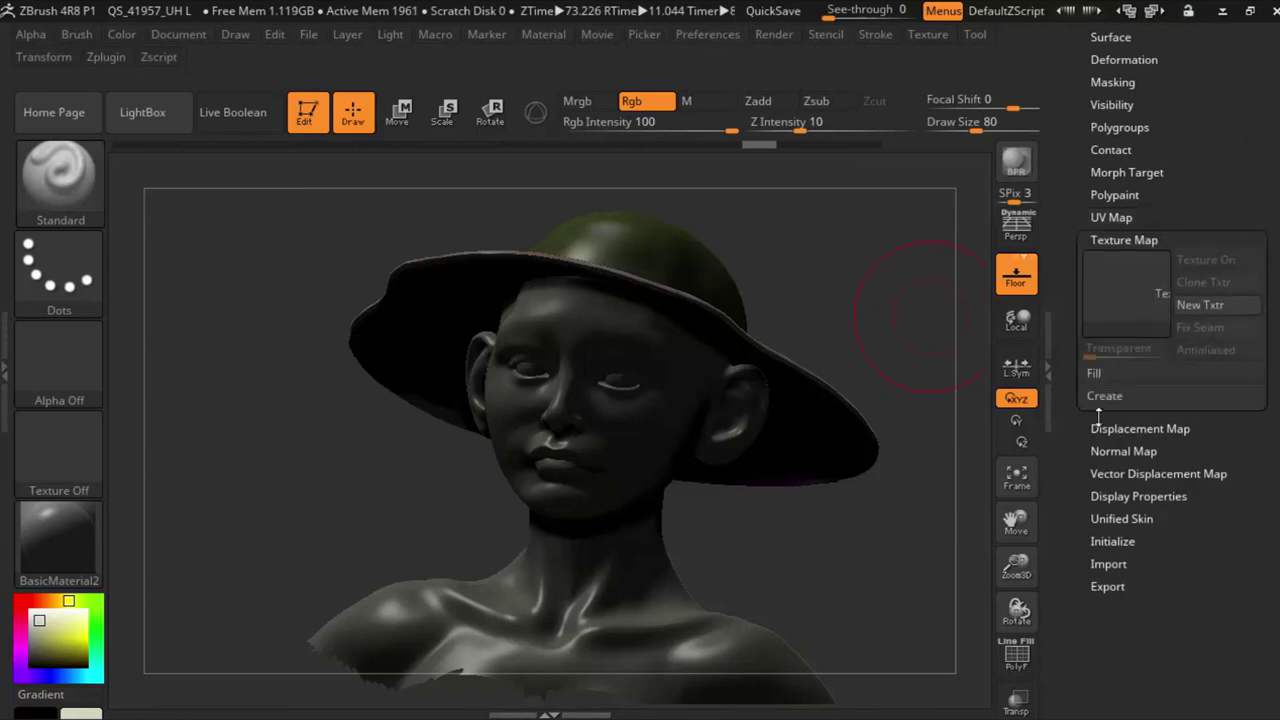
{"action": "left_click", "coordinate": [1096, 397]}
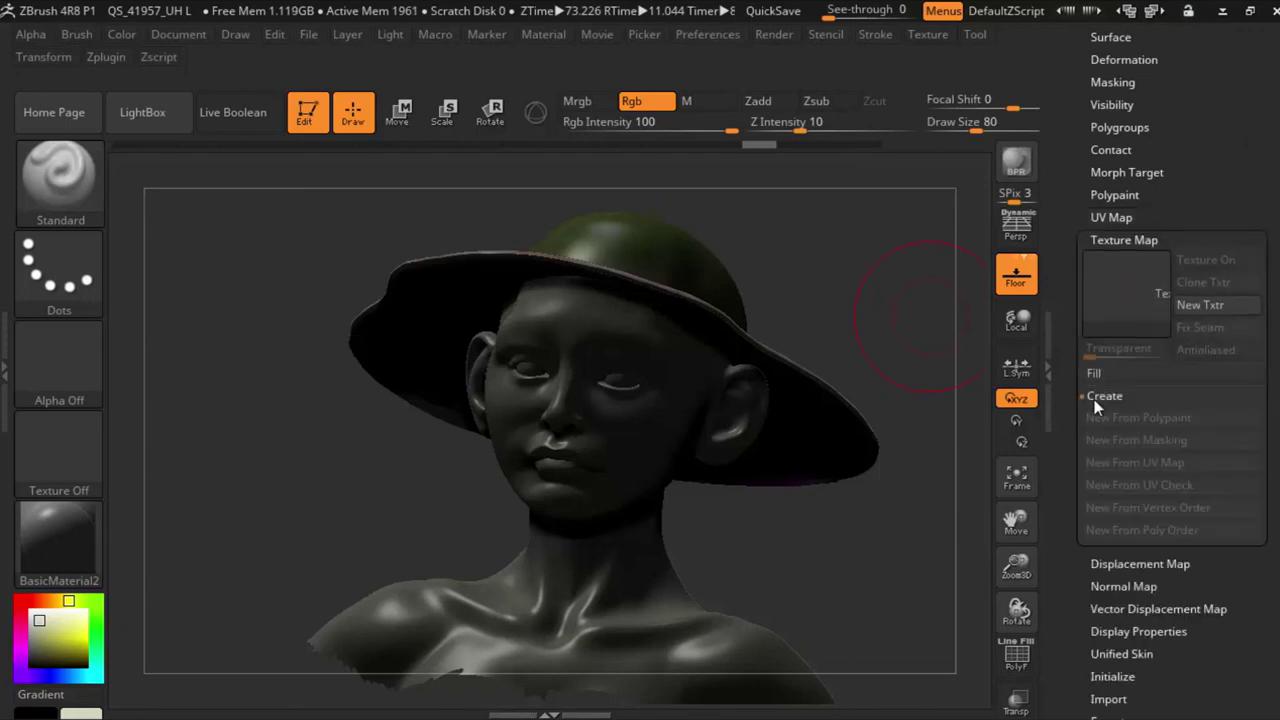
Step: Lower the model to subdivision level 1 using Tool > Geometry > Lower Res
{"action": "left_click", "coordinate": [112, 60]}
{"action": "scroll", "coordinate": [1120, 200], "scroll_direction": "up", "scroll_amount": 5}
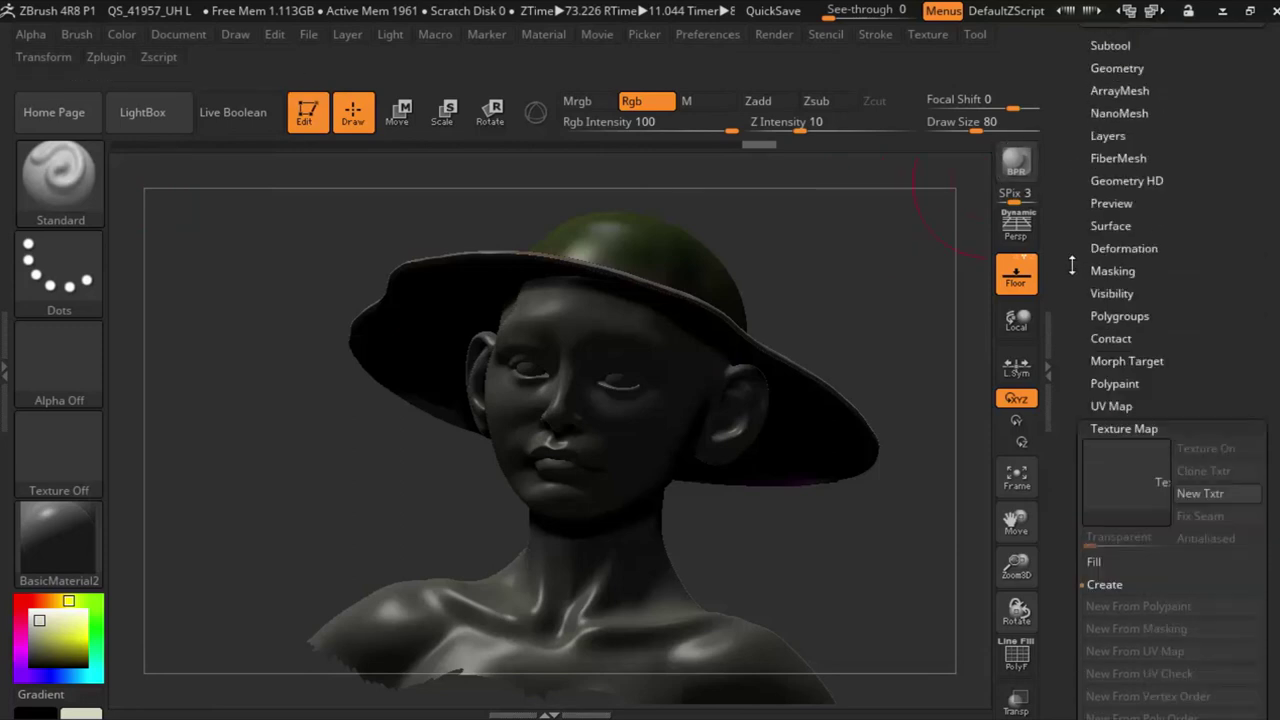
{"action": "left_click", "coordinate": [1110, 82]}
{"action": "left_click", "coordinate": [1112, 101]}
{"action": "left_click", "coordinate": [1112, 101]}
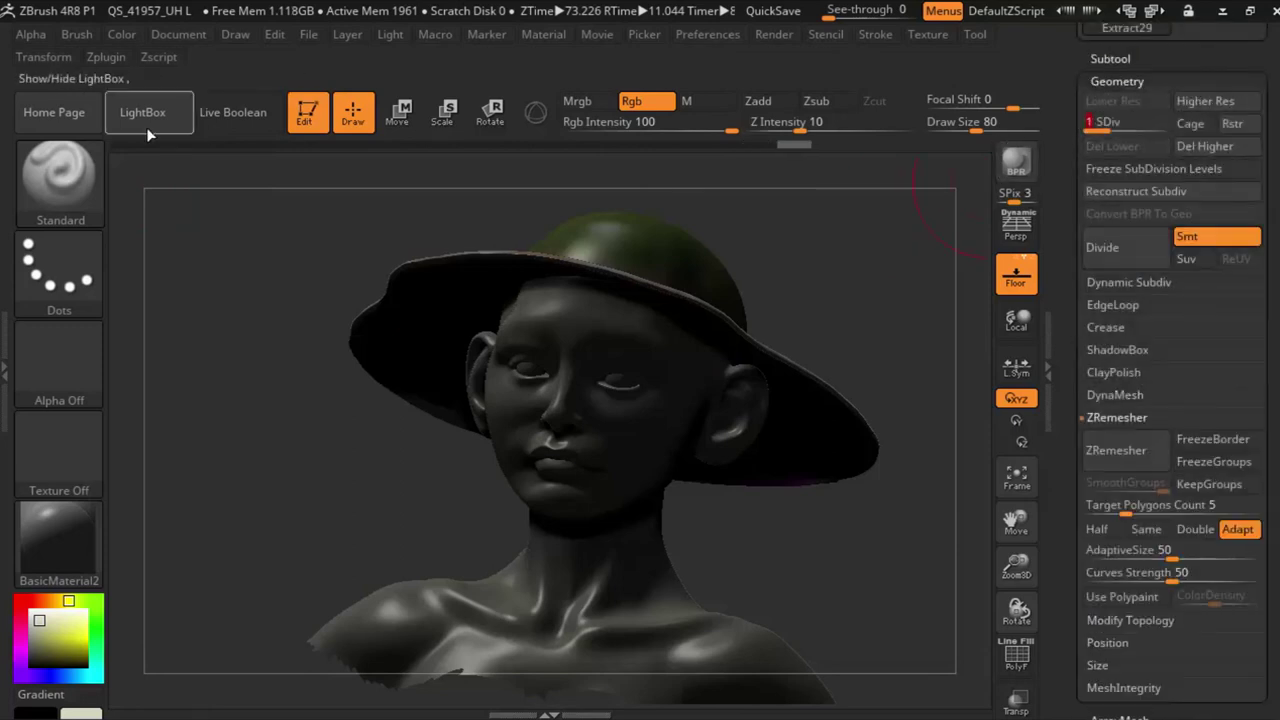
Step: Expand Tool > UV Map to show the UV map size and creation settings
{"action": "left_click", "coordinate": [106, 57]}
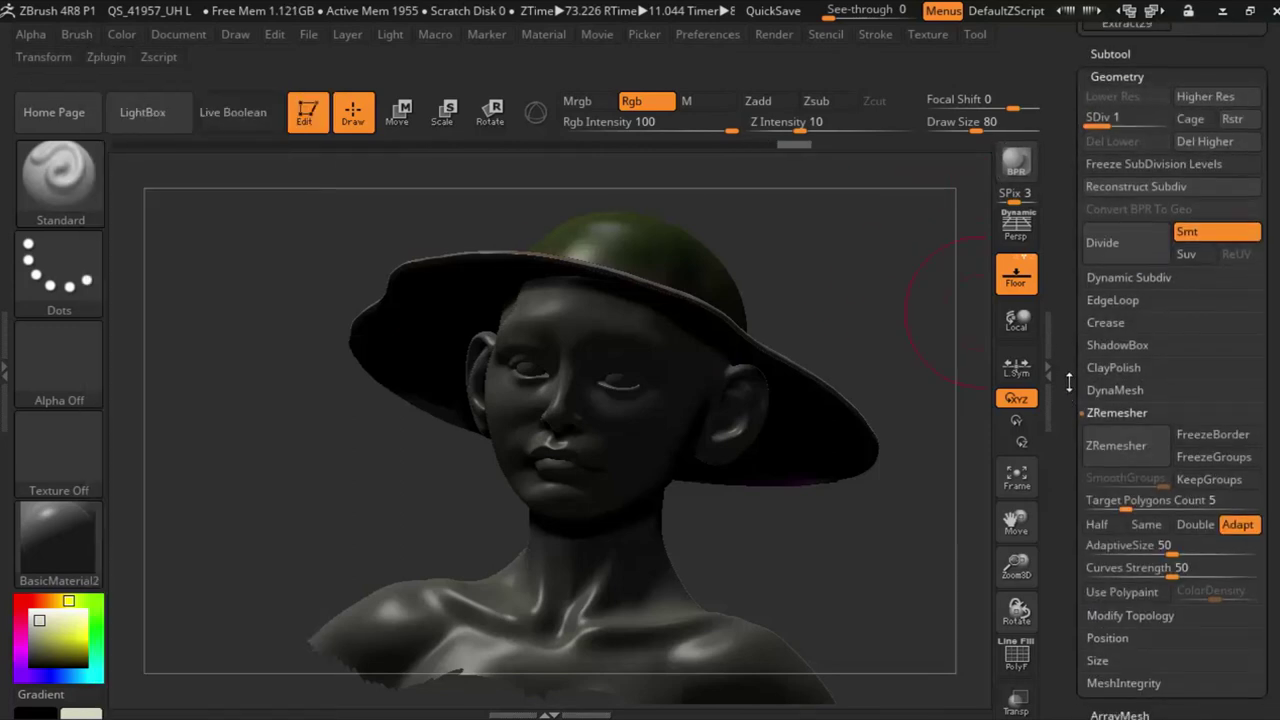
{"action": "scroll", "coordinate": [1125, 310], "scroll_direction": "down", "scroll_amount": 5}
{"action": "scroll", "coordinate": [1125, 310], "scroll_direction": "down", "scroll_amount": 1}
{"action": "left_click", "coordinate": [1111, 343]}
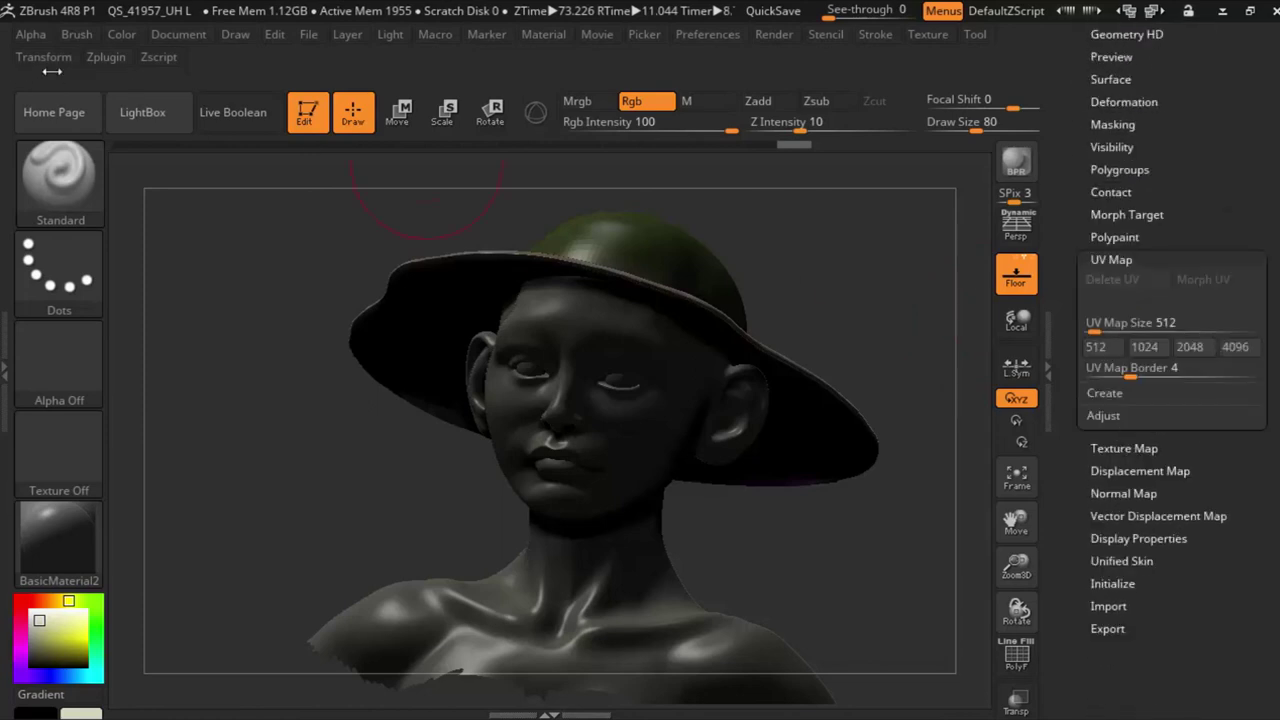
Step: Unwrap Extract29 with UV Master, create a texture from polypaint, and turn Texture On off
{"action": "left_click", "coordinate": [101, 54]}
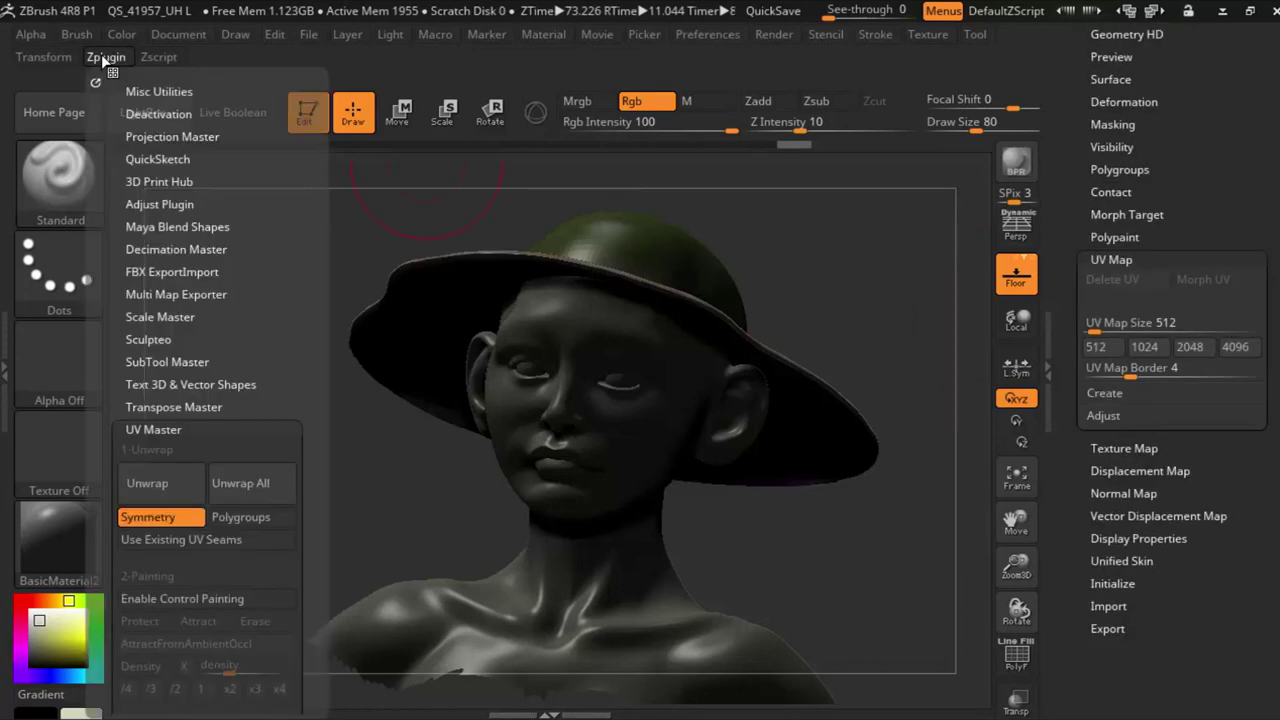
{"action": "left_click", "coordinate": [151, 481]}
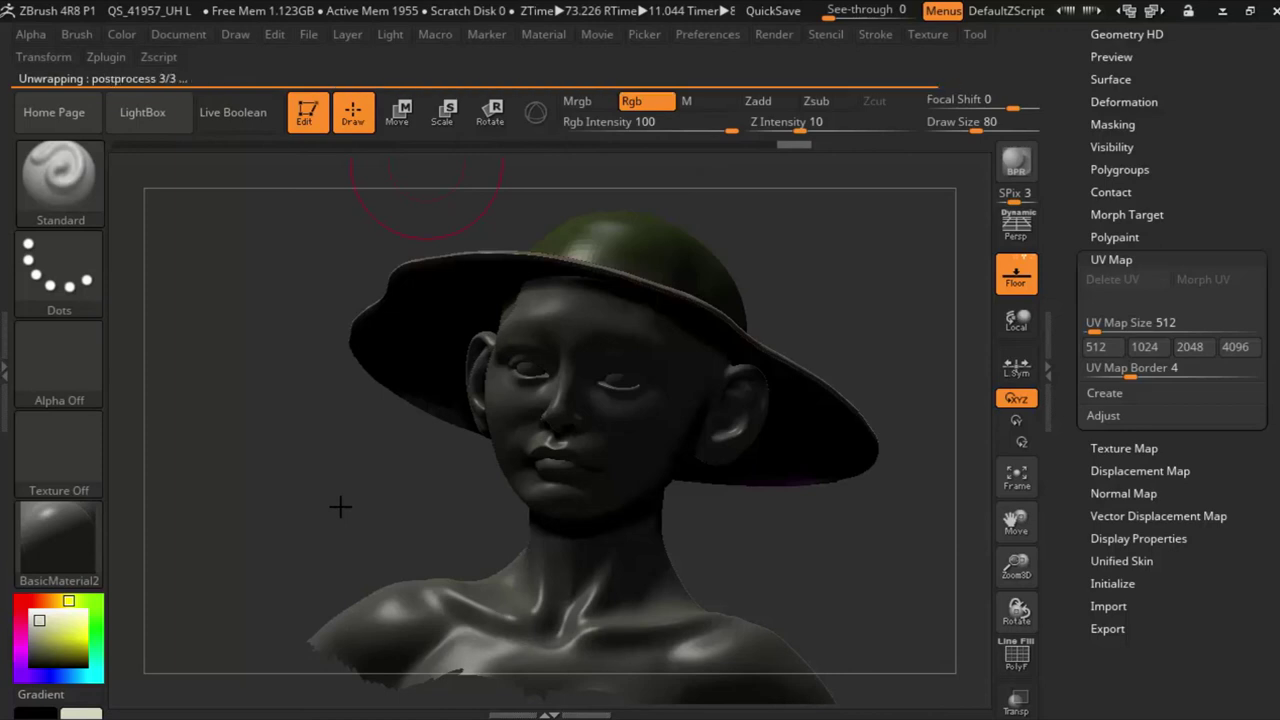
{"action": "left_click", "coordinate": [1100, 448]}
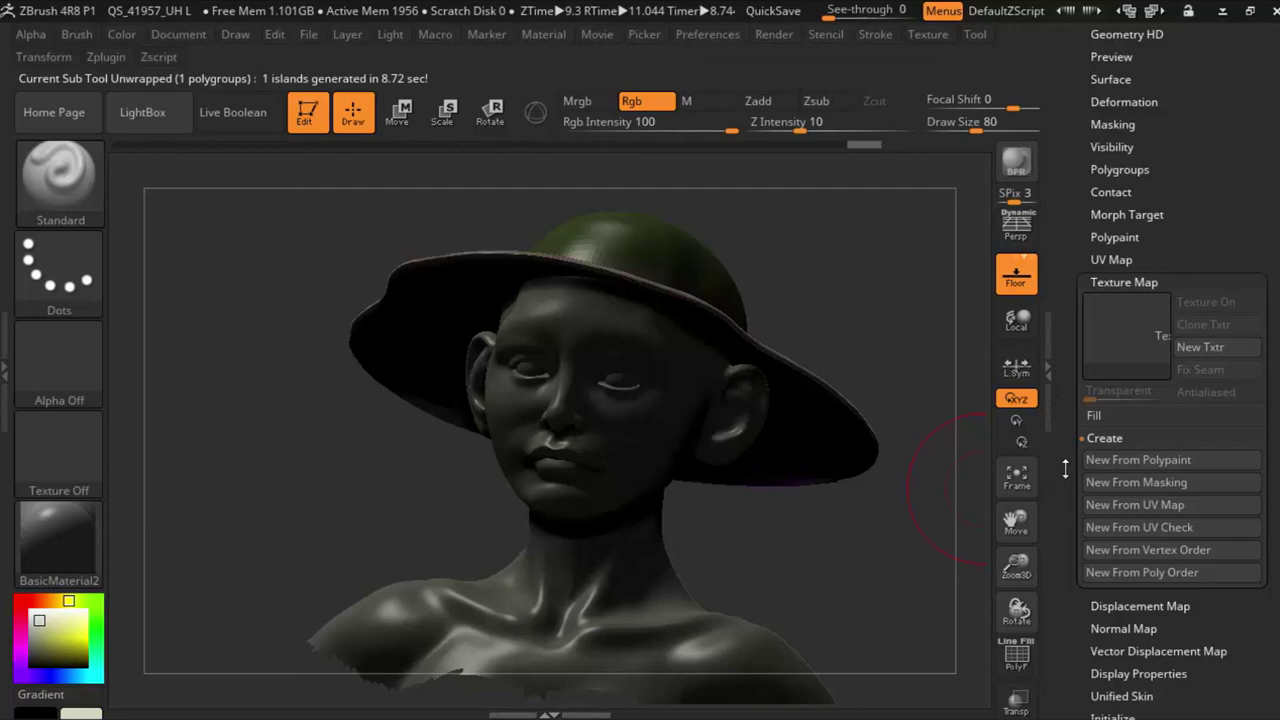
{"action": "left_click", "coordinate": [1120, 460]}
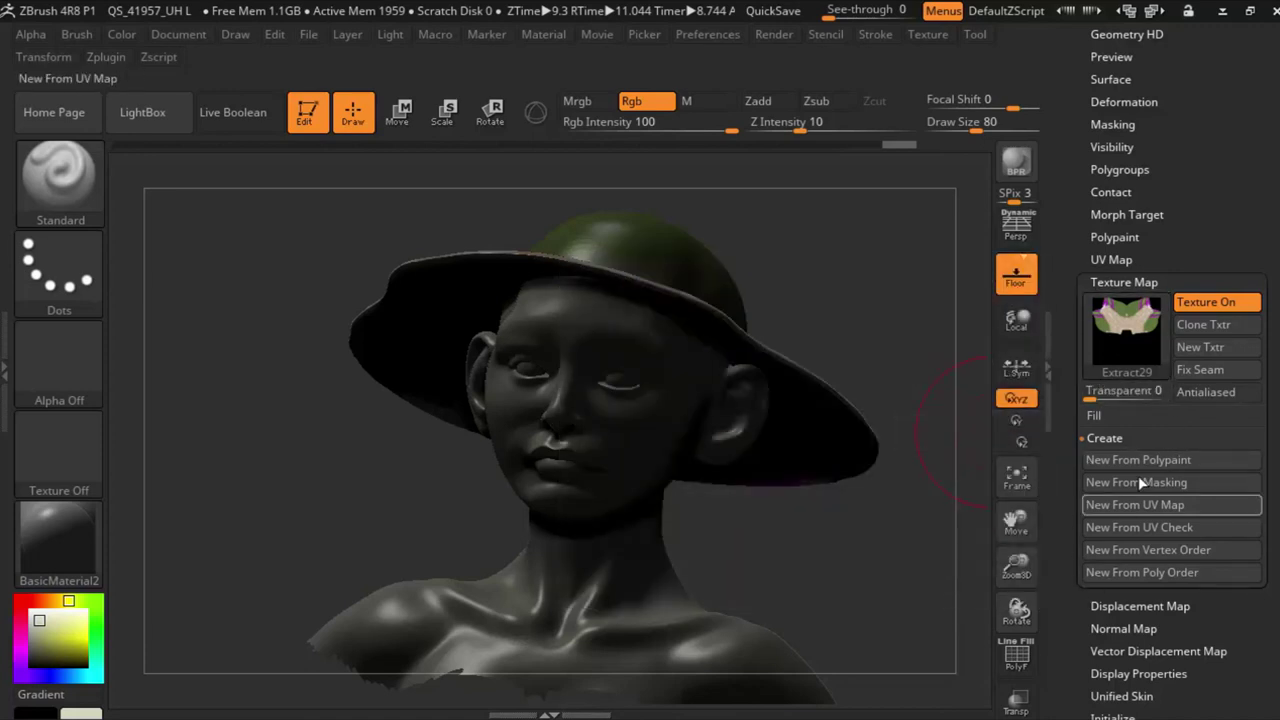
{"action": "left_click", "coordinate": [1212, 301]}
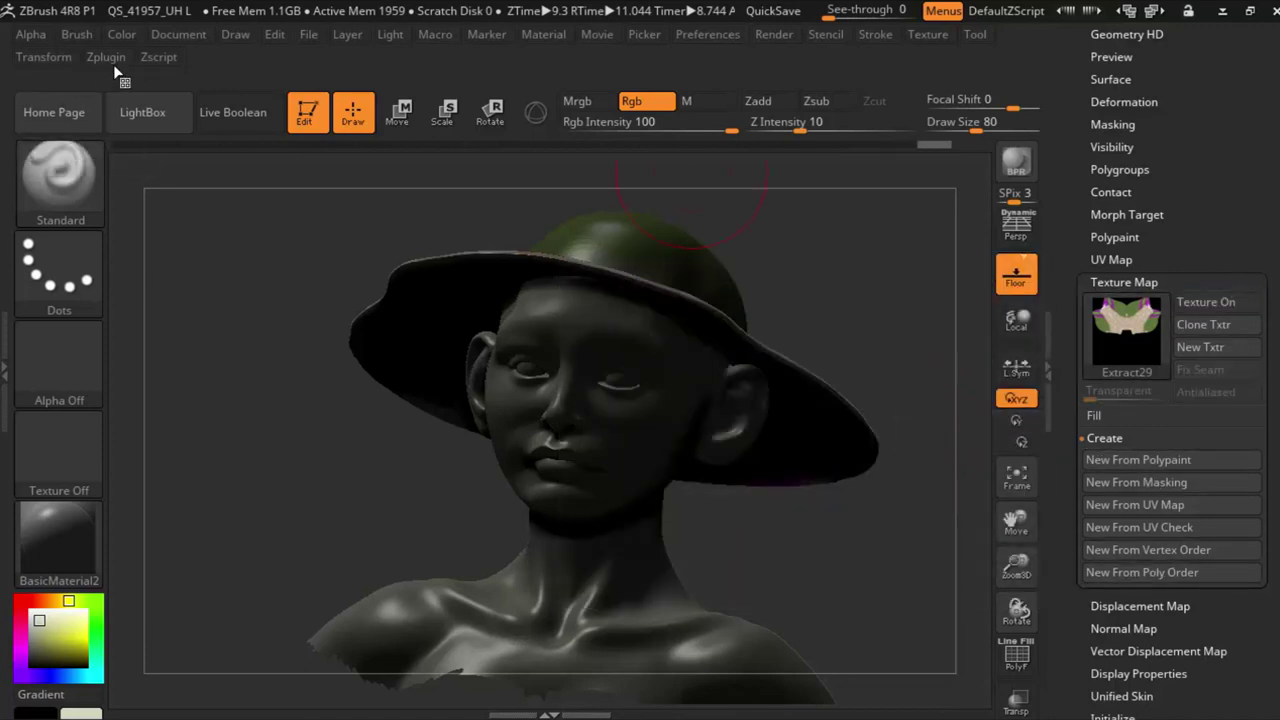
{"action": "left_click", "coordinate": [112, 63]}
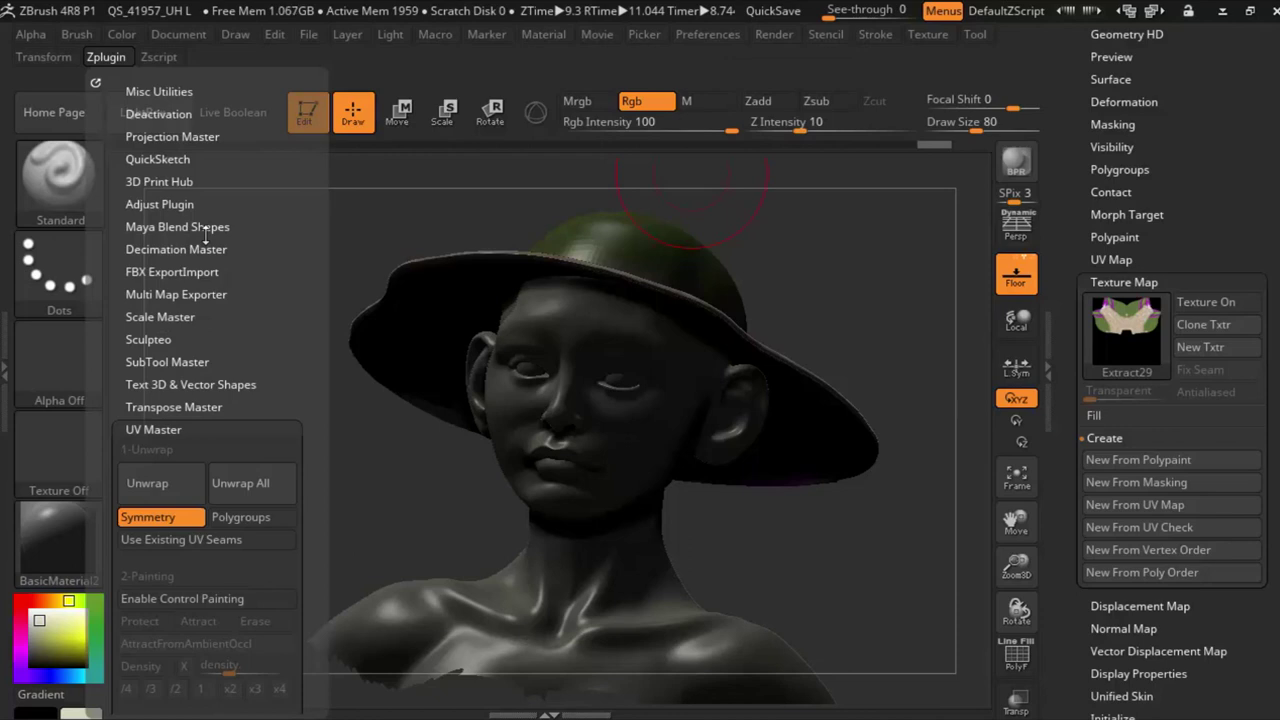
{"action": "left_click", "coordinate": [160, 60]}
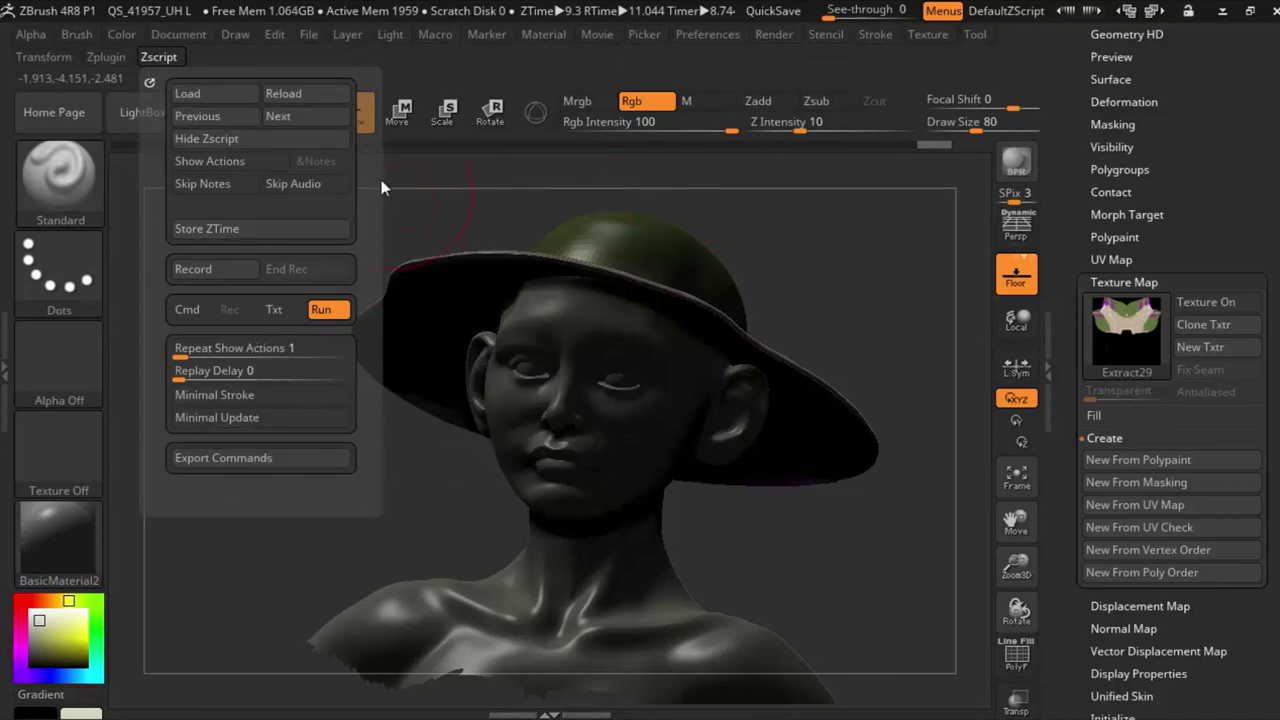
{"action": "left_click", "coordinate": [167, 64]}
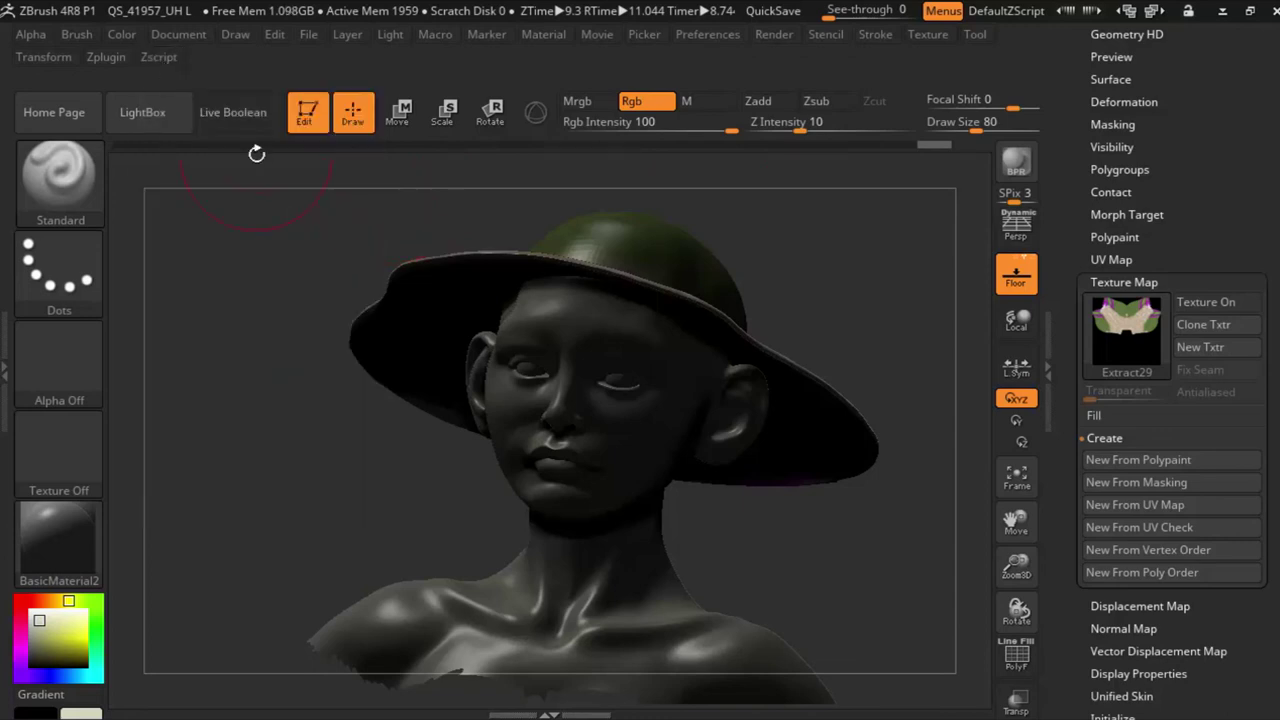
{"action": "mouse_move", "coordinate": [903, 580]}
{"action": "left_mouse_down"}
{"action": "mouse_move", "coordinate": [923, 583]}
{"action": "mouse_move", "coordinate": [980, 440]}
{"action": "left_mouse_up"}
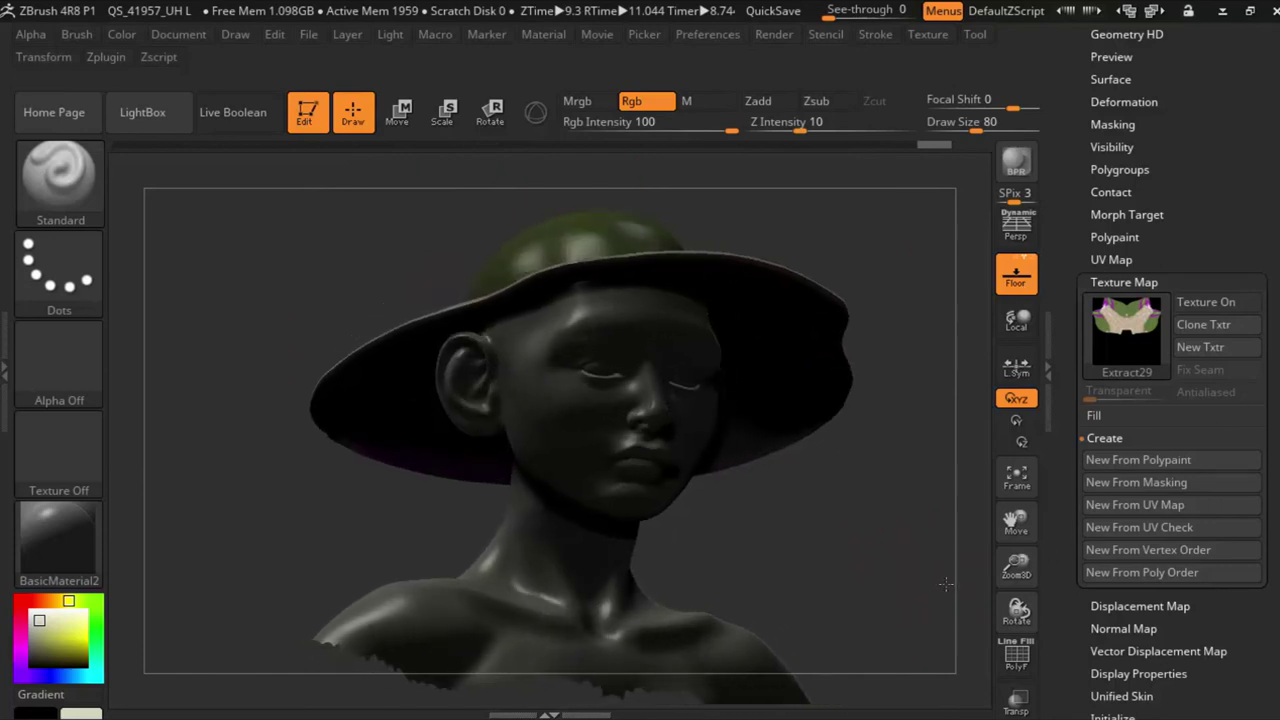
{"action": "left_click_drag", "start_coordinate": [1079, 113], "coordinate": [1074, 236]}
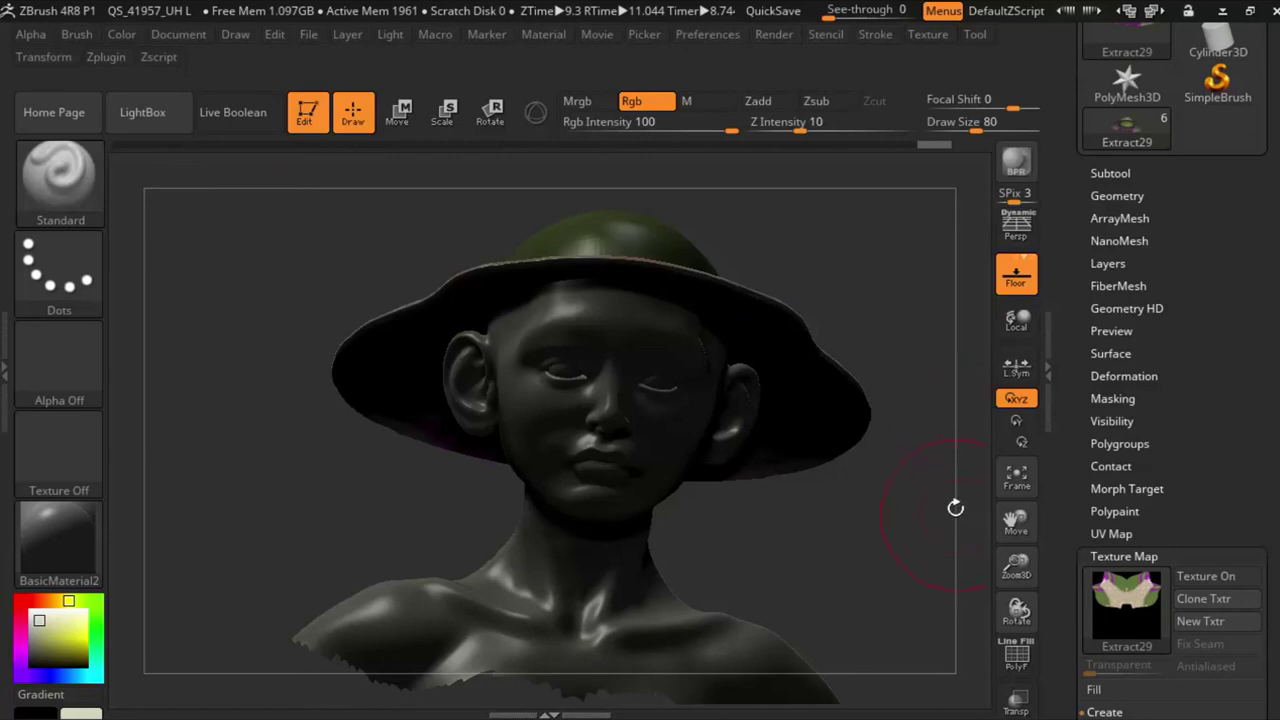
{"action": "mouse_move", "coordinate": [871, 532]}
{"action": "left_mouse_down"}
{"action": "mouse_move", "coordinate": [773, 543]}
{"action": "mouse_move", "coordinate": [906, 445]}
{"action": "left_mouse_up"}
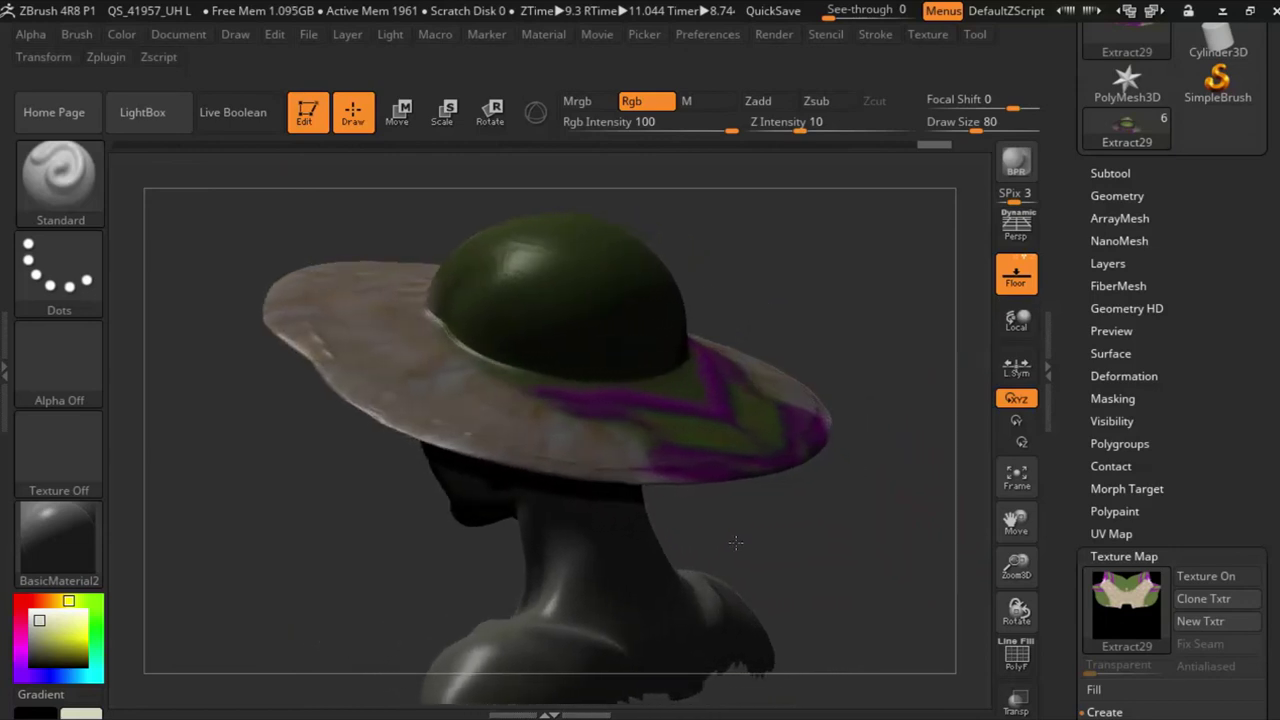